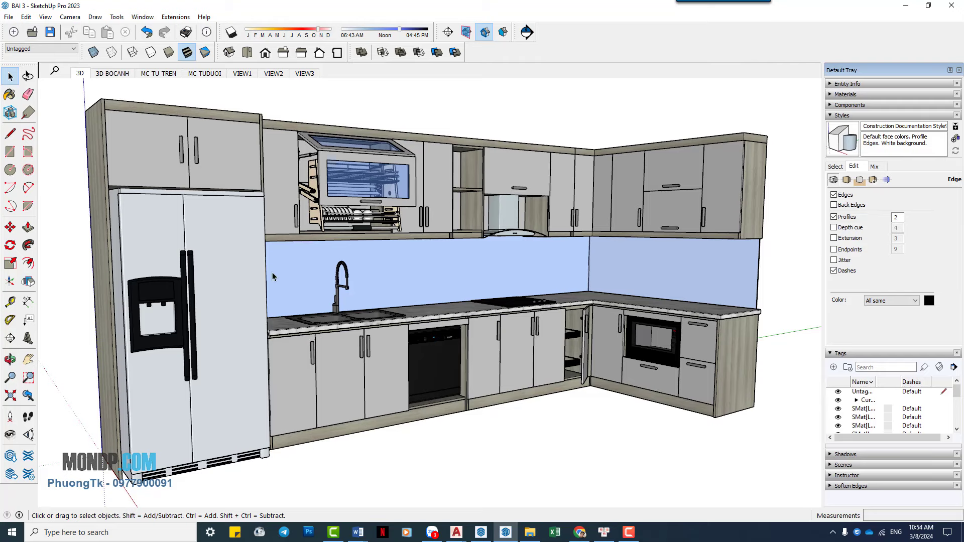
Orbit and zoom around the kitchen, selecting the stone countertop to inspect it.
middle_click_drag(463, 245, 441, 311)
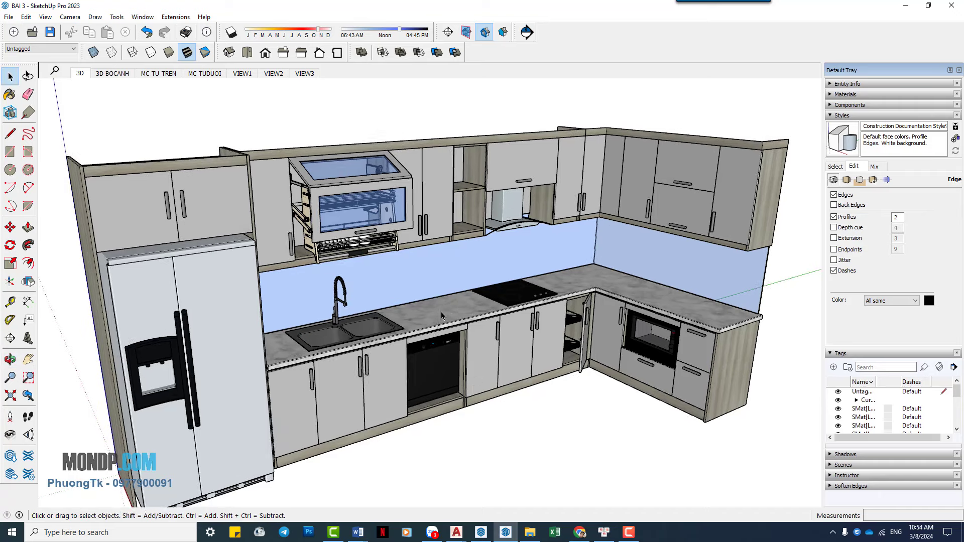
left_click(442, 312)
key("Escape")
scroll(606, 287, "up", 3)
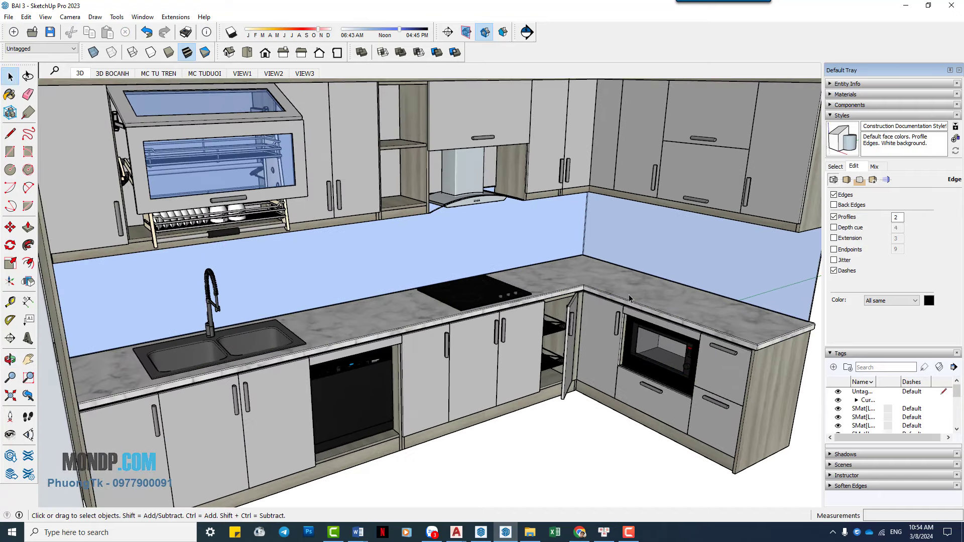
scroll(606, 288, "up", 3)
left_click(607, 287)
scroll(520, 299, "down", 2)
scroll(520, 299, "down", 3)
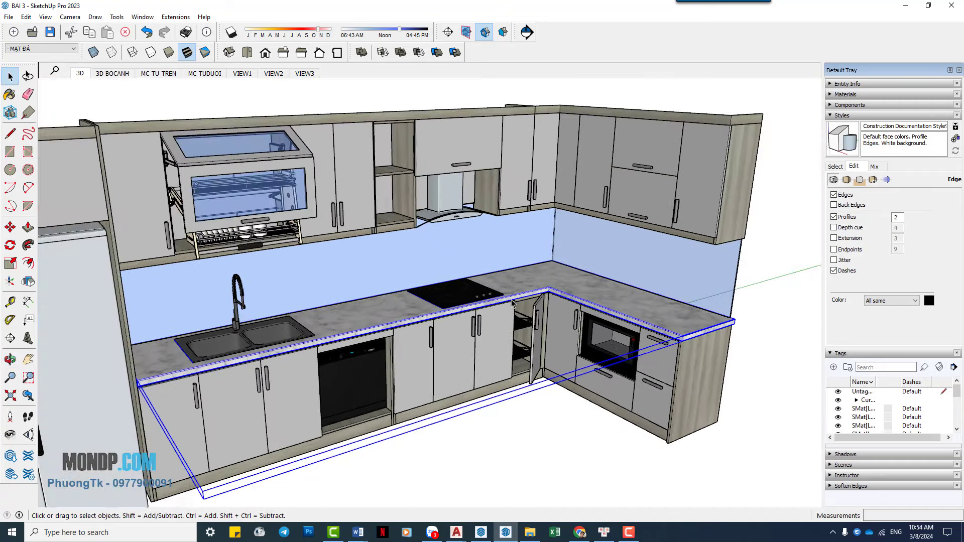
middle_click_drag(508, 308, 453, 342)
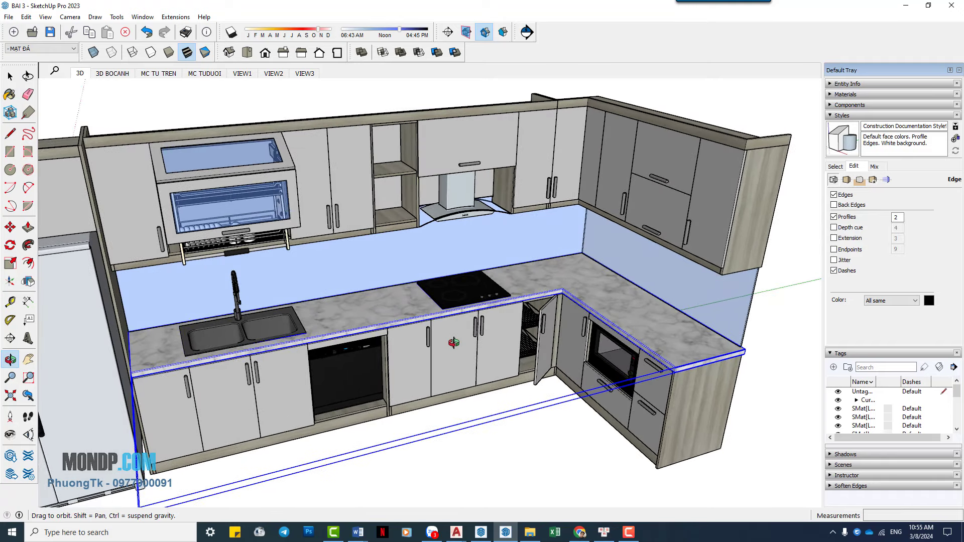
scroll(561, 288, "up", 1)
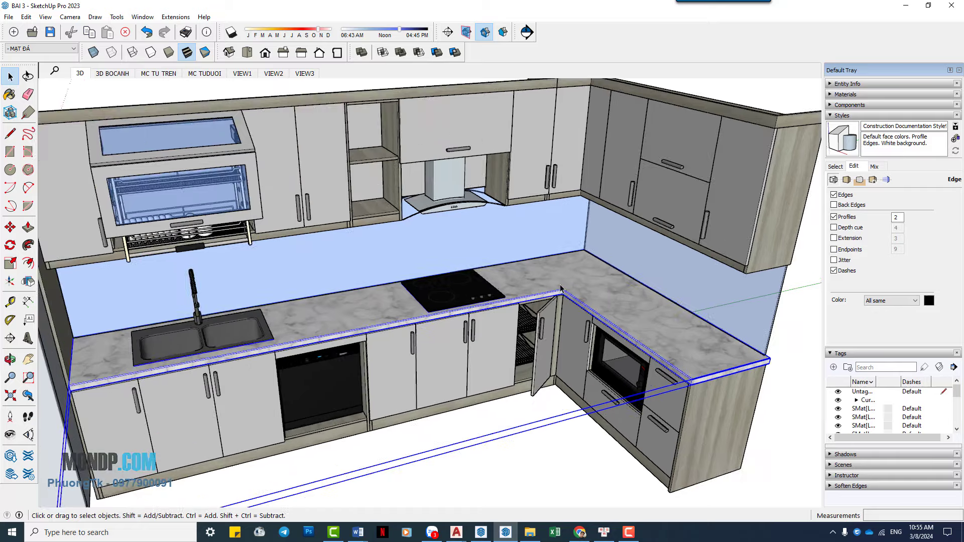
scroll(561, 288, "up", 2)
scroll(574, 300, "down", 2)
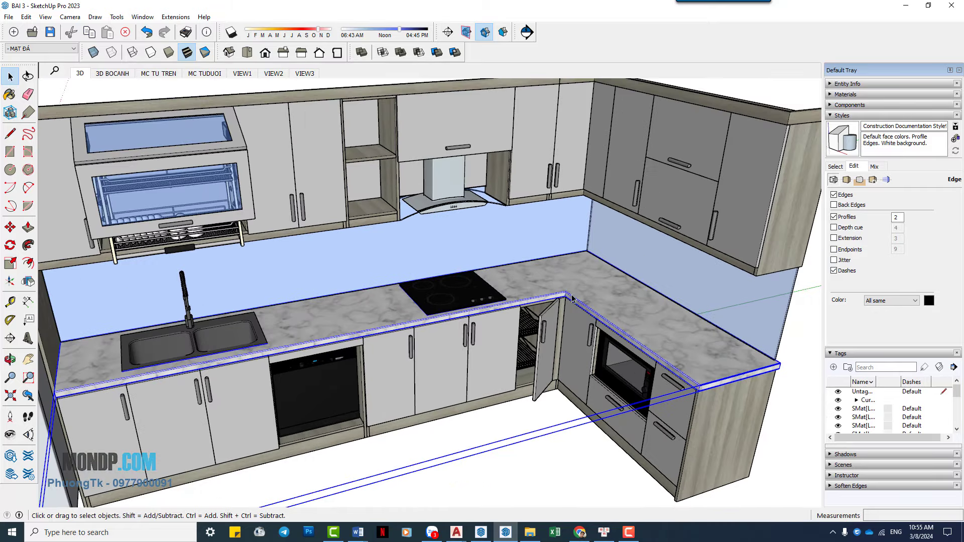
scroll(540, 296, "down", 1)
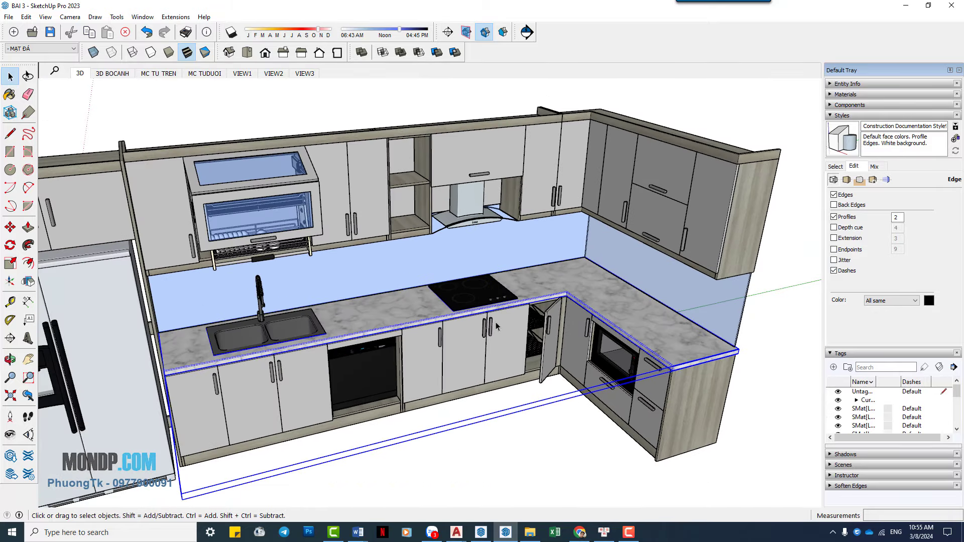
scroll(559, 287, "up", 1)
scroll(307, 309, "down", 1)
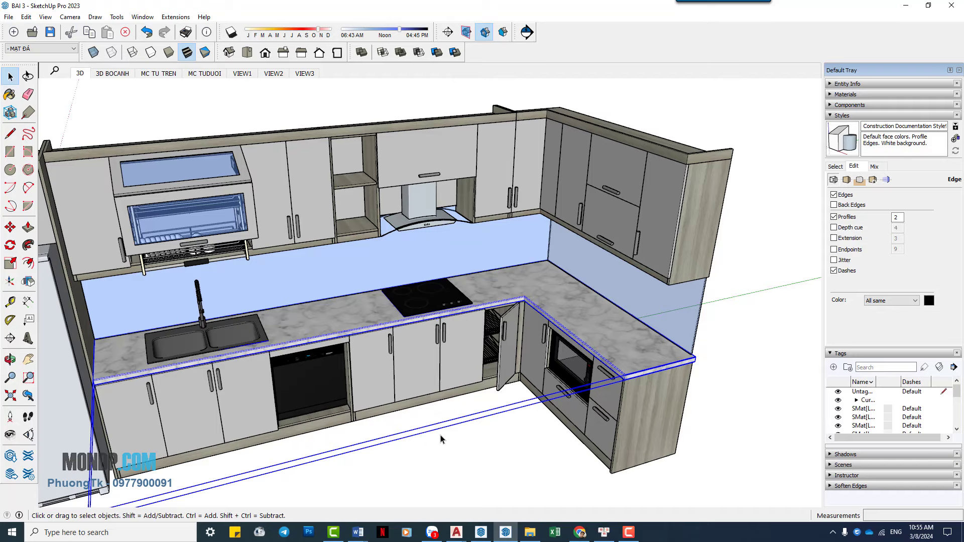
Reselect the countertop at different zoom levels to check its tag.
left_click(418, 414)
scroll(522, 302, "up", 2)
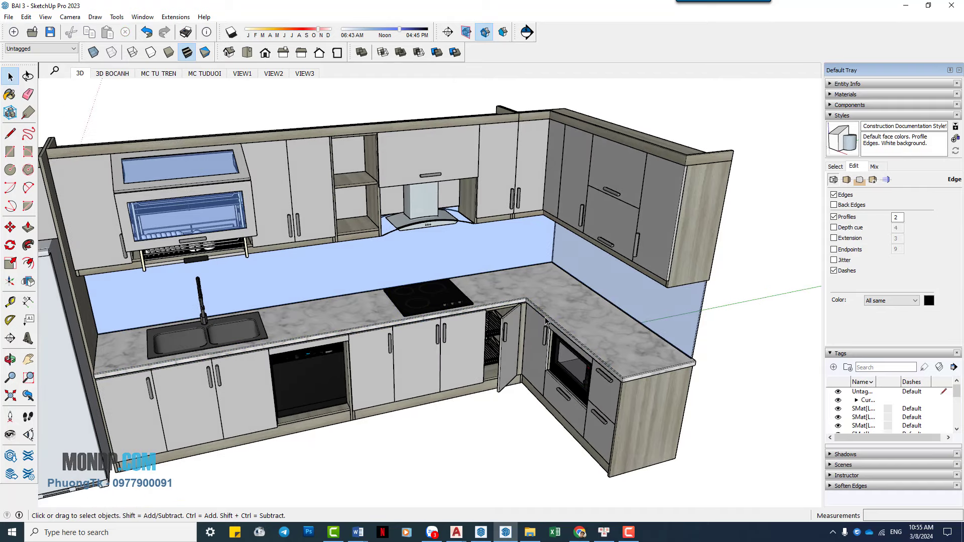
left_click(557, 314)
scroll(530, 284, "up", 2)
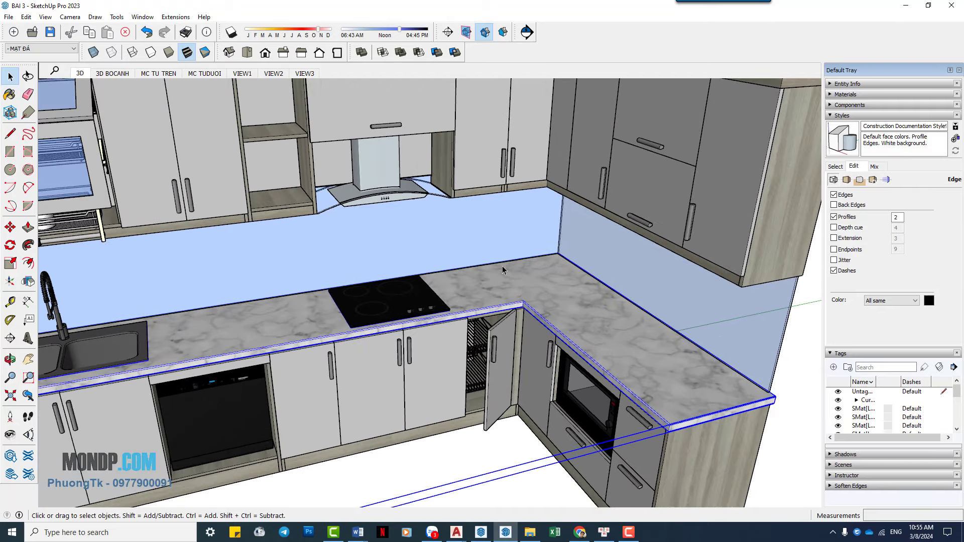
scroll(264, 305, "down", 2)
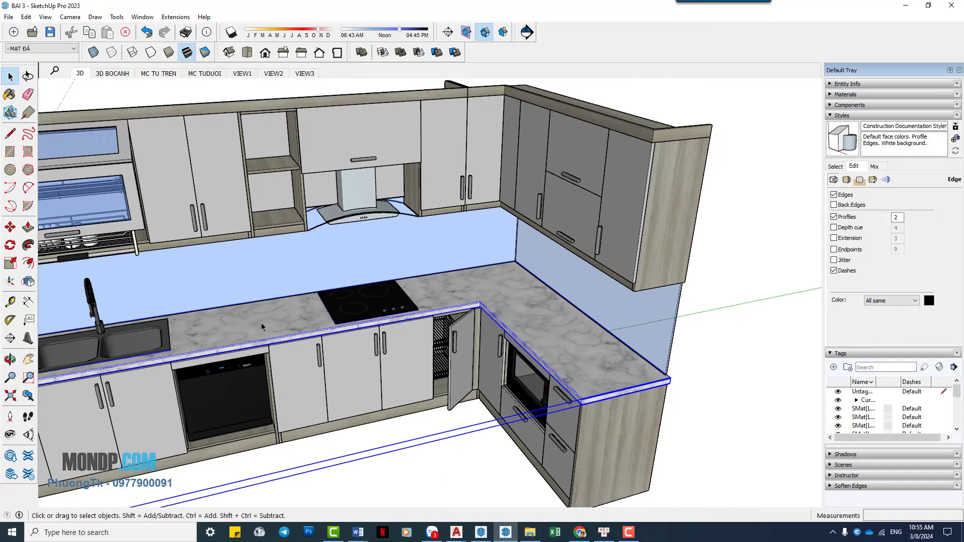
scroll(270, 346, "down", 1)
scroll(292, 352, "down", 1)
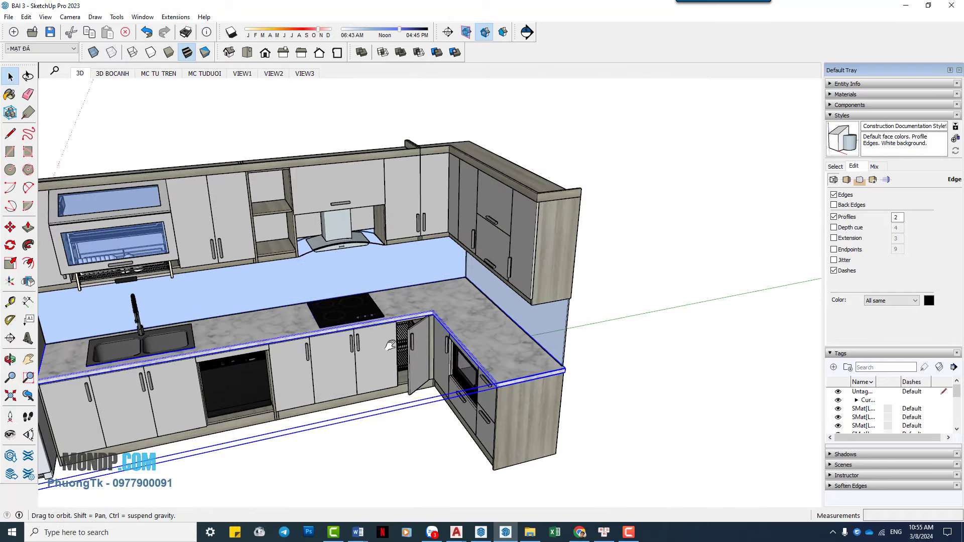
scroll(397, 344, "up", 1)
scroll(362, 341, "up", 1)
scroll(335, 336, "up", 2)
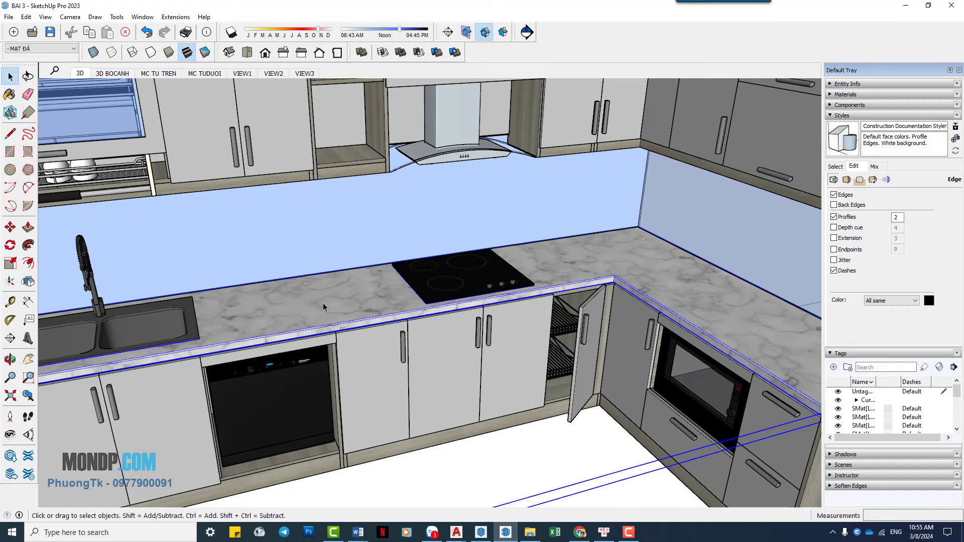
scroll(374, 374, "down", 2)
scroll(391, 419, "down", 2)
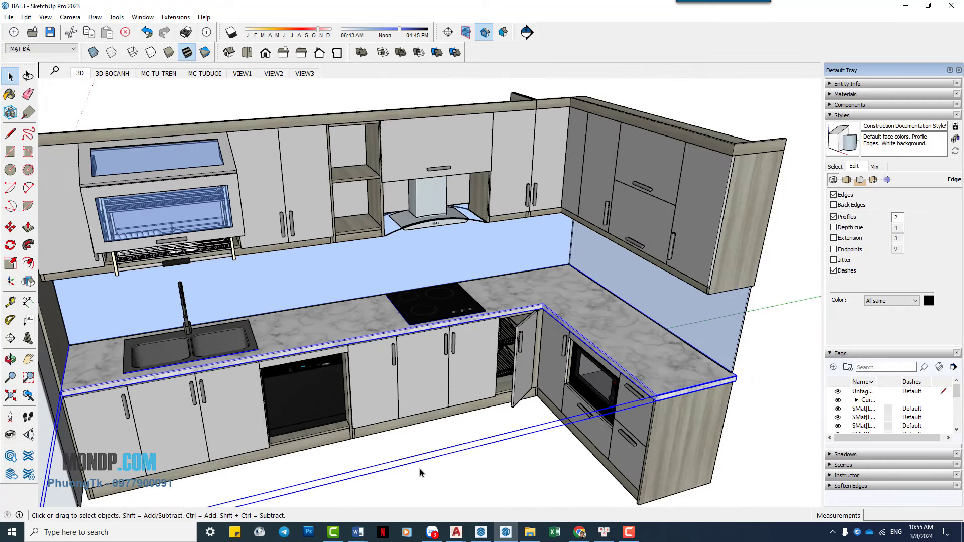
left_click(490, 482)
From a new orbit angle, repeatedly select and clear the countertop.
middle_click_drag(497, 435, 559, 300)
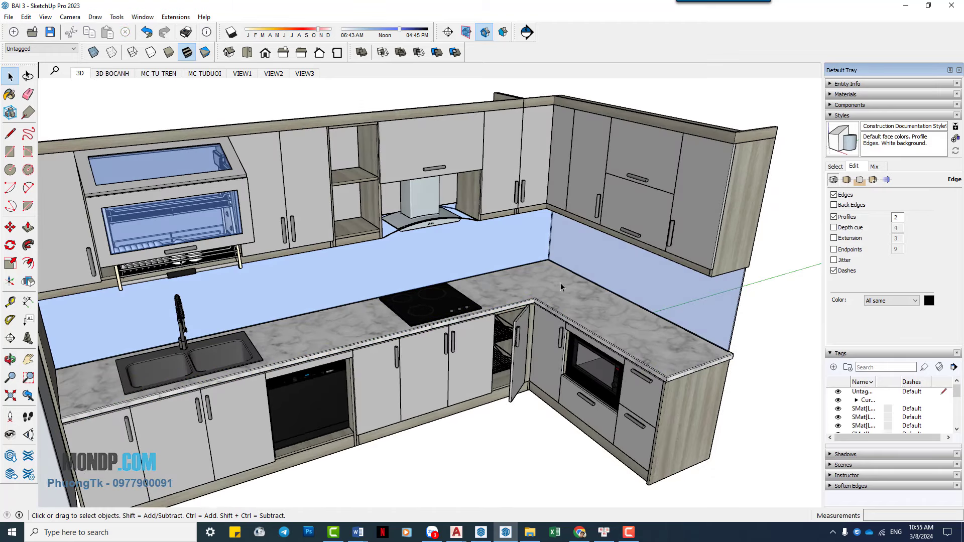
left_click(623, 313)
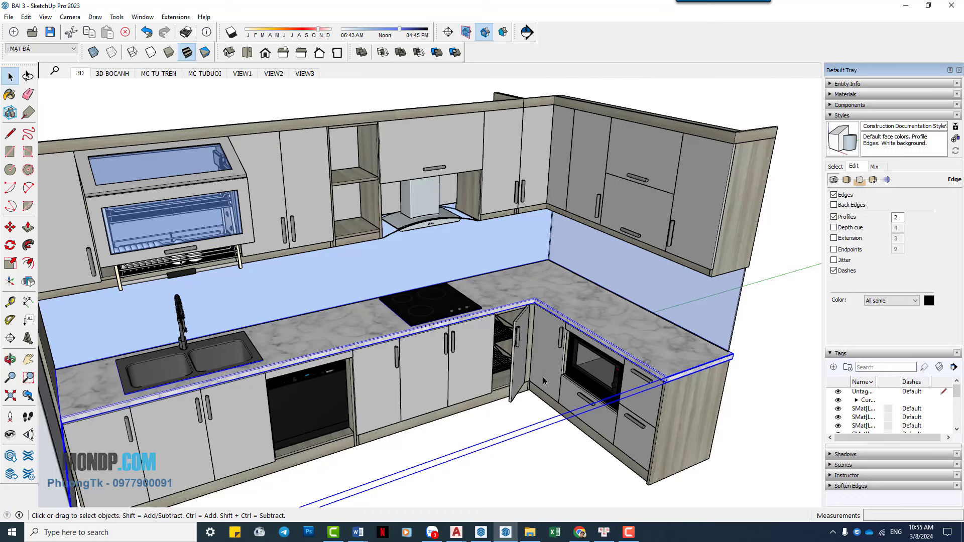
left_click(532, 455)
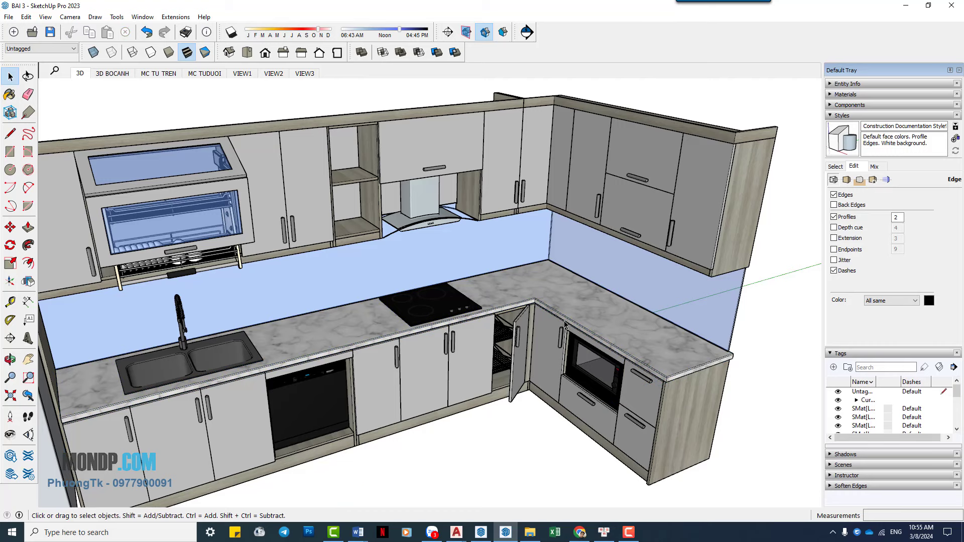
left_click(601, 315)
left_click(749, 448)
left_click(598, 344)
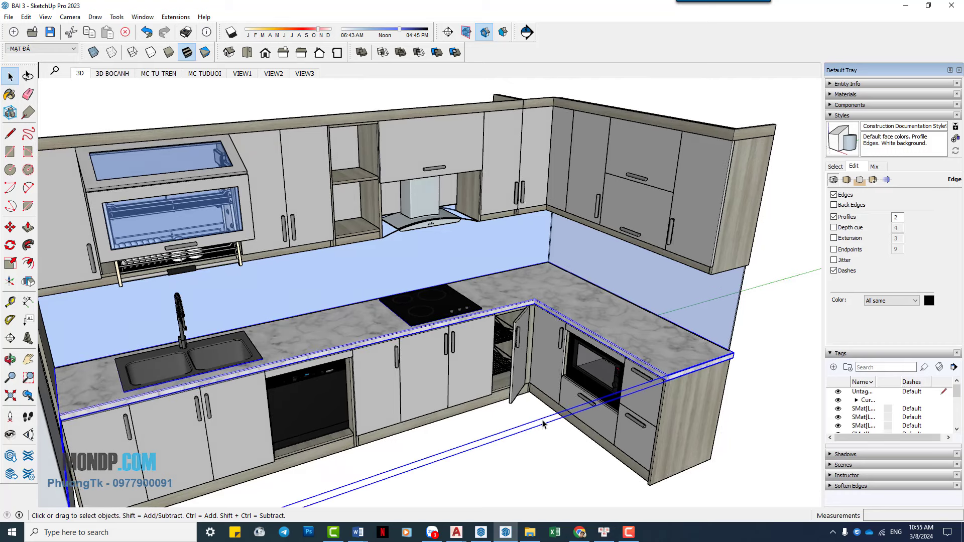
left_click(553, 454)
mouse_move(637, 396)
middle_mouse_down()
mouse_move(453, 393)
mouse_move(402, 336)
mouse_move(304, 318)
middle_mouse_up()
scroll(452, 393, "up", 3)
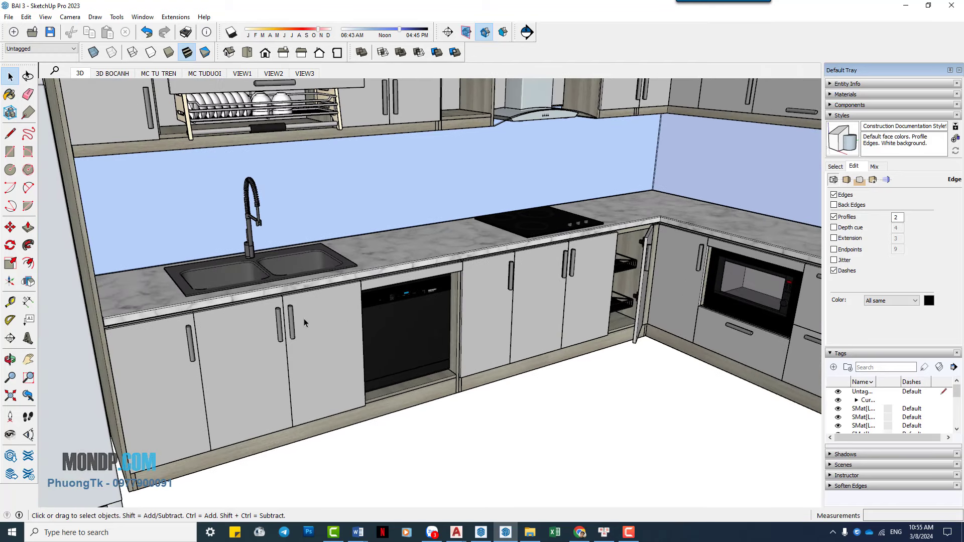
scroll(464, 340, "down", 2)
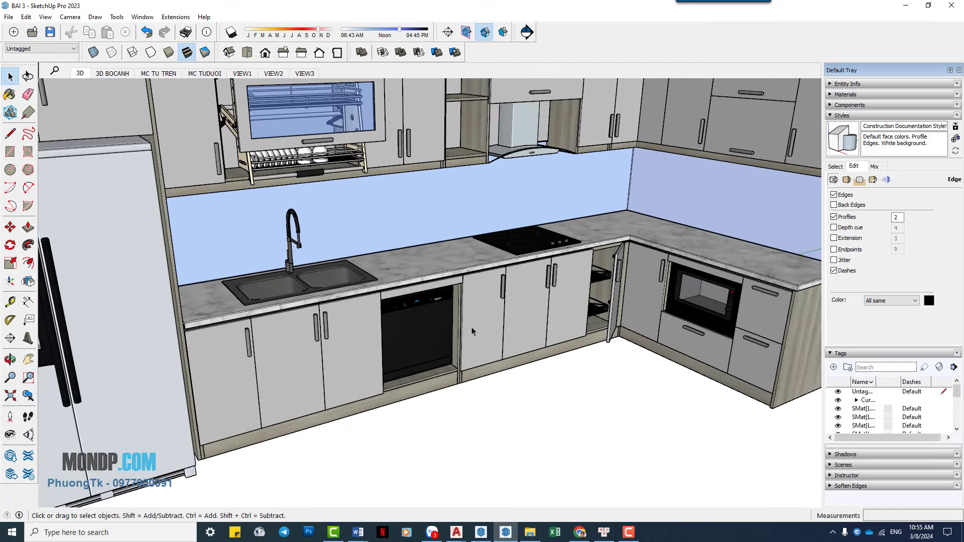
Inspect the cabinet door left of the hob, then zoom in on the upper cabinets.
left_click(471, 326)
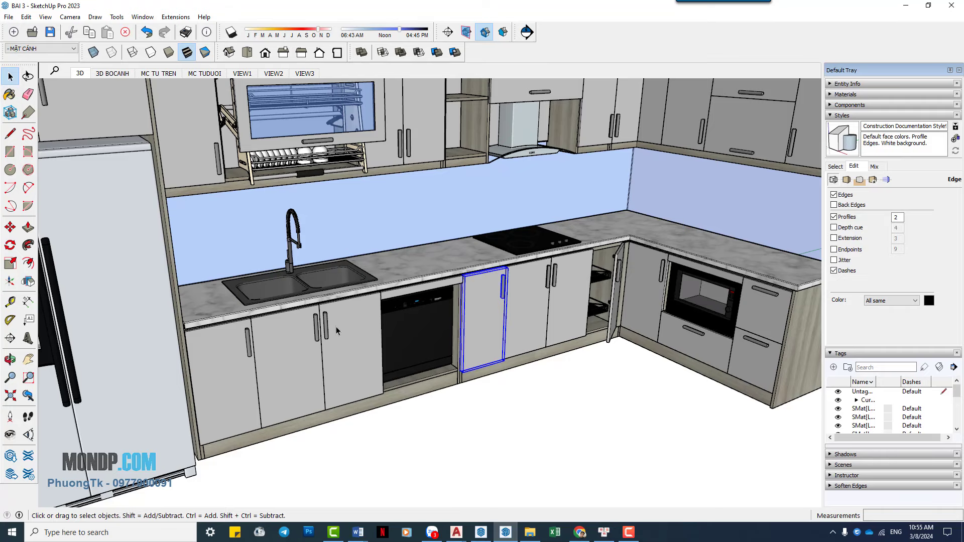
scroll(335, 326, "down", 3)
left_click(444, 387)
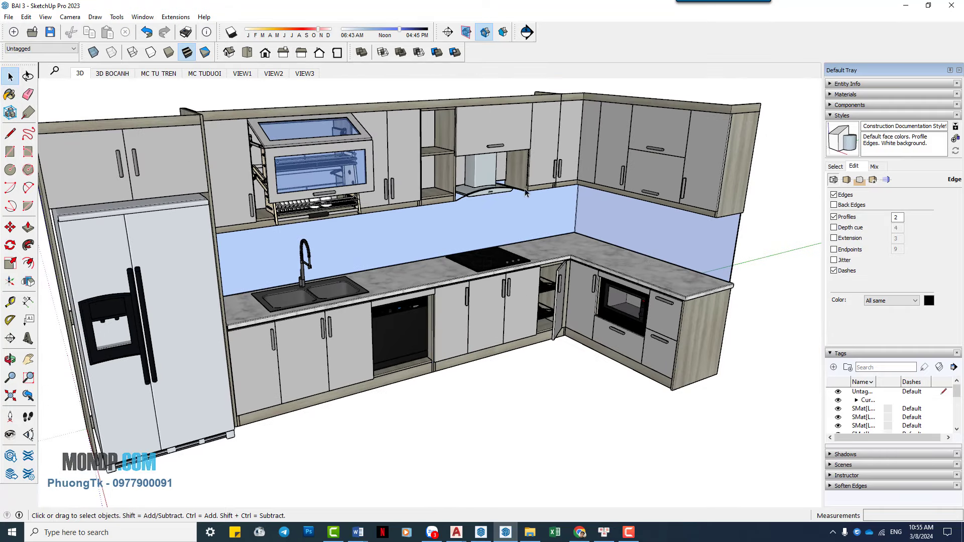
scroll(603, 215, "up", 2)
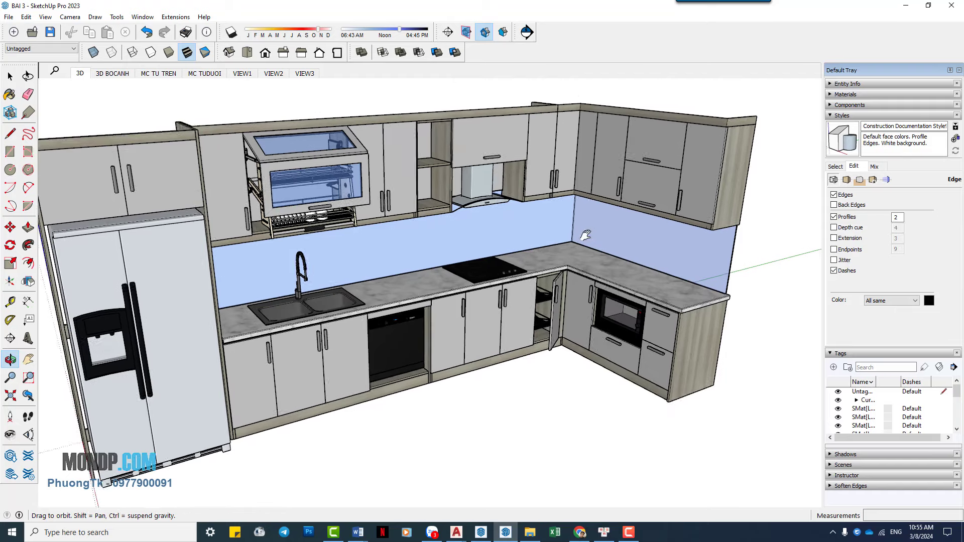
scroll(623, 206, "up", 2)
scroll(639, 196, "up", 2)
scroll(622, 195, "up", 2)
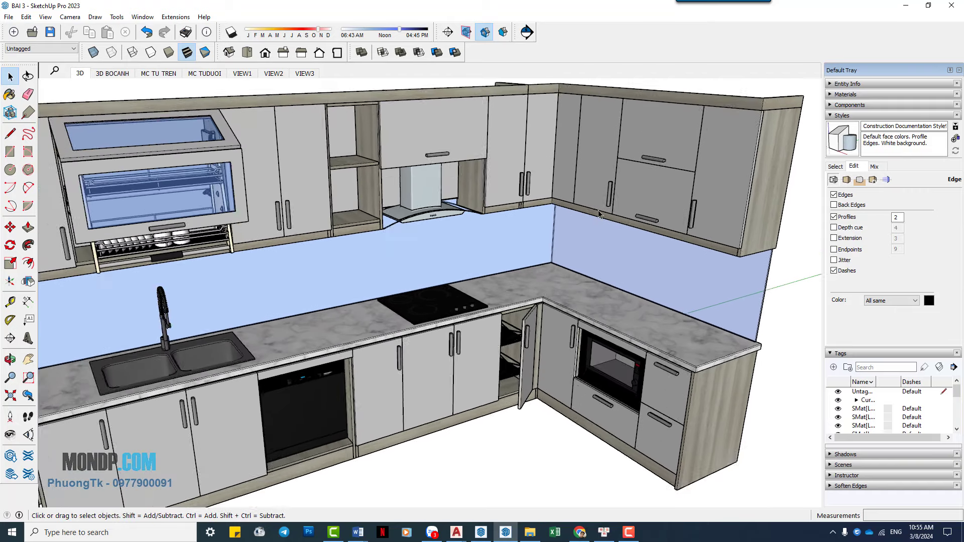
Inspect the upper and lower corner cabinet doors and the lift-up glass wall cabinet.
left_click(662, 147)
left_click(642, 173)
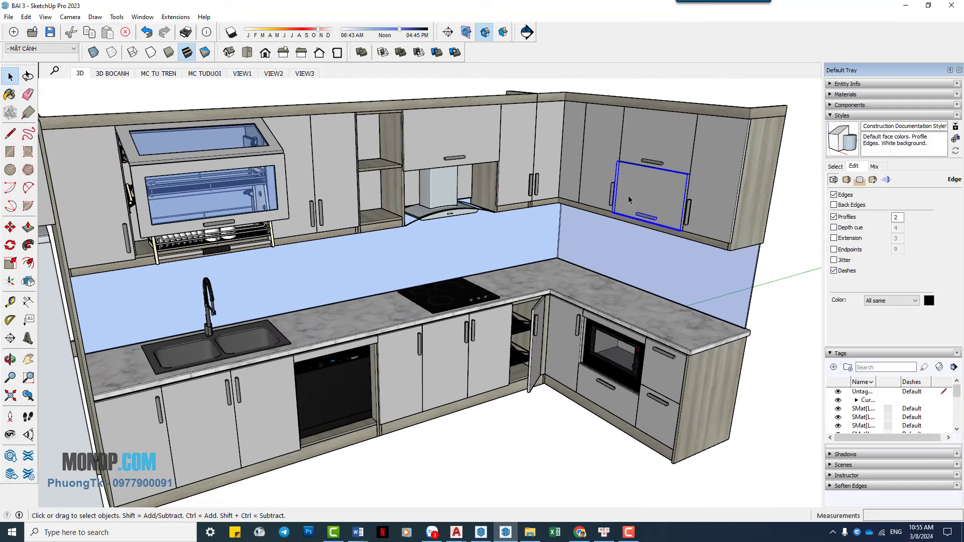
left_click(244, 173)
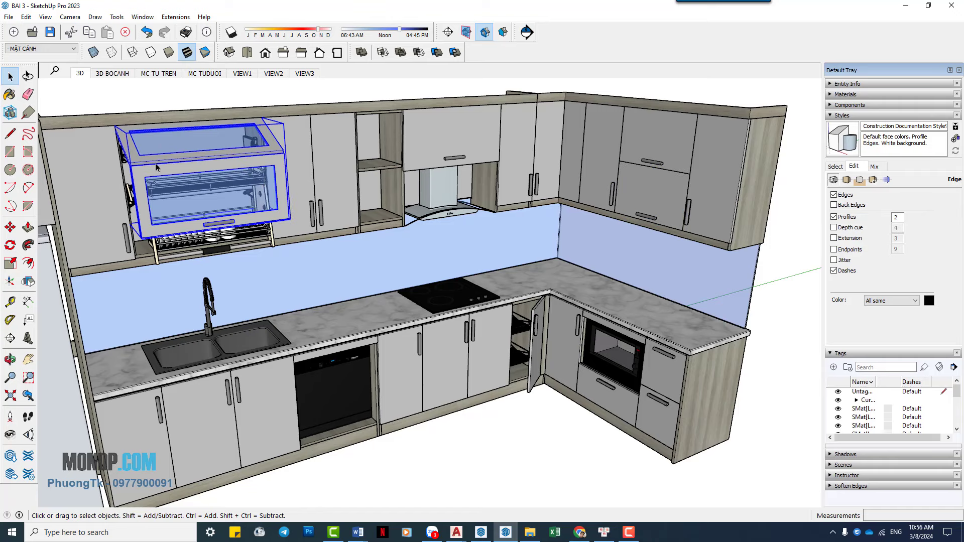
scroll(668, 179, "up", 2)
scroll(663, 175, "up", 2)
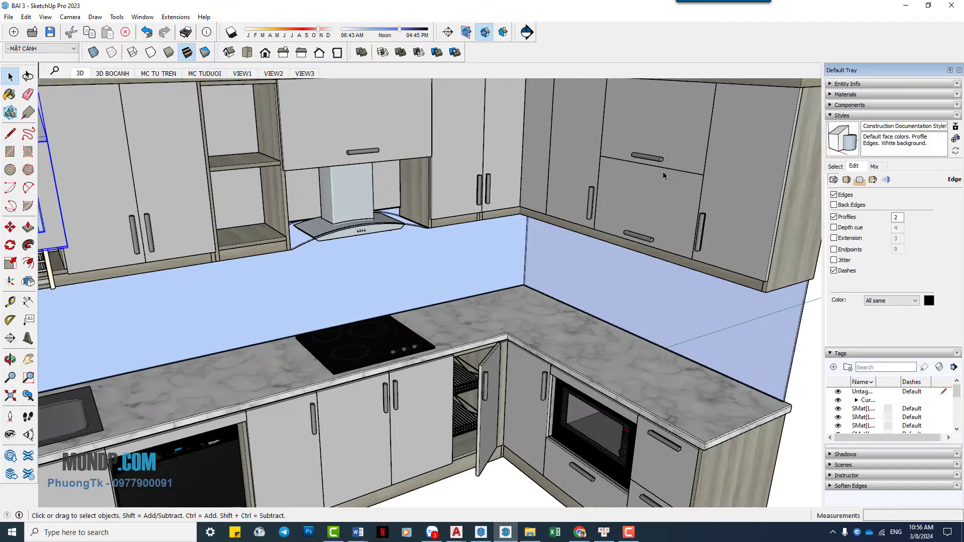
scroll(657, 170, "up", 1)
left_click(654, 168)
scroll(653, 170, "down", 2)
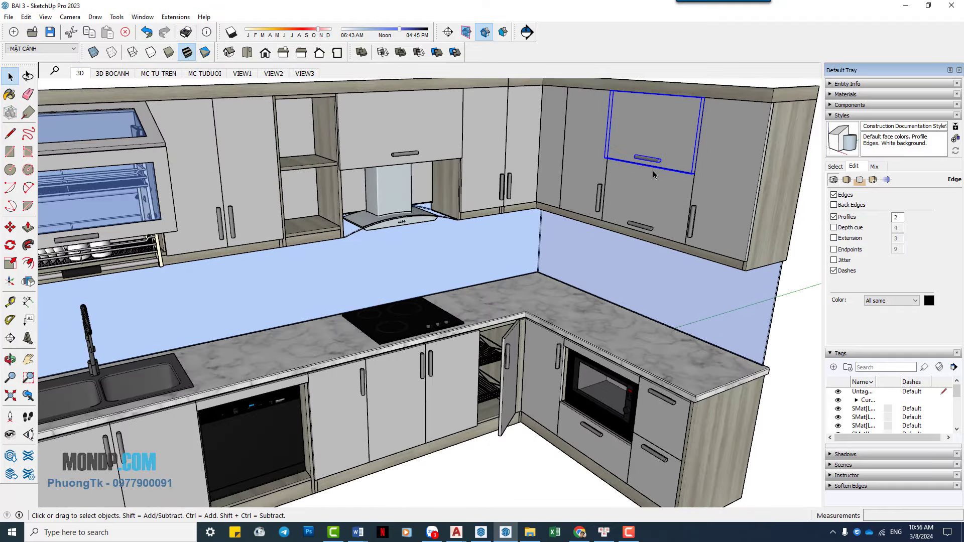
scroll(653, 173, "down", 2)
scroll(652, 180, "down", 2)
middle_click_drag(621, 182, 598, 184)
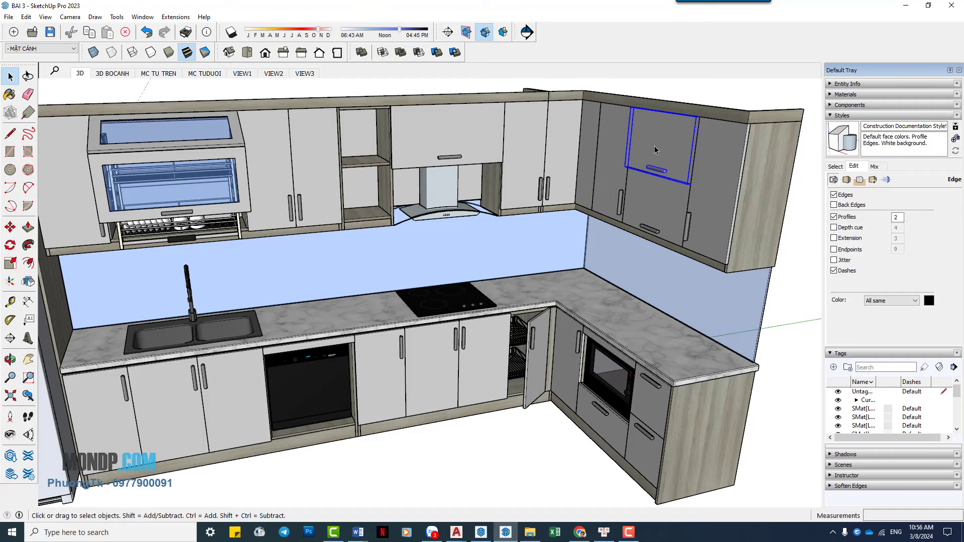
scroll(658, 145, "down", 2)
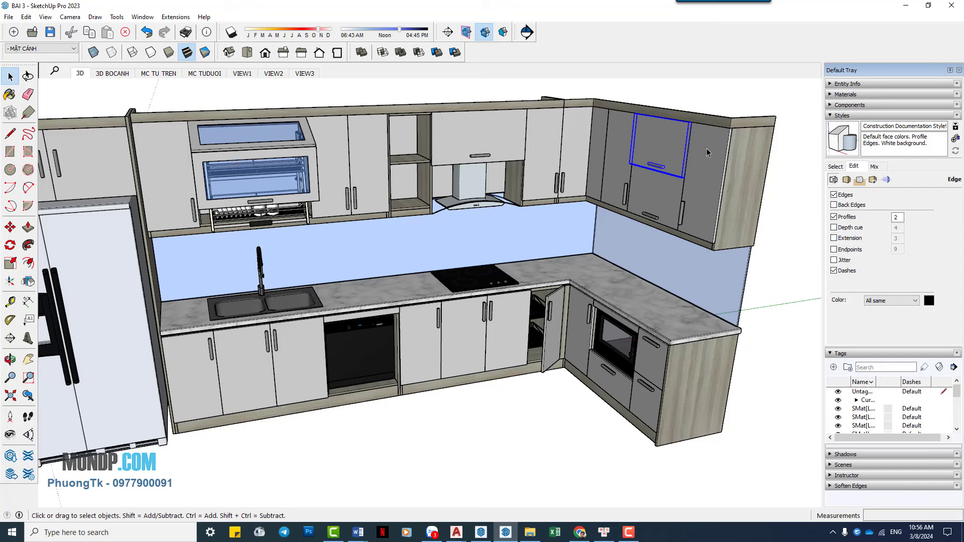
Start a dimension at a cabinet corner, cancel it, and orbit to a frontal view.
key("d")
left_click(730, 128)
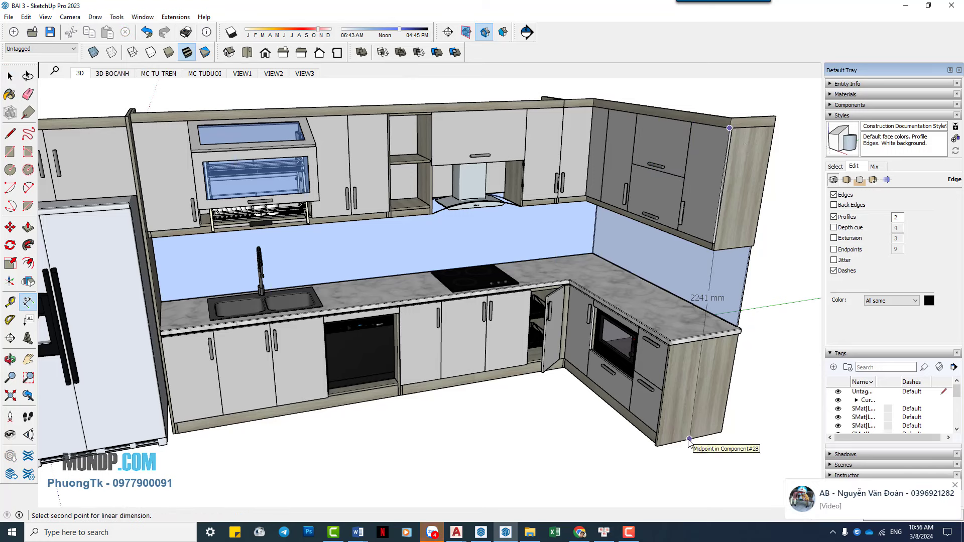
key("space")
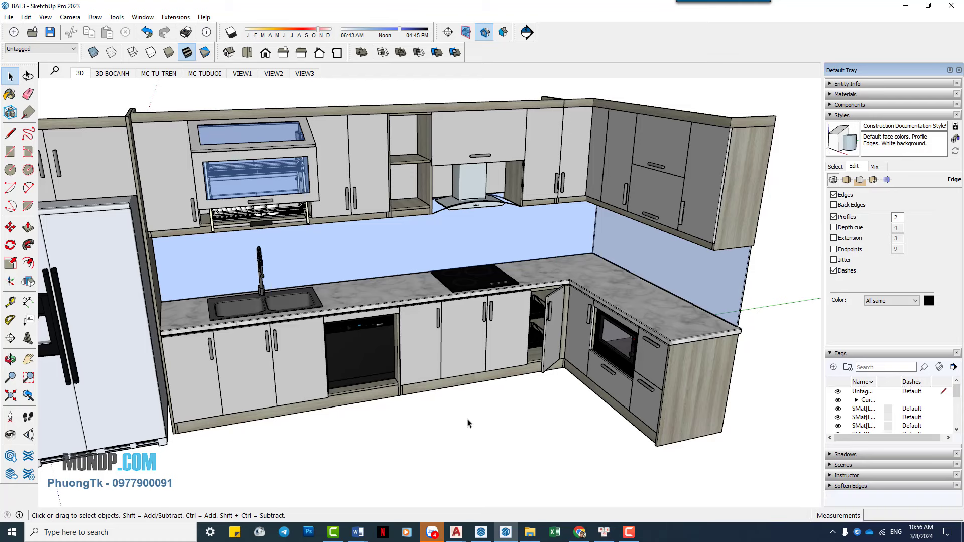
scroll(512, 409, "up", 3)
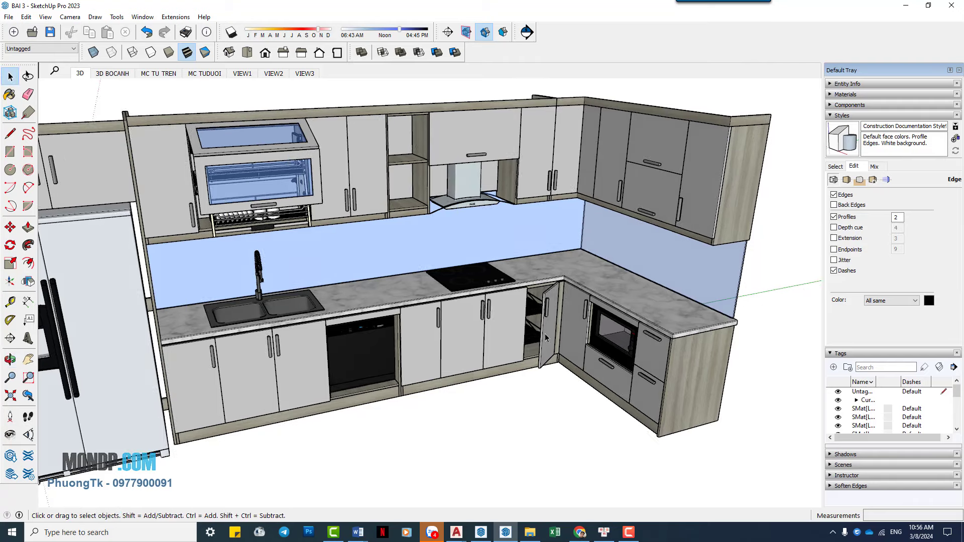
scroll(544, 333, "up", 2)
scroll(538, 346, "down", 2)
scroll(527, 311, "down", 2)
scroll(512, 251, "up", 2)
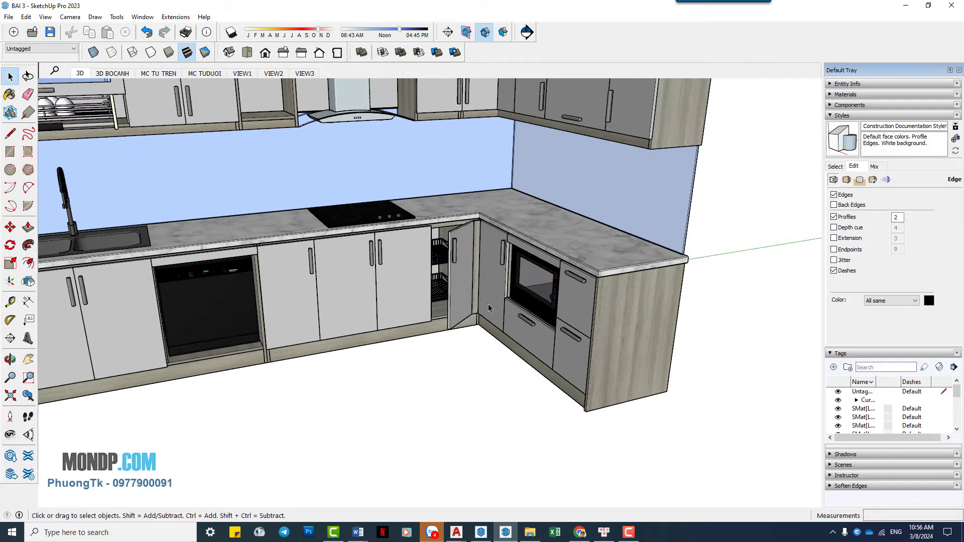
scroll(505, 233, "up", 1)
middle_click_drag(508, 226, 483, 256)
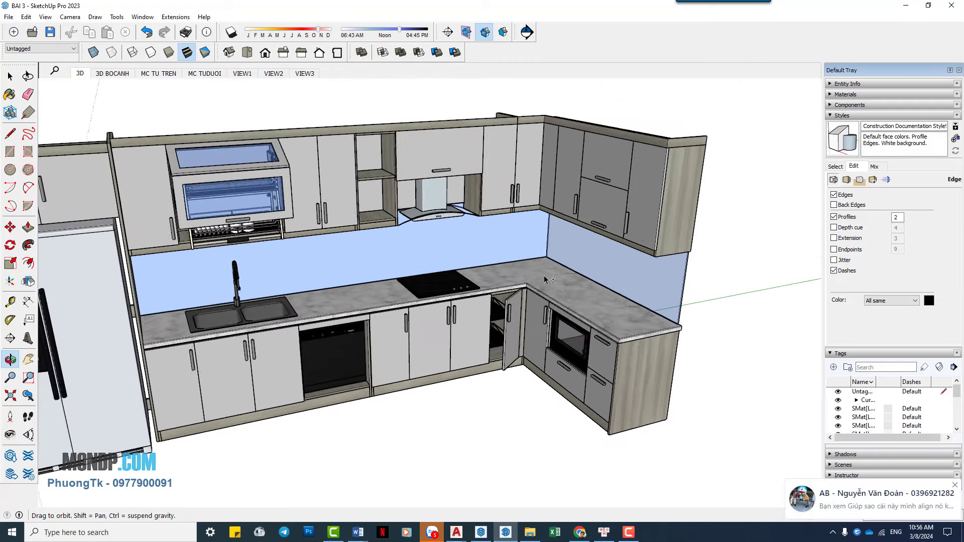
Hide the countertop group over the base cabinets.
left_click(524, 290)
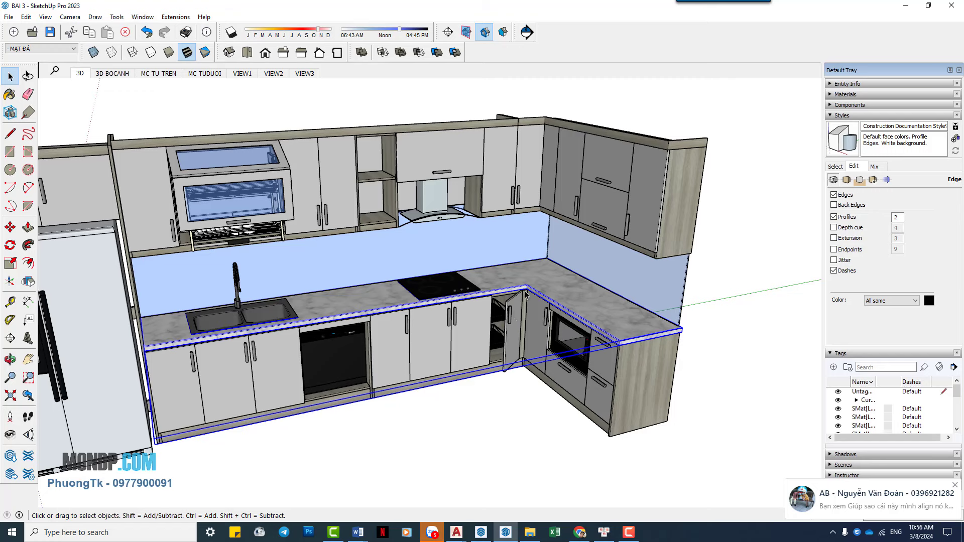
left_click(522, 309)
key("Delete")
scroll(517, 321, "up", 3)
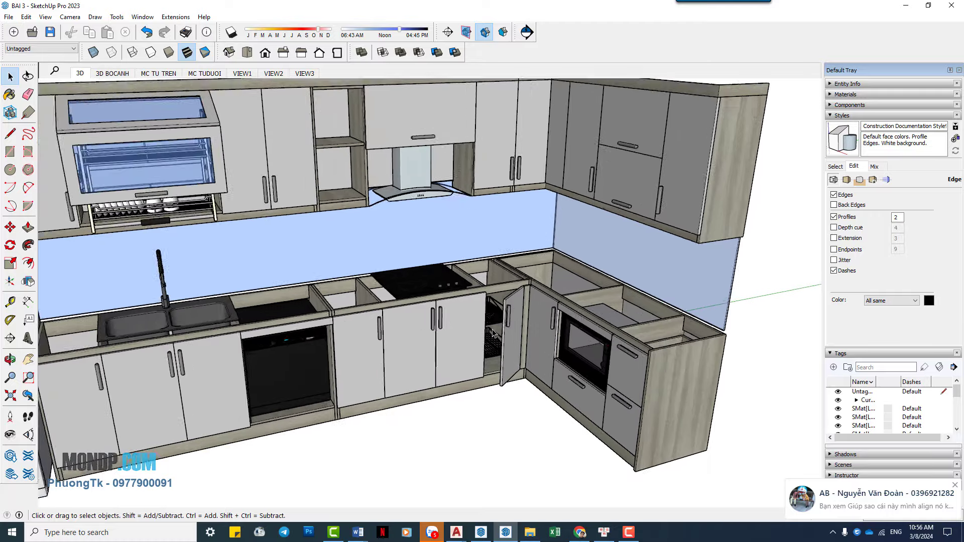
scroll(483, 355, "up", 3)
scroll(483, 355, "up", 2)
scroll(384, 359, "up", 2)
scroll(321, 352, "up", 3)
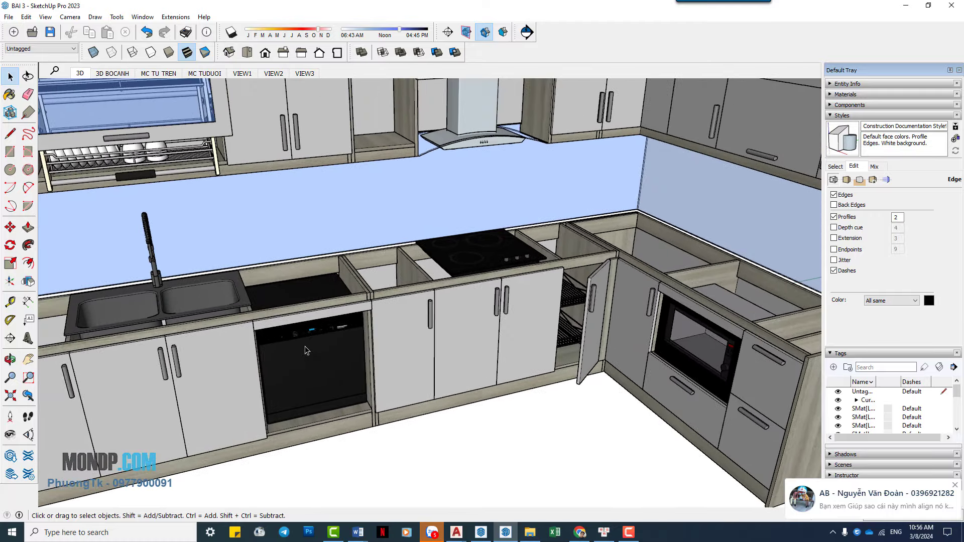
scroll(306, 353, "up", 3)
scroll(319, 349, "down", 2)
scroll(321, 347, "down", 2)
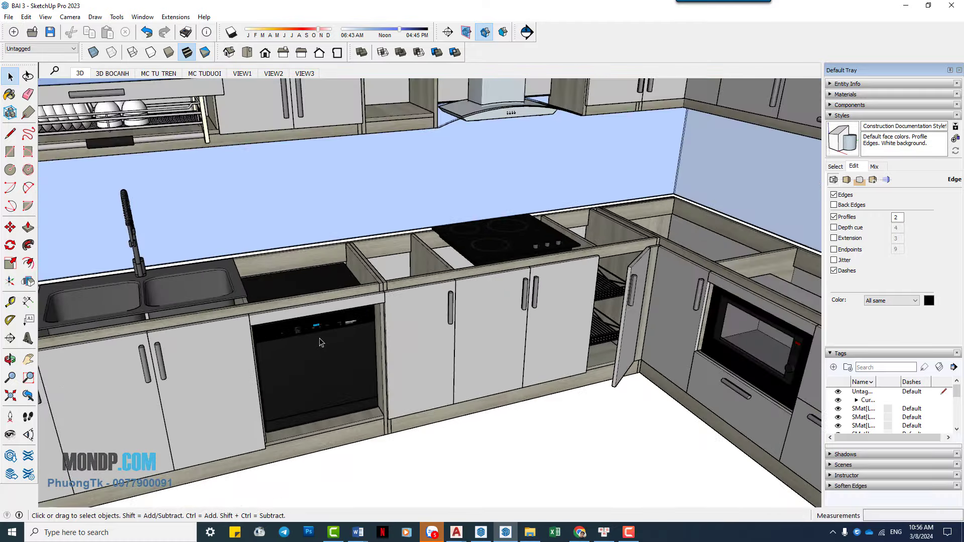
scroll(323, 347, "down", 2)
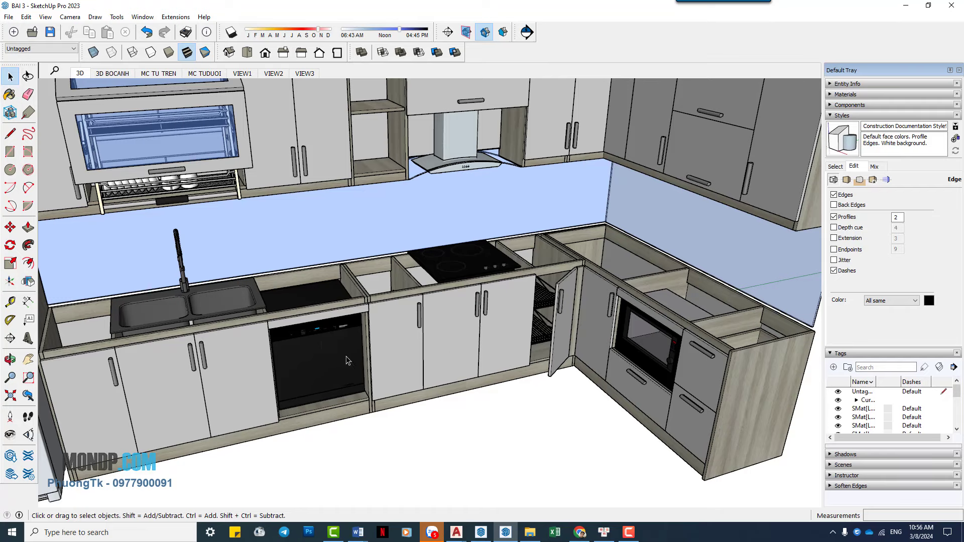
Zoom and orbit to face the dishwasher and view the whole counter run.
scroll(394, 353, "up", 3)
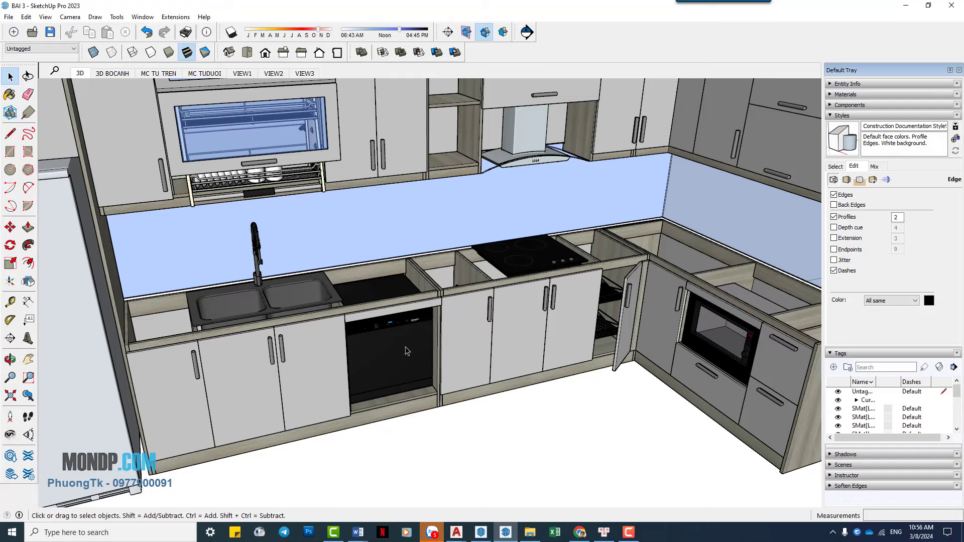
scroll(397, 362, "up", 2)
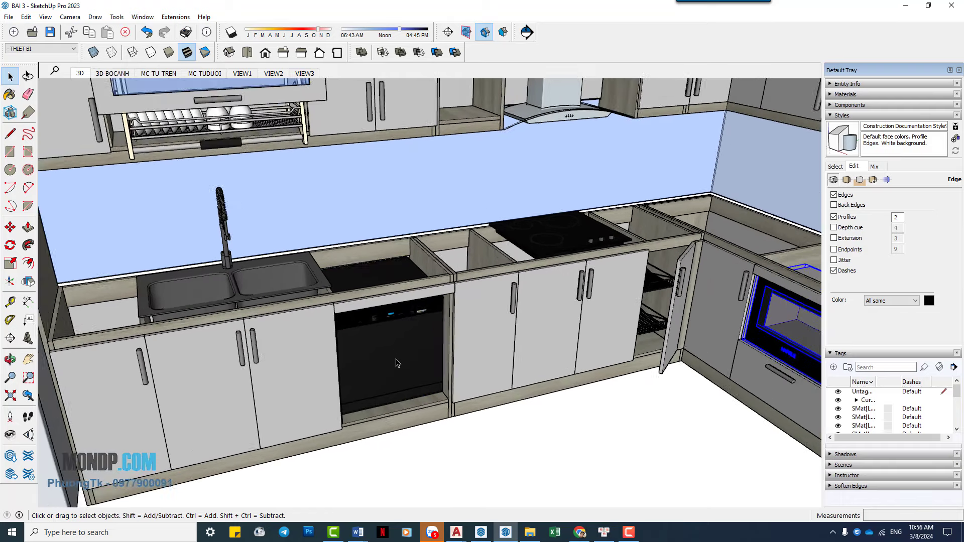
scroll(397, 362, "up", 2)
scroll(396, 365, "up", 1)
mouse_move(450, 368)
middle_mouse_down()
mouse_move(341, 368)
mouse_move(393, 376)
mouse_move(401, 335)
middle_mouse_up()
scroll(385, 320, "up", 1)
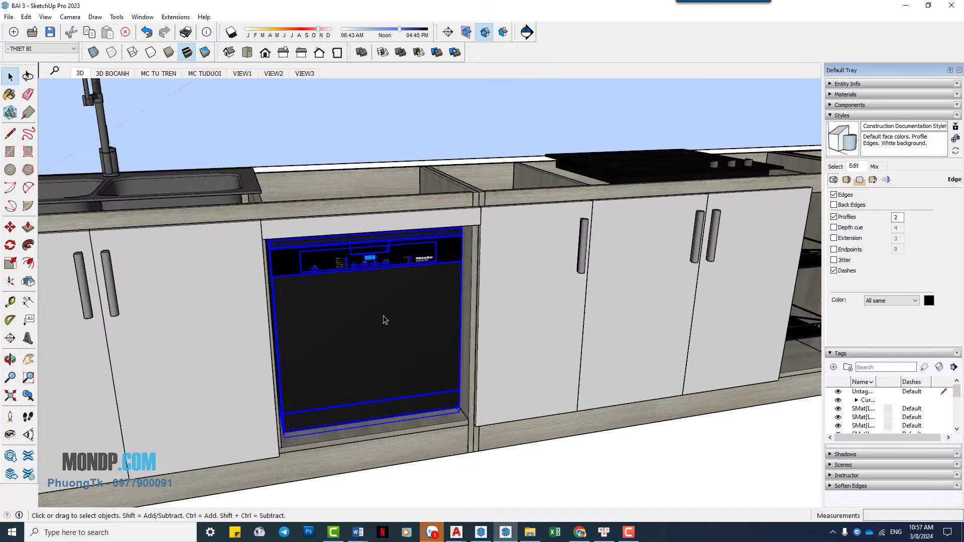
scroll(383, 319, "down", 2)
scroll(385, 324, "down", 2)
scroll(387, 334, "down", 1)
middle_click_drag(387, 338, 404, 379)
scroll(405, 381, "down", 2)
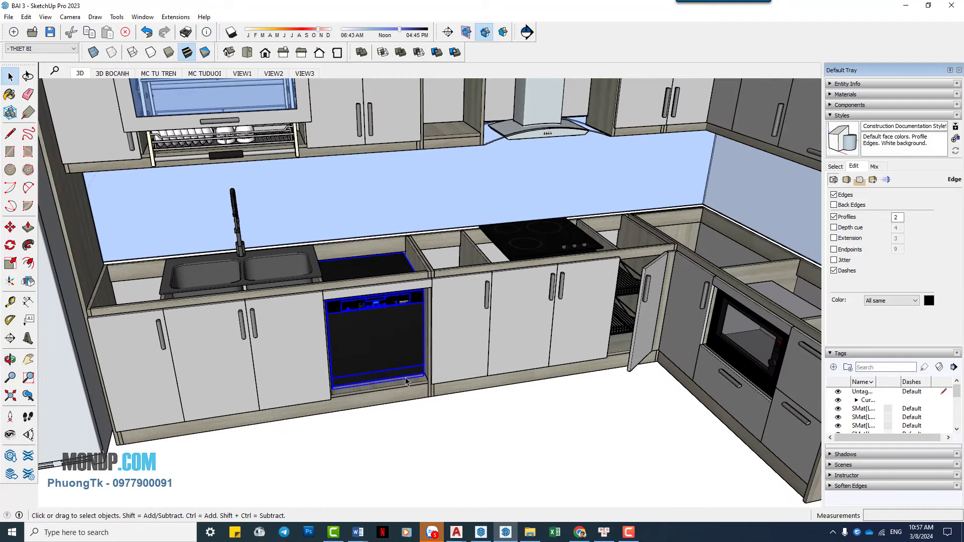
left_click(480, 532)
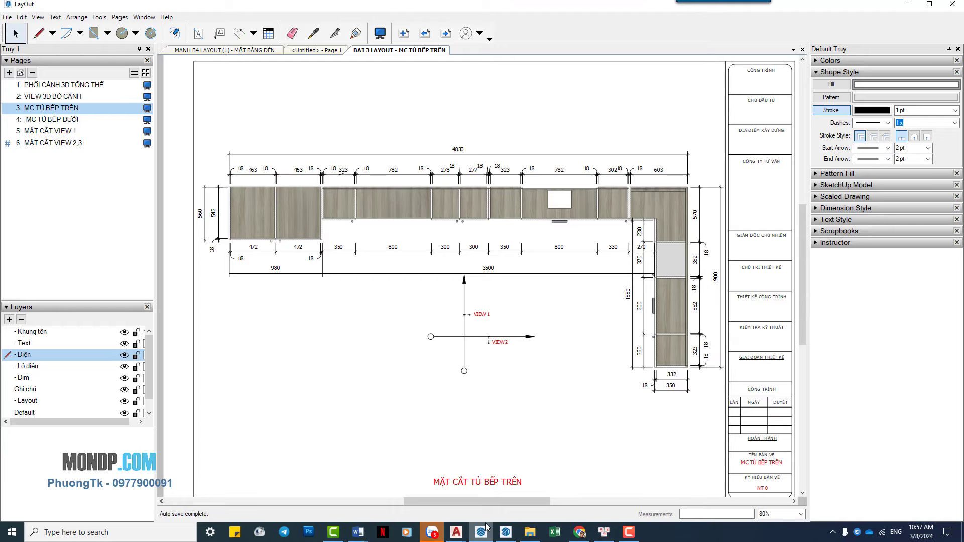
left_click(73, 119)
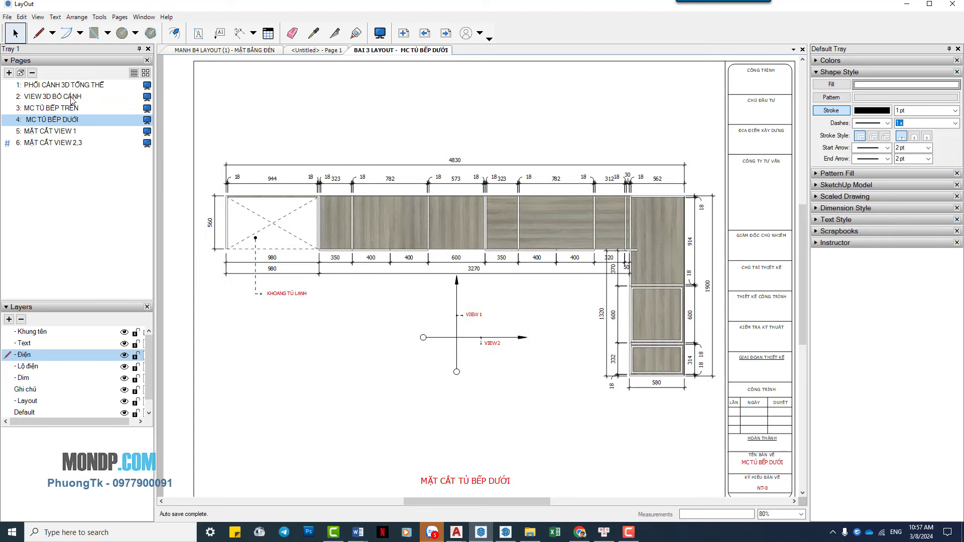
left_click(69, 87)
left_click(73, 97)
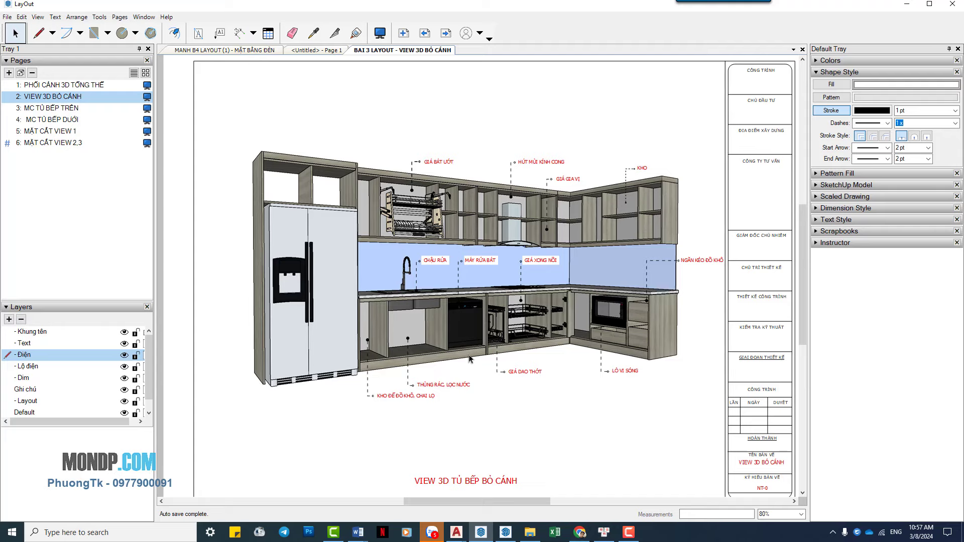
left_click(906, 4)
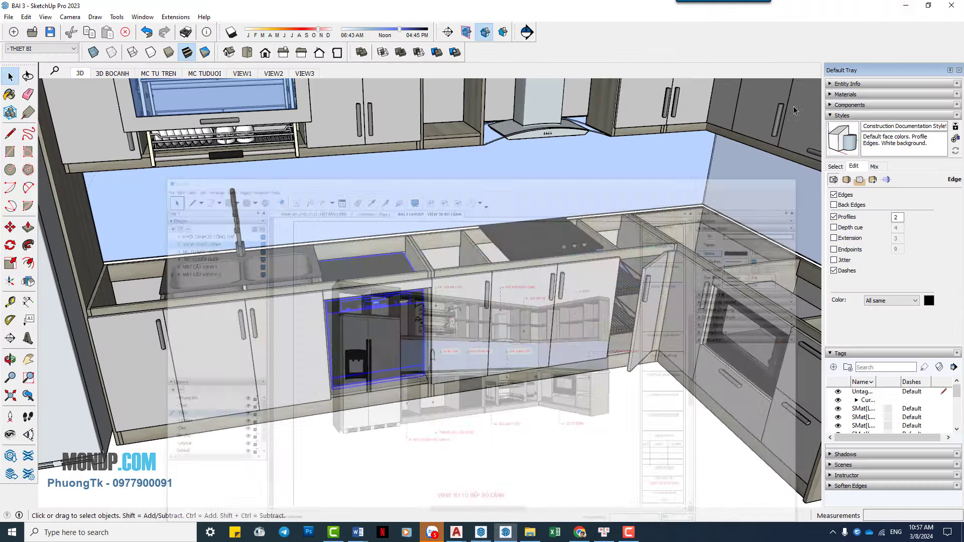
scroll(364, 324, "up", 3)
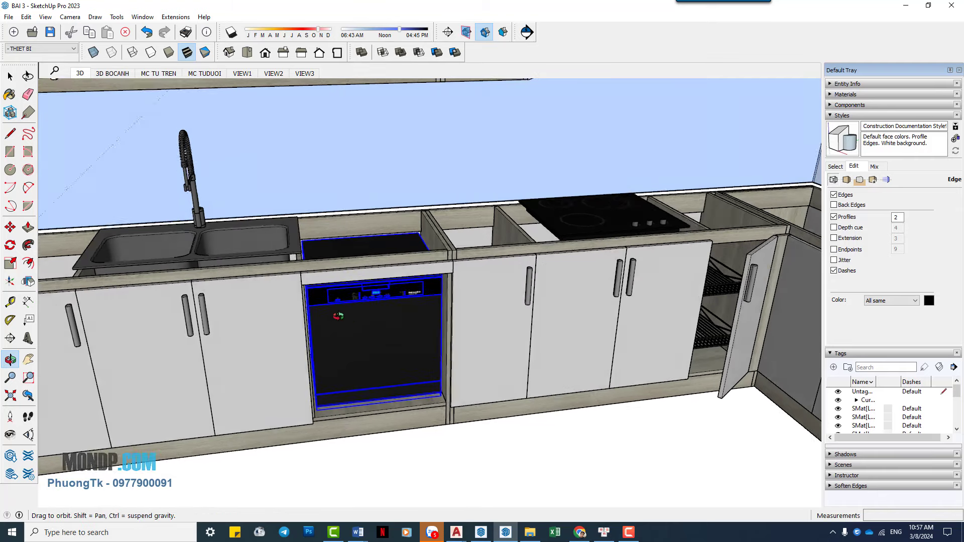
middle_click_drag(372, 324, 361, 321)
scroll(387, 323, "up", 3)
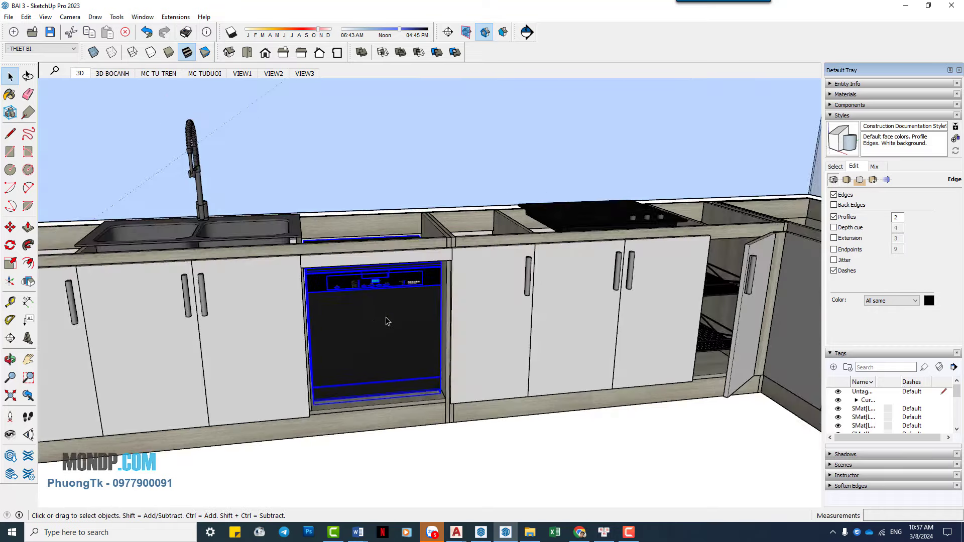
scroll(389, 329, "up", 3)
scroll(423, 372, "up", 2)
middle_click_drag(423, 372, 419, 387)
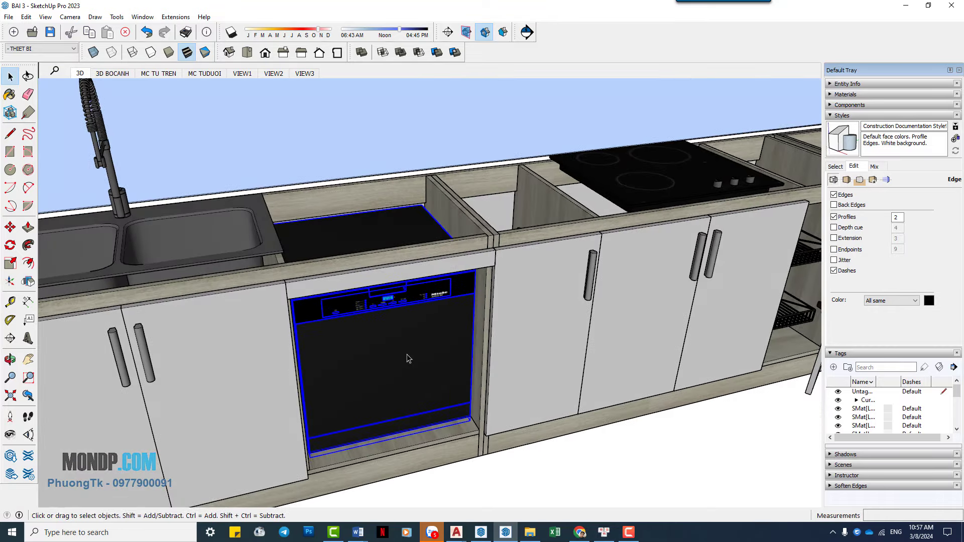
scroll(419, 387, "down", 2)
scroll(409, 355, "down", 2)
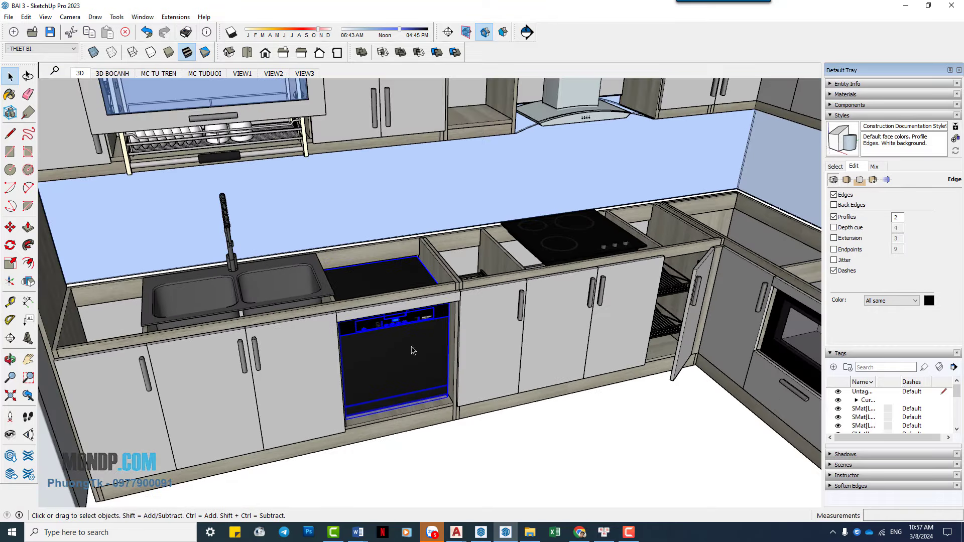
scroll(412, 350, "up", 2)
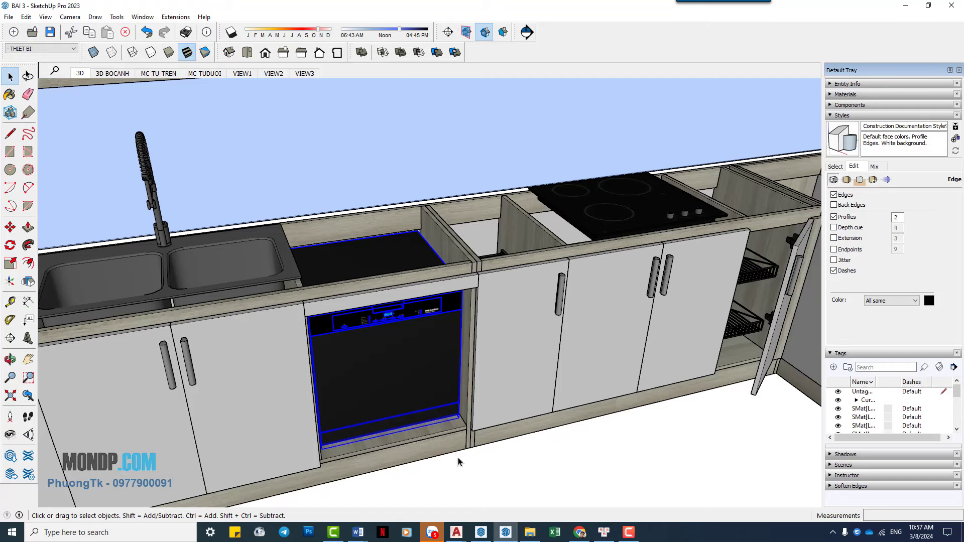
scroll(432, 409, "down", 2)
scroll(454, 401, "down", 2)
middle_click_drag(454, 401, 396, 401, "shift")
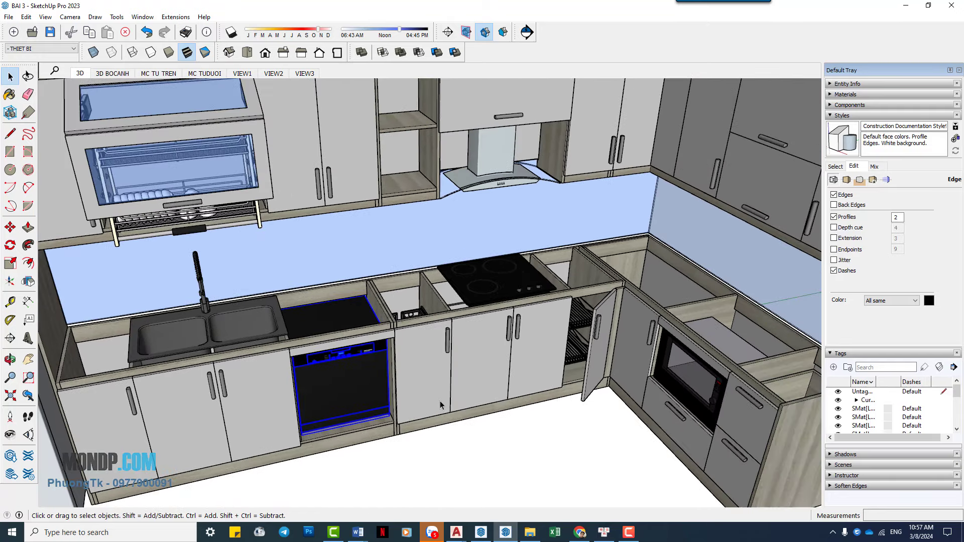
left_click(520, 459)
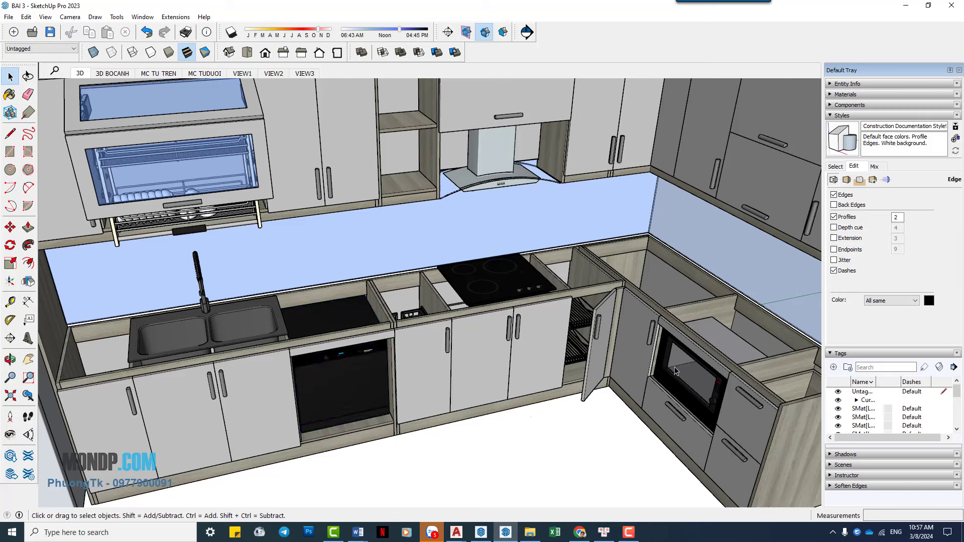
left_click(687, 382)
left_click(497, 151)
left_click(225, 178)
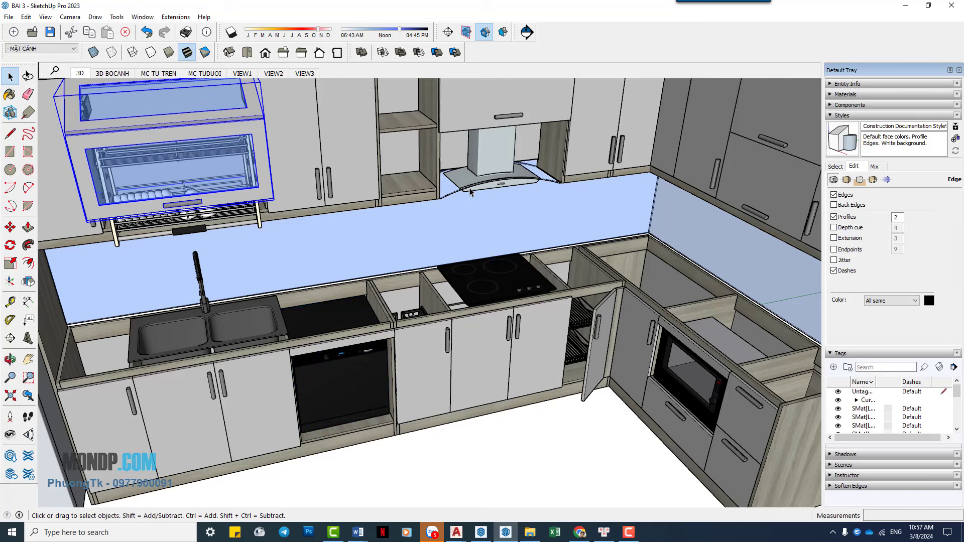
key("t")
left_click(439, 143)
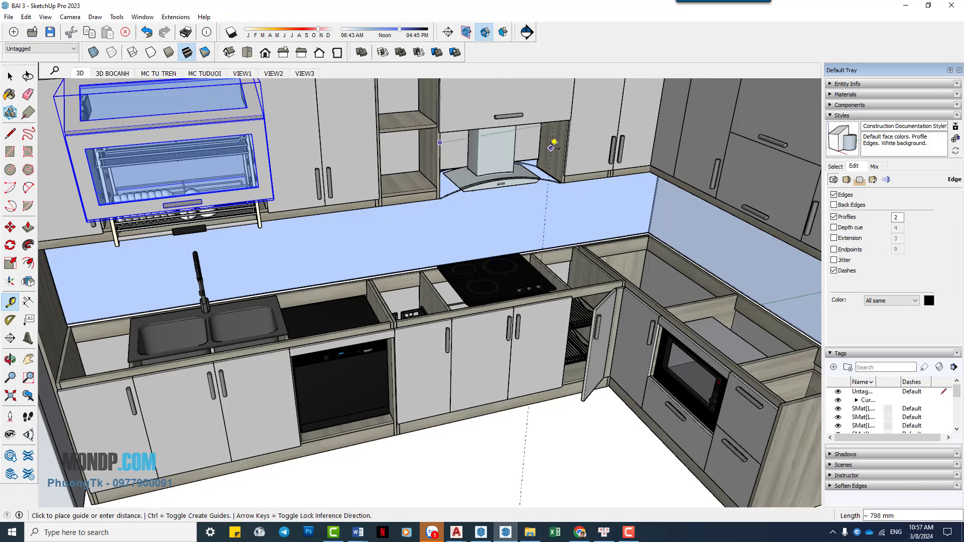
key("space")
scroll(464, 188, "up", 2)
scroll(463, 188, "up", 2)
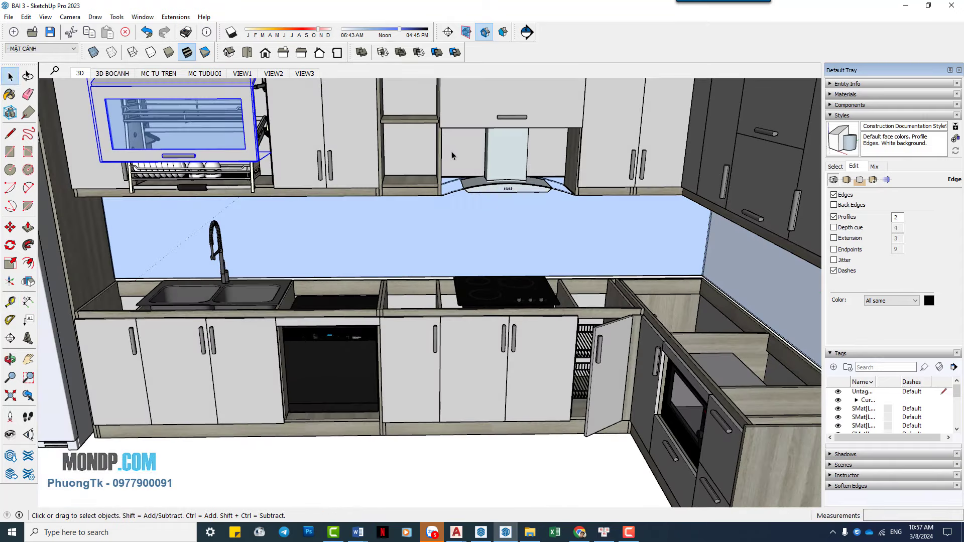
scroll(500, 161, "up", 2)
scroll(499, 160, "up", 2)
scroll(499, 160, "up", 1)
scroll(497, 160, "up", 1)
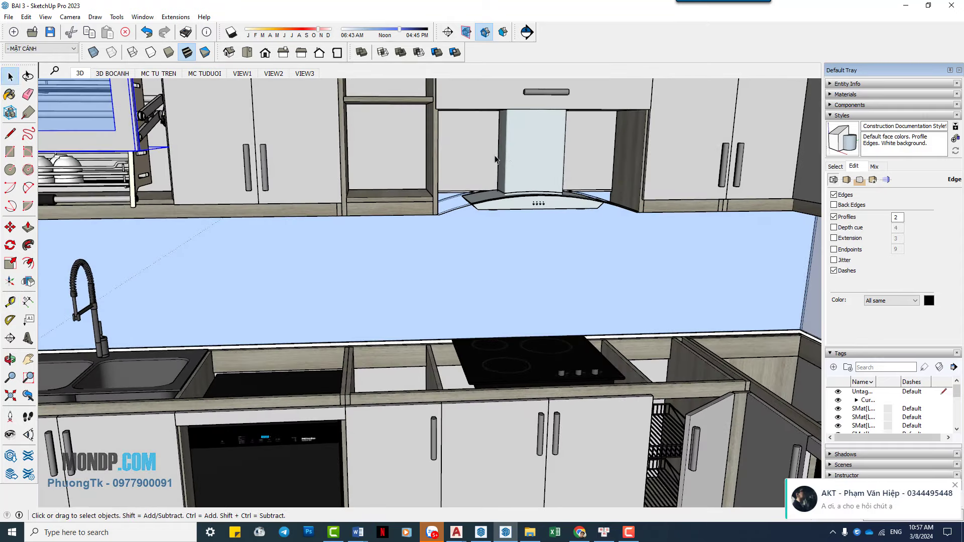
key("d")
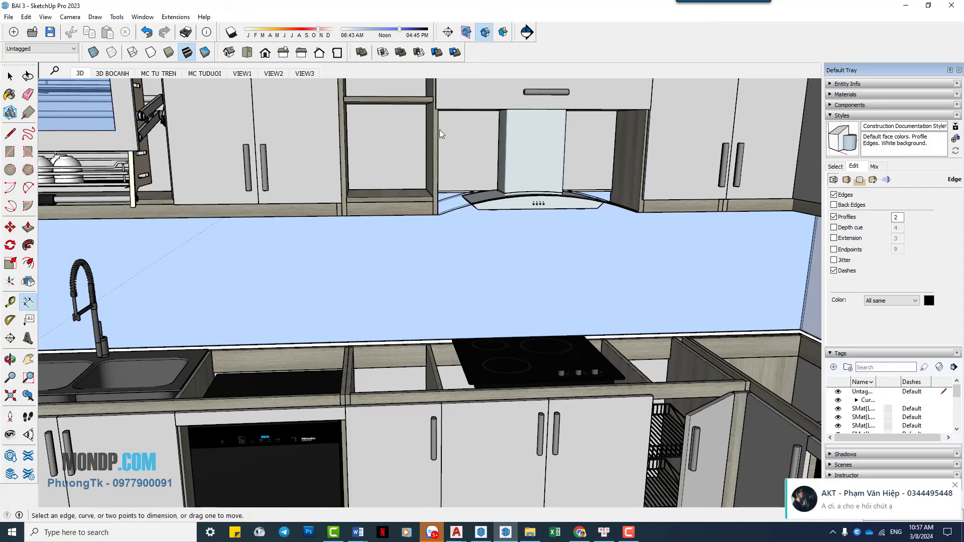
key("t")
left_click(437, 129)
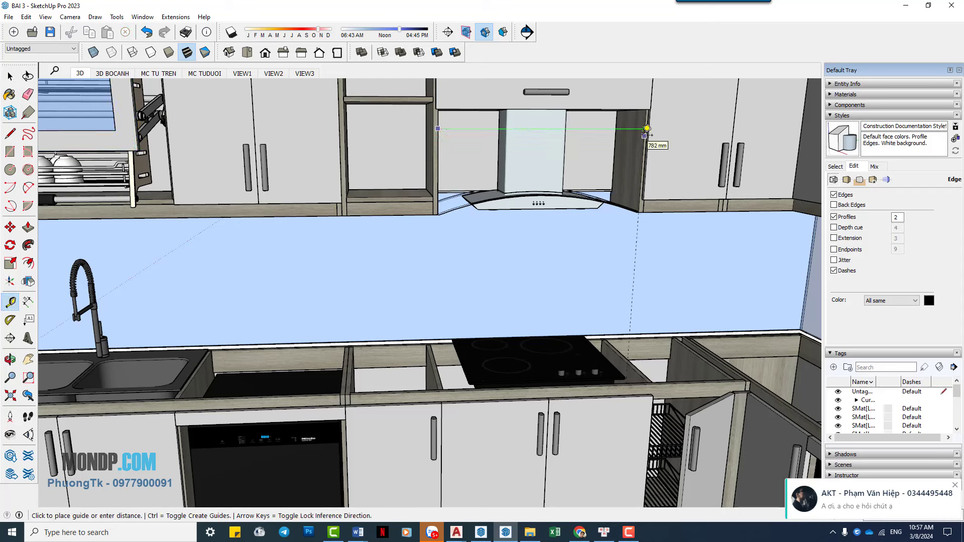
left_click(646, 129)
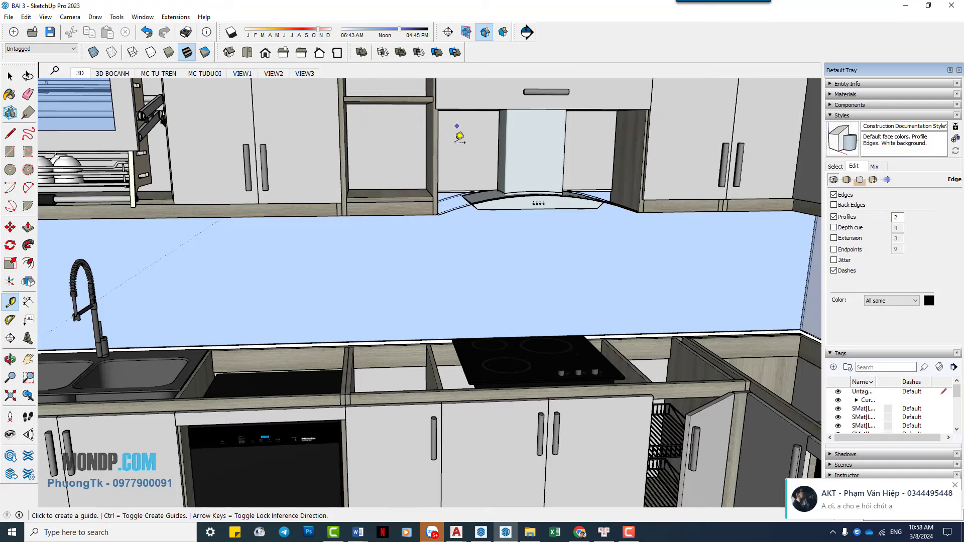
middle_click_drag(460, 136, 455, 172)
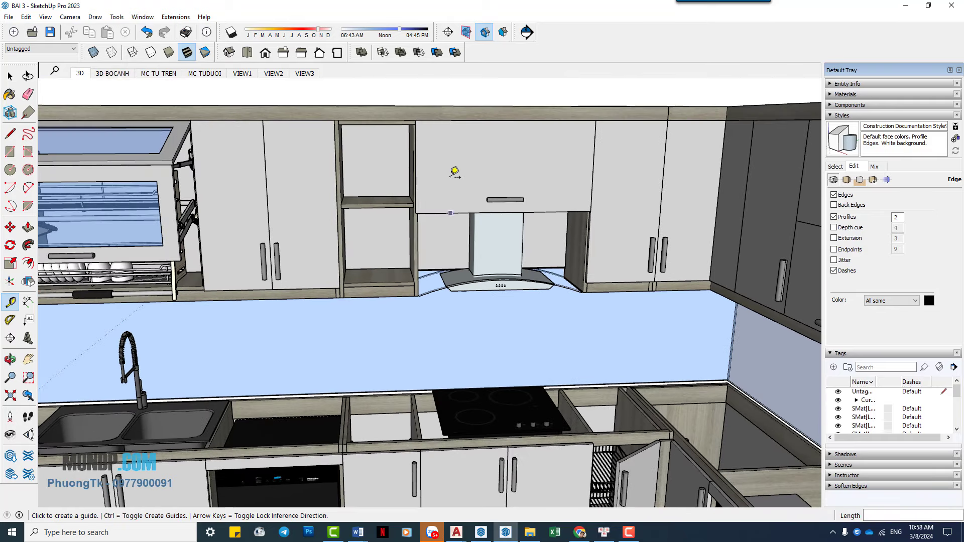
left_click(416, 167)
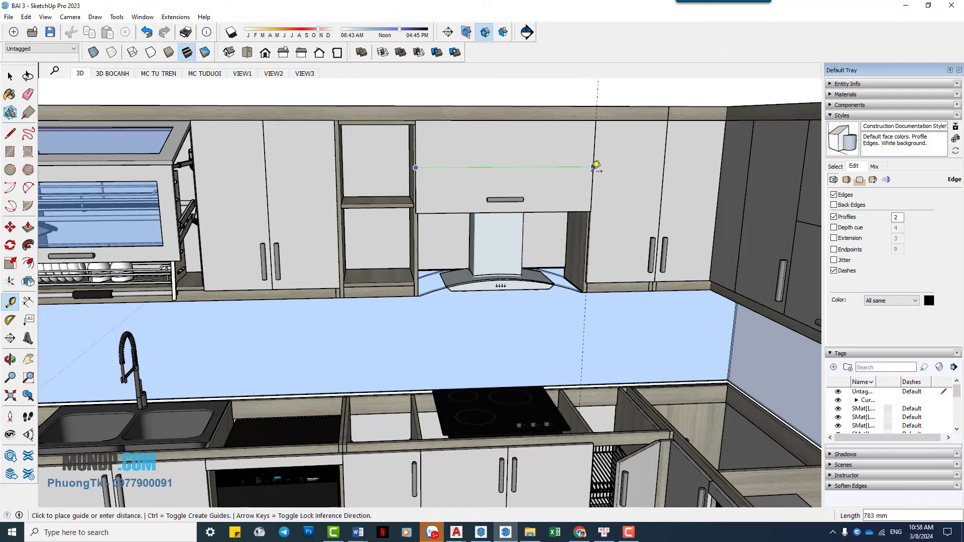
key("space")
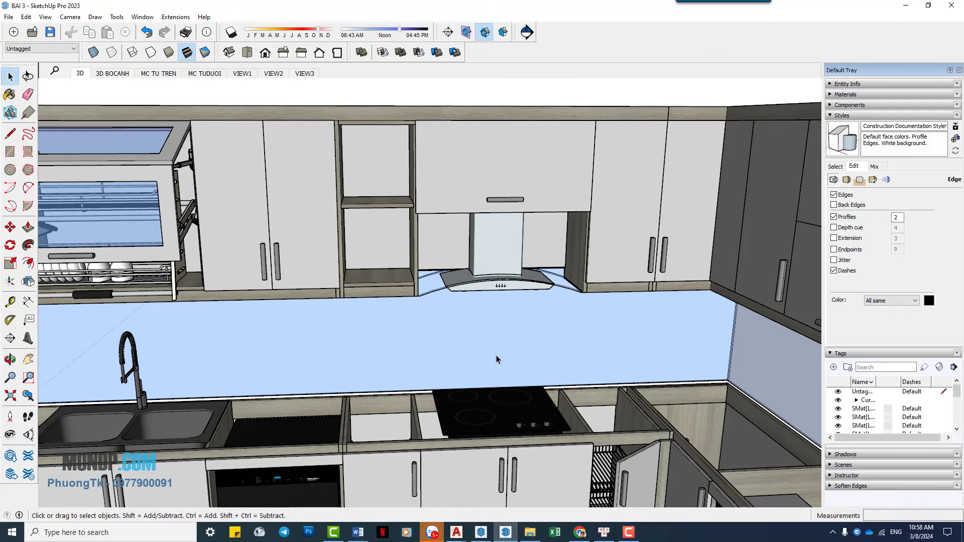
Move the range hood 20 mm lower with the Move tool.
scroll(474, 312, "up", 2)
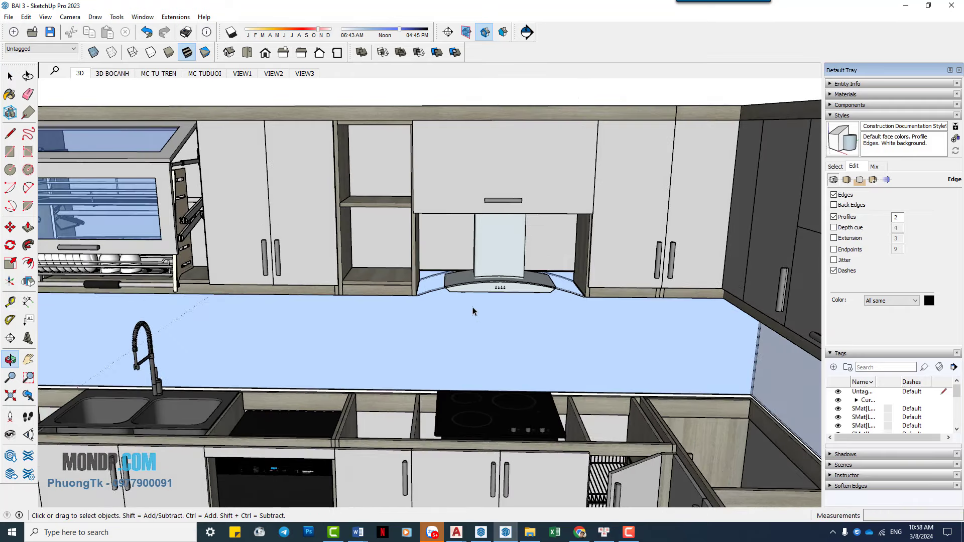
scroll(444, 279, "up", 1)
scroll(445, 279, "up", 1)
mouse_move(421, 298)
middle_mouse_down()
mouse_move(561, 284)
mouse_move(565, 323)
mouse_move(643, 312)
middle_mouse_up()
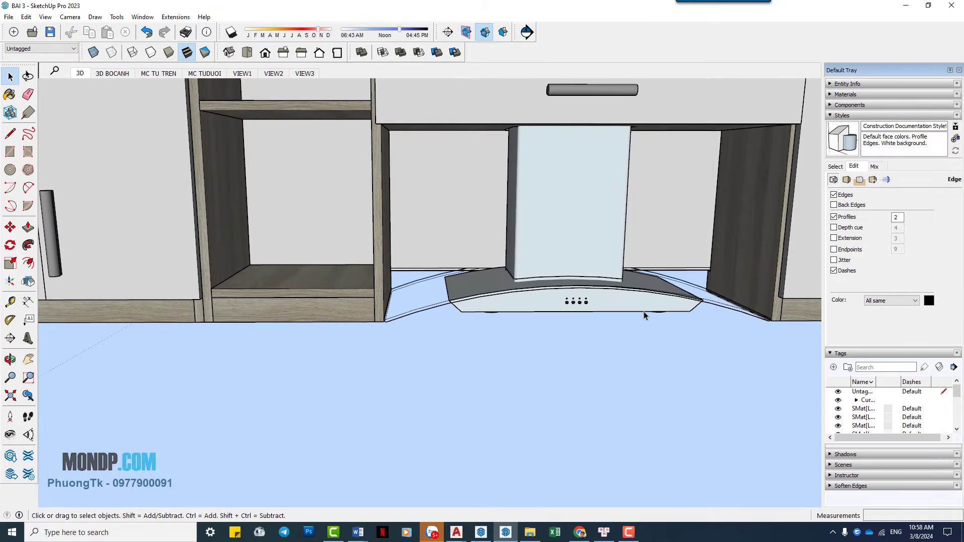
left_click(611, 301)
middle_click_drag(557, 290, 564, 249)
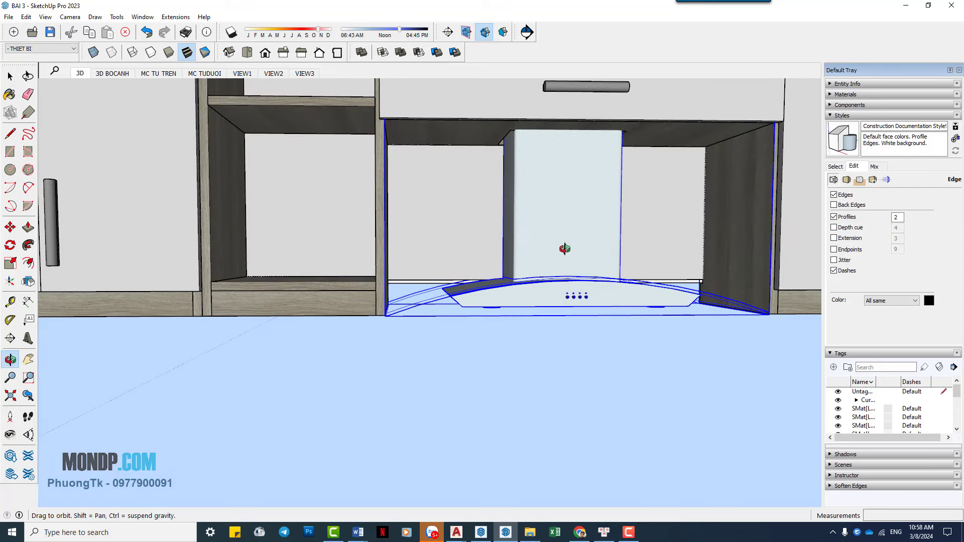
key("m")
left_click(656, 210)
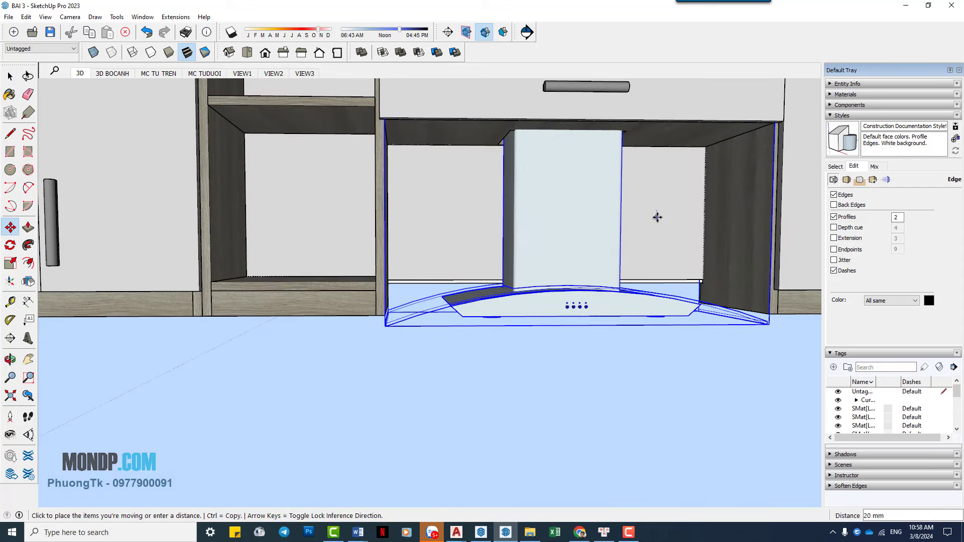
left_click(657, 217)
key("space")
scroll(609, 298, "down", 2)
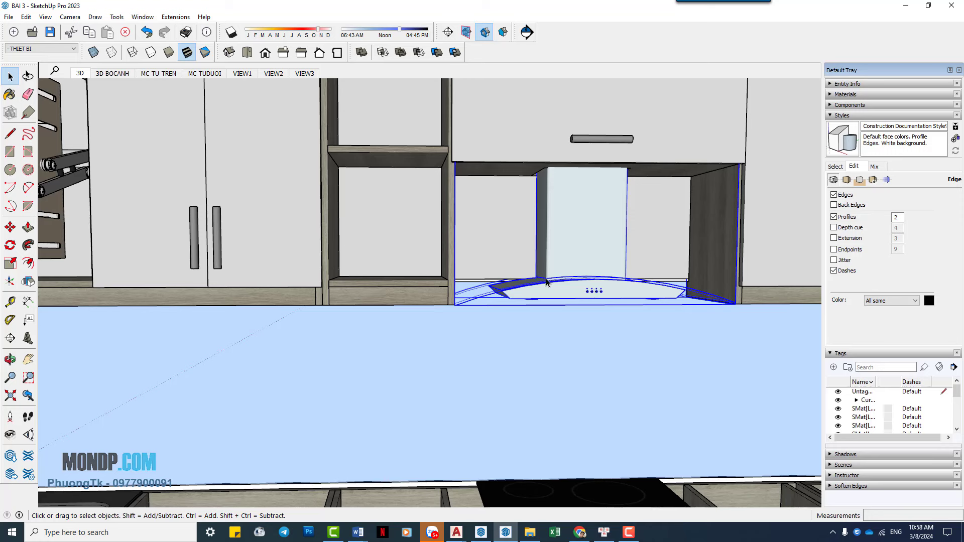
Measure the 782 mm upper-cabinet opening around the hood with Tape Measure.
key("d")
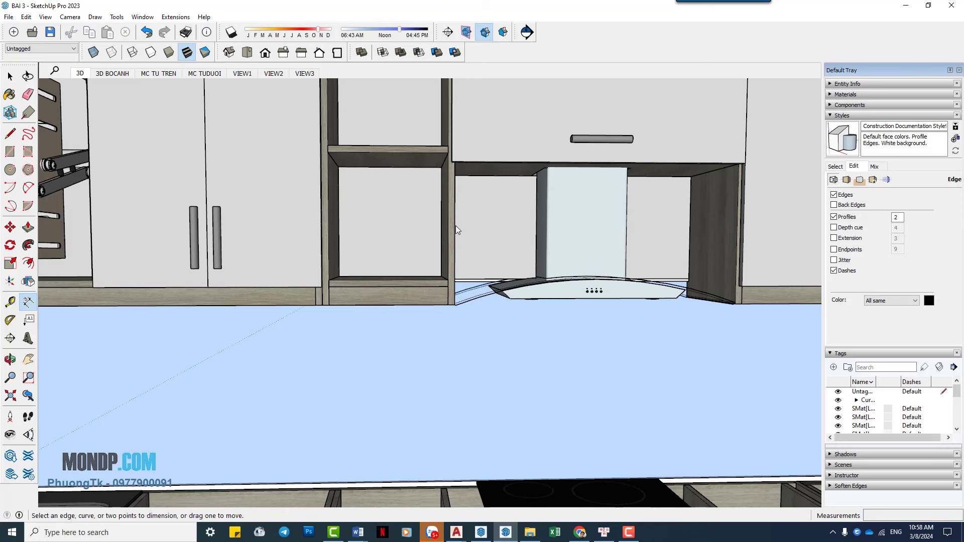
middle_click_drag(454, 225, 457, 248)
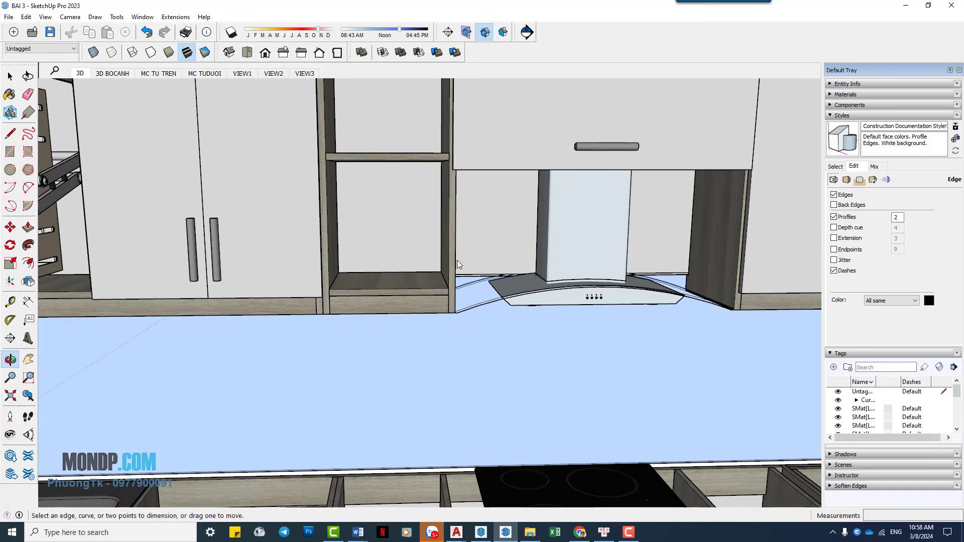
key("t")
left_click(455, 229)
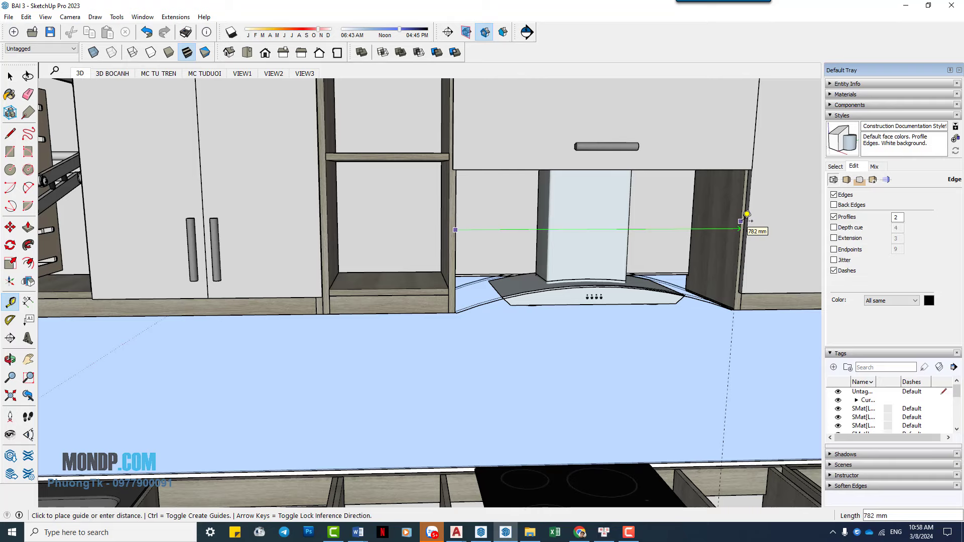
key("Escape")
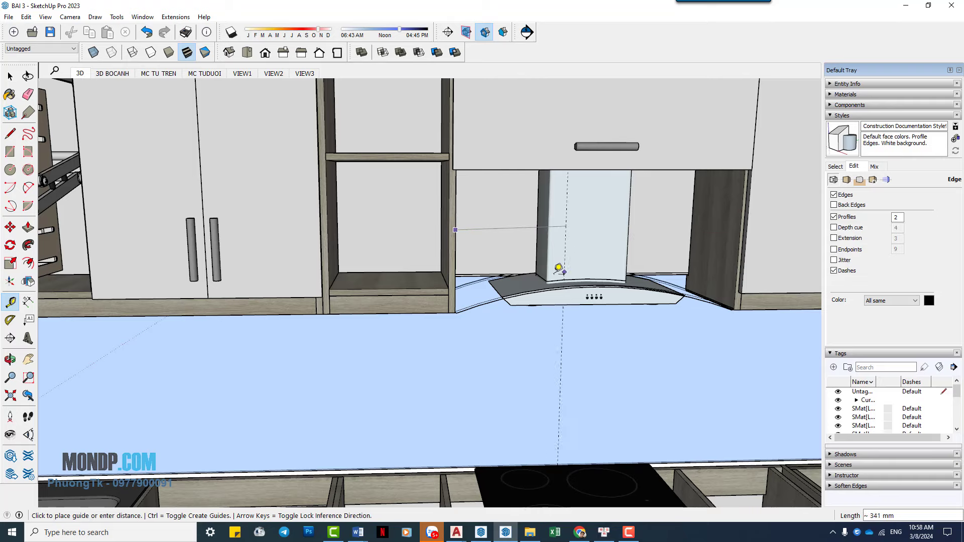
key("space")
scroll(622, 300, "down", 2)
scroll(621, 299, "down", 2)
scroll(576, 308, "down", 2)
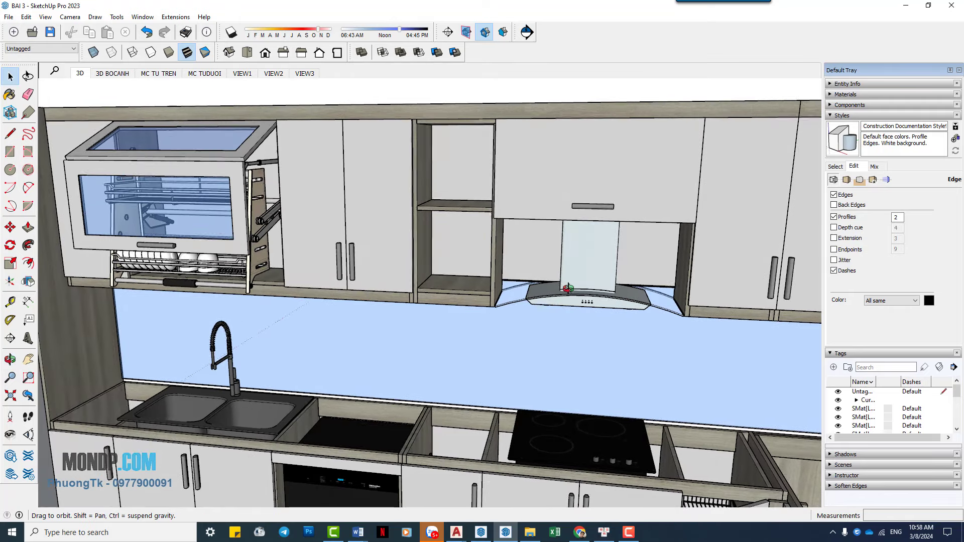
middle_click_drag(559, 284, 582, 304)
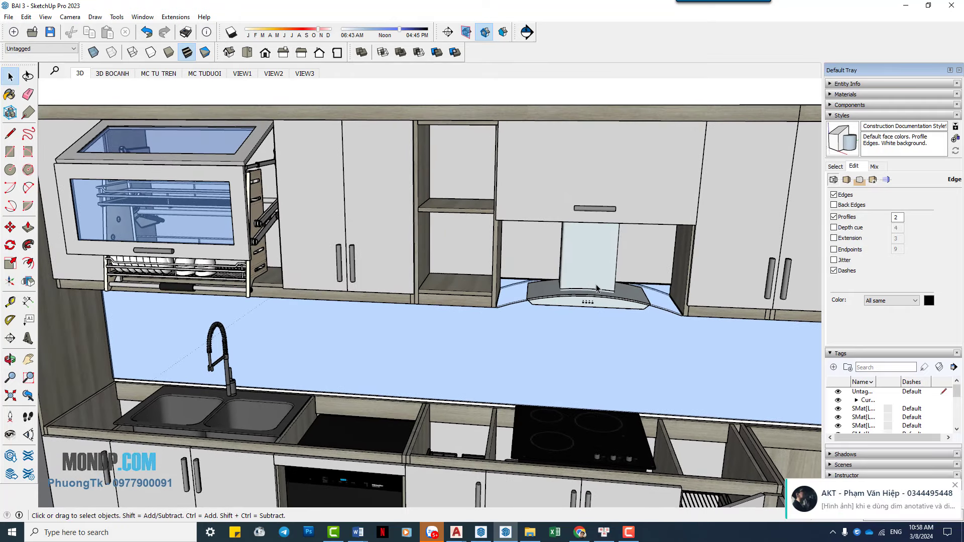
scroll(600, 249, "up", 2)
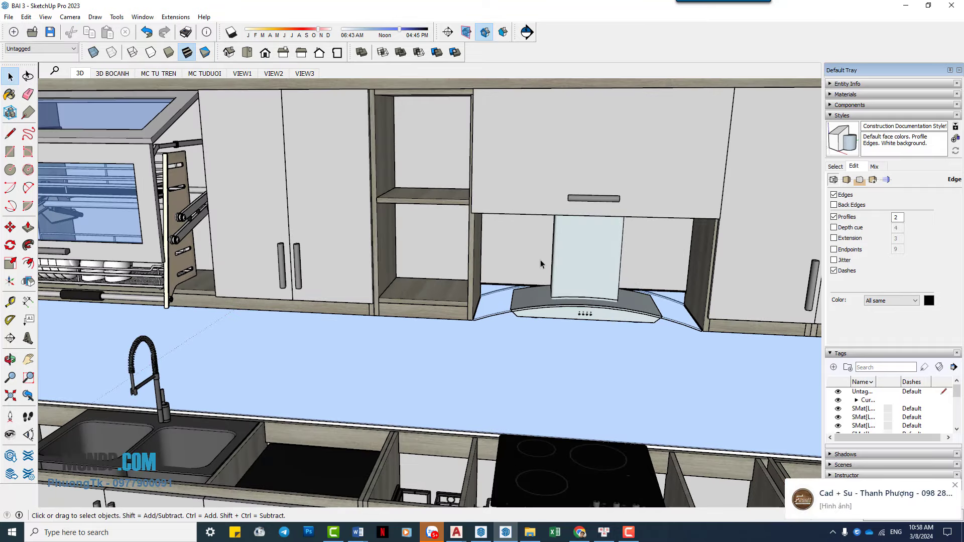
scroll(552, 279, "down", 2)
mouse_move(553, 279)
middle_mouse_down()
mouse_move(568, 250)
mouse_move(567, 262)
middle_mouse_up()
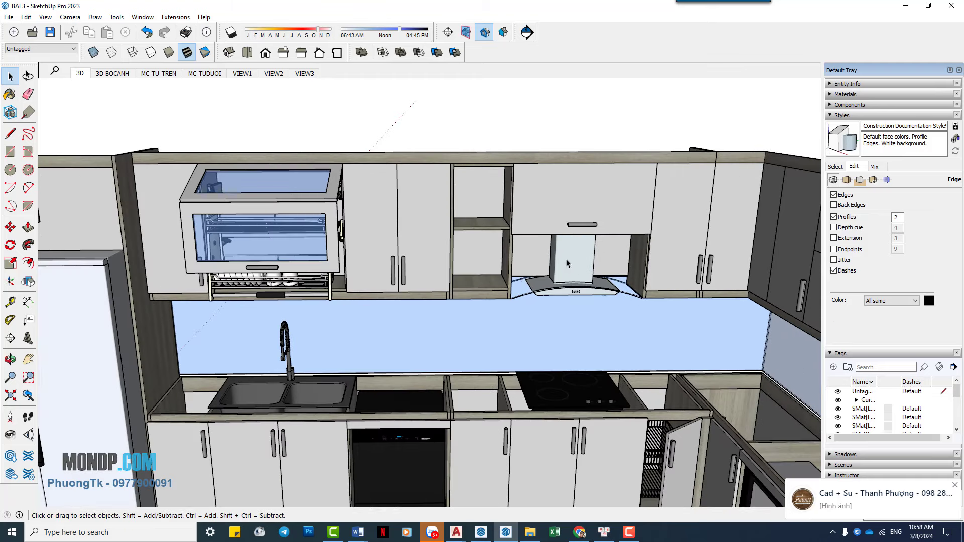
middle_click_drag(417, 262, 453, 282)
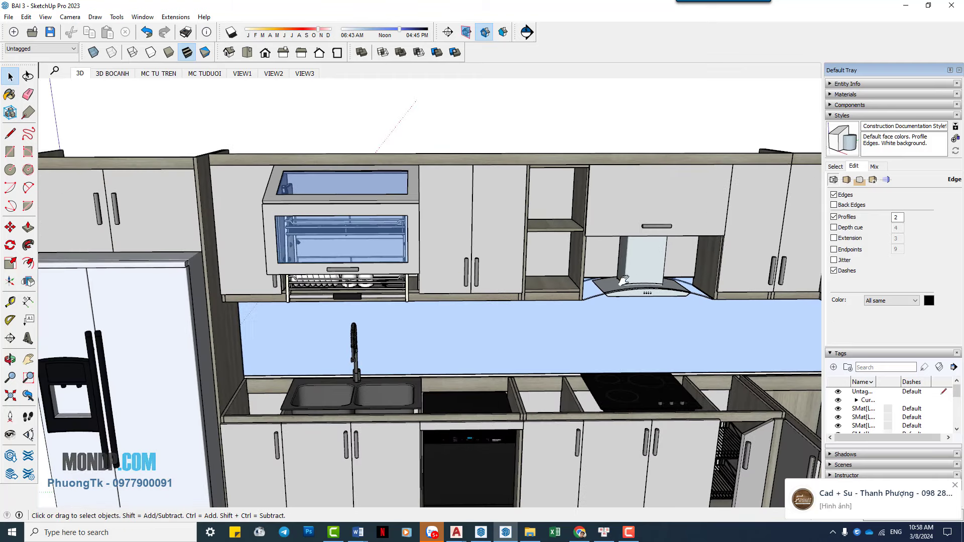
middle_click_drag(626, 286, 500, 267)
scroll(535, 279, "down", 2)
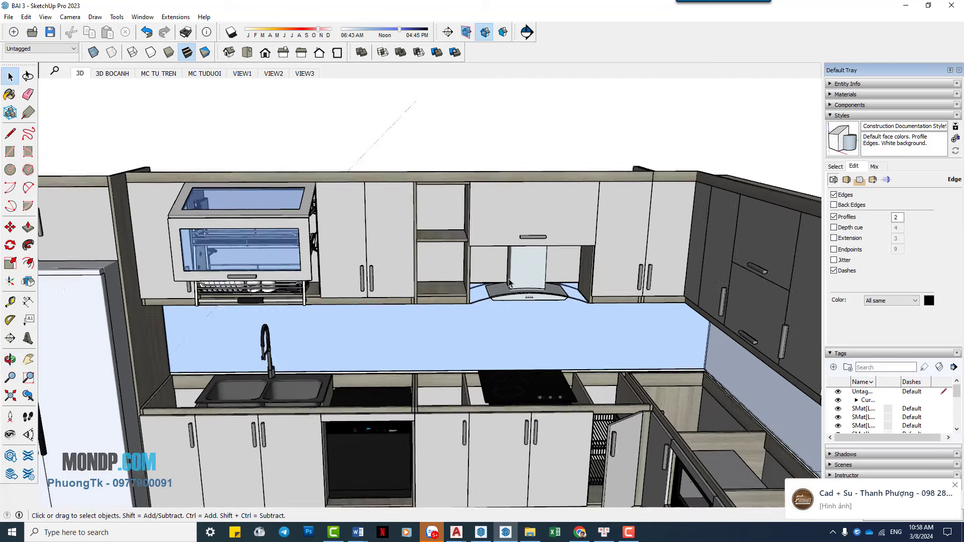
scroll(509, 282, "down", 2)
middle_click_drag(512, 284, 498, 277)
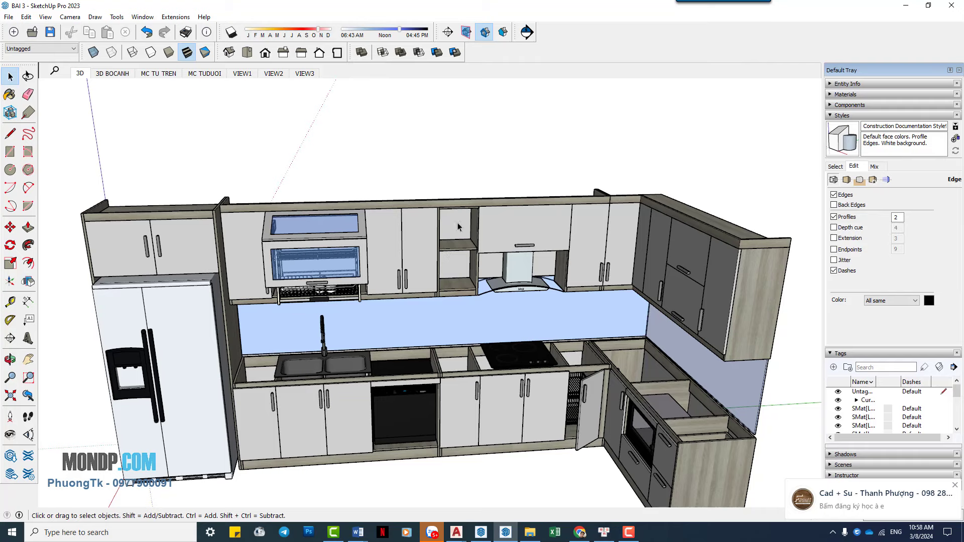
middle_click_drag(470, 223, 475, 213)
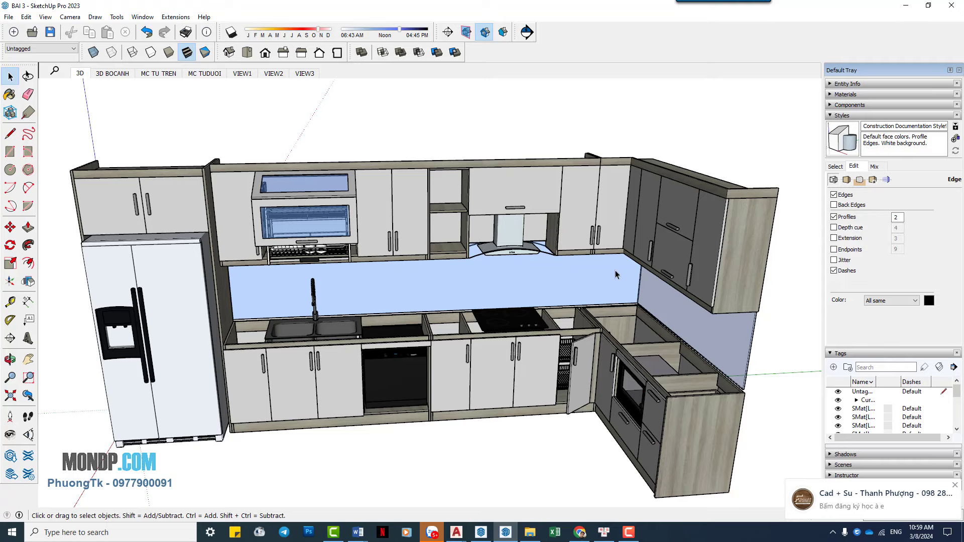
middle_click_drag(488, 282, 487, 284)
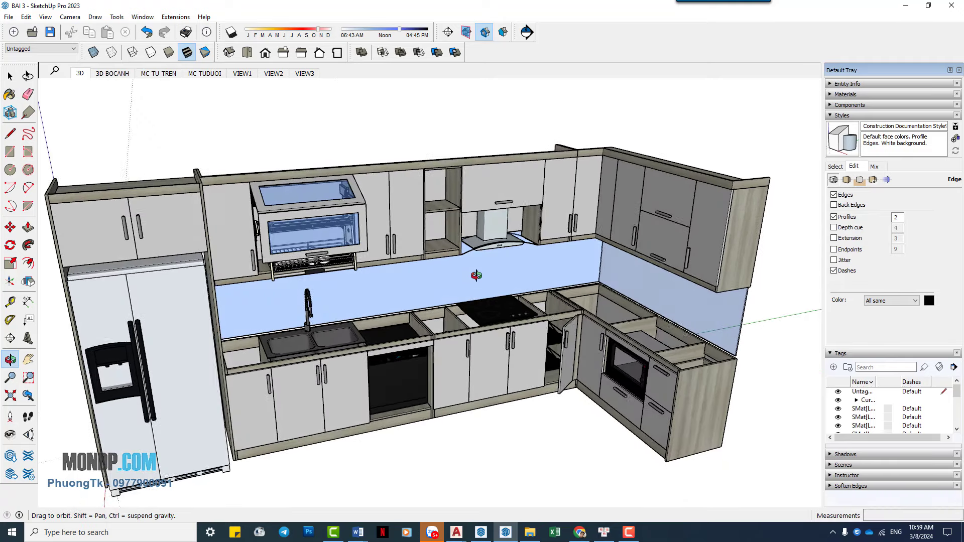
scroll(487, 284, "down", 5)
scroll(488, 284, "down", 3)
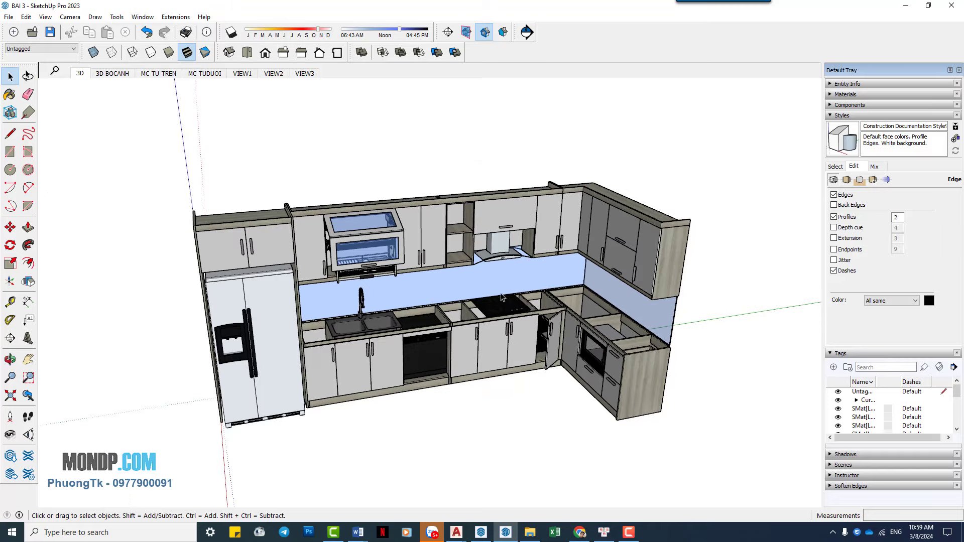
mouse_move(487, 286)
middle_mouse_down()
mouse_move(472, 303)
mouse_move(452, 296)
middle_mouse_up()
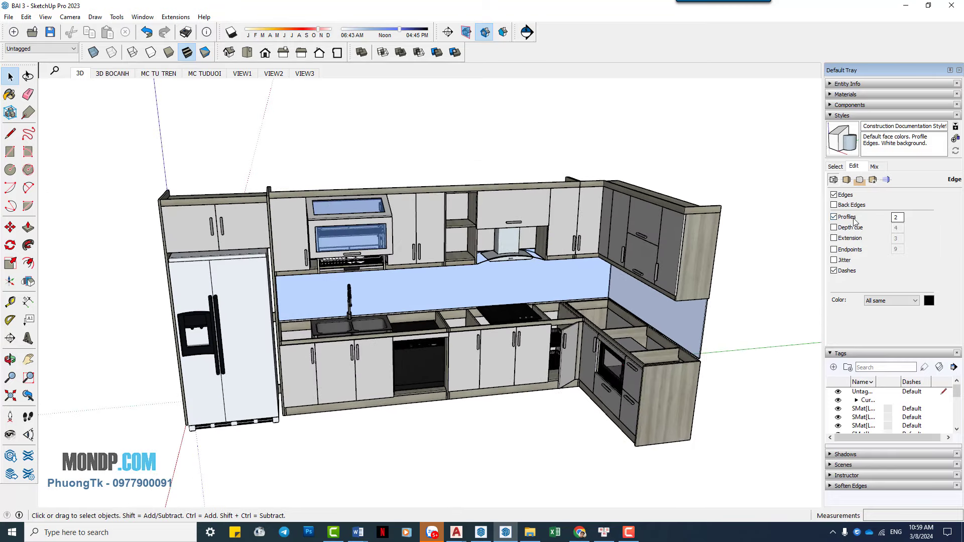
Toggle the Profiles edge setting off and back on while orbiting to compare edges.
left_click(834, 217)
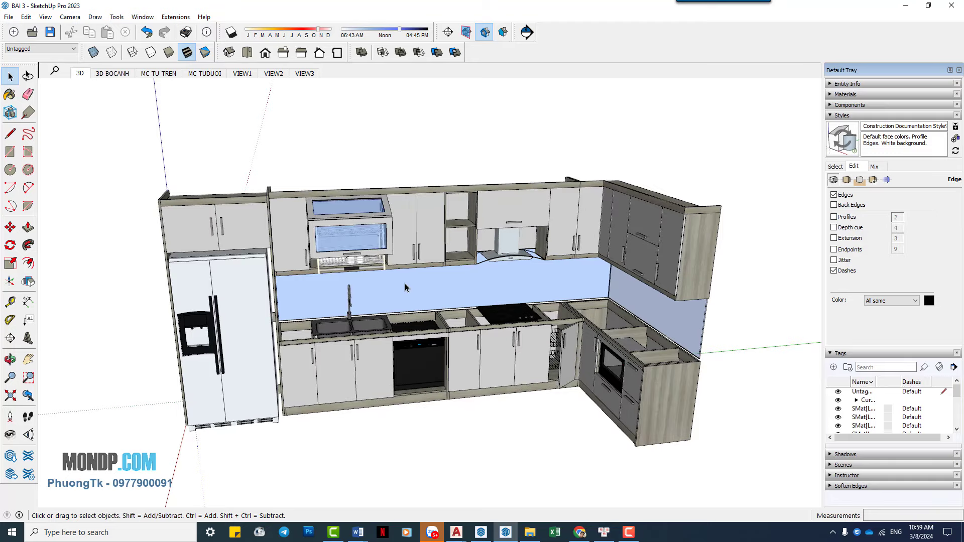
scroll(406, 288, "up", 3)
mouse_move(415, 299)
middle_mouse_down()
mouse_move(658, 276)
mouse_move(577, 281)
middle_mouse_up()
scroll(494, 286, "down", 3)
left_click(833, 217)
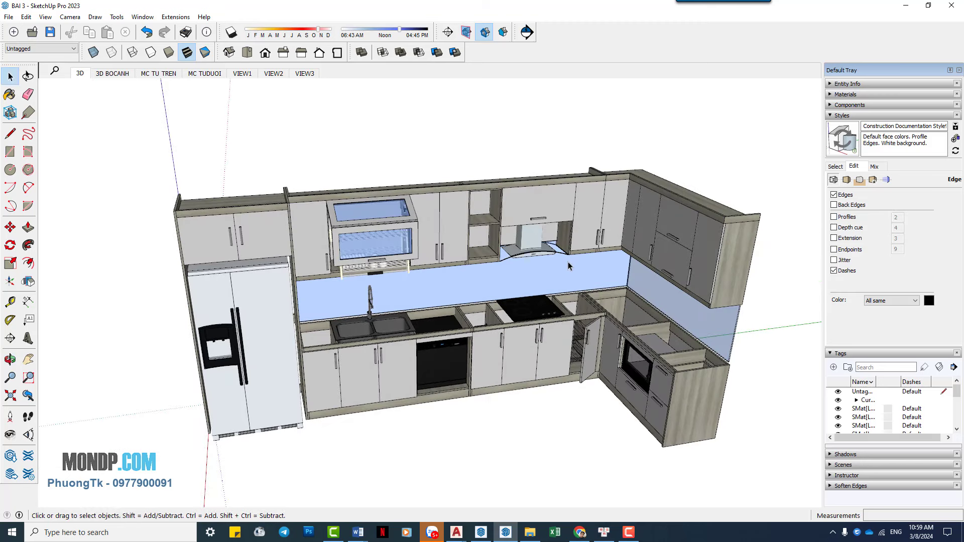
middle_click_drag(95, 87, 213, 134)
Undo, turn profile edges off again, and update the 3D scene.
key("ctrl+z")
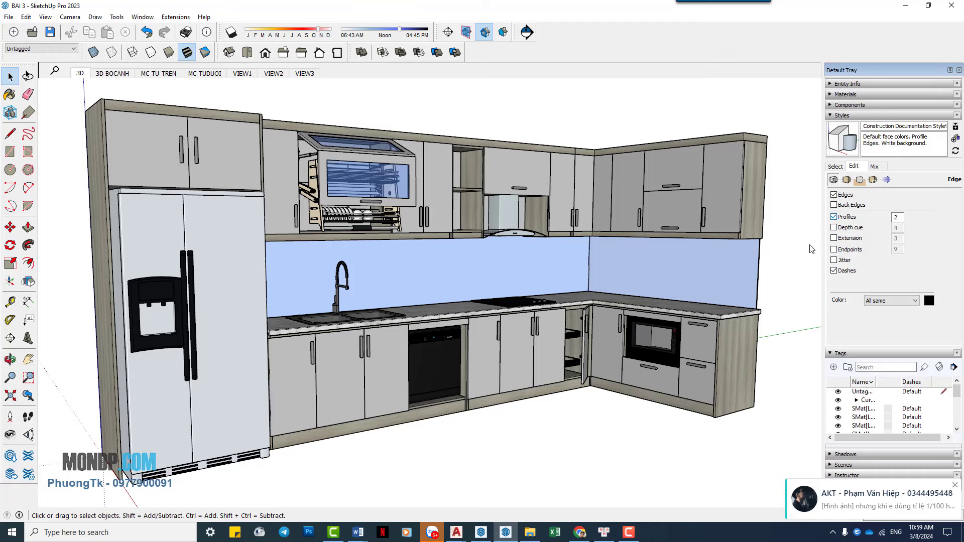
left_click(834, 217)
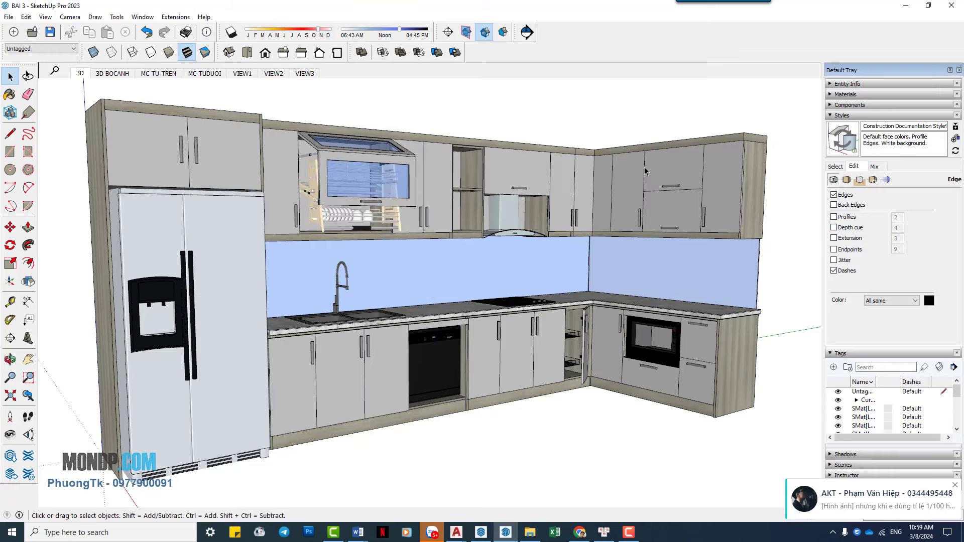
right_click(78, 75)
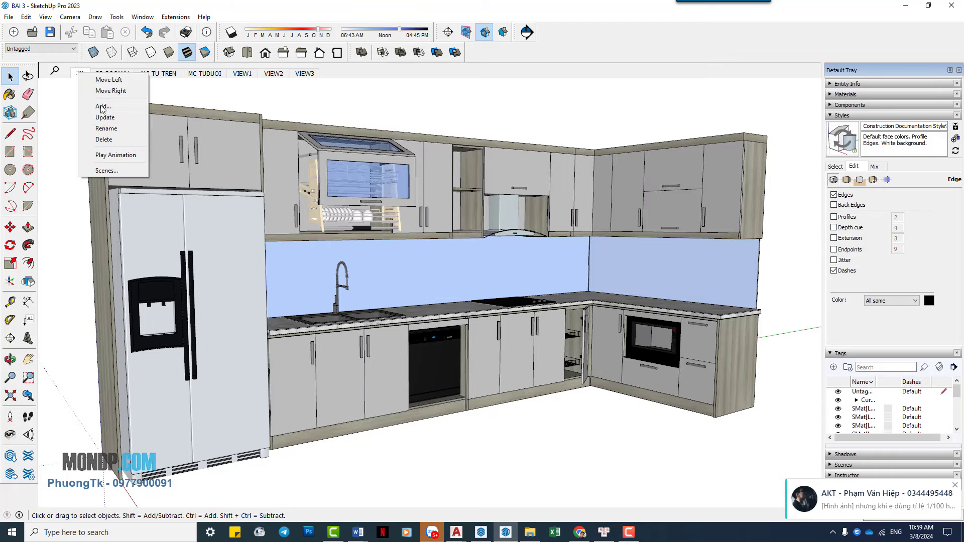
left_click(100, 114)
left_click(506, 305)
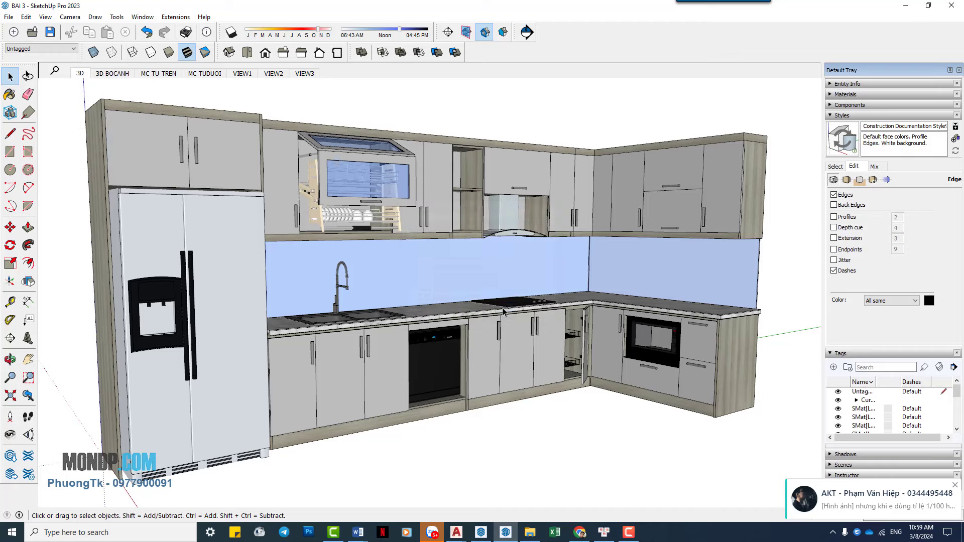
Switch to the 3D BOCANH scene and update it with the current edge style.
scroll(490, 285, "down", 3)
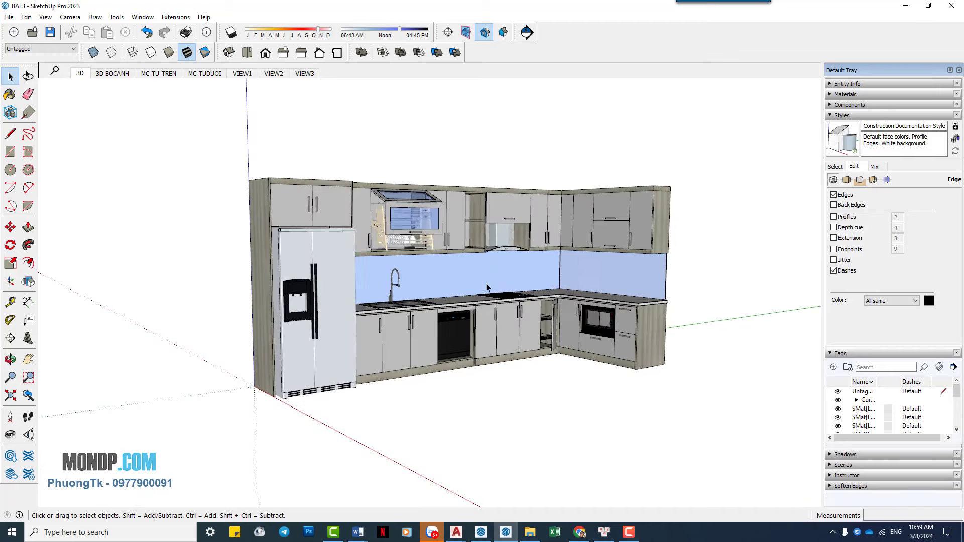
middle_click_drag(490, 285, 495, 306)
scroll(494, 306, "up", 3)
left_click(494, 306)
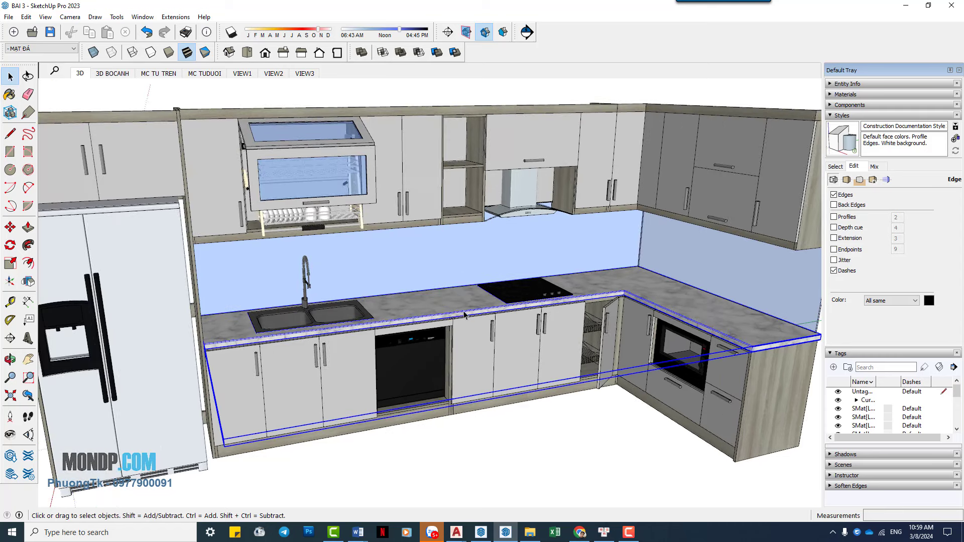
left_click(111, 74)
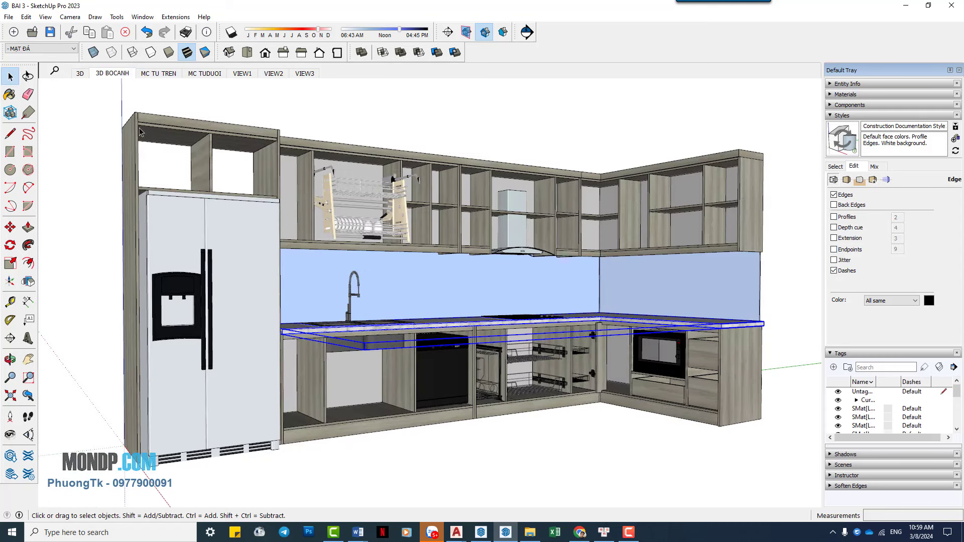
right_click(103, 74)
left_click(132, 116)
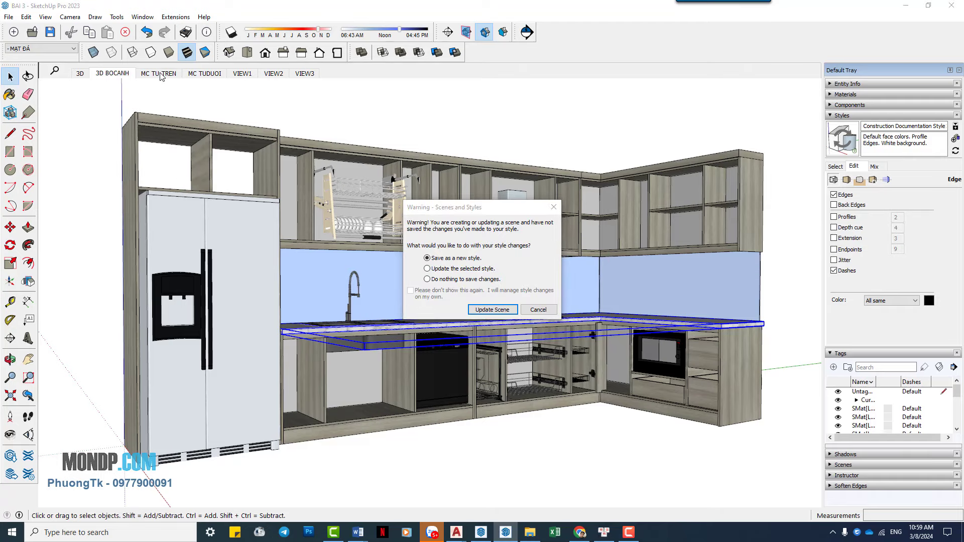
left_click(490, 310)
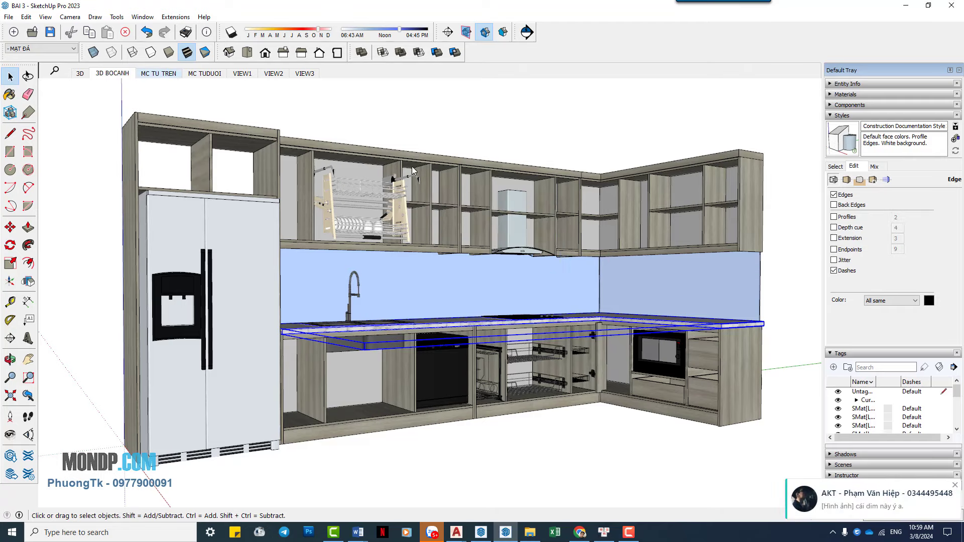
left_click(431, 532)
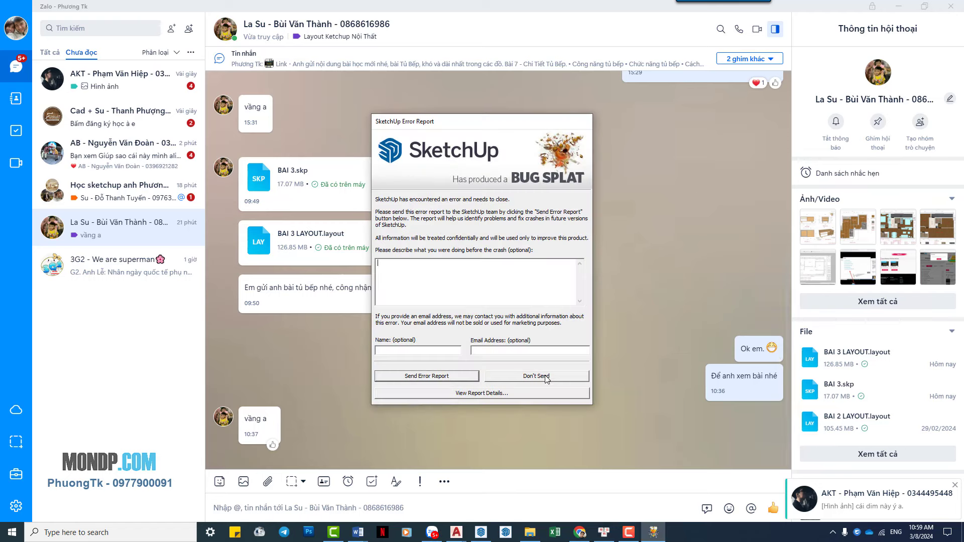
Dismiss the Bug Splat report unsent, relaunch SketchUp, and reopen BAI 3 from Recent files.
left_click(546, 378)
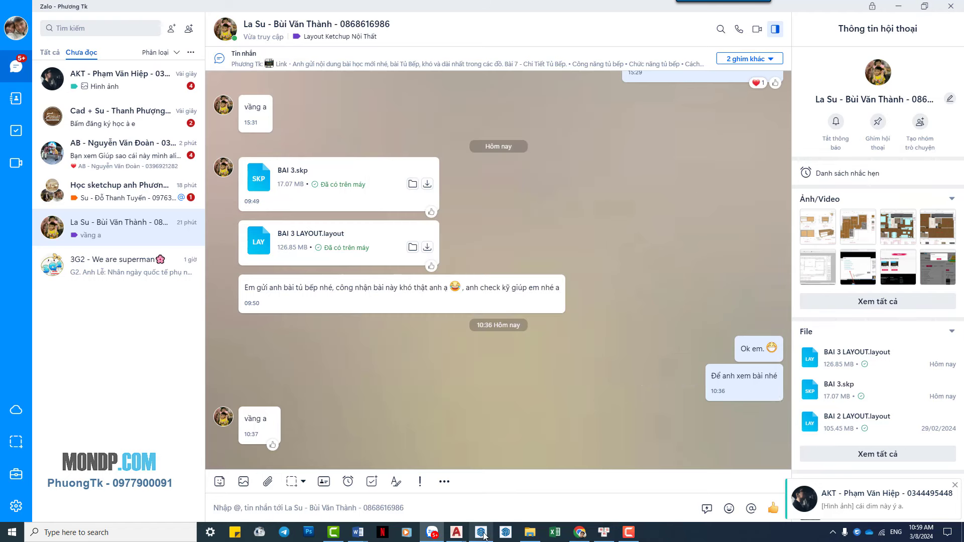
mouse_move(480, 532)
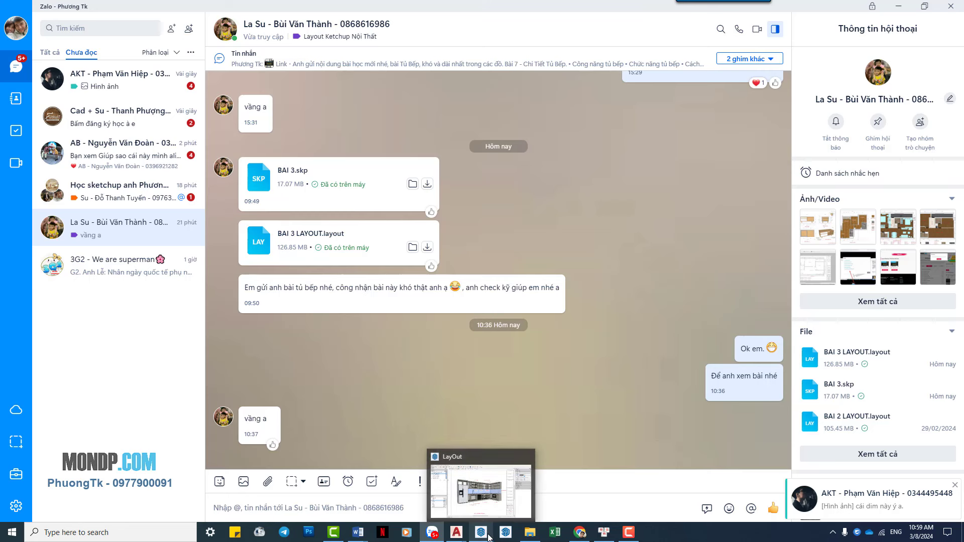
left_click(491, 534)
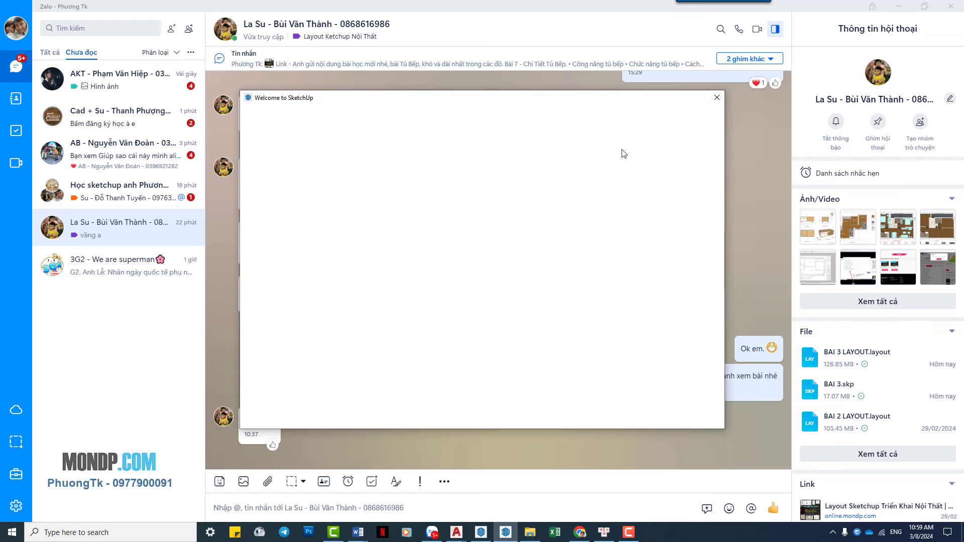
left_click(898, 6)
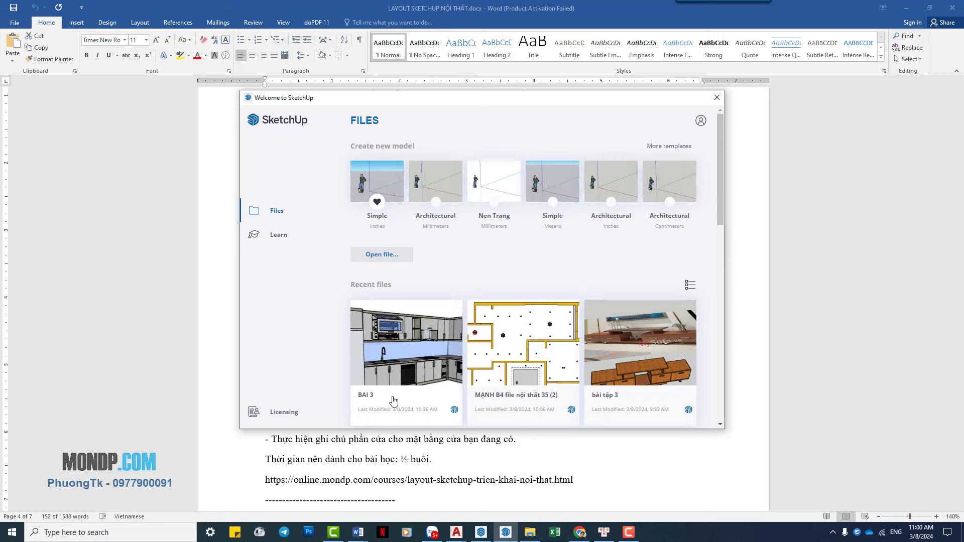
left_click(394, 401)
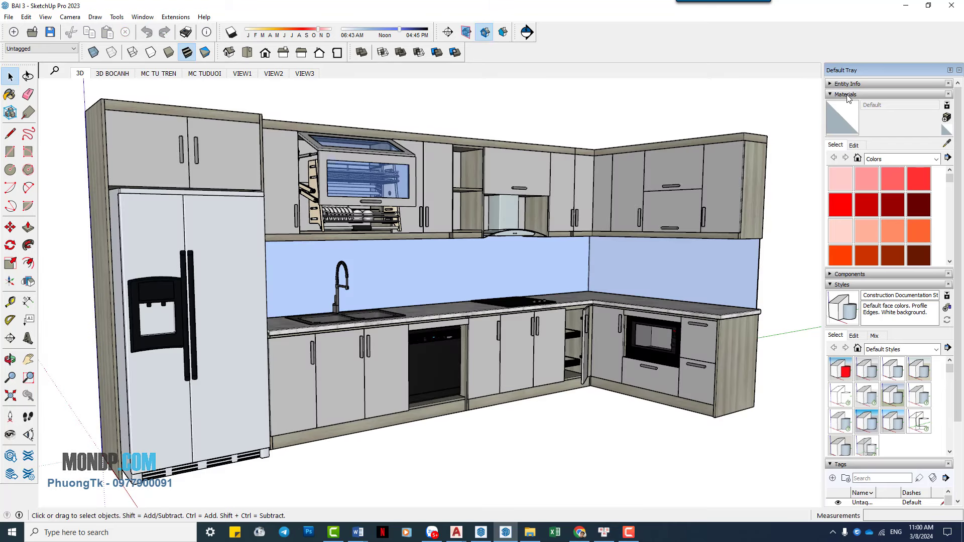
Uncheck Profiles in the current style's Edge settings to remove thick outlines.
left_click(846, 95)
left_click(847, 116)
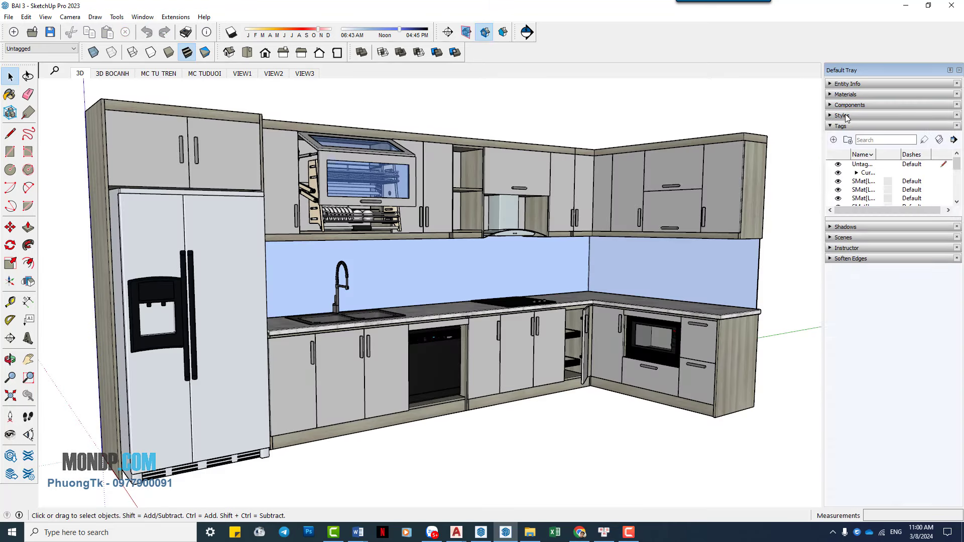
left_click(846, 116)
left_click(853, 166)
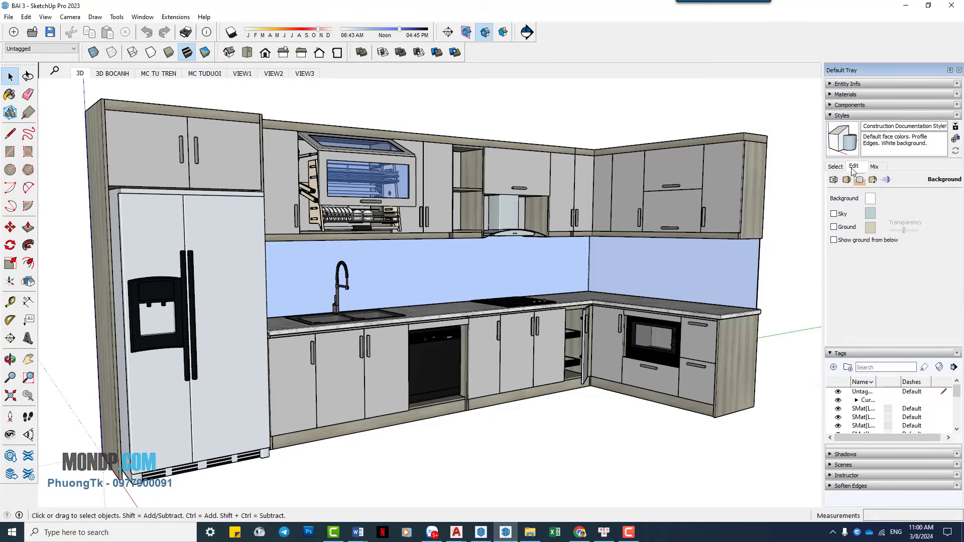
left_click(838, 167)
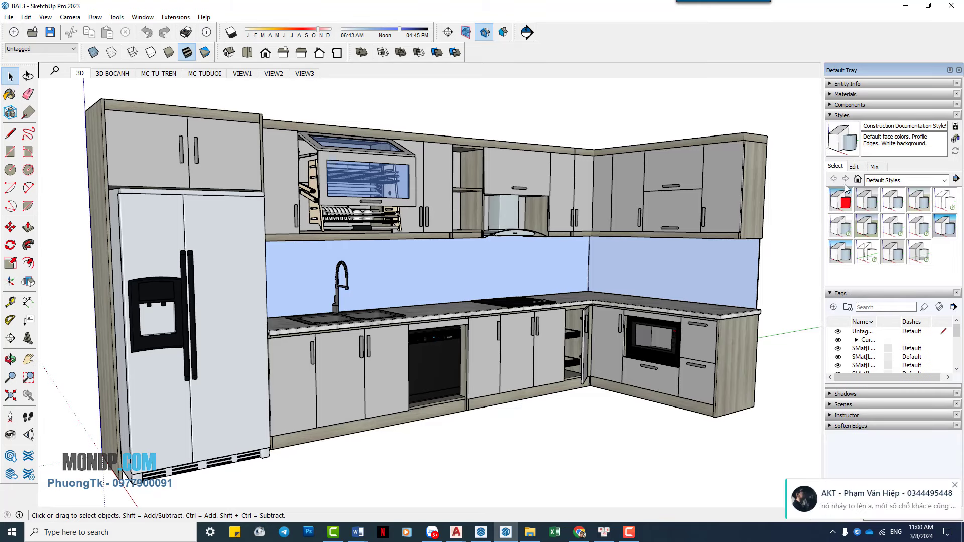
left_click(853, 166)
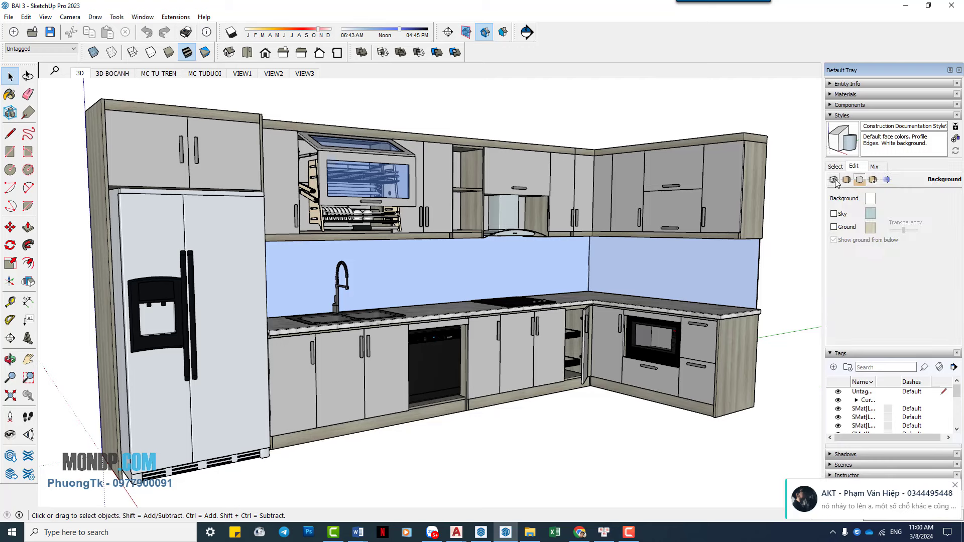
left_click(833, 179)
left_click(845, 219)
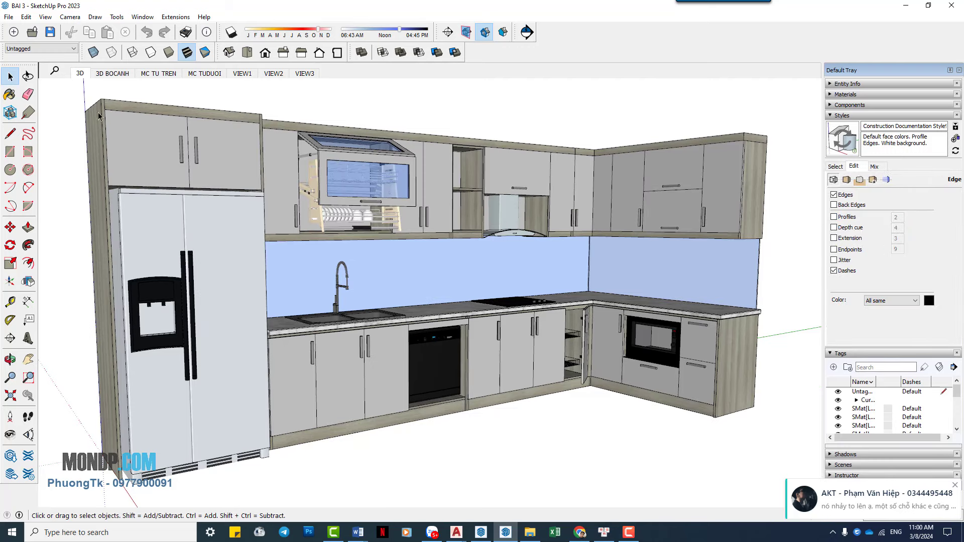
Update the 3D scene to save the profile-free style.
right_click(87, 81)
left_click(108, 119)
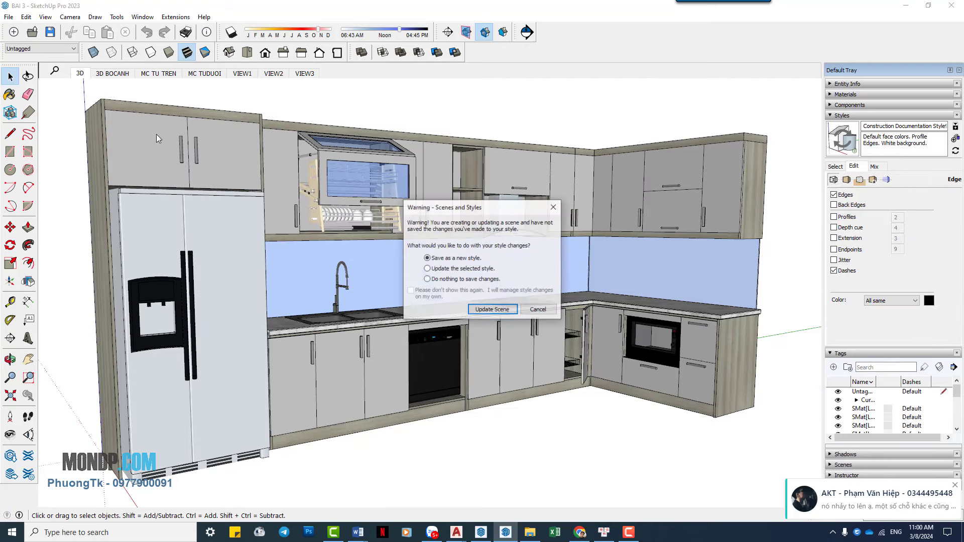
left_click(513, 312)
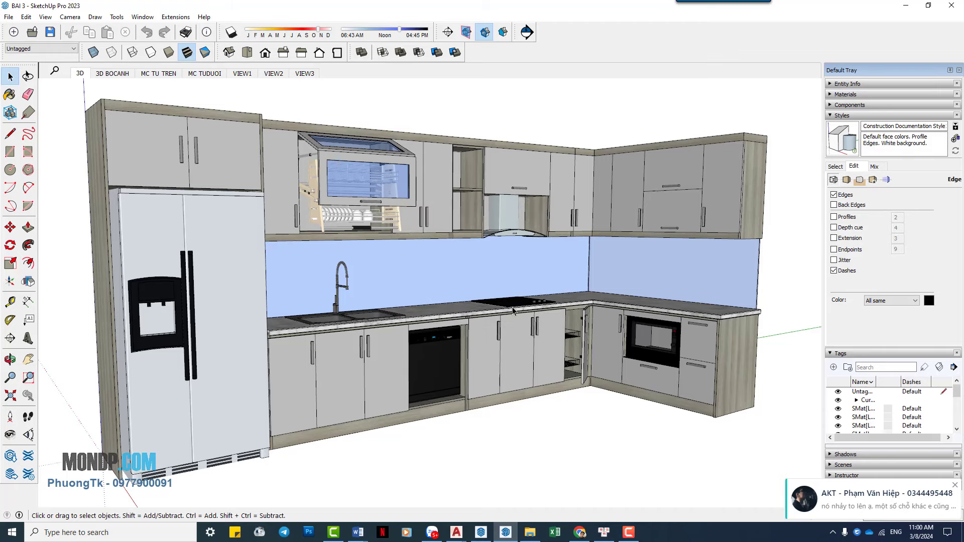
Turn off profile edges in the 3D BOCANH scene and update that scene.
left_click(114, 75)
left_click(833, 216)
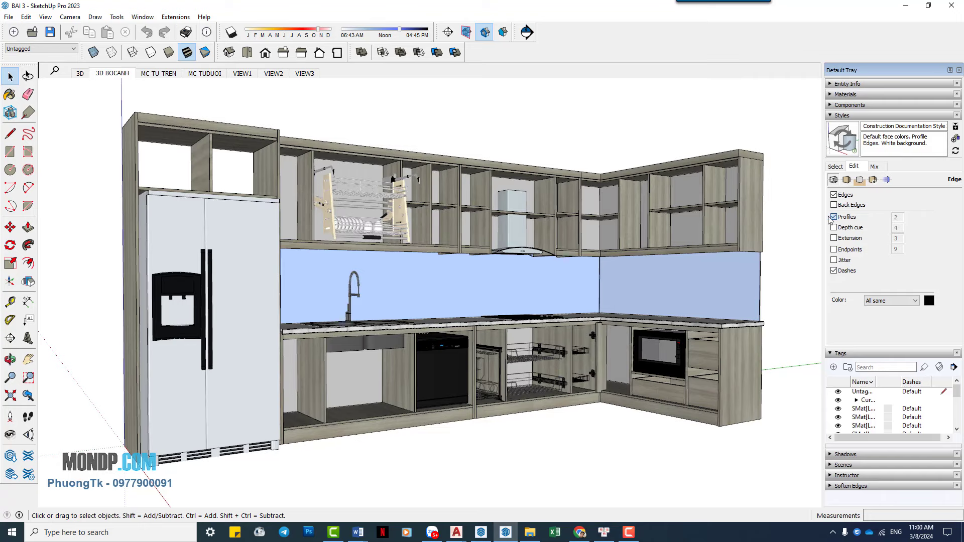
right_click(117, 76)
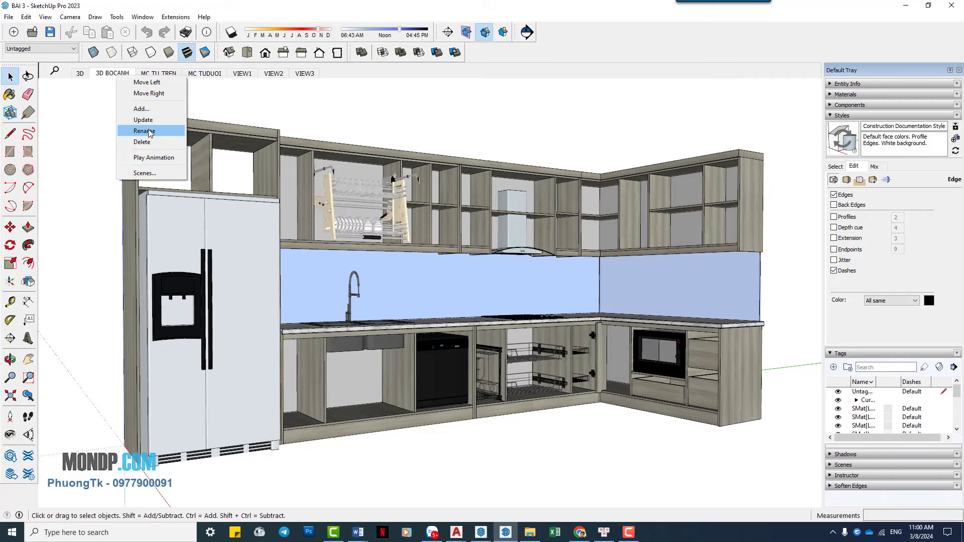
left_click(143, 119)
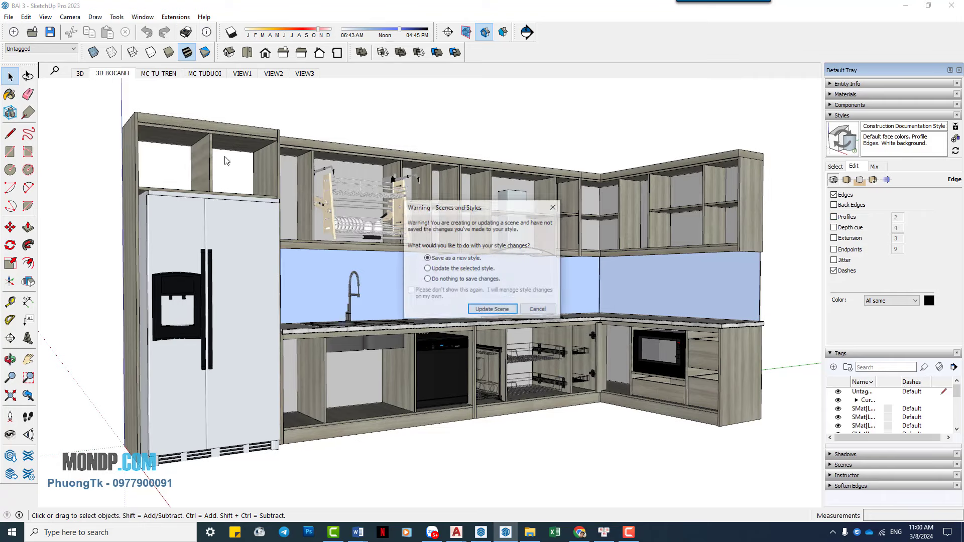
left_click(504, 312)
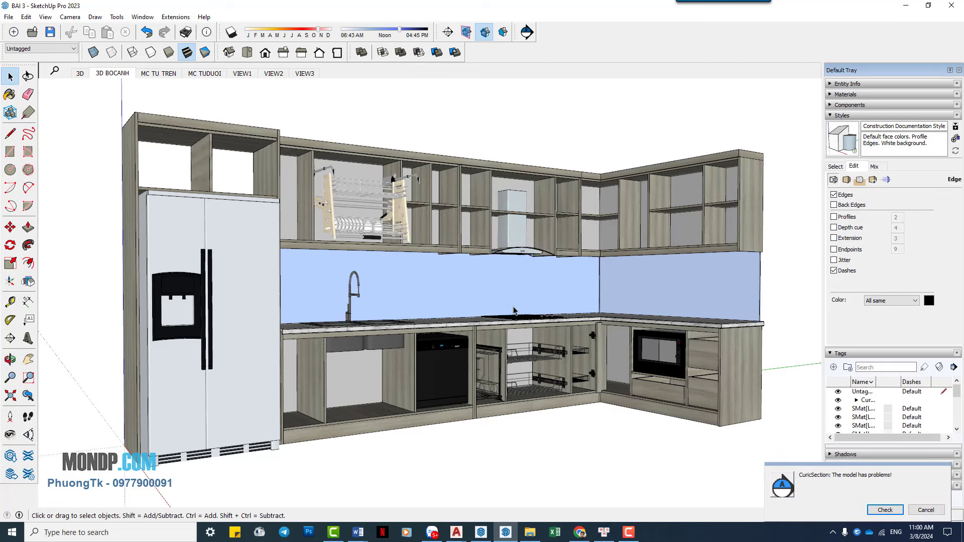
left_click(159, 74)
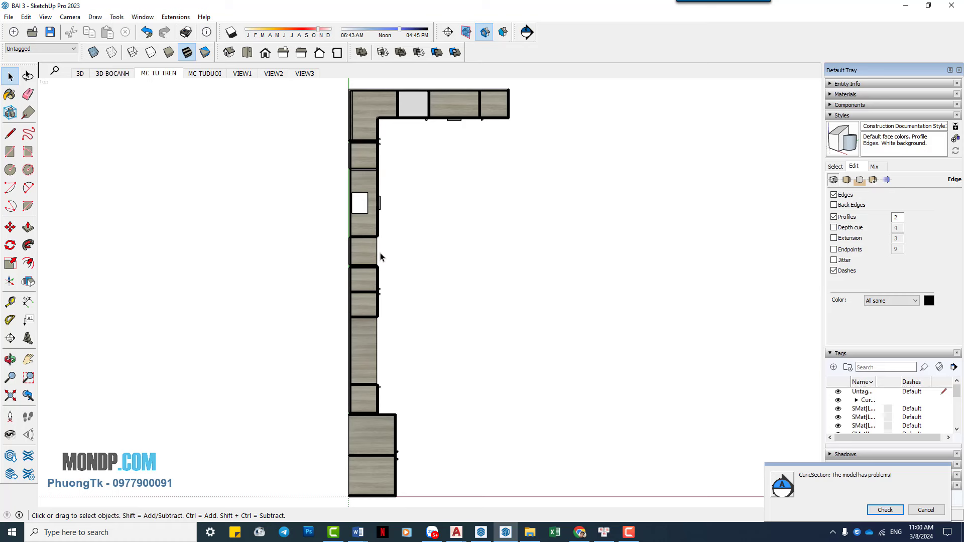
Turn off profile edges in the MC TU TREN top plan and update that scene.
left_click(834, 217)
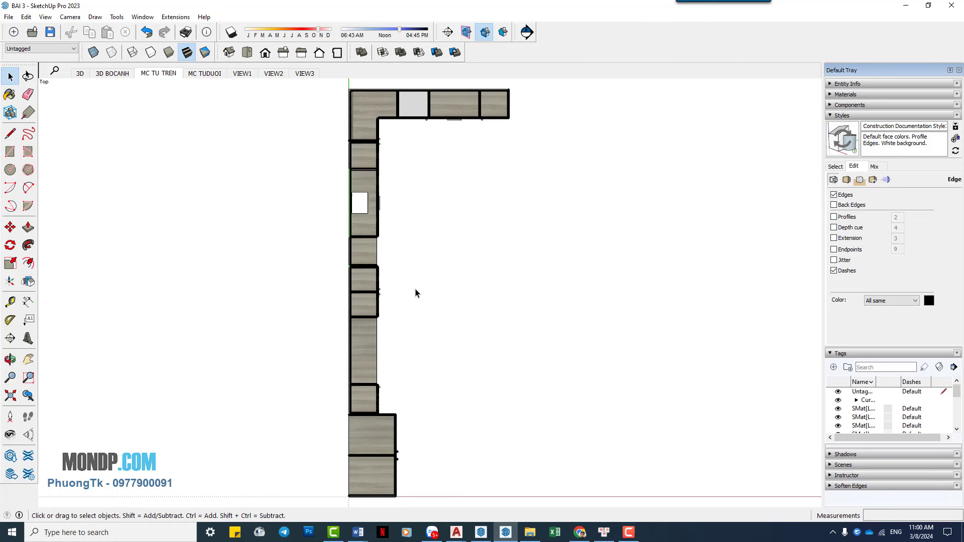
right_click(159, 74)
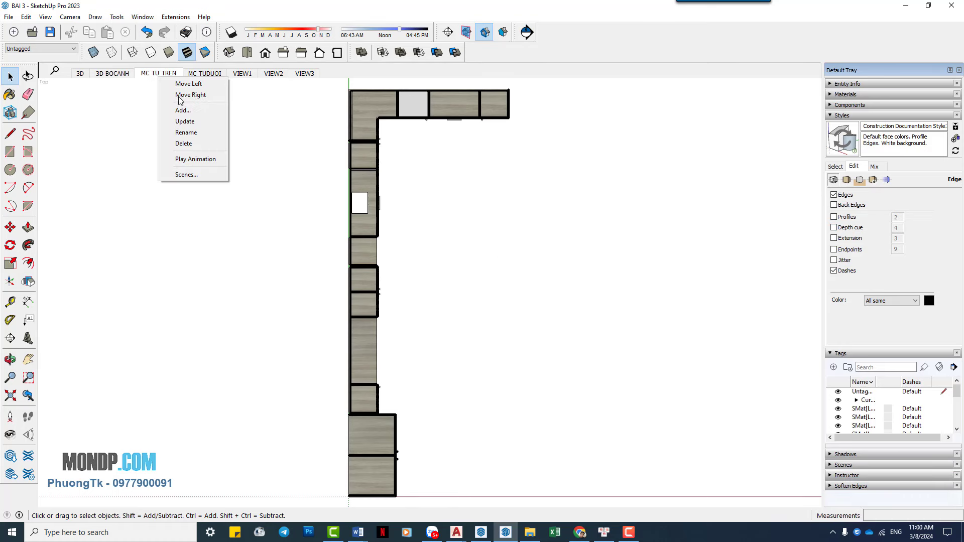
left_click(192, 121)
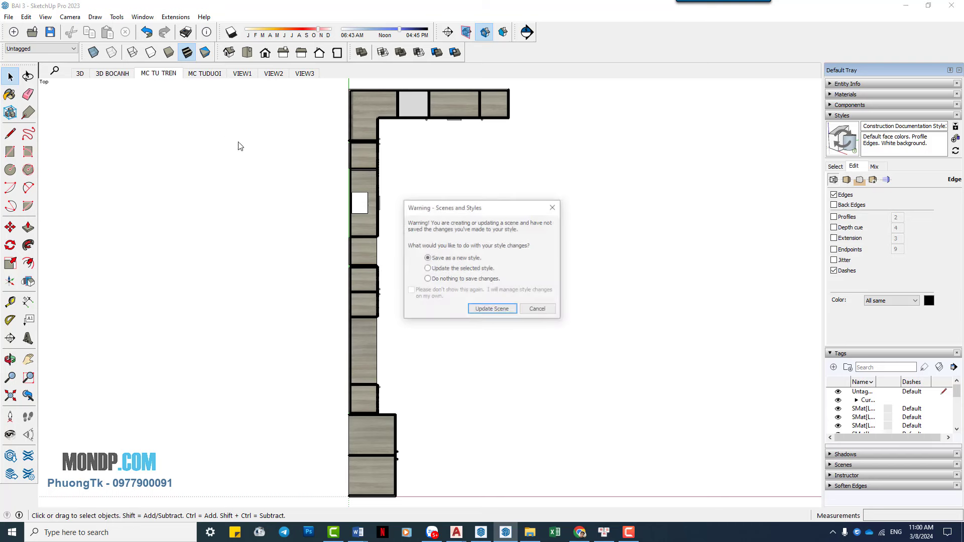
left_click(482, 313)
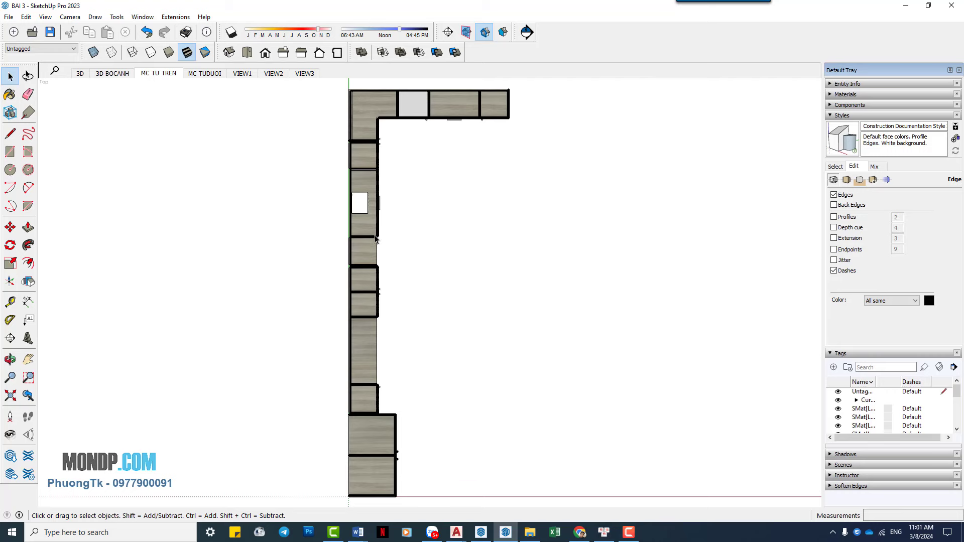
left_click(205, 73)
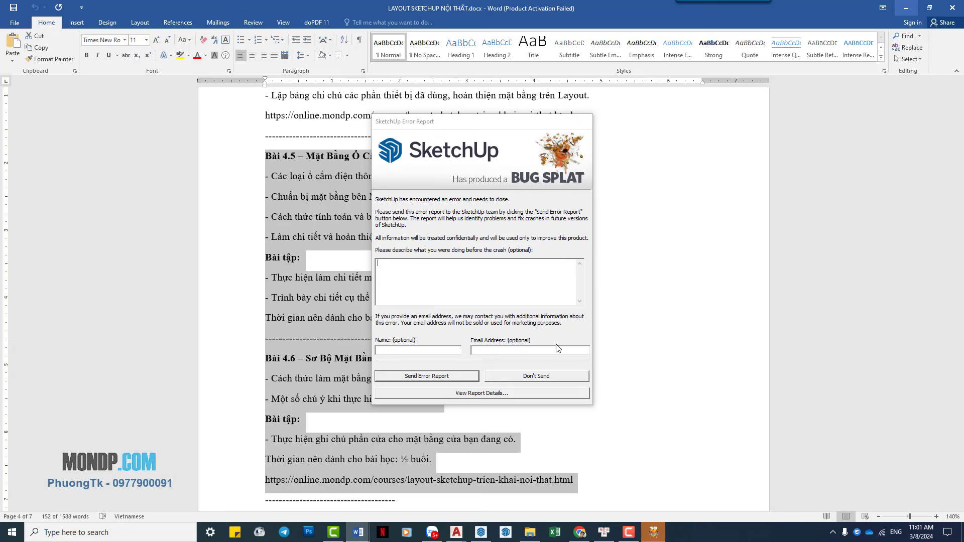
Dismiss the crash report, relaunch SketchUp, and reopen BAI 3 from recent files.
left_click(540, 376)
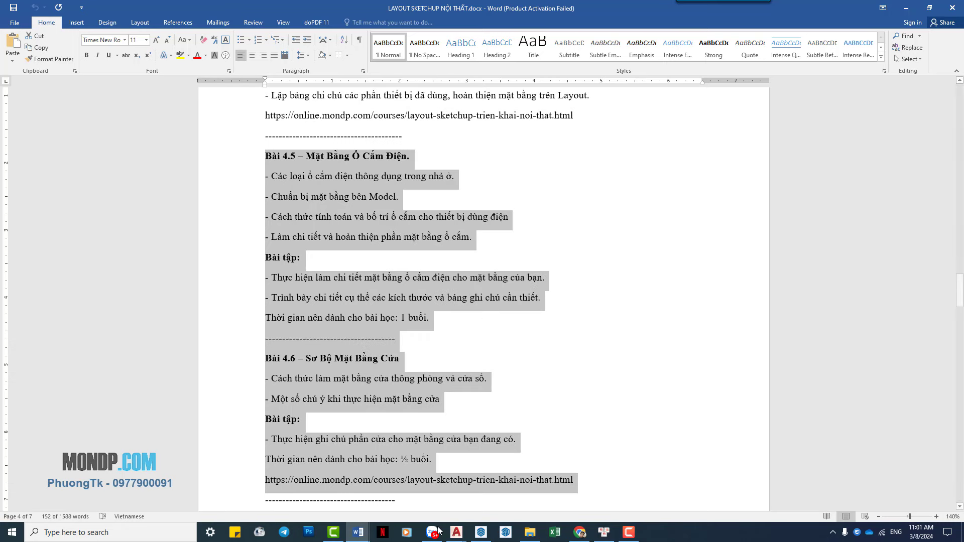
left_click(506, 536)
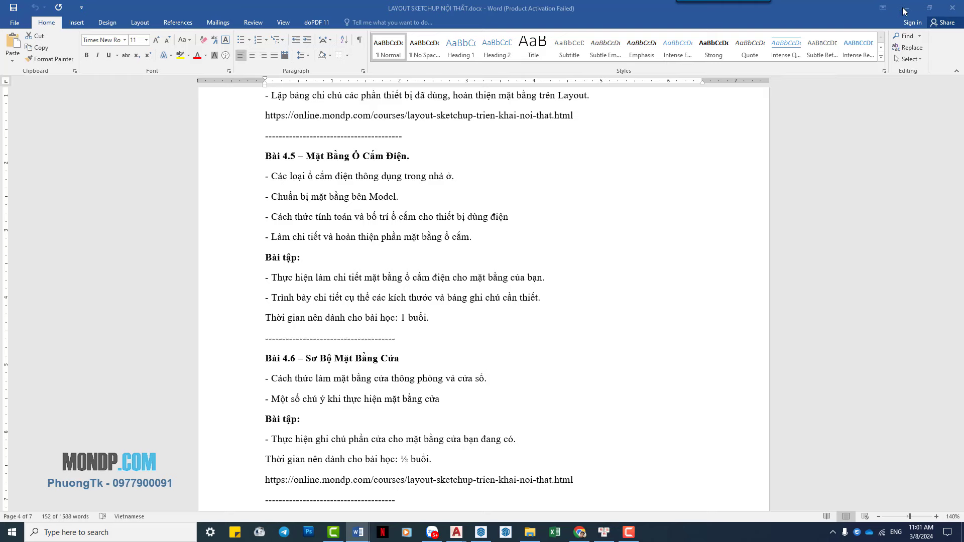
left_click(904, 9)
left_click(432, 532)
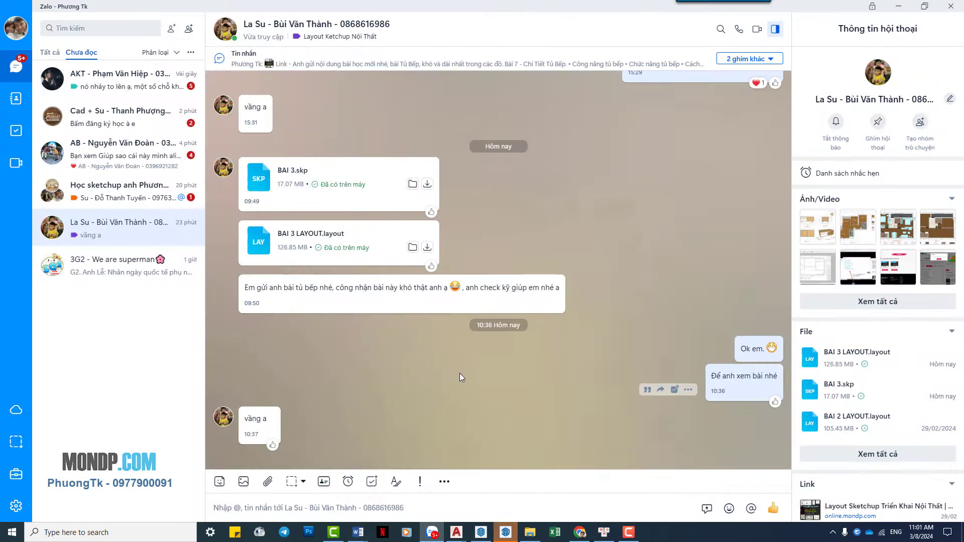
left_click(504, 533)
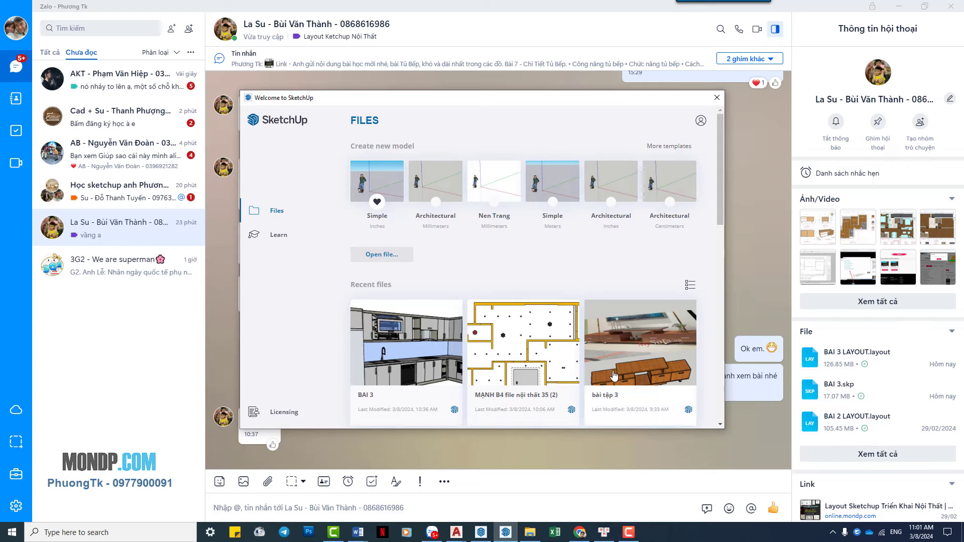
left_click(416, 406)
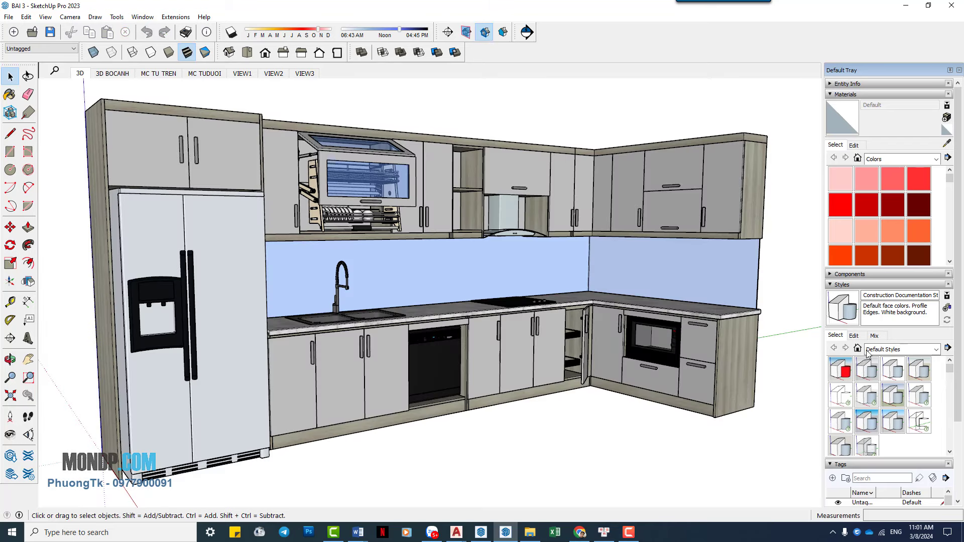
Uncheck Profiles in the style's Edge settings to remove thick outlines.
left_click(845, 95)
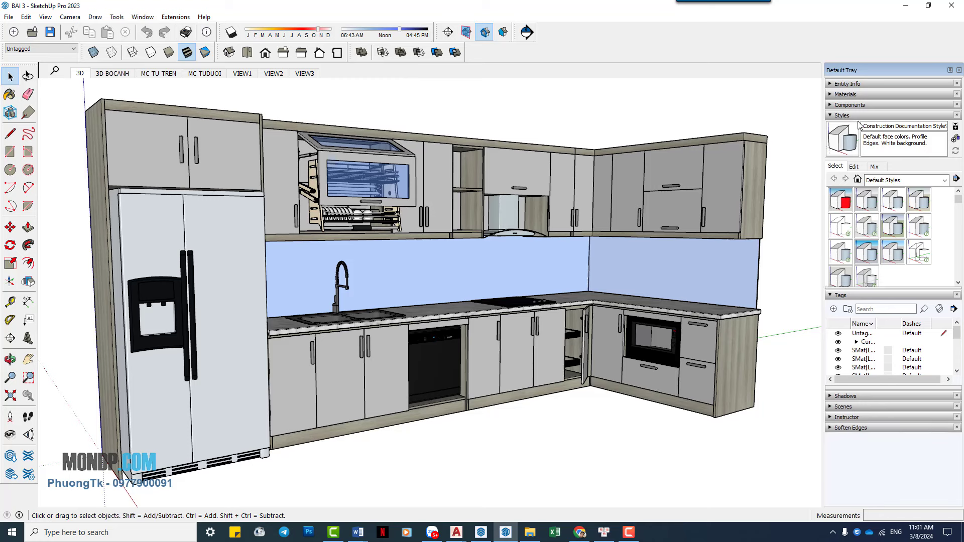
left_click(853, 167)
left_click(835, 179)
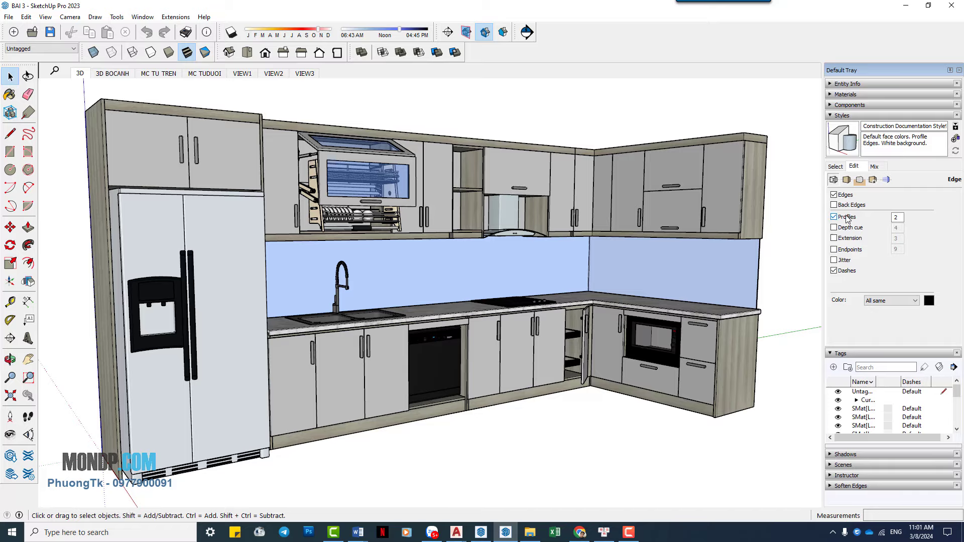
left_click(846, 217)
scroll(564, 327, "up", 3)
scroll(564, 327, "up", 3)
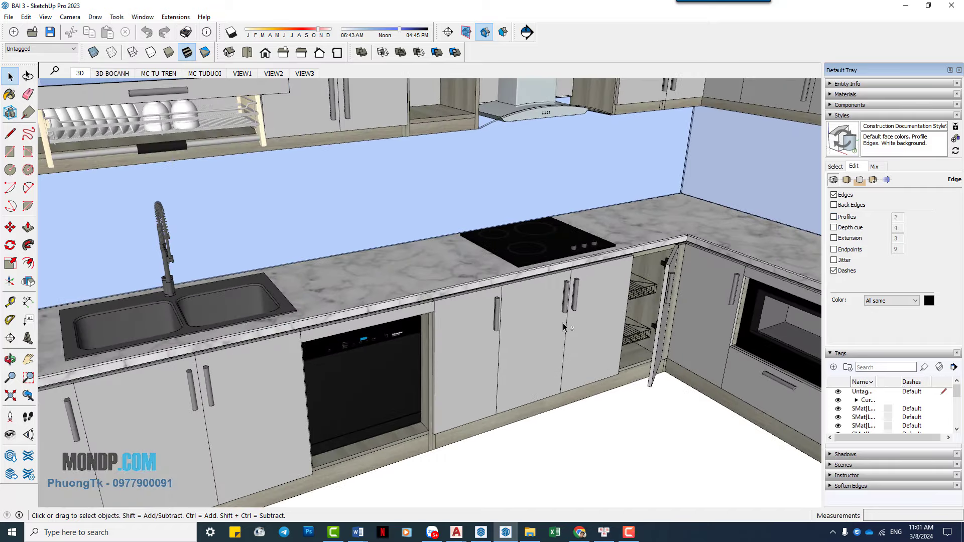
scroll(564, 327, "down", 3)
scroll(532, 267, "down", 2)
Select the countertop and delete it from the model.
left_click(601, 203)
scroll(291, 330, "down", 2)
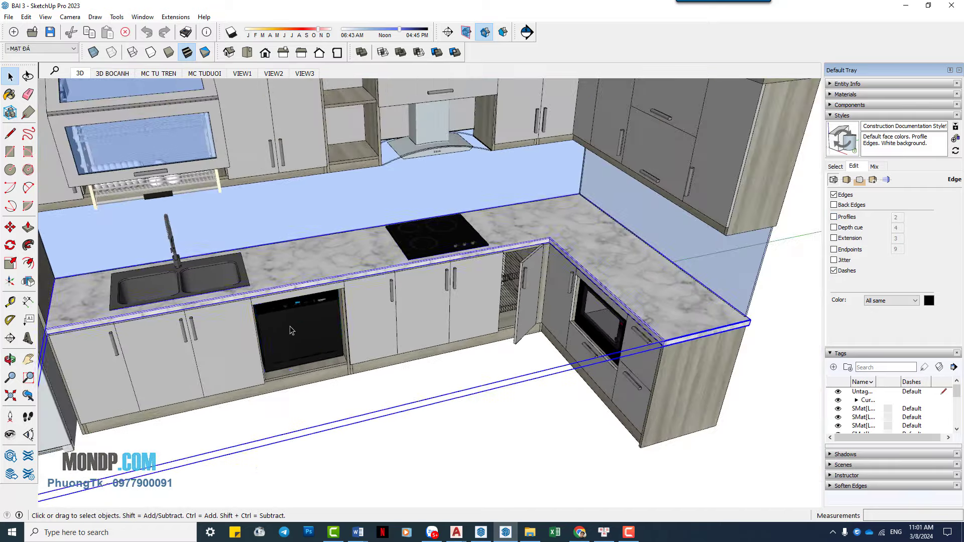
key("Escape")
scroll(512, 273, "down", 3)
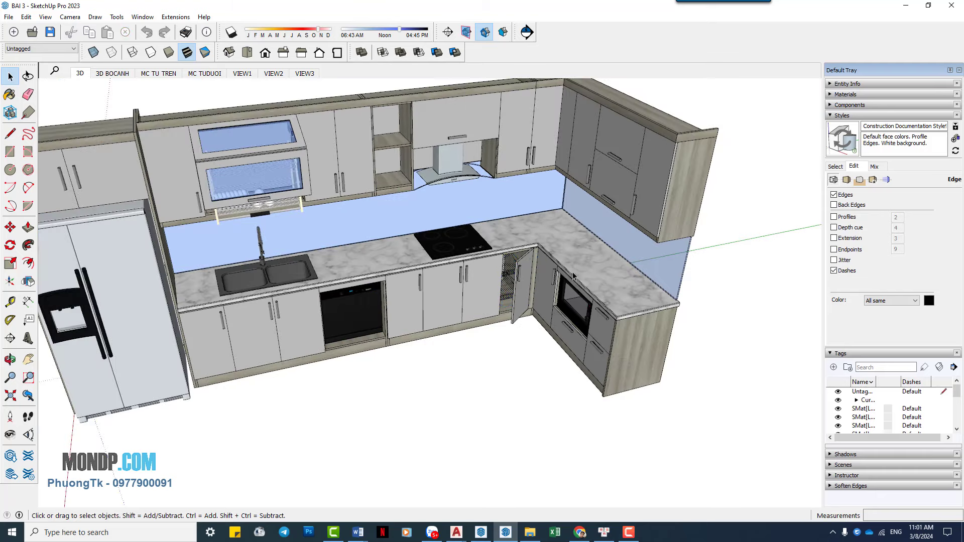
left_click(572, 276)
key("Delete")
Orbit into the base cabinets to inspect the top rail, vertical post and adjoining rail.
mouse_move(573, 276)
middle_mouse_down()
mouse_move(611, 337)
mouse_move(418, 259)
mouse_move(451, 380)
mouse_move(312, 328)
mouse_move(581, 316)
mouse_move(726, 342)
mouse_move(339, 307)
middle_mouse_up()
scroll(437, 322, "up", 3)
scroll(312, 329, "up", 3)
scroll(311, 328, "up", 2)
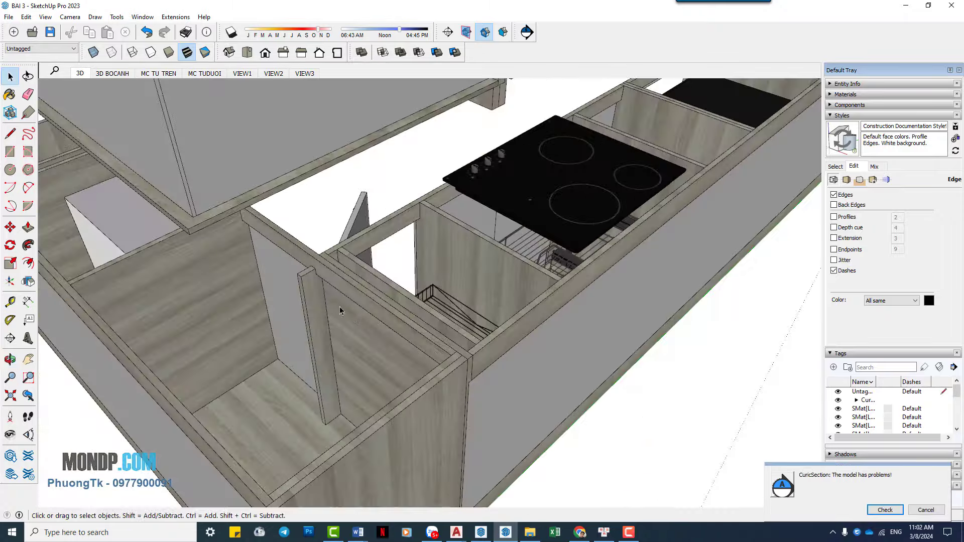
left_click(297, 262)
mouse_move(297, 262)
middle_mouse_down()
mouse_move(448, 322)
mouse_move(738, 330)
mouse_move(601, 281)
mouse_move(661, 233)
middle_mouse_up()
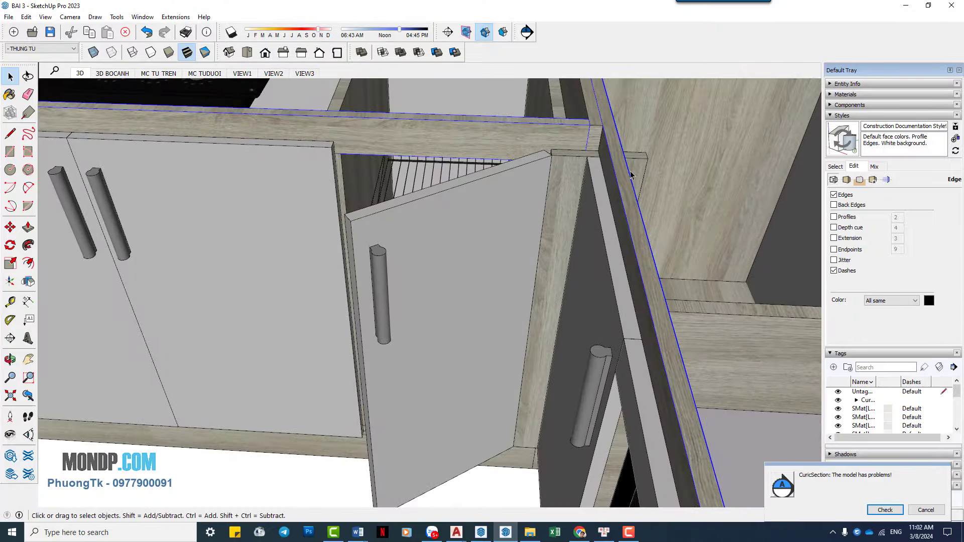
left_click(564, 171)
mouse_move(564, 170)
middle_mouse_down()
mouse_move(508, 216)
mouse_move(619, 221)
mouse_move(340, 224)
mouse_move(445, 238)
mouse_move(372, 237)
mouse_move(340, 248)
mouse_move(366, 244)
middle_mouse_up()
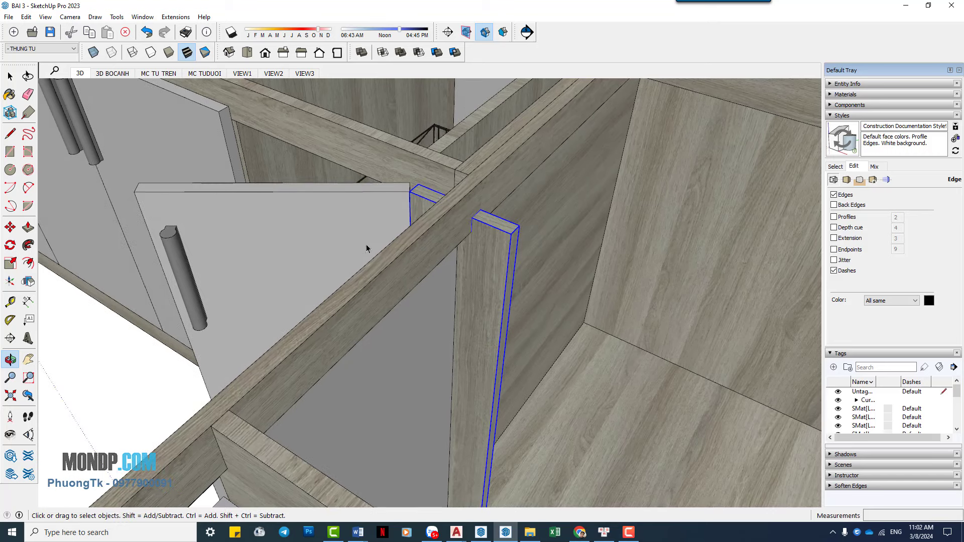
scroll(459, 236, "down", 3)
scroll(471, 243, "up", 2)
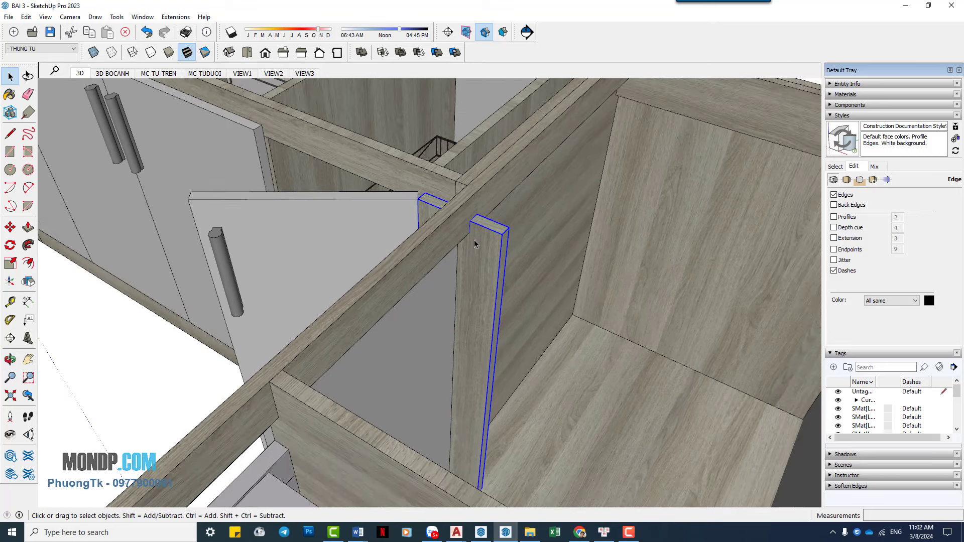
scroll(474, 245, "up", 2)
scroll(459, 241, "up", 2)
left_click(375, 216)
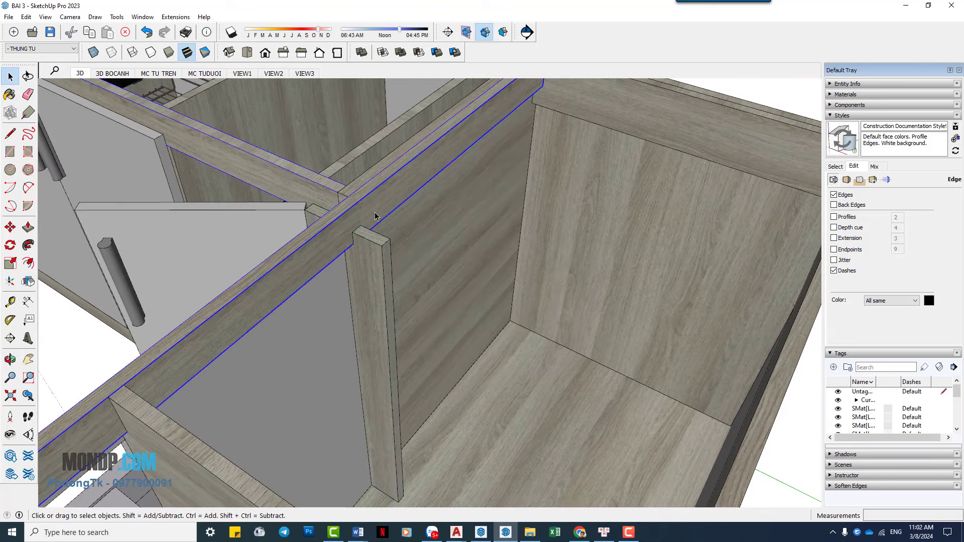
middle_click_drag(443, 212, 447, 209)
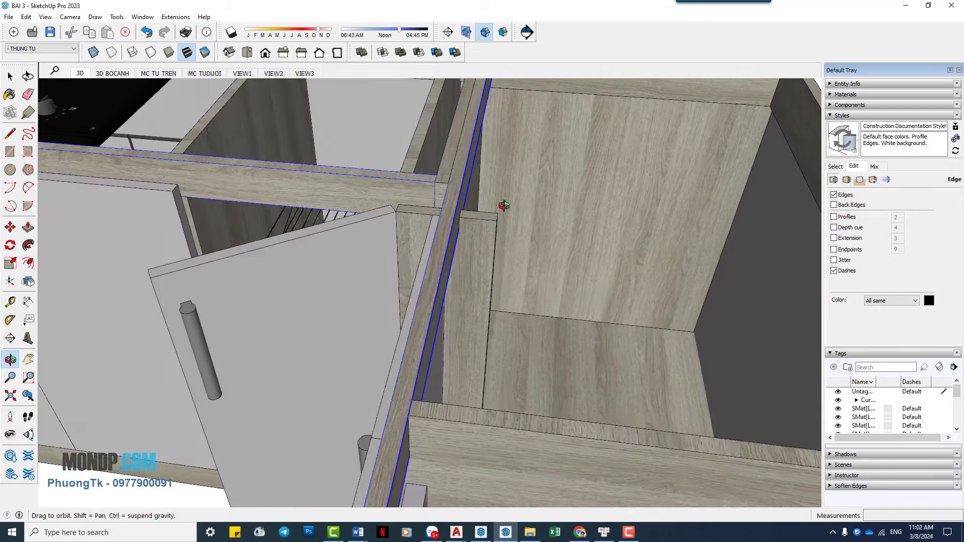
Inspect the post-and-rail group and diagonal rail, then zoom back to the full kitchen.
double_click(458, 206)
left_click(504, 229)
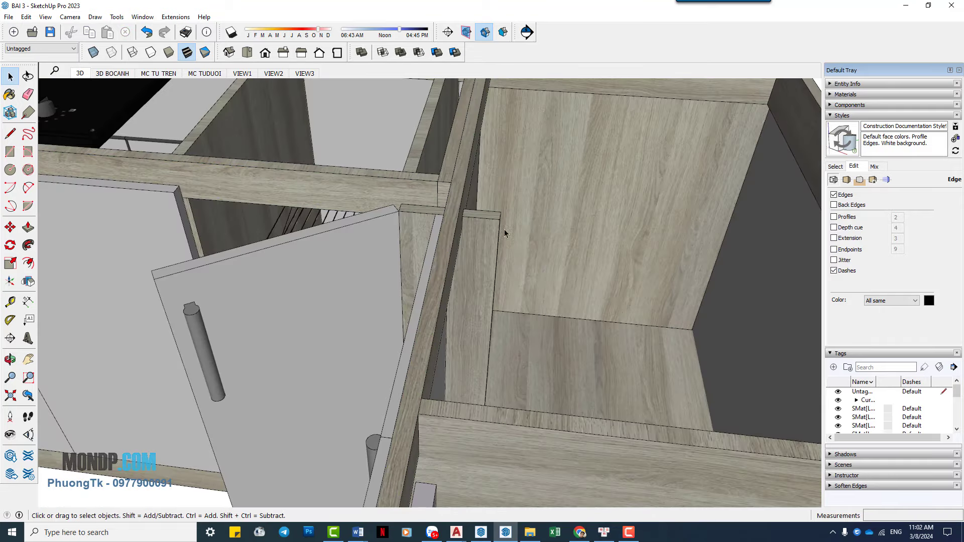
left_click(456, 209)
scroll(484, 226, "down", 5)
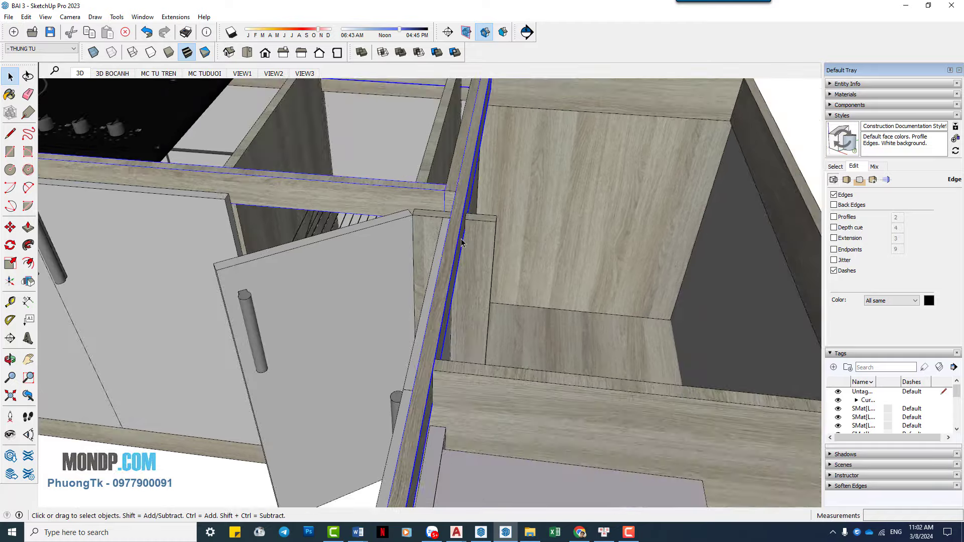
mouse_move(484, 226)
middle_mouse_down("shift")
mouse_move(527, 210)
mouse_move(508, 226)
middle_mouse_up("shift")
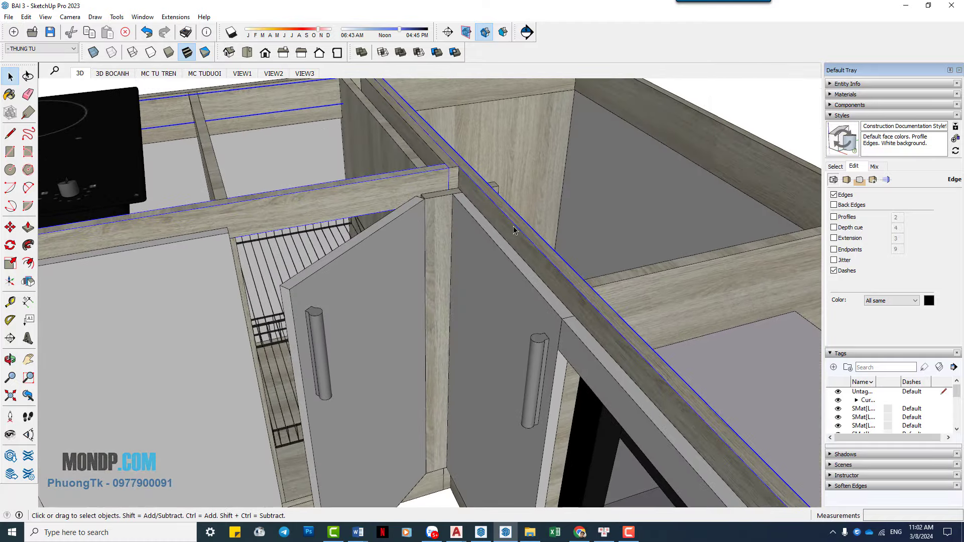
middle_click_drag(479, 191, 475, 173)
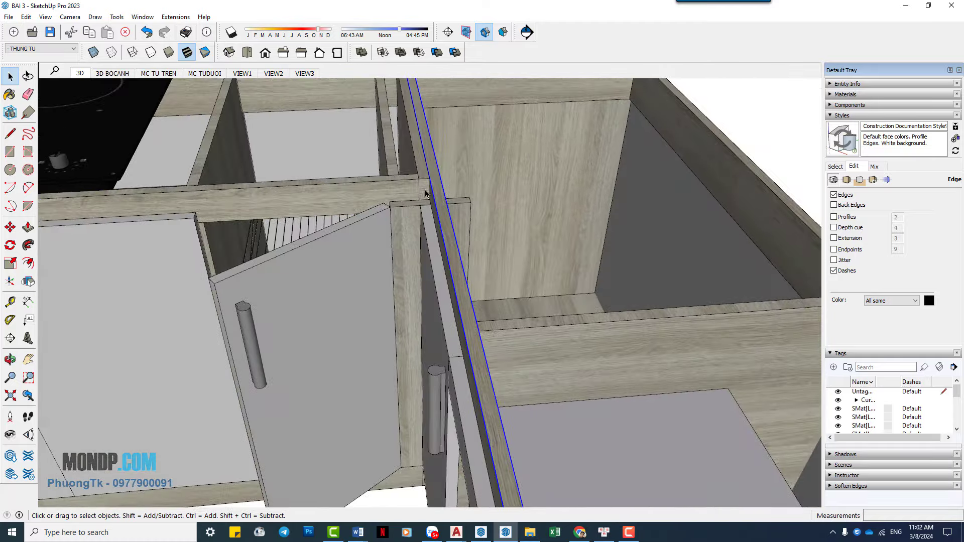
middle_click_drag(513, 209, 457, 233)
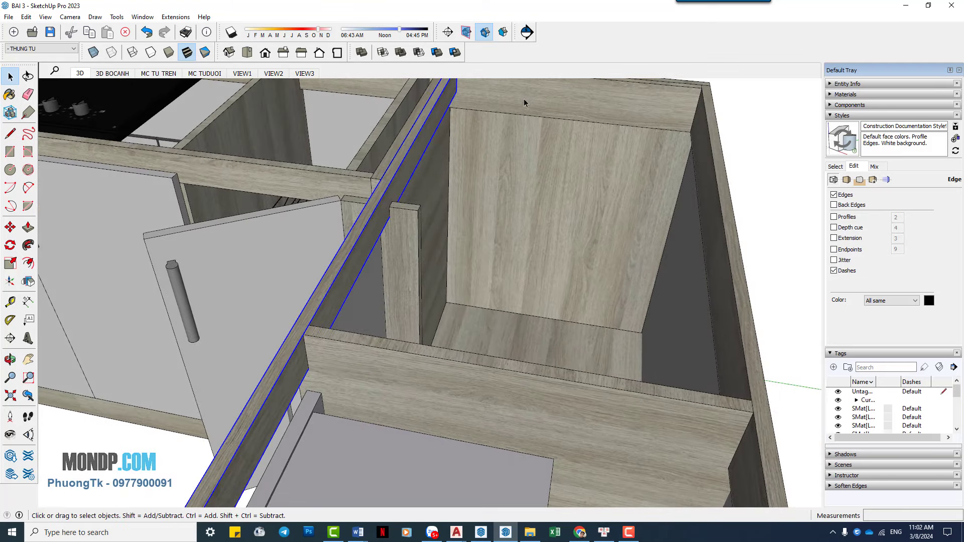
scroll(517, 160, "up", 5)
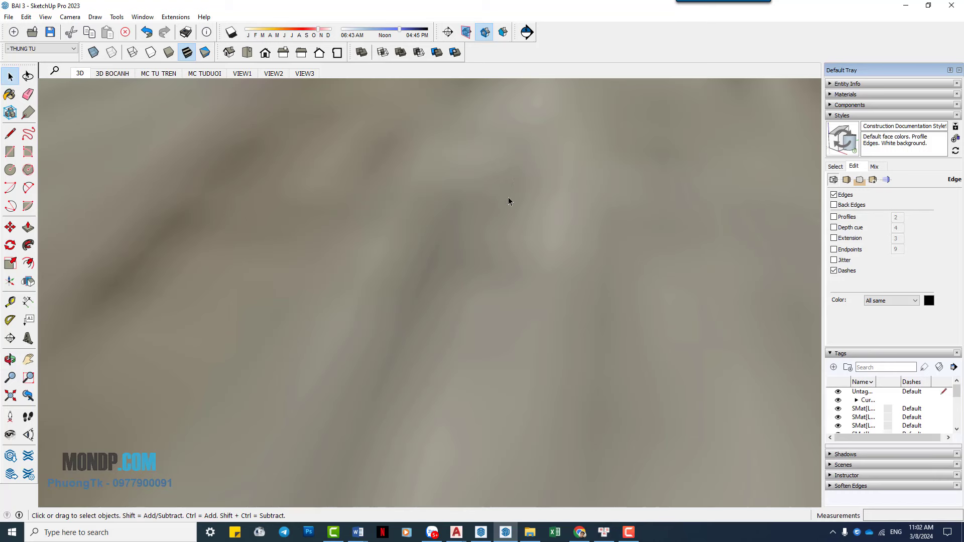
mouse_move(510, 200)
middle_mouse_down("shift")
mouse_move(569, 61)
mouse_move(548, 120)
middle_mouse_up("shift")
scroll(452, 288, "down", 3)
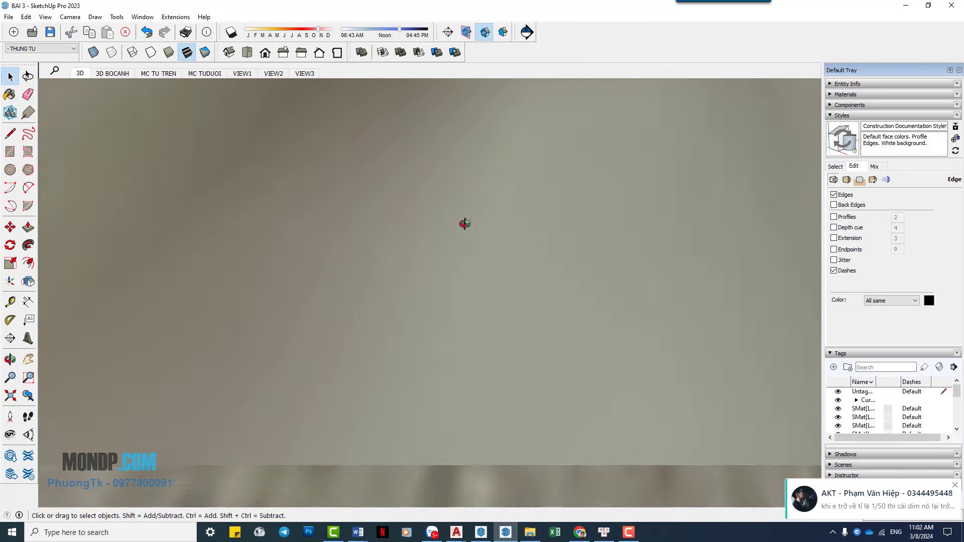
middle_click_drag(462, 219, 111, 132)
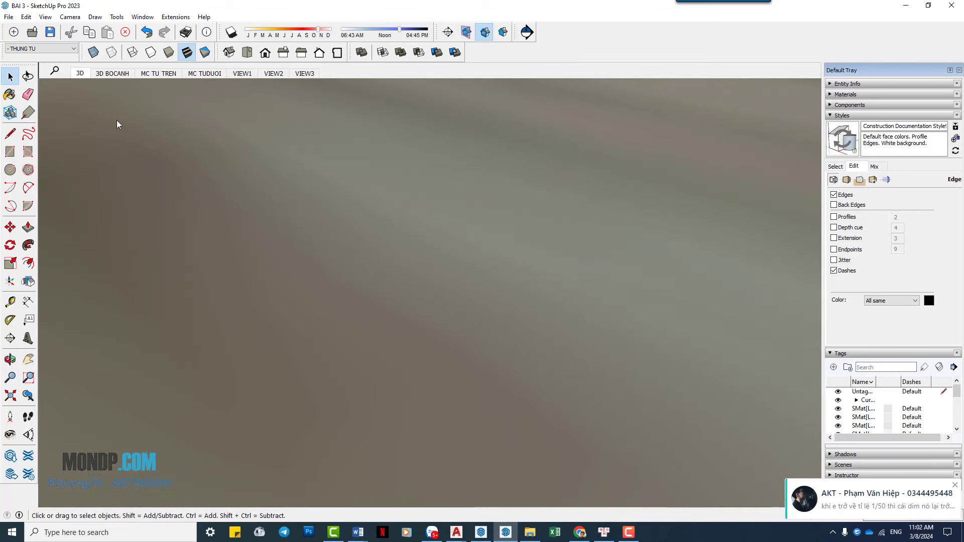
key("shift+z")
Keep Profiles off and update the 3D scene with the whole-kitchen view.
left_click(834, 217)
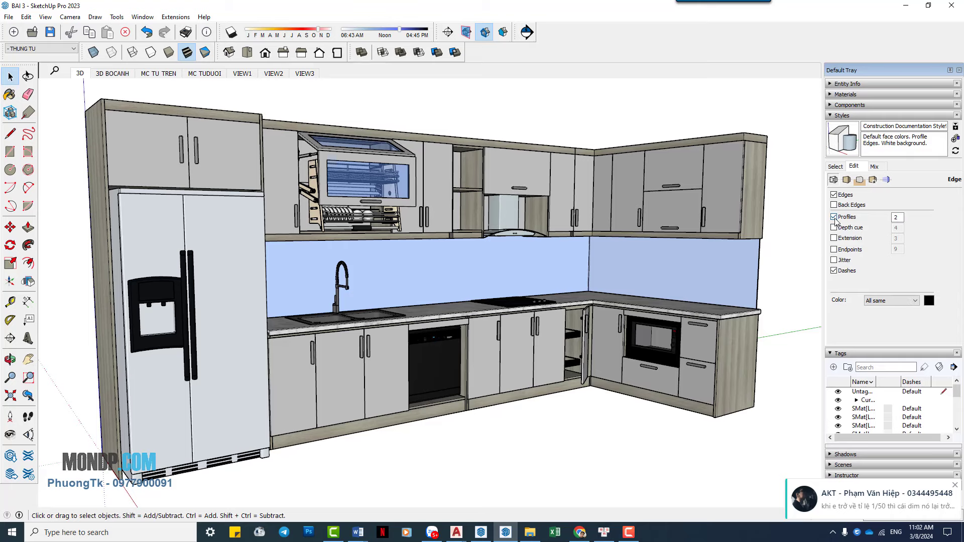
left_click(834, 217)
right_click(78, 78)
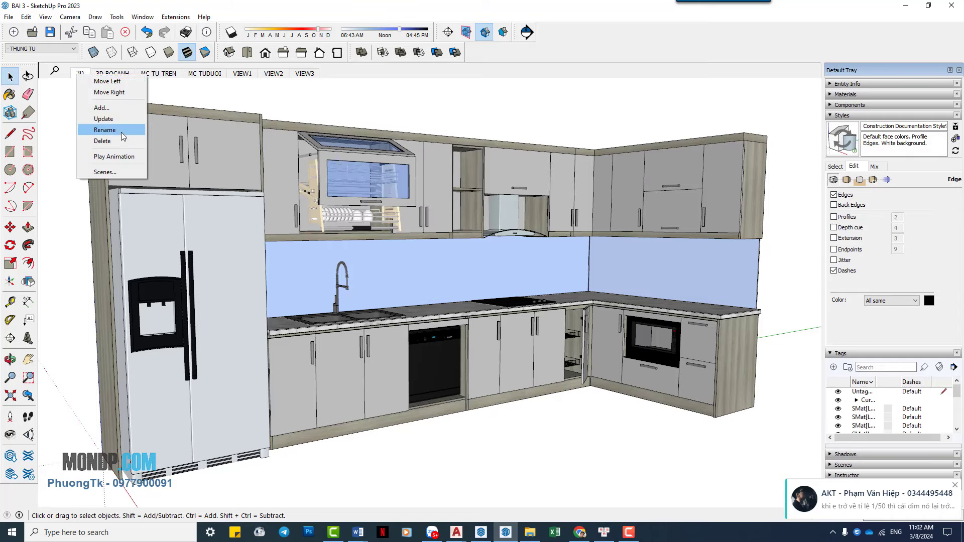
left_click(129, 128)
left_click(484, 308)
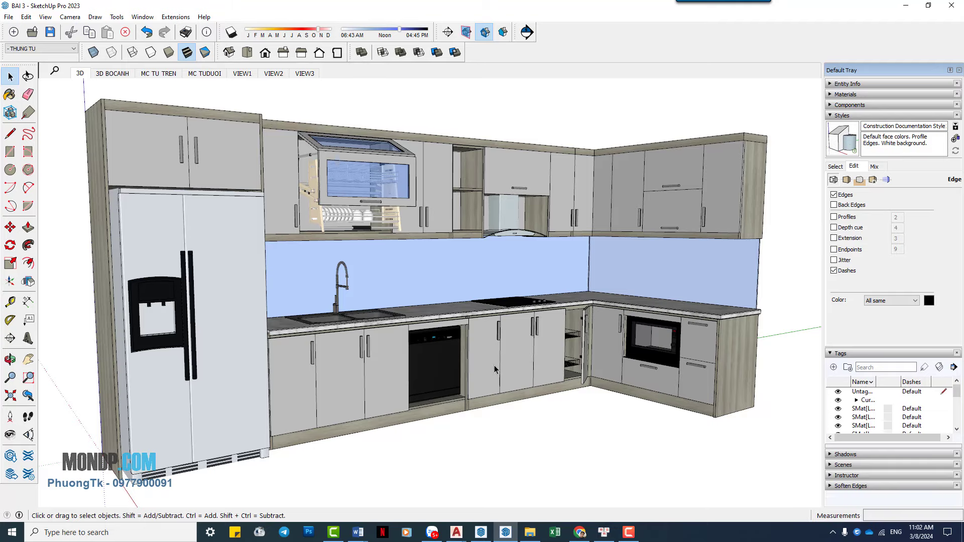
mouse_move(494, 370)
middle_mouse_down()
mouse_move(655, 309)
mouse_move(494, 321)
middle_mouse_up()
scroll(655, 308, "up", 5)
scroll(494, 321, "up", 3)
scroll(482, 306, "up", 3)
left_click(522, 269)
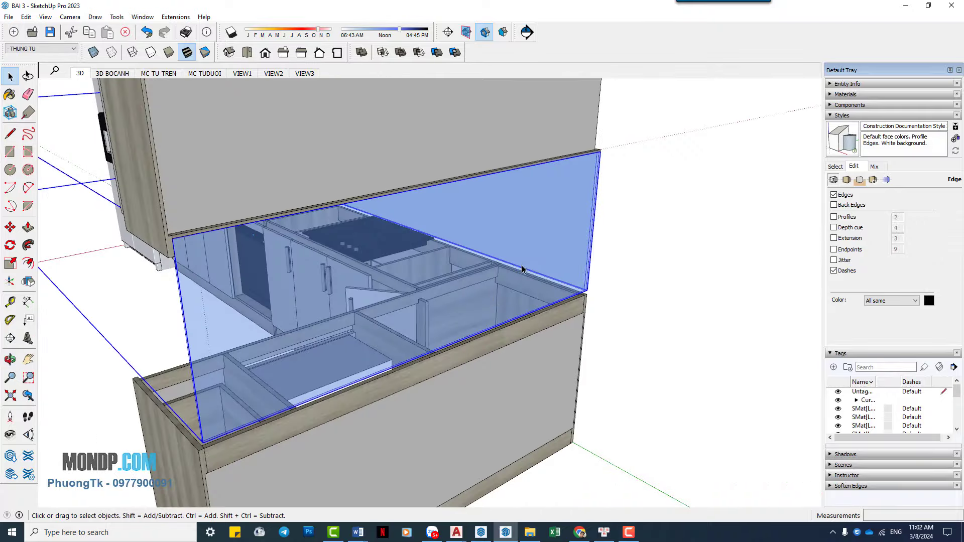
key("Delete")
scroll(426, 311, "up", 3)
scroll(352, 317, "up", 3)
scroll(267, 324, "up", 3)
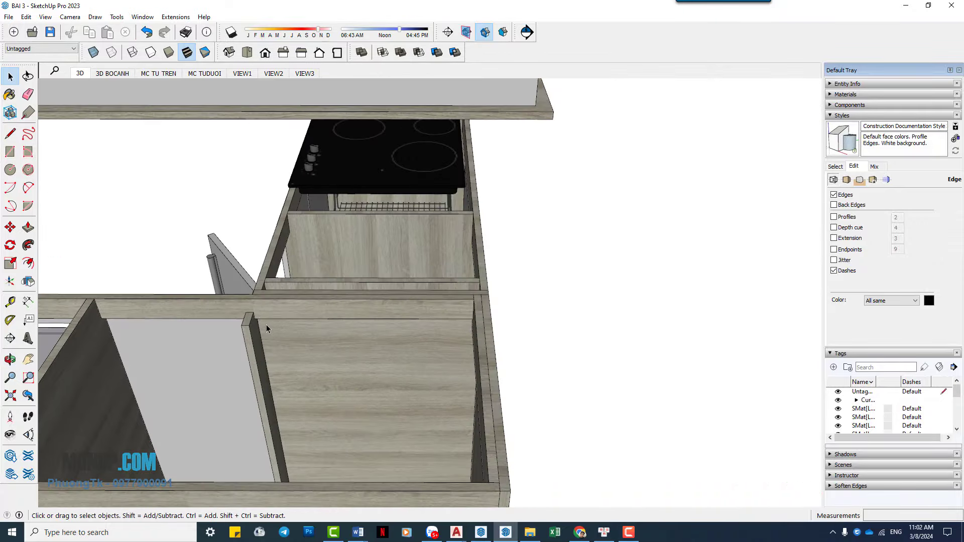
scroll(433, 307, "down", 3)
scroll(466, 309, "down", 3)
scroll(469, 313, "down", 2)
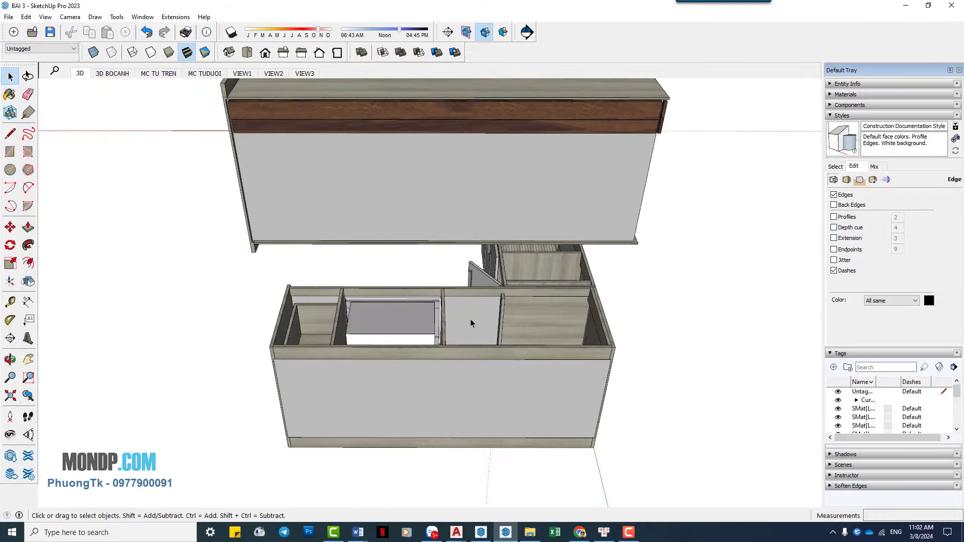
middle_click_drag(471, 318, 578, 290)
scroll(547, 251, "up", 3)
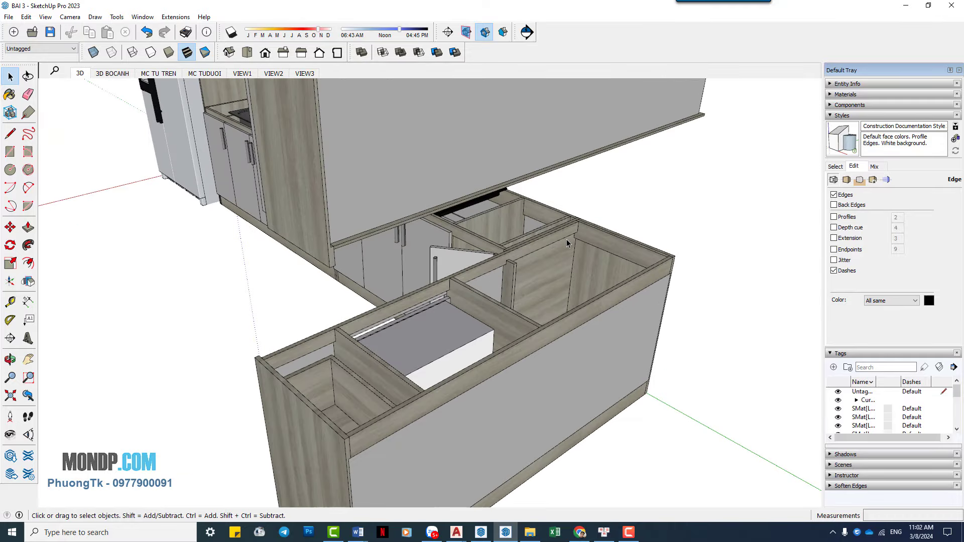
scroll(561, 248, "up", 3)
scroll(502, 281, "up", 3)
left_click(438, 300)
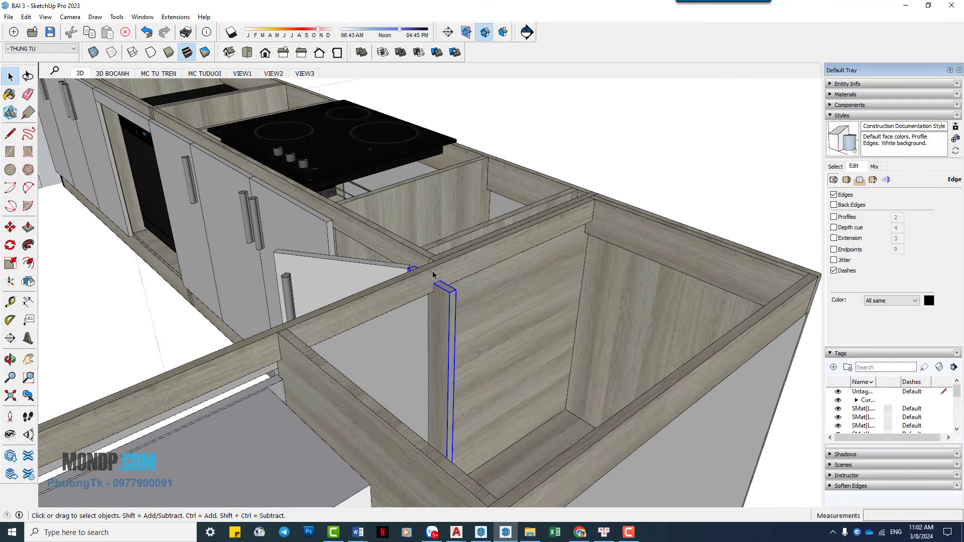
middle_click_drag(444, 285, 411, 273)
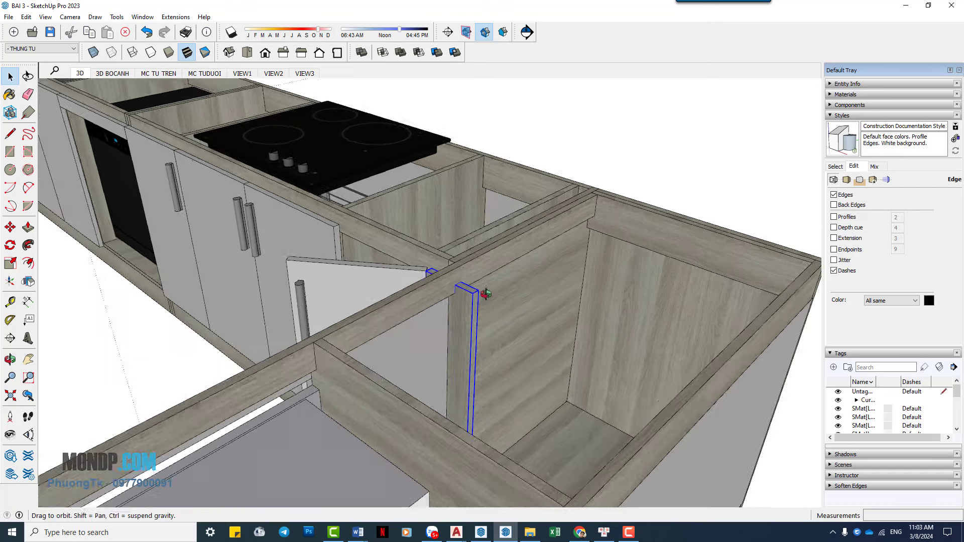
scroll(452, 282, "up", 3)
scroll(501, 283, "up", 3)
middle_click_drag(527, 283, 553, 286)
key("space")
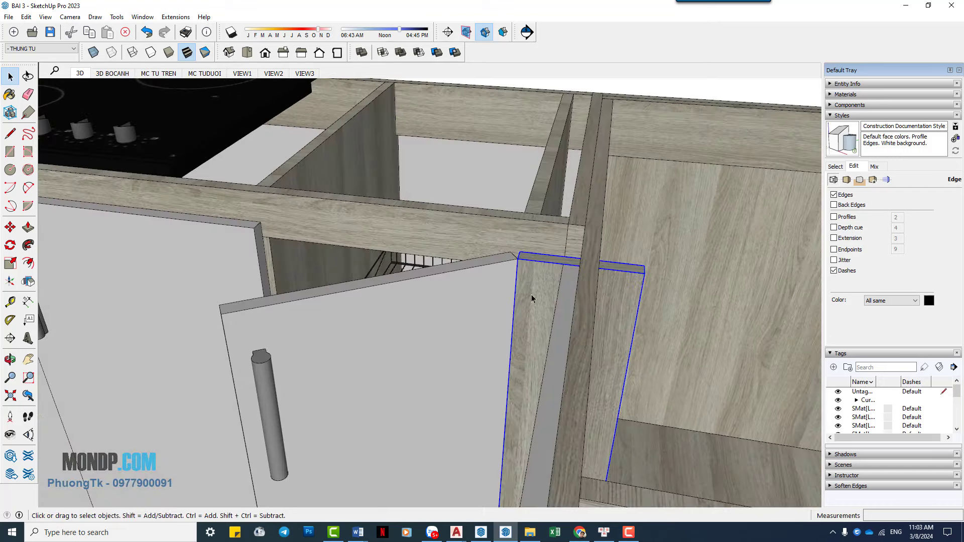
middle_click_drag(606, 308, 631, 283)
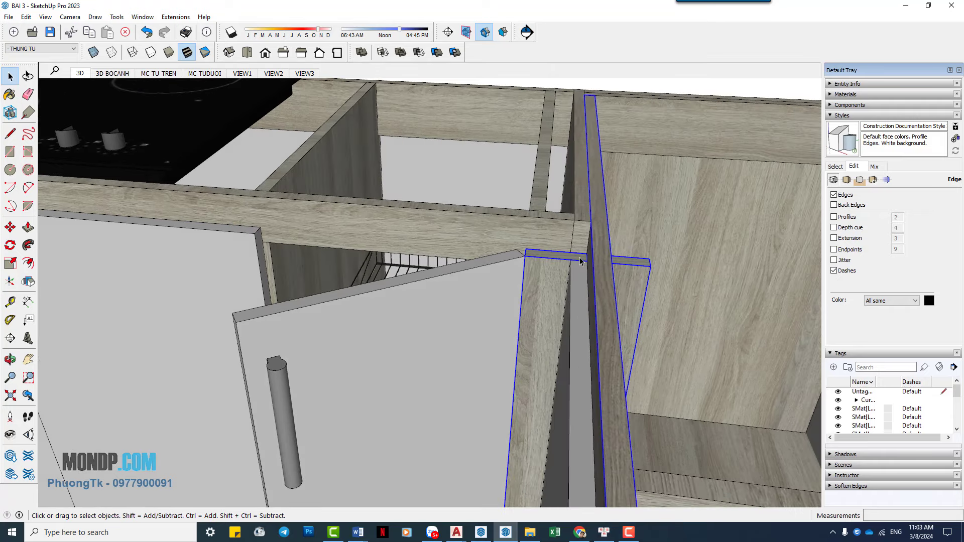
middle_click_drag(579, 261, 584, 252)
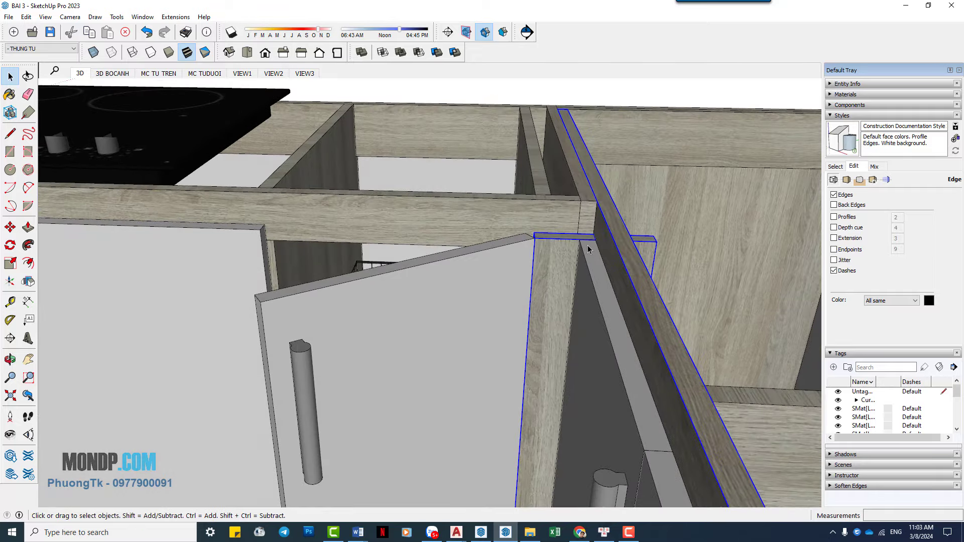
middle_click_drag(576, 256, 635, 232)
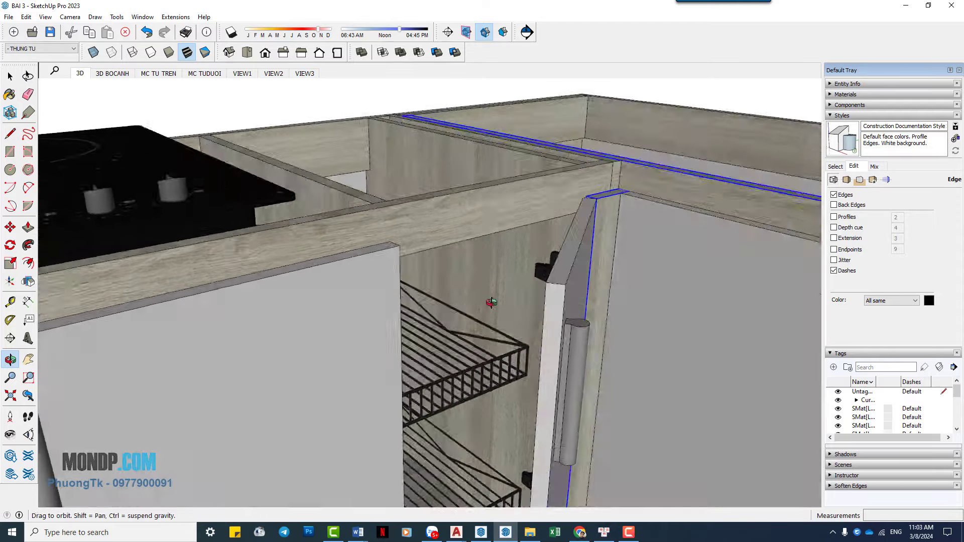
mouse_move(634, 232)
middle_mouse_down()
mouse_move(473, 300)
mouse_move(495, 316)
mouse_move(531, 299)
middle_mouse_up()
scroll(495, 316, "up", 3)
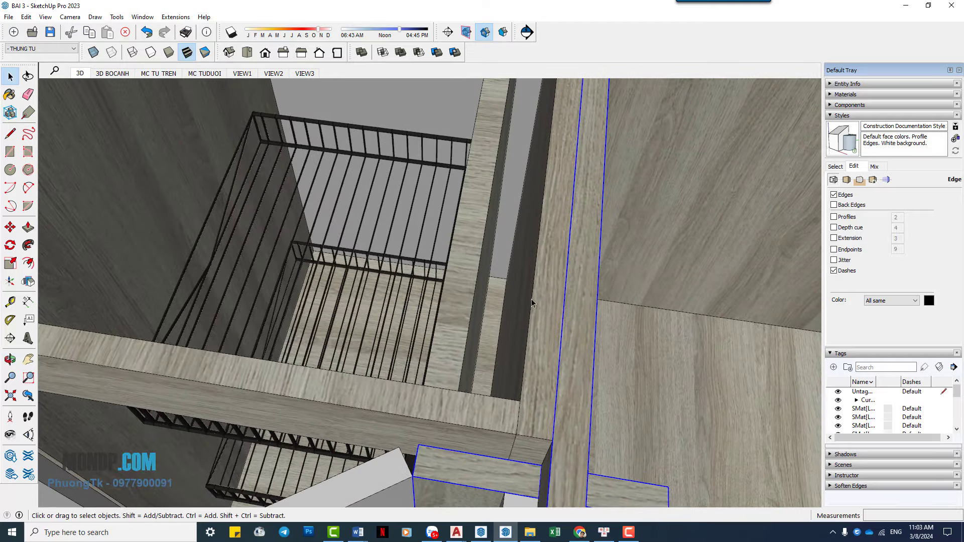
left_click(543, 299)
left_click(472, 301)
left_click(532, 310)
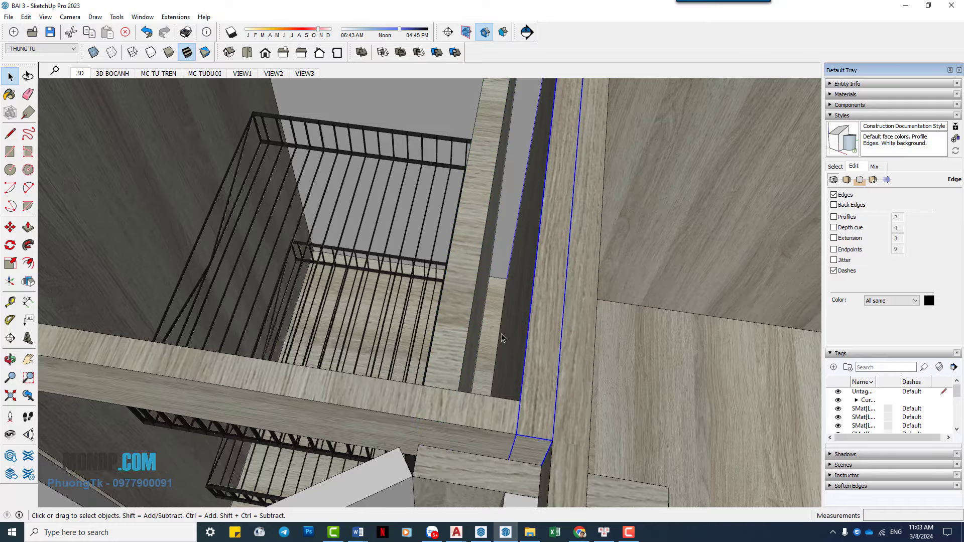
mouse_move(501, 338)
middle_mouse_down()
mouse_move(538, 301)
mouse_move(576, 349)
mouse_move(633, 362)
mouse_move(553, 346)
mouse_move(474, 458)
middle_mouse_up()
left_click(475, 458)
mouse_move(487, 419)
middle_mouse_down()
mouse_move(415, 377)
mouse_move(444, 374)
mouse_move(451, 389)
mouse_move(519, 384)
middle_mouse_up()
mouse_move(646, 243)
middle_mouse_down()
mouse_move(522, 320)
mouse_move(598, 350)
mouse_move(603, 293)
middle_mouse_up()
left_click(526, 302)
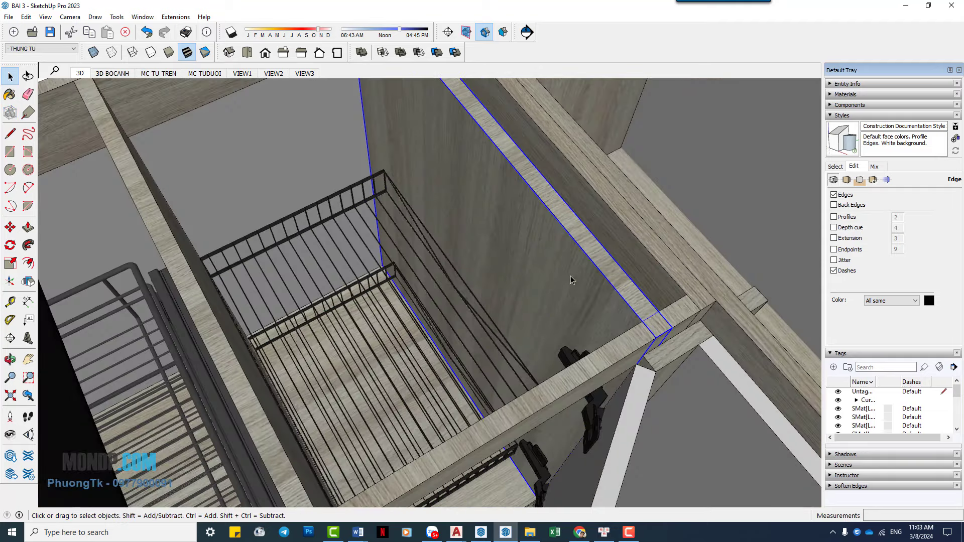
middle_click_drag(556, 321, 580, 314)
scroll(498, 211, "down", 1)
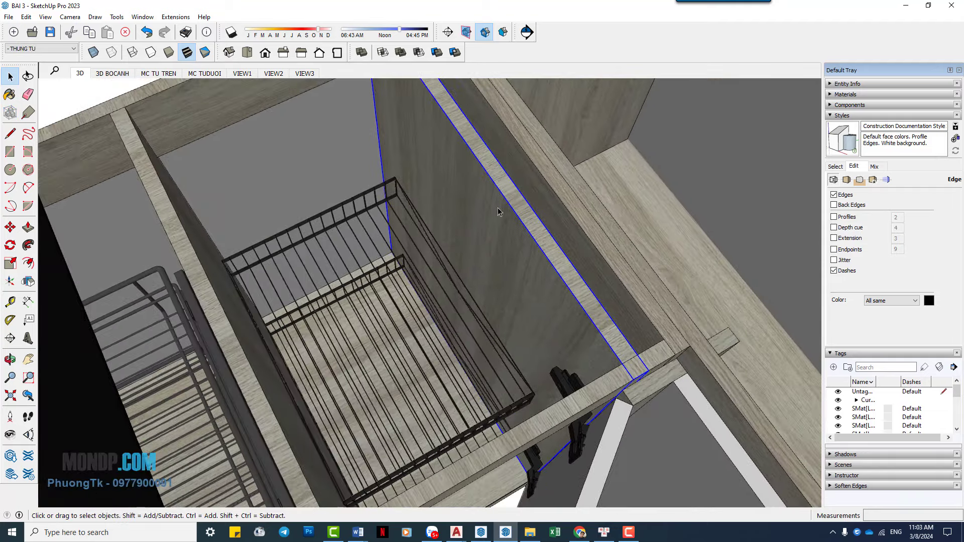
mouse_move(537, 318)
middle_mouse_down("shift")
mouse_move(430, 370)
mouse_move(499, 363)
middle_mouse_up("shift")
left_click(502, 365)
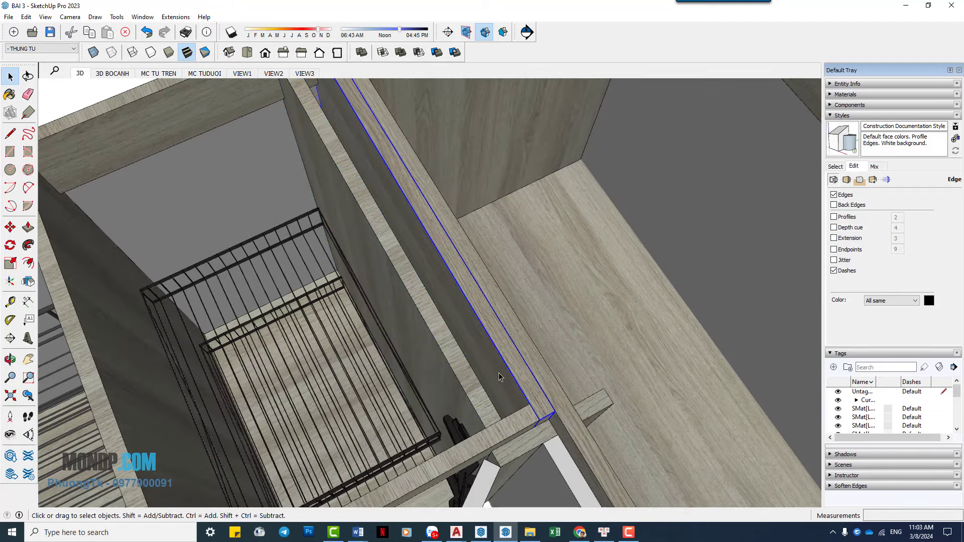
scroll(471, 412, "down", 2)
left_click(534, 384)
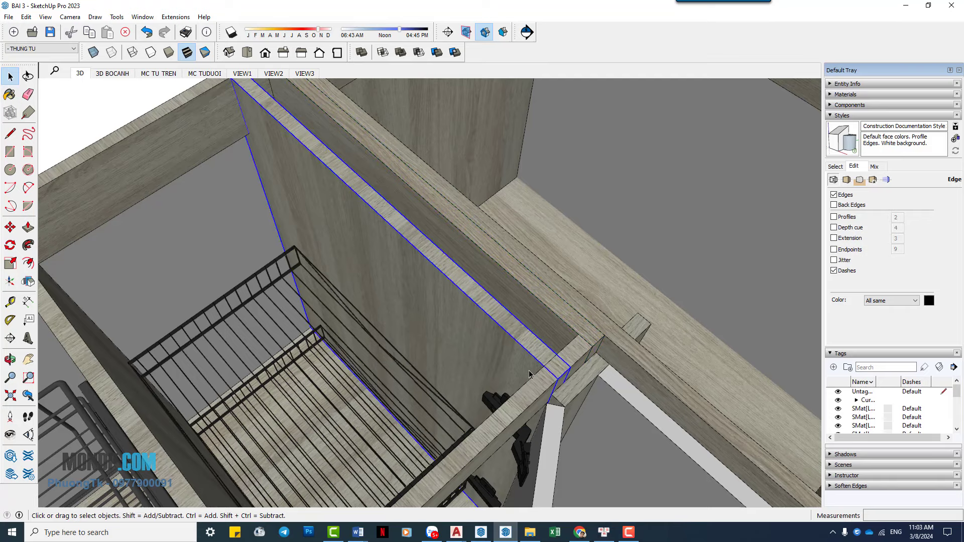
scroll(536, 386, "down", 1)
middle_click_drag(556, 348, 509, 340)
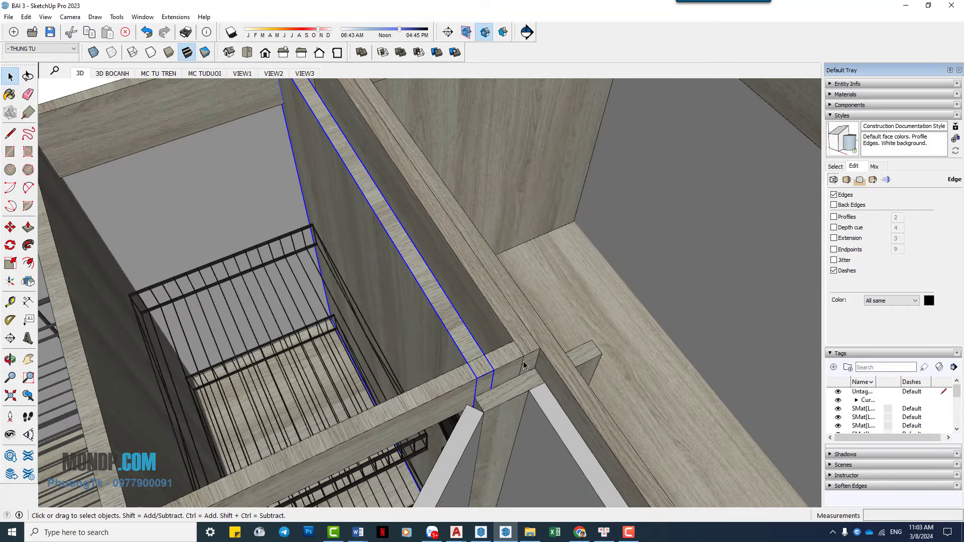
left_click(505, 399)
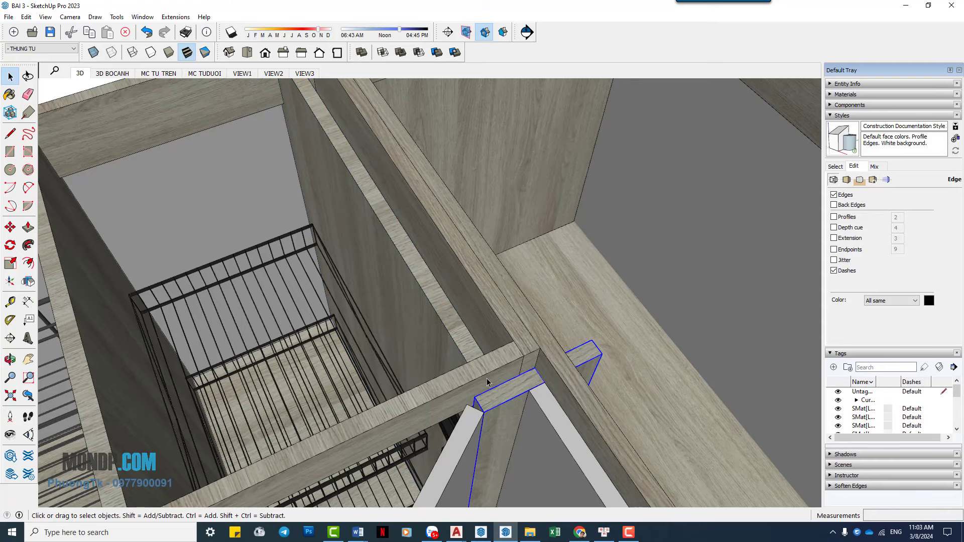
middle_click_drag(486, 382, 452, 357)
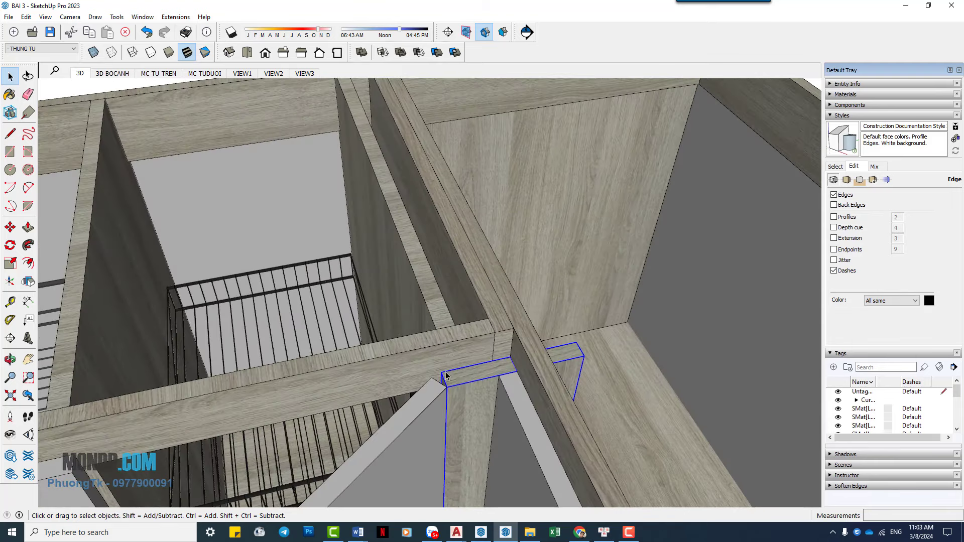
scroll(445, 374, "down", 1)
middle_click_drag(477, 355, 549, 269)
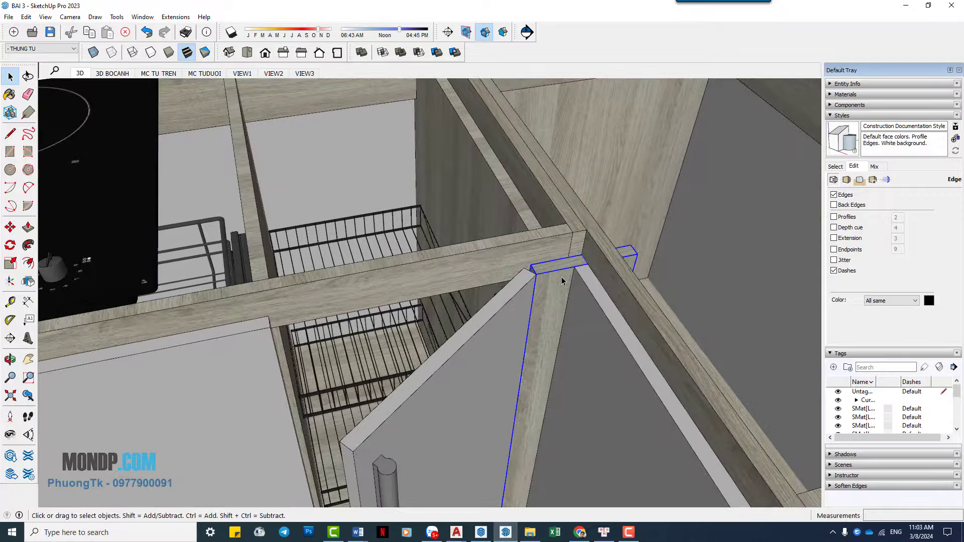
scroll(562, 269, "up", 1)
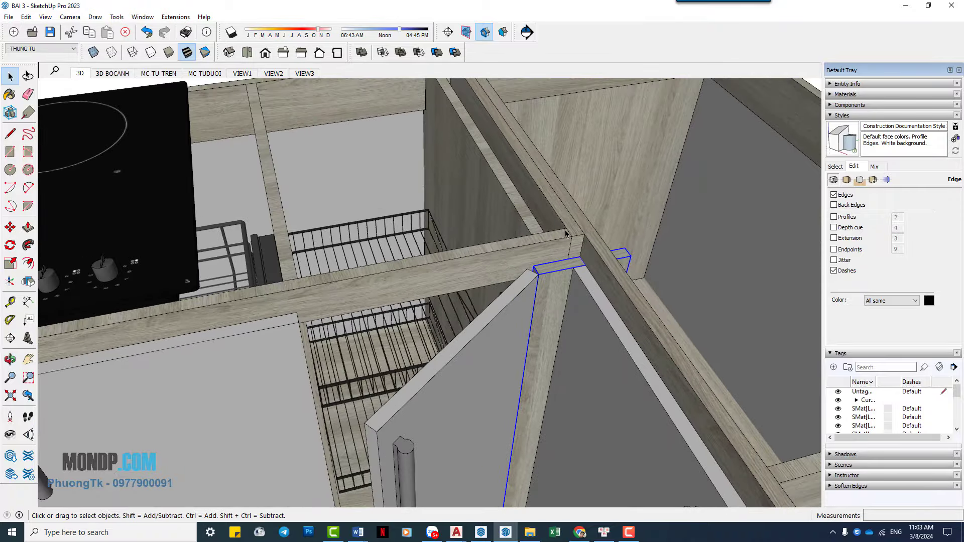
mouse_move(566, 233)
middle_mouse_down()
mouse_move(524, 294)
mouse_move(508, 355)
mouse_move(522, 364)
mouse_move(412, 342)
middle_mouse_up()
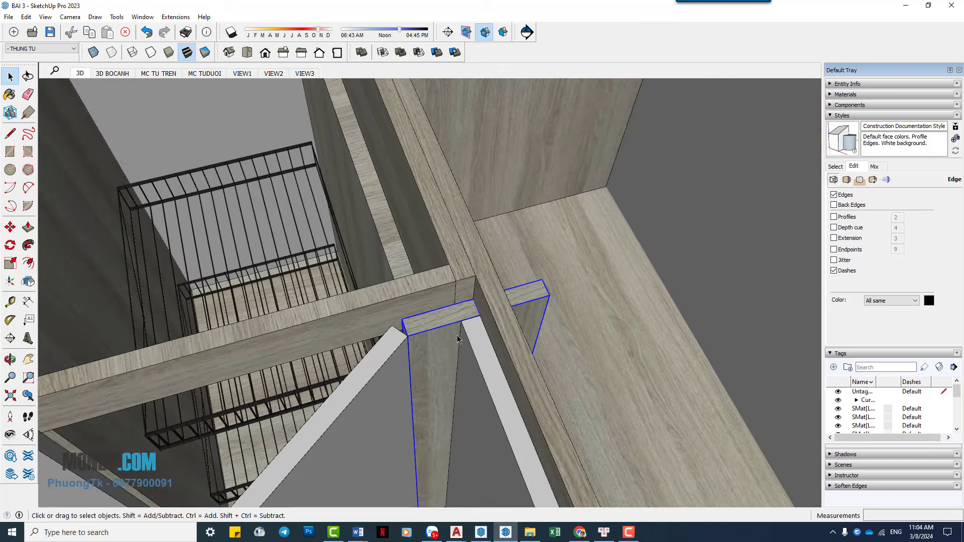
mouse_move(461, 314)
middle_mouse_down()
mouse_move(459, 280)
mouse_move(439, 288)
mouse_move(459, 295)
mouse_move(427, 261)
middle_mouse_up()
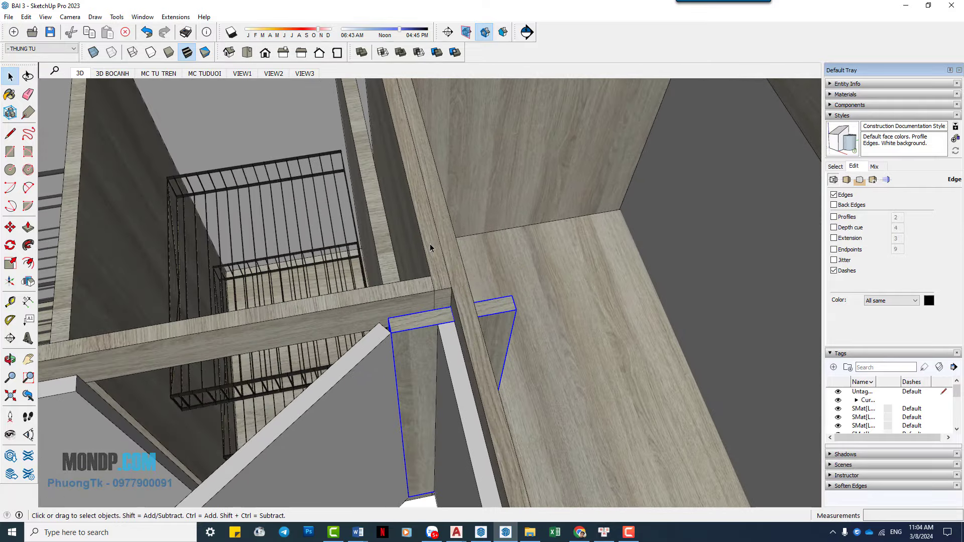
left_click(395, 255)
scroll(427, 259, "down", 5)
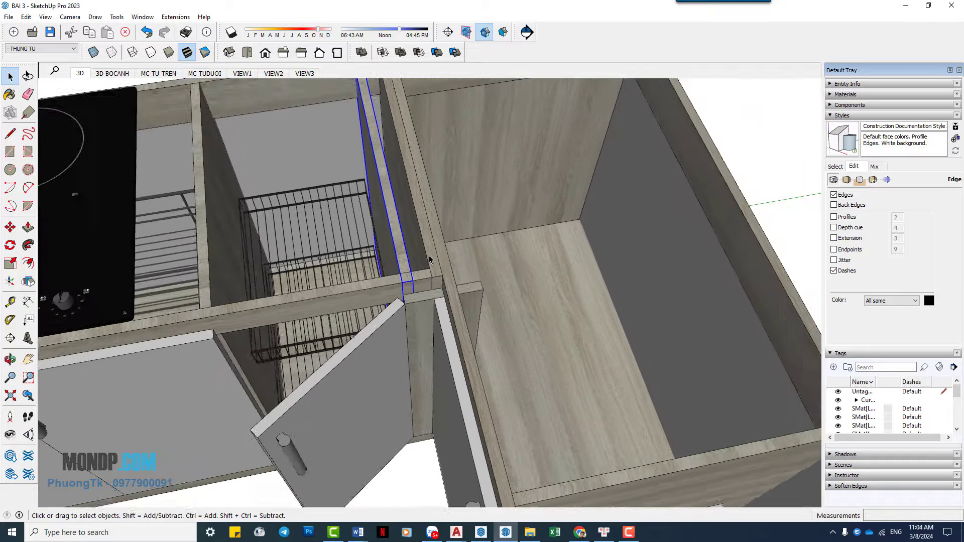
scroll(442, 261, "down", 3)
mouse_move(452, 266)
middle_mouse_down()
mouse_move(454, 235)
mouse_move(507, 189)
mouse_move(466, 309)
mouse_move(430, 230)
mouse_move(323, 261)
mouse_move(452, 211)
middle_mouse_up()
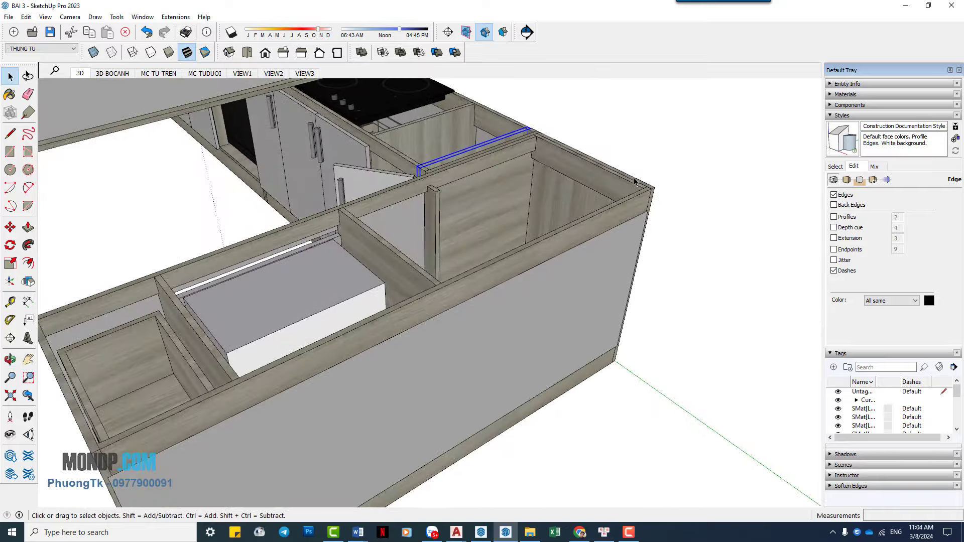
scroll(600, 180, "up", 3)
scroll(574, 174, "up", 2)
middle_click_drag(579, 181, 522, 275)
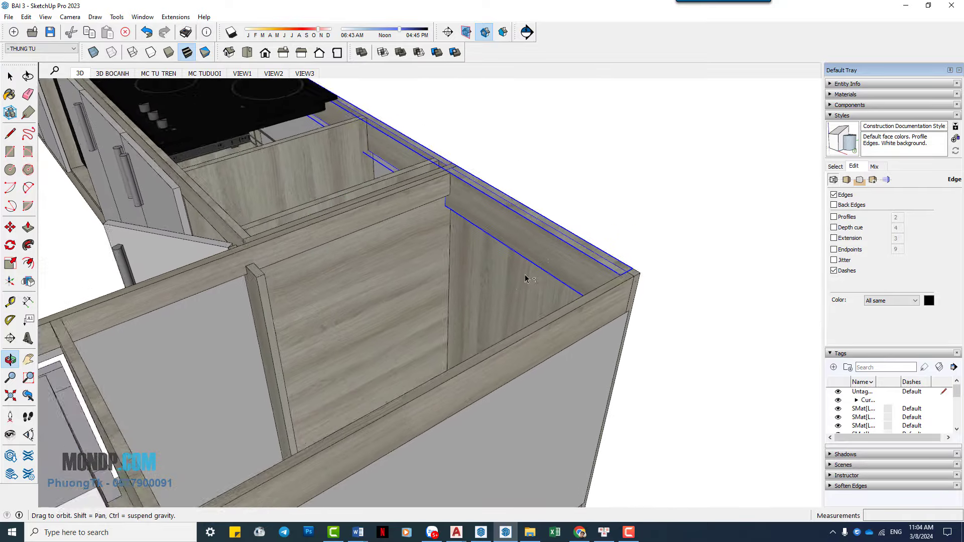
scroll(495, 237, "up", 2)
scroll(463, 230, "up", 2)
double_click(456, 235)
left_click(456, 235)
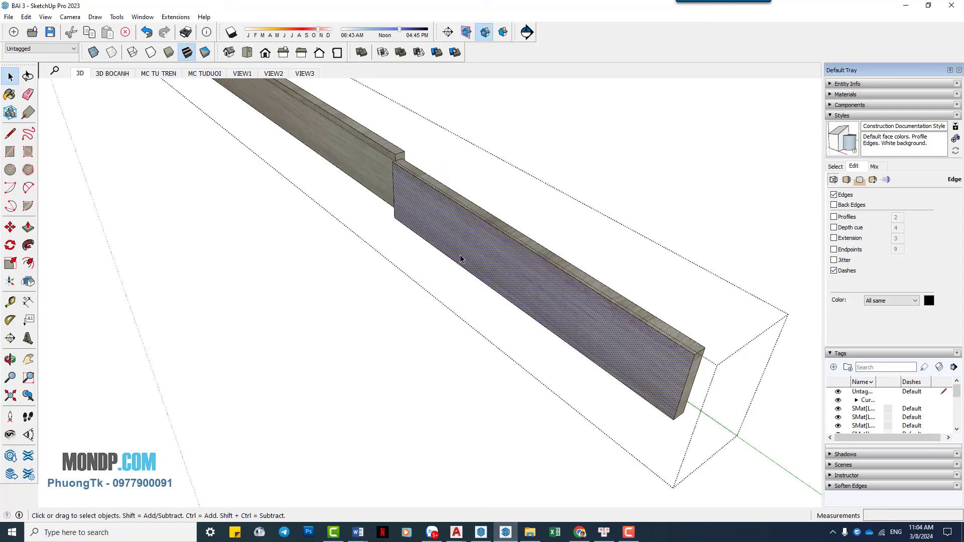
triple_click(477, 257)
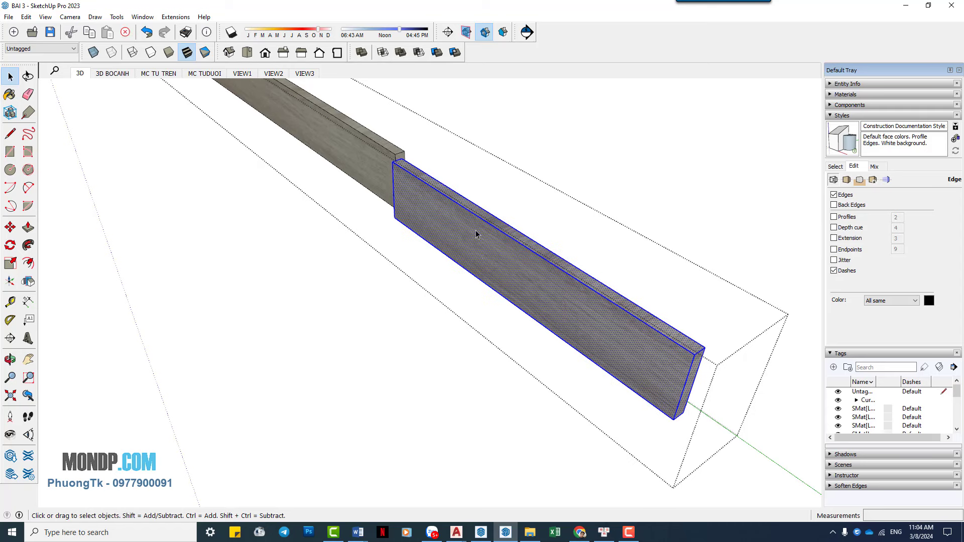
key("Escape")
left_click(454, 235)
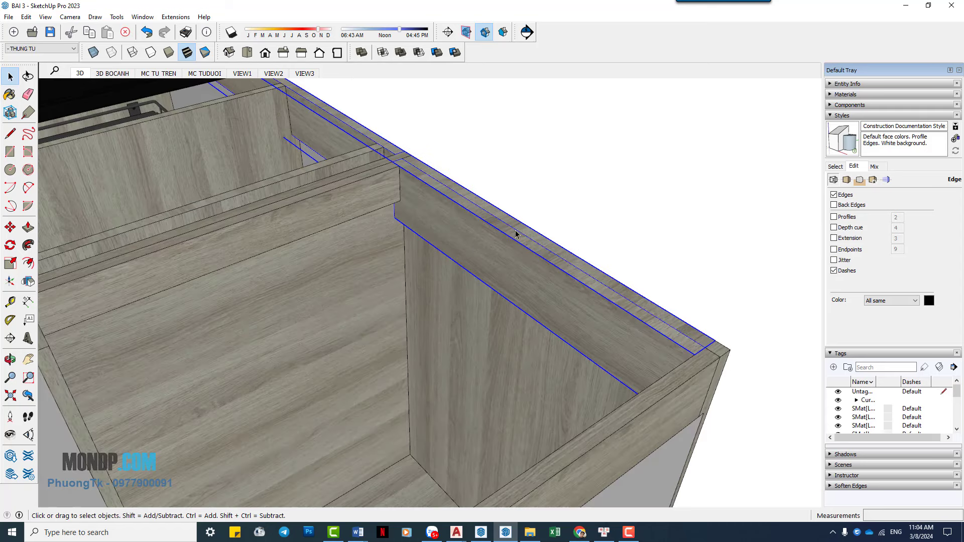
left_click(561, 254)
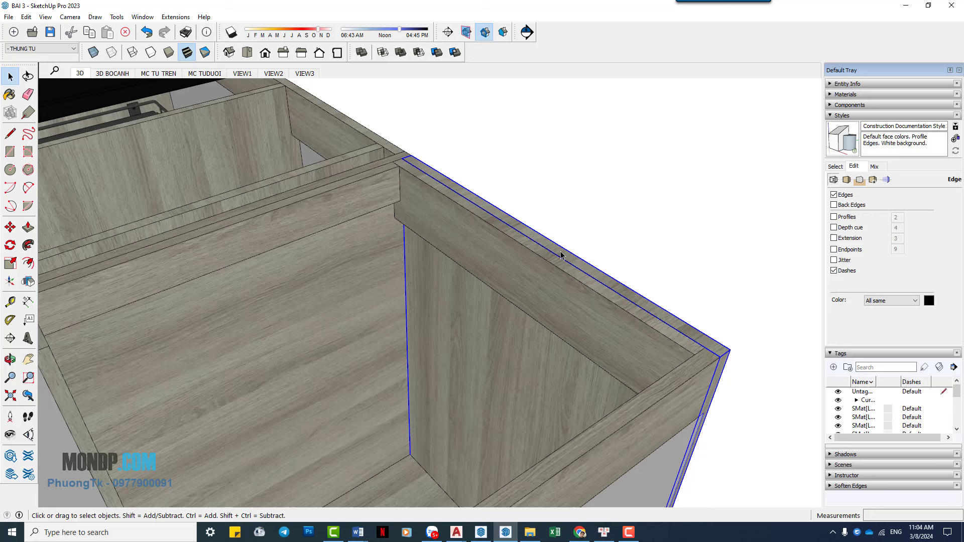
left_click(552, 282)
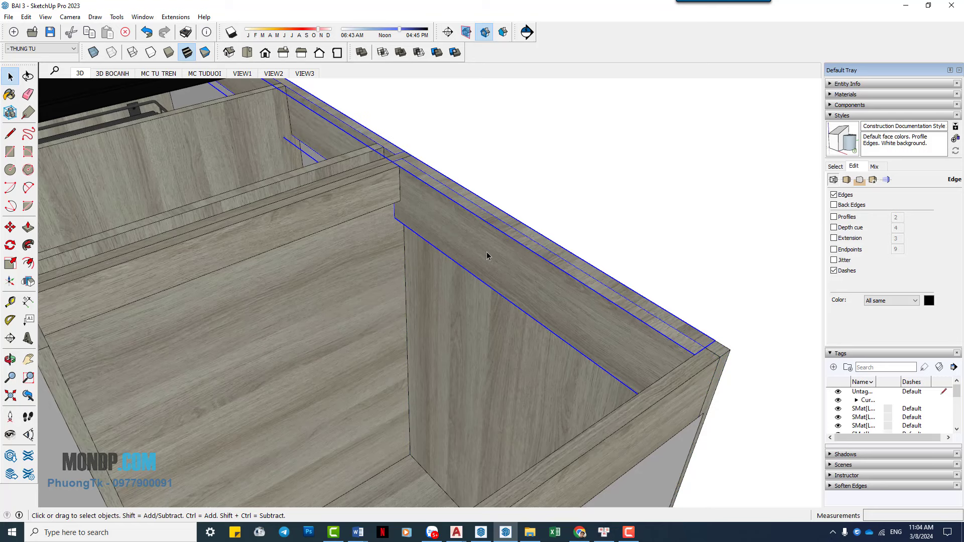
middle_click_drag(489, 255, 456, 243)
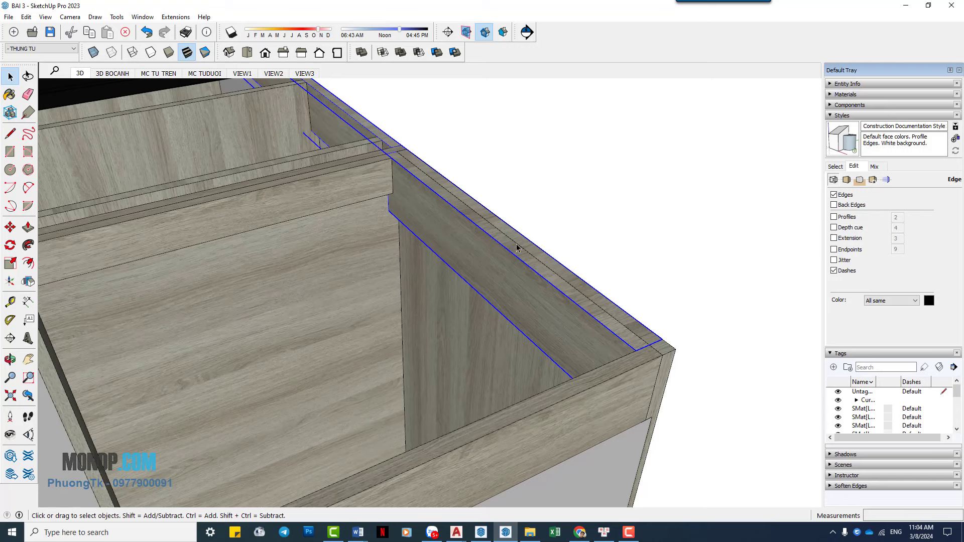
left_click(554, 262)
left_click(647, 335)
middle_click_drag(621, 338, 572, 379)
left_click(572, 379)
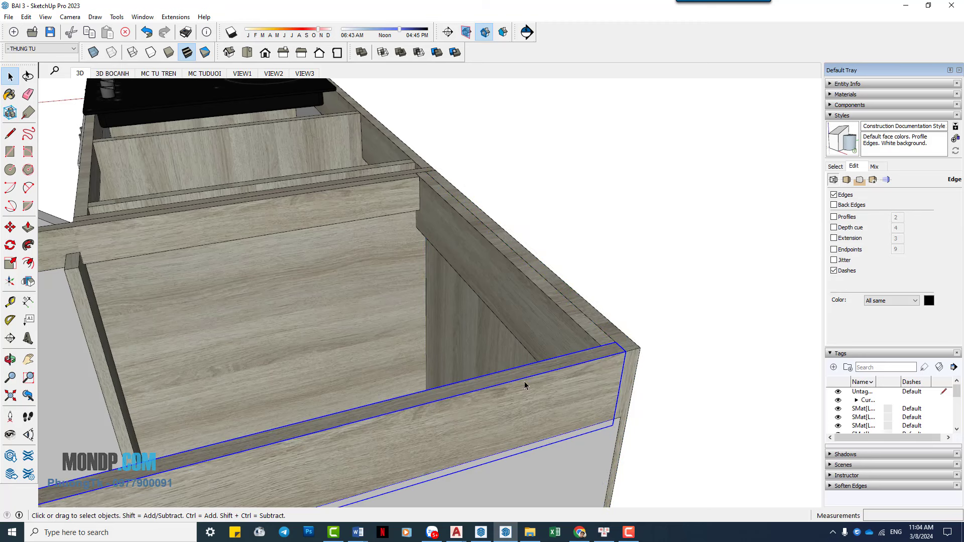
middle_click_drag(513, 385, 517, 377)
left_click(540, 322)
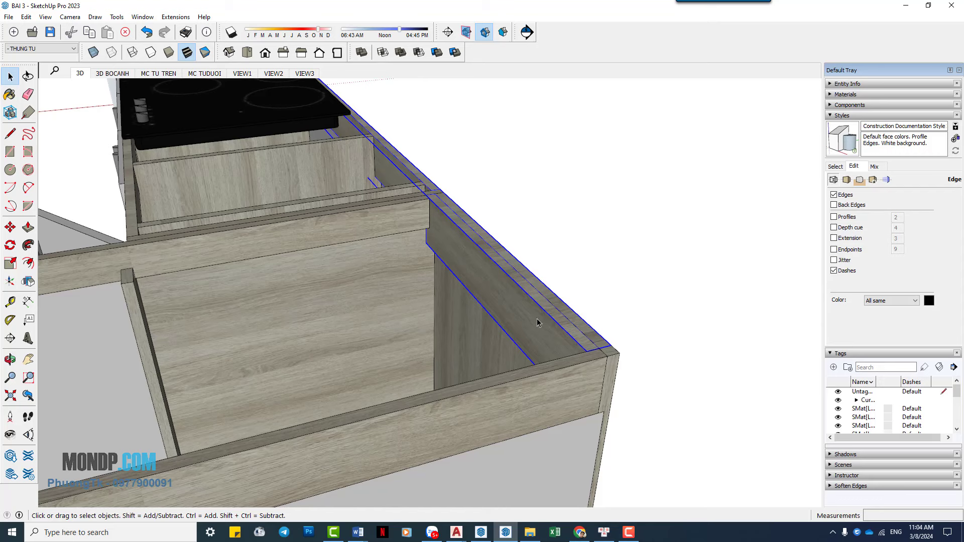
double_click(537, 322)
left_click(537, 322)
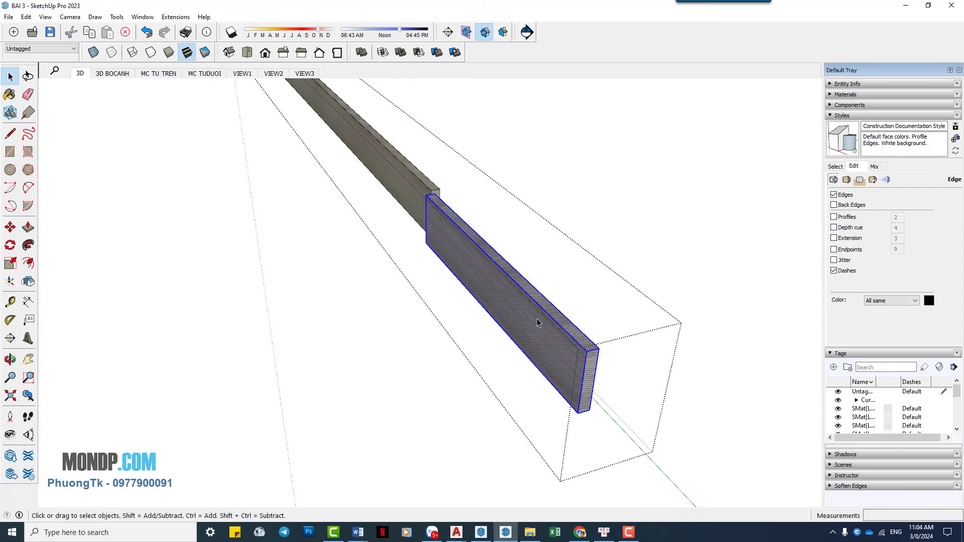
Delete the stray rail panel and open the top rail group for editing.
key("Delete")
key("Escape")
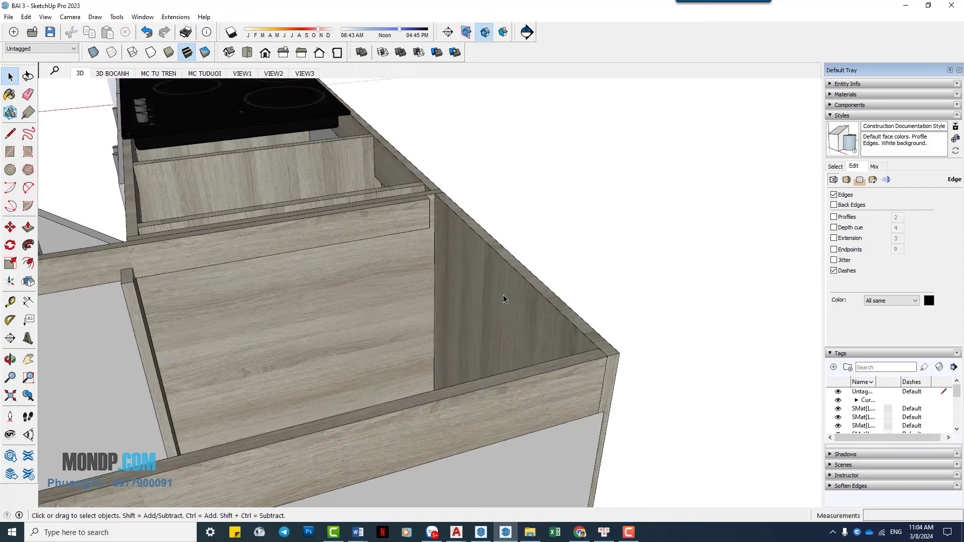
left_click(429, 223)
double_click(429, 223)
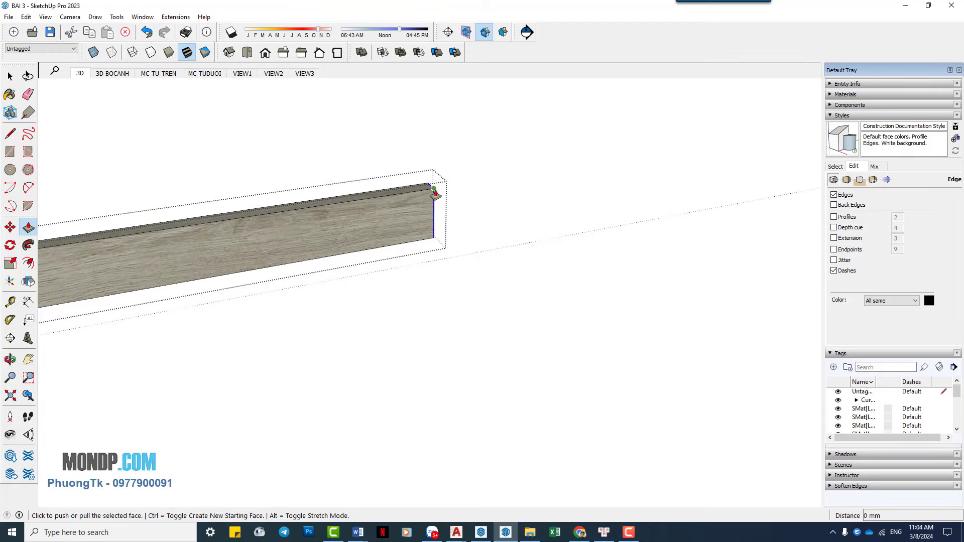
left_click(441, 207)
left_click(146, 117)
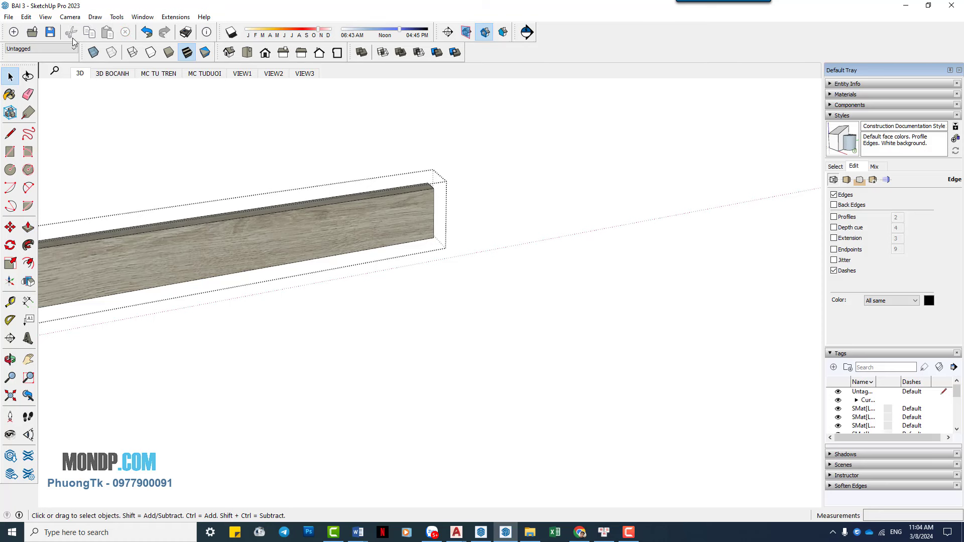
Show the rest of the model while editing and push the rail's end face out 18 mm.
left_click(63, 18)
mouse_move(45, 17)
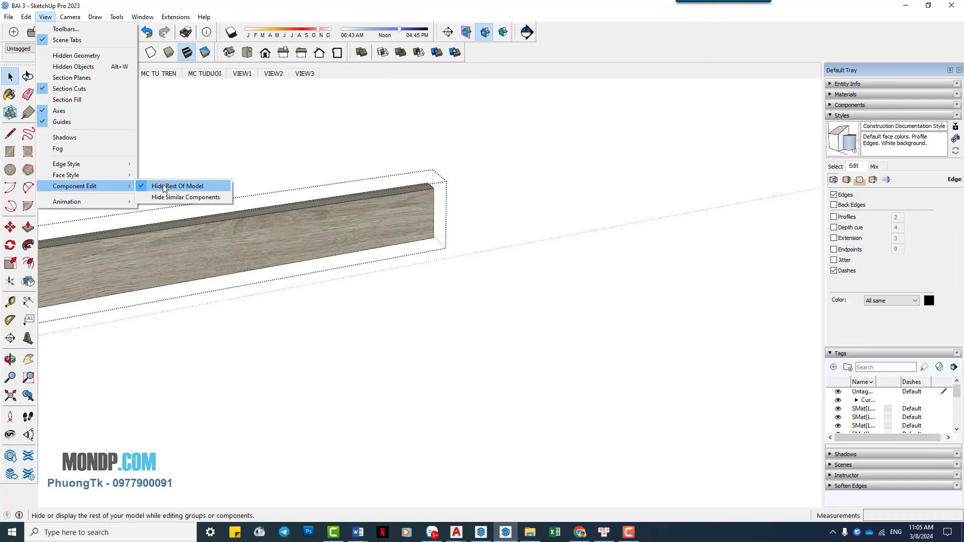
left_click(164, 187)
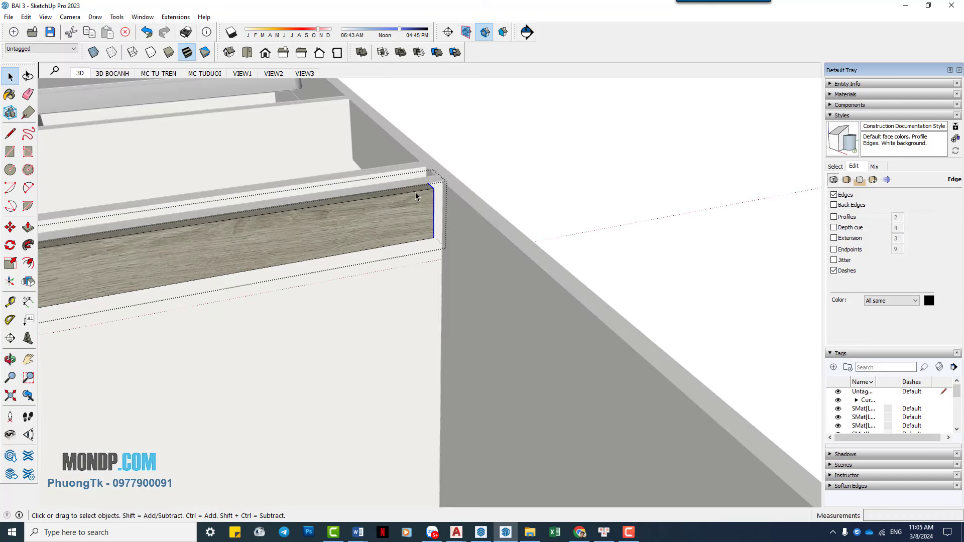
key("p")
left_click(434, 193)
left_click(464, 203)
key("space")
key("Escape")
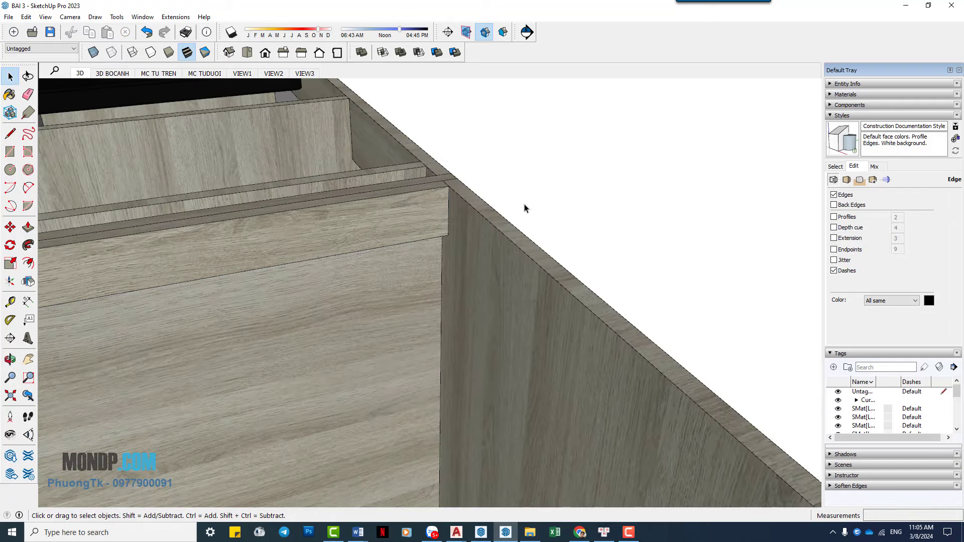
left_click(452, 213)
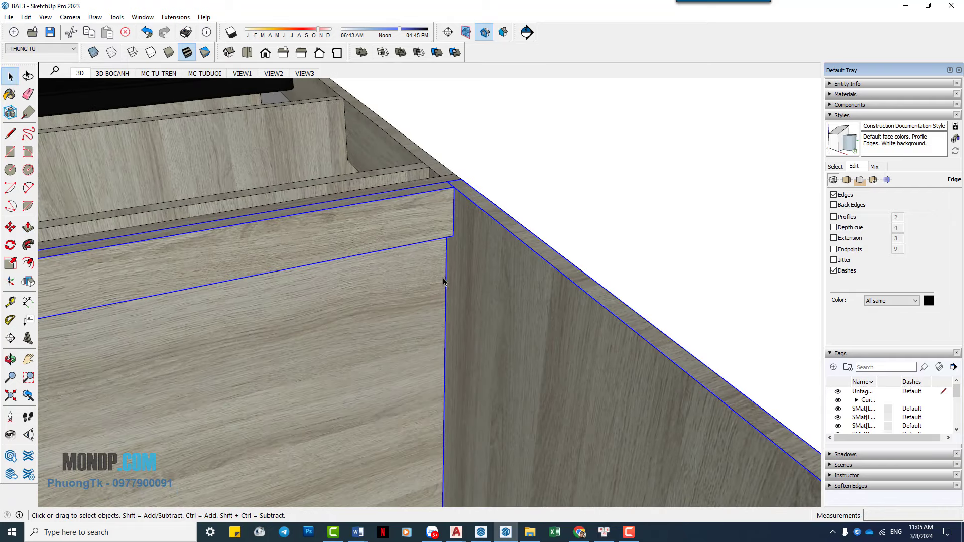
mouse_move(452, 213)
middle_mouse_down()
mouse_move(336, 283)
mouse_move(464, 249)
middle_mouse_up()
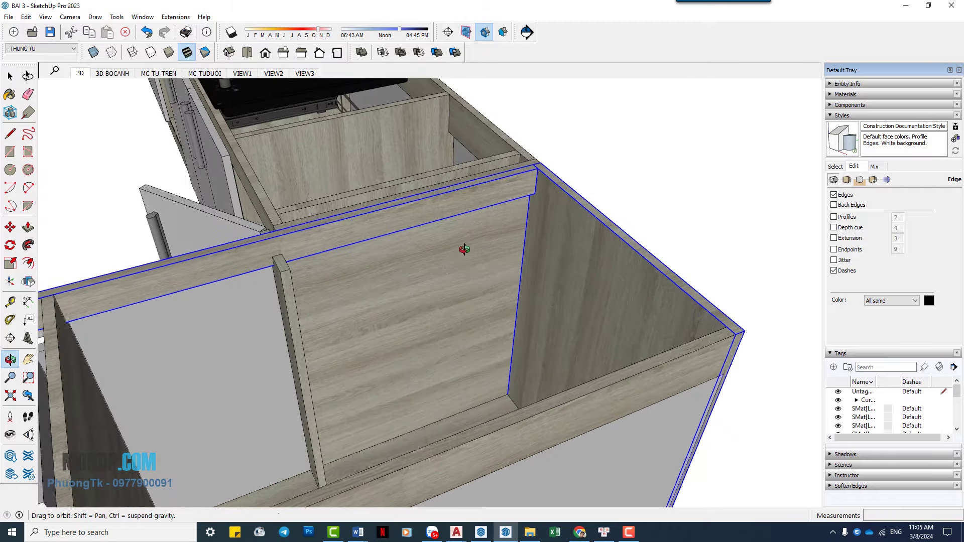
left_click(416, 268)
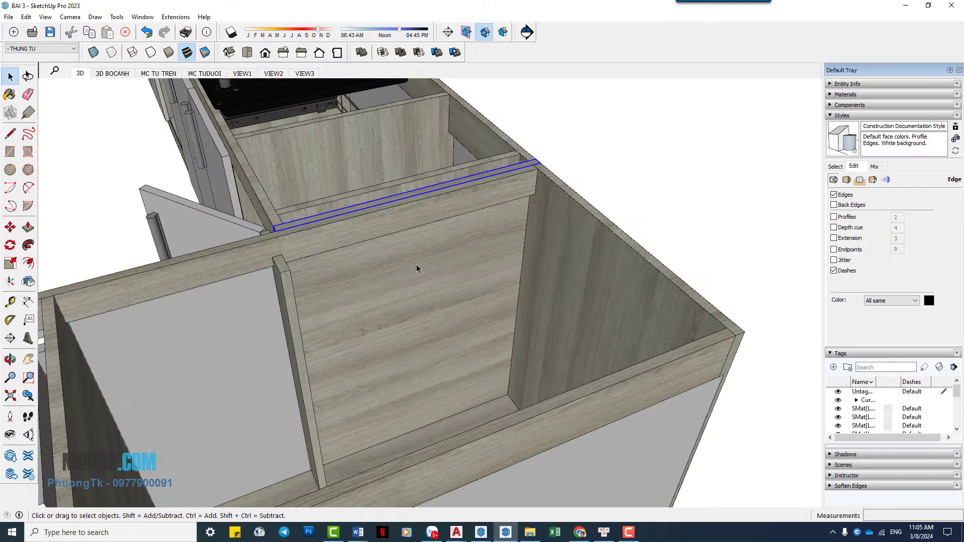
mouse_move(462, 272)
middle_mouse_down()
mouse_move(256, 287)
mouse_move(254, 319)
mouse_move(319, 216)
mouse_move(380, 229)
mouse_move(318, 173)
mouse_move(337, 201)
mouse_move(338, 171)
middle_mouse_up()
scroll(338, 171, "up", 2)
scroll(321, 176, "up", 2)
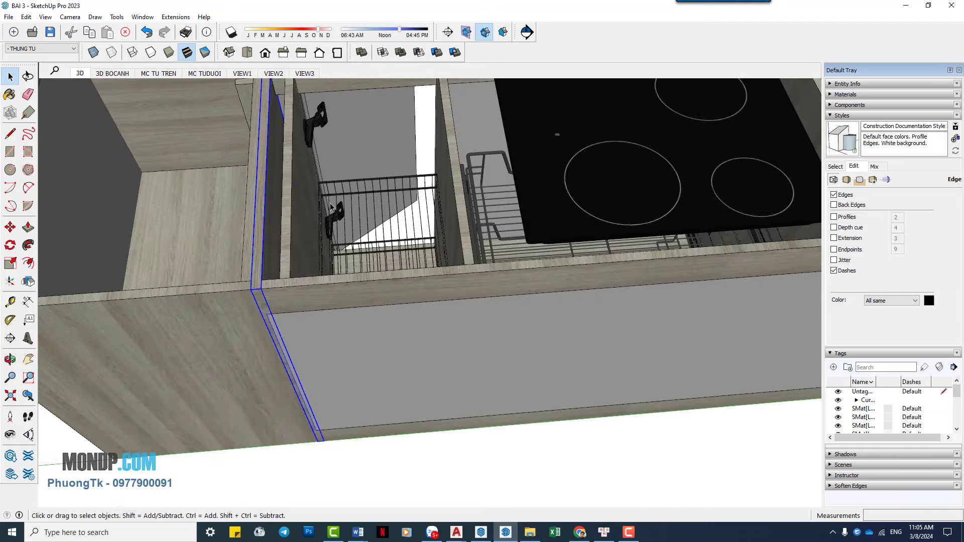
middle_click_drag(319, 220, 278, 212)
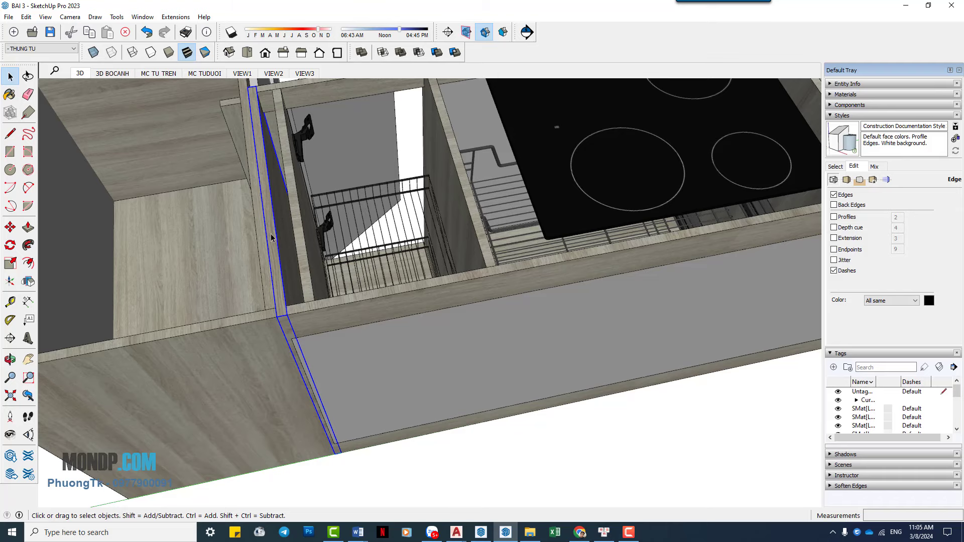
middle_click_drag(281, 272, 313, 239)
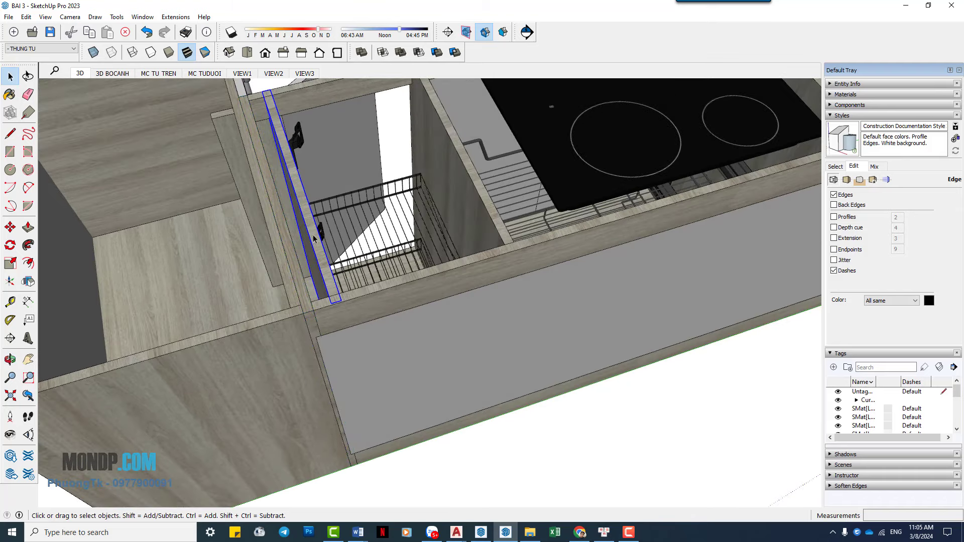
scroll(320, 259, "down", 2)
scroll(320, 262, "down", 2)
scroll(321, 265, "down", 2)
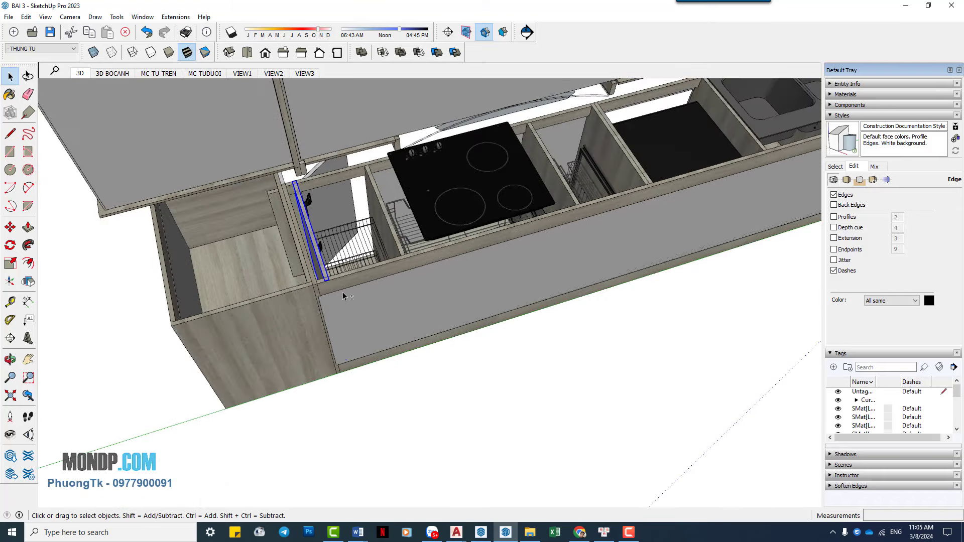
scroll(347, 296, "down", 1)
middle_click_drag(346, 296, 353, 252)
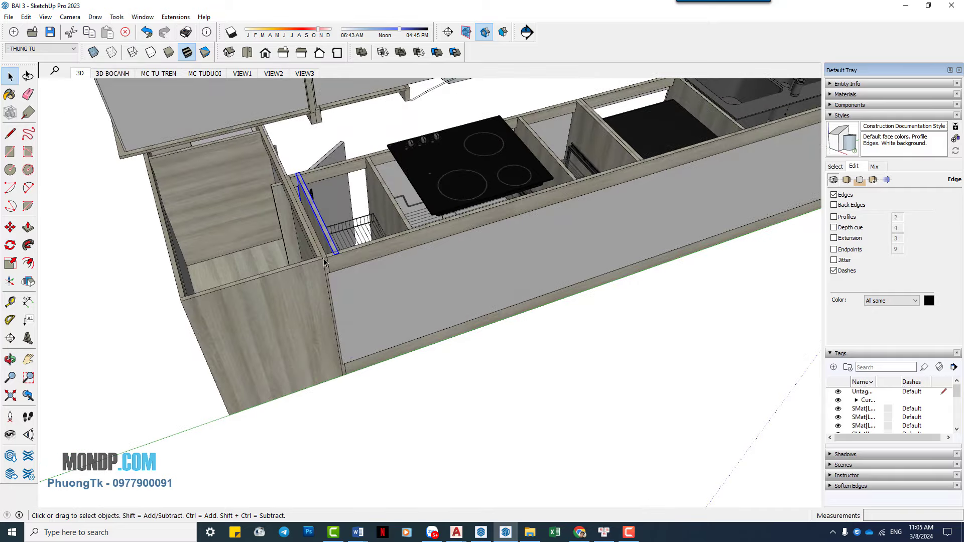
scroll(311, 271, "down", 2)
scroll(334, 239, "down", 1)
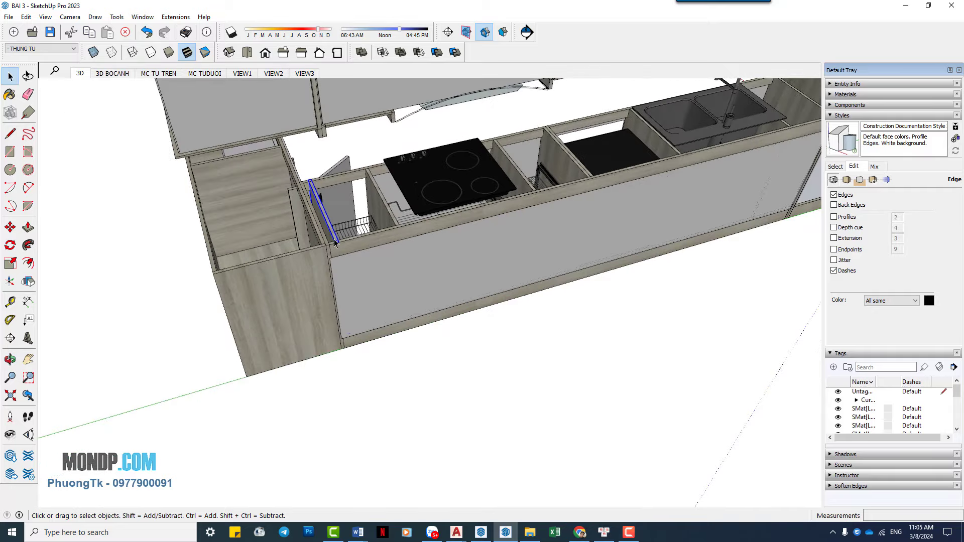
mouse_move(334, 239)
middle_mouse_down()
mouse_move(467, 217)
mouse_move(389, 273)
middle_mouse_up()
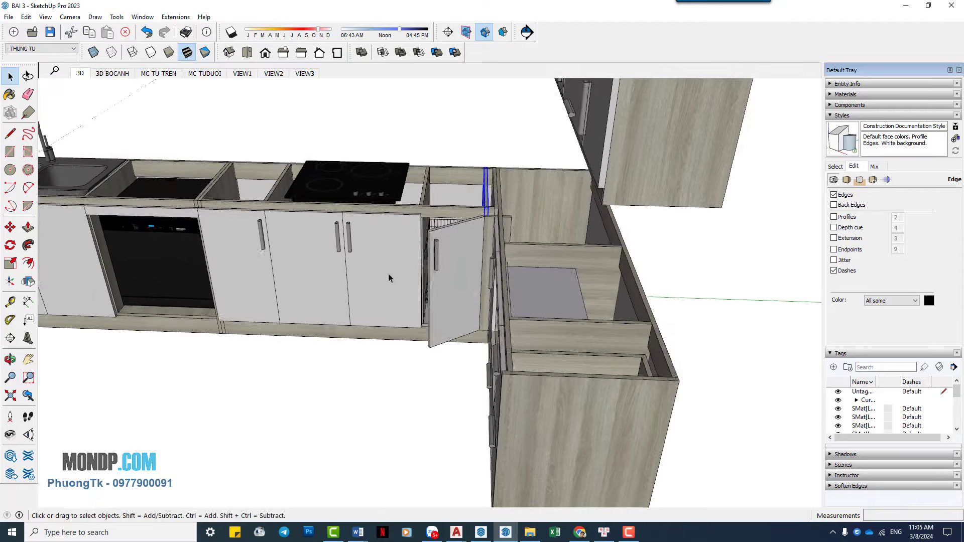
scroll(579, 239, "up", 2)
scroll(628, 213, "up", 2)
scroll(629, 214, "up", 1)
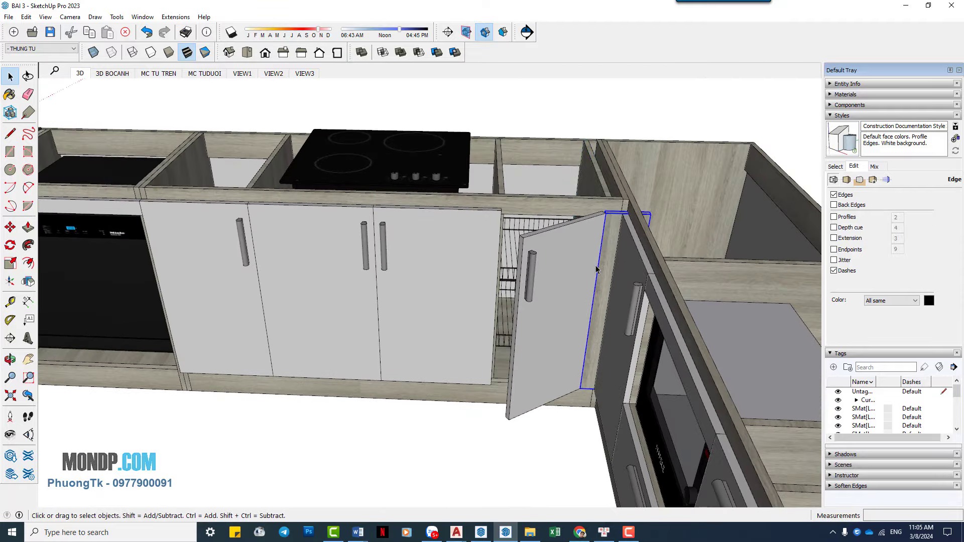
middle_click_drag(607, 226, 621, 211)
scroll(622, 212, "up", 1)
scroll(603, 193, "up", 1)
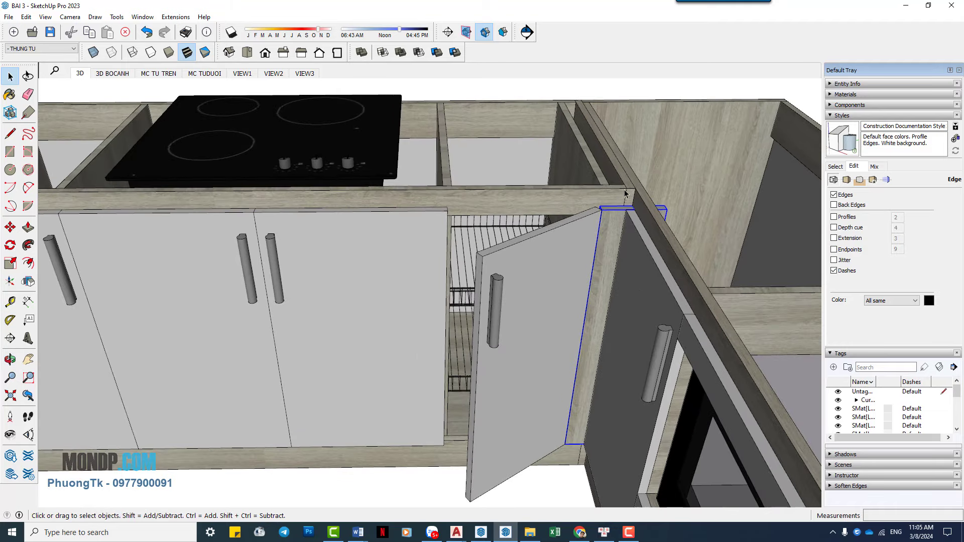
scroll(625, 194, "down", 2)
scroll(579, 227, "down", 2)
left_click(372, 454)
mouse_move(372, 454)
middle_mouse_down()
mouse_move(436, 307)
mouse_move(412, 236)
middle_mouse_up()
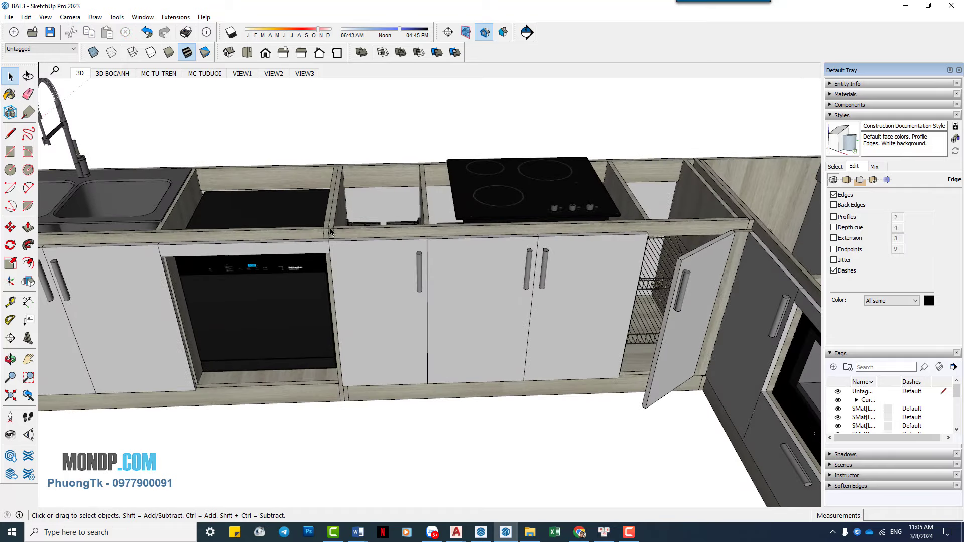
mouse_move(327, 240)
middle_mouse_down()
mouse_move(458, 293)
mouse_move(502, 324)
middle_mouse_up()
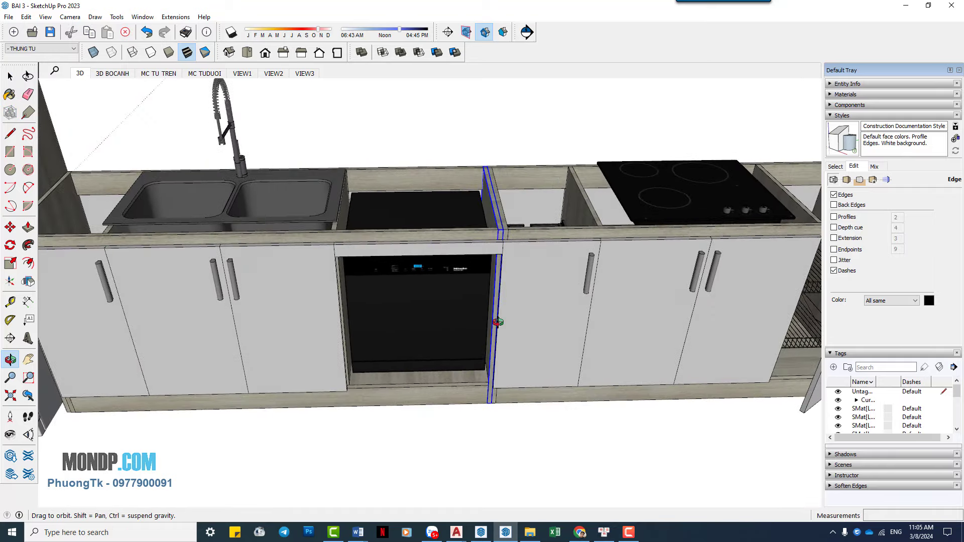
scroll(354, 367, "up", 1)
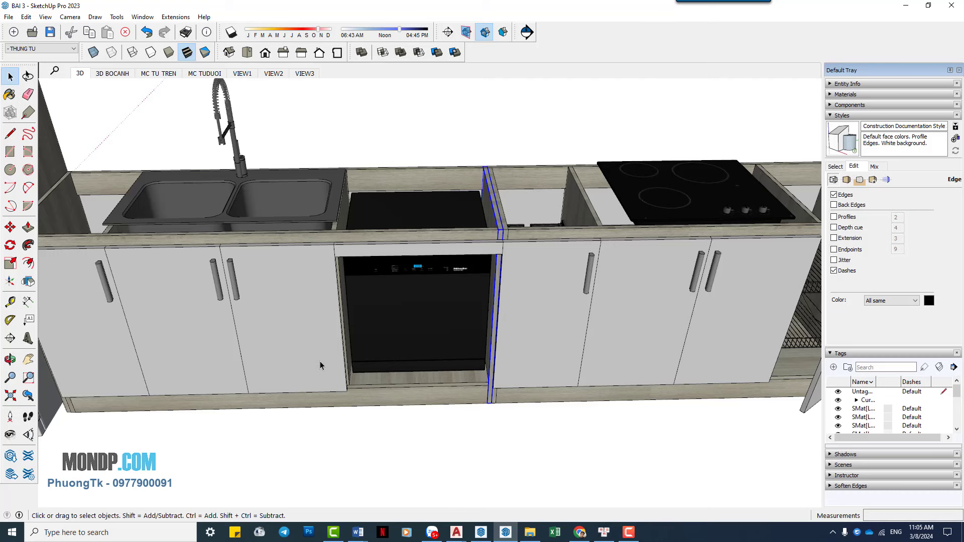
scroll(394, 326, "down", 1)
middle_click_drag(380, 321, 409, 321, "shift")
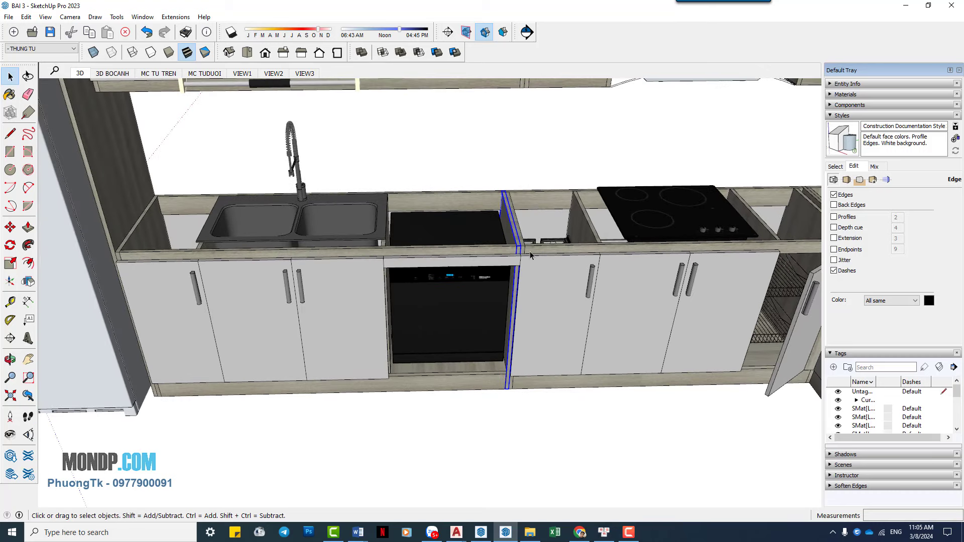
scroll(529, 251, "up", 1)
scroll(522, 252, "up", 1)
left_click(522, 247)
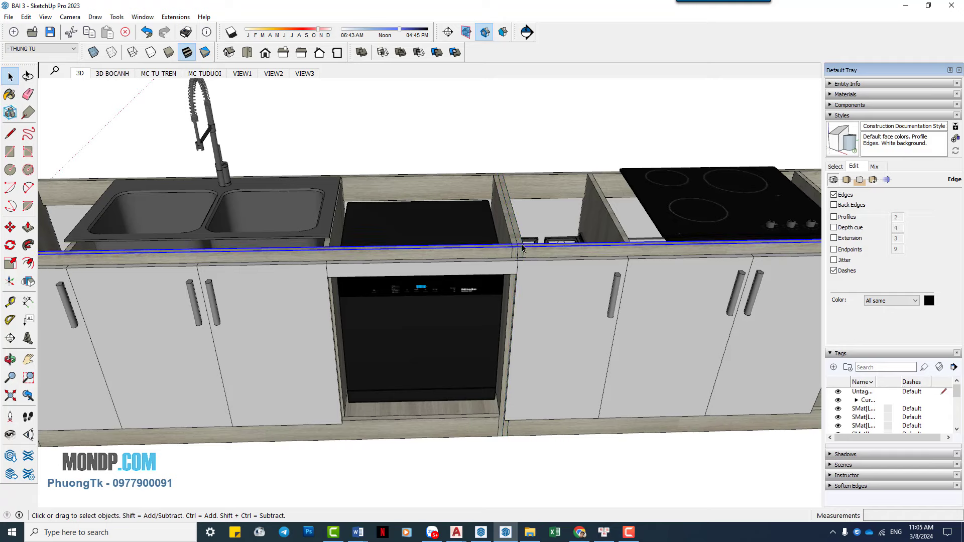
left_click(513, 233)
scroll(501, 227, "down", 1)
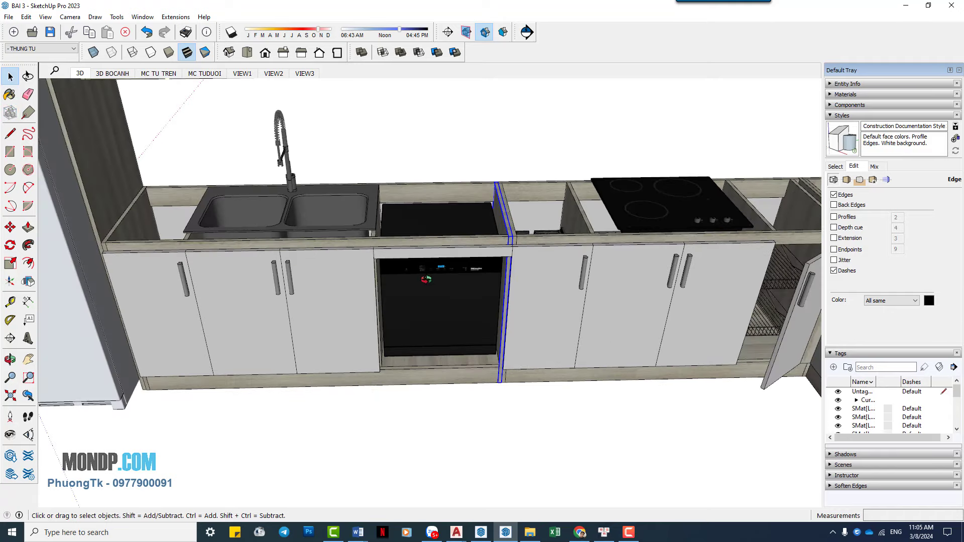
middle_click_drag(426, 279, 434, 217)
mouse_move(290, 318)
middle_mouse_down()
mouse_move(260, 278)
mouse_move(299, 292)
mouse_move(303, 283)
mouse_move(352, 274)
mouse_move(332, 267)
mouse_move(606, 384)
mouse_move(578, 201)
mouse_move(394, 236)
mouse_move(440, 254)
mouse_move(575, 256)
mouse_move(362, 261)
mouse_move(251, 201)
middle_mouse_up()
scroll(606, 385, "up", 2)
scroll(606, 384, "up", 3)
scroll(451, 247, "down", 2)
scroll(451, 247, "down", 2)
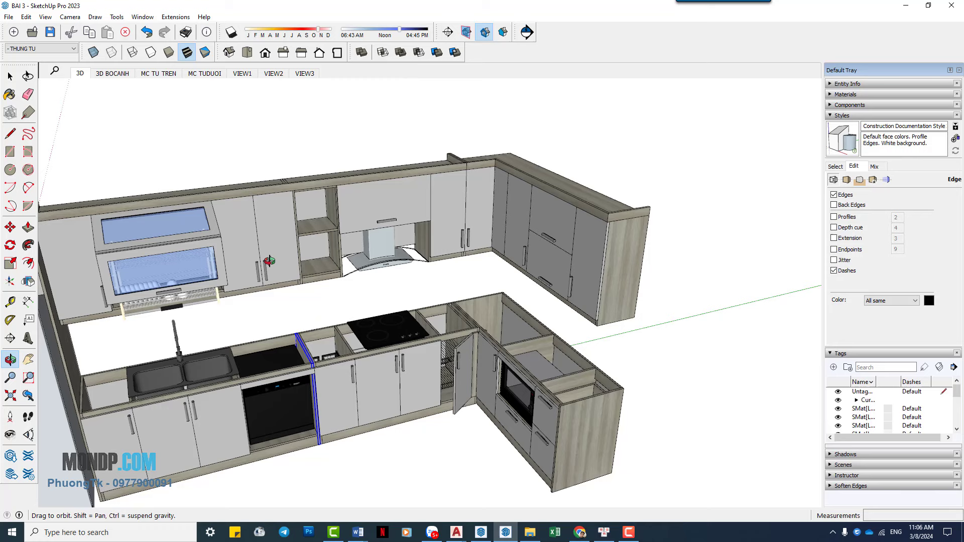
In the 3D BOCANH scene, toggle Profiles off and update the scene.
left_click(119, 76)
left_click(834, 217)
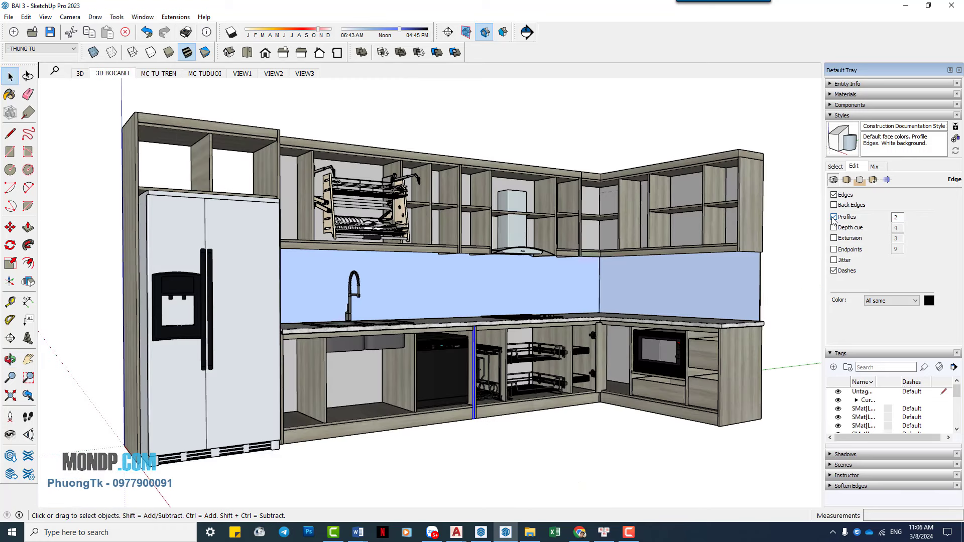
left_click(833, 218)
right_click(121, 76)
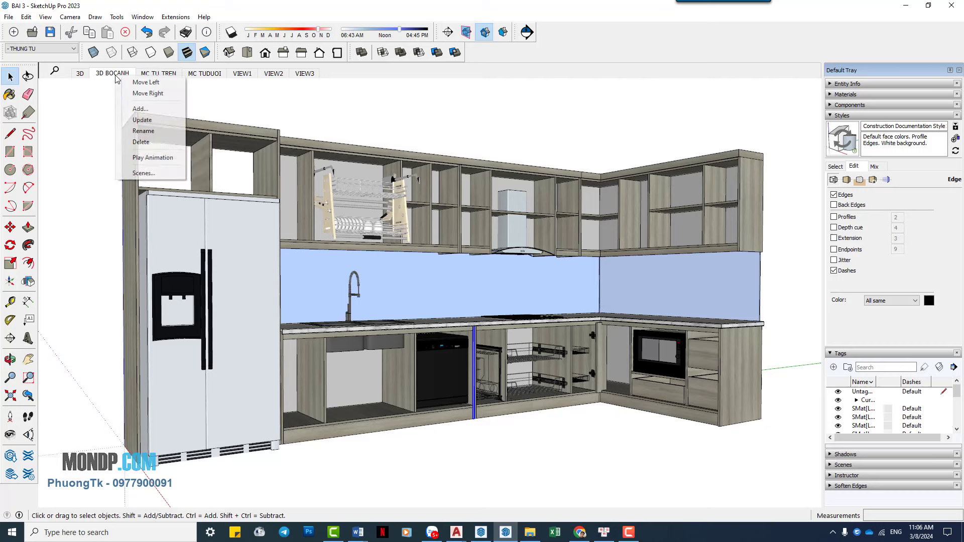
left_click(147, 121)
left_click(502, 310)
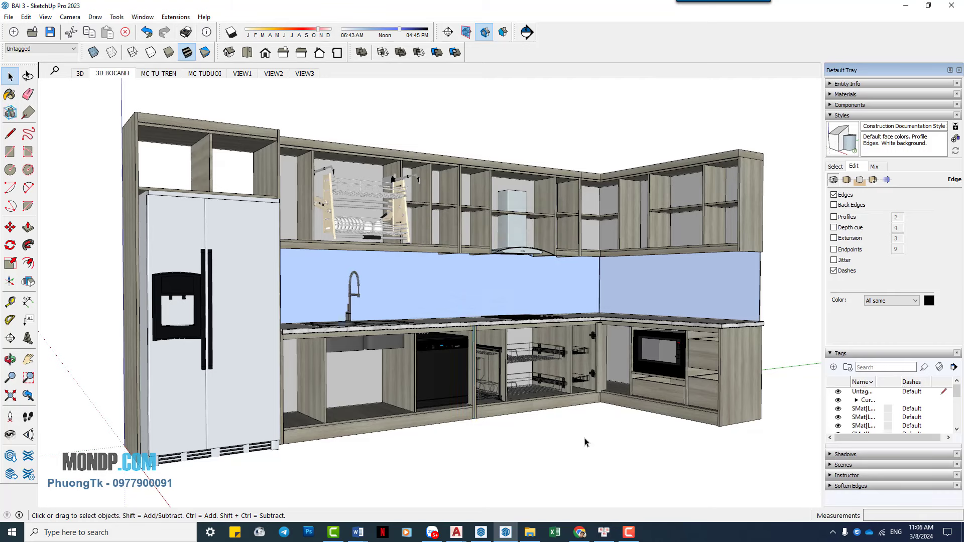
middle_click_drag(499, 335, 441, 291)
scroll(416, 266, "up", 2)
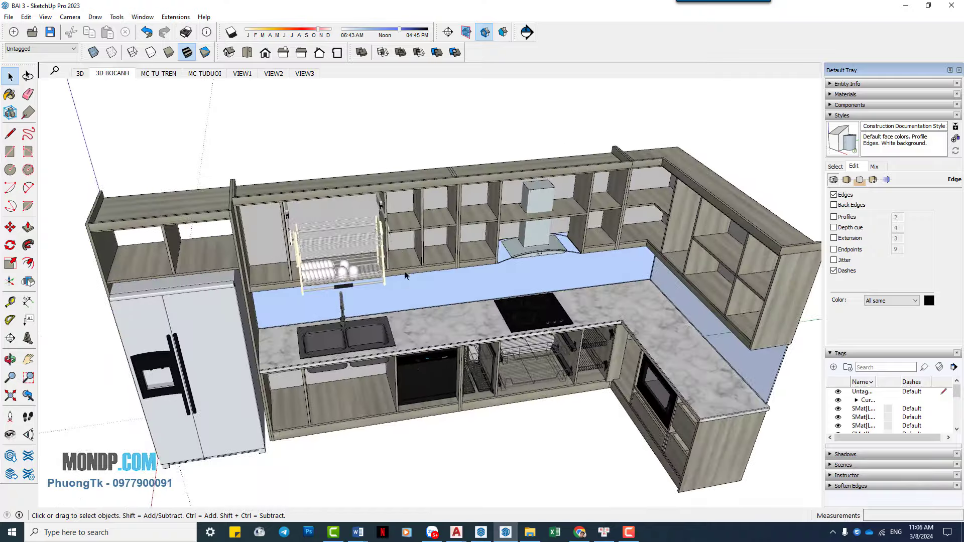
scroll(398, 249, "up", 3)
middle_click_drag(397, 249, 486, 182)
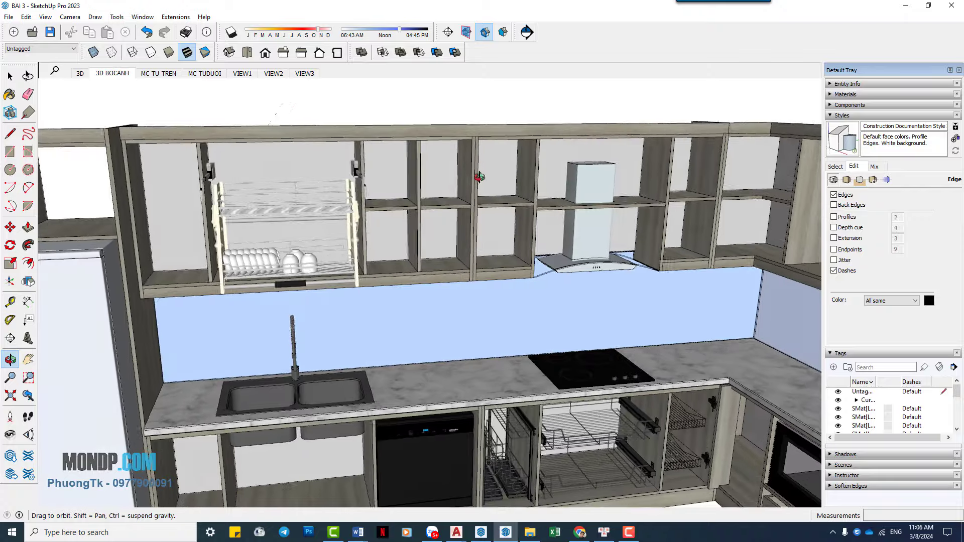
key("space")
scroll(444, 212, "up", 2)
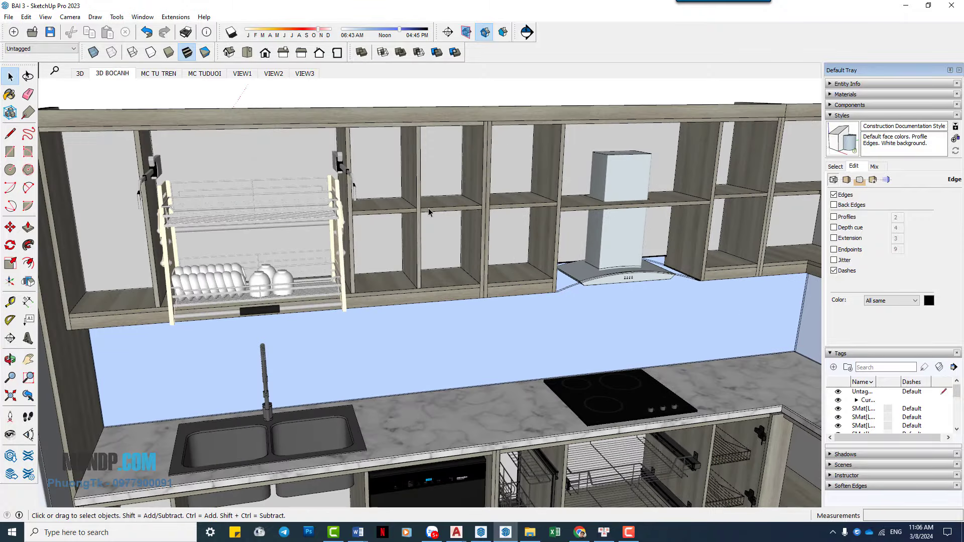
scroll(427, 213, "up", 1)
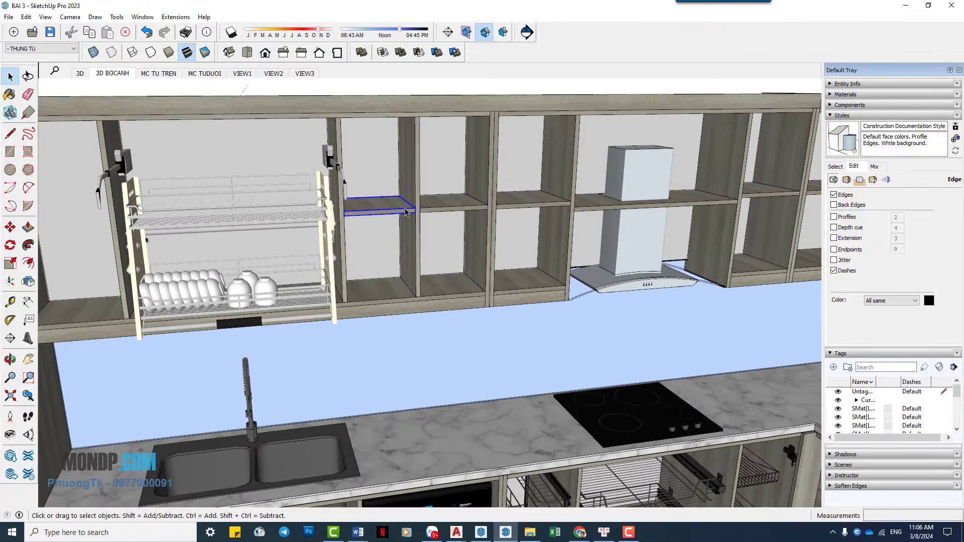
mouse_move(406, 212)
middle_mouse_down()
mouse_move(387, 209)
mouse_move(440, 226)
mouse_move(445, 270)
middle_mouse_up()
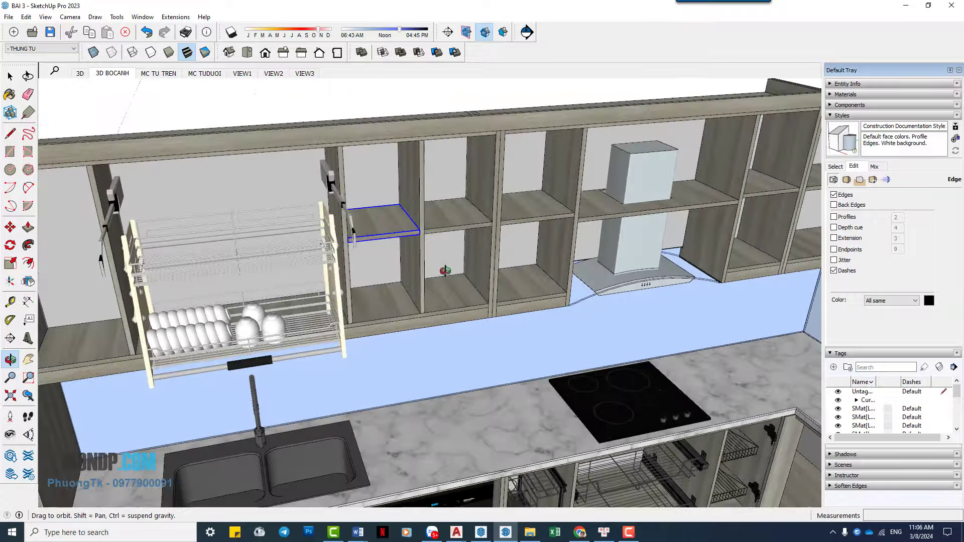
scroll(424, 226, "up", 3)
scroll(441, 254, "up", 2)
scroll(414, 261, "up", 2)
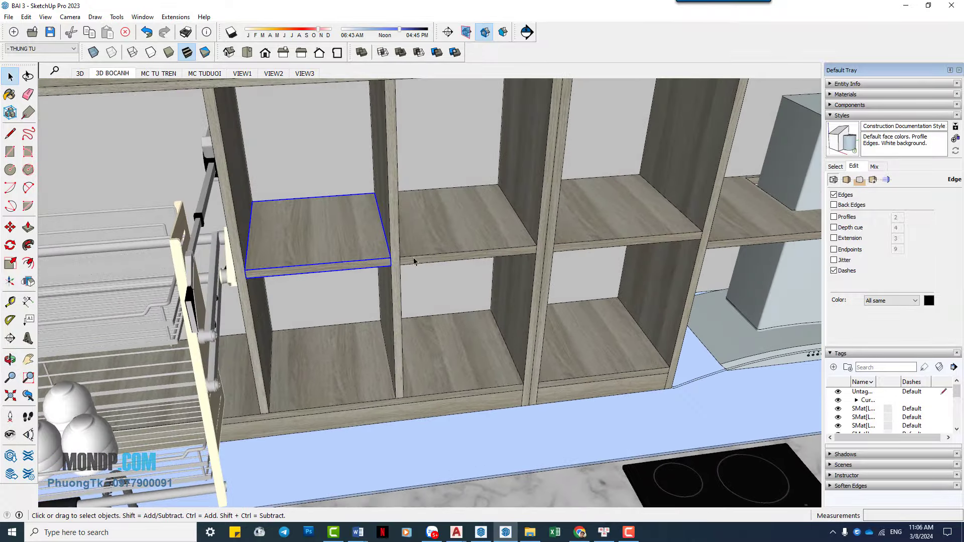
left_click(394, 245)
mouse_move(395, 254)
middle_mouse_down()
mouse_move(404, 209)
mouse_move(415, 215)
mouse_move(395, 195)
middle_mouse_up()
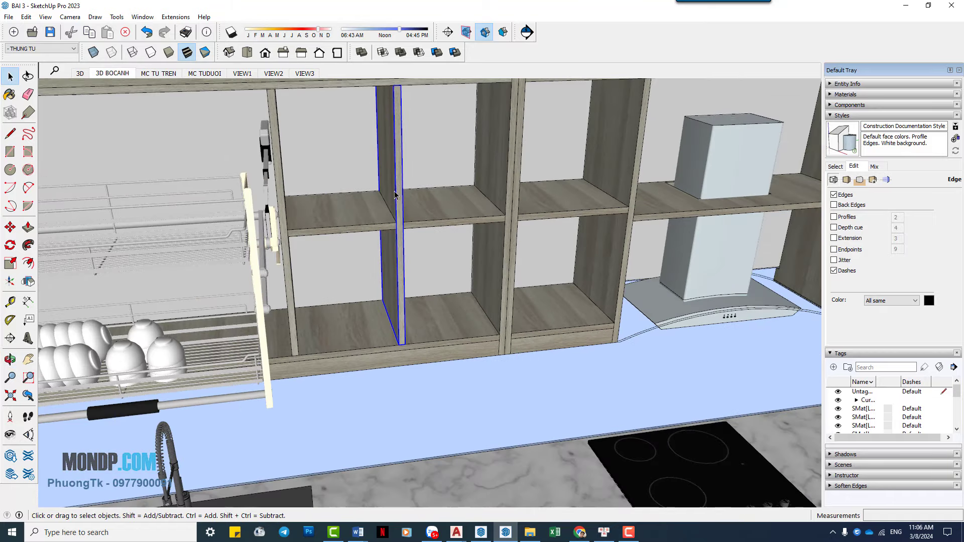
left_click(396, 222)
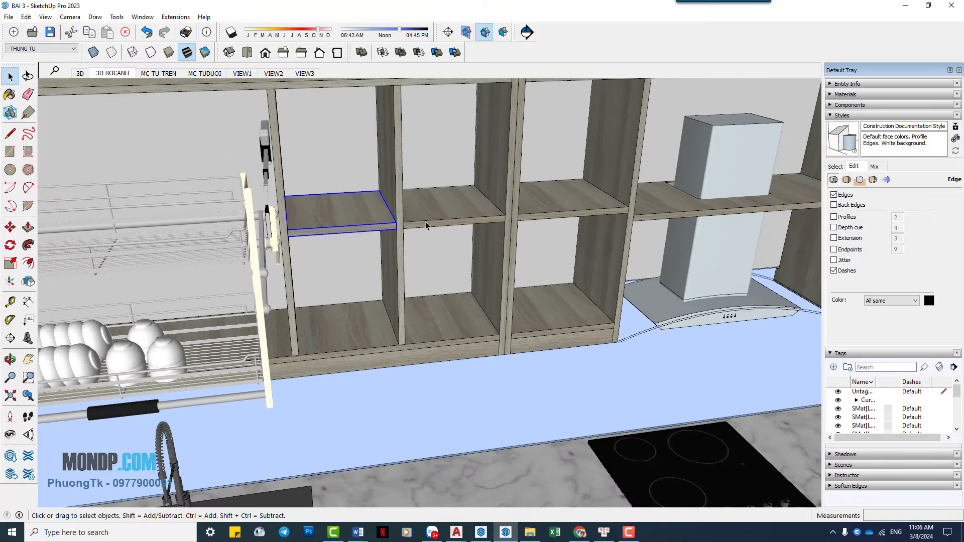
scroll(361, 225, "down", 2)
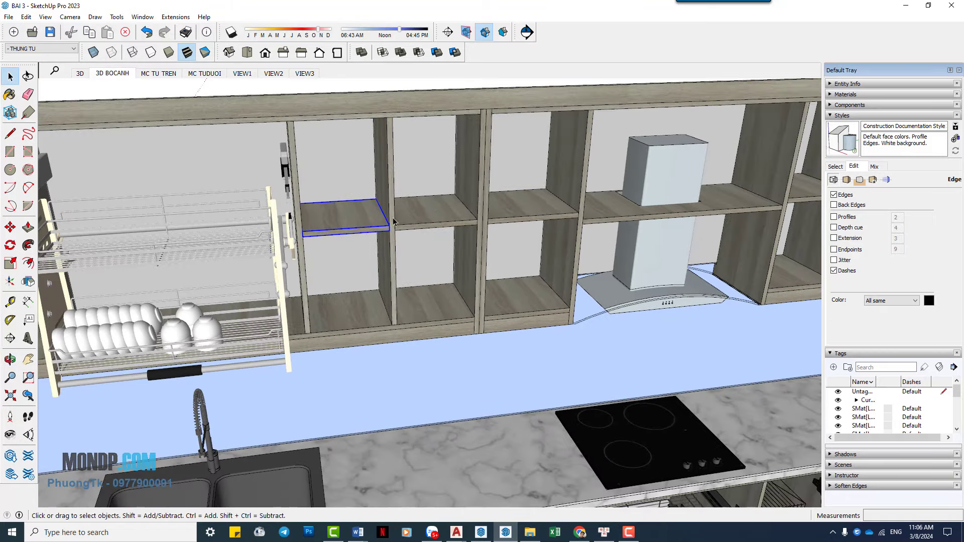
mouse_move(427, 224)
middle_mouse_down()
mouse_move(437, 165)
mouse_move(436, 190)
mouse_move(388, 272)
middle_mouse_up()
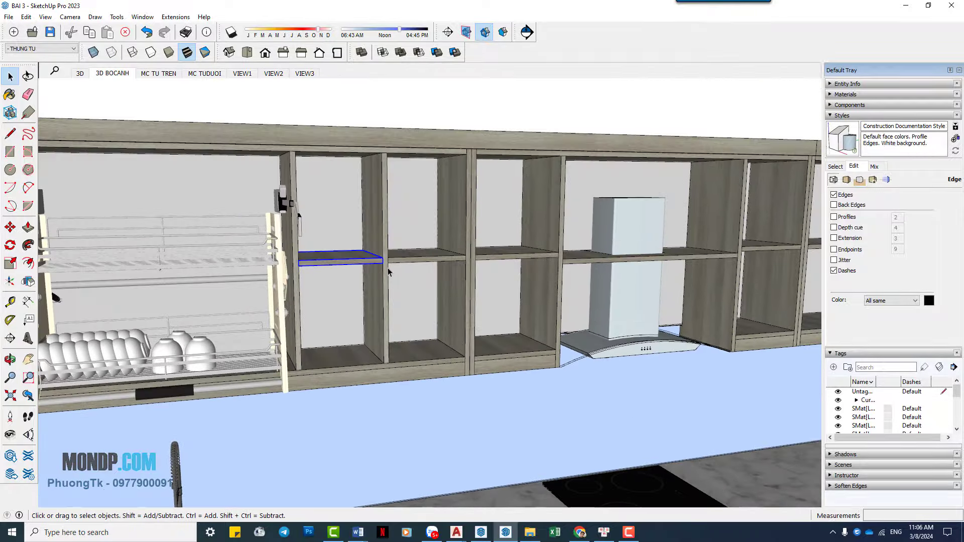
mouse_move(424, 324)
middle_mouse_down()
mouse_move(398, 316)
mouse_move(319, 333)
mouse_move(442, 328)
mouse_move(388, 234)
middle_mouse_up()
left_click(368, 332)
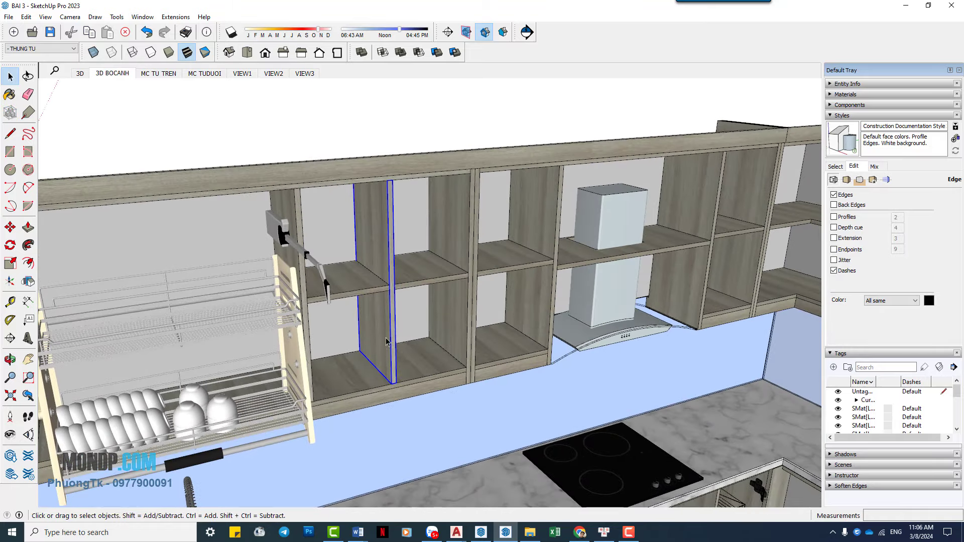
mouse_move(384, 334)
middle_mouse_down()
mouse_move(262, 329)
mouse_move(329, 239)
mouse_move(319, 359)
mouse_move(319, 260)
middle_mouse_up()
scroll(319, 260, "down", 2)
scroll(319, 261, "down", 2)
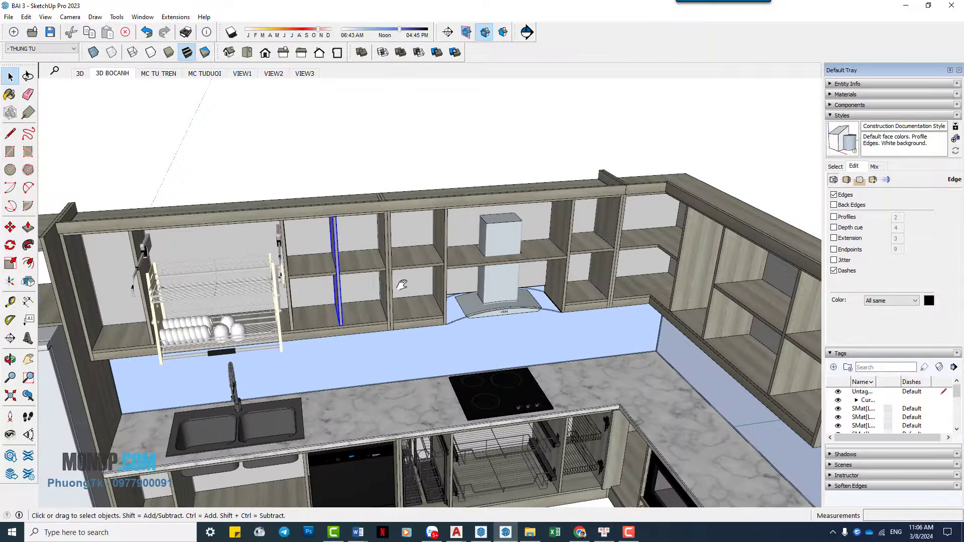
scroll(320, 261, "down", 1)
scroll(320, 260, "up", 1)
scroll(342, 261, "up", 1)
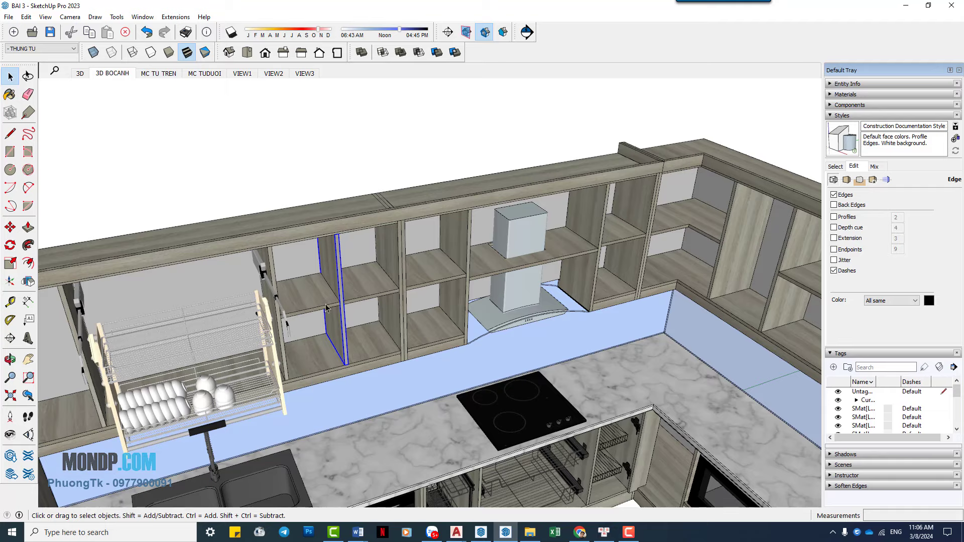
middle_click_drag(326, 308, 255, 254)
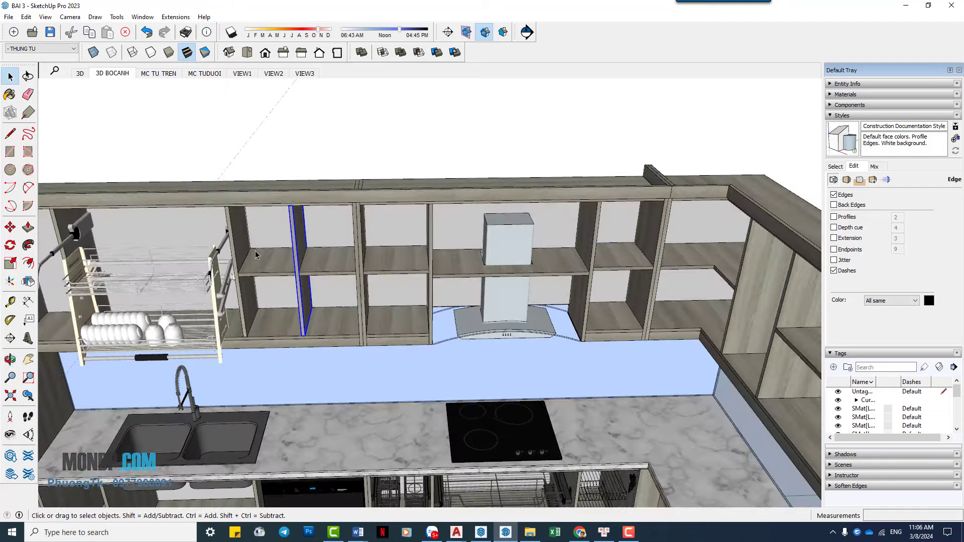
scroll(256, 254, "up", 2)
scroll(290, 265, "up", 2)
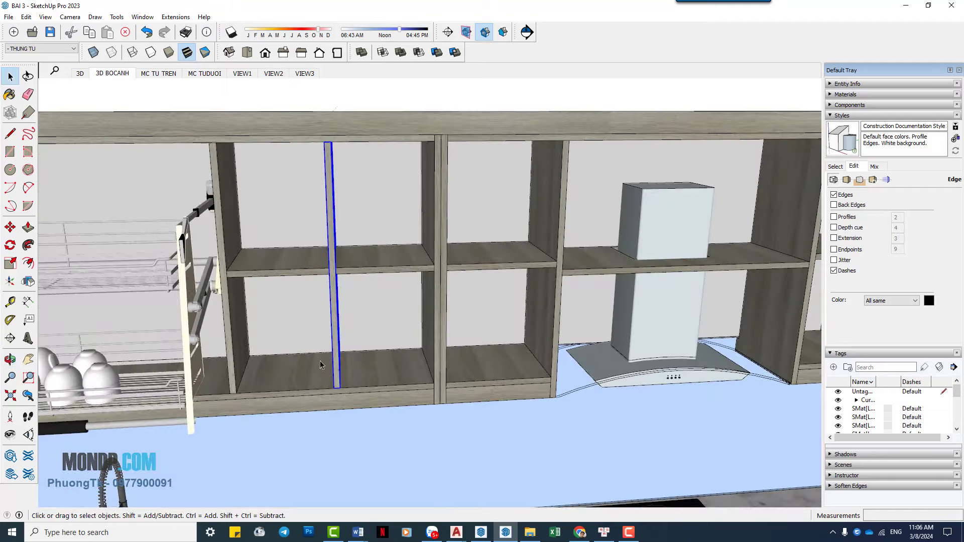
scroll(293, 258, "down", 2)
scroll(302, 256, "down", 2)
middle_click_drag(312, 254, 365, 244)
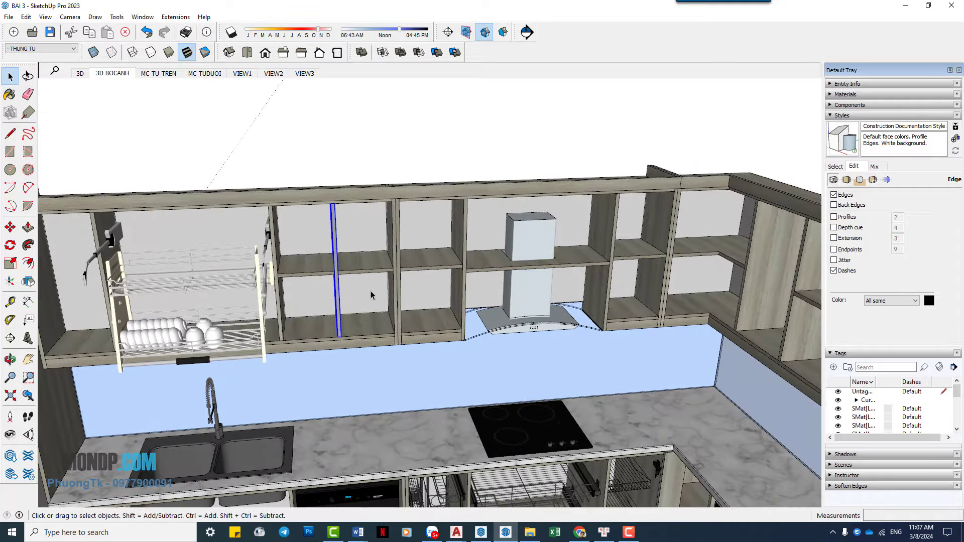
mouse_move(399, 300)
middle_mouse_down()
mouse_move(393, 259)
mouse_move(424, 157)
mouse_move(409, 211)
mouse_move(372, 203)
middle_mouse_up()
left_click(393, 259)
scroll(381, 205, "up", 2)
scroll(402, 221, "up", 2)
Push/pull the range hood chimney's top face up about 150 mm to the upper cabinet tops.
scroll(419, 236, "up", 2)
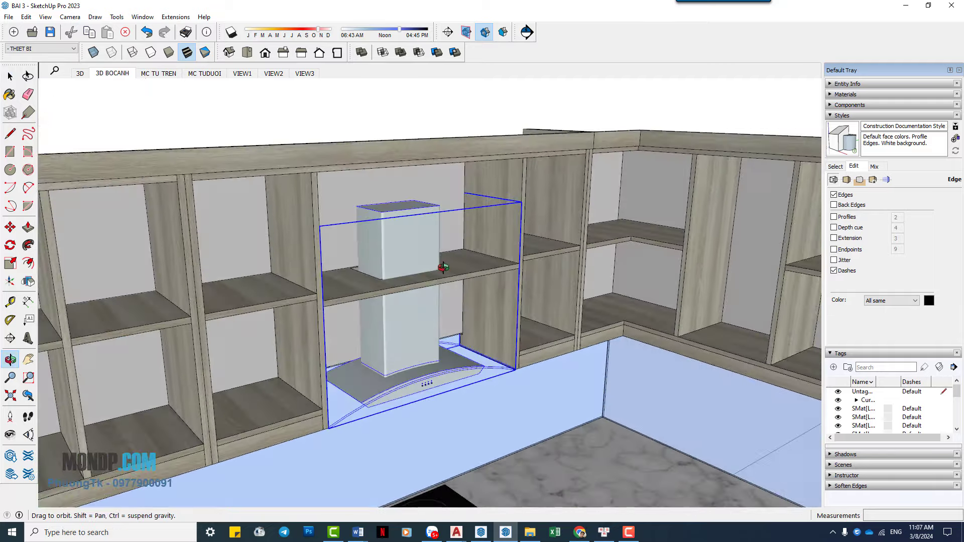
double_click(429, 244)
key("p")
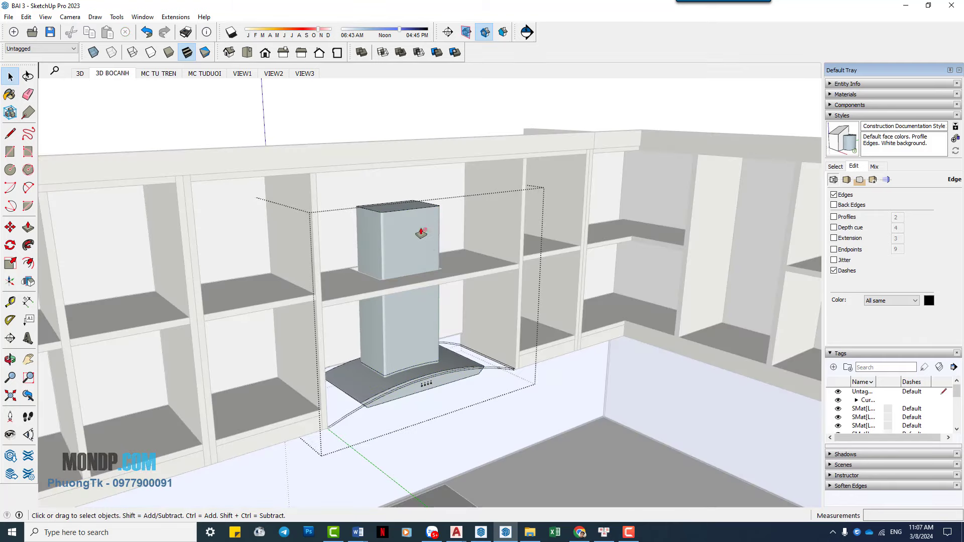
scroll(440, 247, "up", 1)
left_click_drag(394, 208, 344, 161)
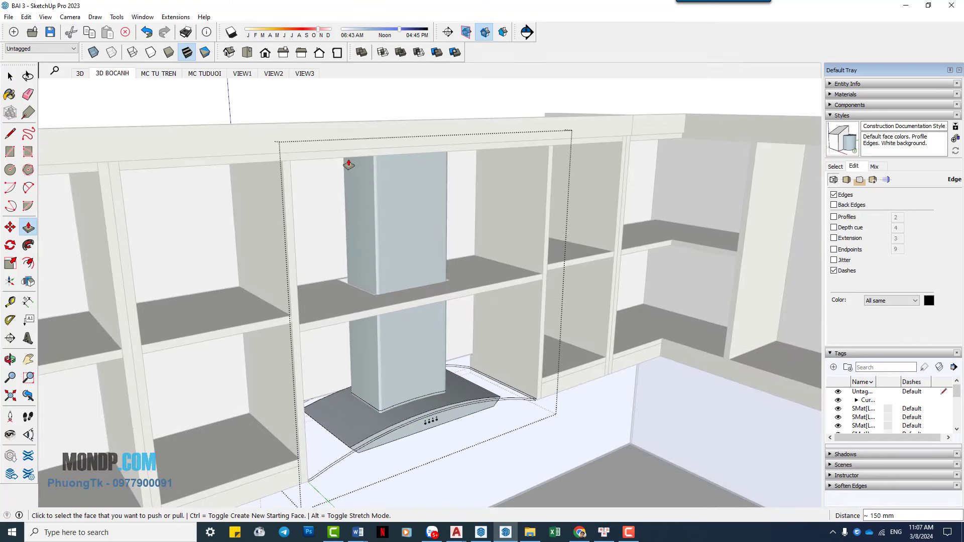
key("space")
key("Escape")
scroll(404, 224, "down", 3)
scroll(381, 226, "down", 2)
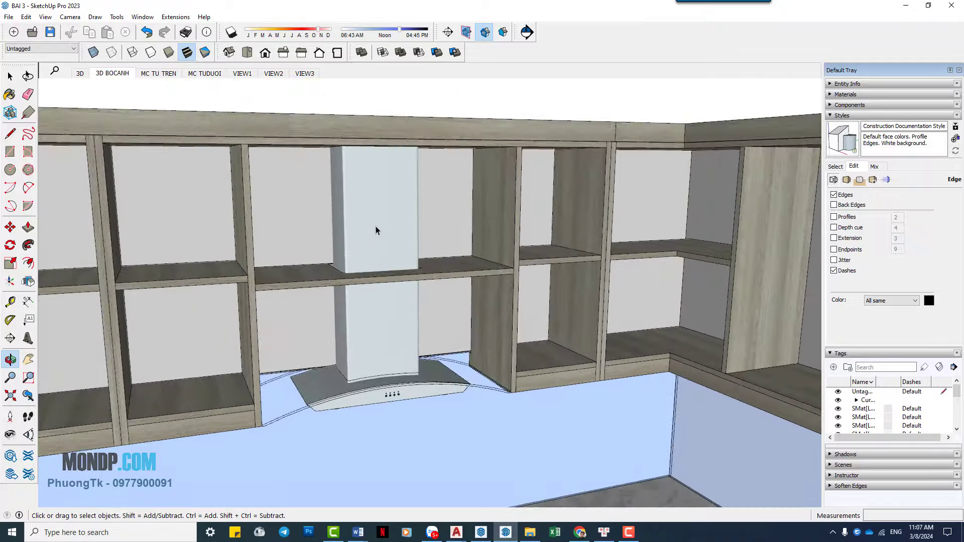
middle_click_drag(375, 226, 378, 278)
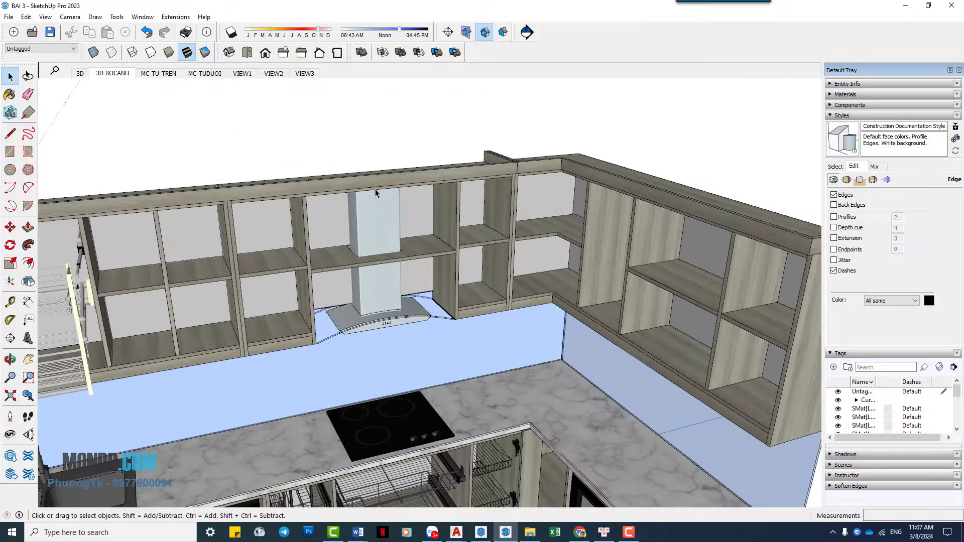
middle_click_drag(375, 193, 444, 238)
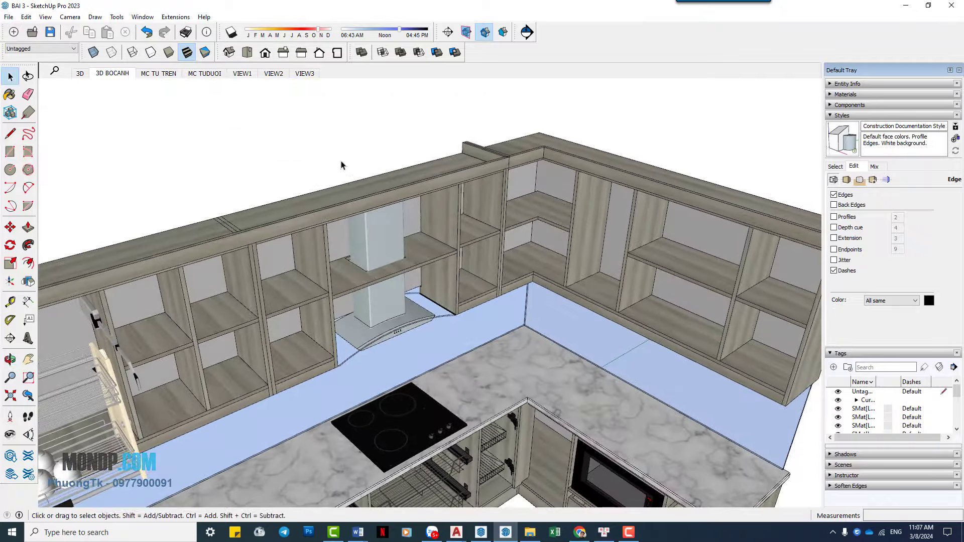
scroll(355, 233, "down", 2)
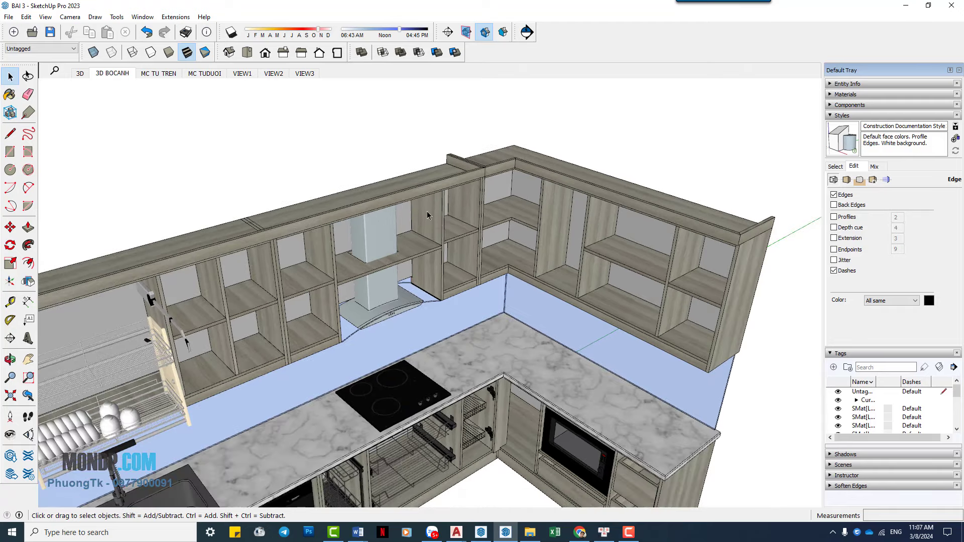
scroll(432, 226, "up", 1)
scroll(441, 246, "up", 1)
scroll(454, 267, "up", 2)
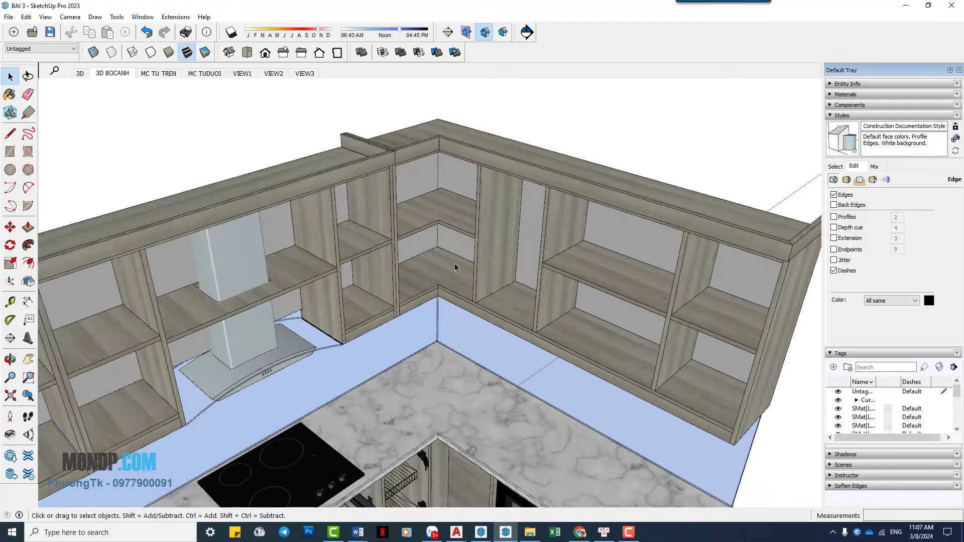
mouse_move(454, 267)
middle_mouse_down()
mouse_move(333, 273)
mouse_move(329, 285)
mouse_move(369, 283)
middle_mouse_up()
scroll(452, 261, "up", 2)
scroll(416, 149, "up", 1)
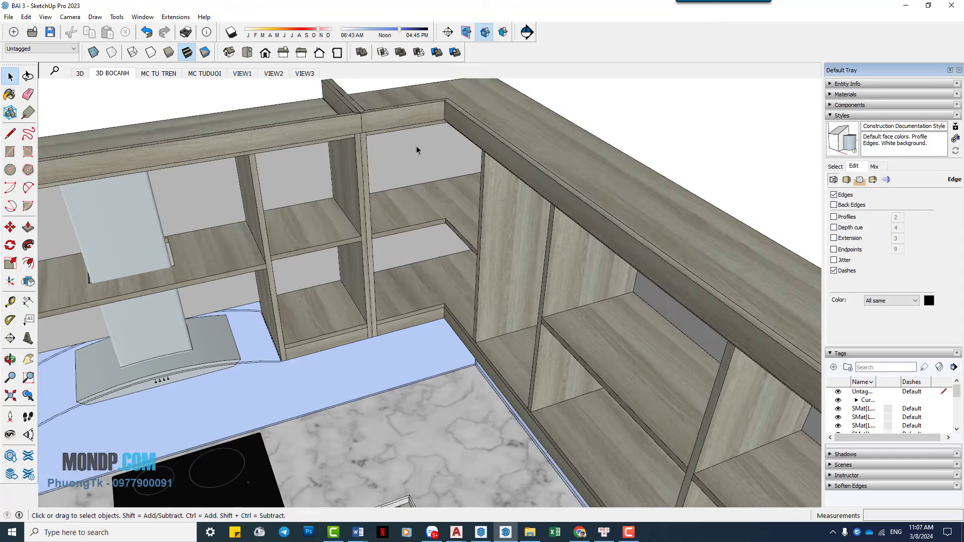
mouse_move(453, 106)
middle_mouse_down()
mouse_move(499, 215)
mouse_move(577, 223)
mouse_move(577, 290)
mouse_move(499, 252)
mouse_move(538, 168)
mouse_move(539, 194)
middle_mouse_up()
scroll(539, 194, "down", 5)
mouse_move(537, 255)
middle_mouse_down()
mouse_move(385, 148)
mouse_move(442, 204)
mouse_move(593, 299)
middle_mouse_up()
scroll(386, 148, "up", 3)
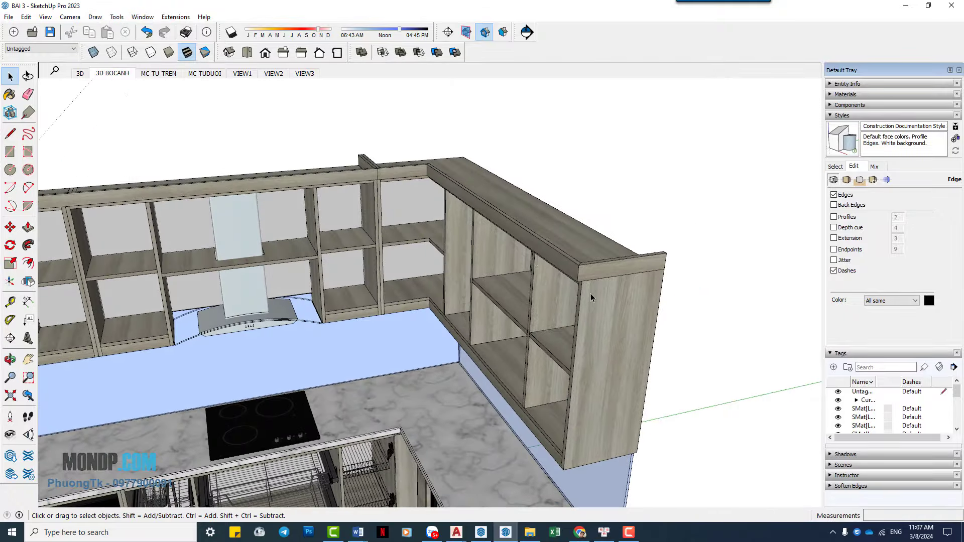
left_click(593, 298)
left_click(381, 209)
middle_click_drag(381, 209, 510, 291)
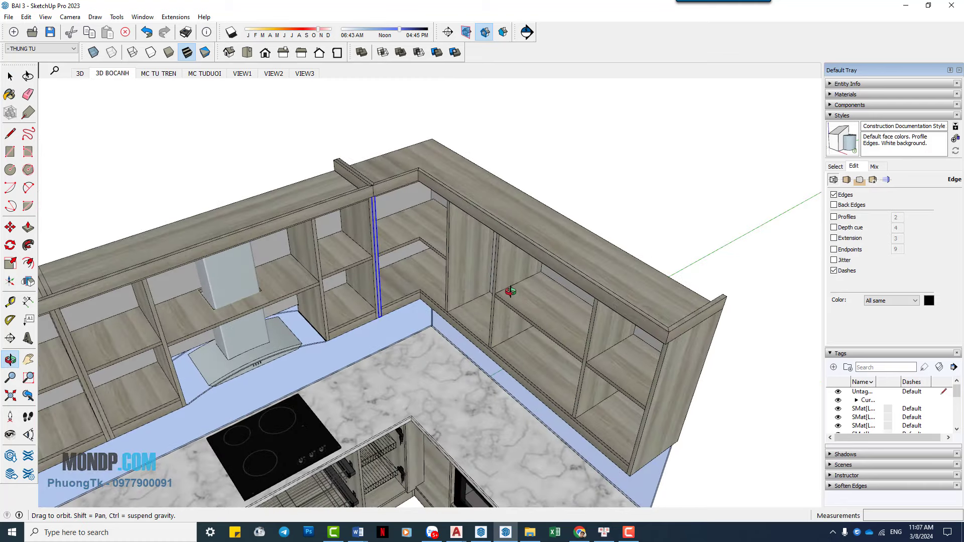
key("space")
left_click(577, 178)
mouse_move(576, 179)
middle_mouse_down()
mouse_move(405, 258)
mouse_move(499, 242)
middle_mouse_up()
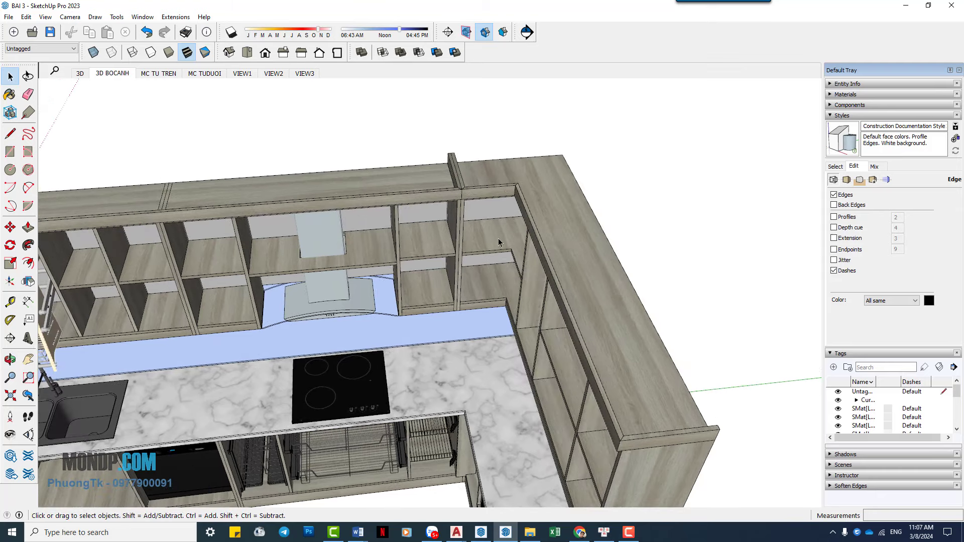
middle_click_drag(518, 284, 530, 233)
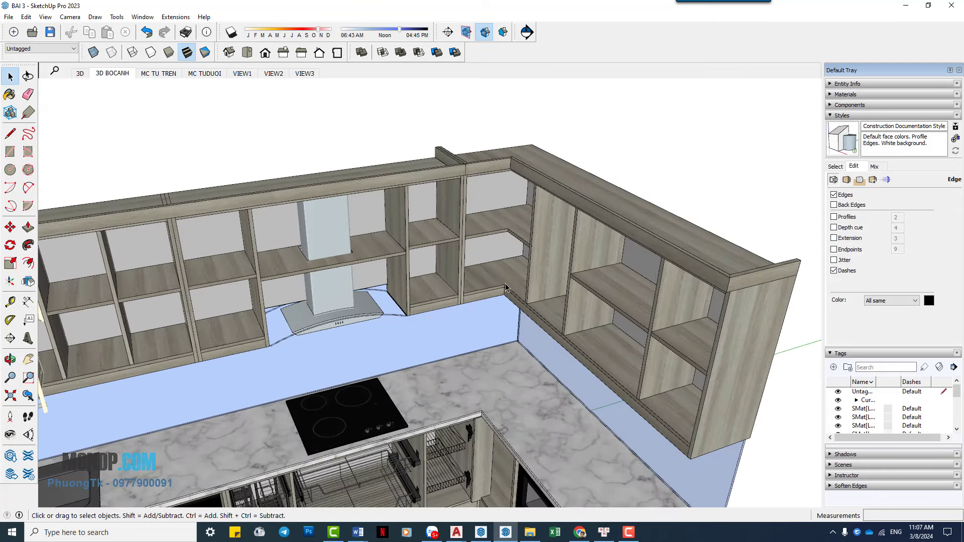
scroll(514, 223, "up", 3)
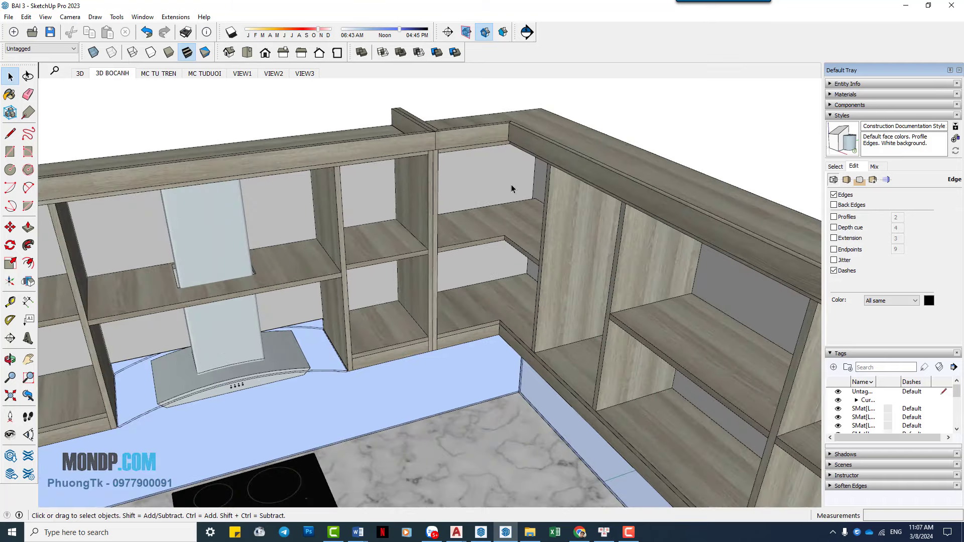
mouse_move(485, 261)
middle_mouse_down()
mouse_move(617, 215)
mouse_move(544, 225)
middle_mouse_up()
scroll(480, 226, "up", 2)
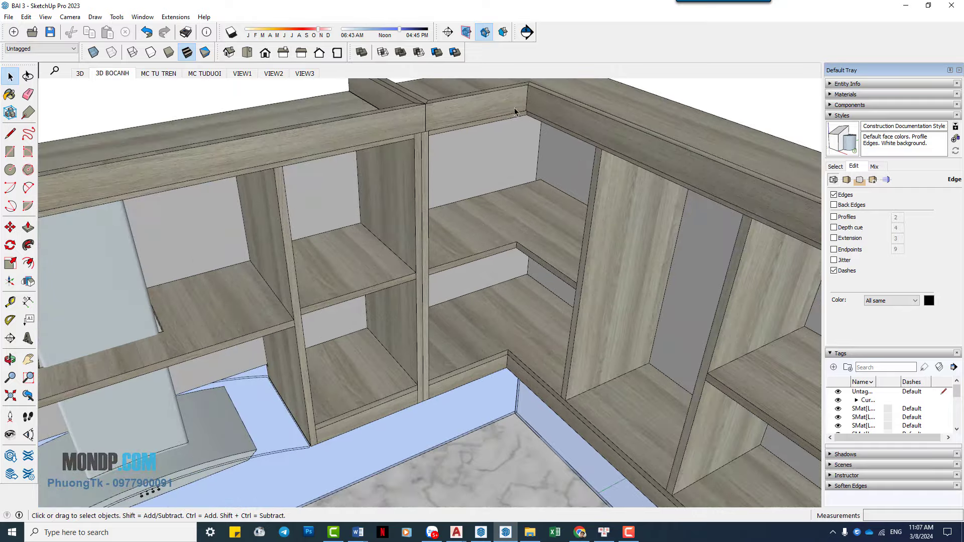
scroll(524, 229, "down", 3)
scroll(508, 260, "down", 3)
scroll(438, 231, "down", 2)
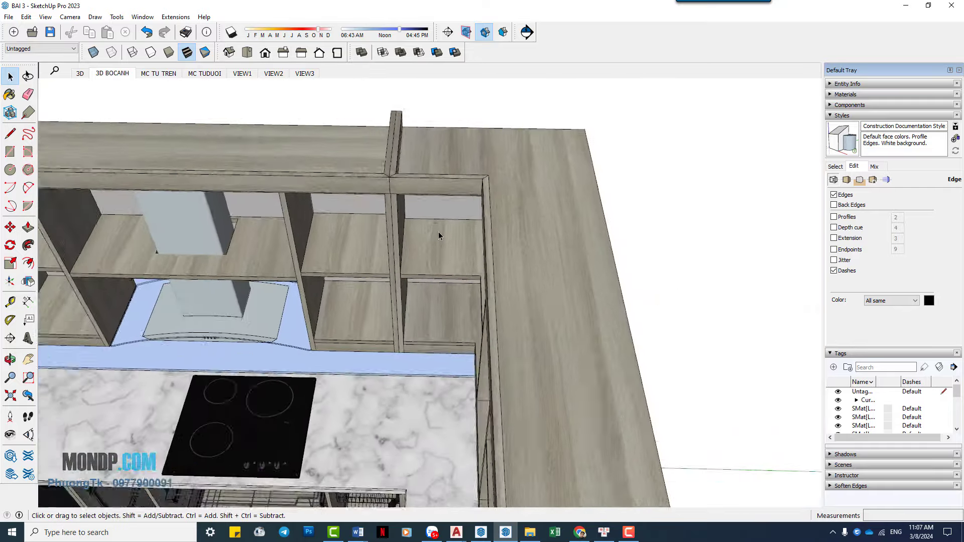
scroll(445, 273, "down", 2)
middle_click_drag(445, 274, 473, 193)
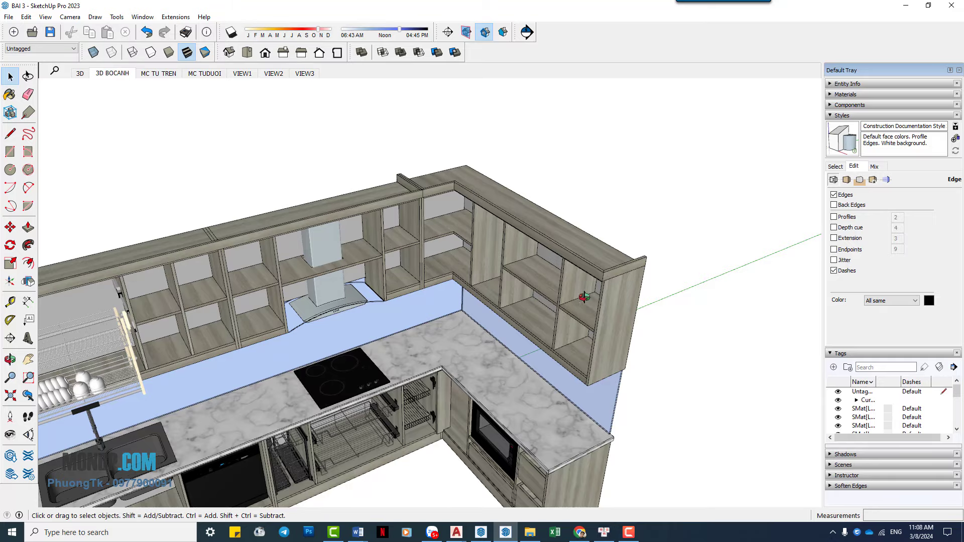
middle_click_drag(585, 297, 581, 326)
mouse_move(519, 353)
middle_mouse_down()
mouse_move(527, 230)
mouse_move(400, 318)
mouse_move(478, 305)
mouse_move(517, 367)
mouse_move(602, 339)
middle_mouse_up()
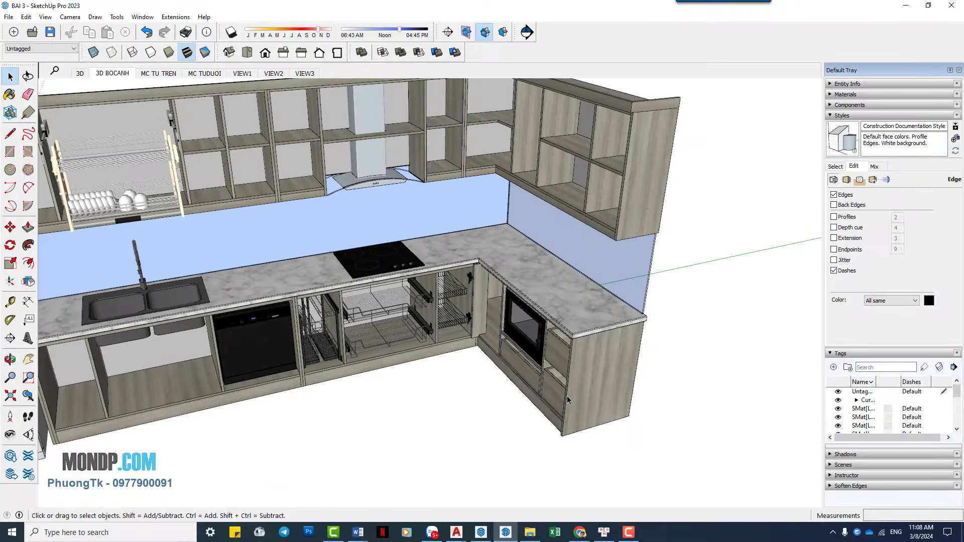
mouse_move(577, 278)
middle_mouse_down()
mouse_move(564, 267)
mouse_move(548, 274)
mouse_move(517, 209)
middle_mouse_up()
middle_click_drag(533, 279, 559, 290)
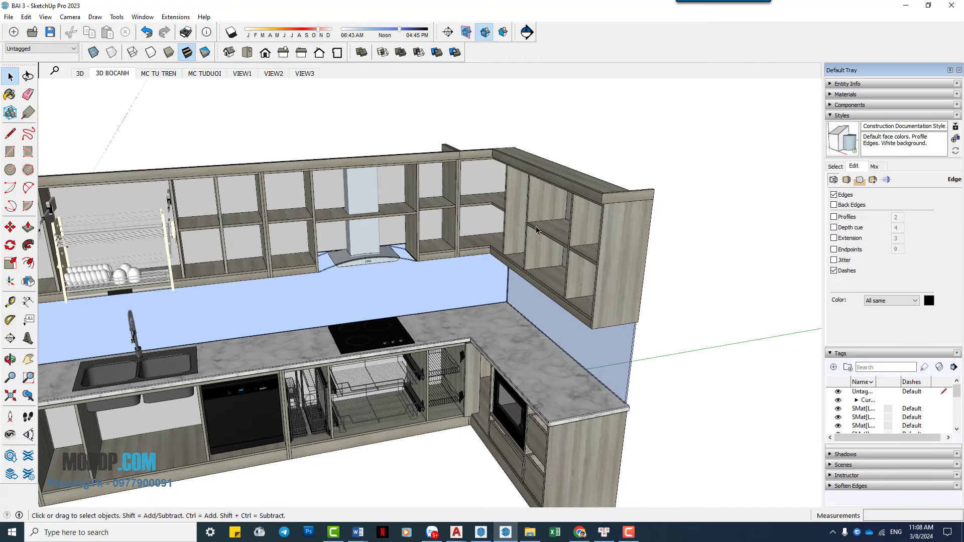
scroll(522, 187, "up", 1)
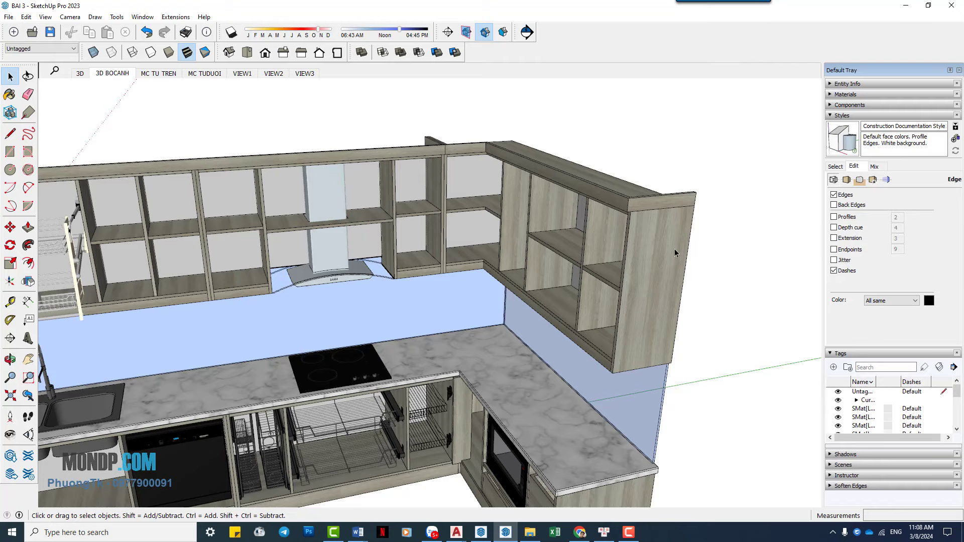
scroll(625, 205, "up", 1)
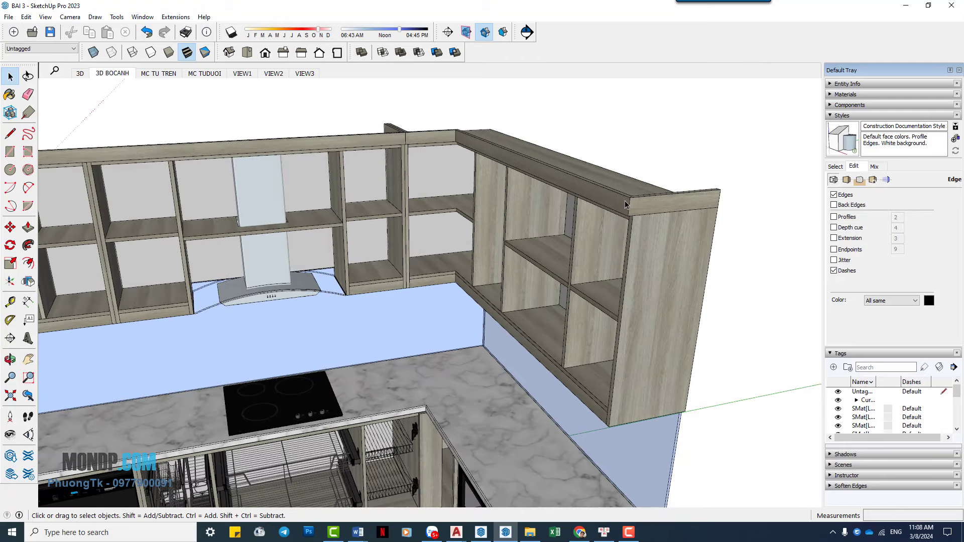
mouse_move(597, 196)
middle_mouse_down()
mouse_move(512, 244)
mouse_move(487, 222)
middle_mouse_up()
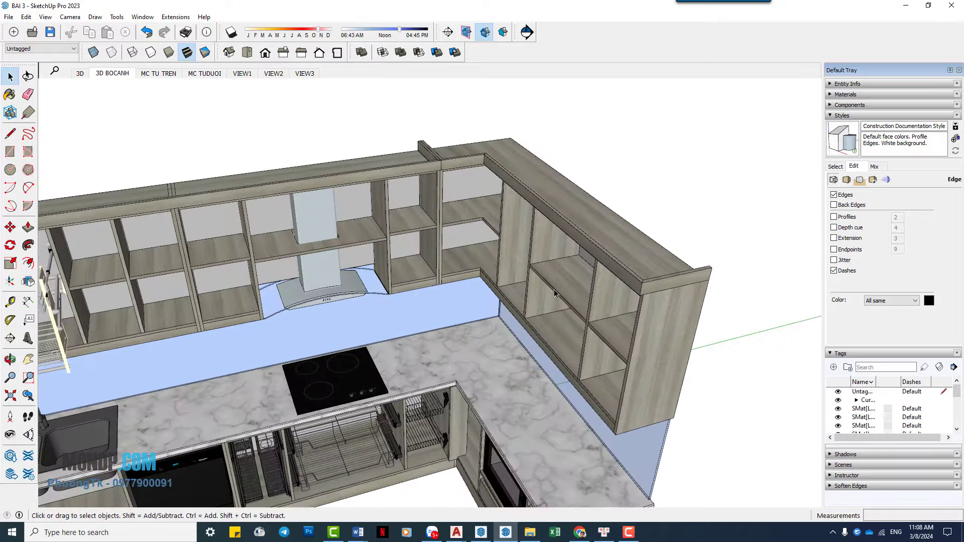
mouse_move(612, 266)
middle_mouse_down()
mouse_move(554, 188)
mouse_move(599, 263)
mouse_move(616, 252)
middle_mouse_up()
scroll(467, 215, "up", 3)
middle_click_drag(467, 215, 431, 188)
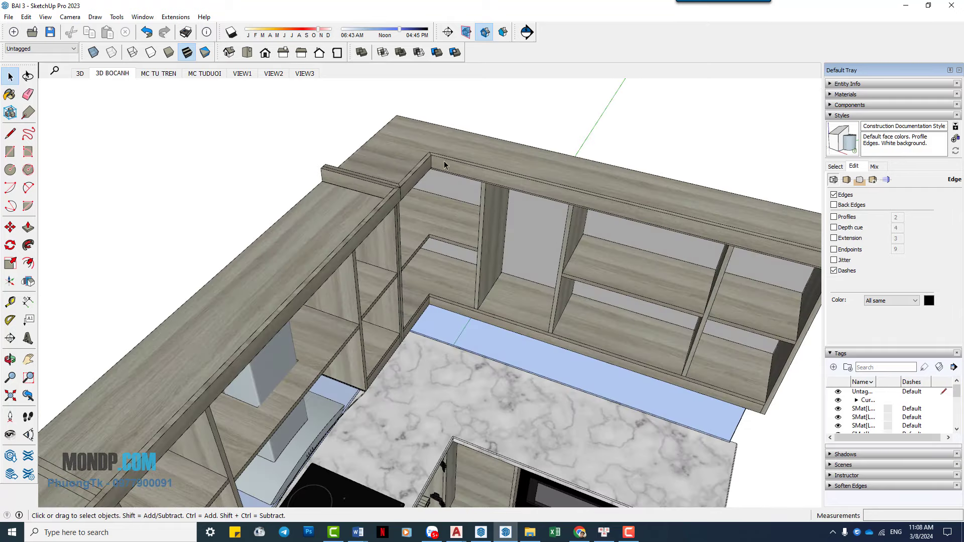
scroll(501, 231, "down", 2)
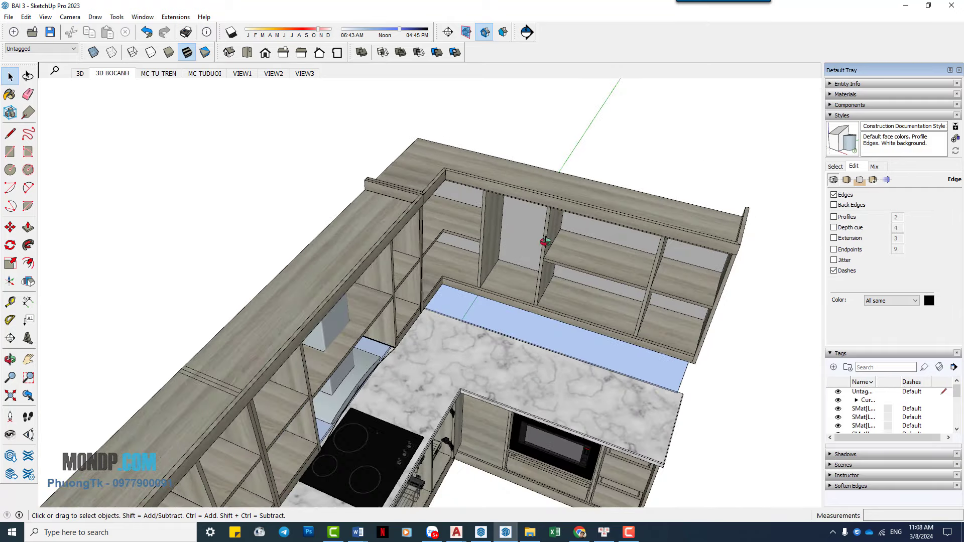
middle_click_drag(546, 241, 523, 220)
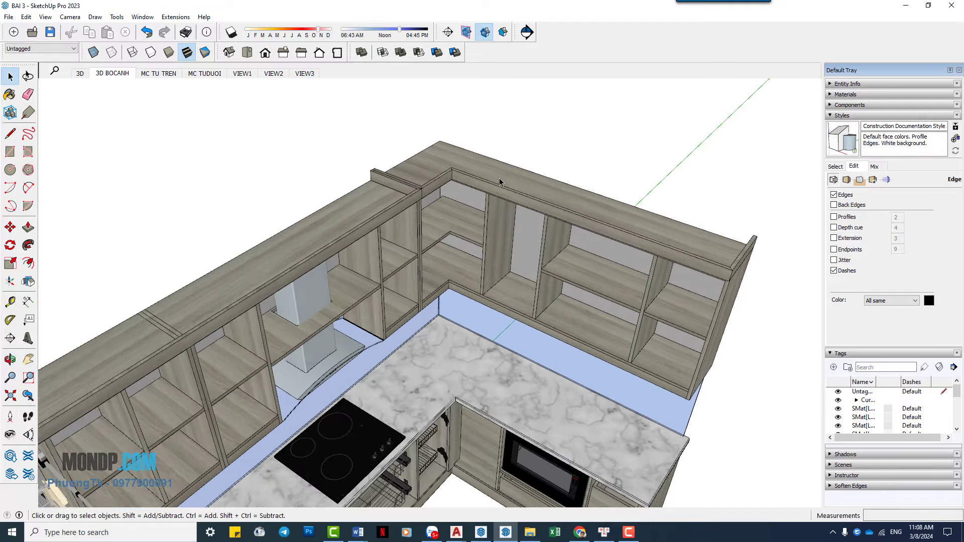
mouse_move(504, 309)
middle_mouse_down()
mouse_move(437, 273)
mouse_move(460, 246)
mouse_move(524, 323)
middle_mouse_up()
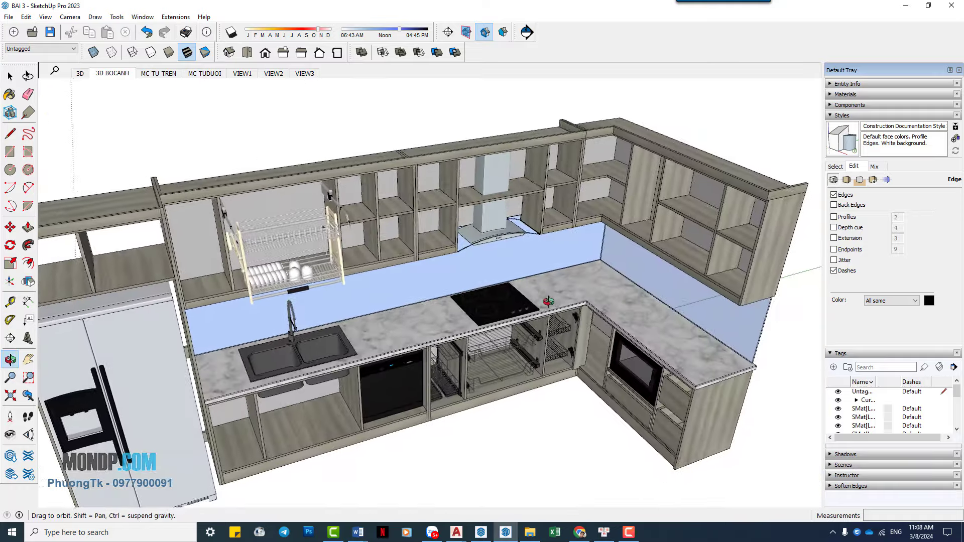
mouse_move(524, 321)
middle_mouse_down()
mouse_move(468, 317)
mouse_move(675, 345)
mouse_move(527, 349)
middle_mouse_up()
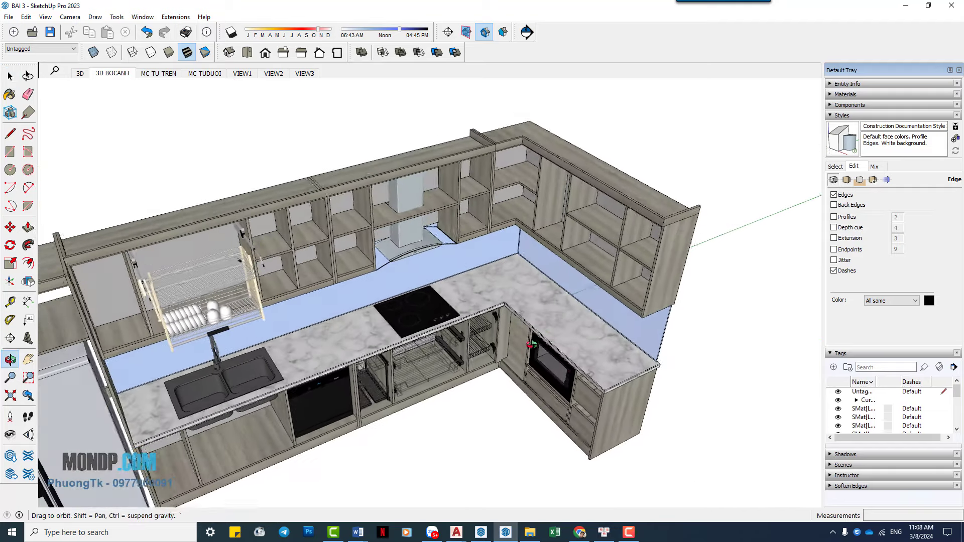
scroll(578, 336, "down", 2)
scroll(608, 251, "down", 2)
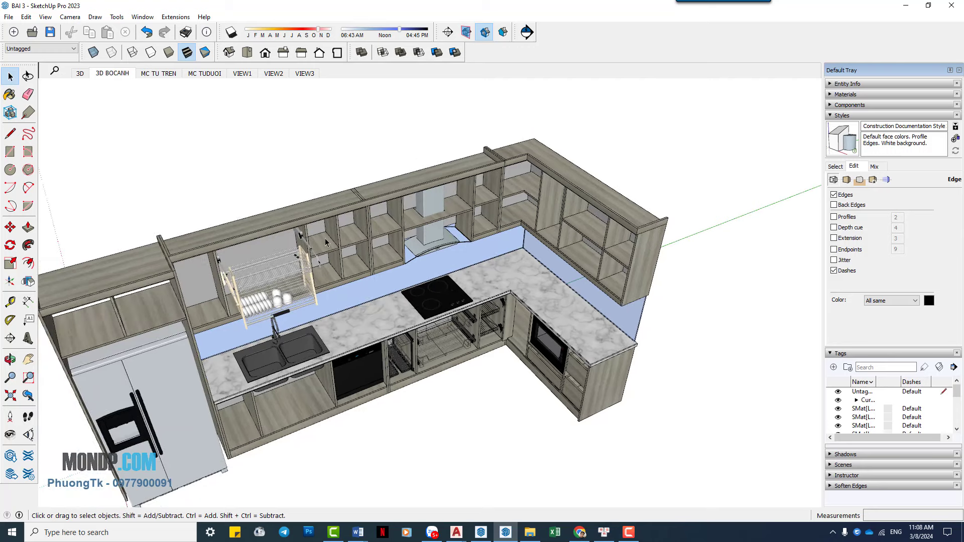
middle_click_drag(324, 238, 376, 267)
scroll(361, 260, "up", 2)
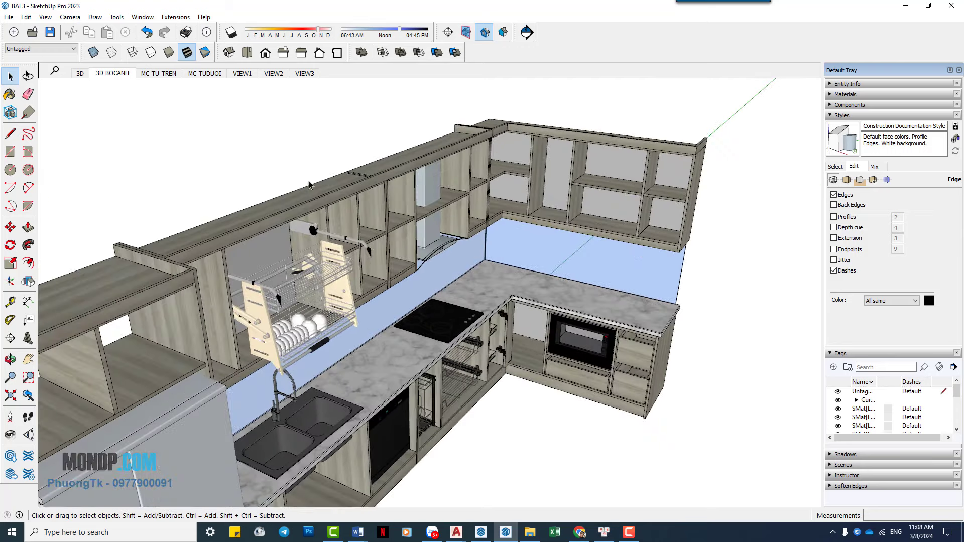
Inspect the long rod in the MC TU TREN plan by orbiting it into 3D.
left_click(148, 74)
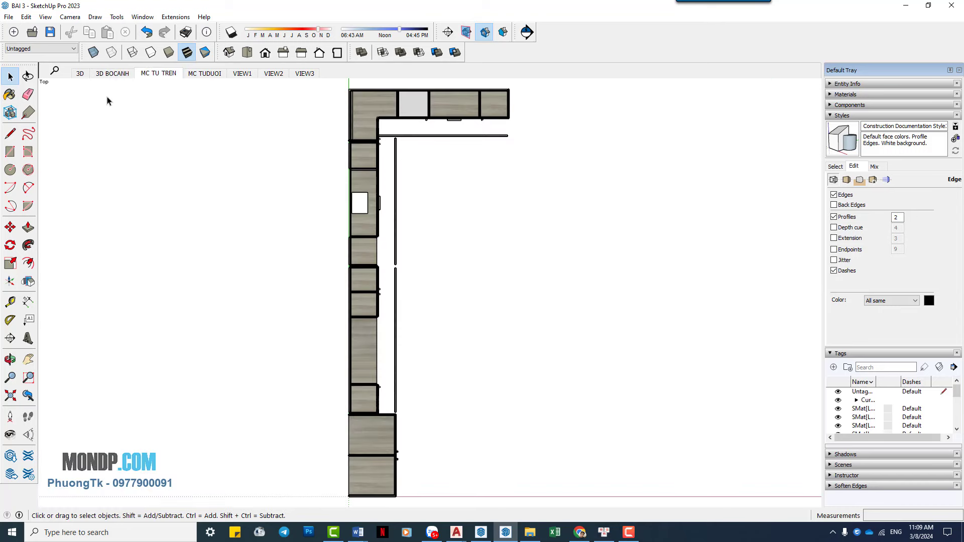
left_click(81, 74)
left_click(104, 75)
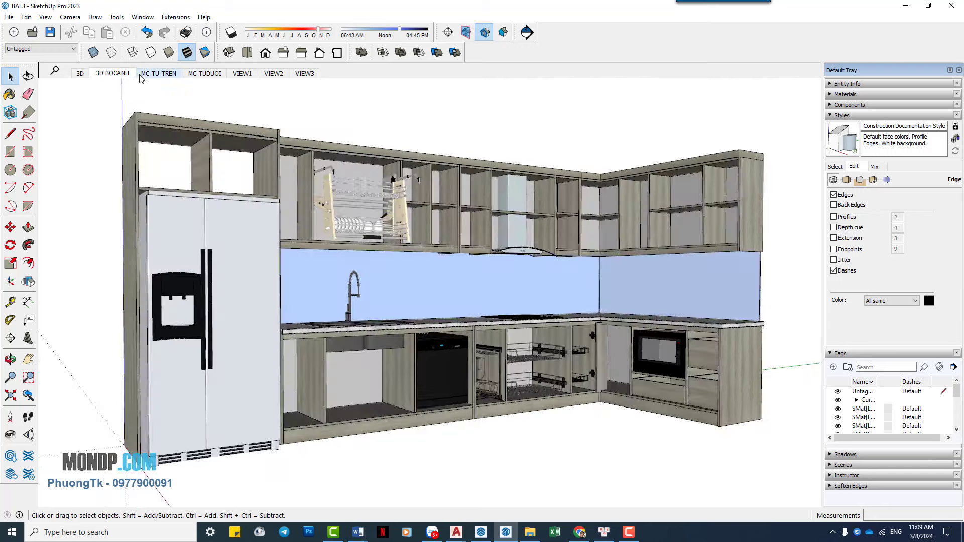
left_click(157, 74)
left_click(396, 152)
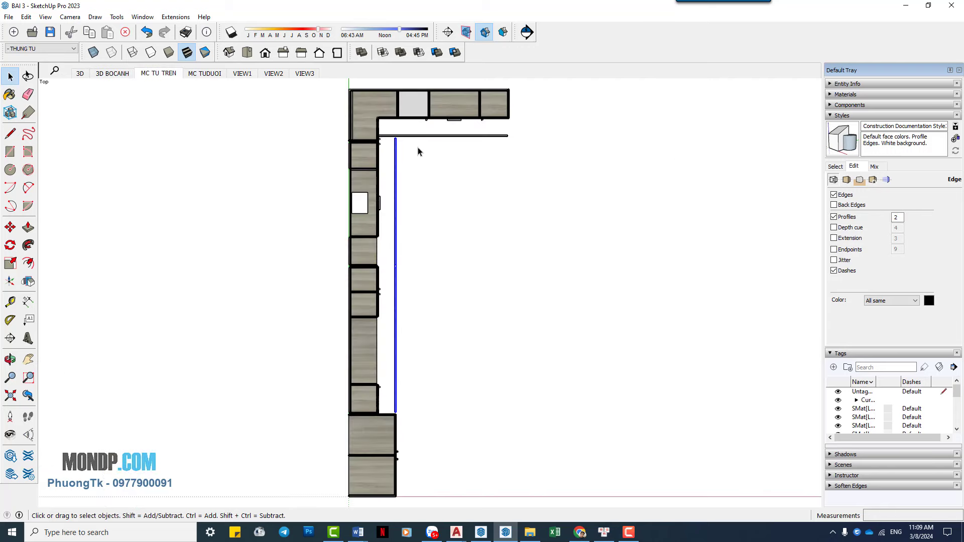
mouse_move(418, 151)
middle_mouse_down()
mouse_move(396, 312)
mouse_move(475, 363)
middle_mouse_up()
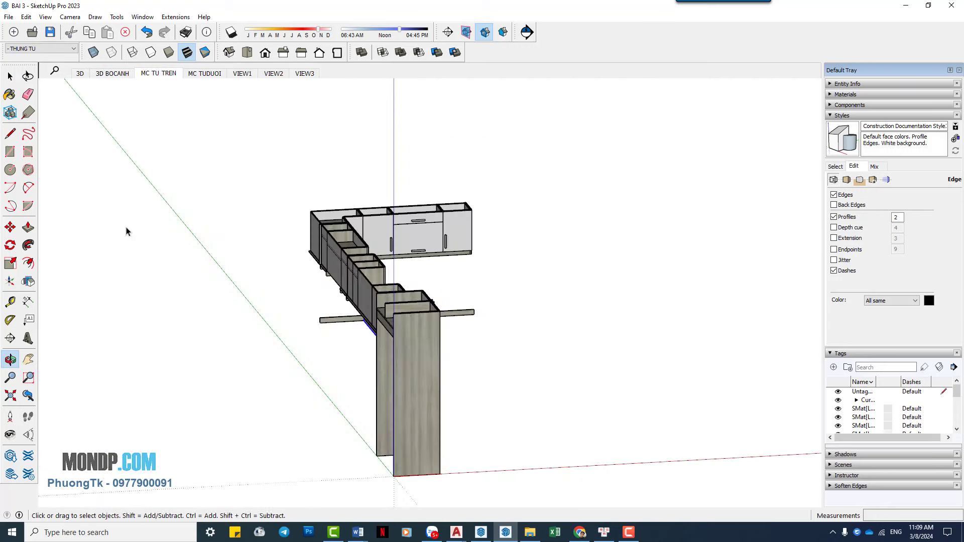
left_click(457, 350)
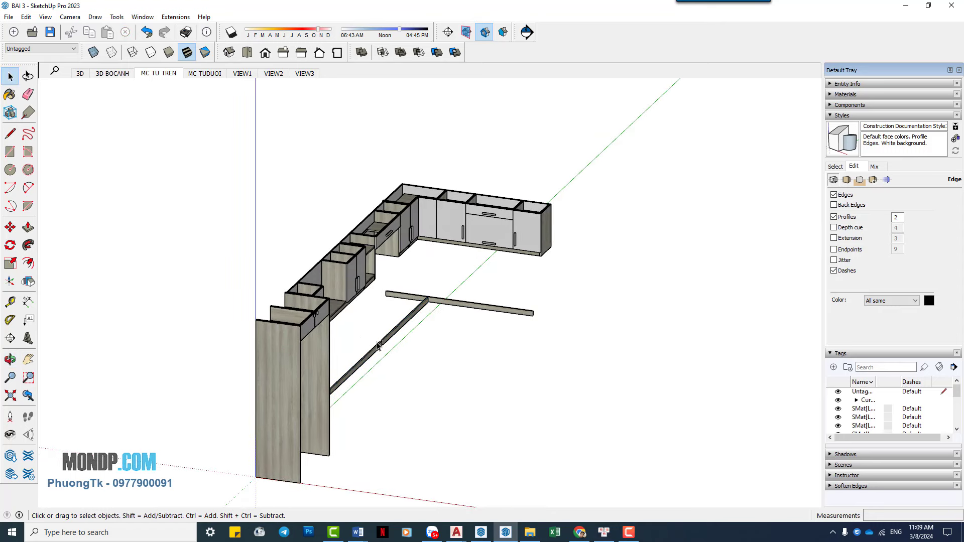
middle_click_drag(377, 346, 167, 190)
left_click(158, 73)
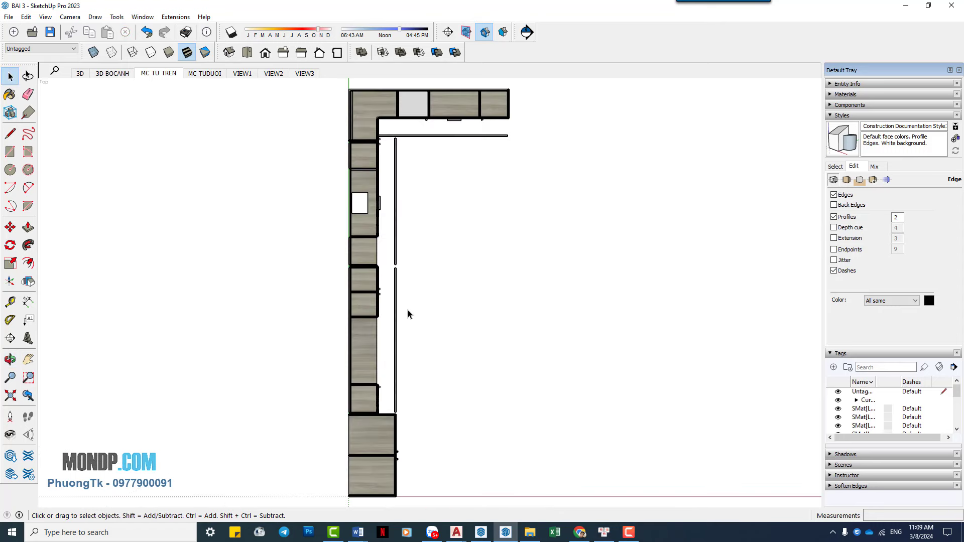
Hide the L-shaped rod and update the MC TU TREN scene.
left_click(393, 168)
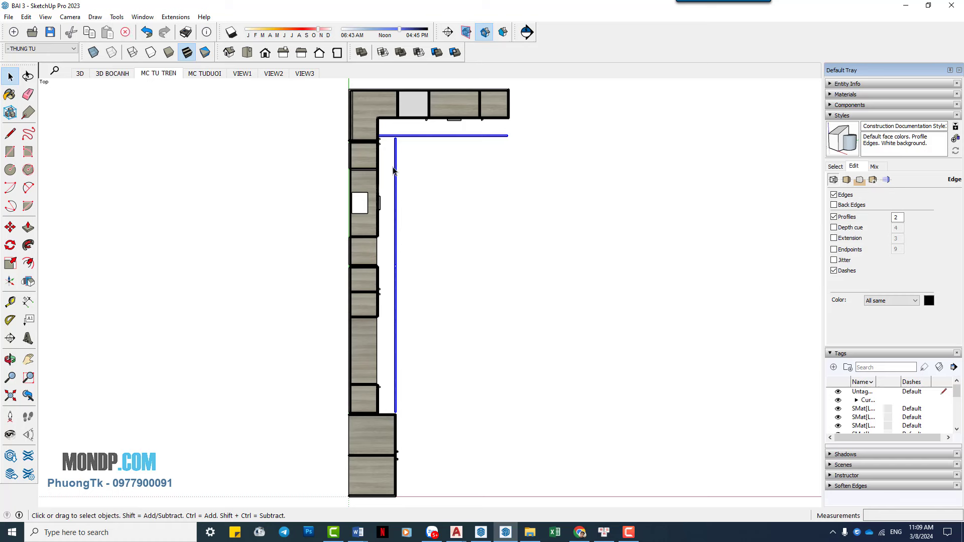
right_click(394, 166)
left_click(416, 194)
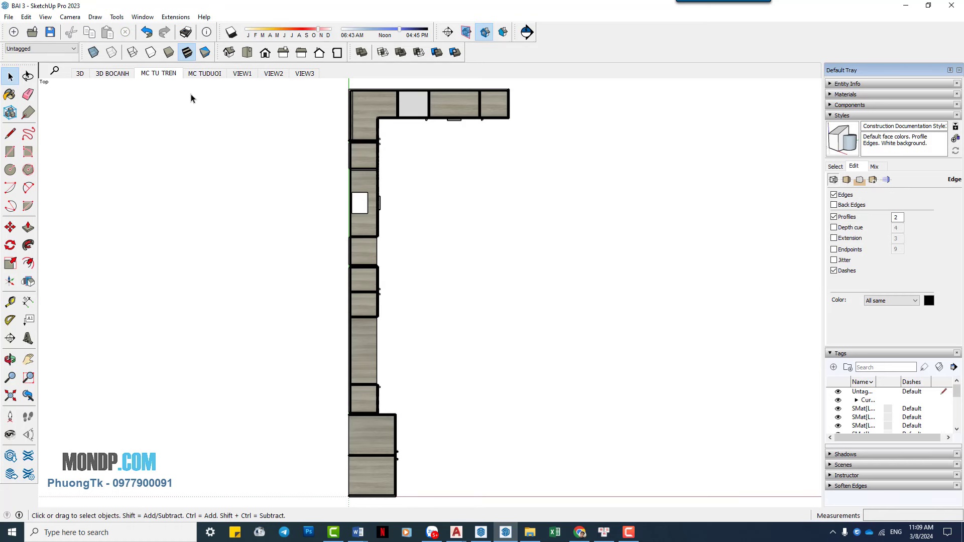
right_click(167, 75)
left_click(216, 134)
left_click(198, 74)
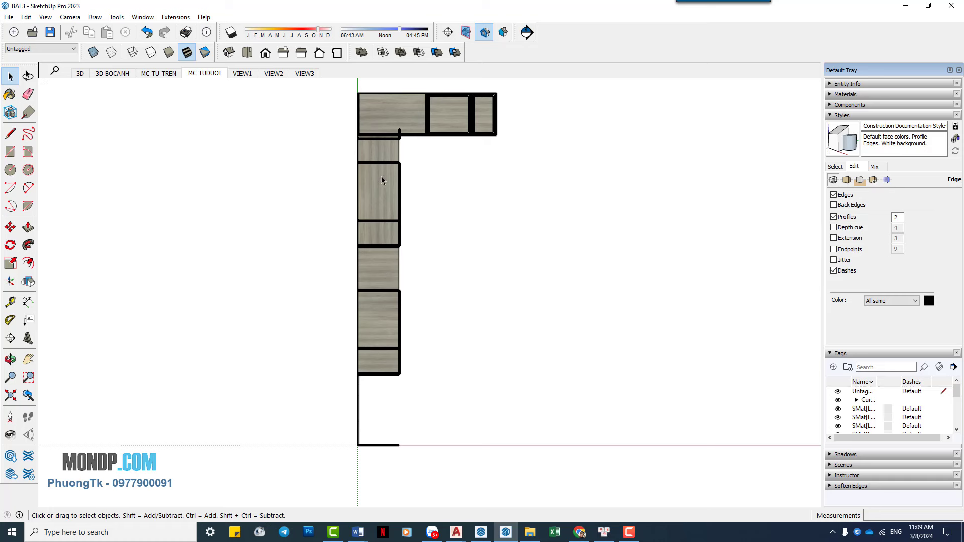
Turn off thick Profiles edges in the current style.
right_click(378, 195)
left_click(511, 166)
left_click(834, 217)
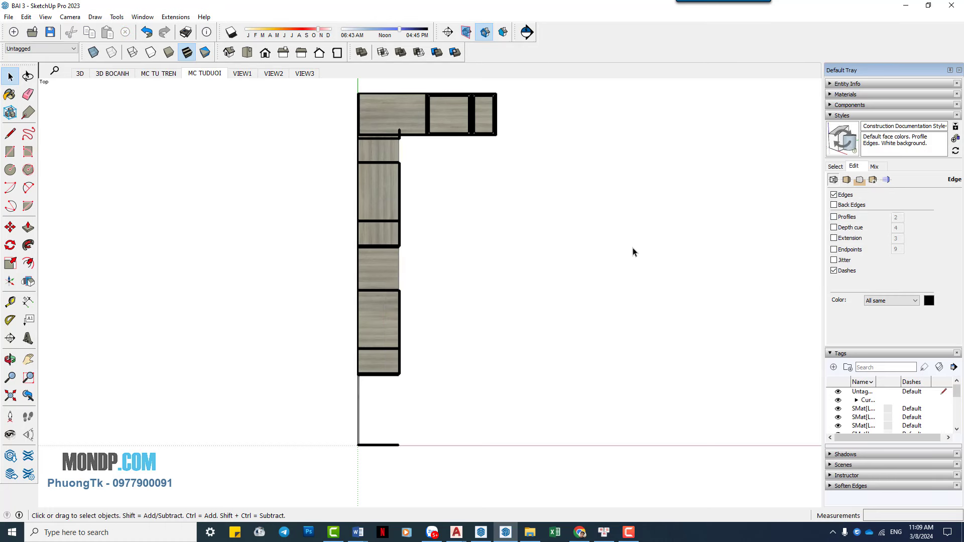
Update the MC TUDUOI scene with the thin-edge style, then return to the 3D scene.
right_click(201, 76)
left_click(236, 119)
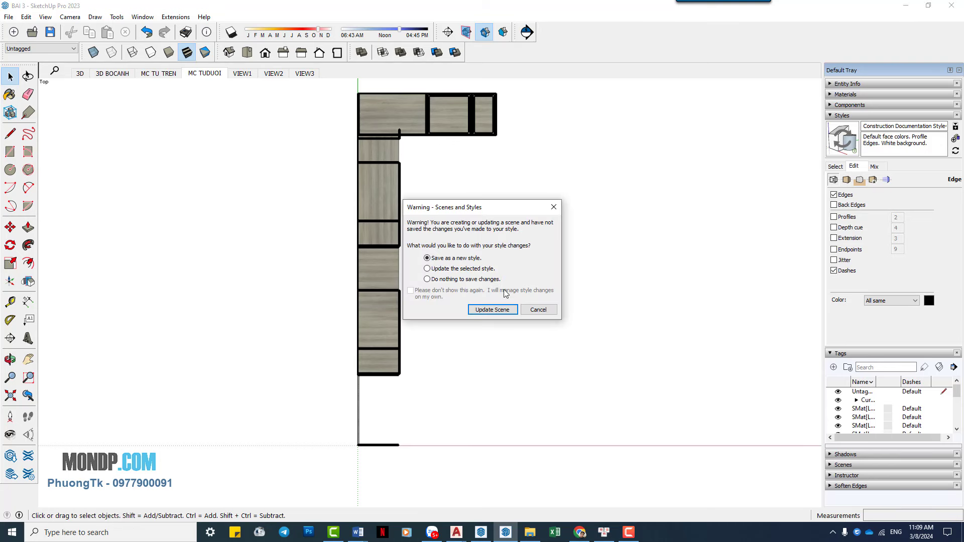
left_click(494, 308)
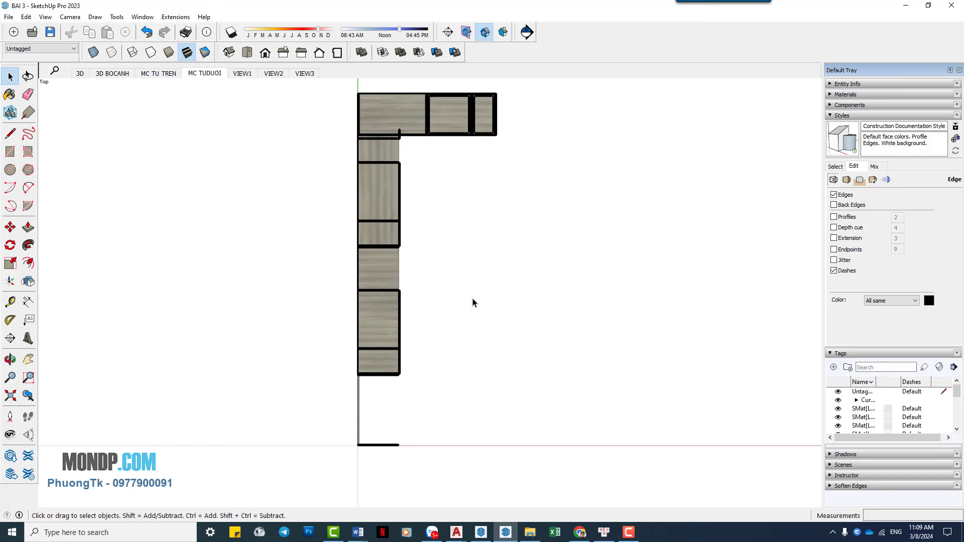
left_click(82, 76)
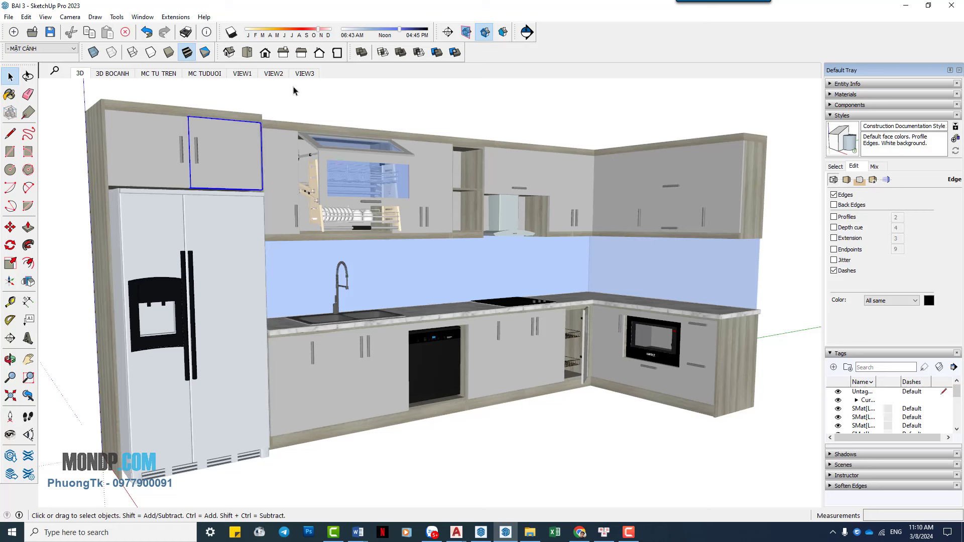
left_click(203, 53)
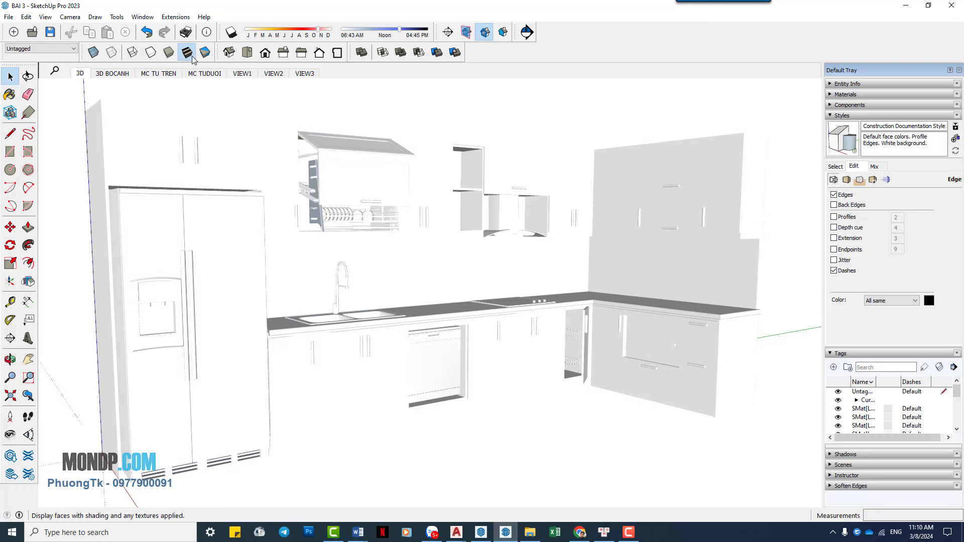
left_click(186, 52)
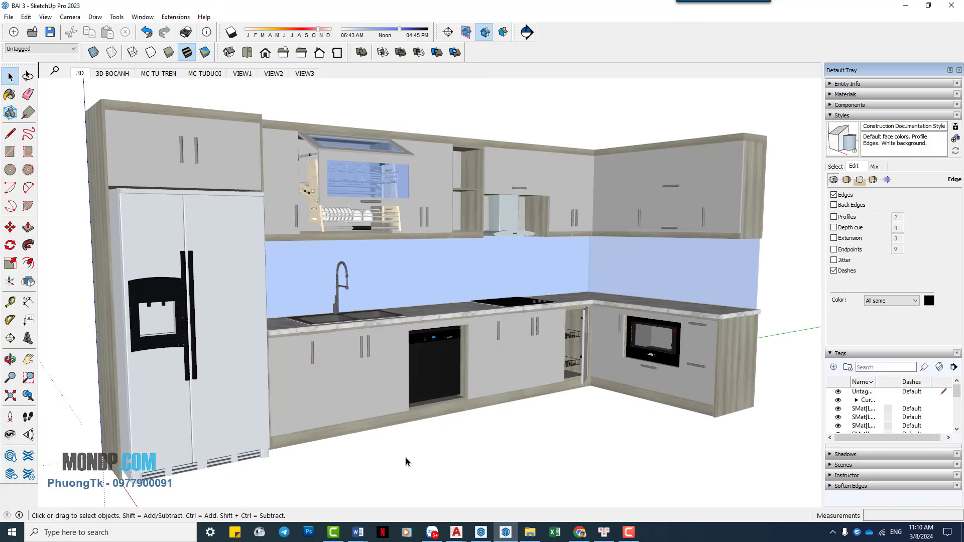
left_click(833, 217)
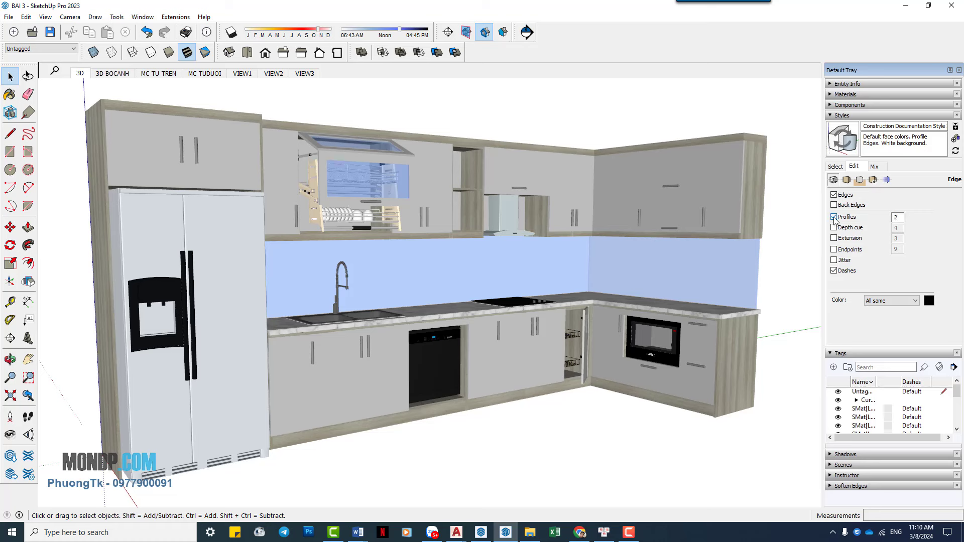
left_click(833, 218)
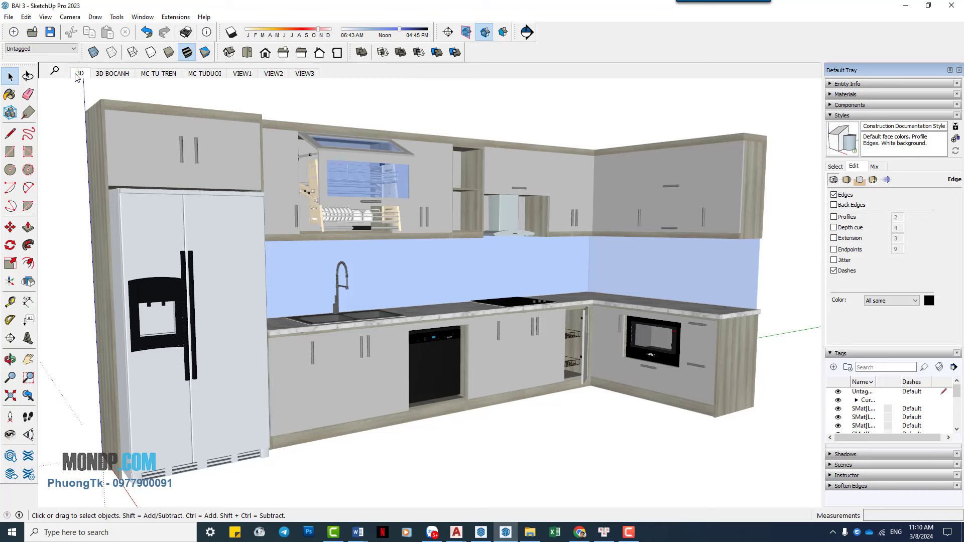
left_click(305, 74)
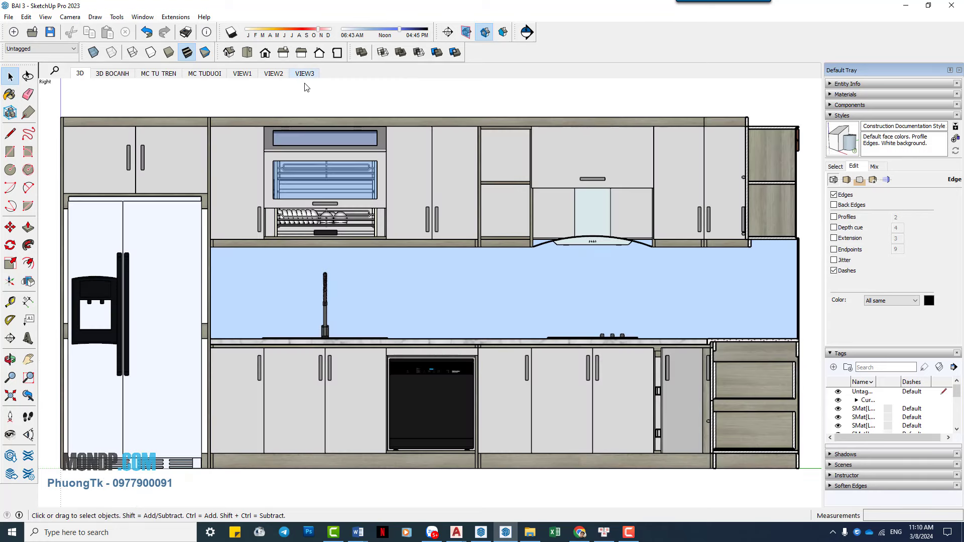
left_click(273, 74)
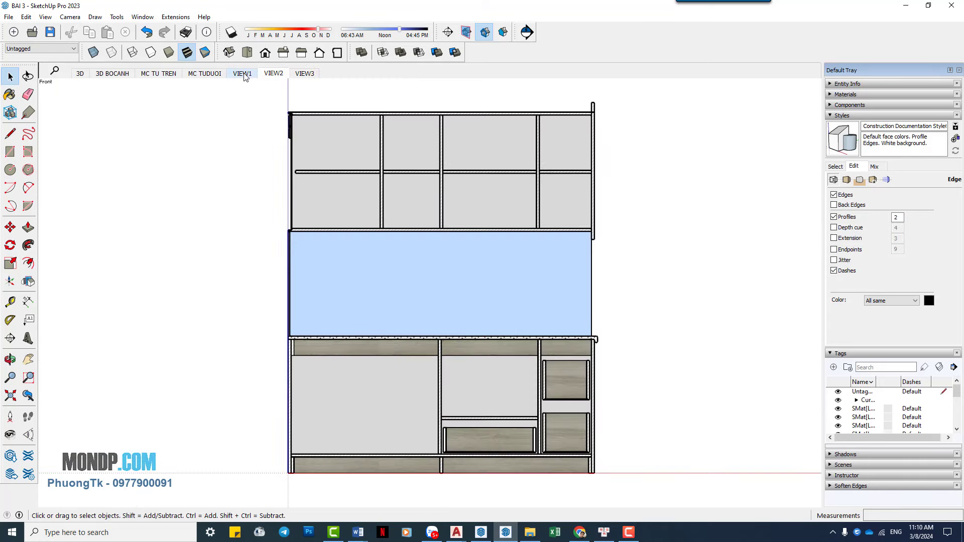
left_click(245, 74)
left_click(215, 75)
left_click(173, 77)
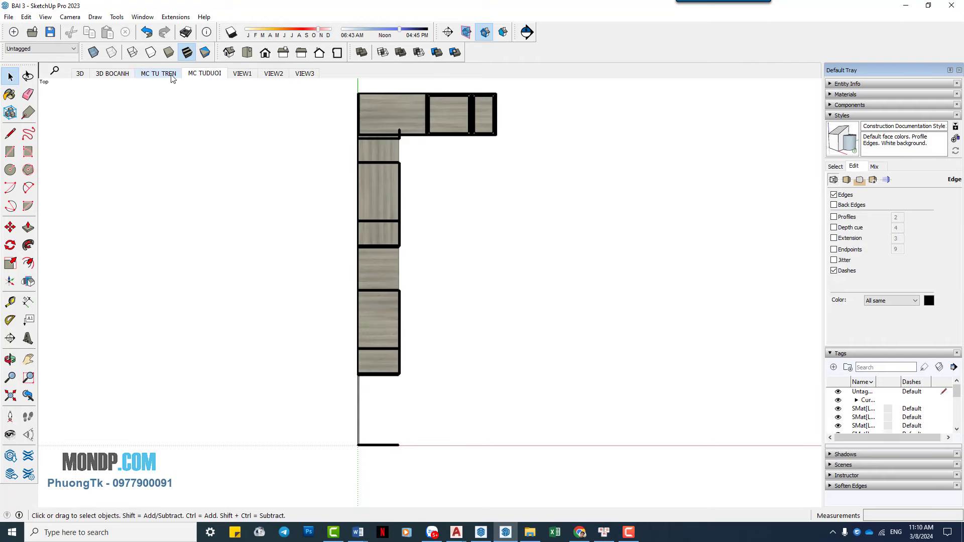
left_click(112, 75)
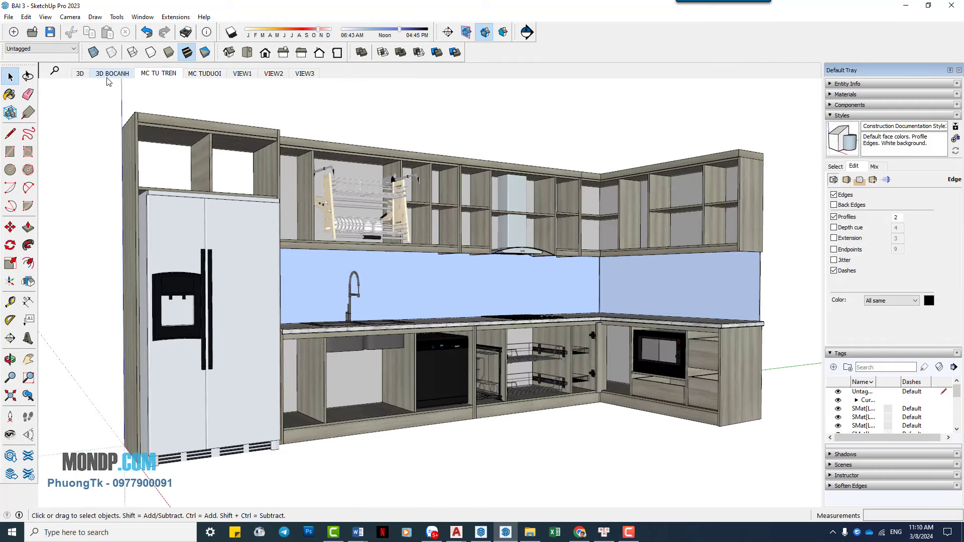
left_click(81, 74)
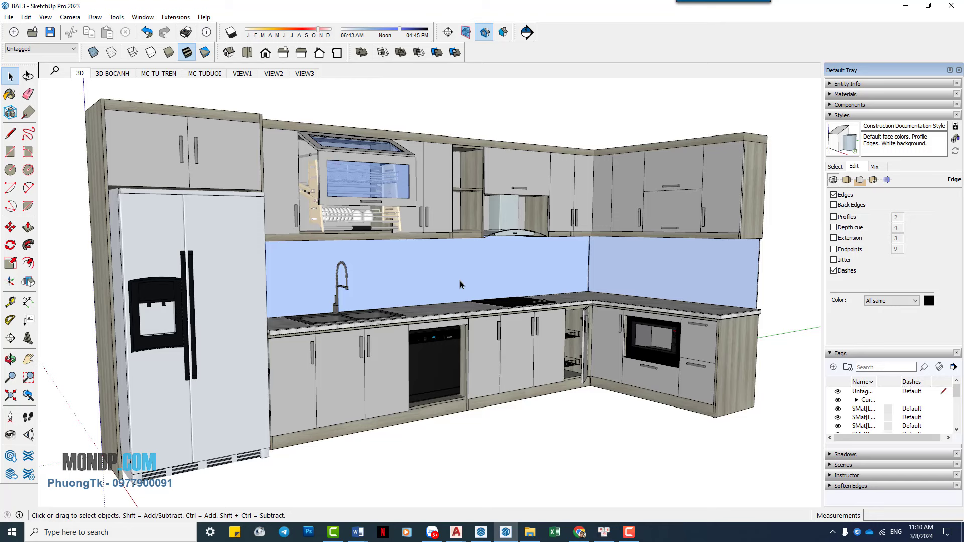
left_click(115, 74)
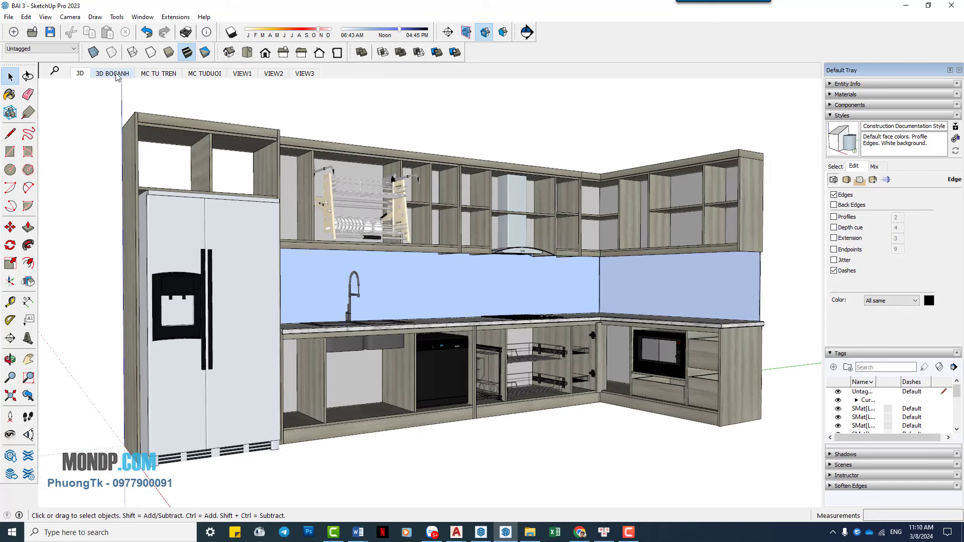
left_click(152, 74)
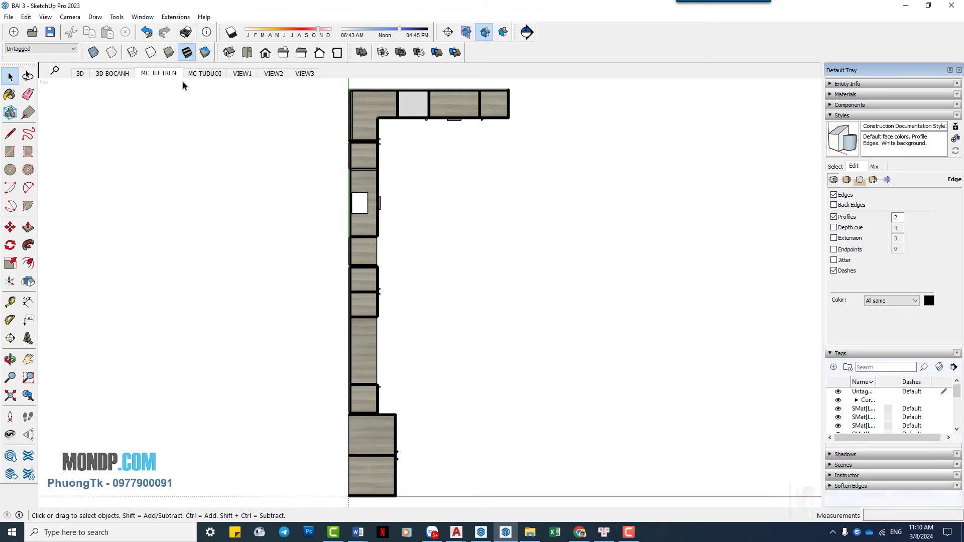
left_click(202, 77)
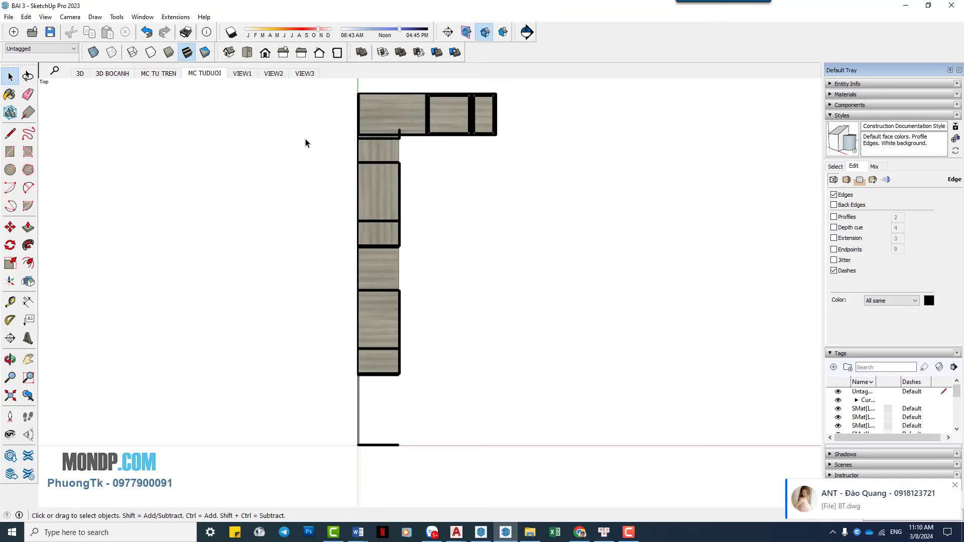
left_click(245, 76)
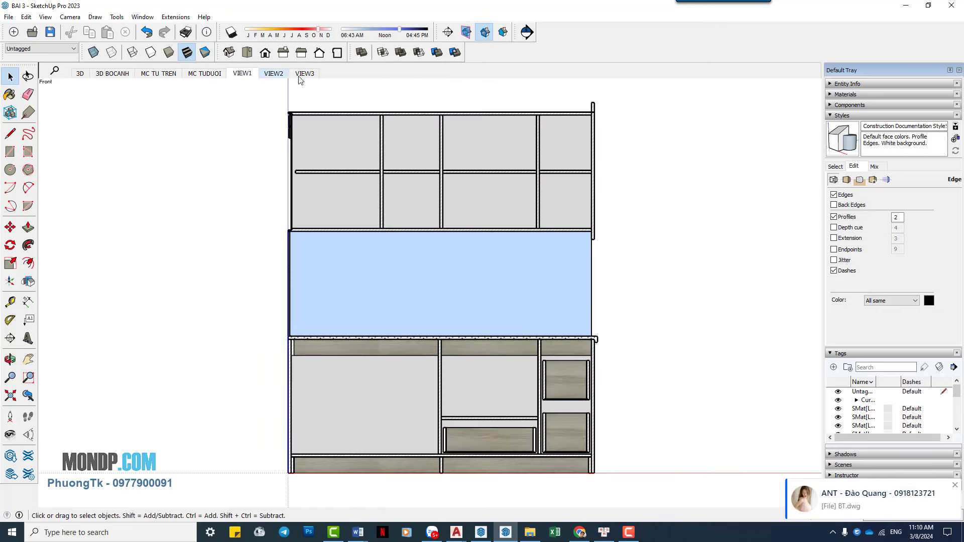
left_click(274, 73)
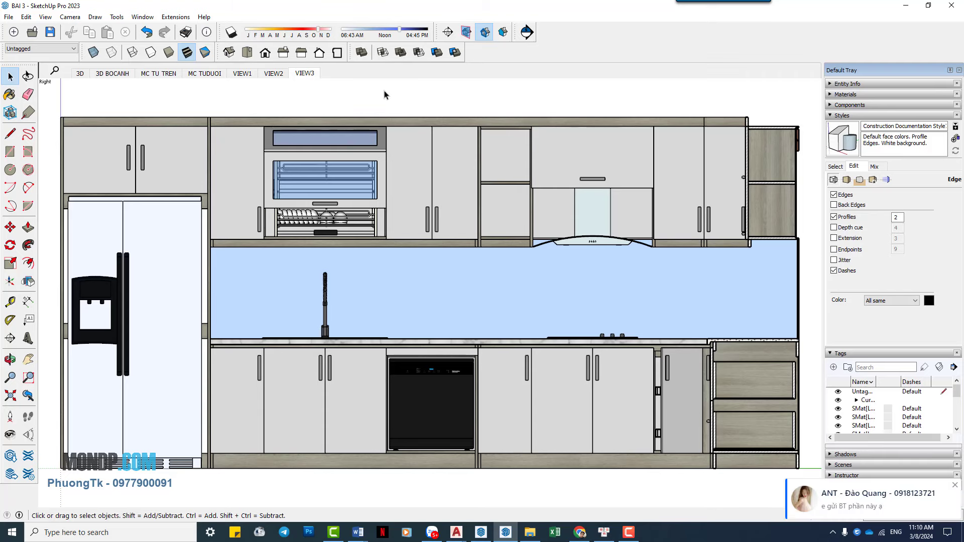
left_click(81, 73)
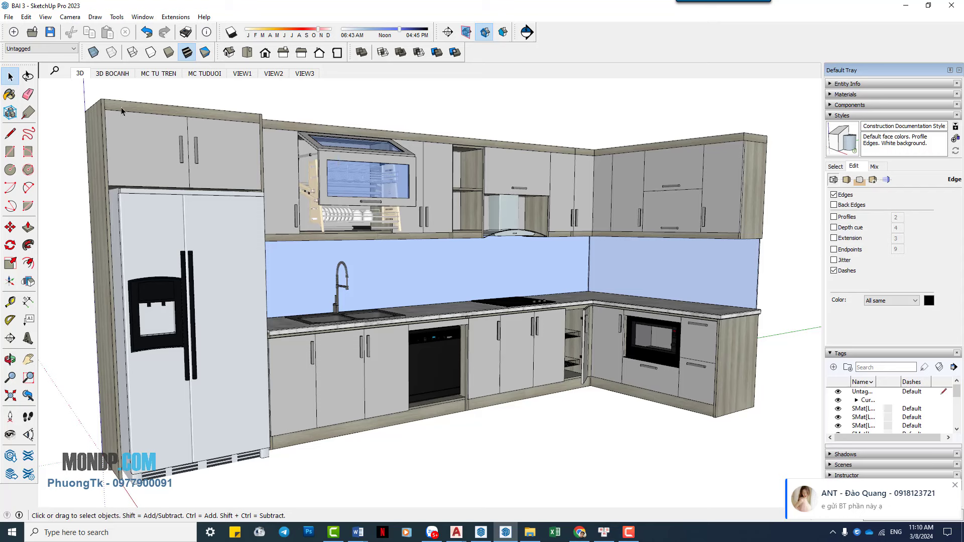
Switch to Top view, zoom out, and orbit the plan into a tilted perspective.
right_click(86, 79)
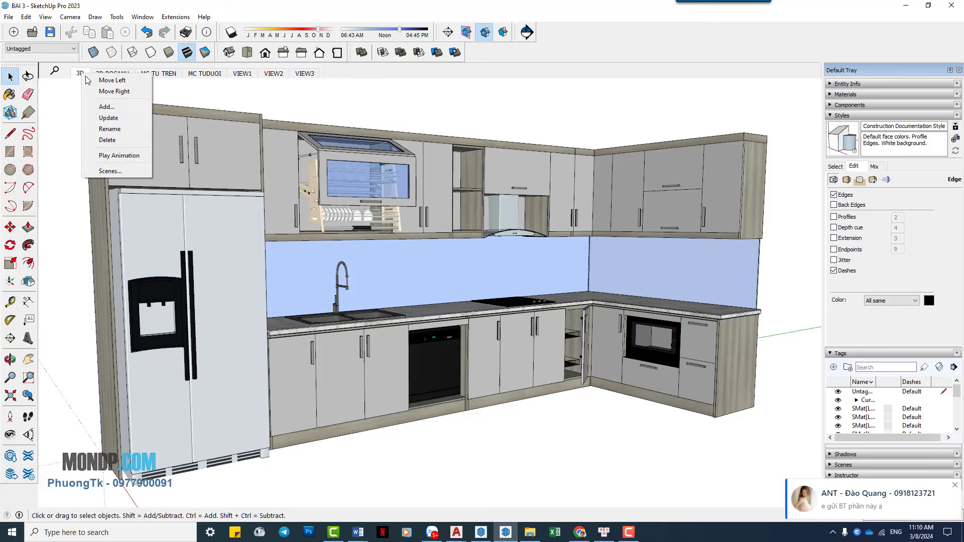
left_click(211, 94)
key("t")
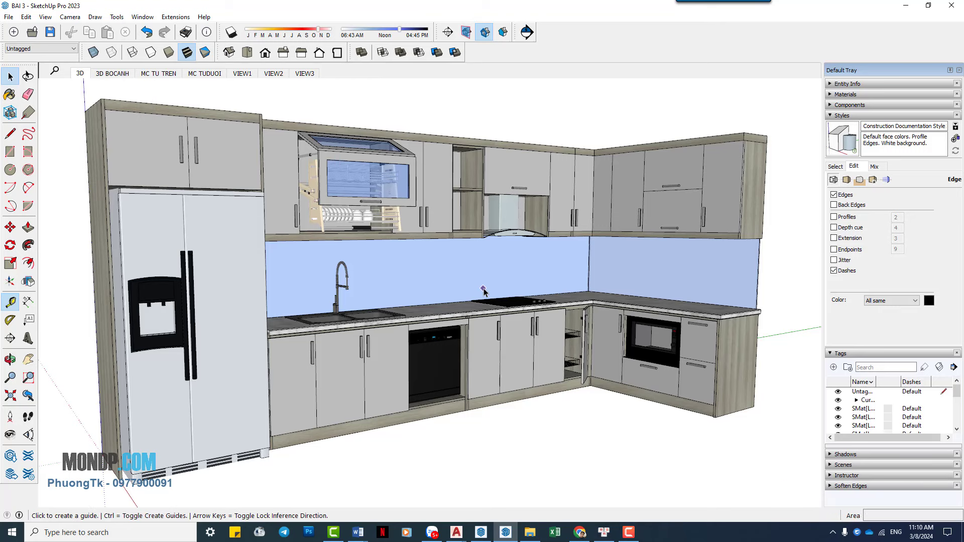
key("space")
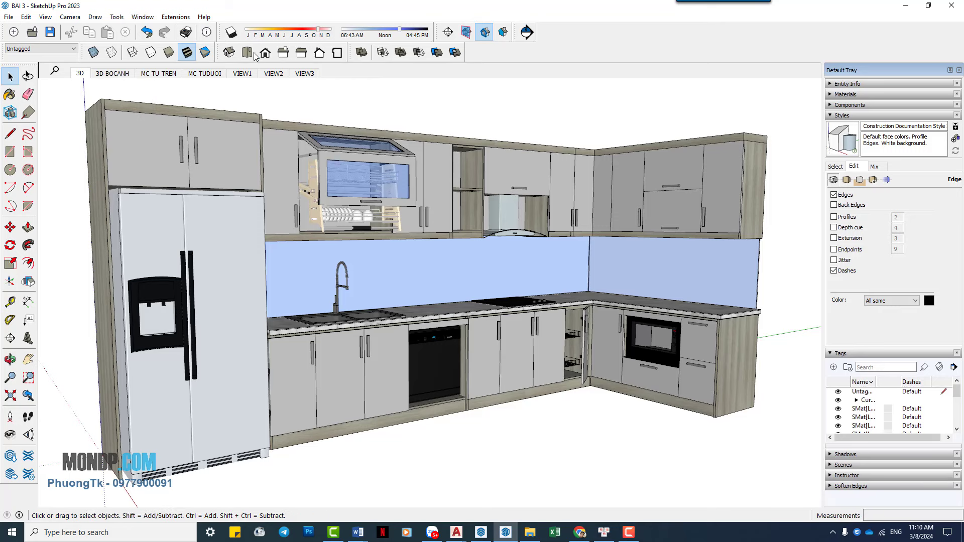
left_click(251, 53)
scroll(421, 273, "down", 3)
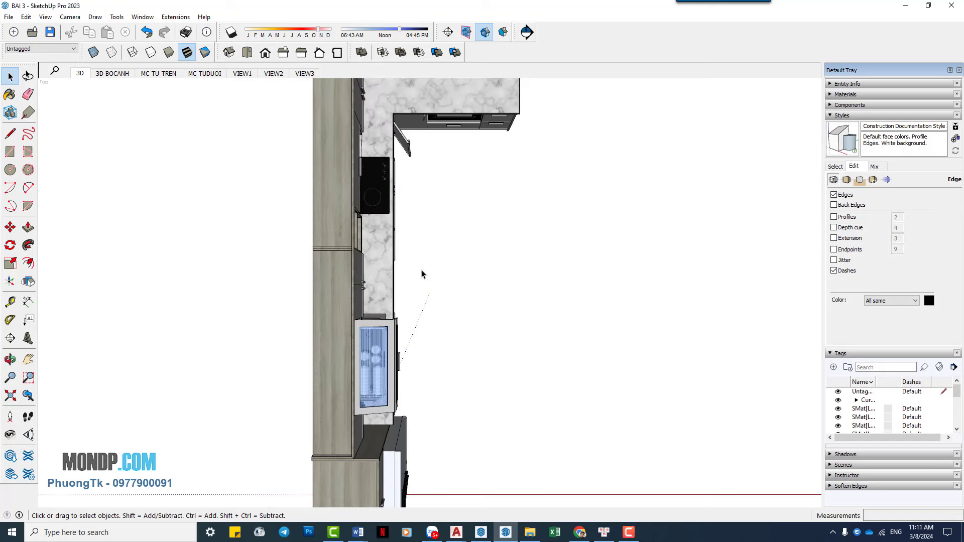
scroll(421, 273, "down", 2)
scroll(421, 273, "down", 2)
scroll(421, 273, "down", 1)
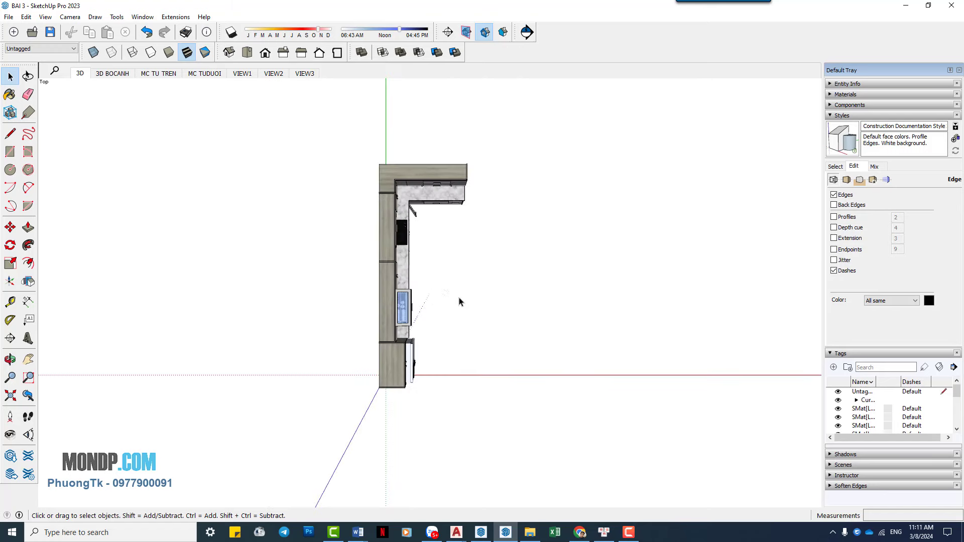
mouse_move(459, 301)
middle_mouse_down()
mouse_move(323, 279)
mouse_move(419, 301)
mouse_move(360, 343)
mouse_move(555, 402)
mouse_move(549, 301)
mouse_move(351, 151)
middle_mouse_up()
From the 3D BOCANH scene, return to Top view in parallel projection.
left_click(131, 74)
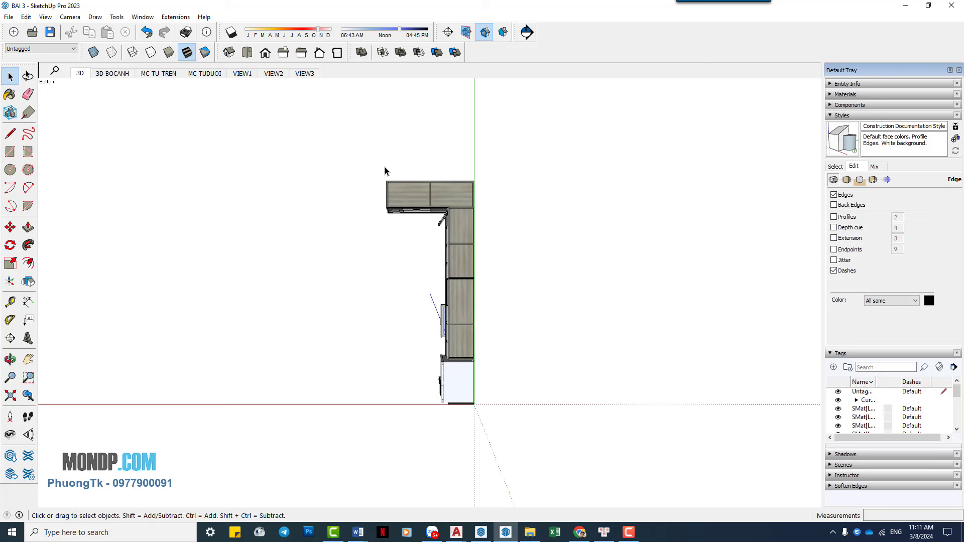
left_click(247, 52)
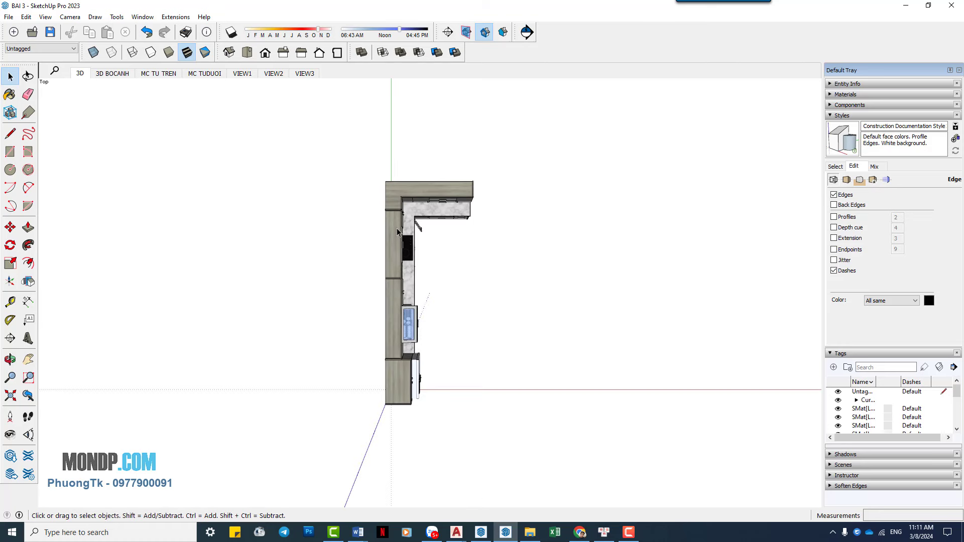
key("v")
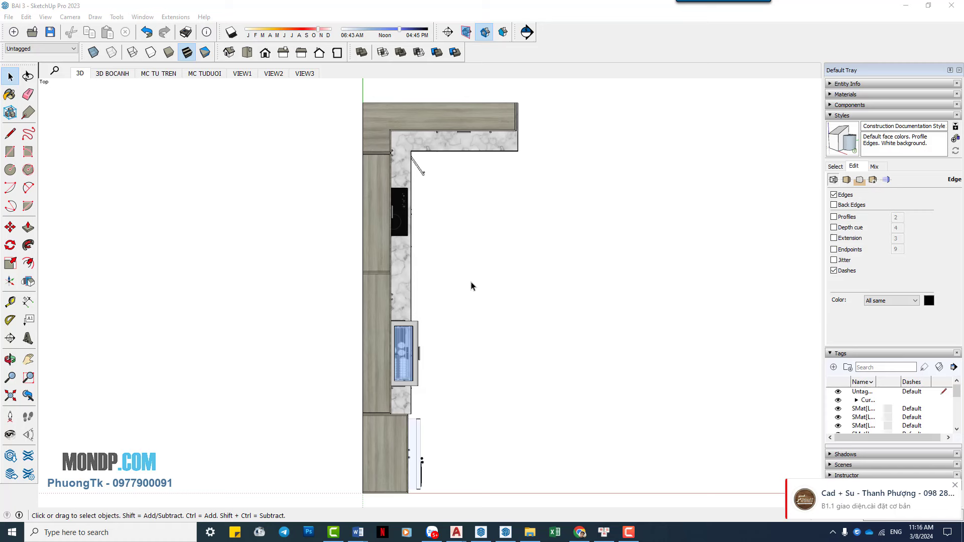
left_click(633, 534)
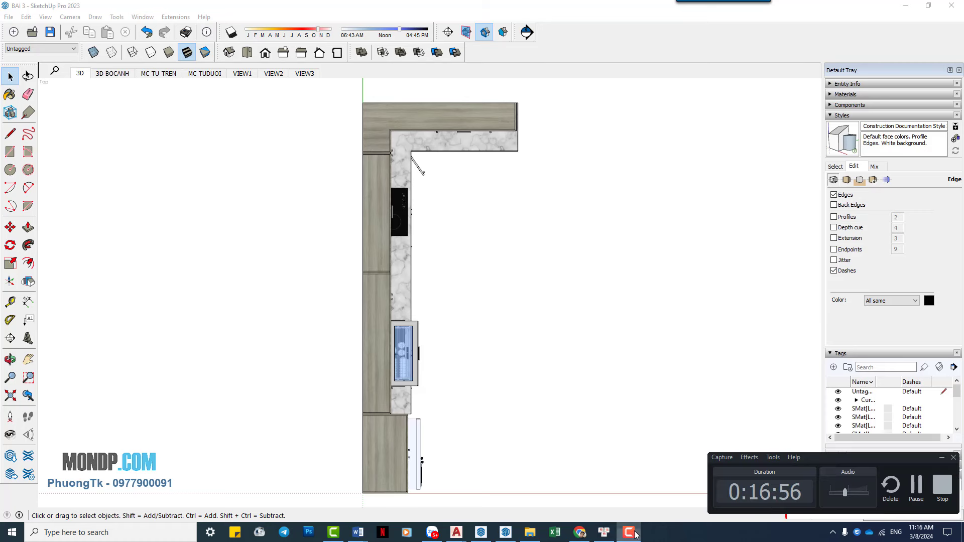
left_click(915, 486)
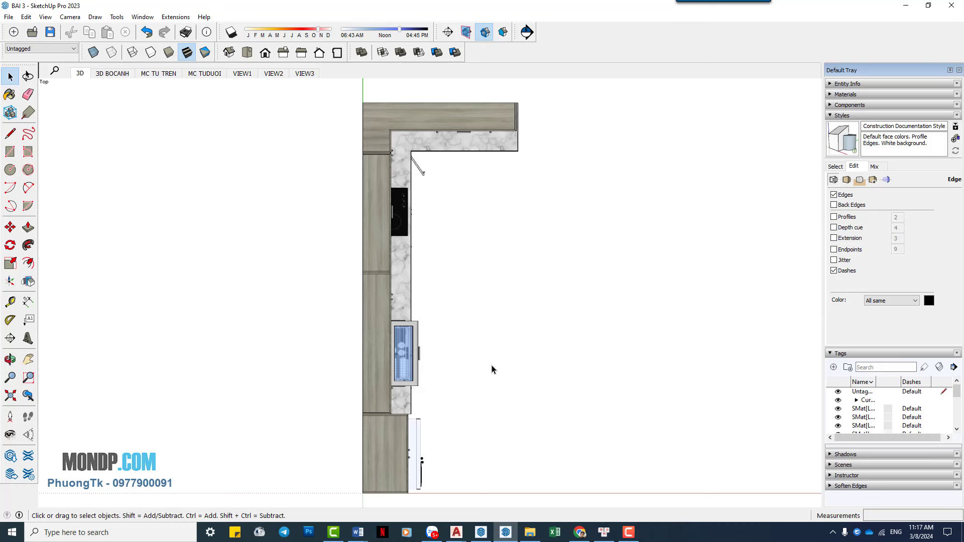
Set an isometric view of the kitchen and window-select the whole model.
left_click(228, 52)
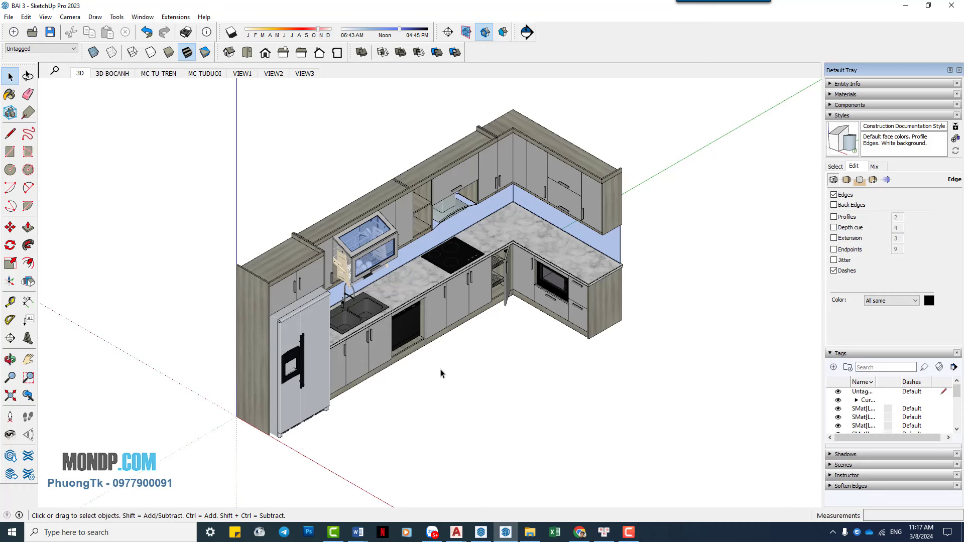
scroll(380, 338, "down", 1)
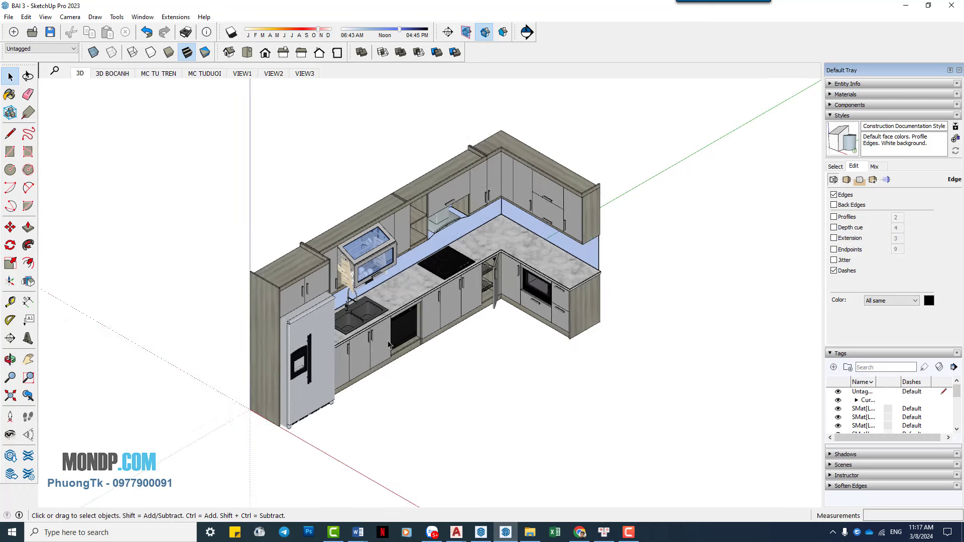
scroll(381, 340, "down", 1)
scroll(391, 344, "down", 1)
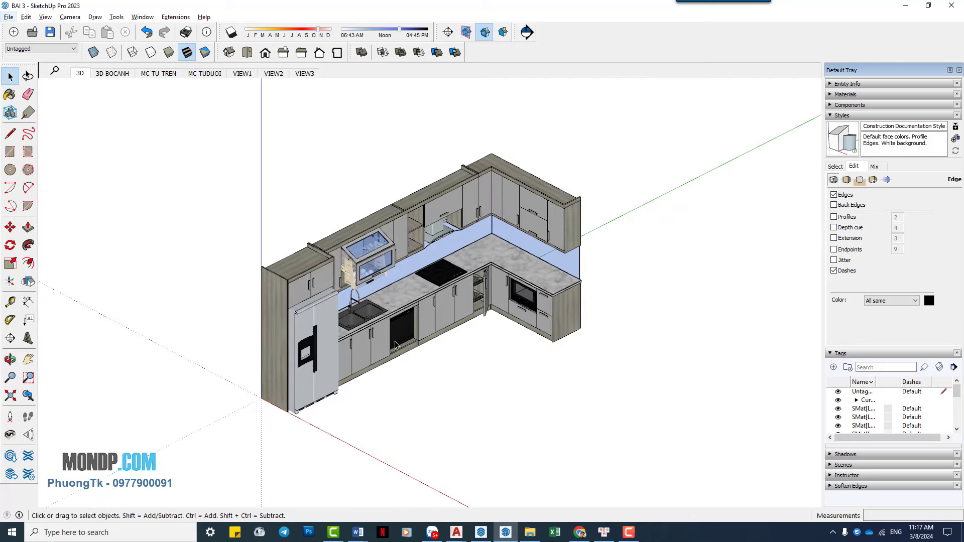
mouse_move(395, 345)
middle_mouse_down()
mouse_move(398, 454)
mouse_move(625, 422)
mouse_move(501, 383)
mouse_move(507, 370)
middle_mouse_up()
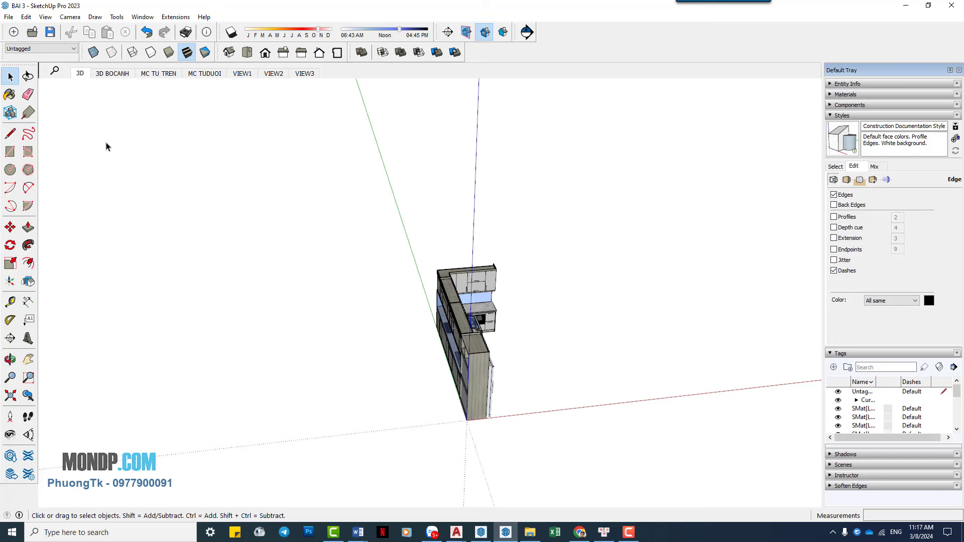
right_click(505, 533)
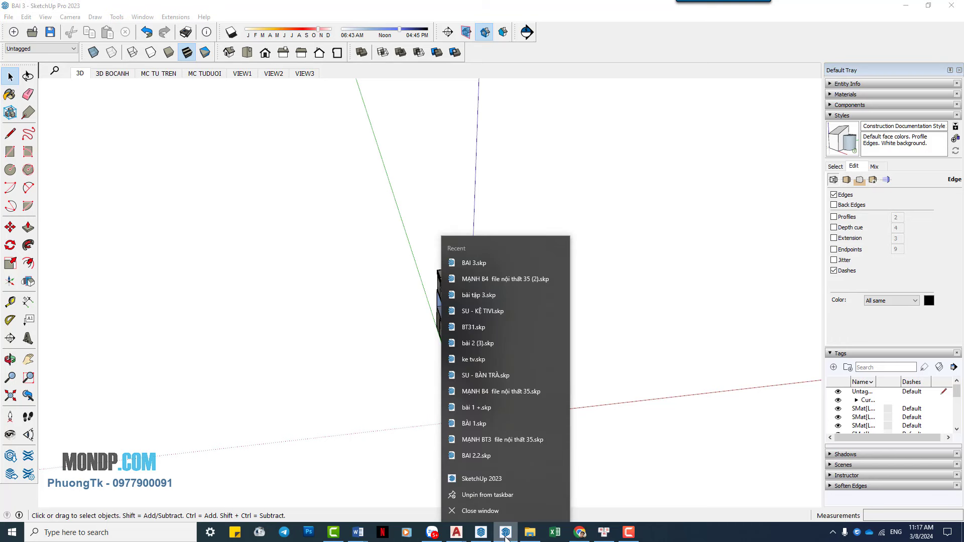
left_click(496, 487)
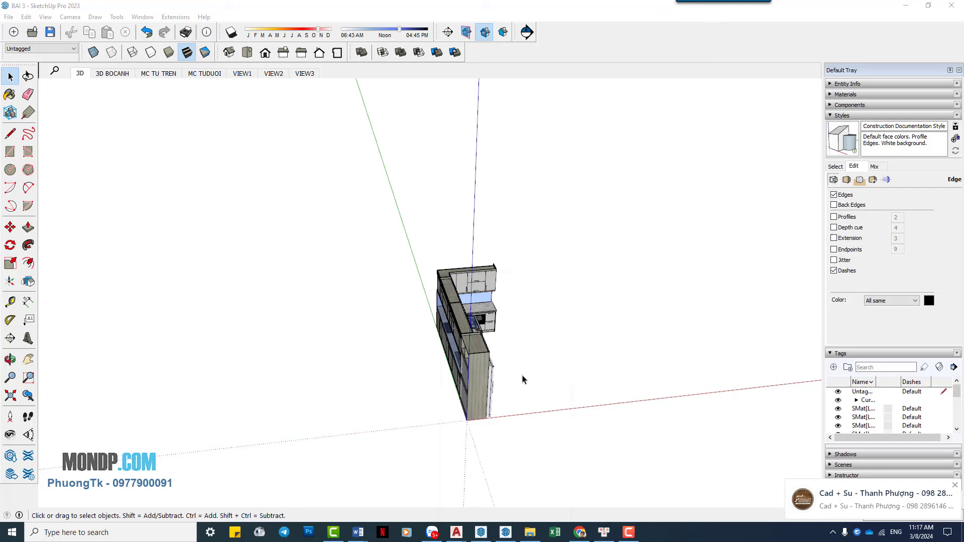
mouse_move(456, 321)
middle_mouse_down()
mouse_move(430, 397)
mouse_move(308, 402)
mouse_move(602, 318)
mouse_move(648, 346)
middle_mouse_up()
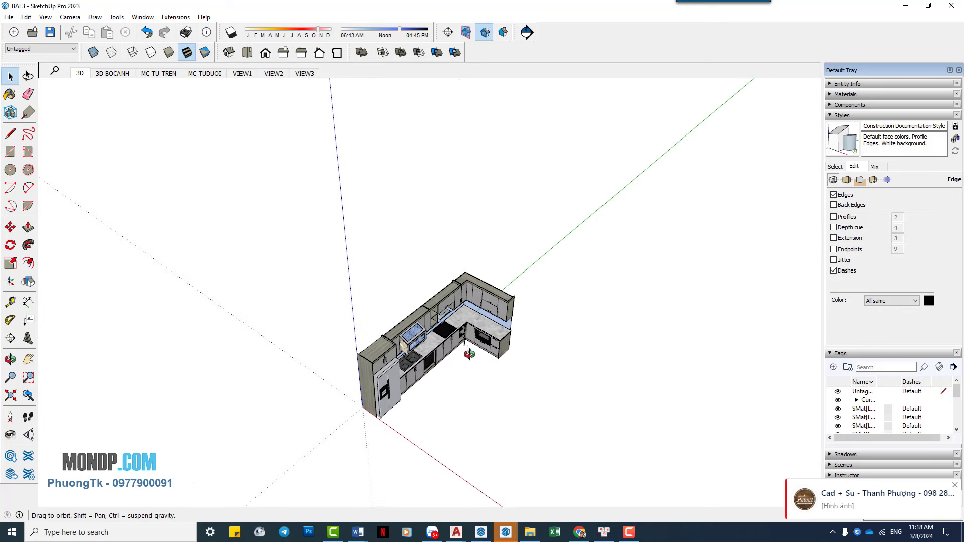
left_click(228, 53)
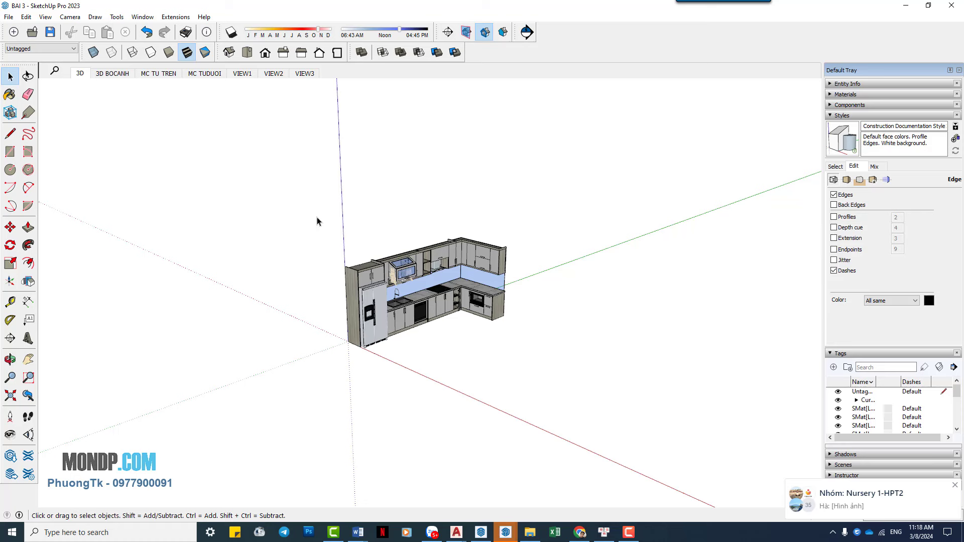
left_click_drag(305, 195, 591, 400)
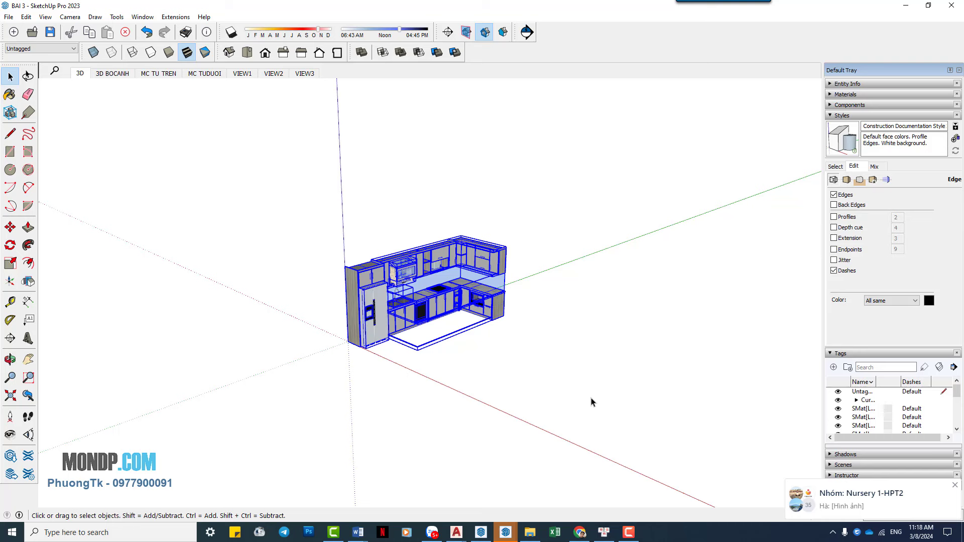
Start a new Untitled model from the Welcome to SketchUp window.
left_click(506, 532)
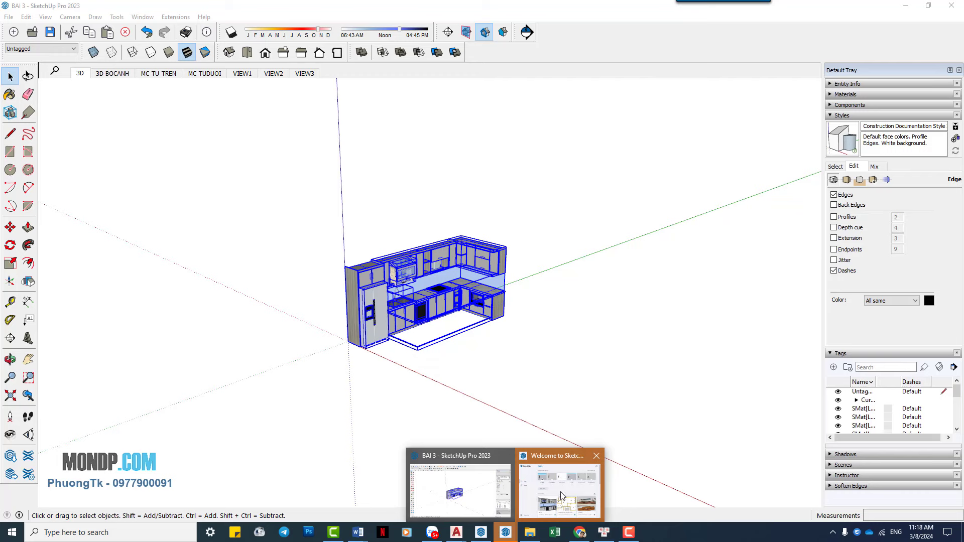
left_click(552, 495)
left_click(502, 183)
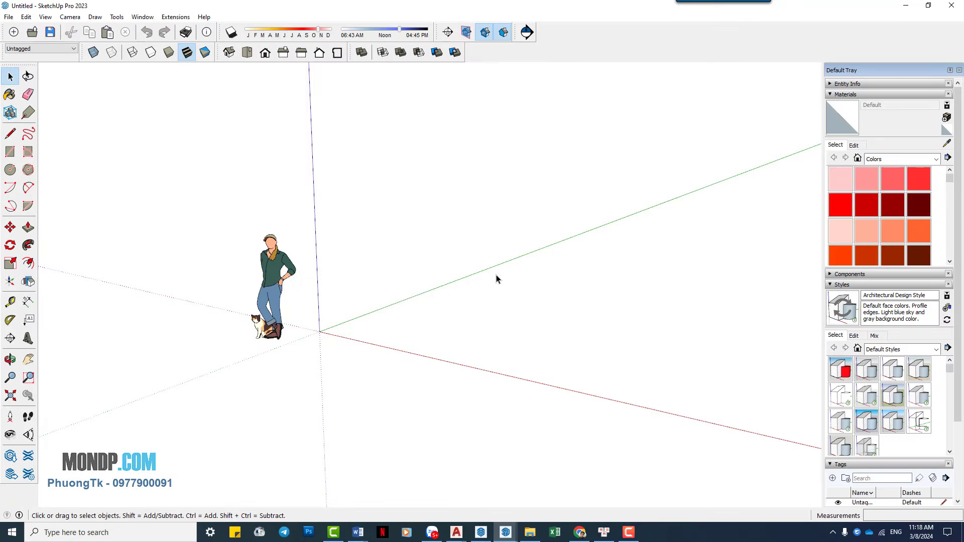
mouse_move(381, 370)
middle_mouse_down()
mouse_move(428, 408)
mouse_move(356, 416)
middle_mouse_up()
scroll(486, 380, "down", 3)
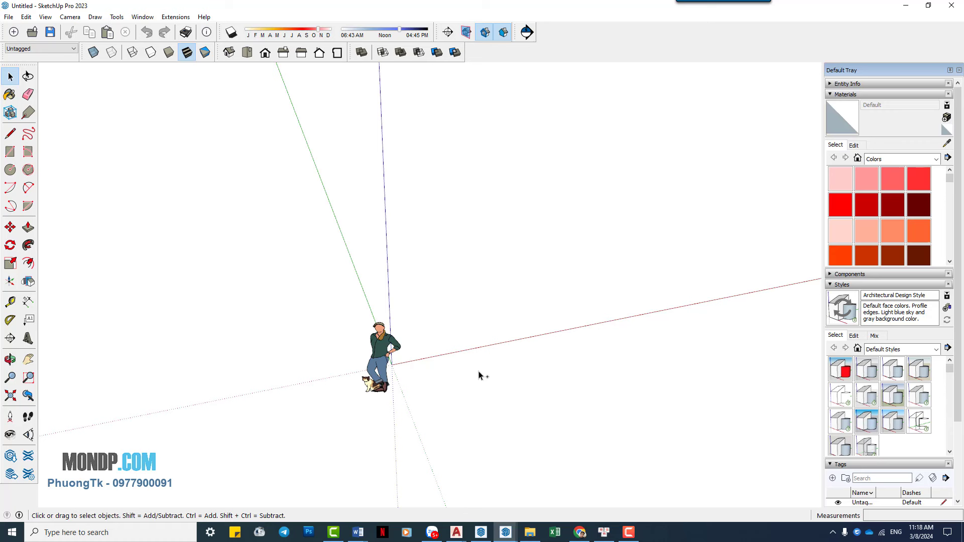
Paste the copied kitchen into the new model at the origin.
key("ctrl+a")
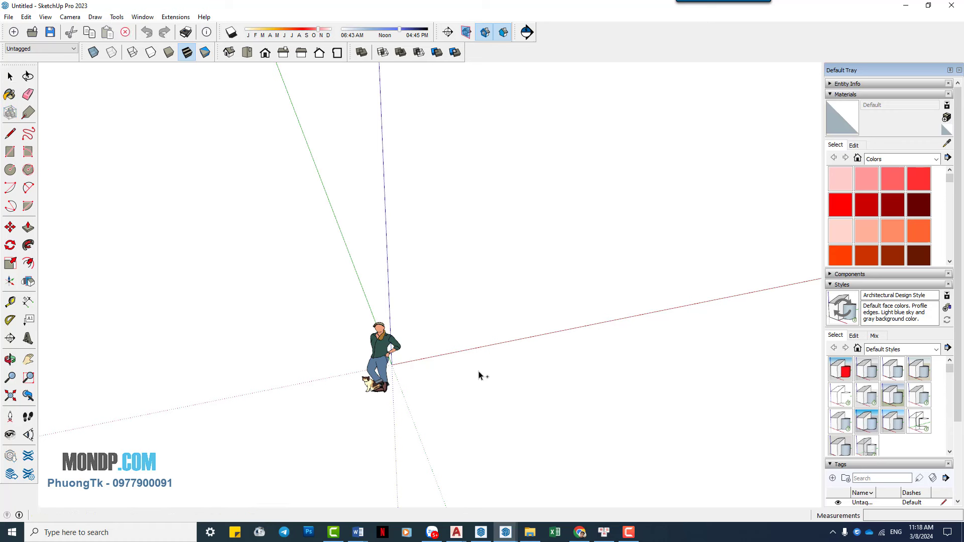
key("ctrl+v")
left_click(395, 364)
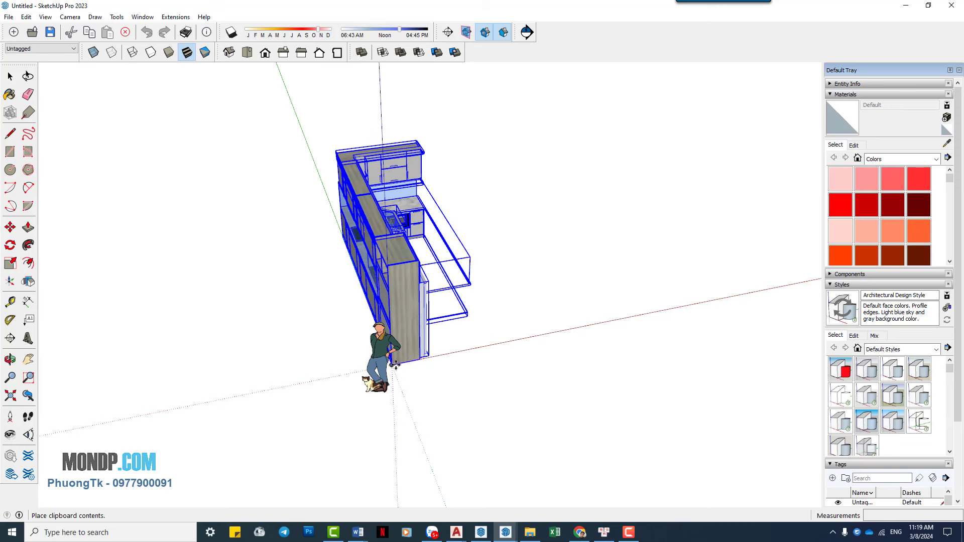
Rotate the kitchen 90 degrees about its corner.
key("m")
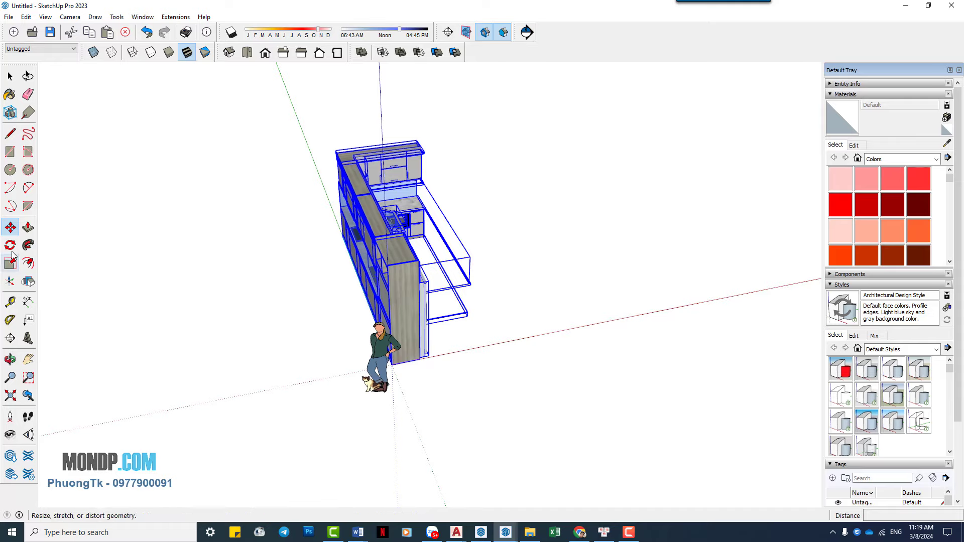
left_click(10, 245)
mouse_move(488, 372)
middle_mouse_down()
mouse_move(323, 461)
mouse_move(316, 351)
middle_mouse_up()
scroll(317, 352, "up", 2)
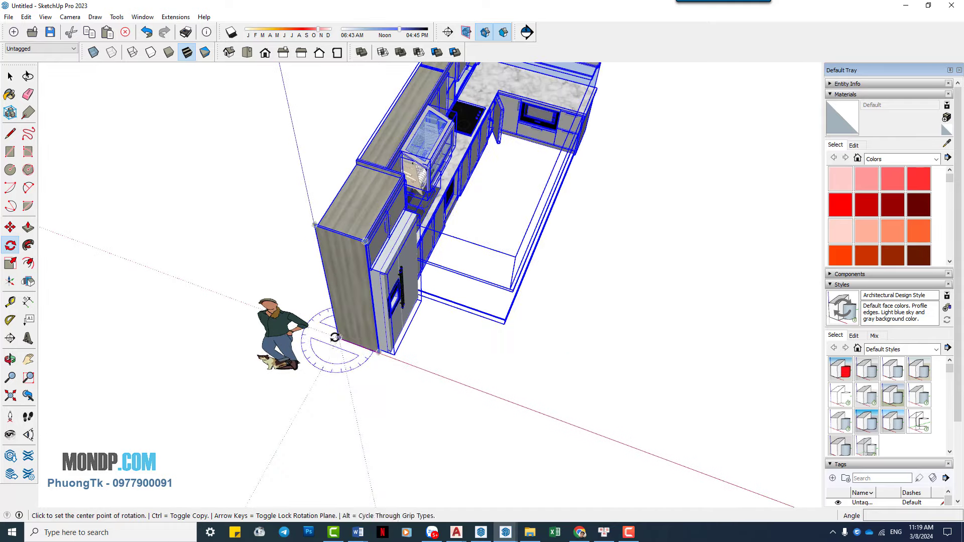
left_click(339, 338)
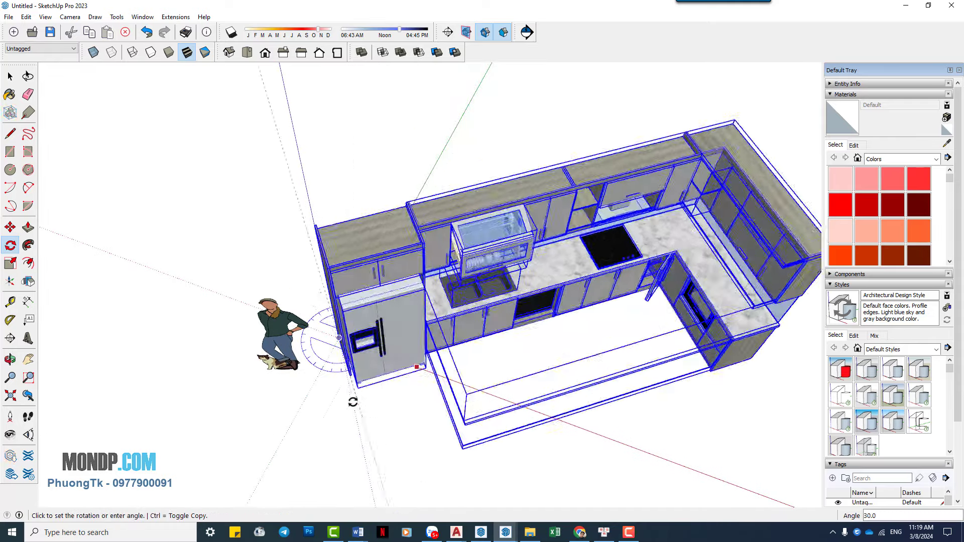
mouse_move(417, 366)
middle_mouse_down()
mouse_move(303, 407)
mouse_move(524, 329)
mouse_move(327, 424)
middle_mouse_up()
Finish rotating and delete the person scale figure.
key("space")
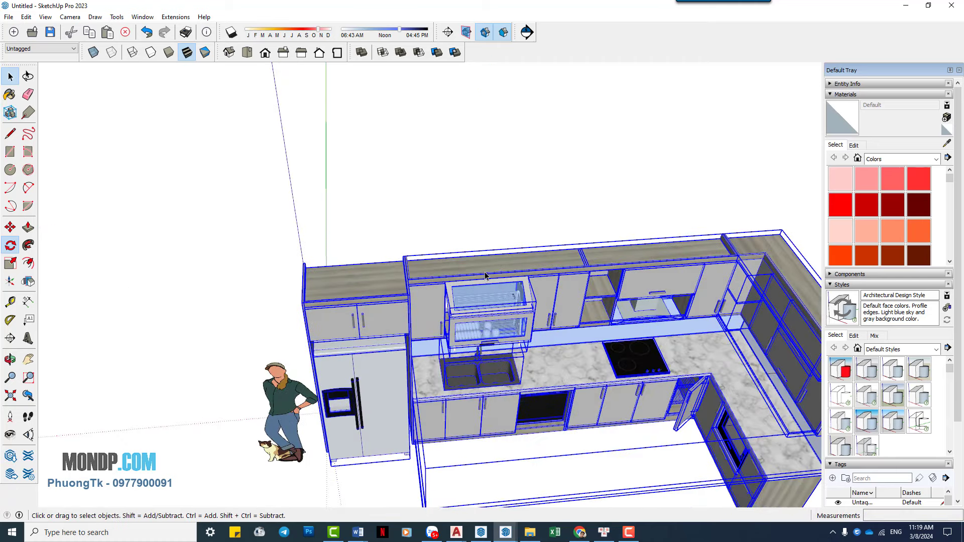
left_click(296, 454)
key("Delete")
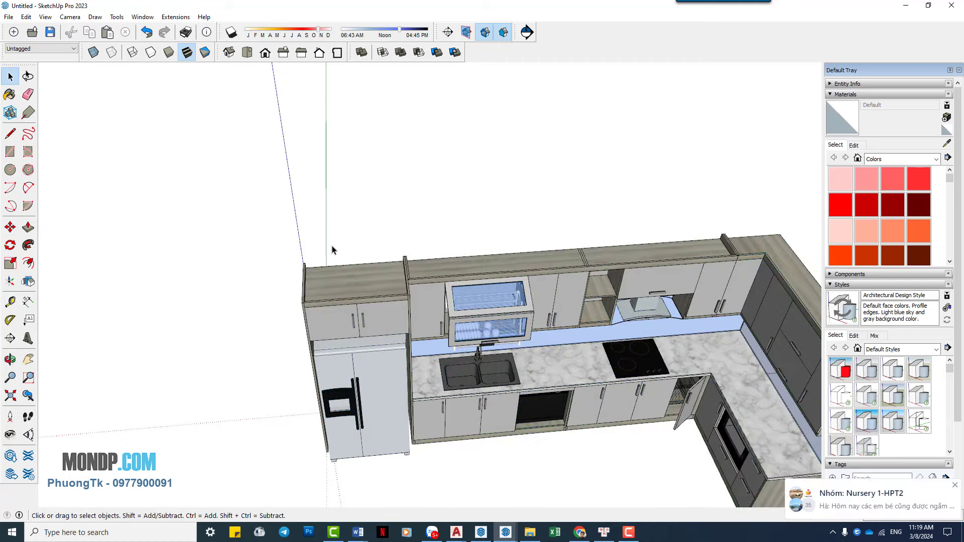
Save the zoomed top view as Scene 1 with new style Architectural Design Style1.
left_click(247, 52)
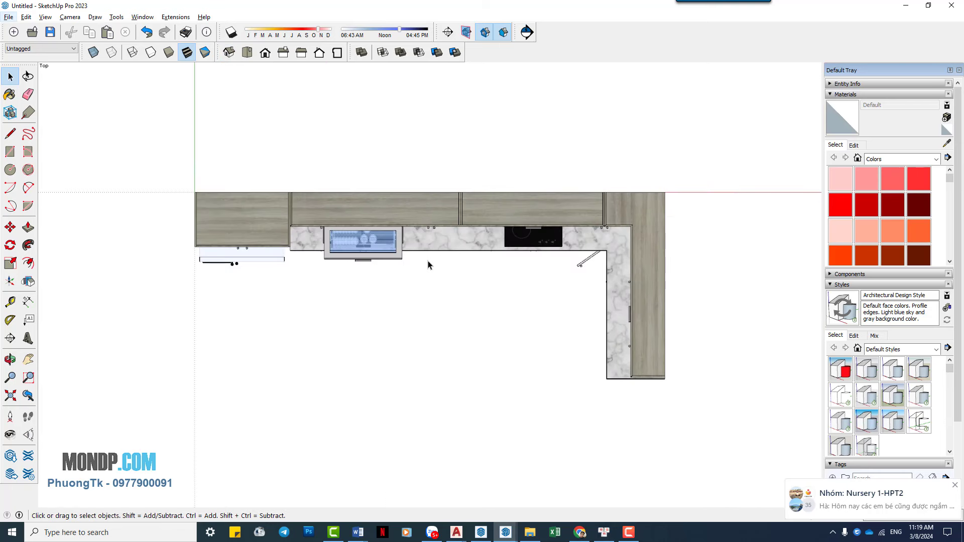
scroll(427, 265, "up", 1)
scroll(428, 264, "up", 1)
scroll(428, 264, "up", 1)
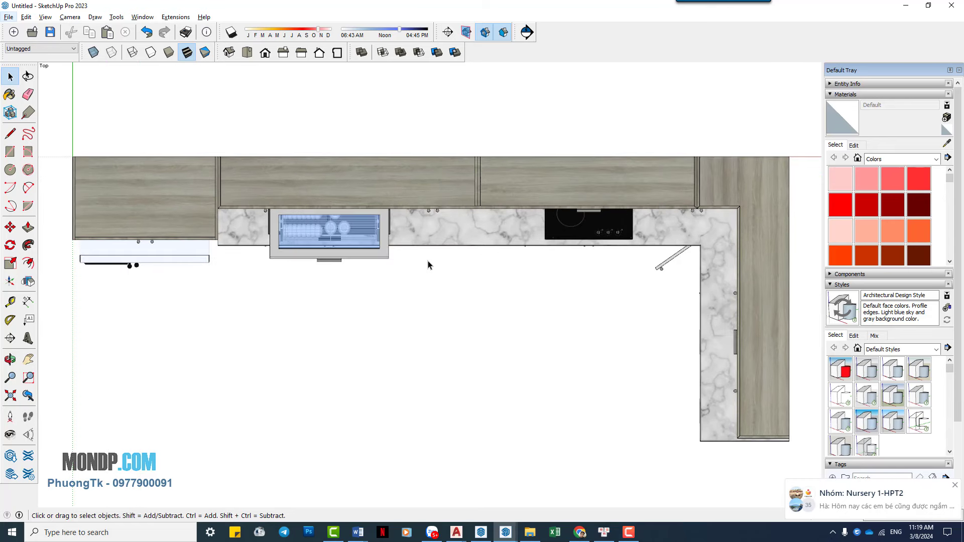
middle_click_drag(428, 265, 431, 268, "shift")
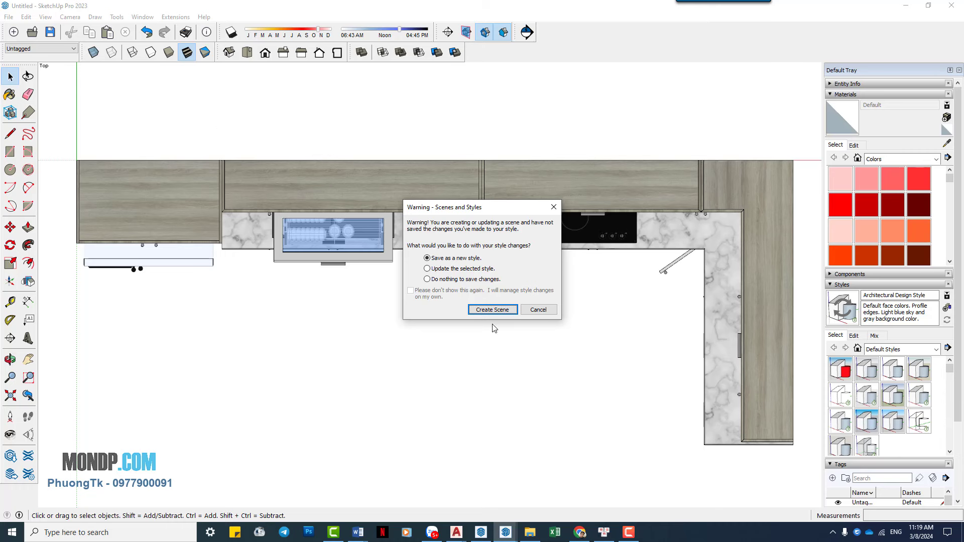
left_click(491, 310)
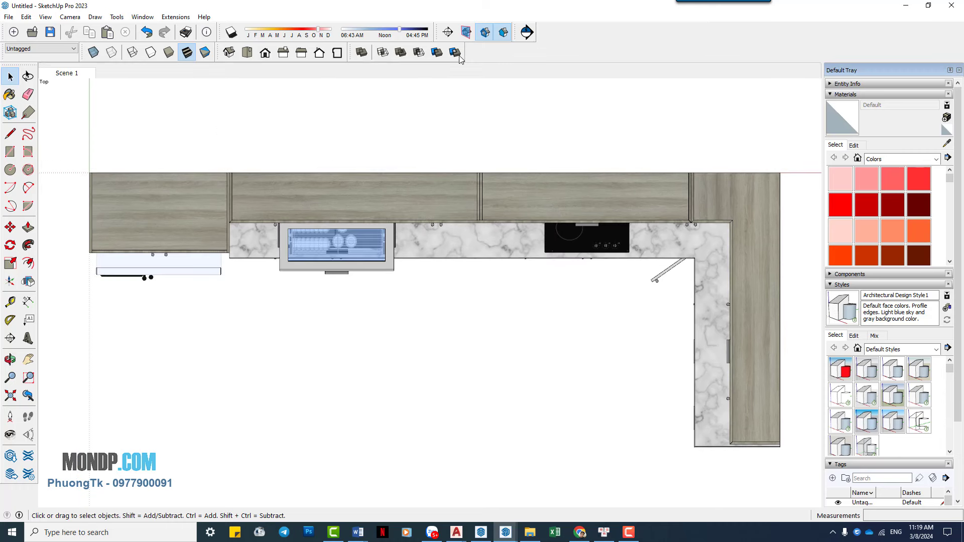
Create a Curic section plane on the kitchen with the default name and no view alignment.
left_click(527, 32)
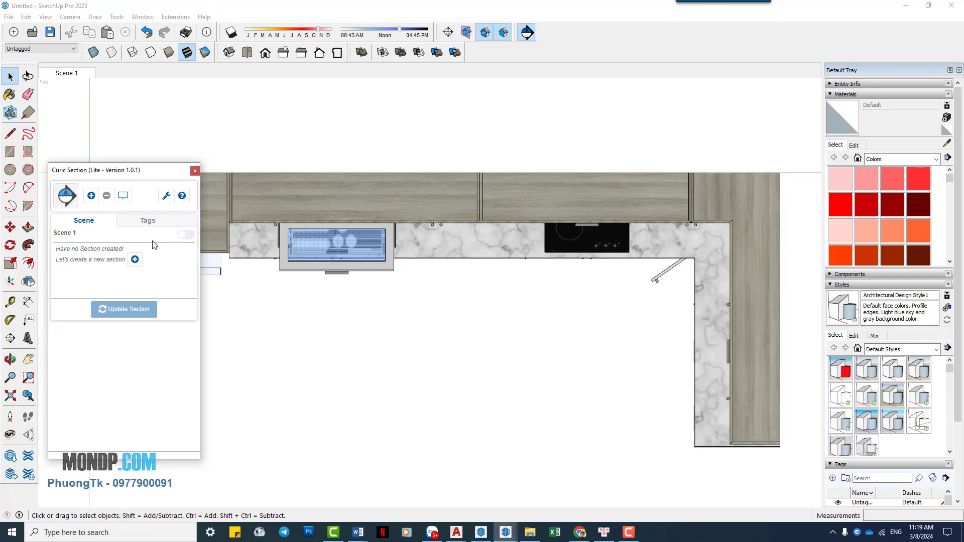
left_click(134, 259)
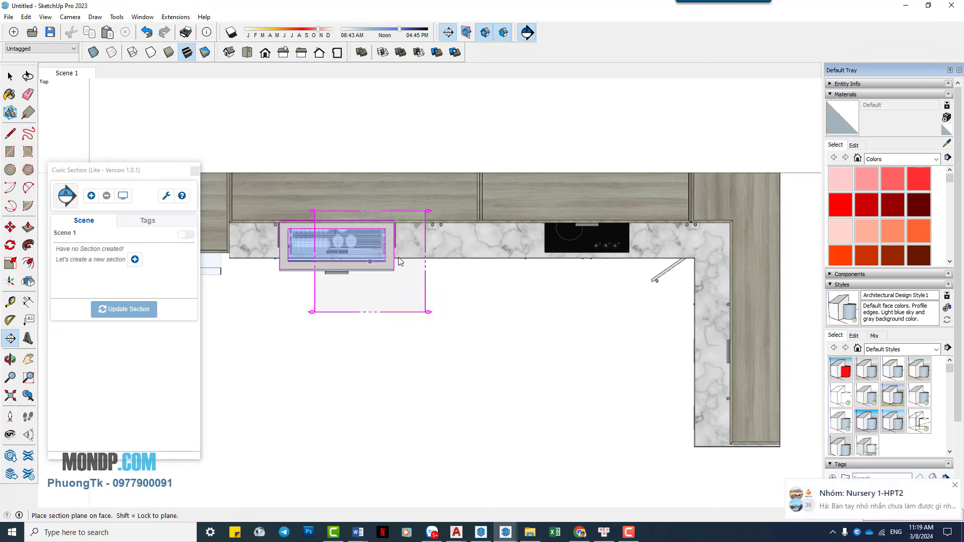
left_click(463, 281)
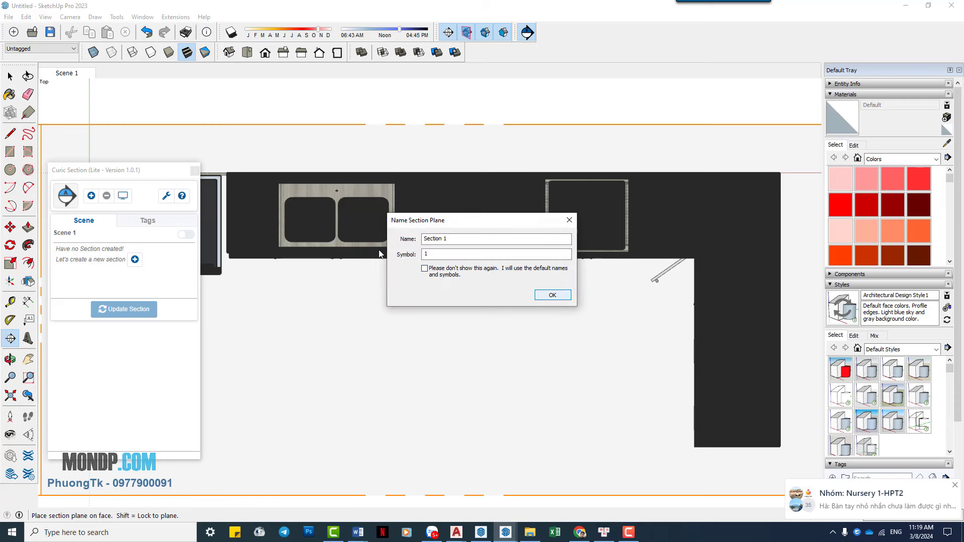
left_click(552, 295)
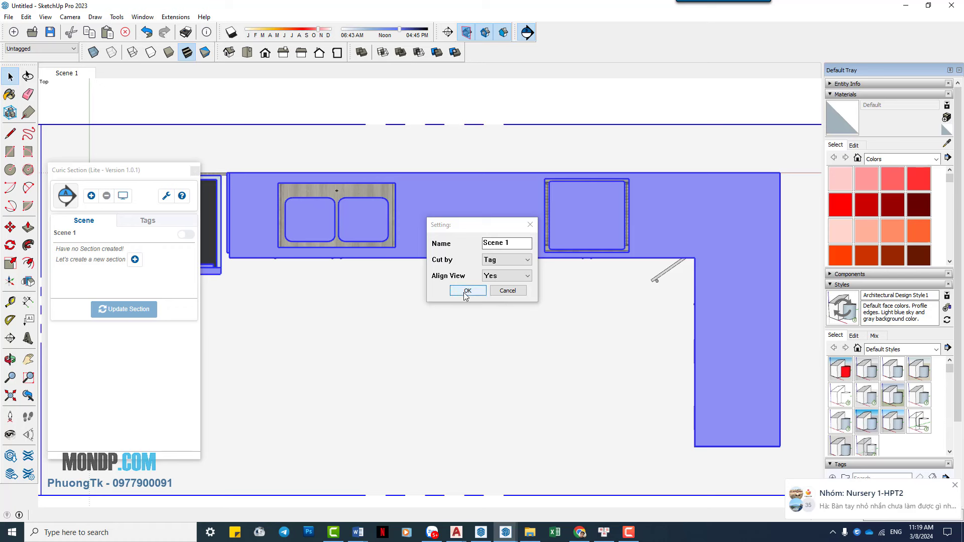
left_click(489, 275)
left_click(489, 292)
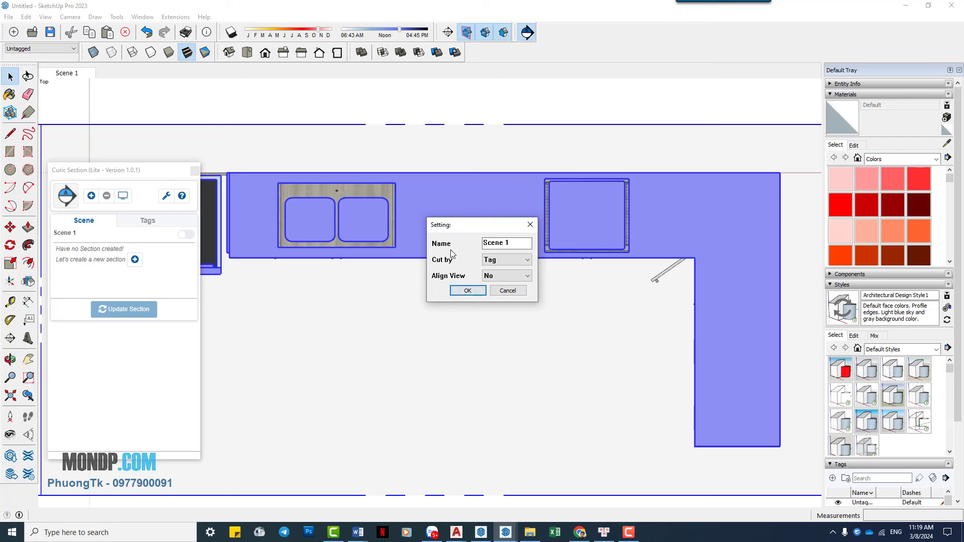
left_click(465, 292)
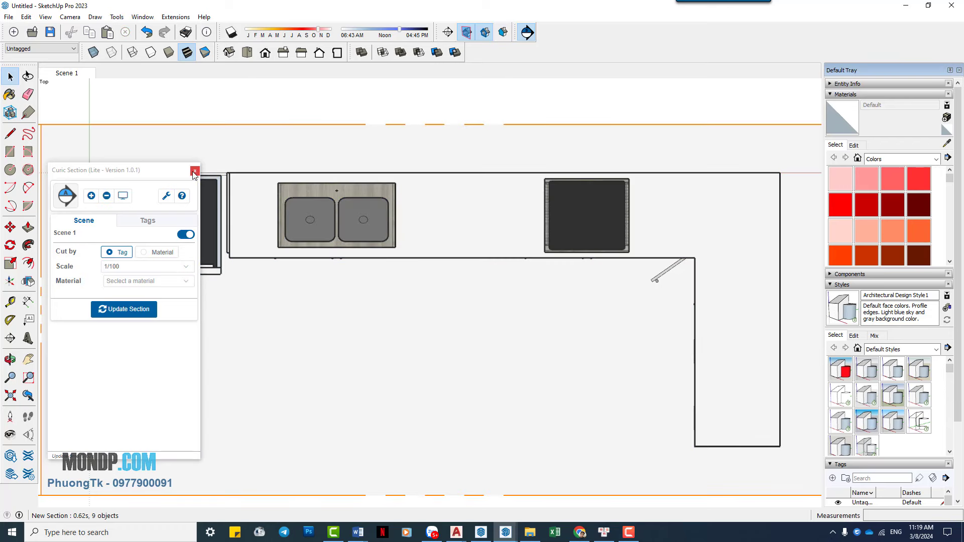
left_click(195, 173)
Move the section plane up the blue axis above the countertop, then view Scene 1.
scroll(264, 253, "down", 3)
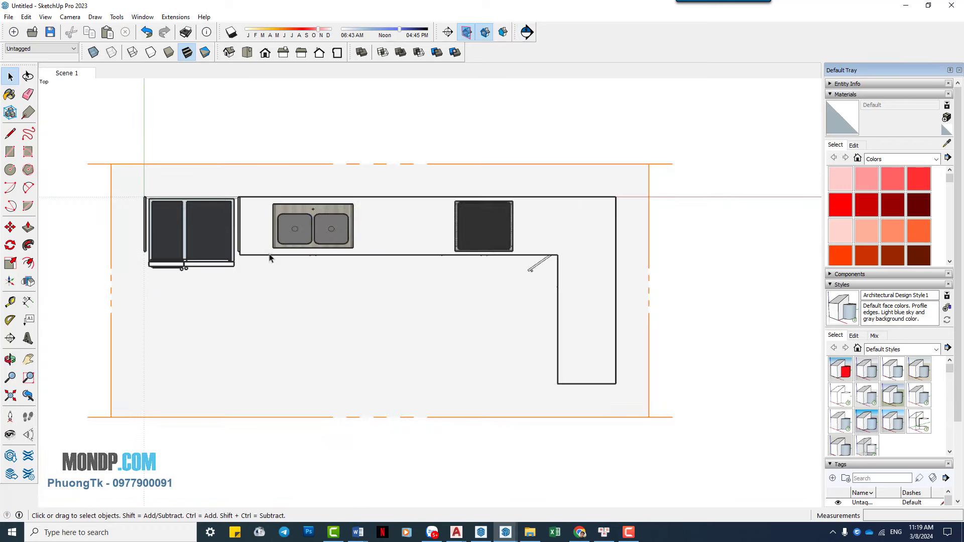
mouse_move(294, 229)
middle_mouse_down()
mouse_move(577, 107)
mouse_move(541, 249)
middle_mouse_up()
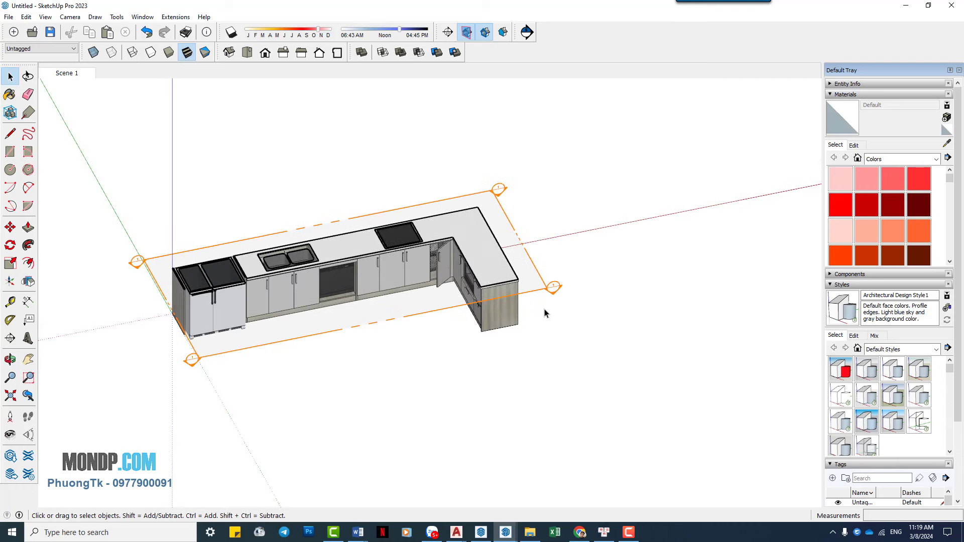
left_click(553, 289)
key("m")
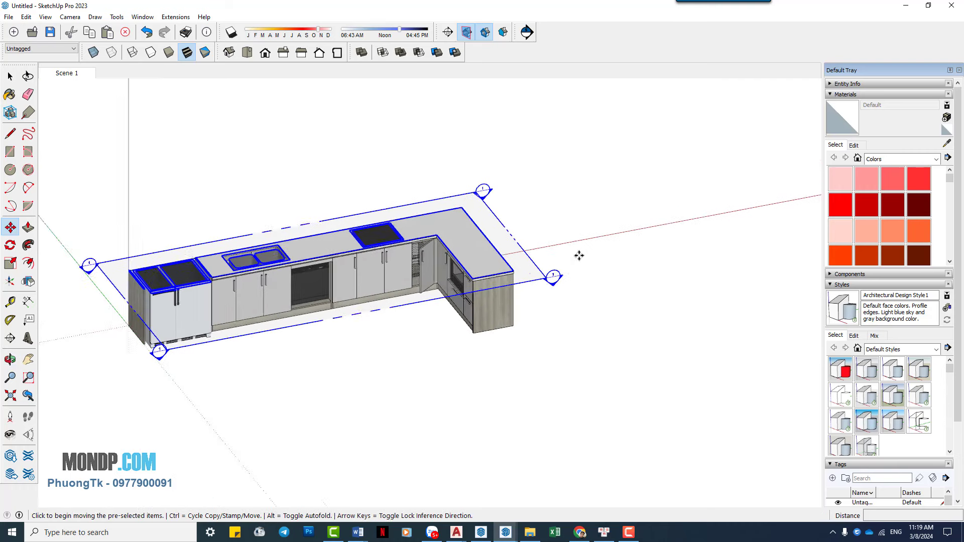
scroll(577, 254, "up", 2)
left_click(550, 263)
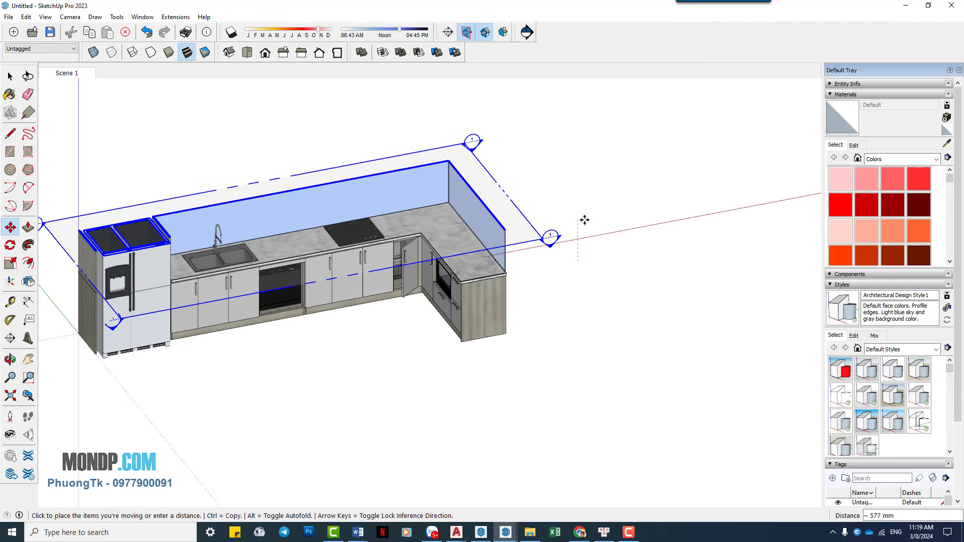
left_click(584, 219)
key("space")
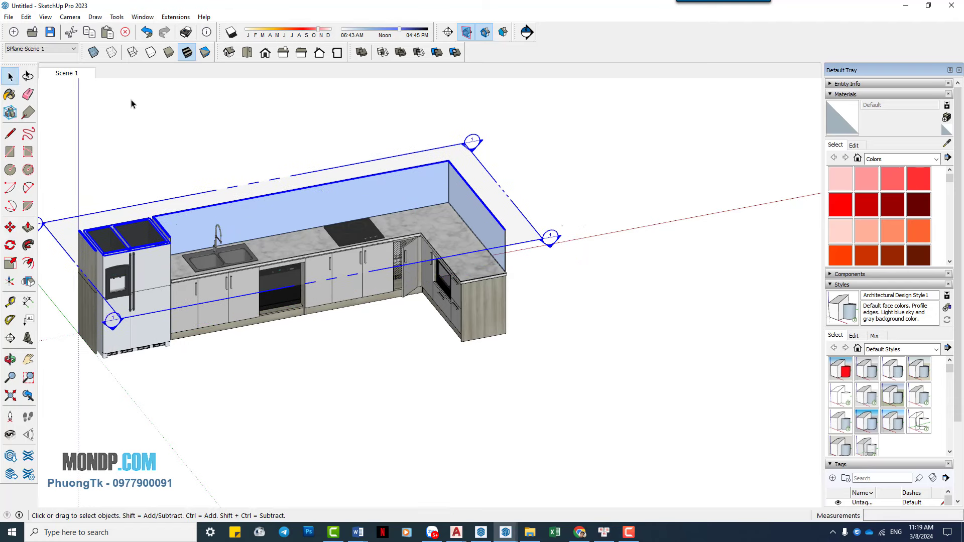
left_click(86, 74)
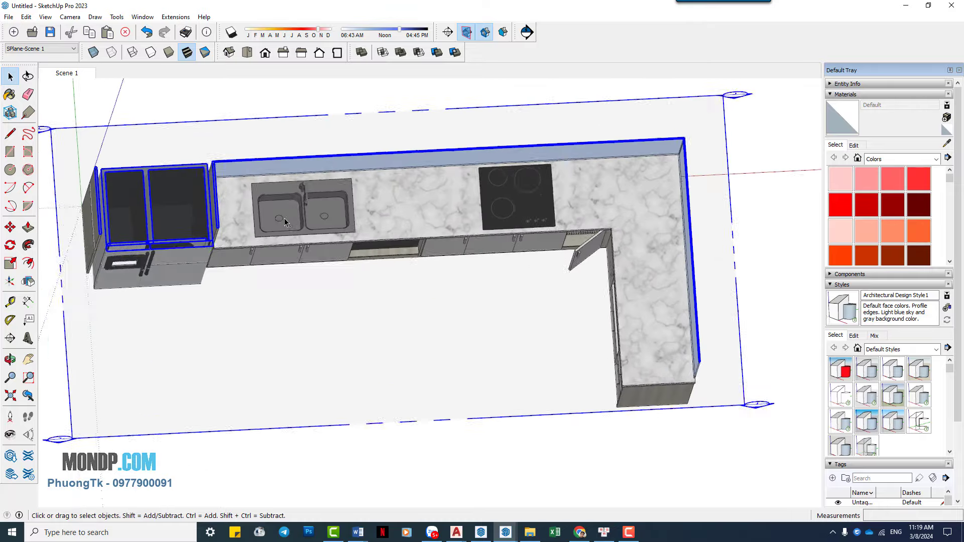
Open the style's edge settings in the Styles panel.
left_click(466, 32)
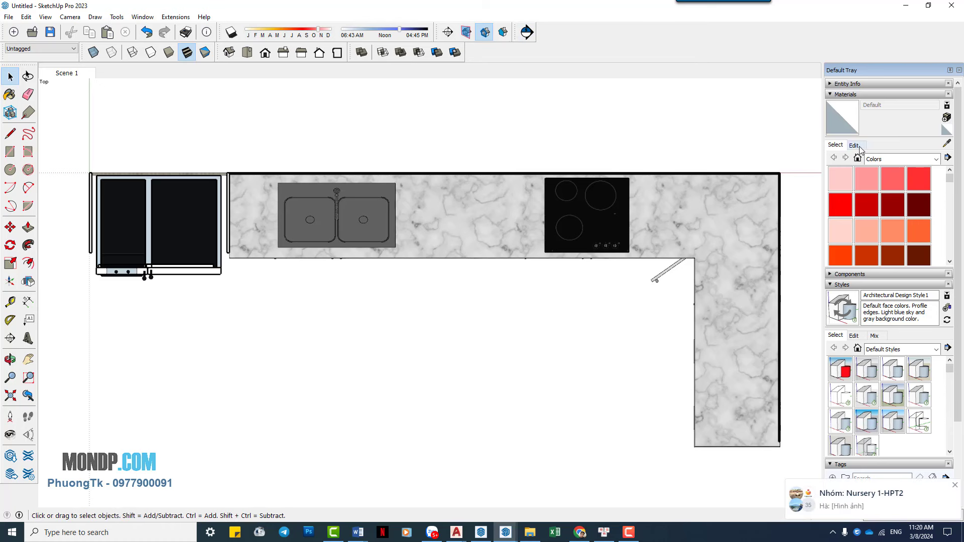
left_click(859, 95)
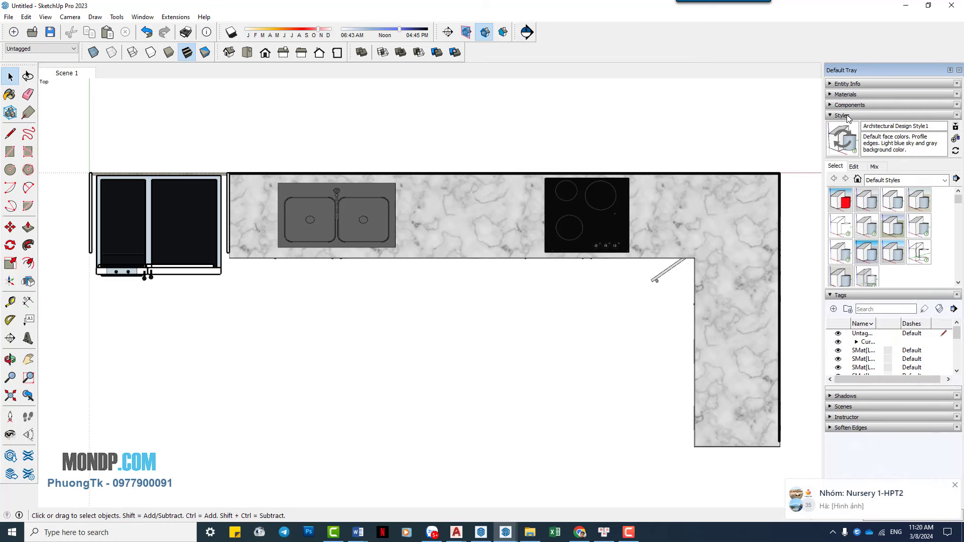
left_click(846, 115)
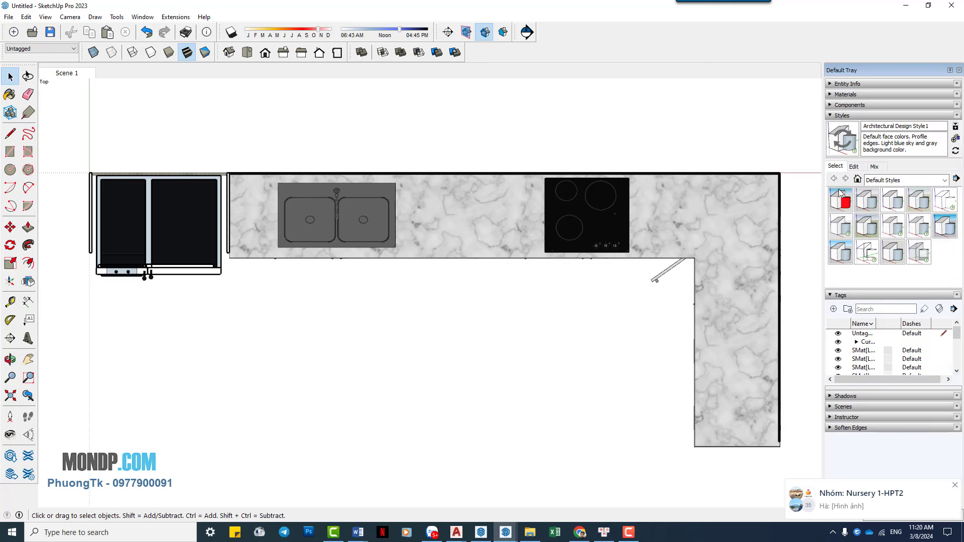
left_click(853, 167)
left_click(833, 179)
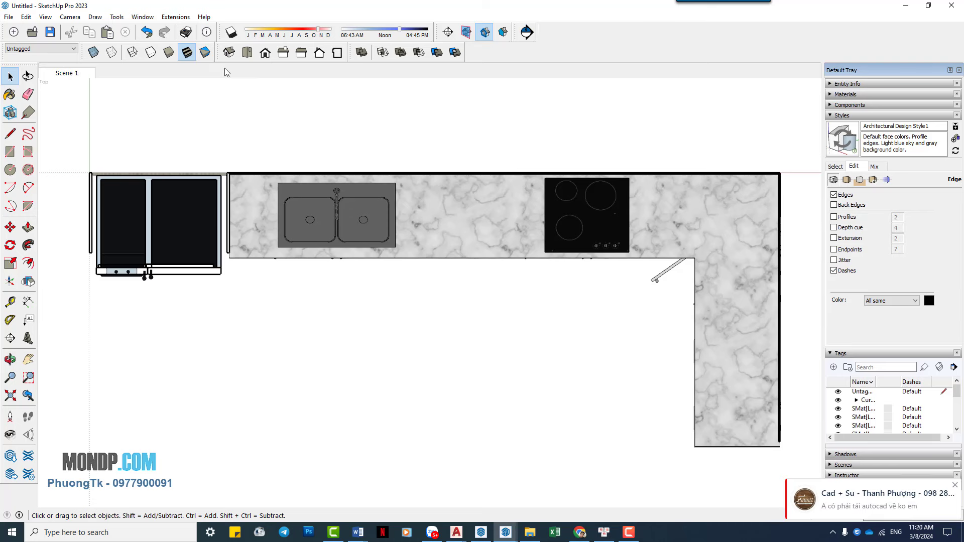
Refresh the Curic section, reapply Scene 1 and hide the section plane lines.
left_click(527, 31)
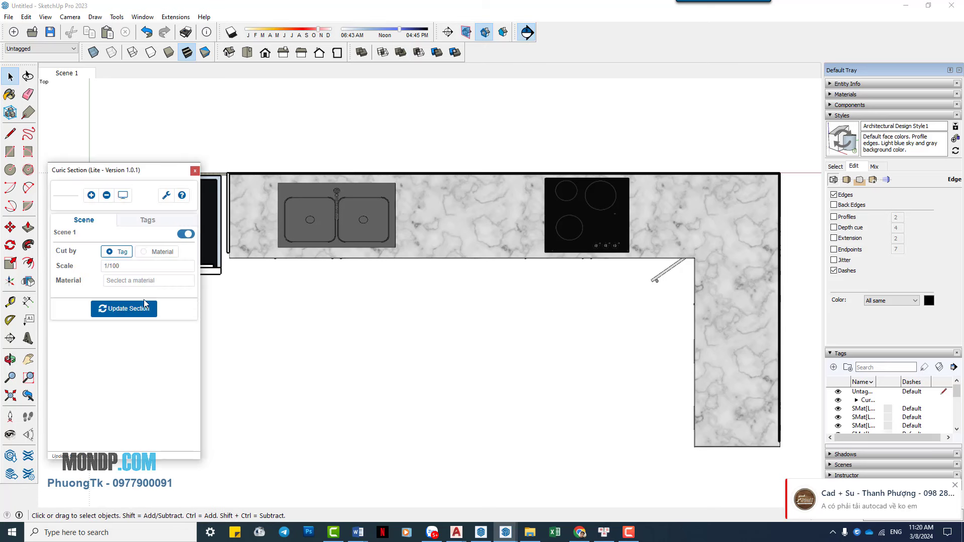
left_click(126, 308)
left_click(195, 171)
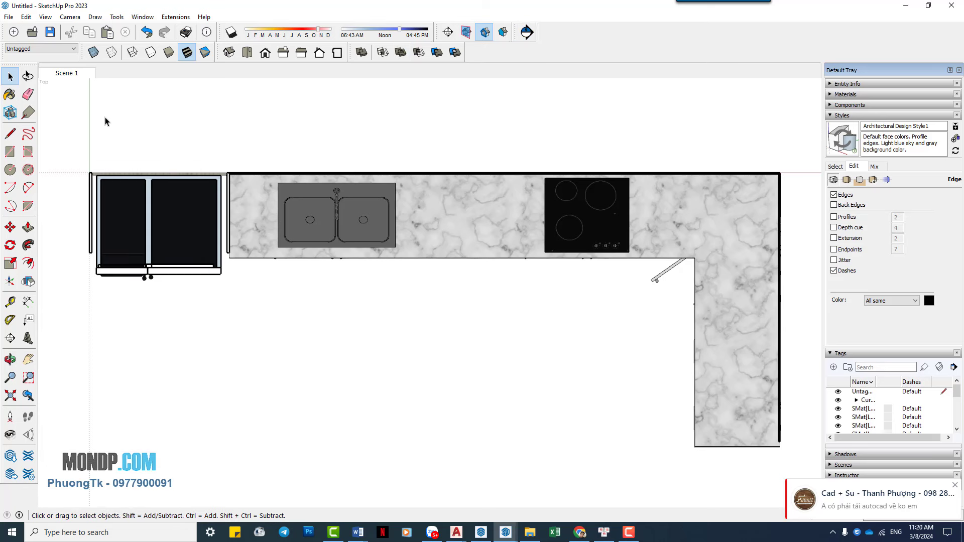
left_click(76, 75)
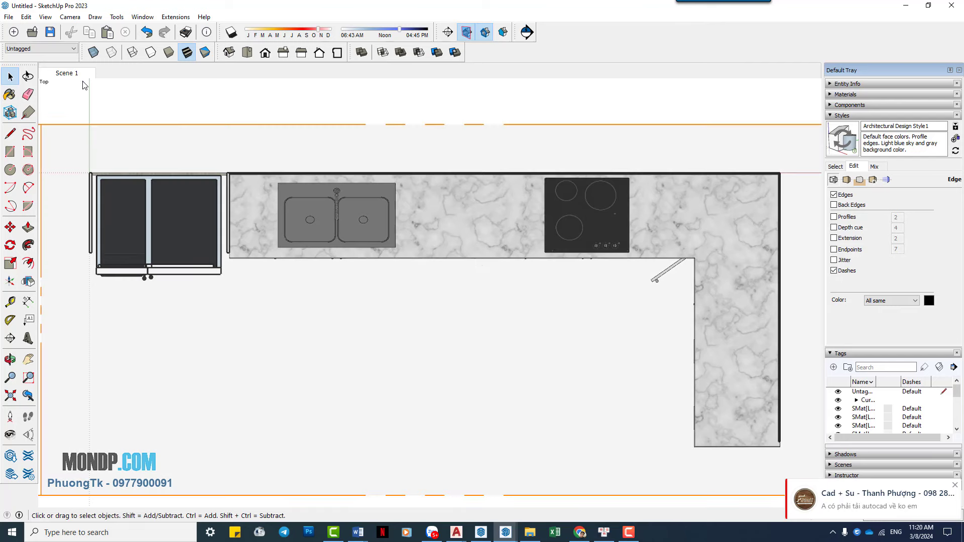
left_click(466, 32)
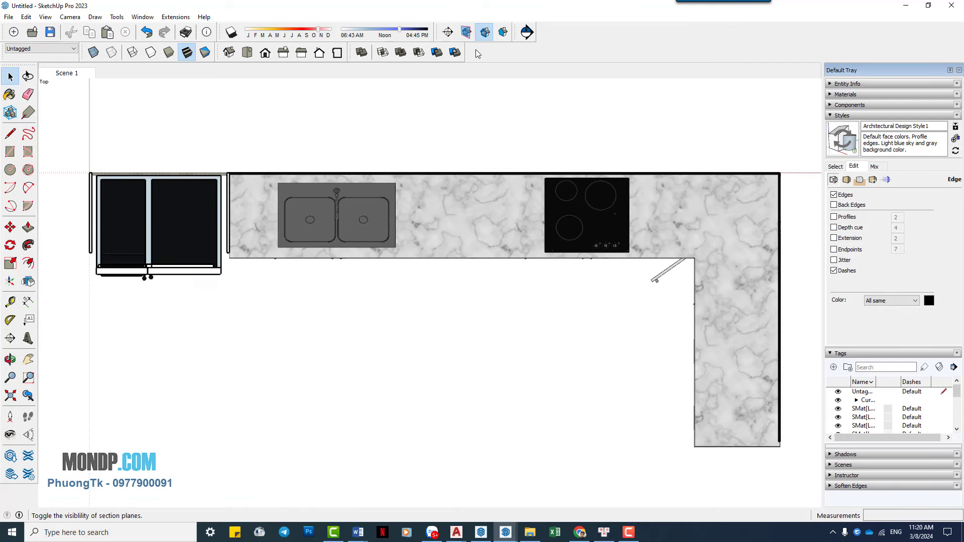
right_click(83, 76)
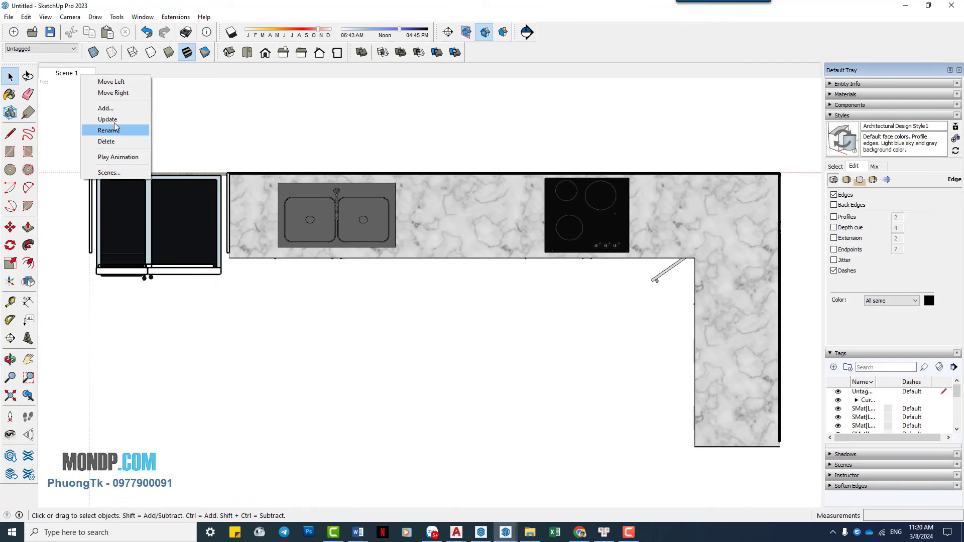
left_click(182, 159)
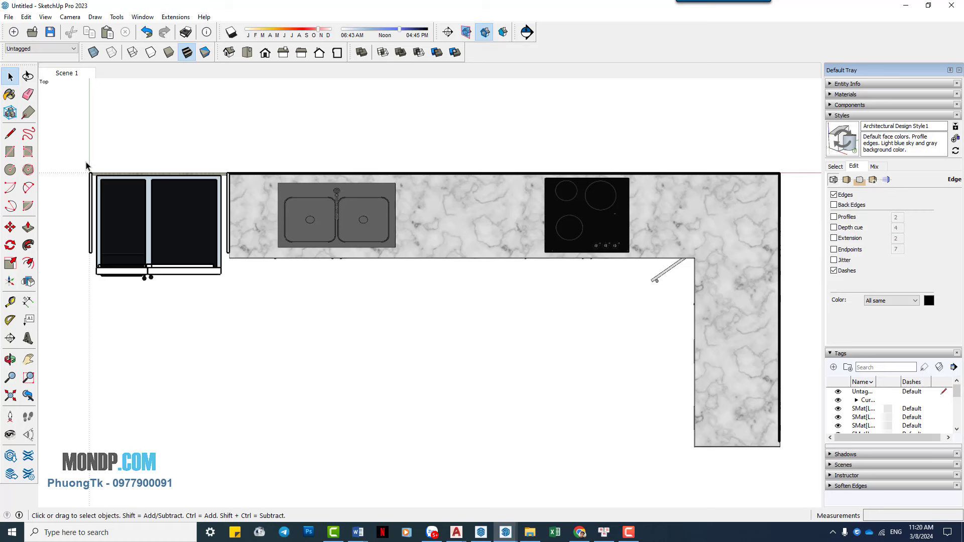
Hide the dark refrigerator at the left end of the plan.
left_click(193, 274)
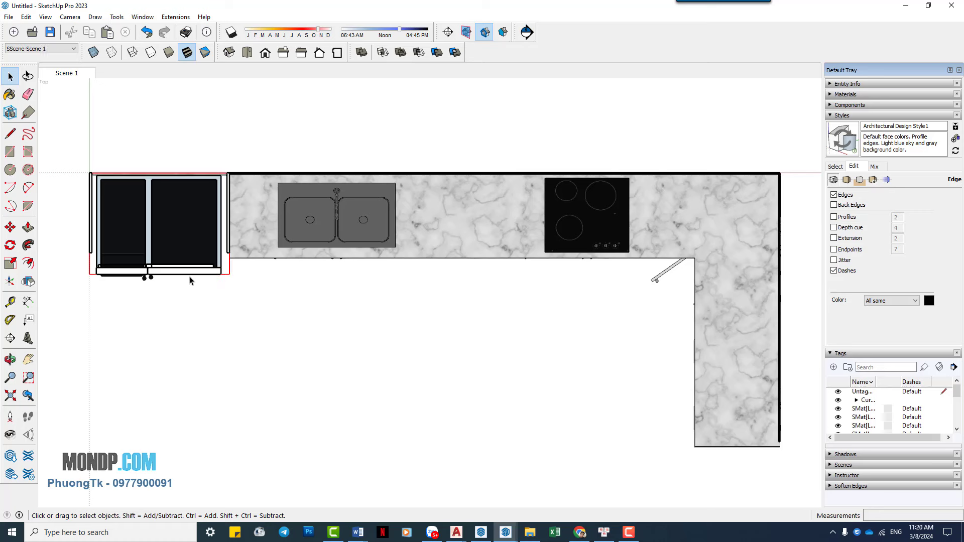
left_click(247, 312)
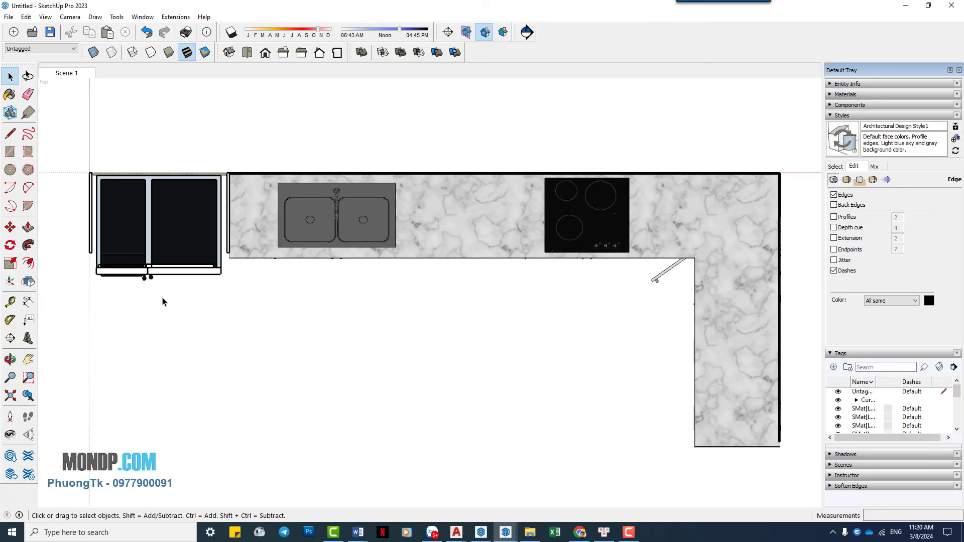
left_click(134, 281)
left_click(133, 200)
right_click(132, 200)
left_click(172, 229)
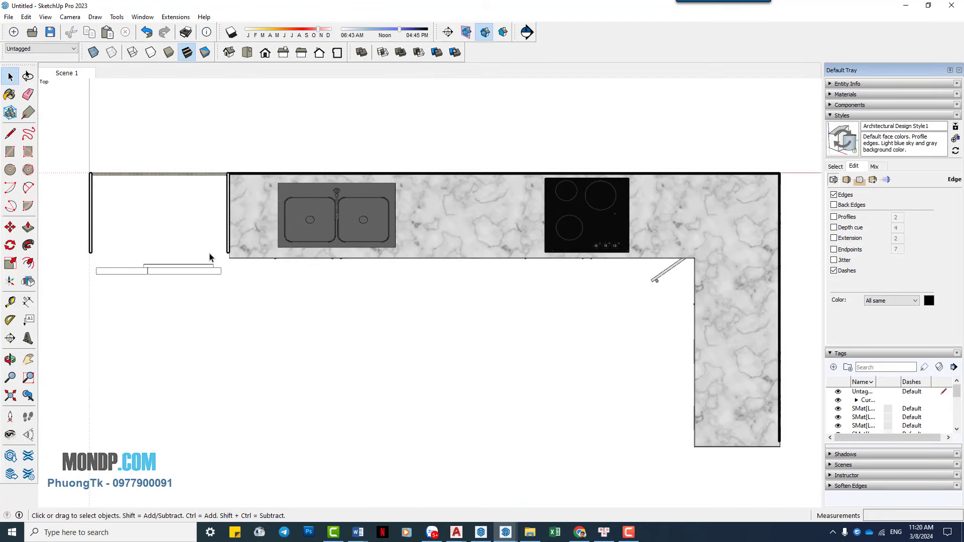
Clear the selection and update the Curic section again.
left_click(162, 272)
left_click(216, 147)
left_click(527, 32)
left_click(123, 309)
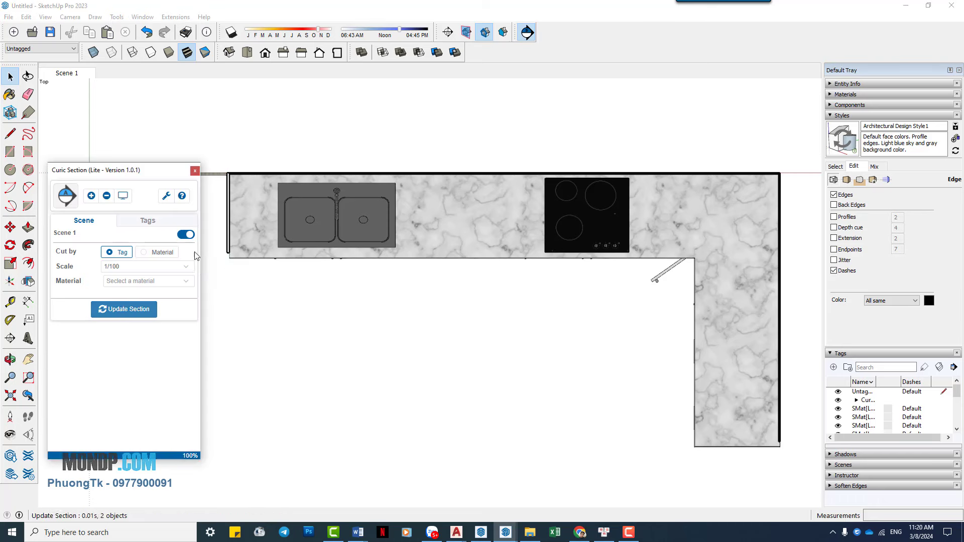
Close Curic Section and update Scene 1 with the current view.
left_click(195, 171)
right_click(65, 77)
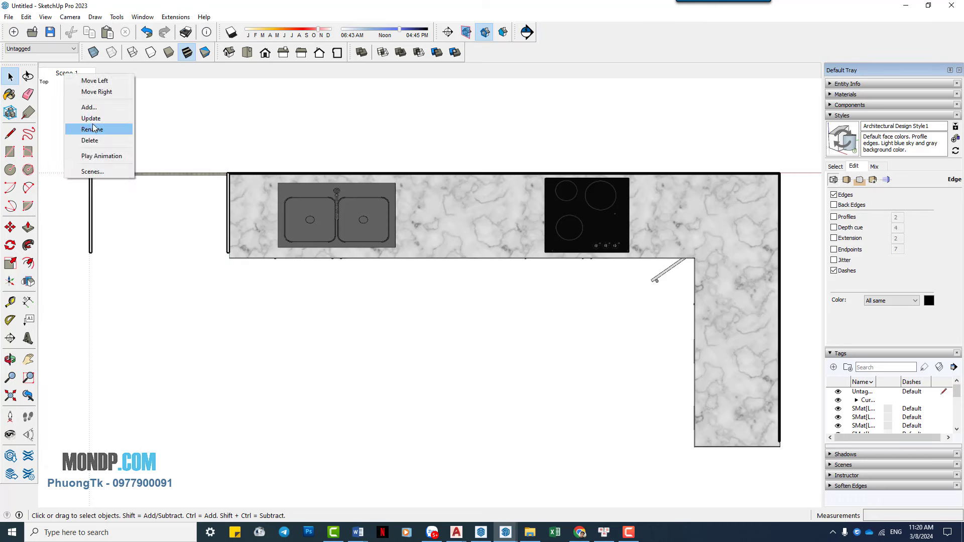
left_click(101, 121)
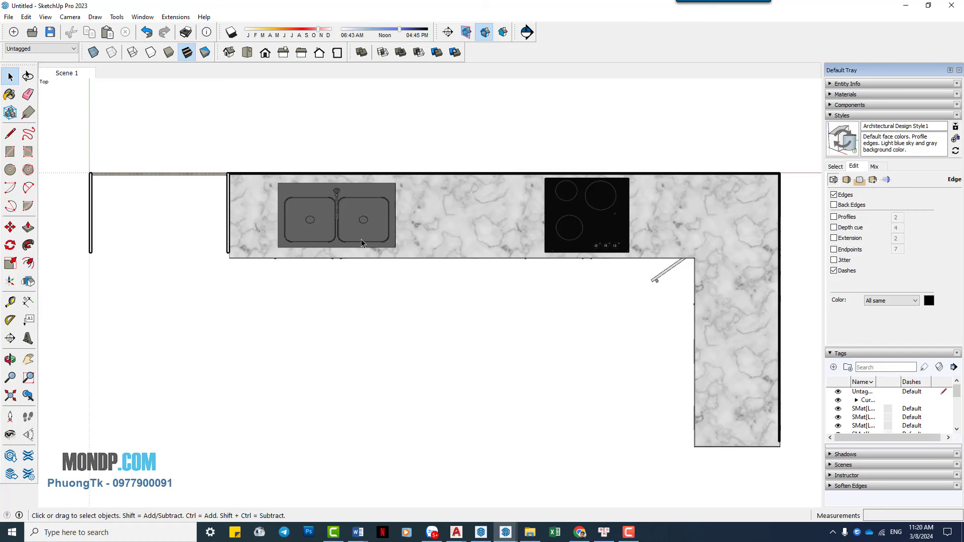
Hide the diagonal handle at the inner corner and update Scene 1 again.
left_click(663, 277)
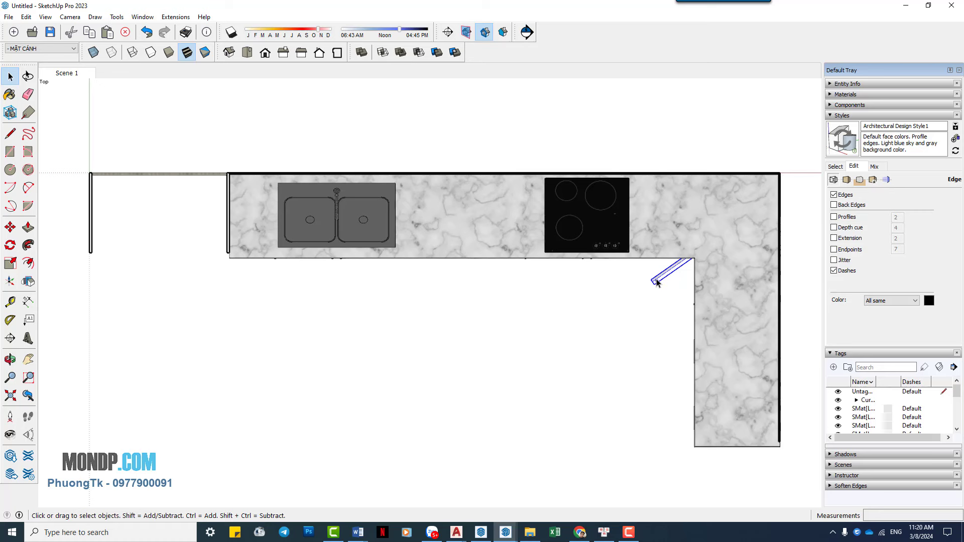
right_click(656, 282)
left_click(684, 307)
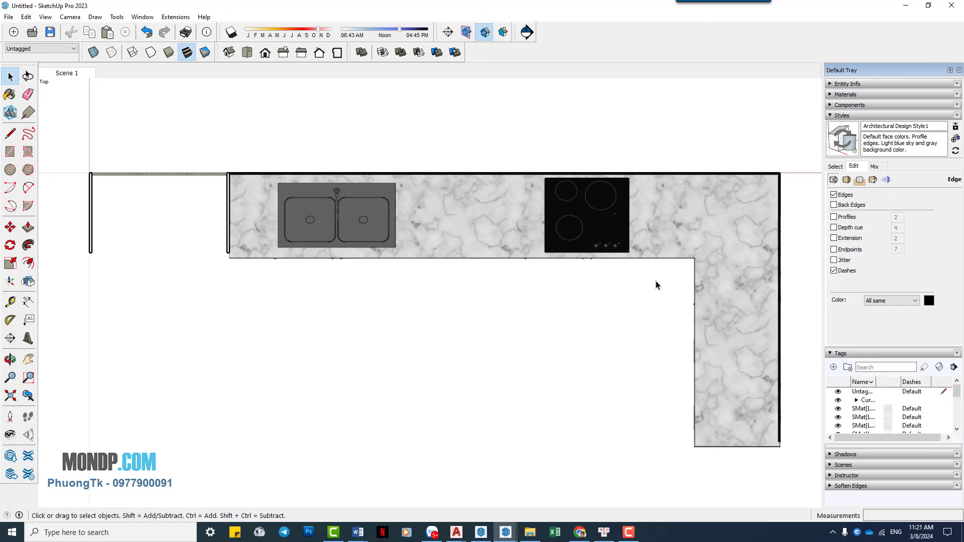
right_click(70, 74)
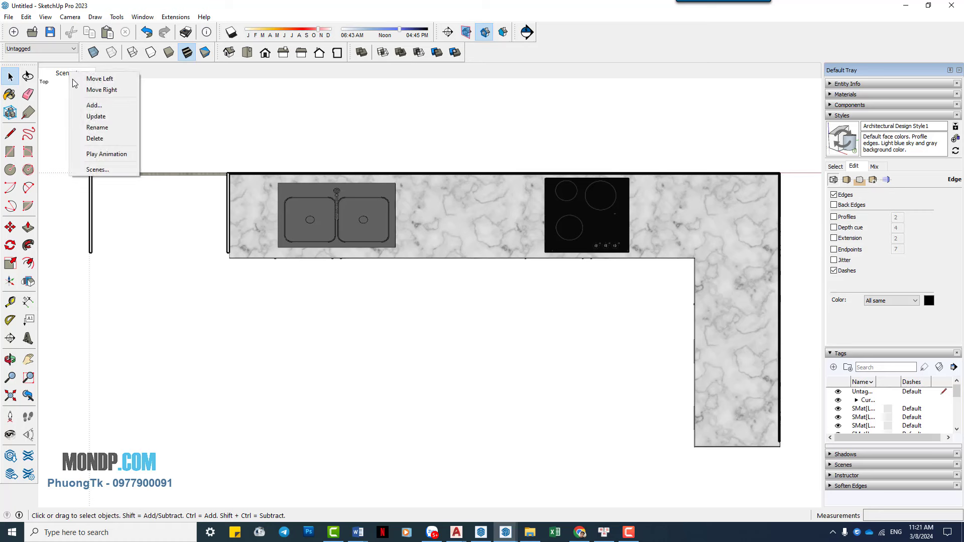
left_click(96, 117)
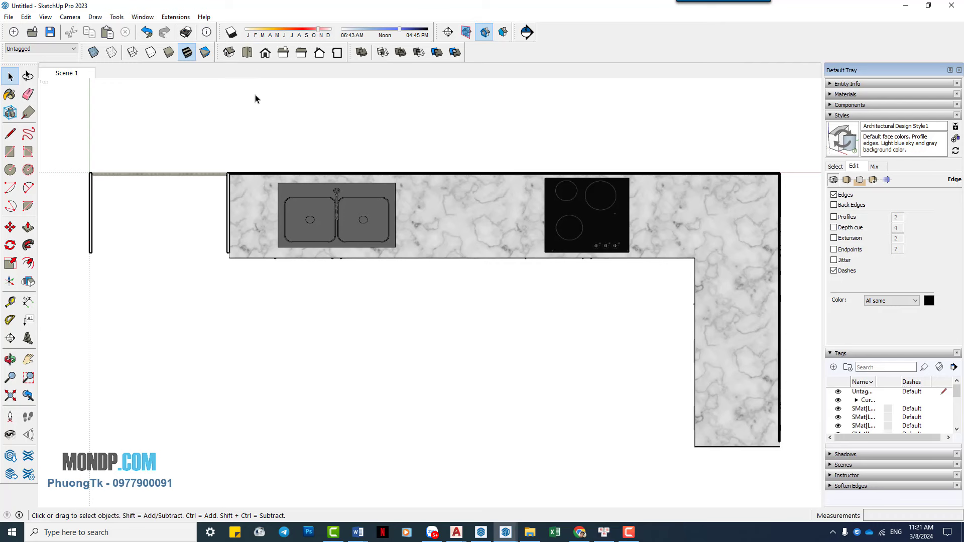
Save a frontal 3D kitchen perspective without section cuts as Scene 2 with a new style.
left_click(229, 52)
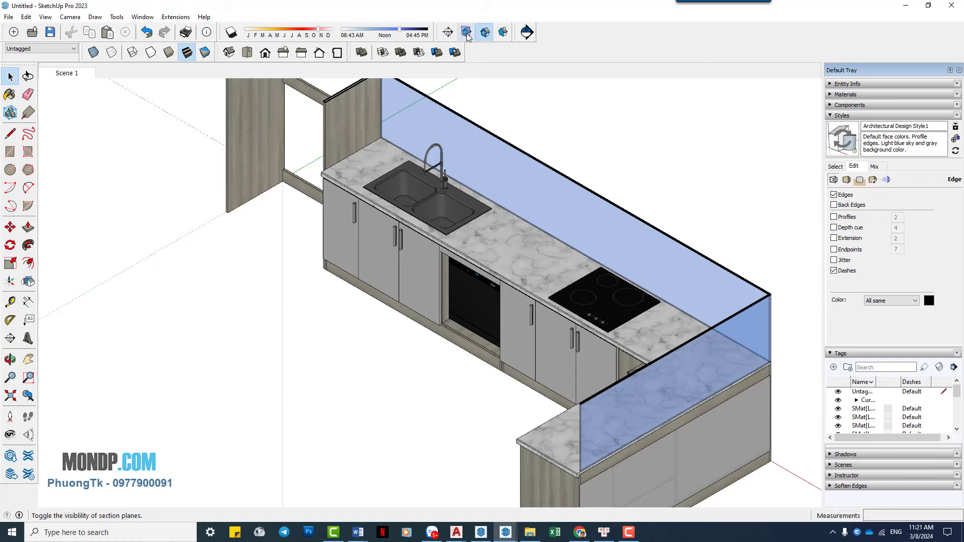
left_click(485, 32)
scroll(427, 240, "down", 5)
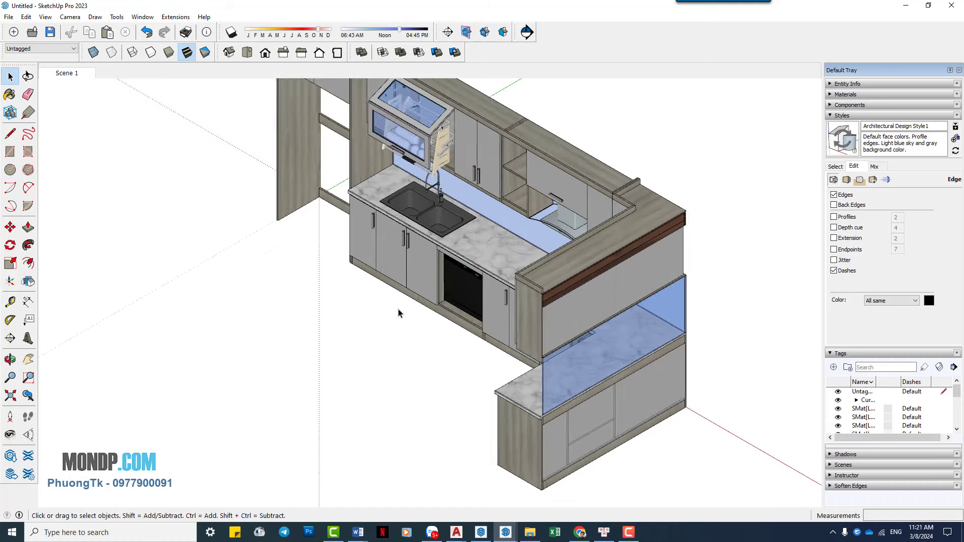
mouse_move(398, 312)
middle_mouse_down()
mouse_move(693, 210)
mouse_move(517, 256)
mouse_move(585, 263)
mouse_move(553, 311)
mouse_move(562, 278)
mouse_move(554, 316)
mouse_move(557, 300)
middle_mouse_up()
scroll(517, 256, "up", 3)
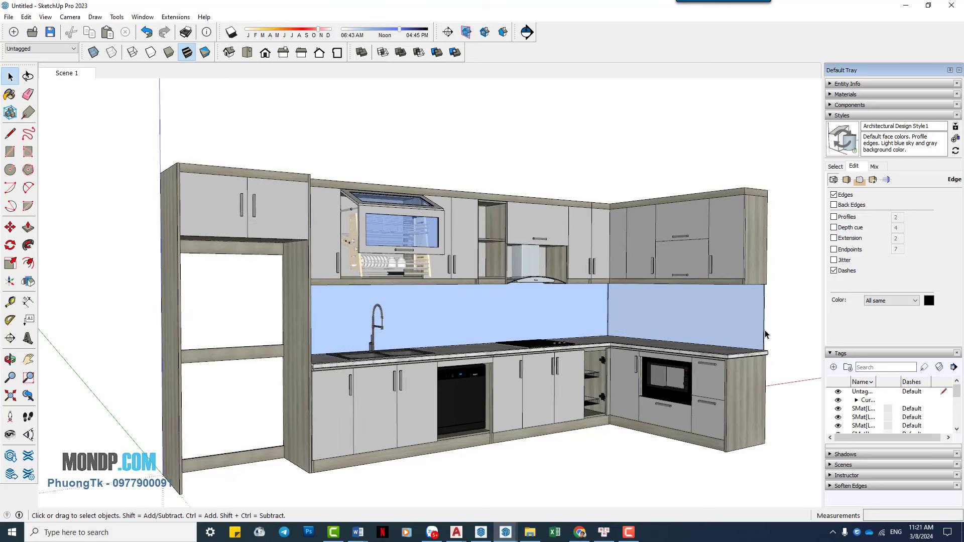
mouse_move(766, 333)
middle_mouse_down()
mouse_move(688, 307)
mouse_move(641, 314)
mouse_move(630, 305)
middle_mouse_up()
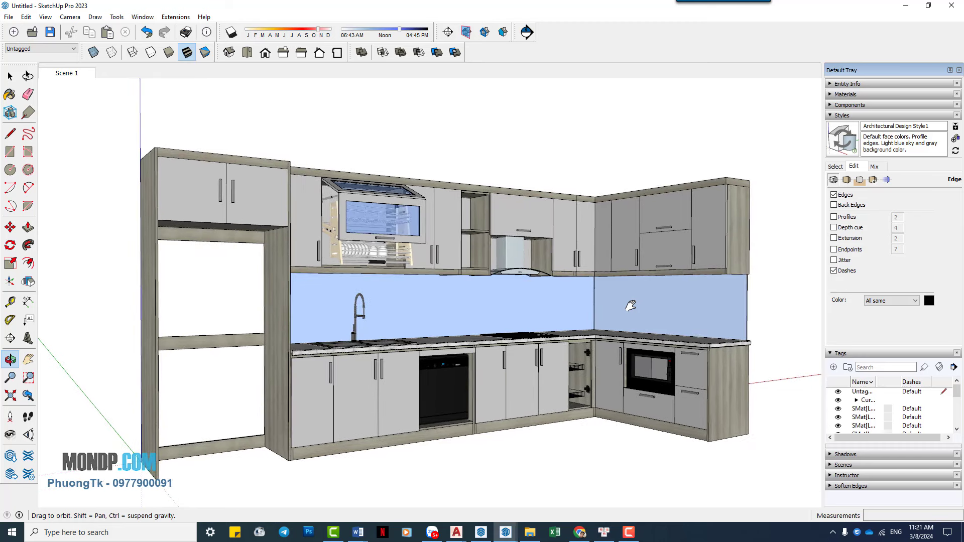
key("space")
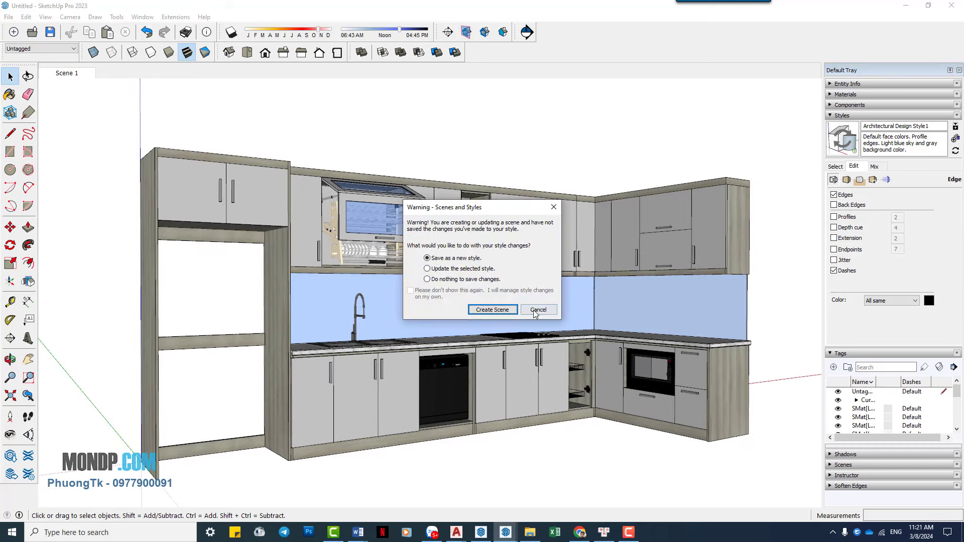
left_click(494, 309)
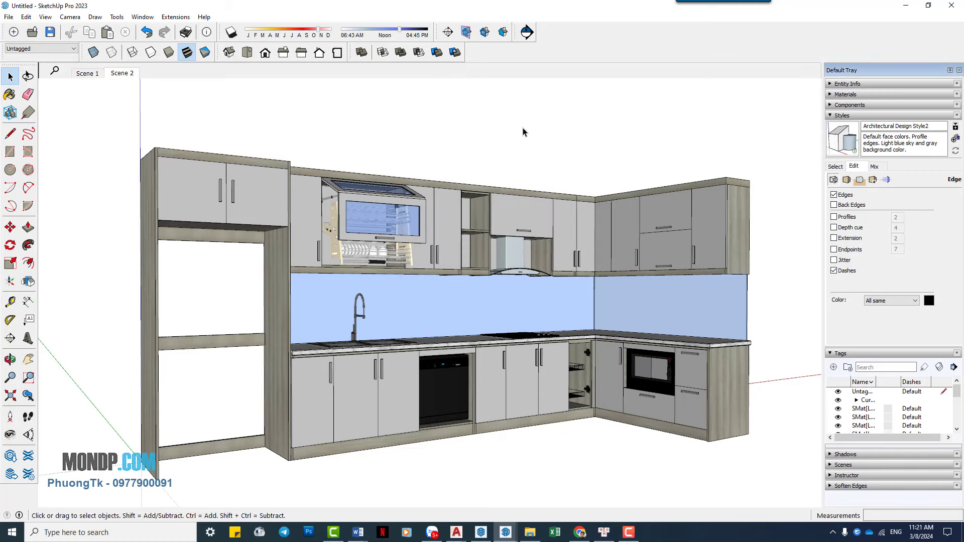
Update Scene 1's top view with section planes hidden, saving as a new style.
left_click(92, 75)
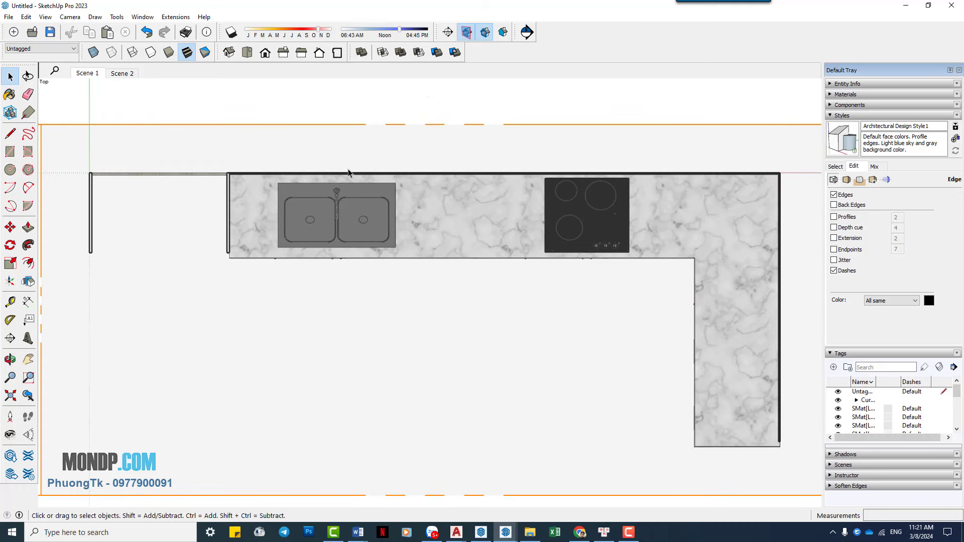
left_click(466, 33)
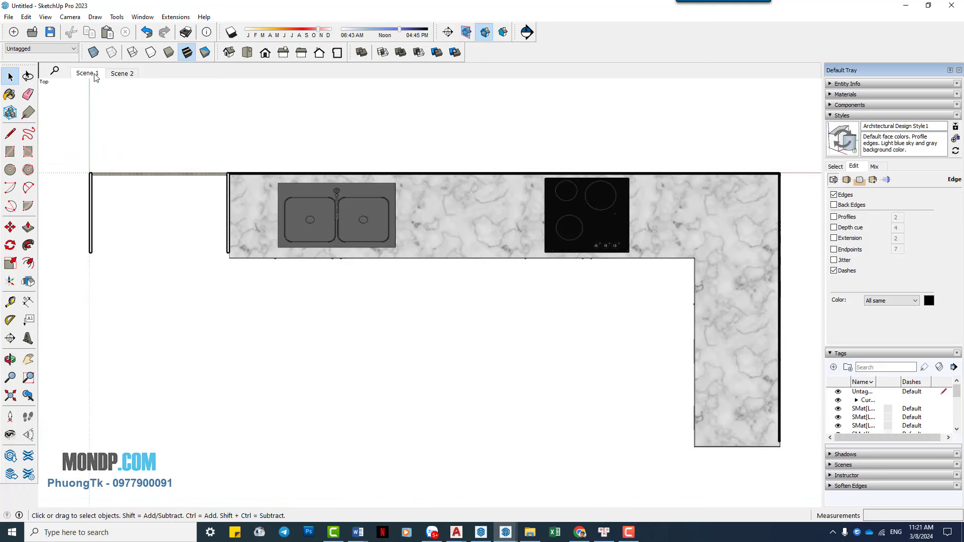
right_click(95, 77)
left_click(125, 119)
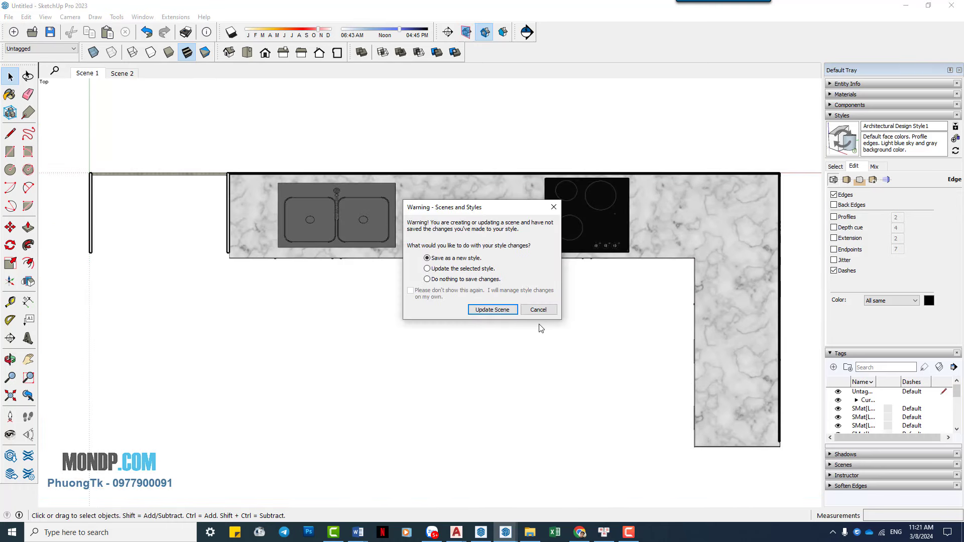
left_click(492, 310)
Return to Scene 2 and turn off scene transitions in Model Info > Animation.
left_click(113, 73)
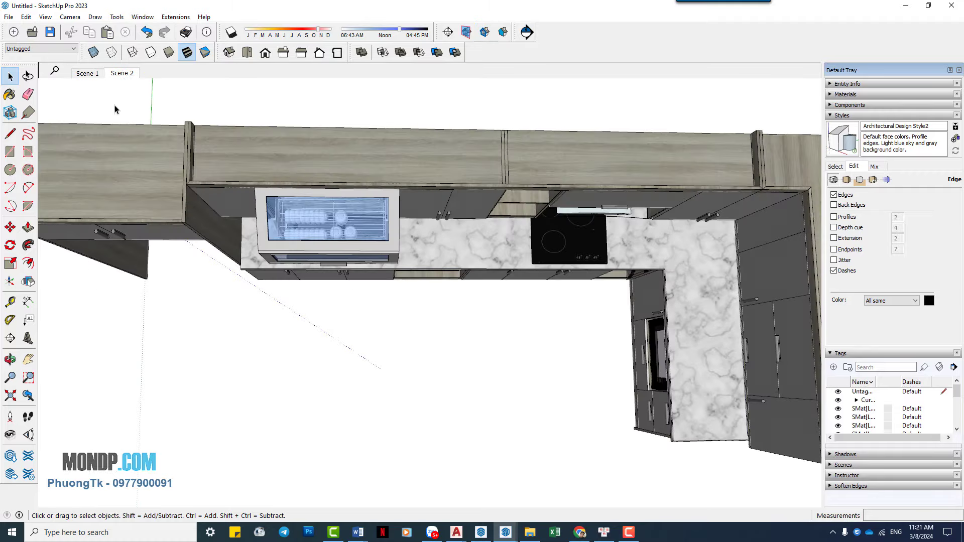
left_click(26, 16)
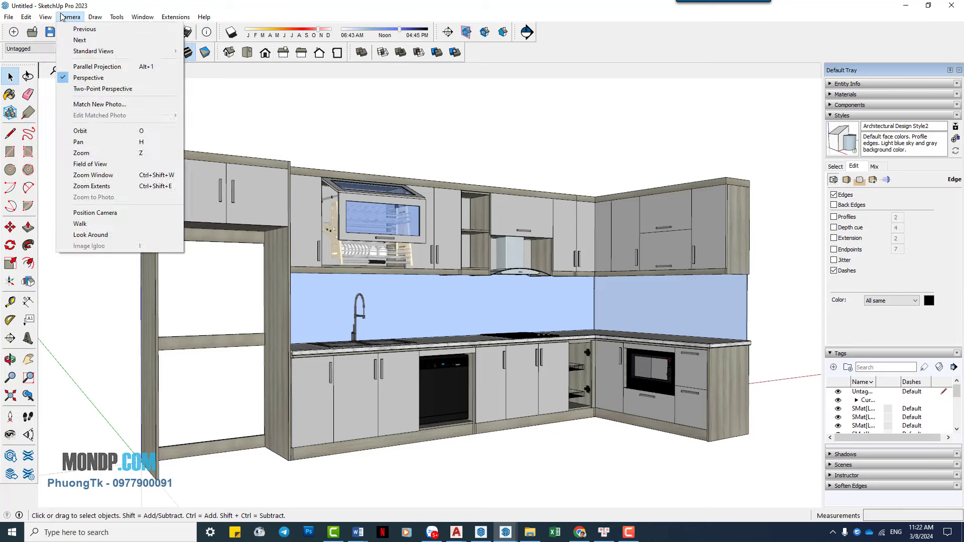
mouse_move(67, 202)
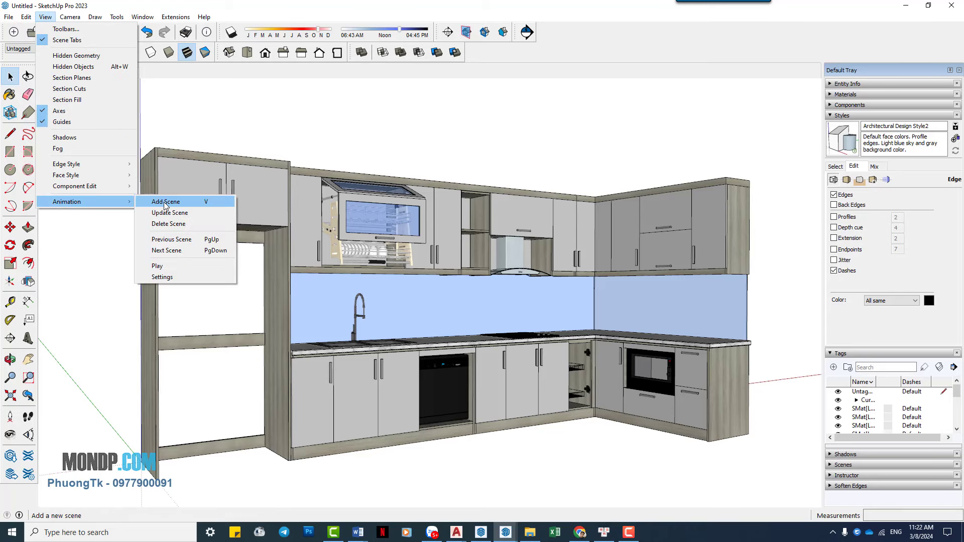
left_click(171, 279)
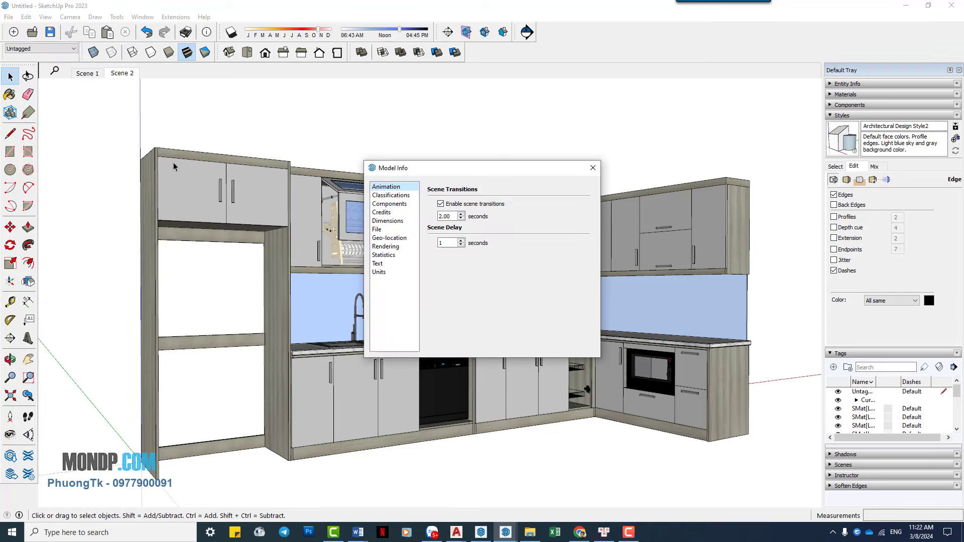
left_click(440, 203)
left_click(593, 168)
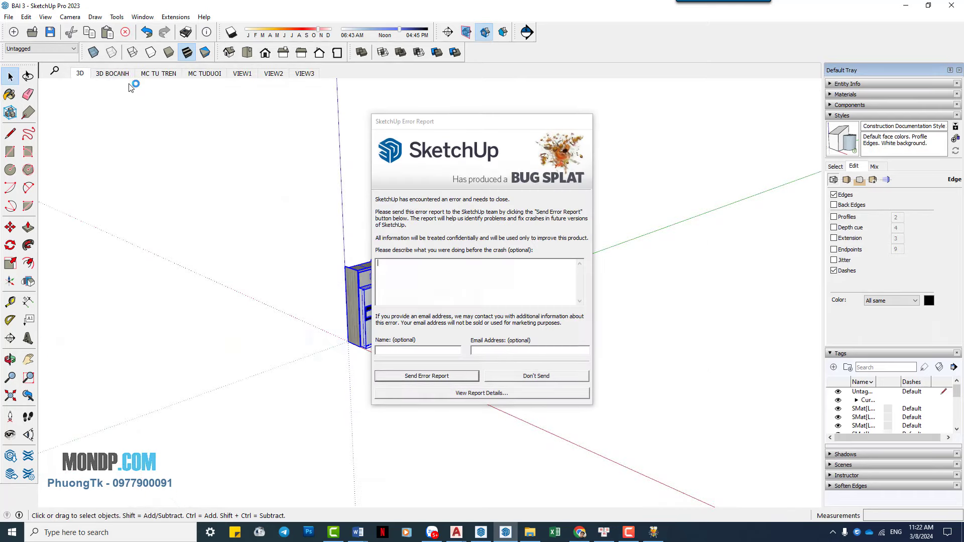
Dismiss the crash report unsent, then inspect the cooktop, sink, microwave and range hood.
left_click(535, 377)
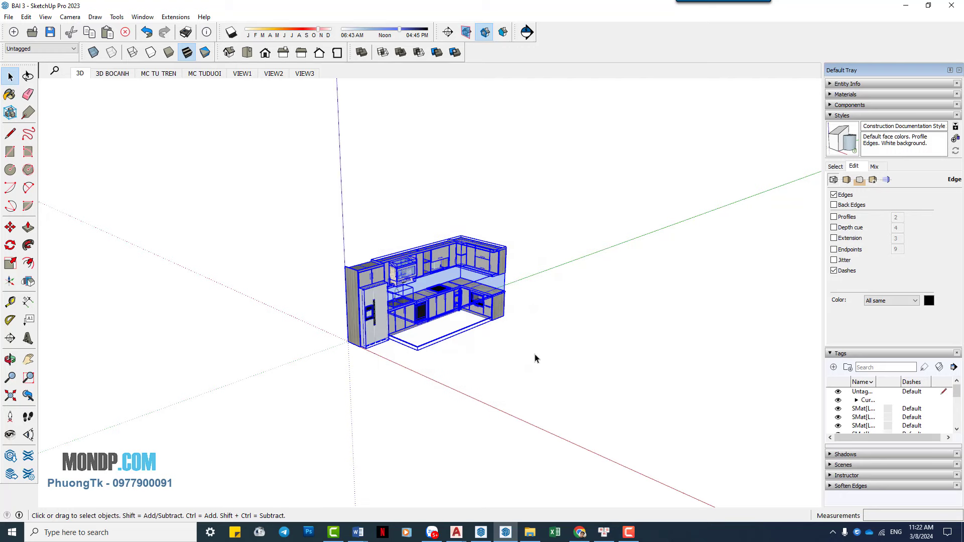
left_click(535, 358)
scroll(480, 334, "up", 3)
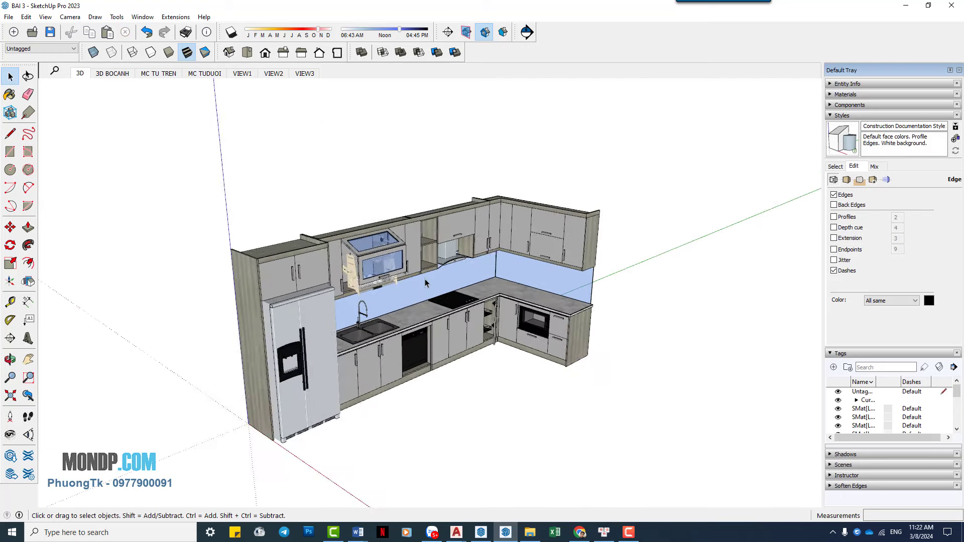
scroll(480, 335, "up", 3)
scroll(481, 335, "up", 2)
scroll(480, 334, "up", 3)
middle_click_drag(480, 335, 493, 316)
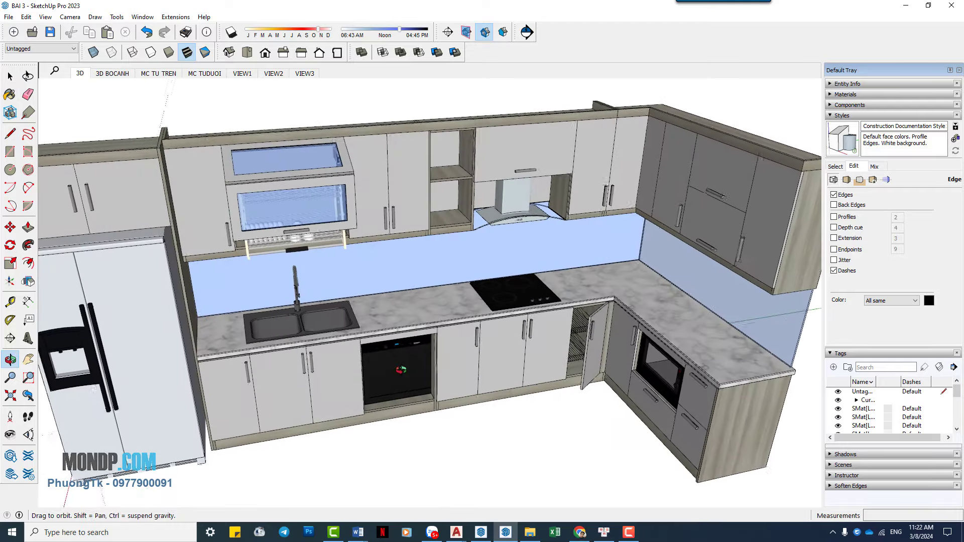
left_click(493, 310)
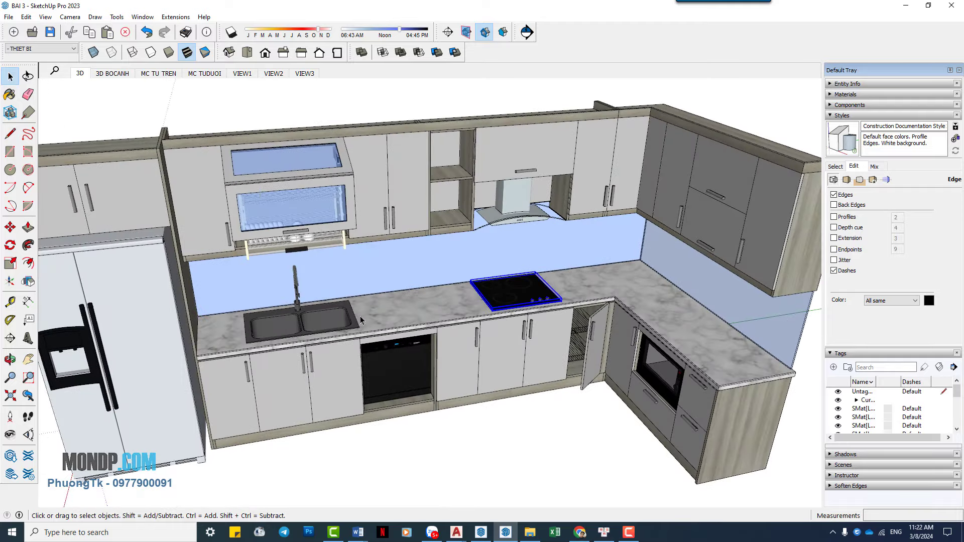
left_click(331, 322)
left_click(655, 366)
left_click(524, 219)
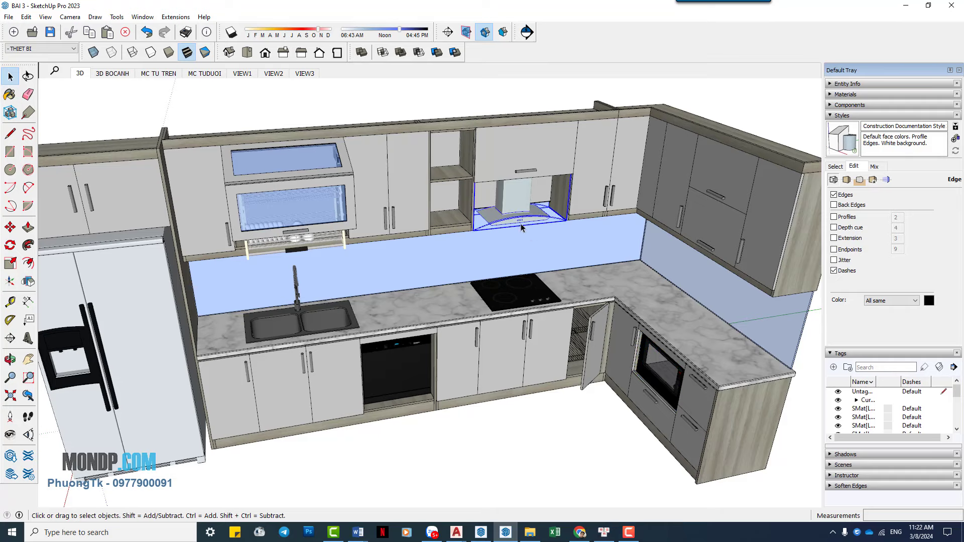
Clear the selection, reframe the kitchen, and briefly check the recent-files list.
left_click(567, 409)
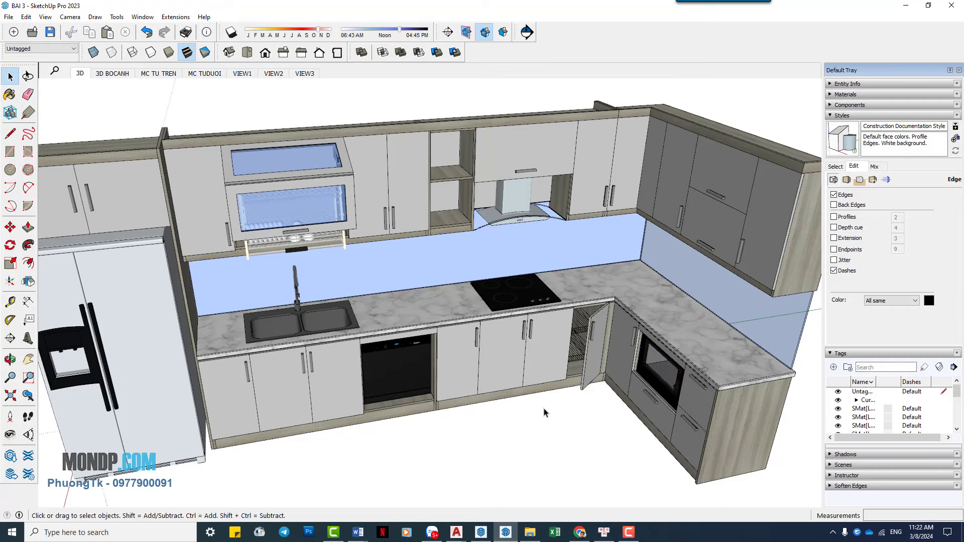
scroll(425, 297, "down", 4)
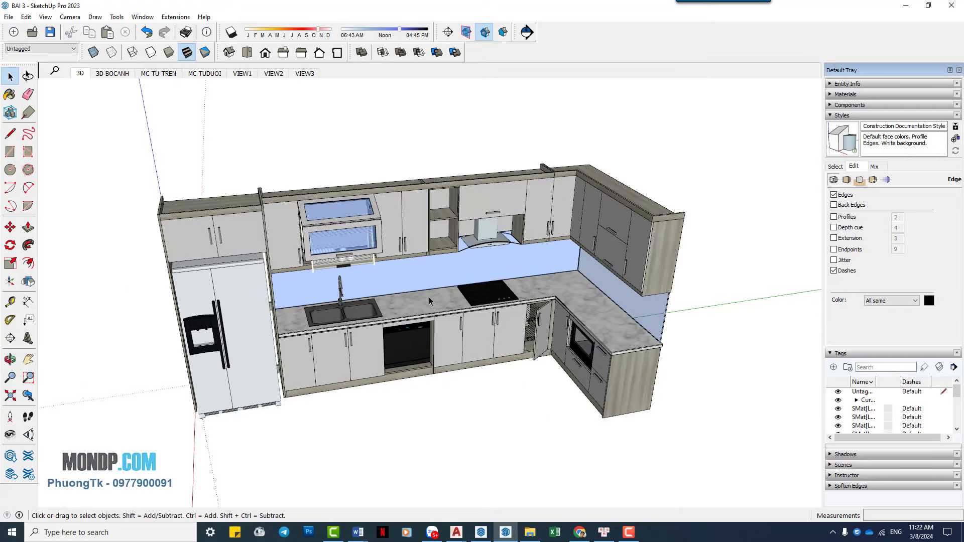
scroll(425, 297, "down", 2)
middle_click_drag(351, 221, 301, 171)
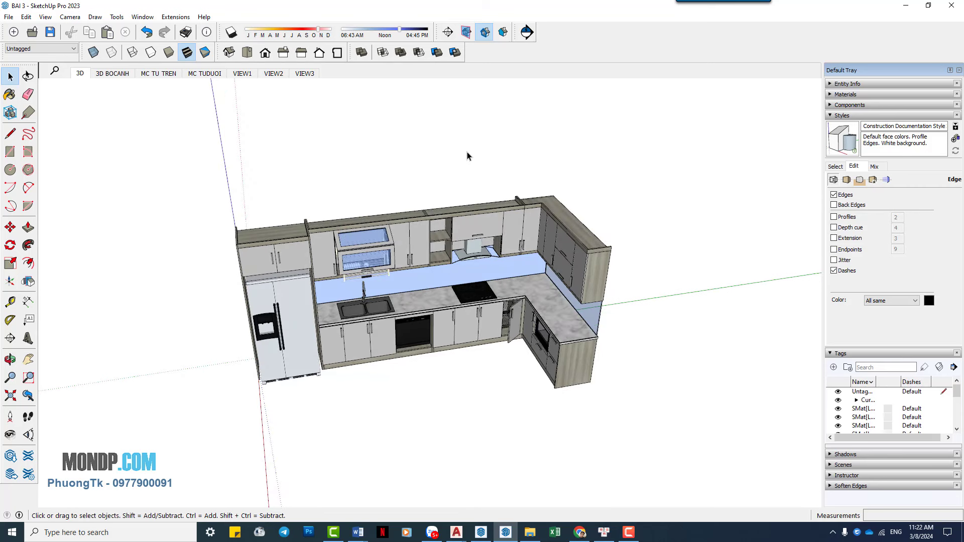
right_click(507, 533)
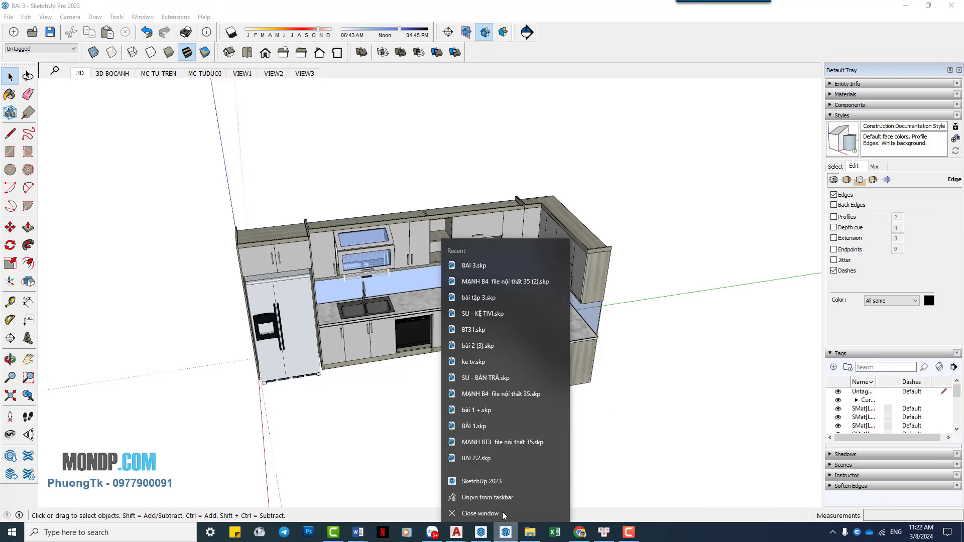
left_click(487, 479)
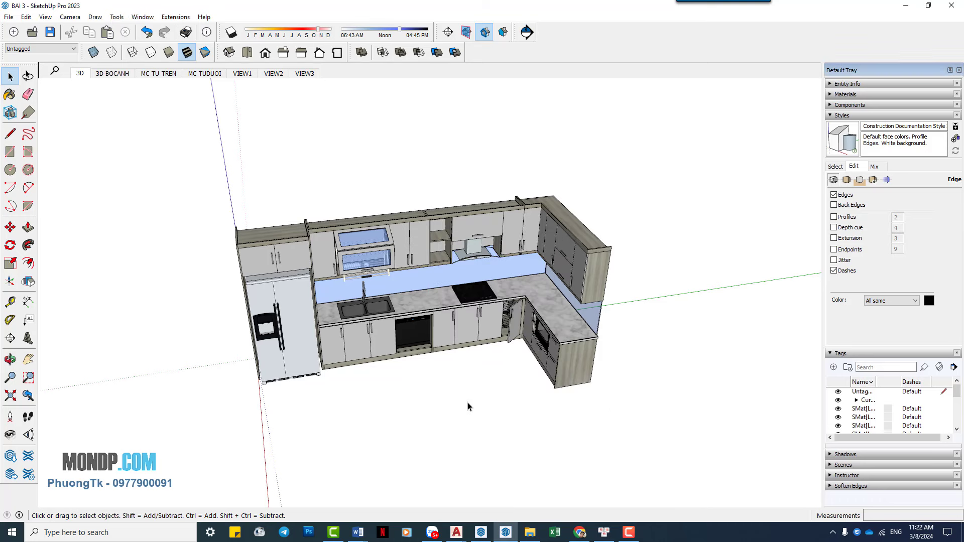
scroll(417, 315, "up", 2)
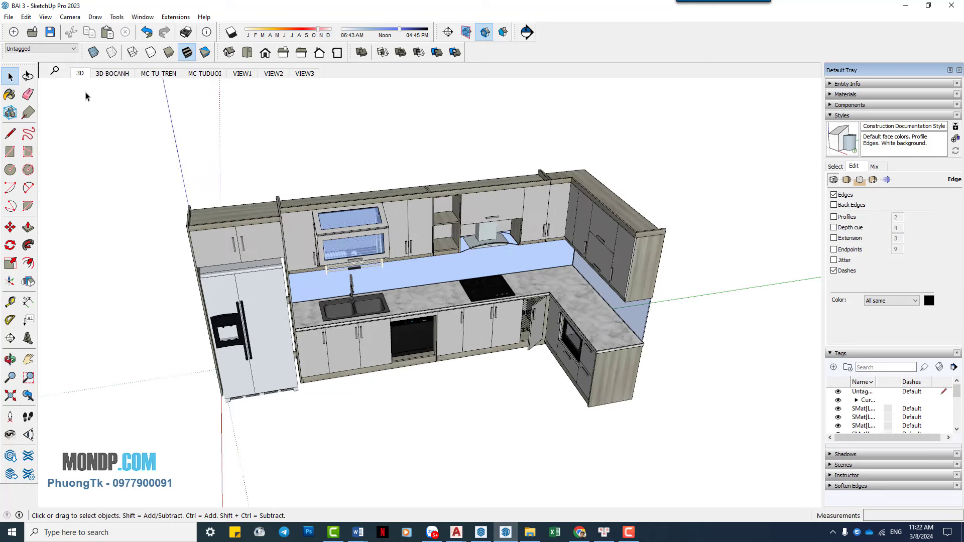
Review the 3D, 3D BOCANH, Right view, MC TUDUOI, VIEW1 and VIEW2 scenes.
left_click(81, 75)
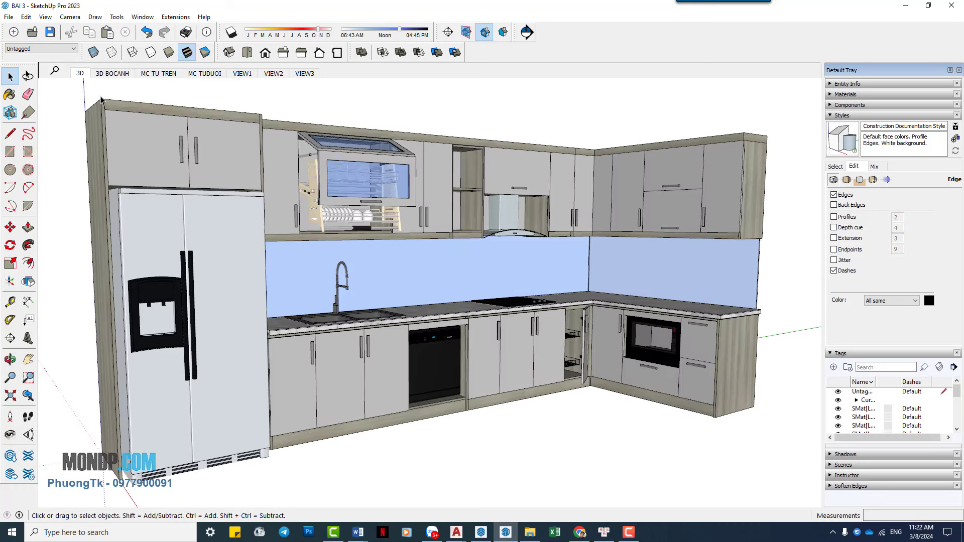
left_click(112, 73)
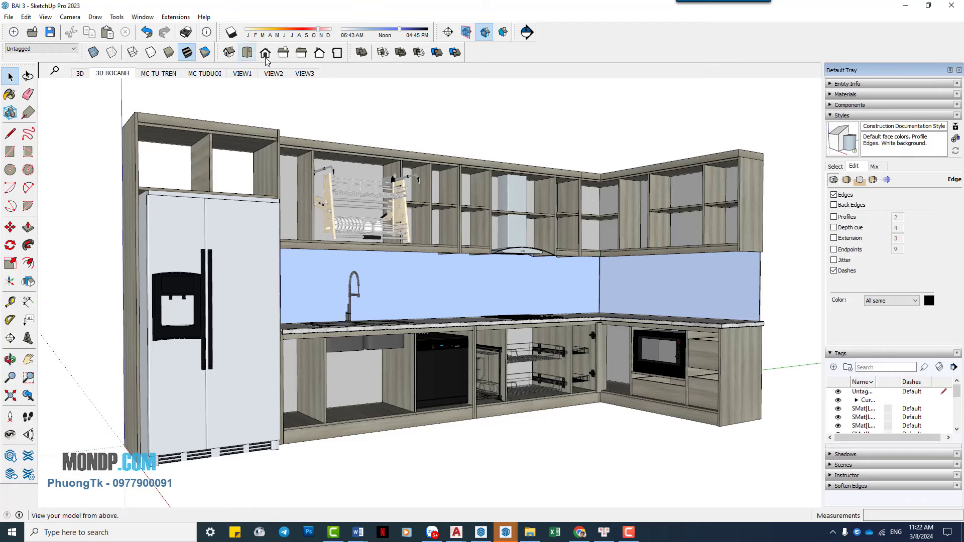
left_click(283, 52)
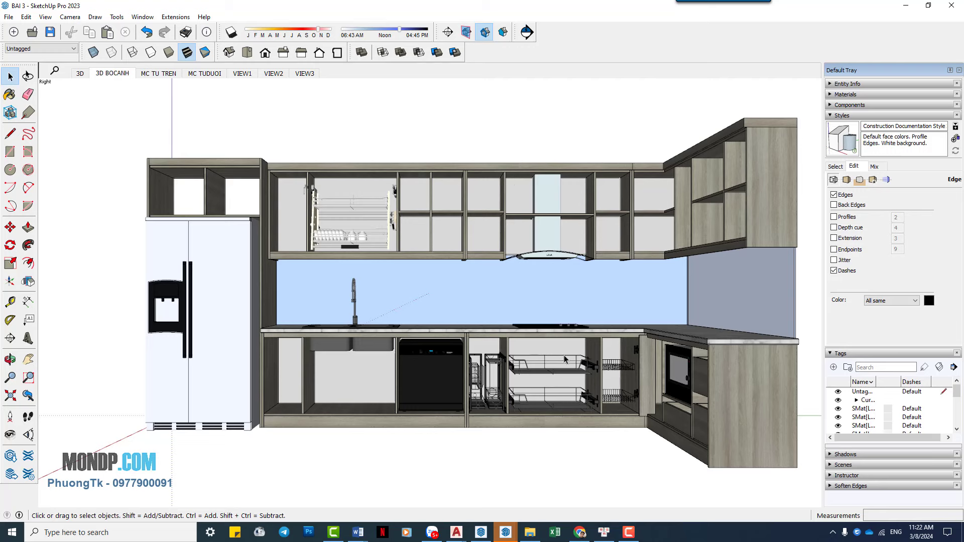
left_click(204, 74)
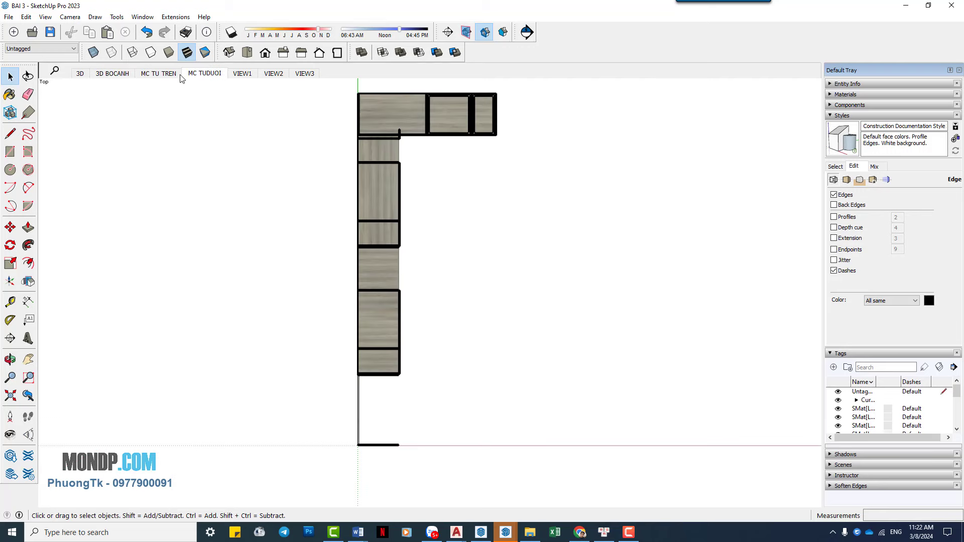
left_click(242, 73)
left_click(274, 73)
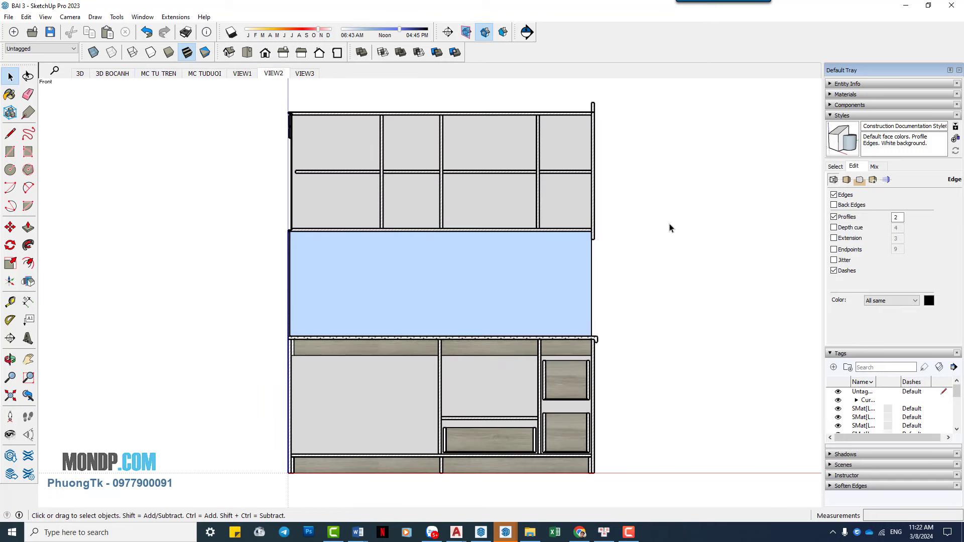
Bring the Welcome to SketchUp window forward and close it.
left_click(506, 535)
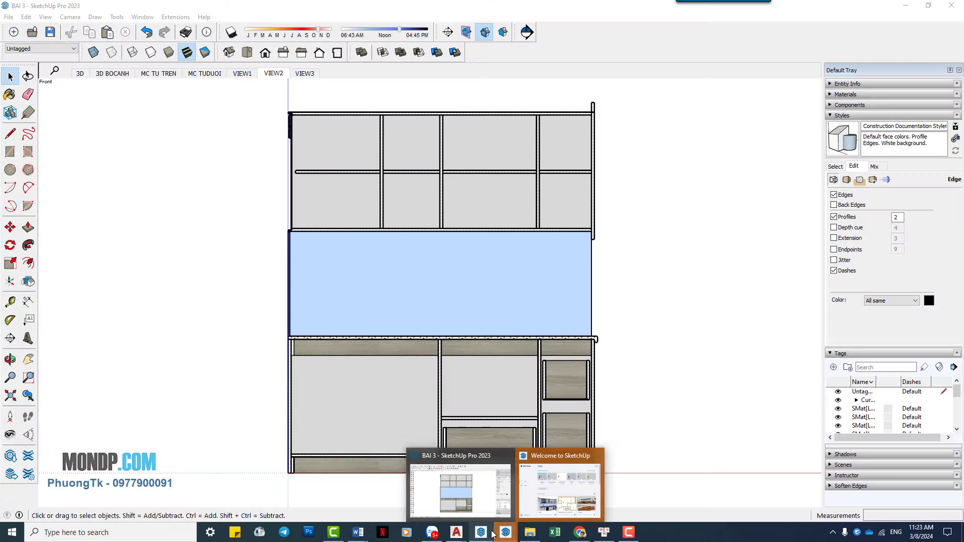
left_click(560, 489)
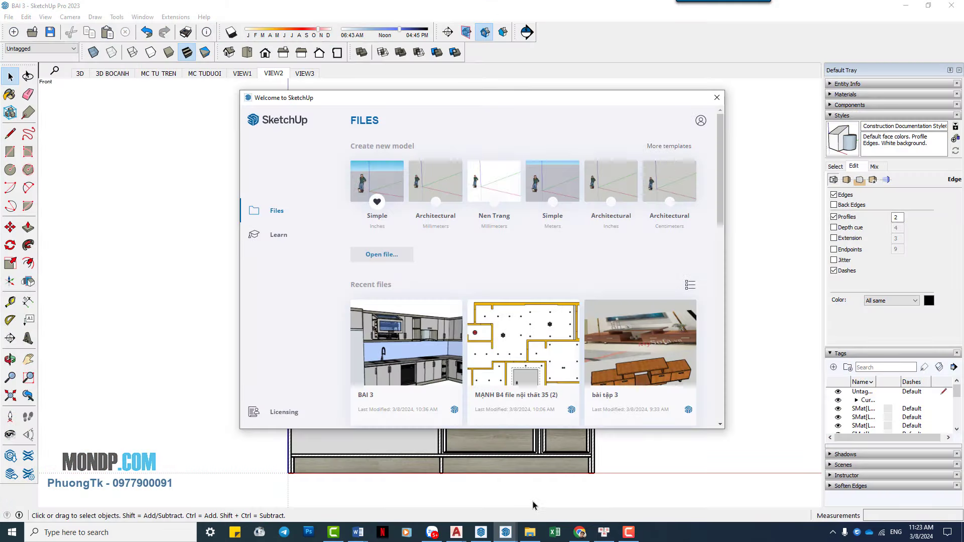
left_click(506, 196)
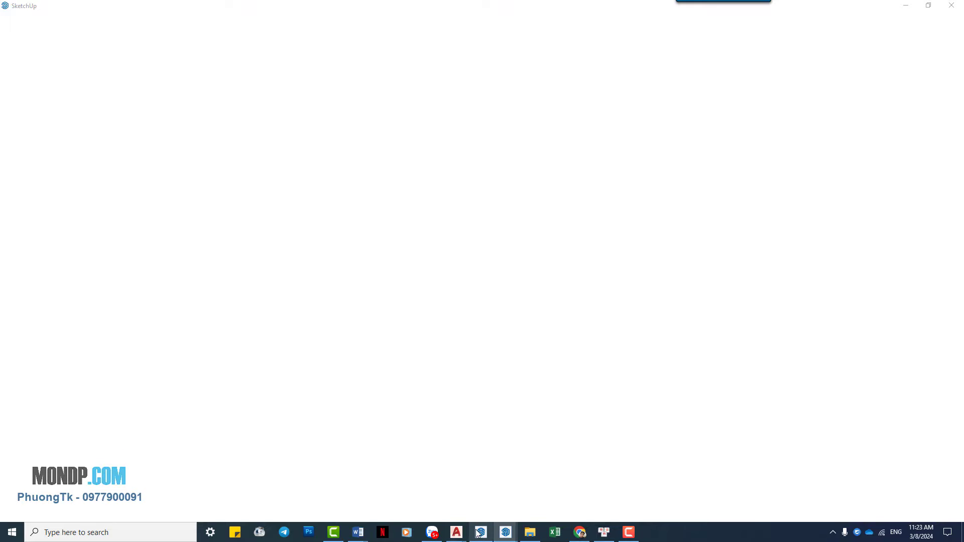
Switch to LayOut and view pages 1 through 4 of the kitchen sheet set.
left_click(480, 532)
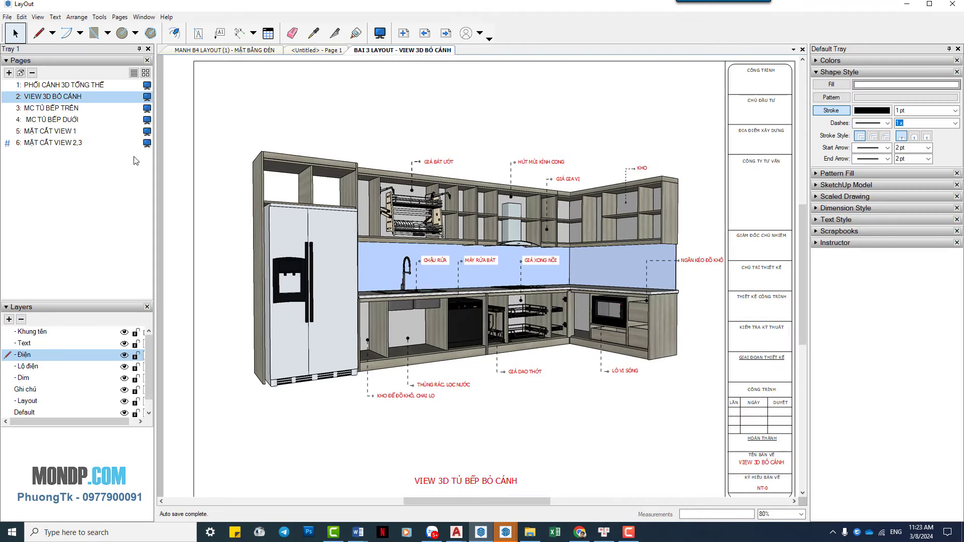
left_click(79, 86)
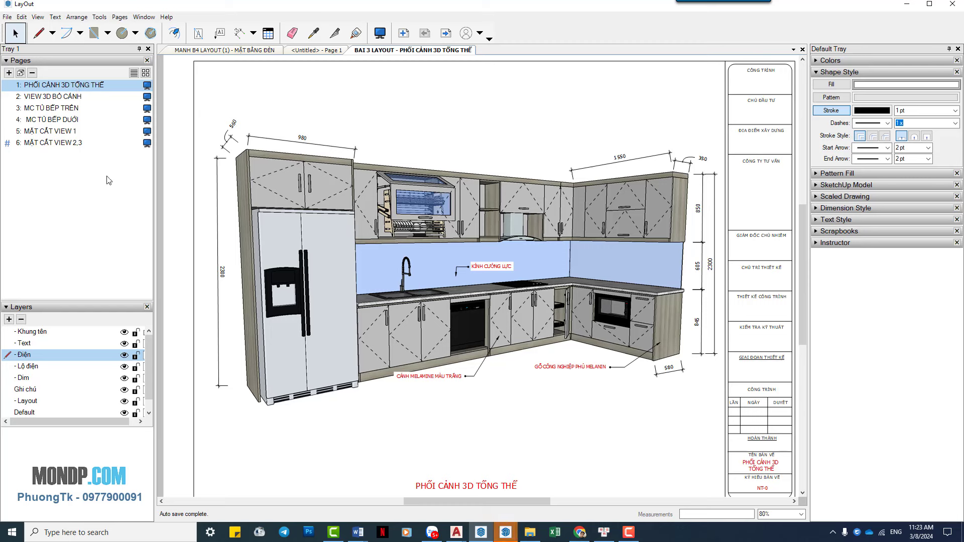
left_click(80, 99)
left_click(79, 109)
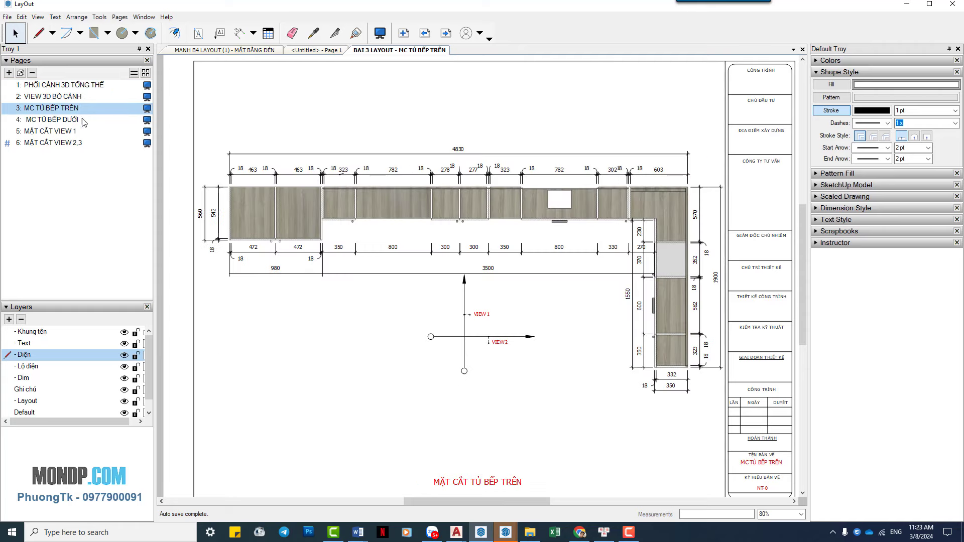
left_click(76, 120)
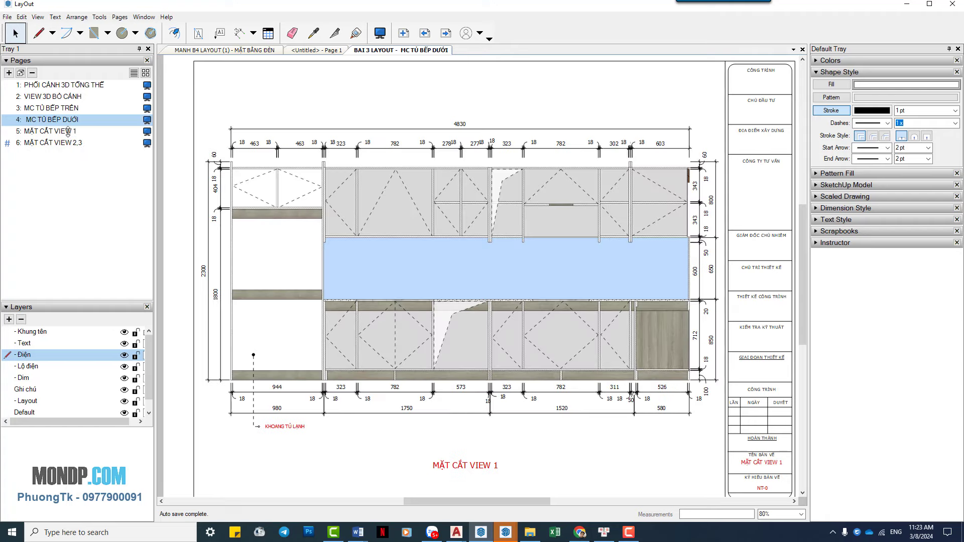
View page 6, return to pages 1 and 2, and zoom to fit the sheet.
left_click(80, 144)
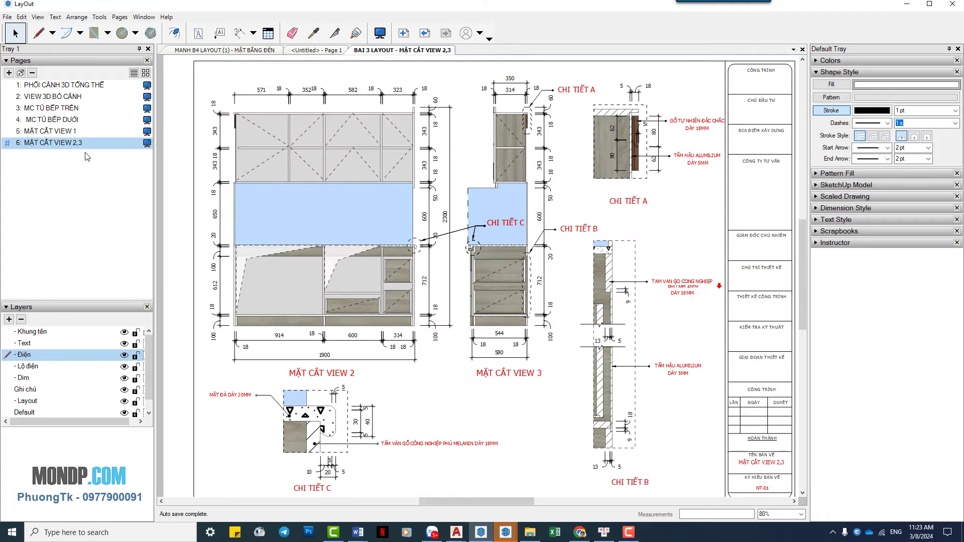
left_click(75, 86)
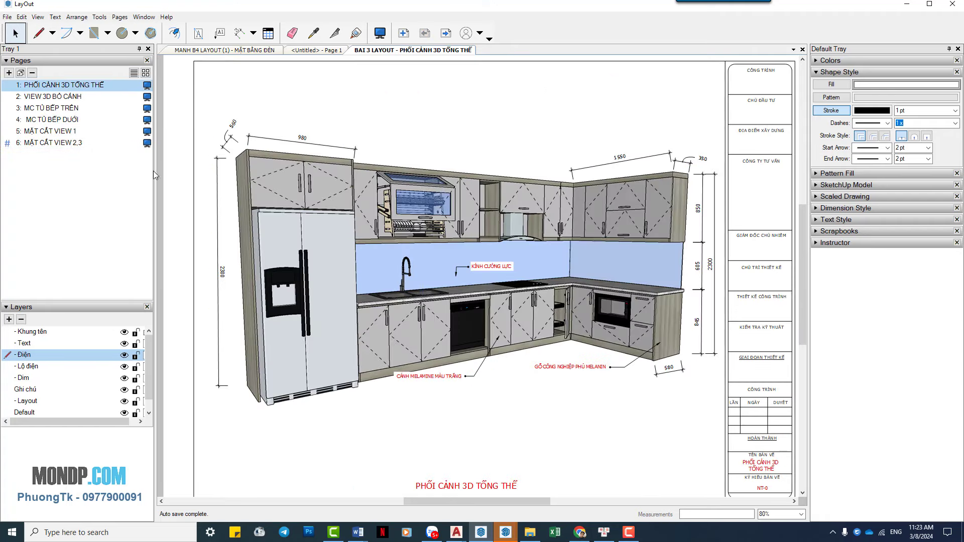
left_click(75, 97)
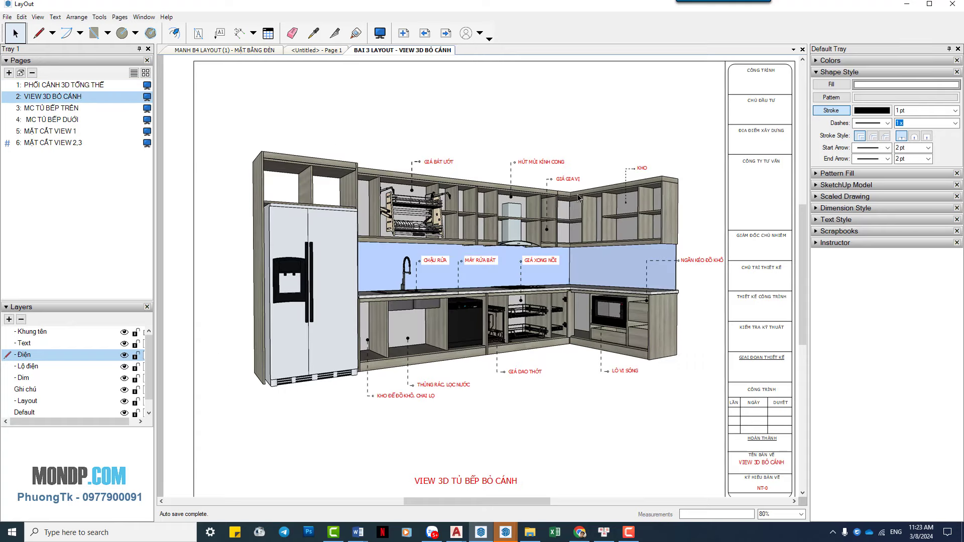
scroll(561, 233, "down", 2)
scroll(561, 233, "up", 1)
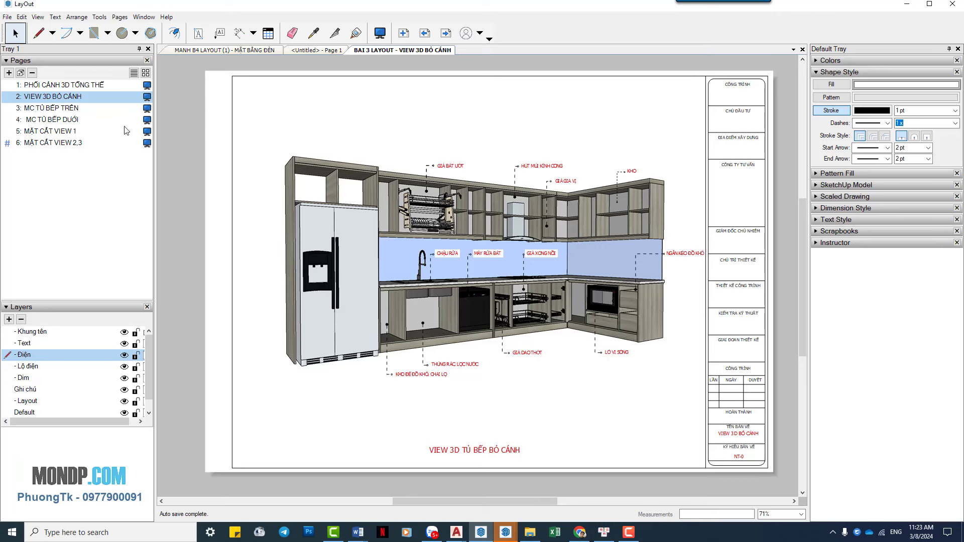
Step through the sheets 3, 4, 6, 5, 2, 1, 3, 4, ending on page 6 MẶT CẮT VIEW 2,3.
left_click(60, 108)
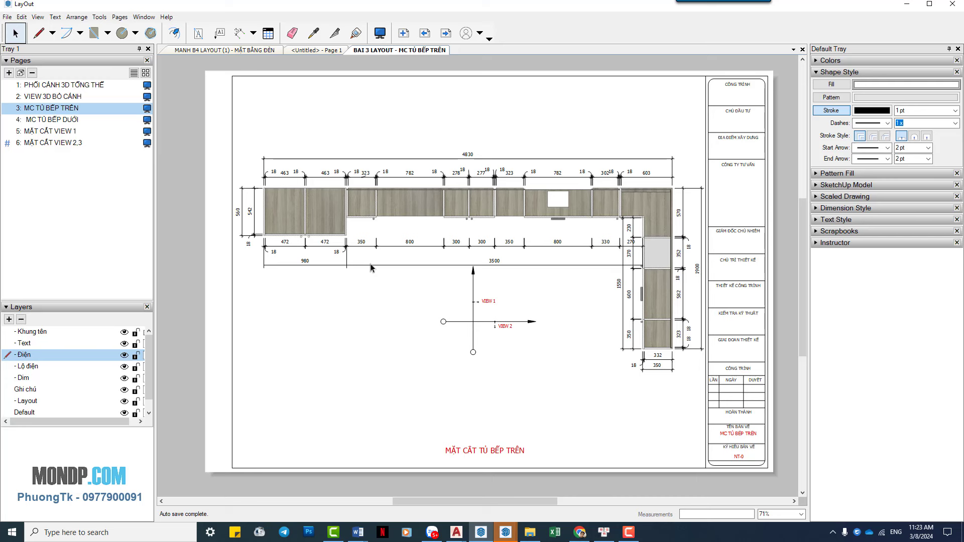
left_click(65, 120)
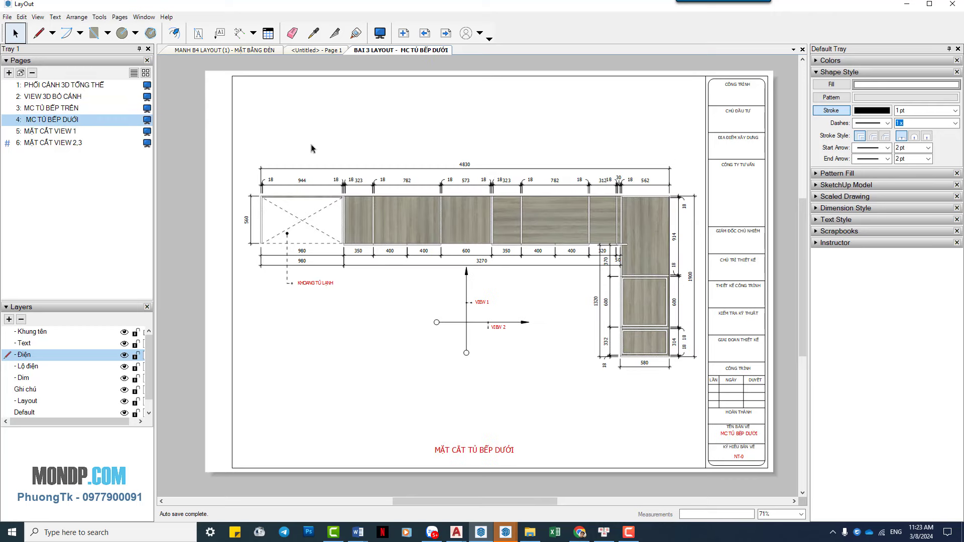
left_click(70, 144)
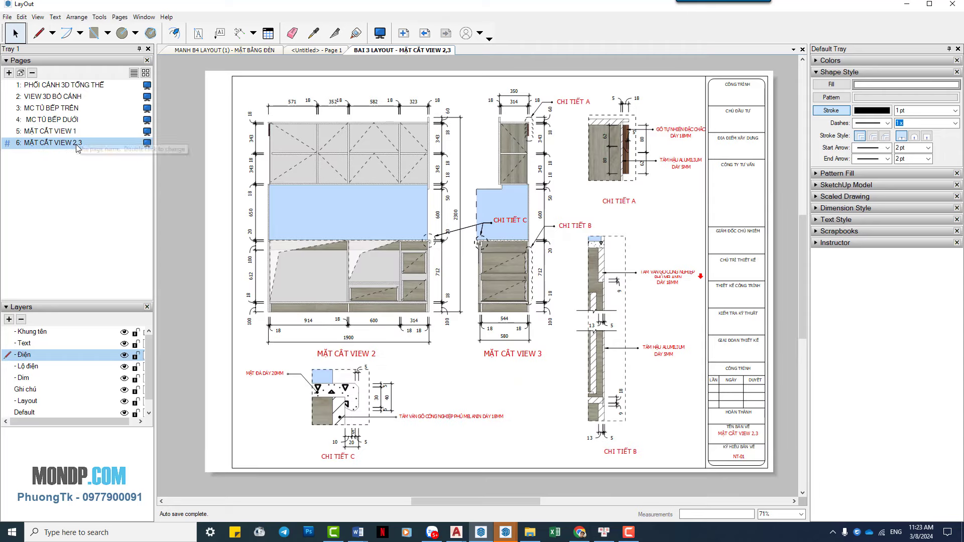
left_click(64, 132)
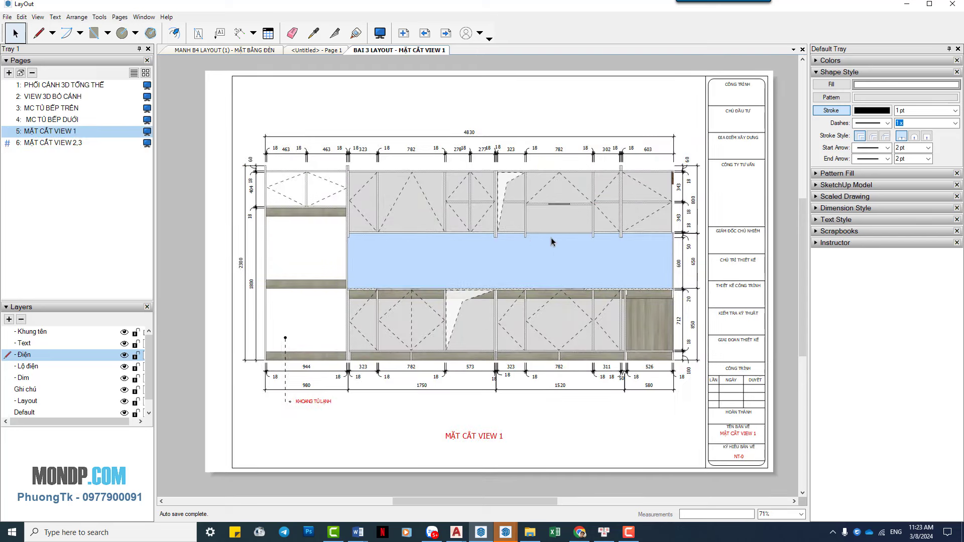
left_click(70, 98)
left_click(91, 86)
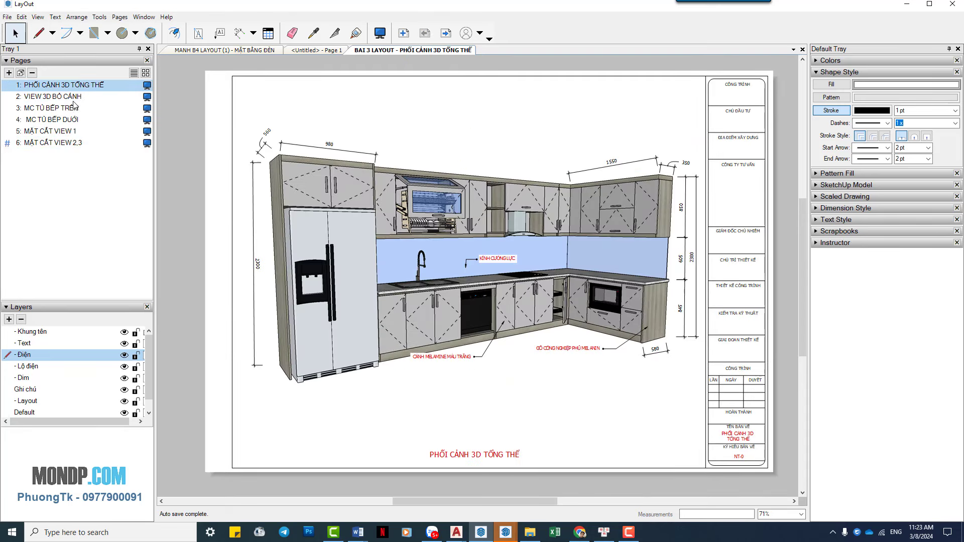
left_click(71, 109)
left_click(78, 121)
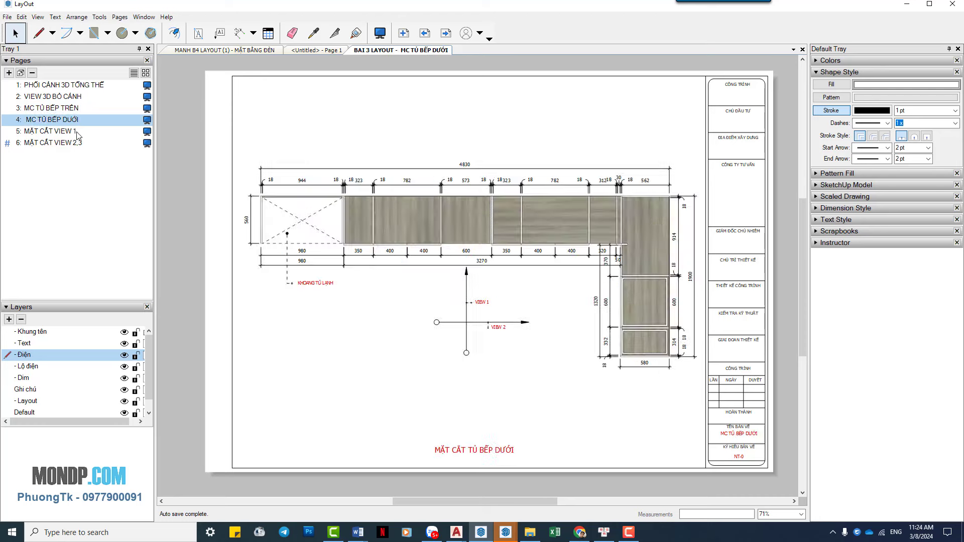
left_click(75, 143)
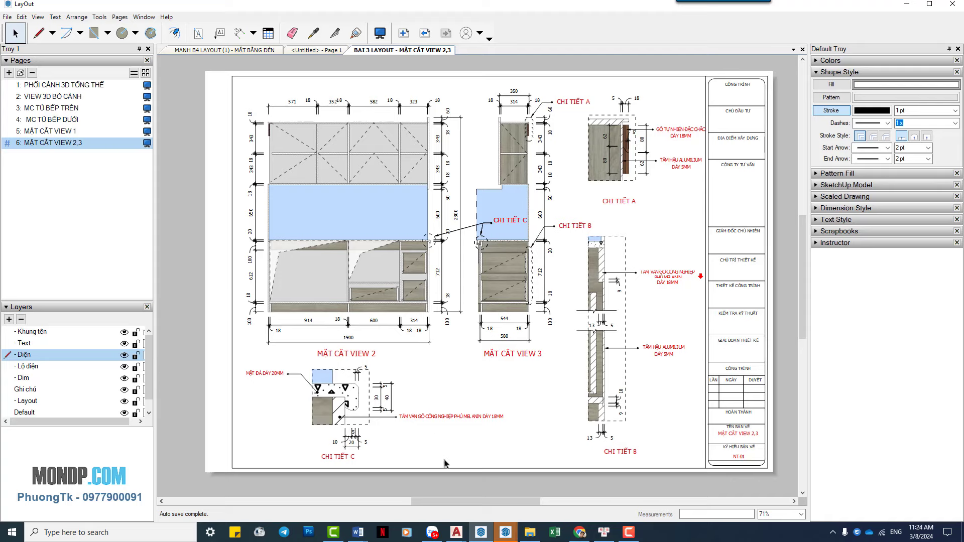
Paste the copied L-shaped kitchen into the empty model at the axes origin.
left_click(482, 533)
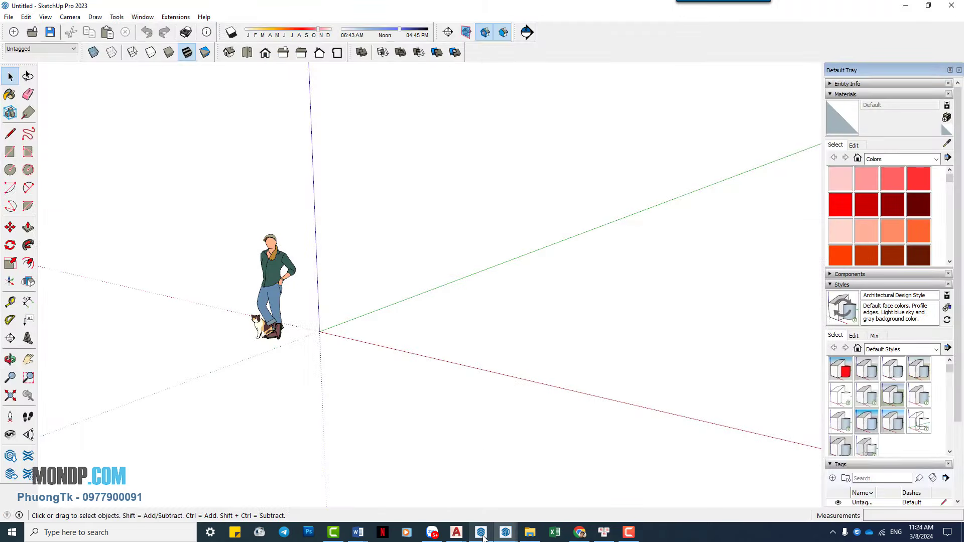
middle_click_drag(422, 405, 389, 339)
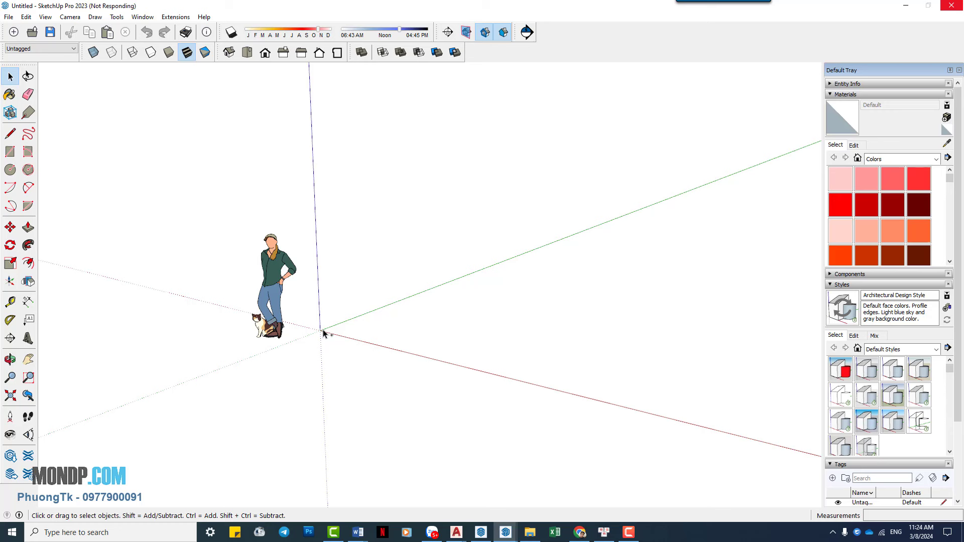
key("m")
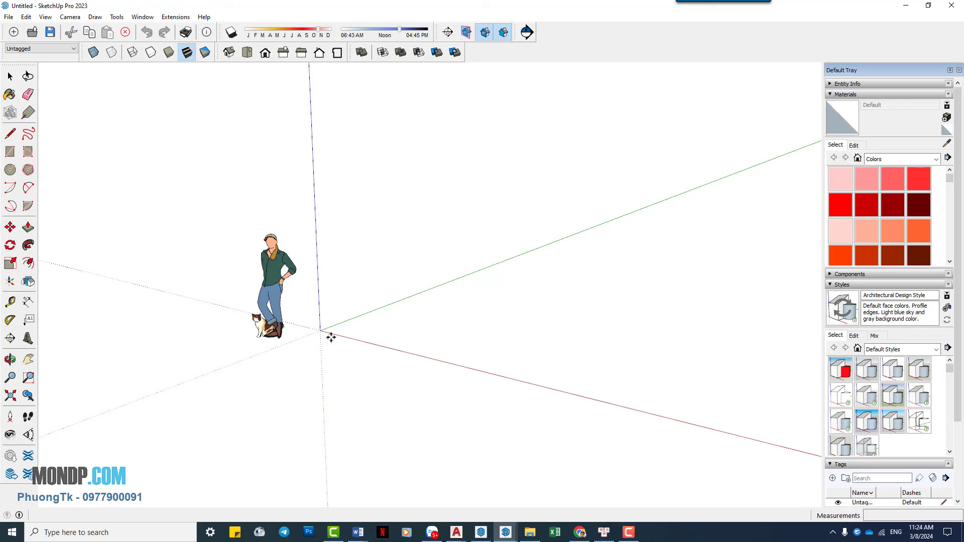
key("ctrl+v")
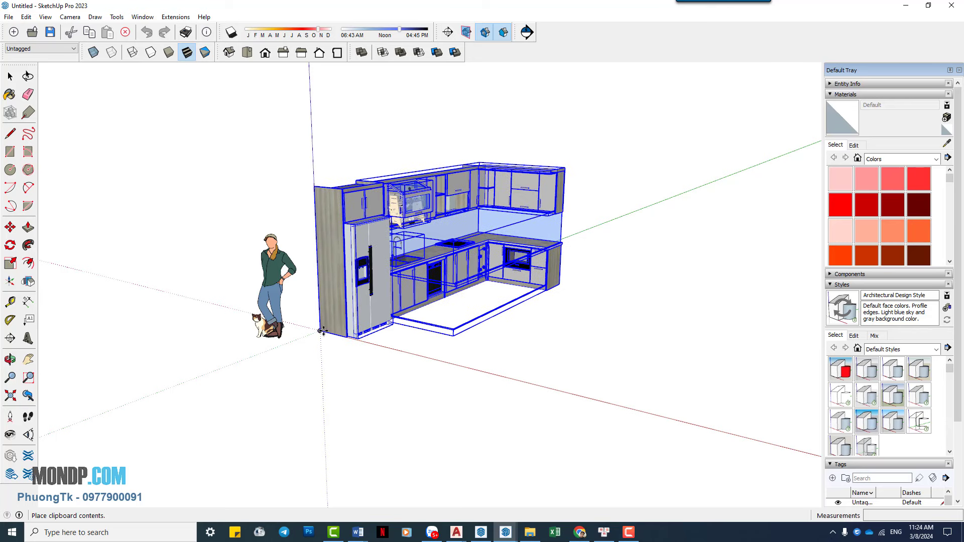
left_click(321, 330)
key("m")
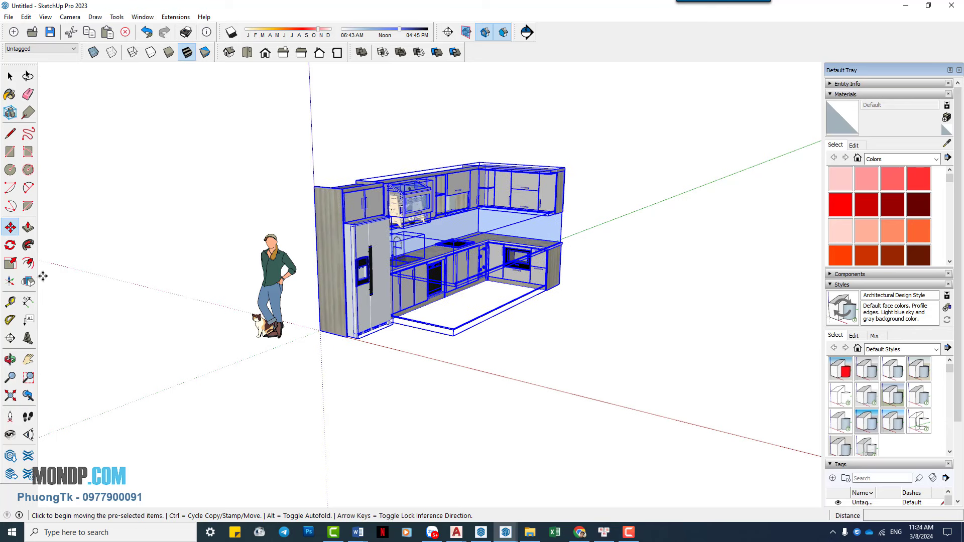
Rotate the kitchen 90° about the cabinet corner.
left_click(10, 245)
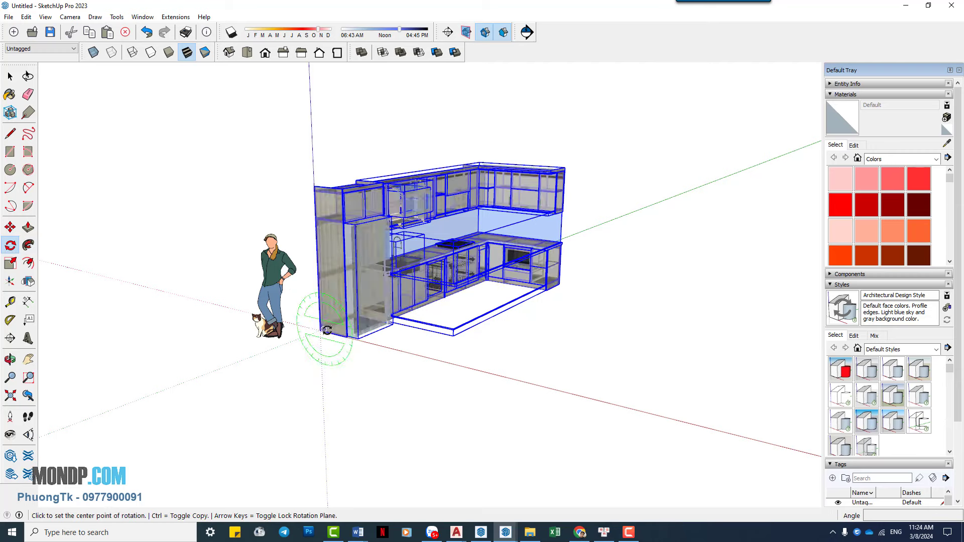
middle_click_drag(324, 334, 333, 380)
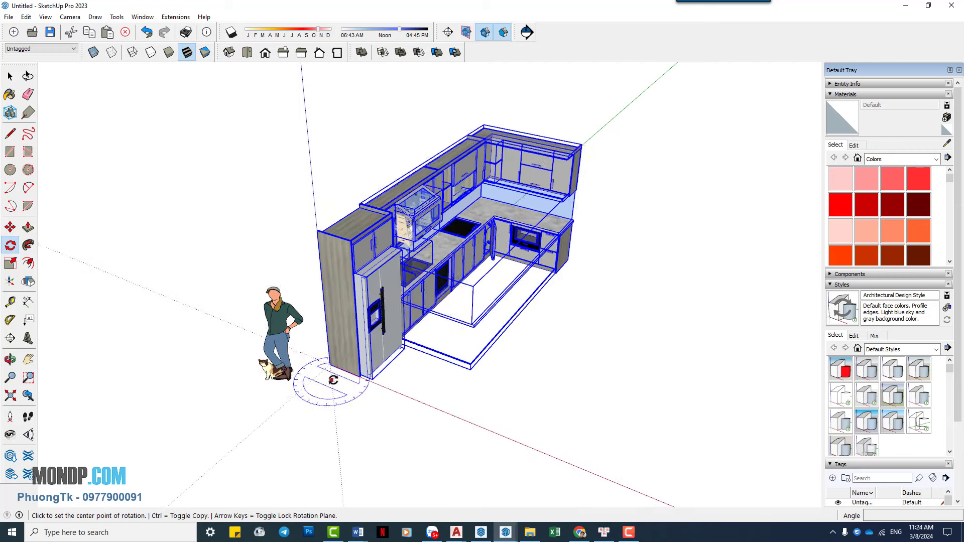
scroll(333, 380, "up", 2)
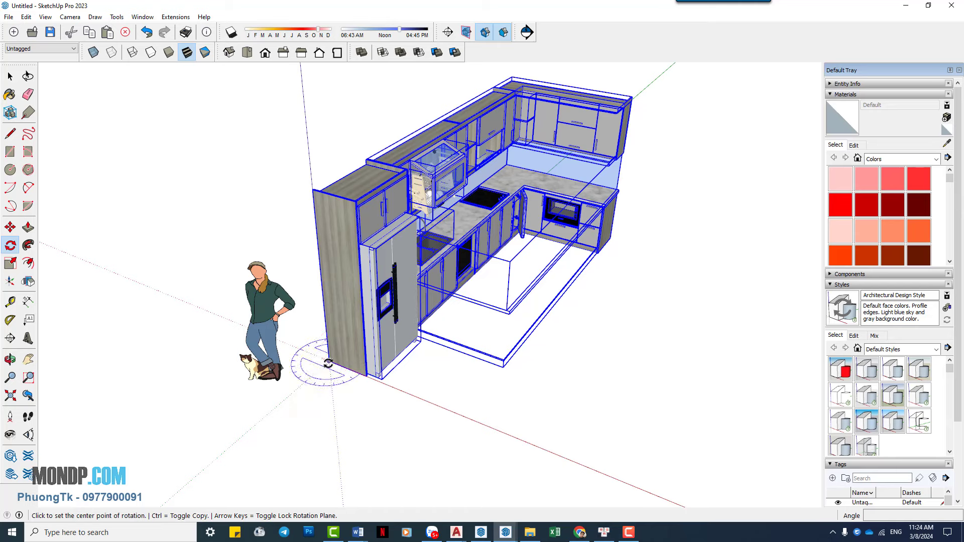
left_click(329, 361)
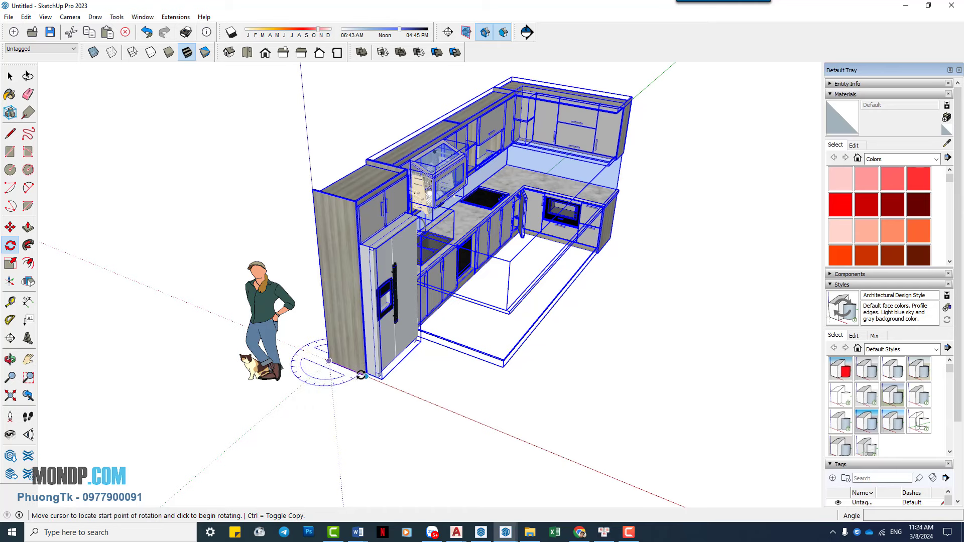
left_click(361, 375)
left_click(327, 397)
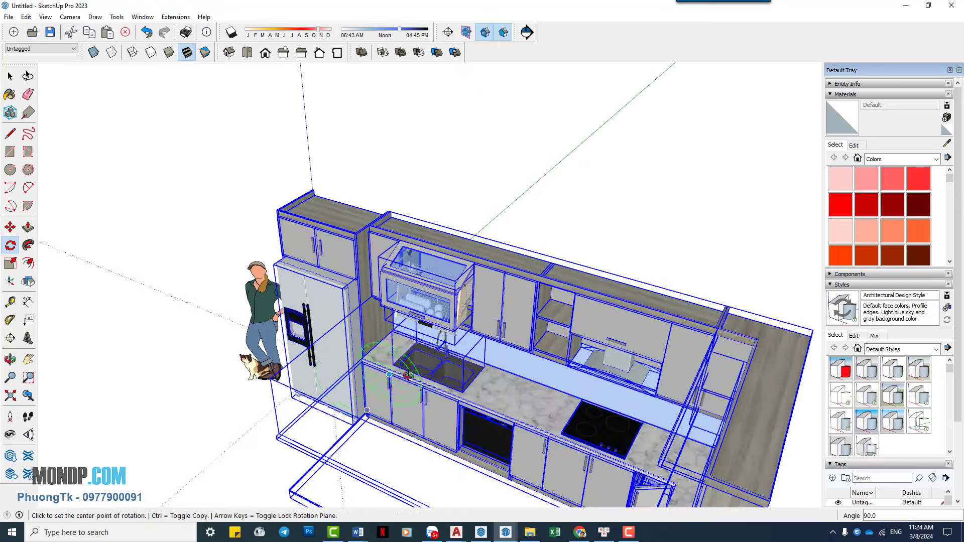
key("space")
Delete the person figure and frame a low frontal perspective of the kitchen.
scroll(401, 374, "down", 5)
mouse_move(401, 373)
middle_mouse_down()
mouse_move(627, 247)
mouse_move(405, 284)
middle_mouse_up()
left_click(626, 247)
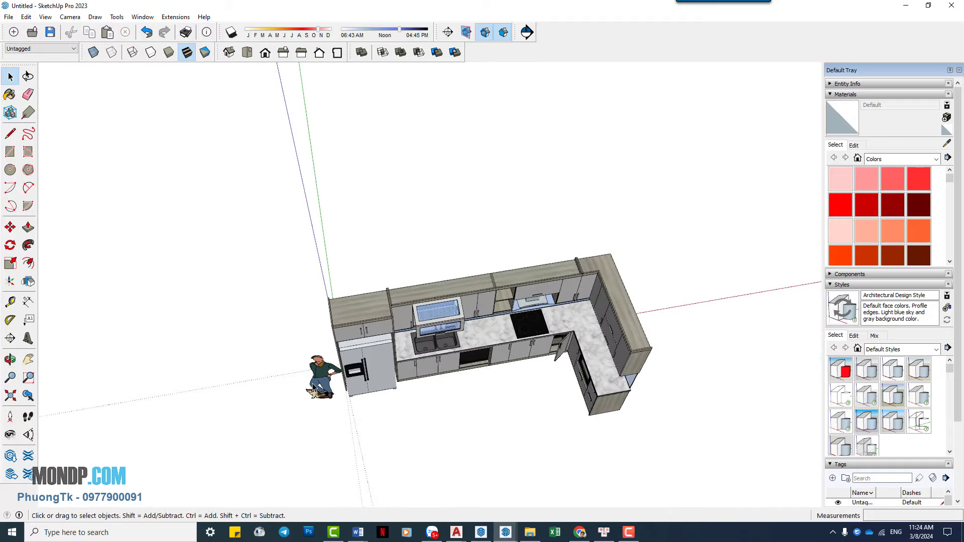
left_click(331, 398)
key("Delete")
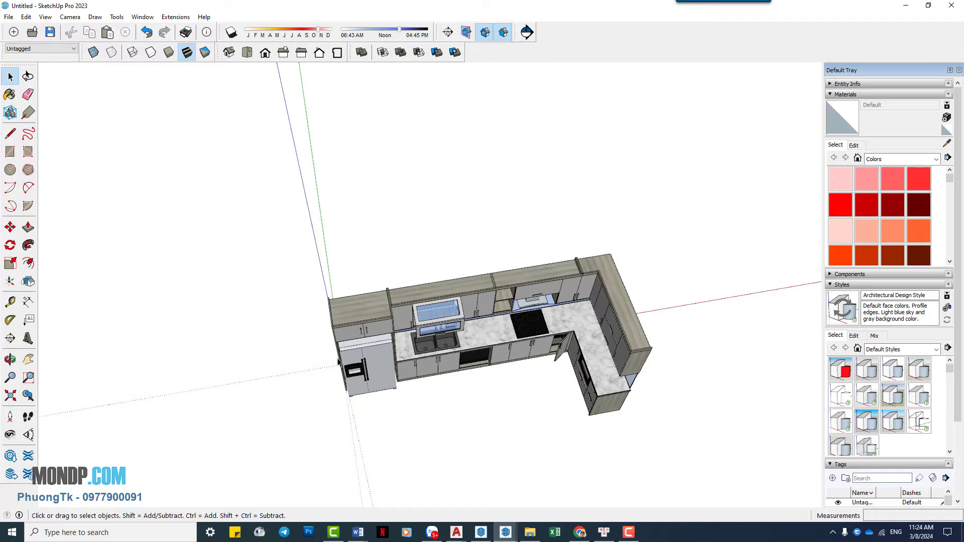
mouse_move(333, 398)
middle_mouse_down()
mouse_move(496, 312)
mouse_move(508, 336)
middle_mouse_up()
scroll(461, 329, "up", 3)
scroll(499, 317, "up", 2)
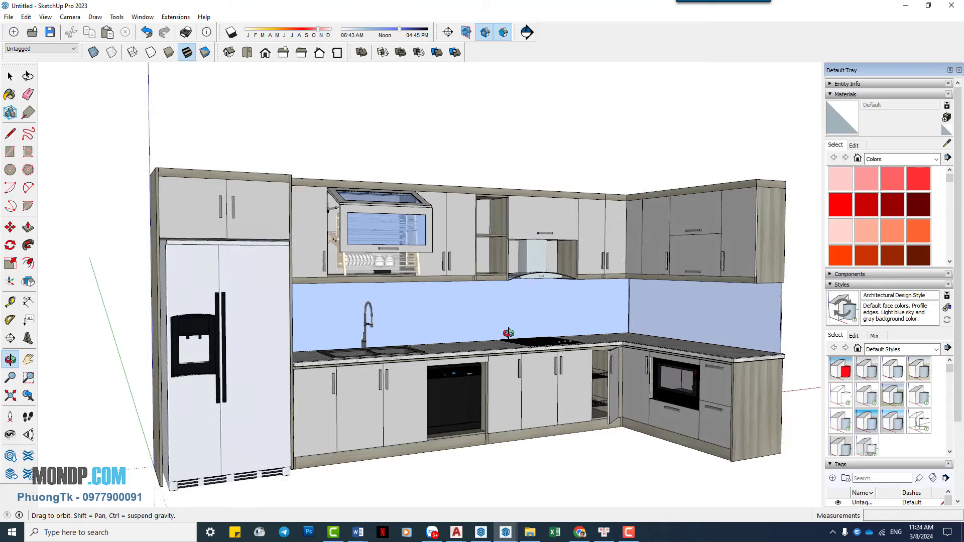
middle_click_drag(508, 336, 508, 336, "shift")
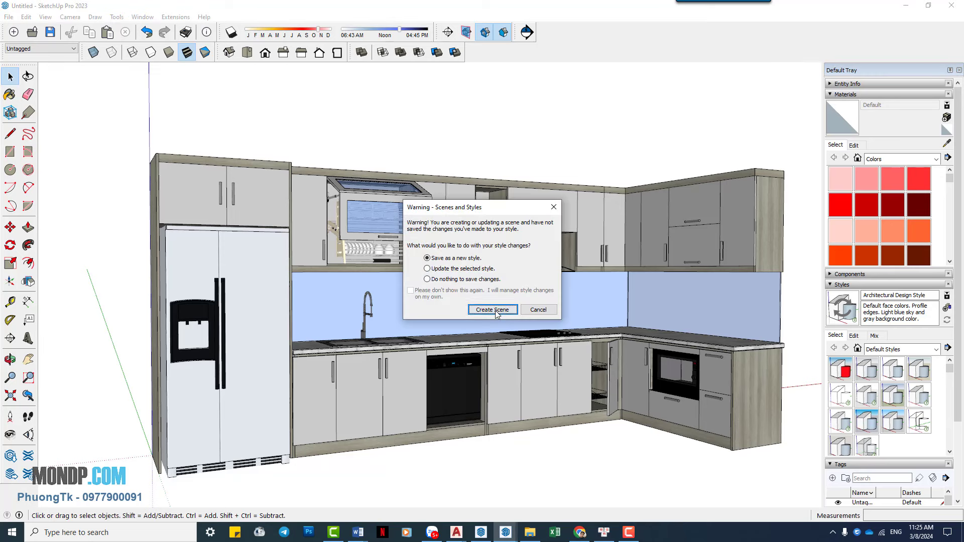
Add Scene 1 from the frontal view, start saving the model, and switch to Zalo.
left_click(493, 311)
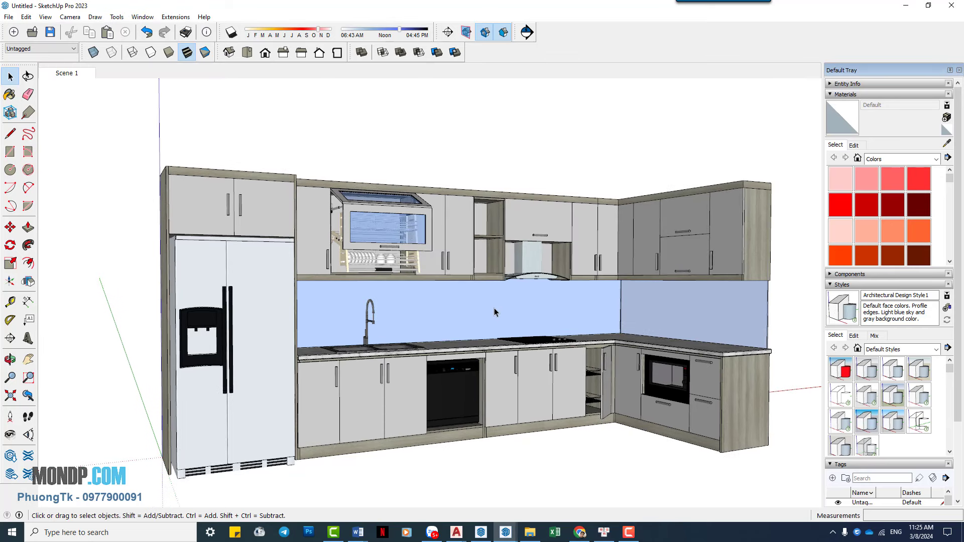
key("ctrl+s")
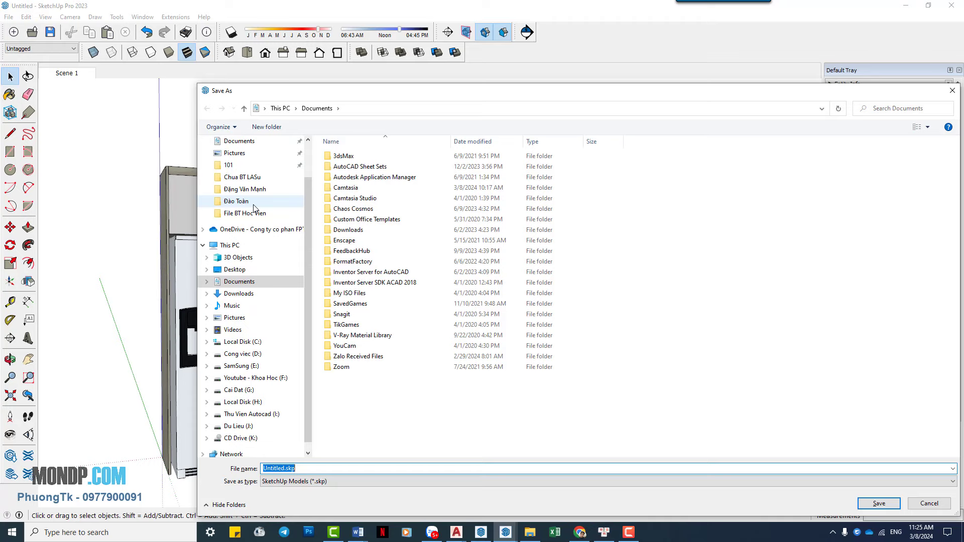
left_click(432, 532)
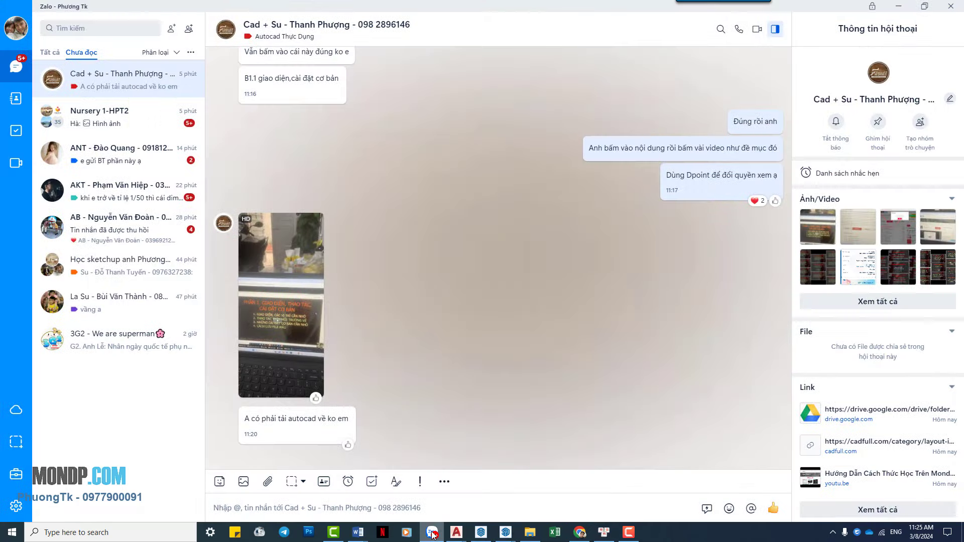
Open the Zalo chat holding BAI 3.skp and BAI 3 LAYOUT.layout, then minimise Zalo.
left_click(432, 532)
left_click(133, 308)
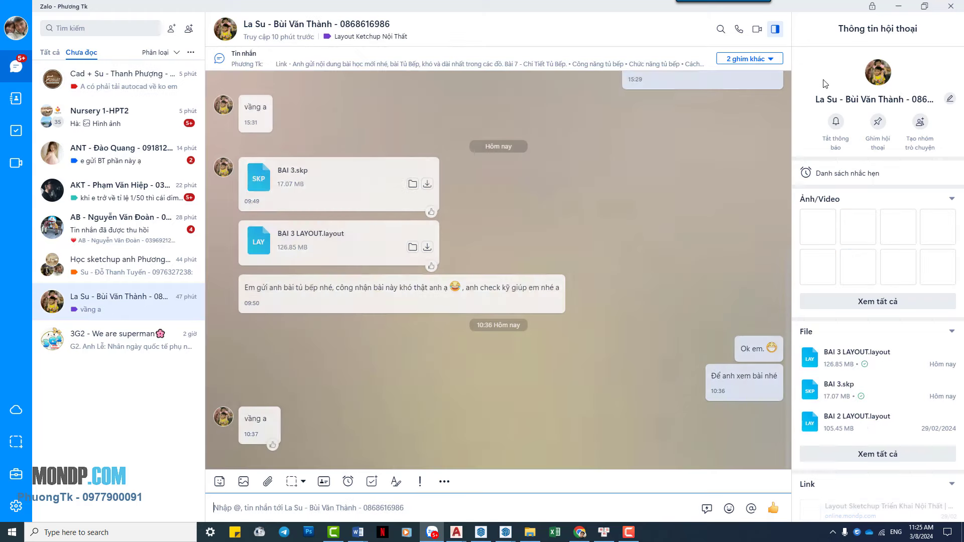
left_click(897, 7)
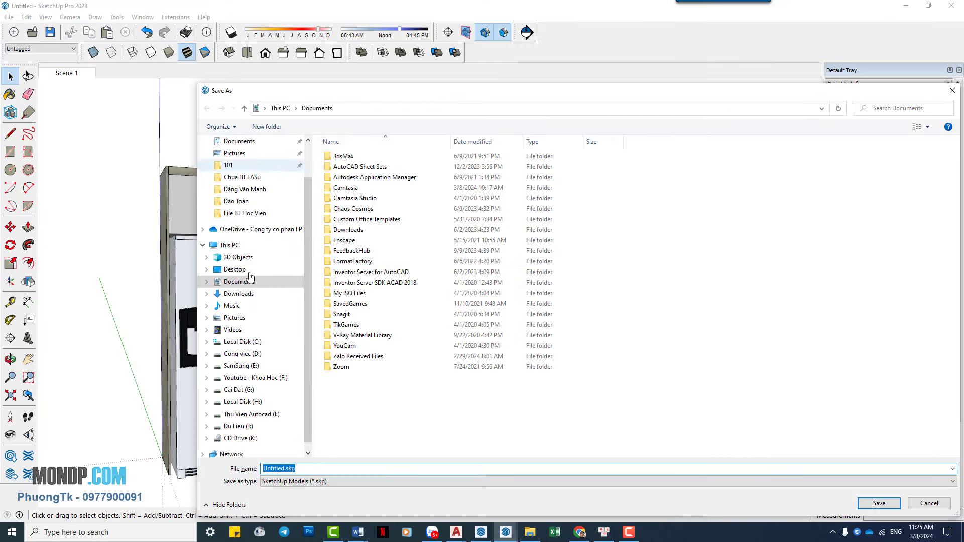
Save into the File BT Hoc Vien folder, replacing the existing Untitled.skp.
left_click(249, 215)
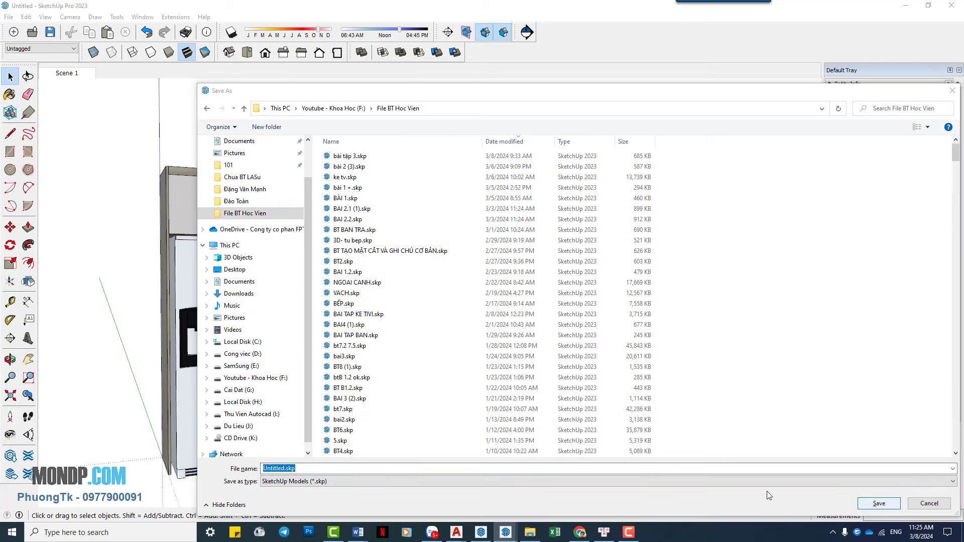
left_click(878, 503)
left_click(505, 268)
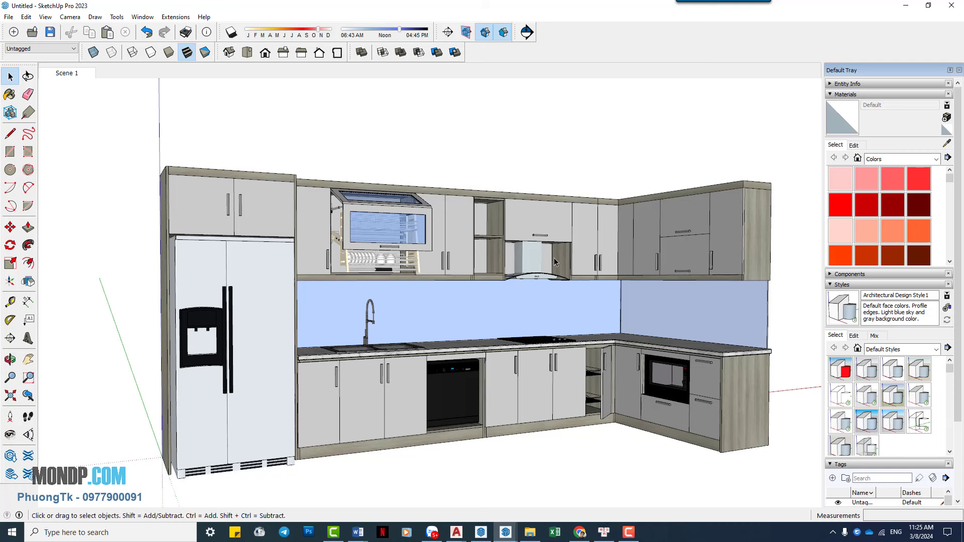
Show the Front view in parallel projection, zoomed and centred on the elevation.
left_click(265, 54)
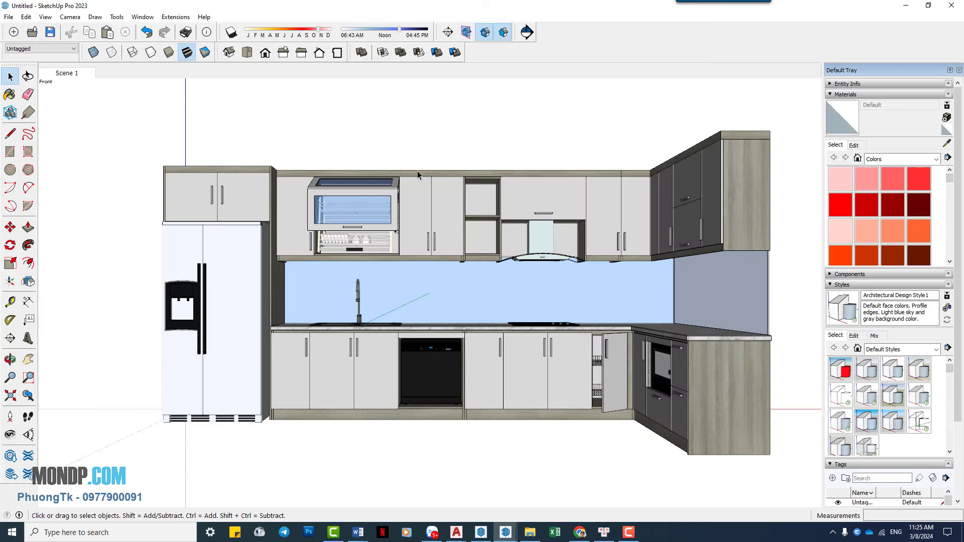
key("alt")
key("c")
key("a")
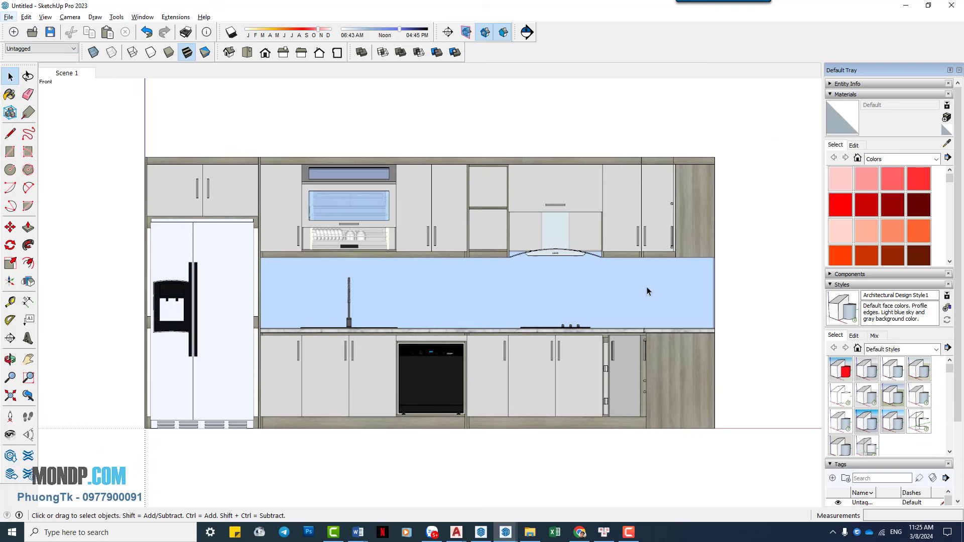
scroll(450, 293, "up", 1)
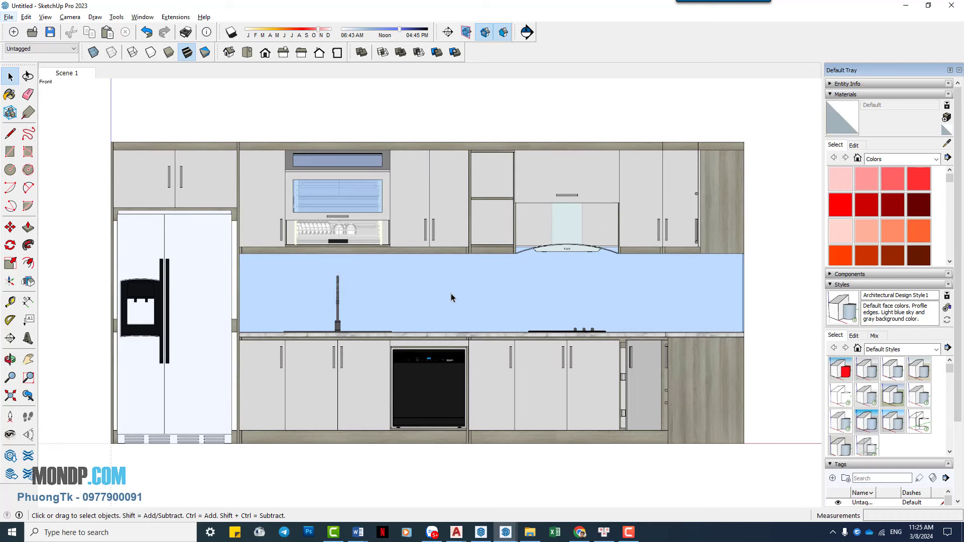
middle_click_drag(457, 293, 479, 290, "shift")
scroll(473, 290, "down", 1)
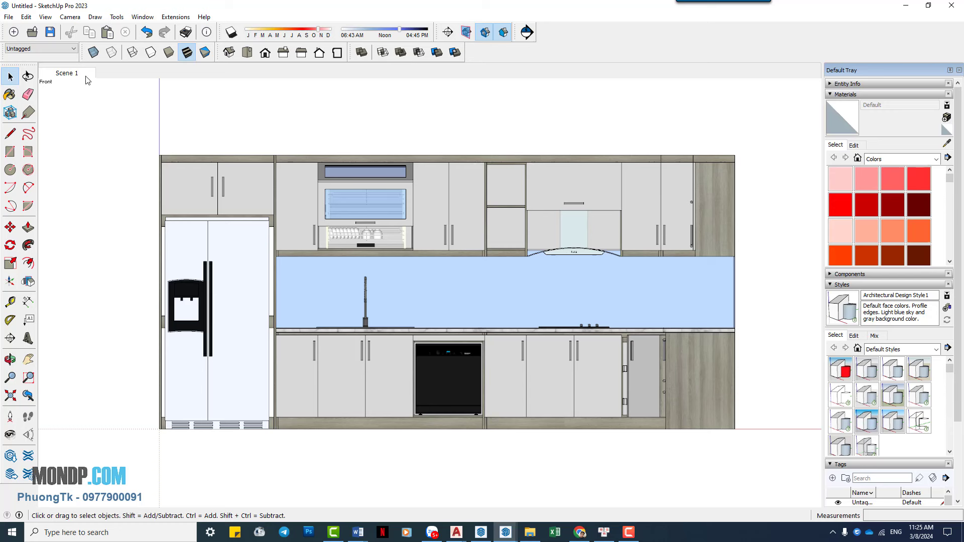
Add Scene 2 and place Curic section 'Section 1' on the right-end cabinets with Align View No.
key("ctrl+shift+a")
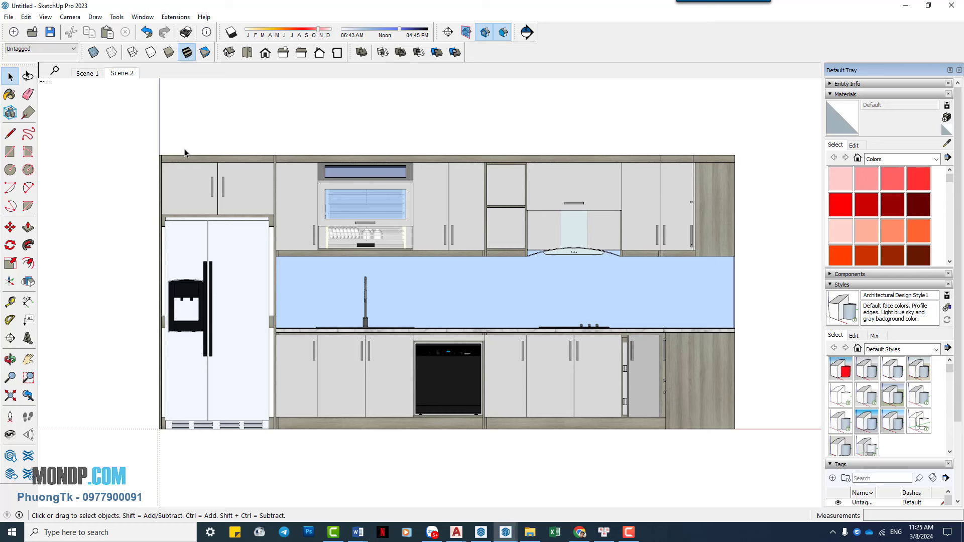
left_click(524, 37)
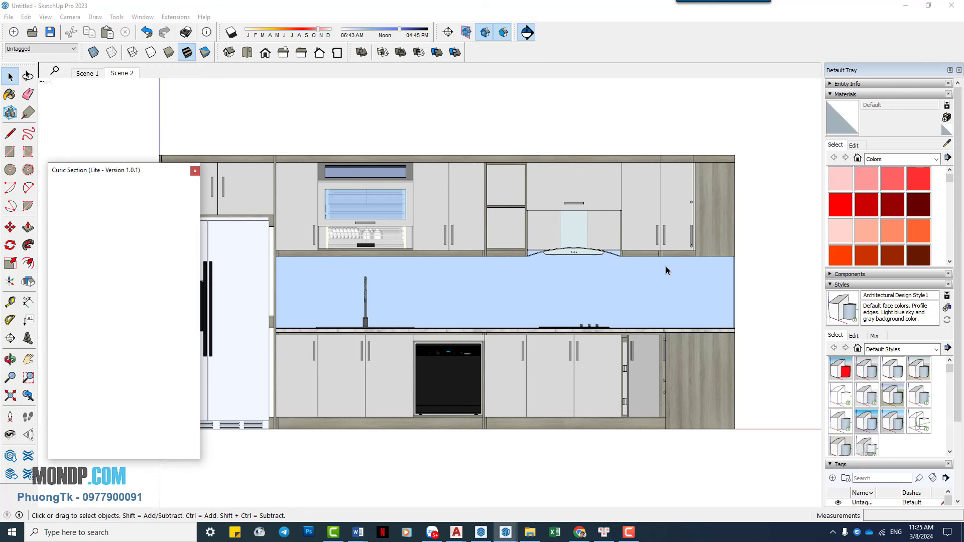
left_click(134, 260)
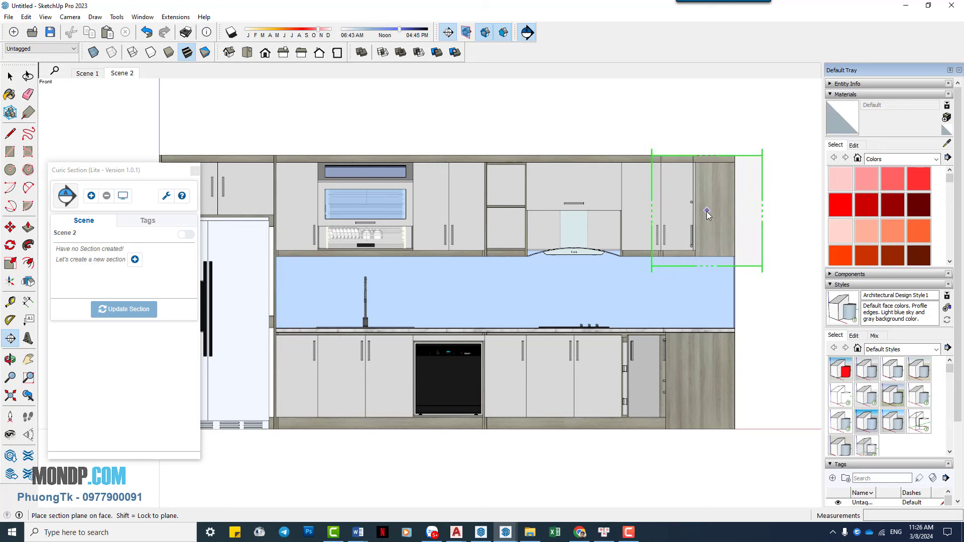
left_click(693, 245)
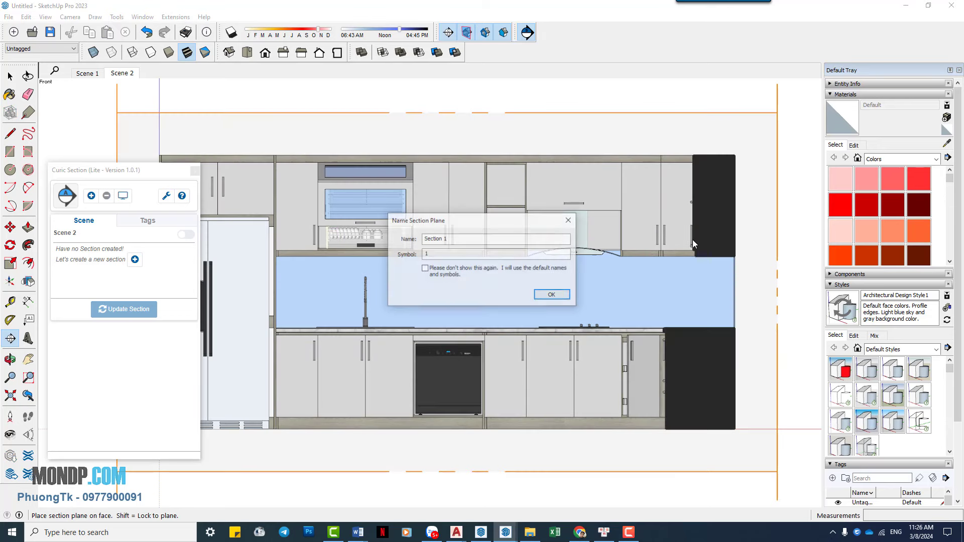
left_click(542, 294)
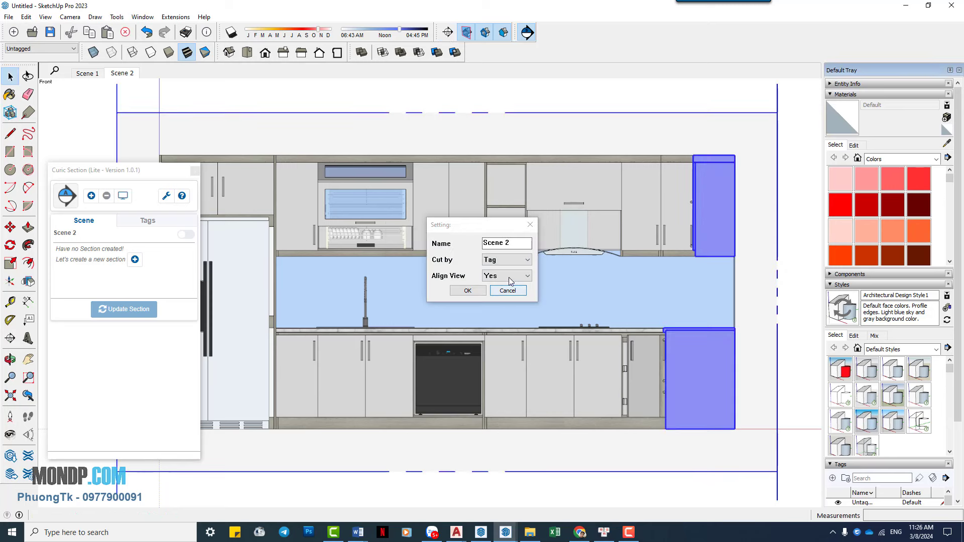
left_click(508, 277)
left_click(494, 294)
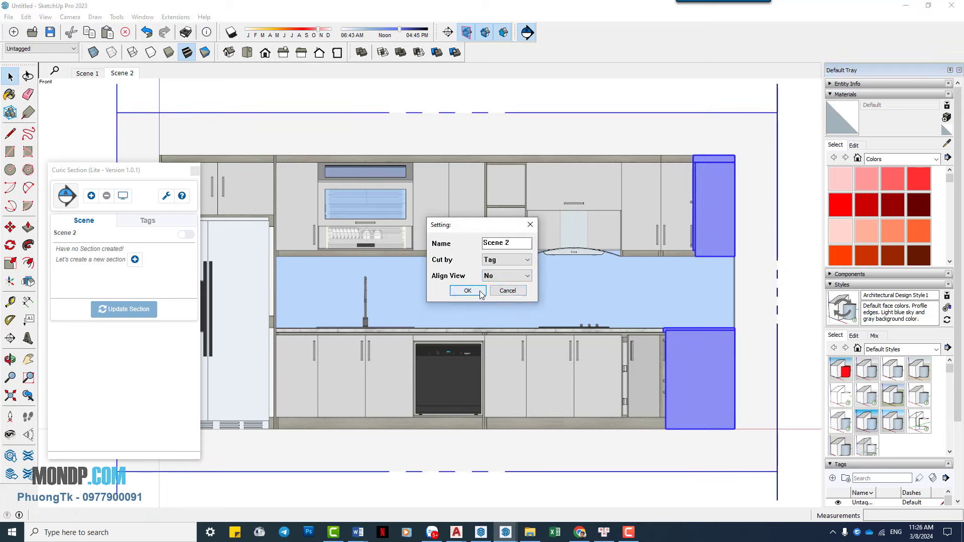
left_click(480, 295)
left_click(197, 172)
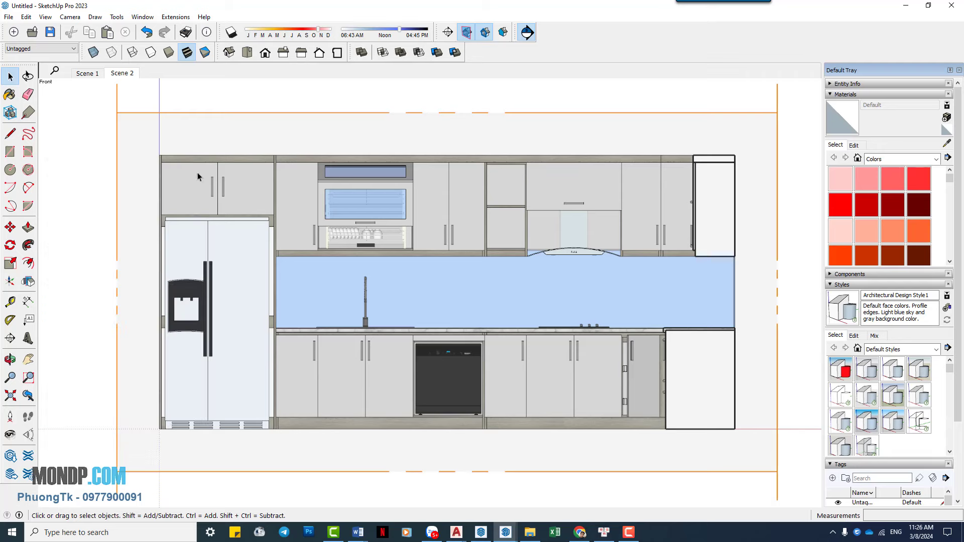
Move the section plane along the kitchen in isometric view, then return to Scene 2.
left_click(228, 52)
left_click(720, 177)
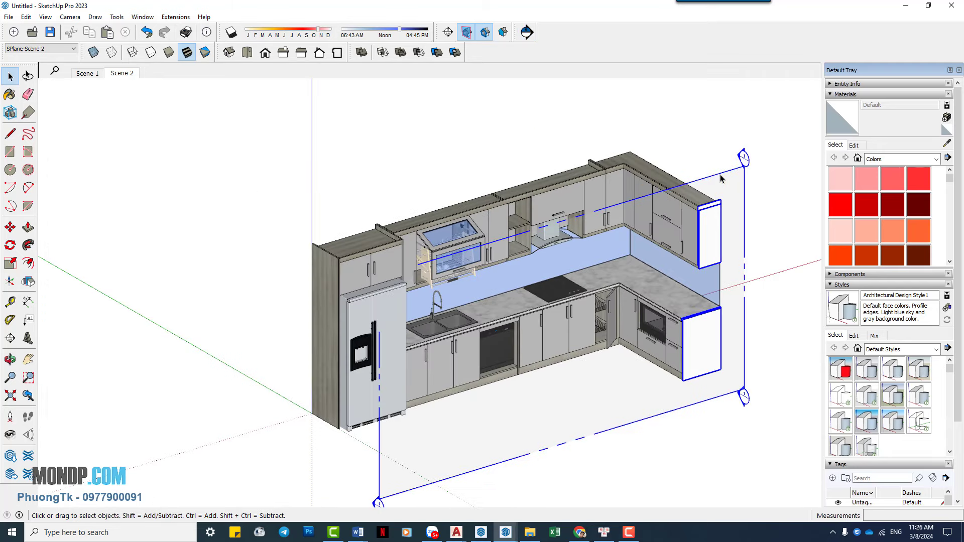
key("m")
left_click(702, 144)
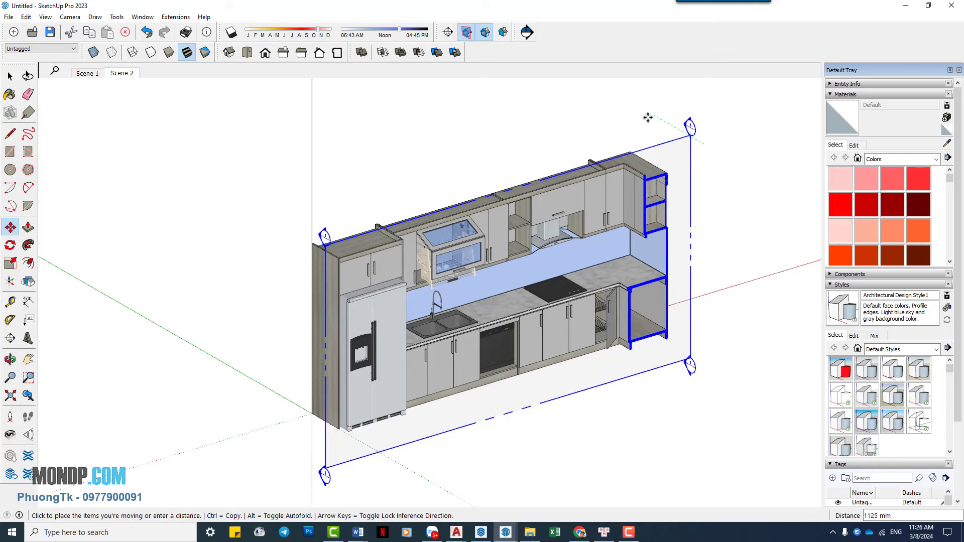
left_click(647, 118)
key("space")
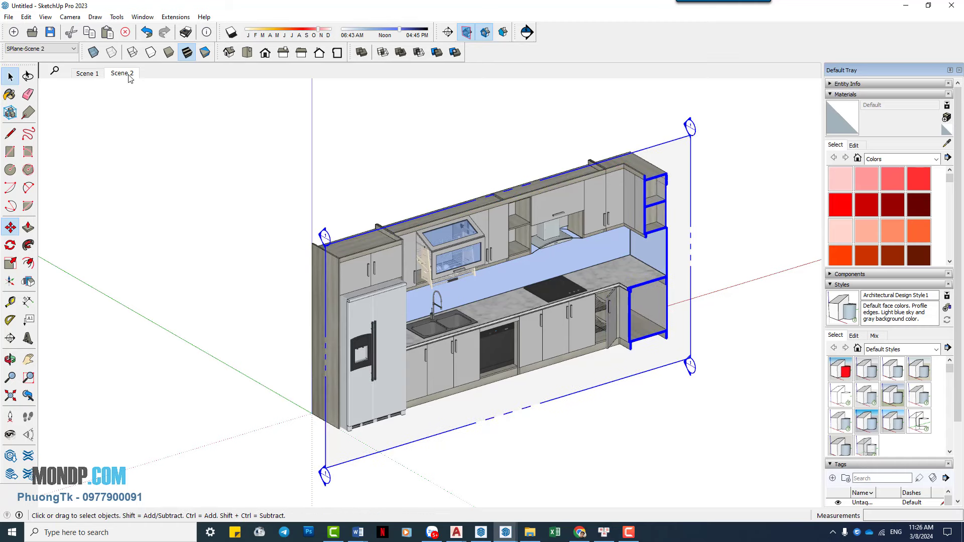
left_click(122, 72)
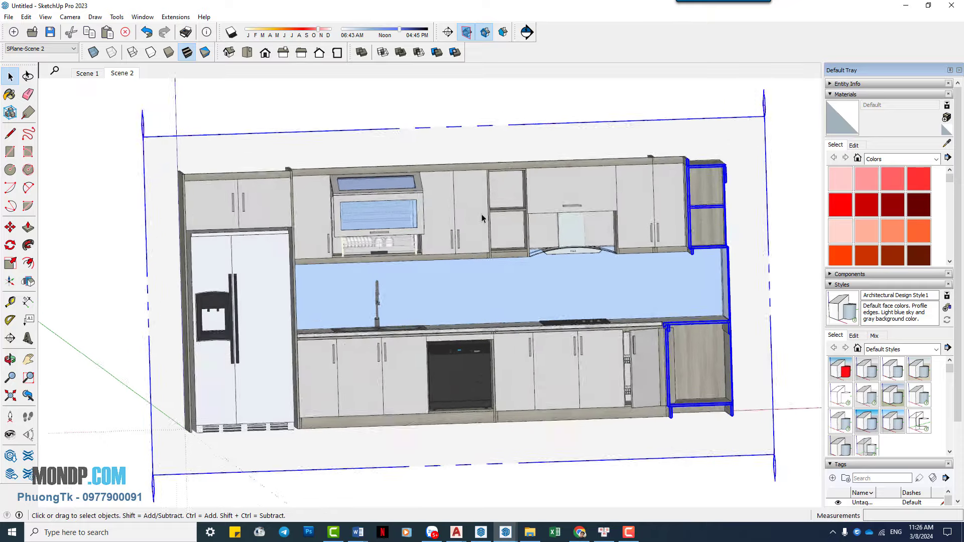
Turn off scene transitions, hide section planes, and refresh the Curic section cut.
left_click(44, 17)
mouse_move(67, 202)
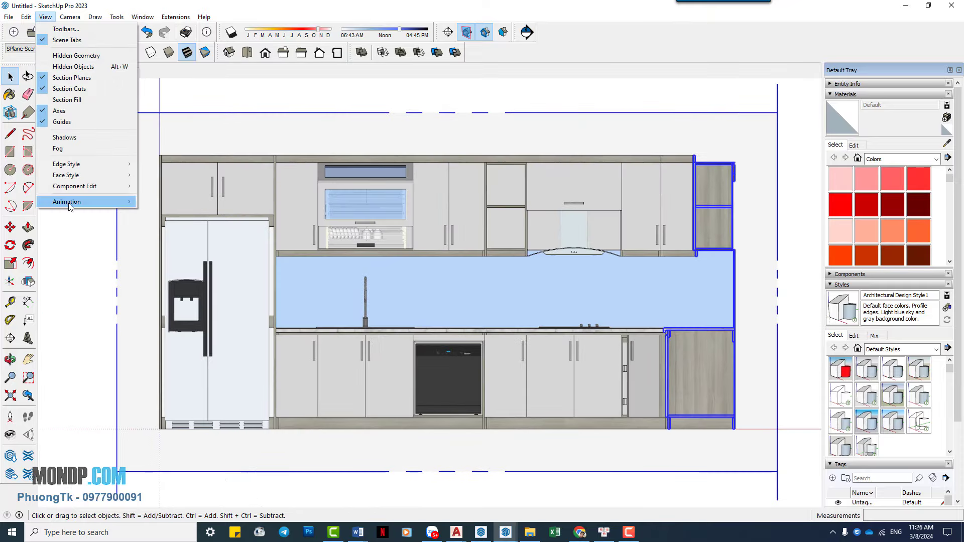
left_click(178, 277)
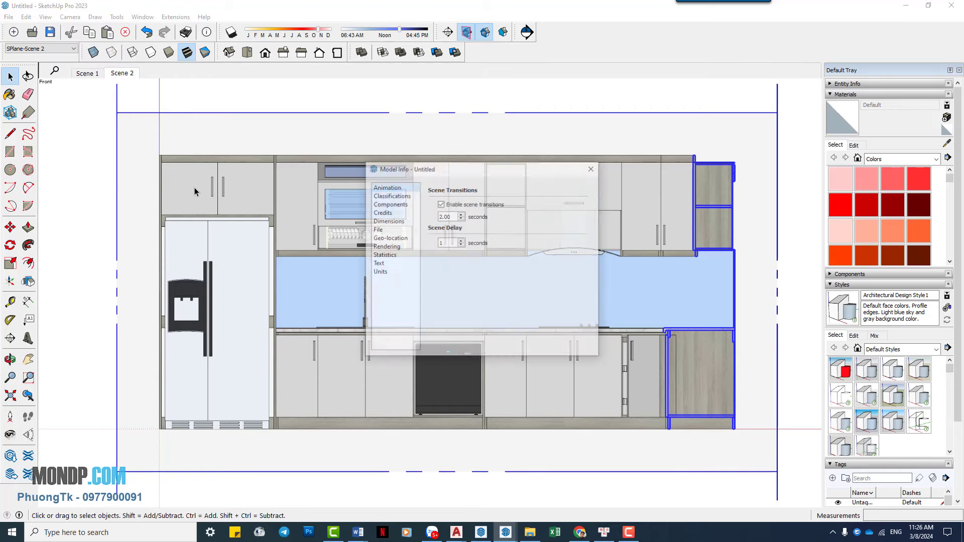
left_click(440, 203)
left_click(593, 167)
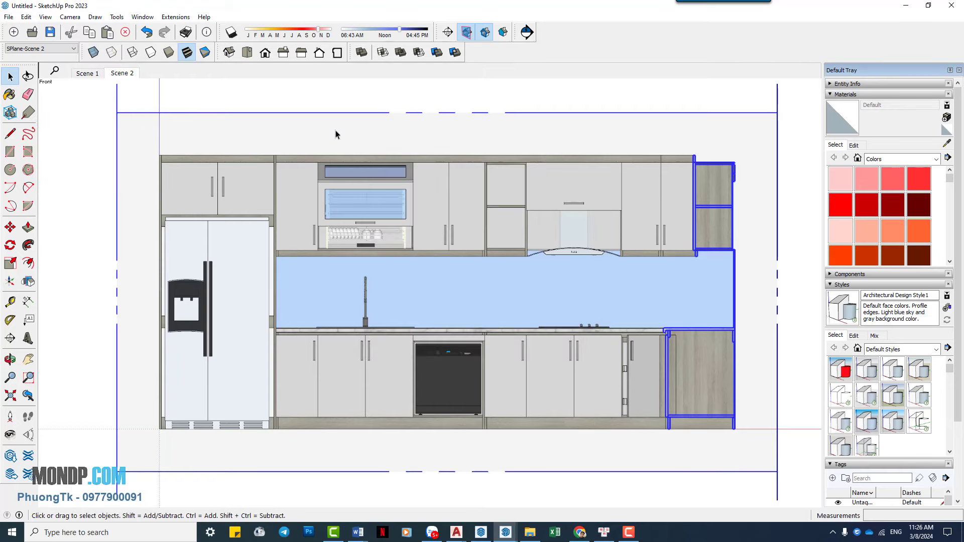
left_click(466, 32)
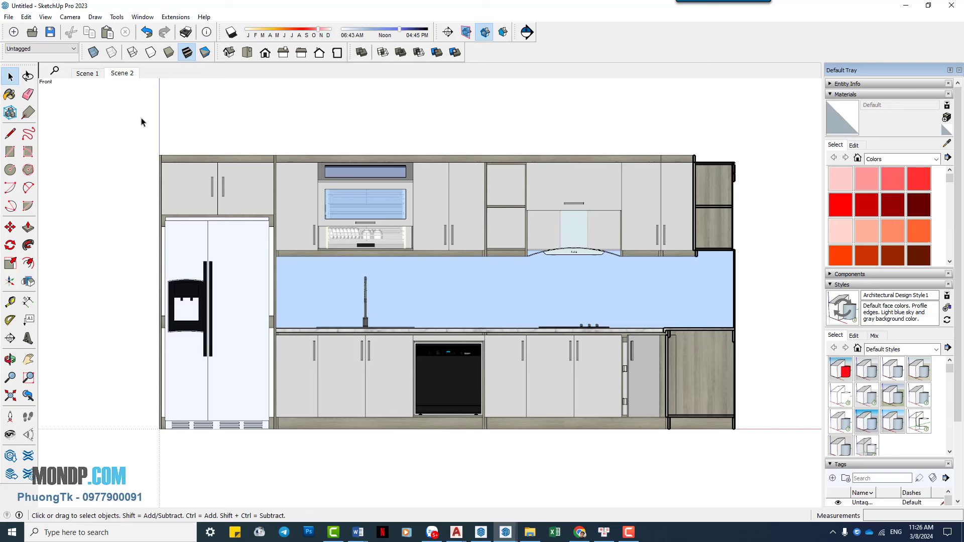
left_click(526, 33)
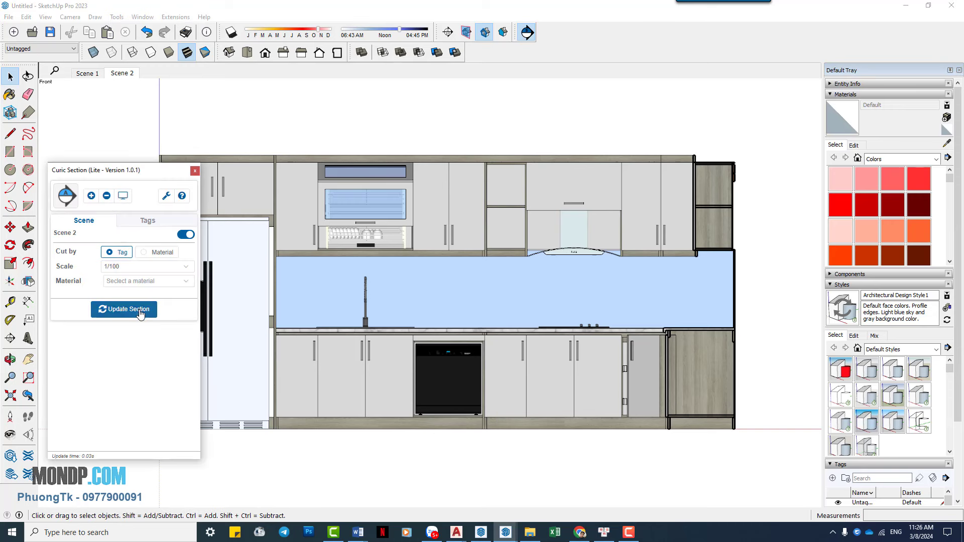
left_click(195, 170)
Update Scene 2 with the current view, saving style changes as a new style.
right_click(122, 73)
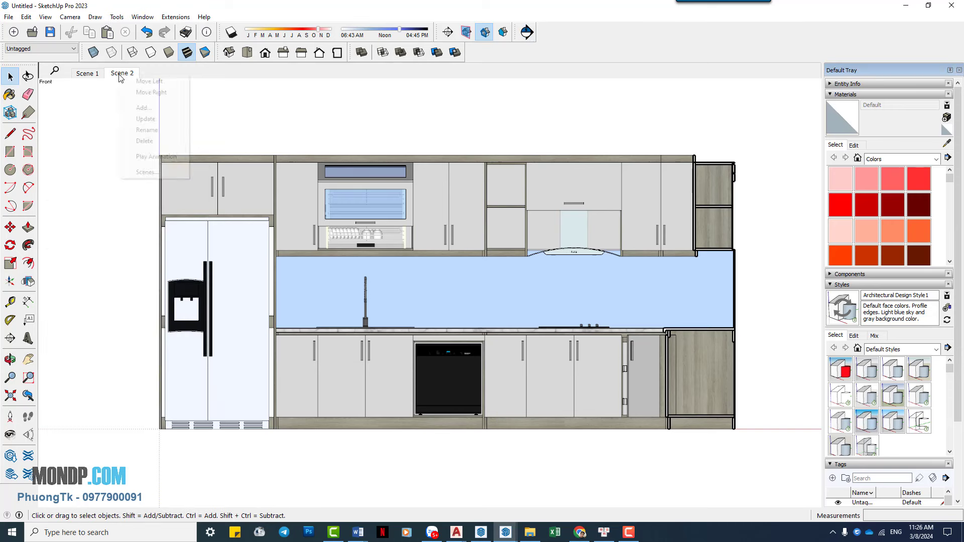
left_click(146, 121)
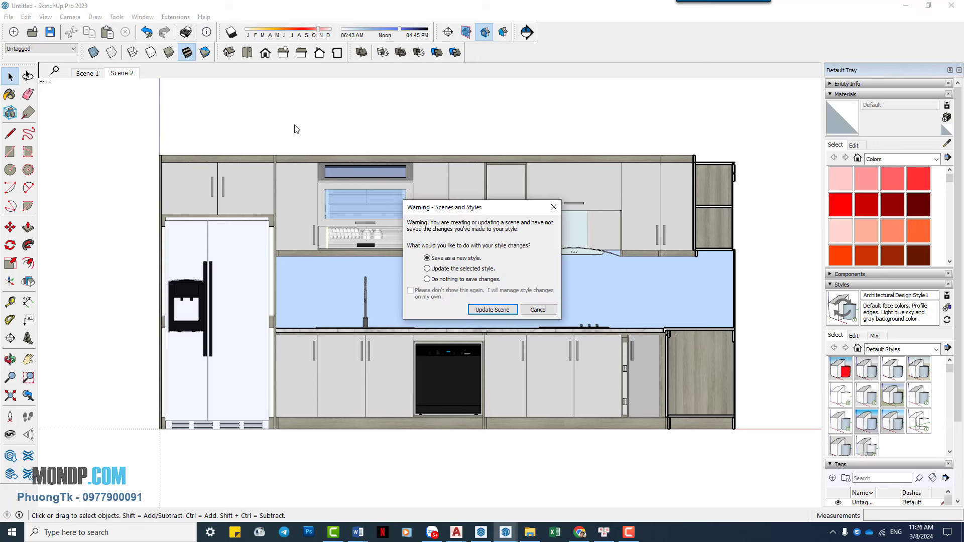
left_click(481, 309)
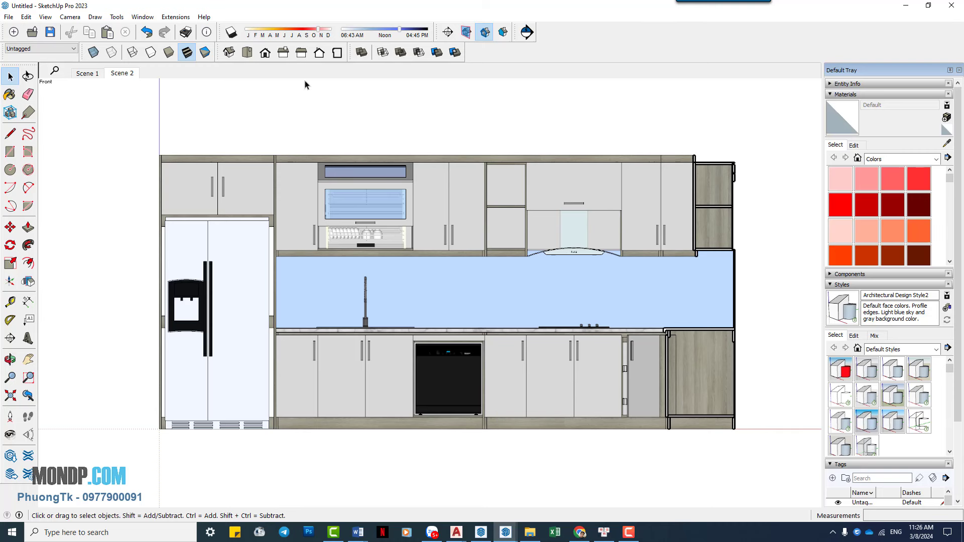
Review Scenes 1 and 2, then check the Front, Right and Left standard views.
left_click(87, 74)
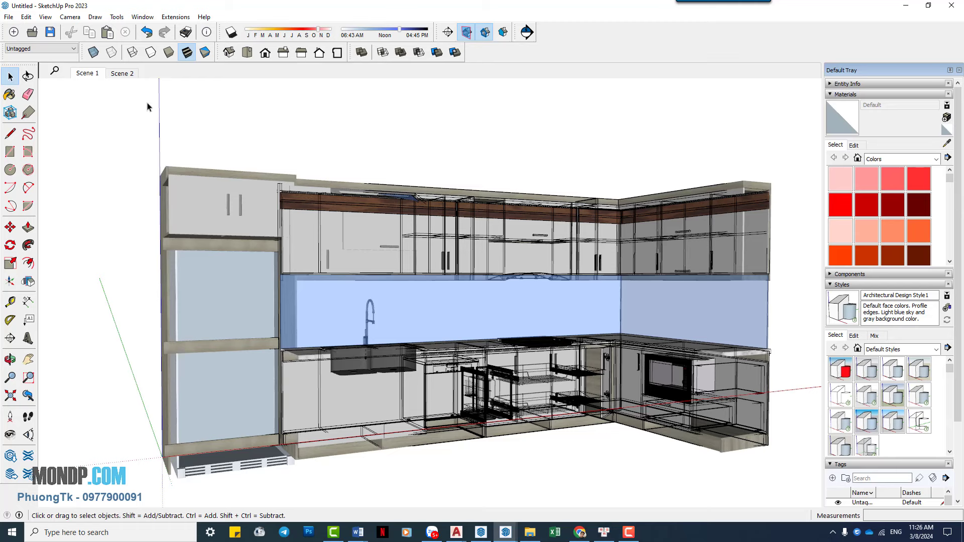
left_click(125, 74)
left_click(97, 74)
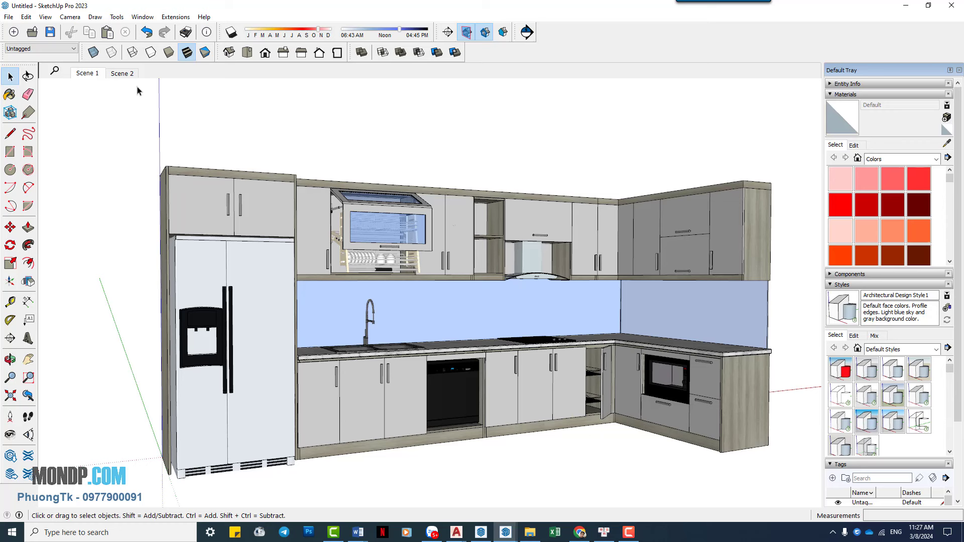
left_click(265, 53)
left_click(283, 53)
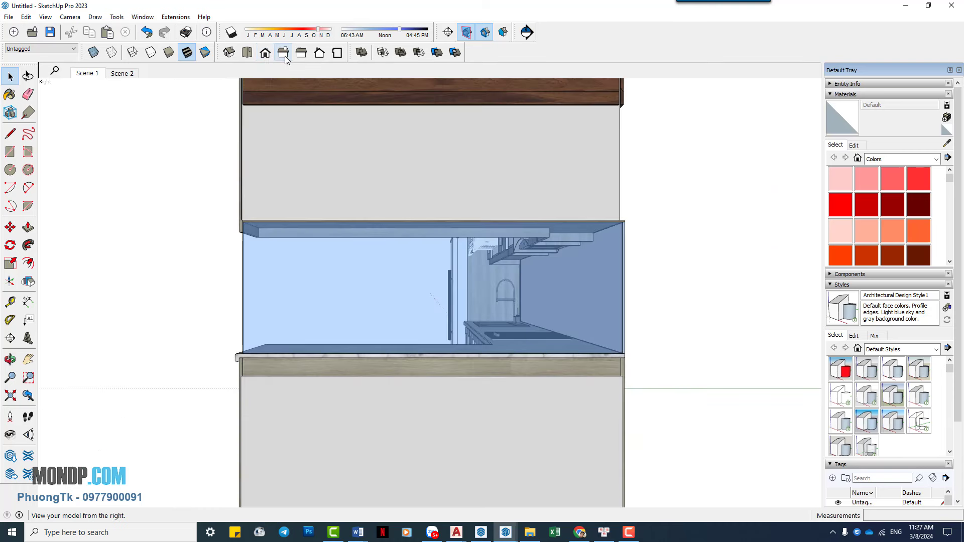
left_click(319, 53)
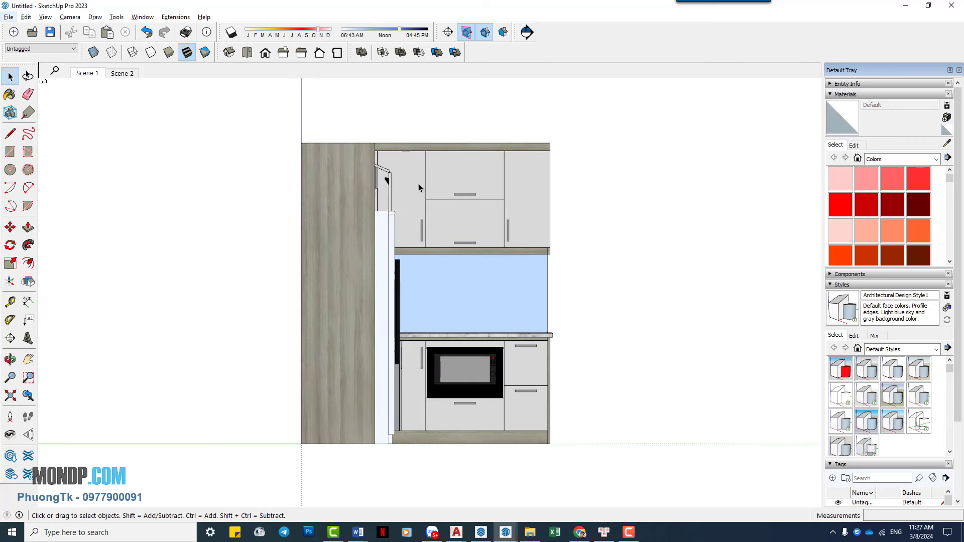
Show Scene Tabs and create Curic Section 2 on the tall left panel with Align View.
key("v")
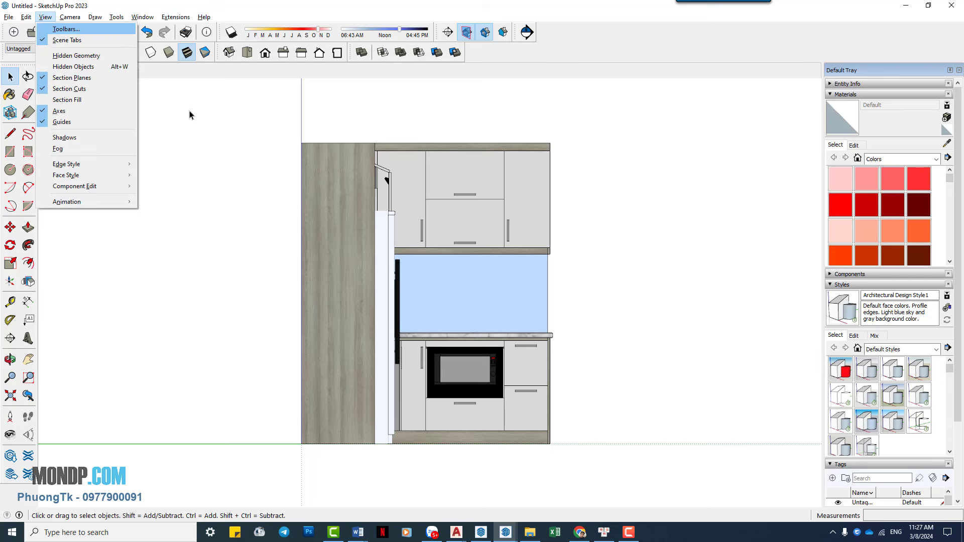
left_click(186, 77)
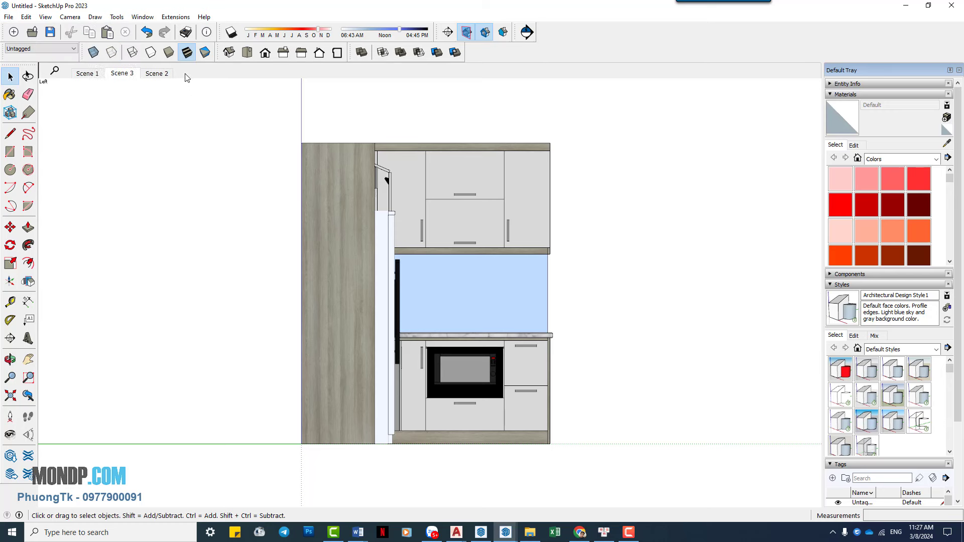
left_click(526, 33)
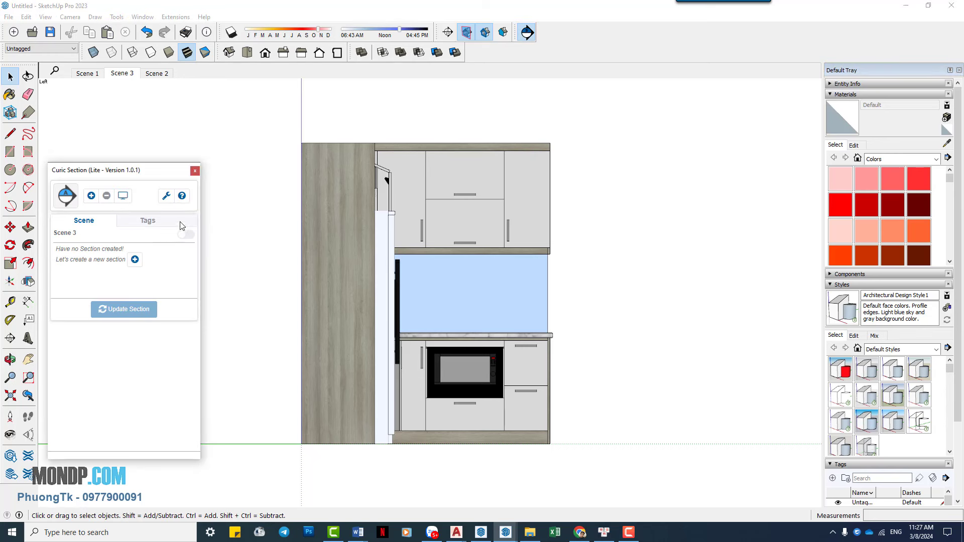
left_click(135, 259)
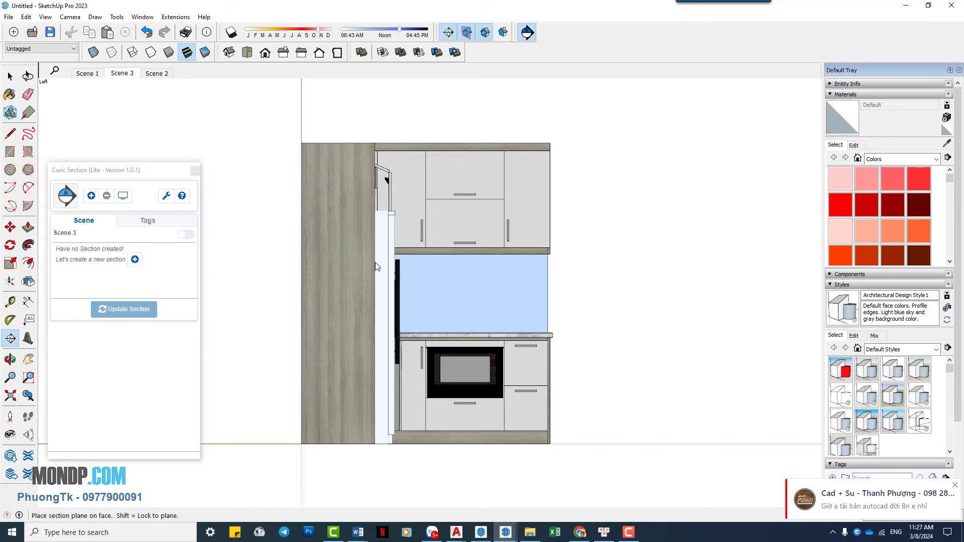
left_click(330, 257)
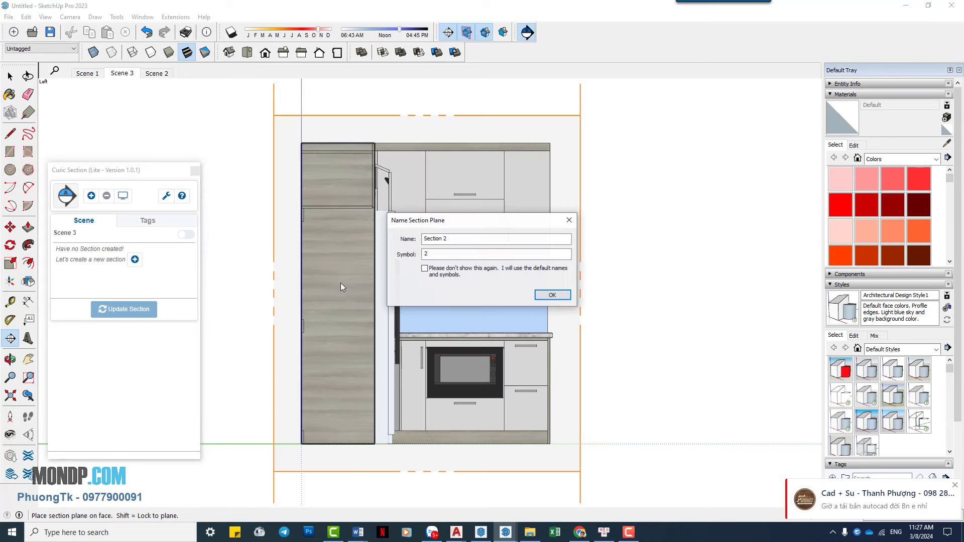
left_click(552, 296)
left_click(506, 275)
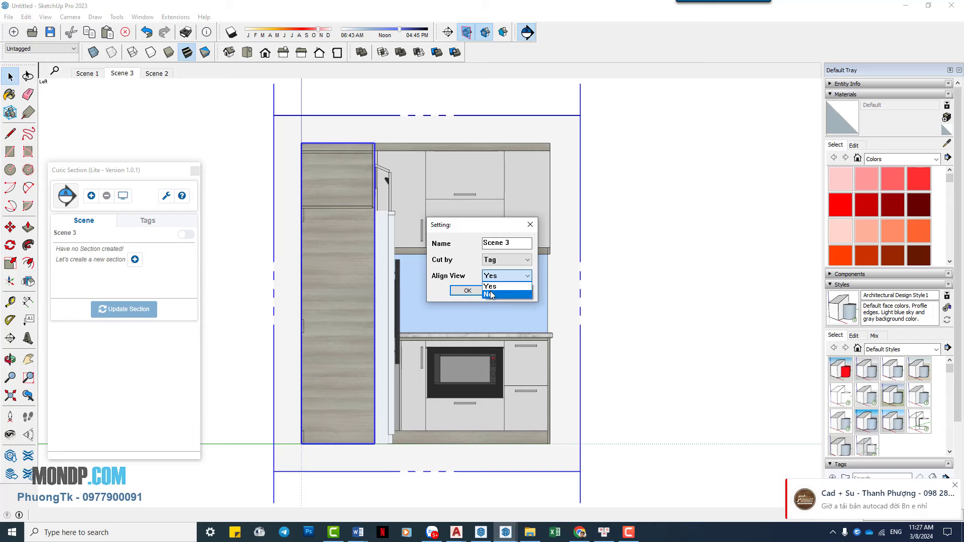
left_click(491, 286)
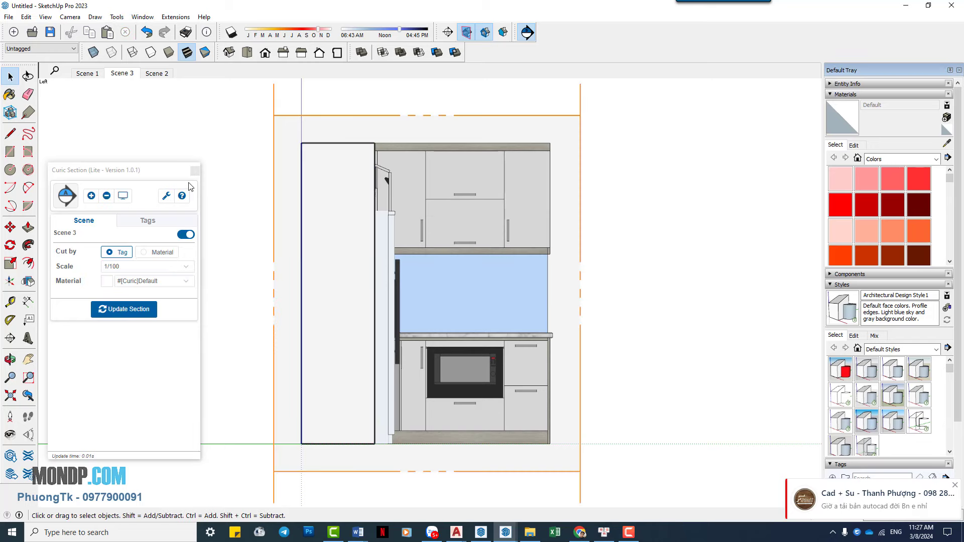
Orbit the kitchen and move the section plane across the sink run.
left_click(194, 171)
middle_click_drag(406, 317, 236, 468)
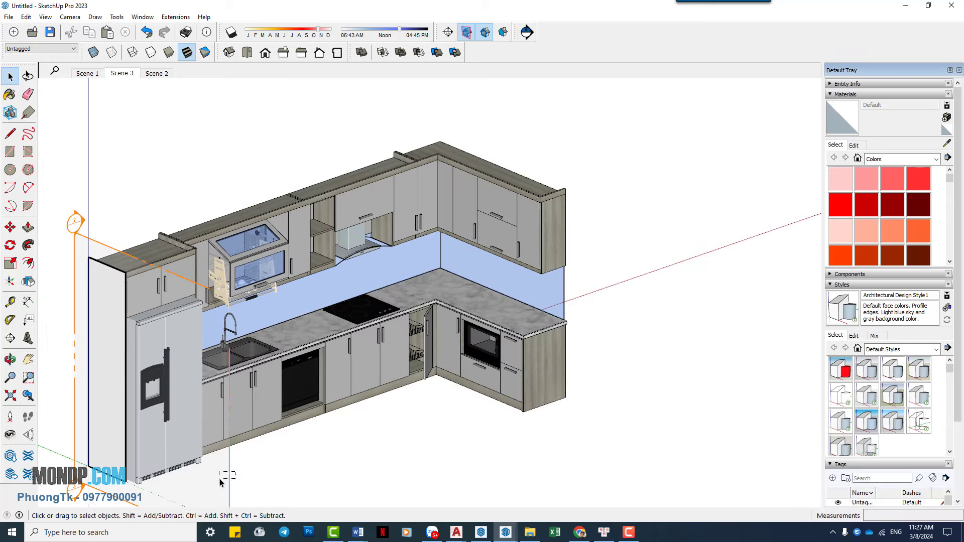
left_click(229, 474)
key("m")
left_click(327, 474)
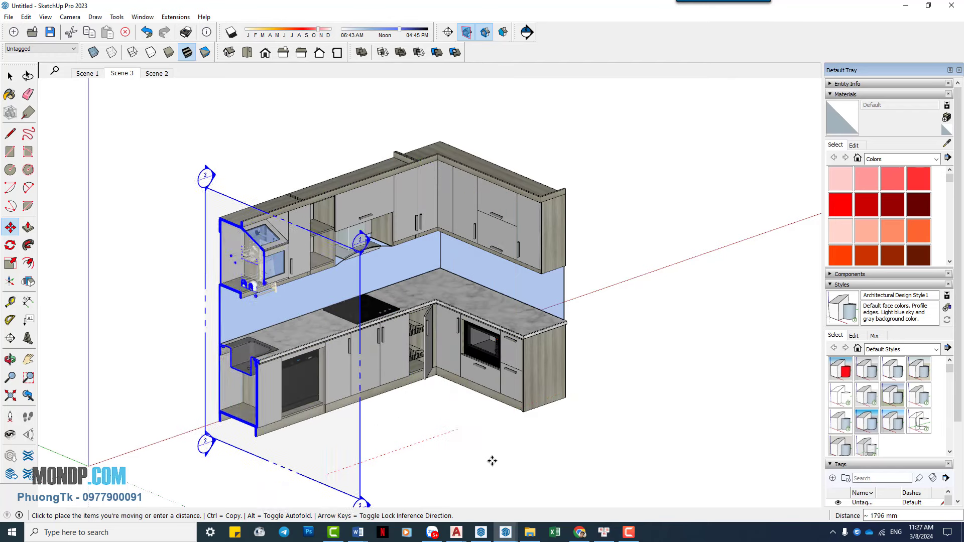
left_click(405, 459)
key("space")
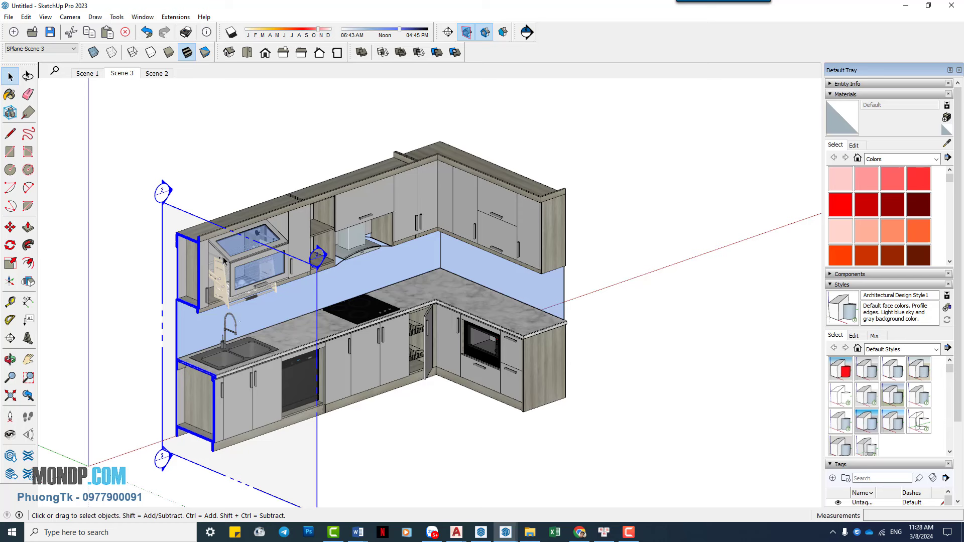
Refresh Scene 3's Curic section, then update the scene, saving its style as Architectural Design Style3.
left_click(122, 74)
left_click(466, 31)
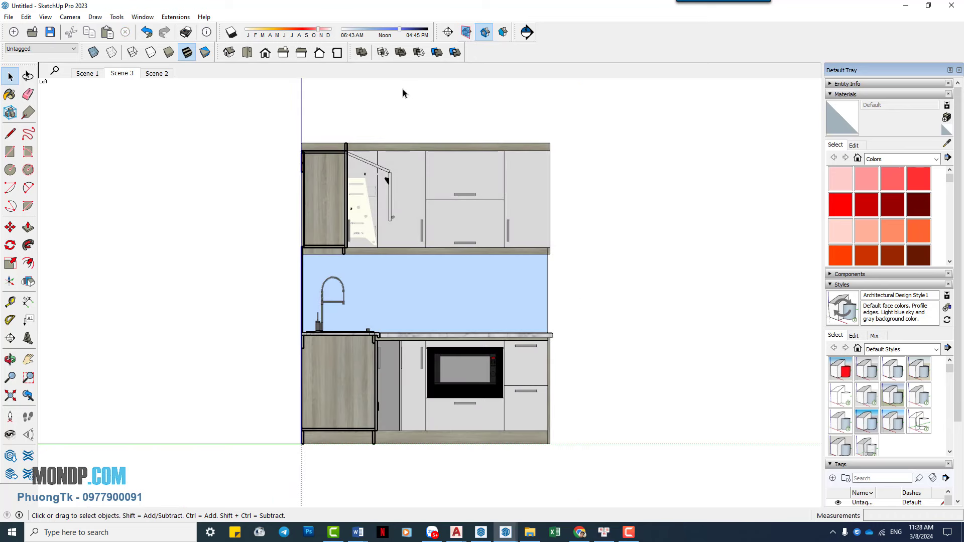
left_click(527, 32)
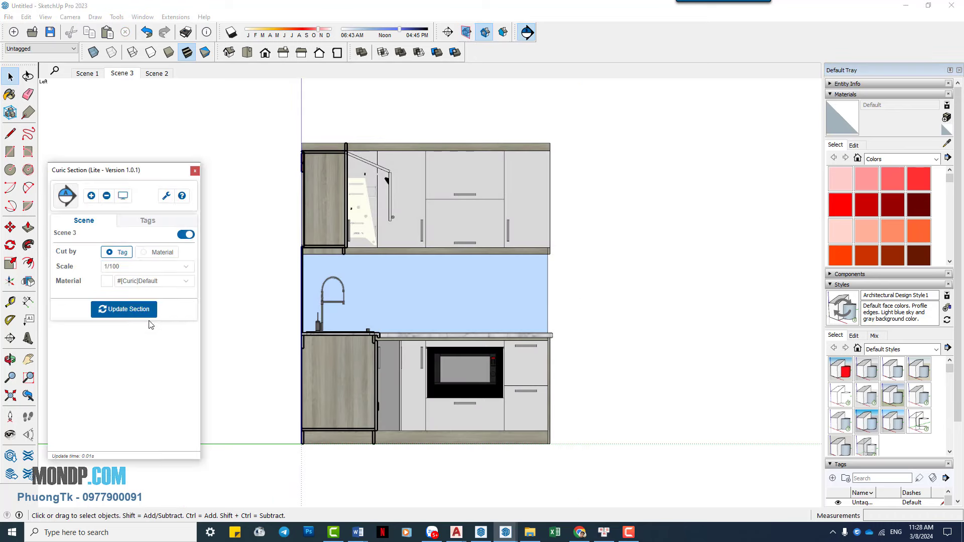
left_click(146, 310)
left_click(195, 170)
right_click(128, 75)
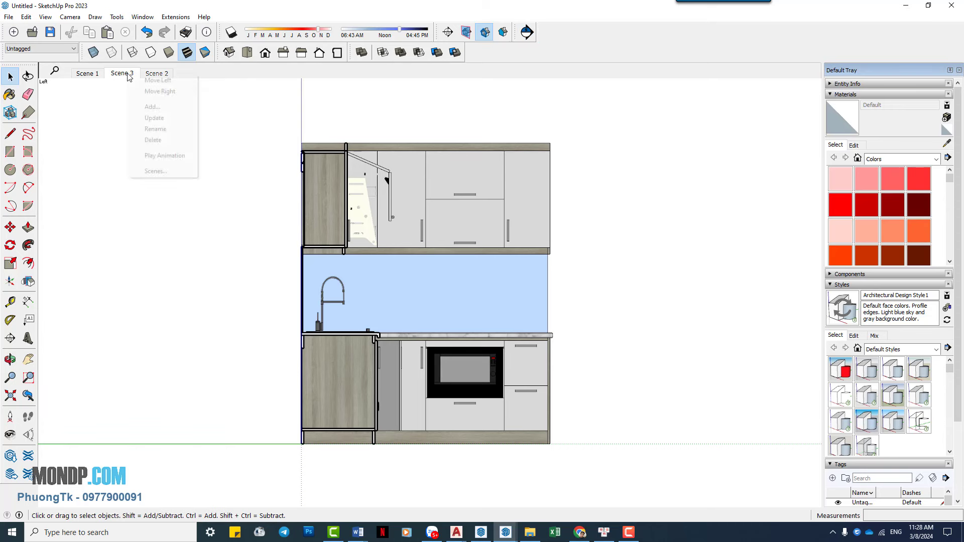
left_click(154, 117)
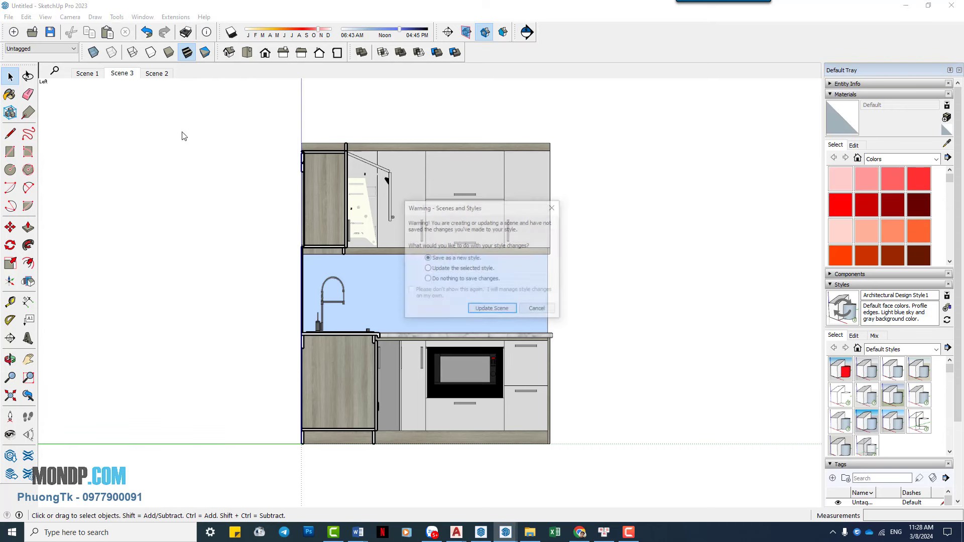
left_click(504, 310)
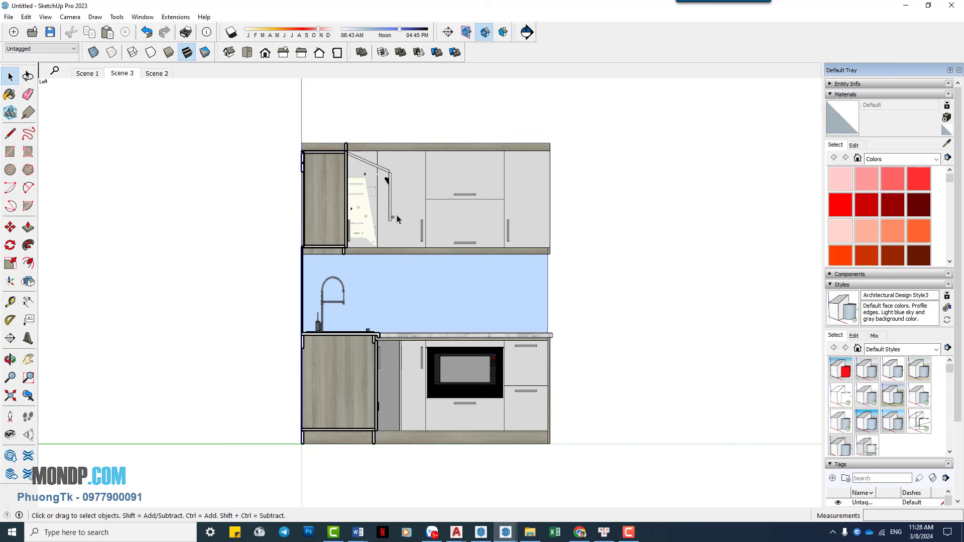
Review Scenes 1, 2 and 3, then return to Scene 2 and toggle perspective with Alt+P.
left_click(99, 79)
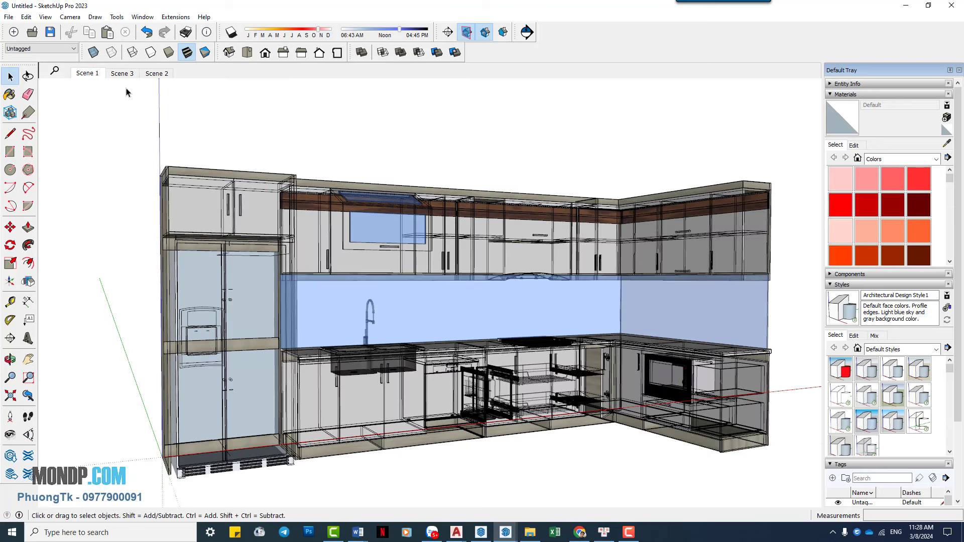
left_click(108, 78)
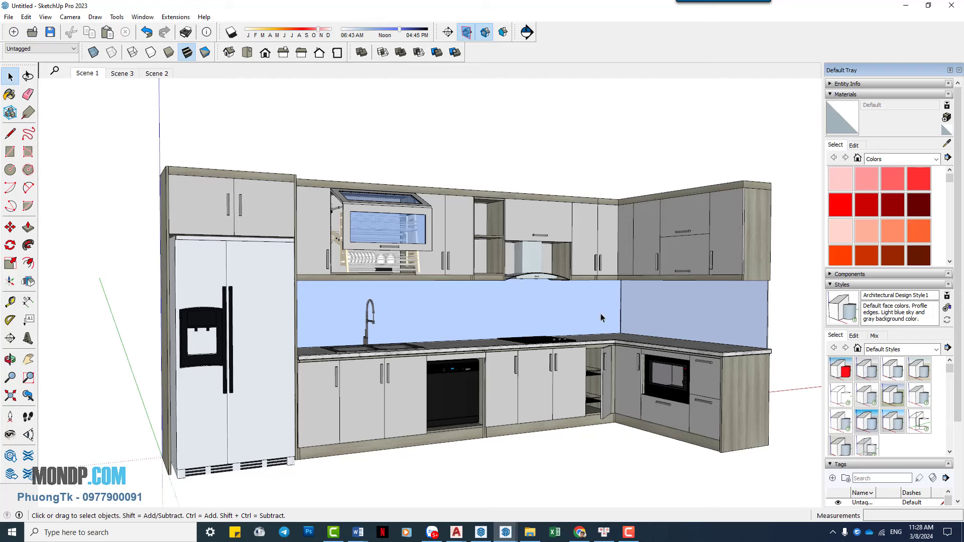
left_click(111, 74)
left_click(156, 73)
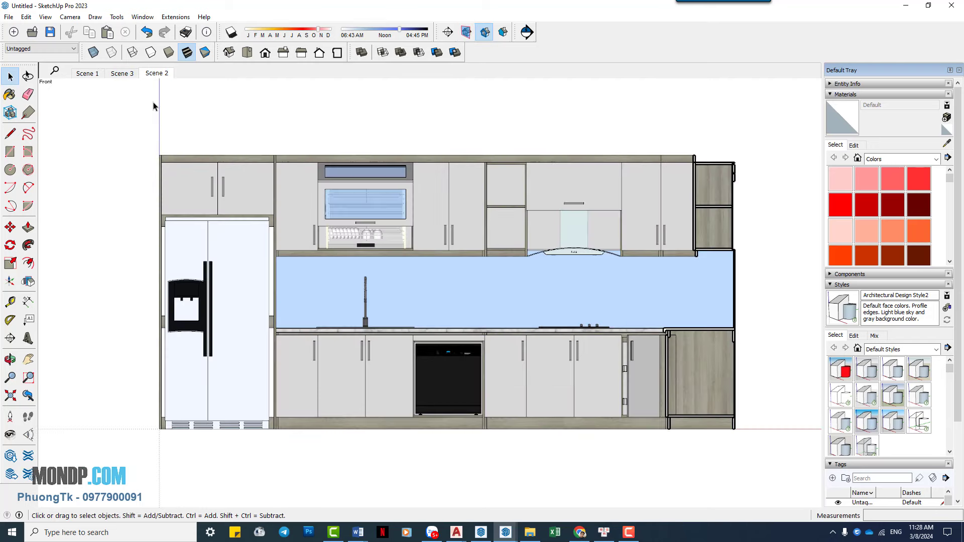
middle_click_drag(155, 106, 143, 101)
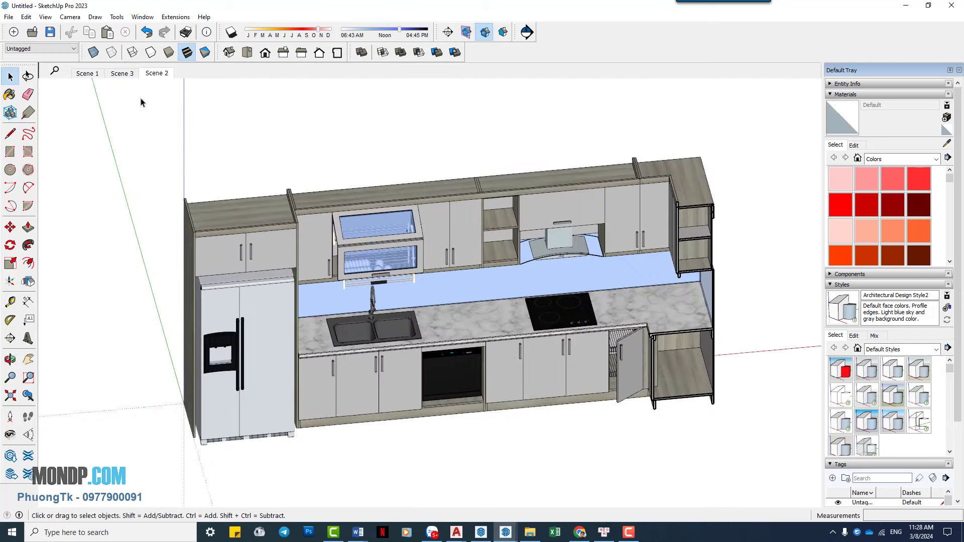
left_click(122, 75)
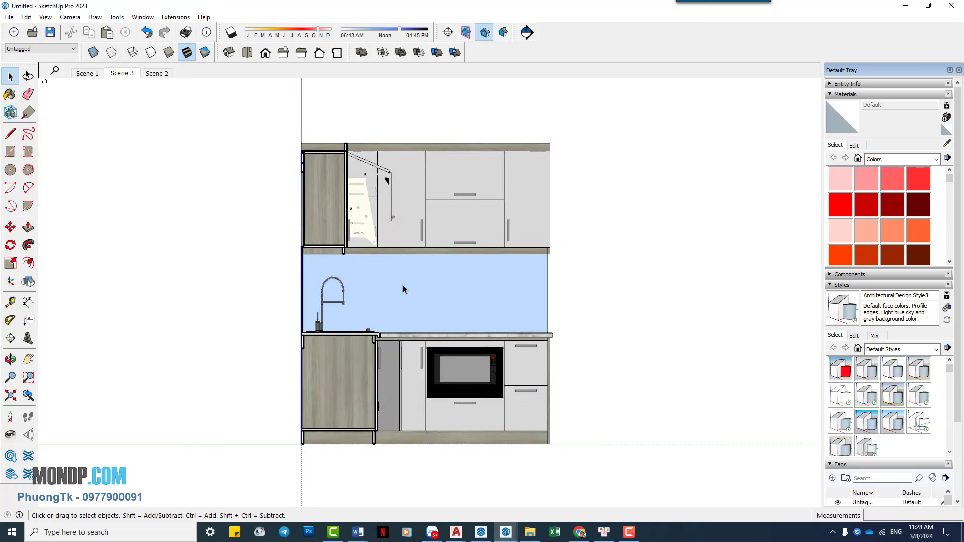
left_click(155, 73)
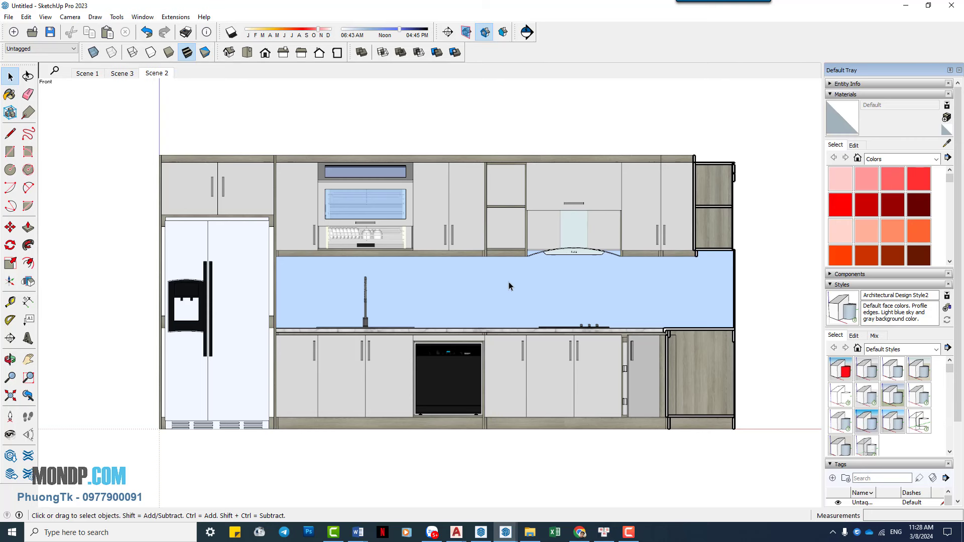
key("alt+p")
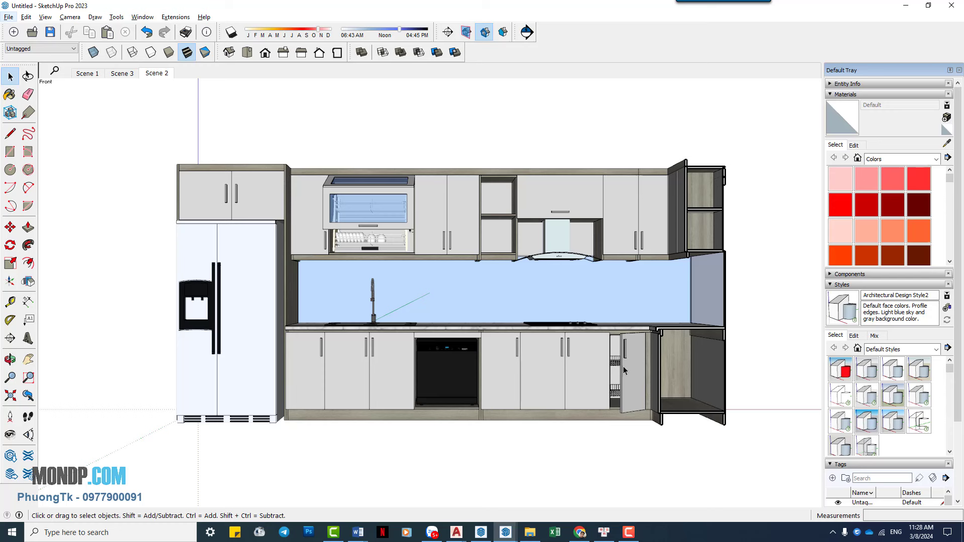
Collapse the Materials and Styles trays and expand the full Tags list.
left_click(843, 95)
left_click(843, 116)
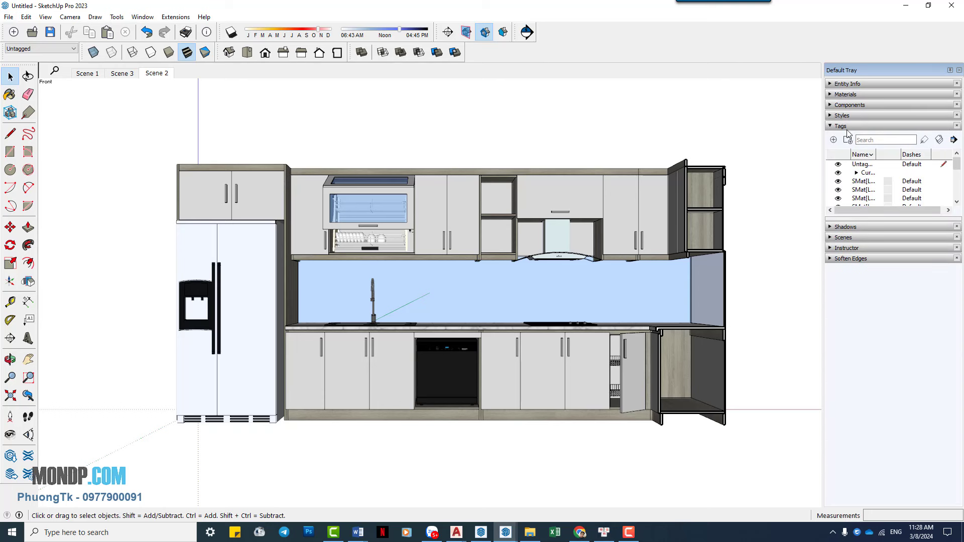
left_click_drag(867, 219, 864, 321)
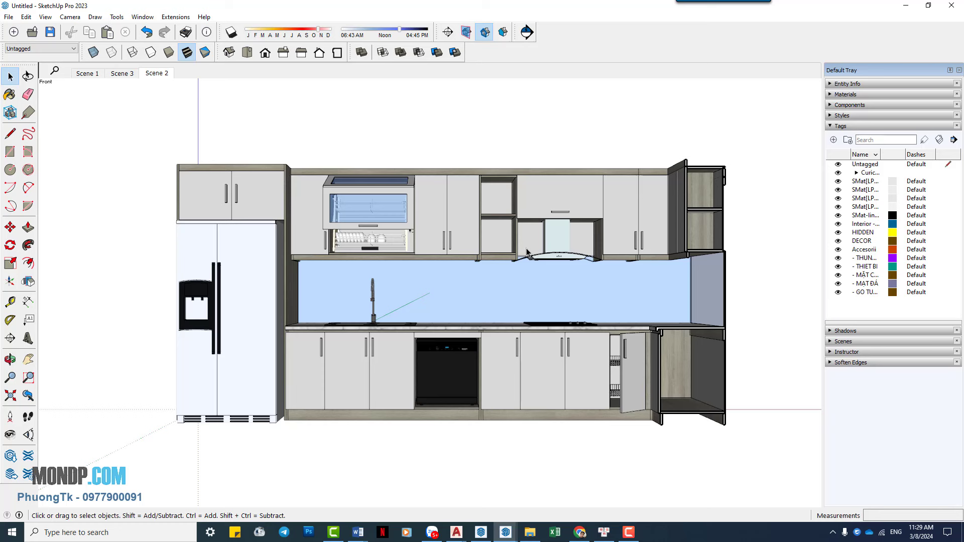
Hide the cabinet doors' MẶT CÁNH tag and add the doorless front view as Scene 4.
left_click(334, 367)
left_click(316, 370, "ctrl")
left_click(387, 370, "ctrl")
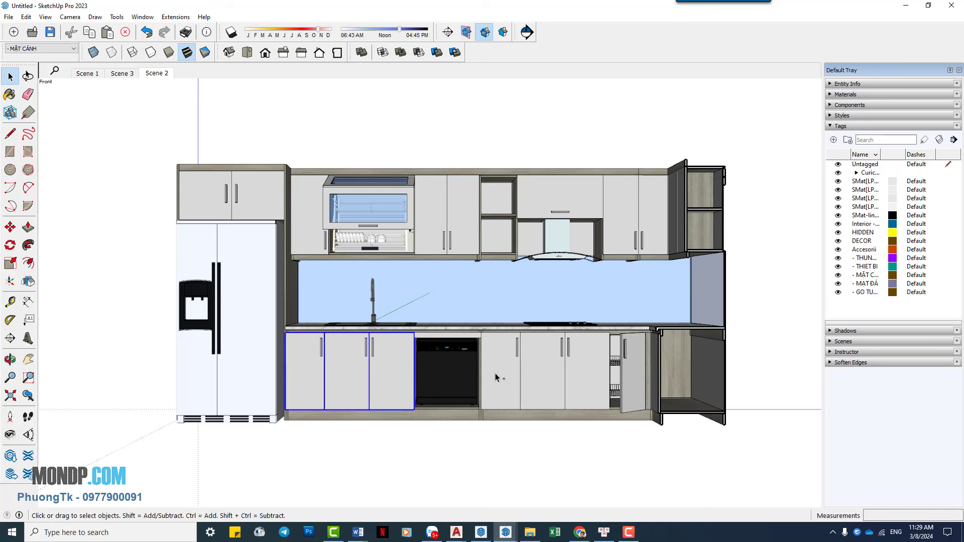
left_click(495, 378, "ctrl")
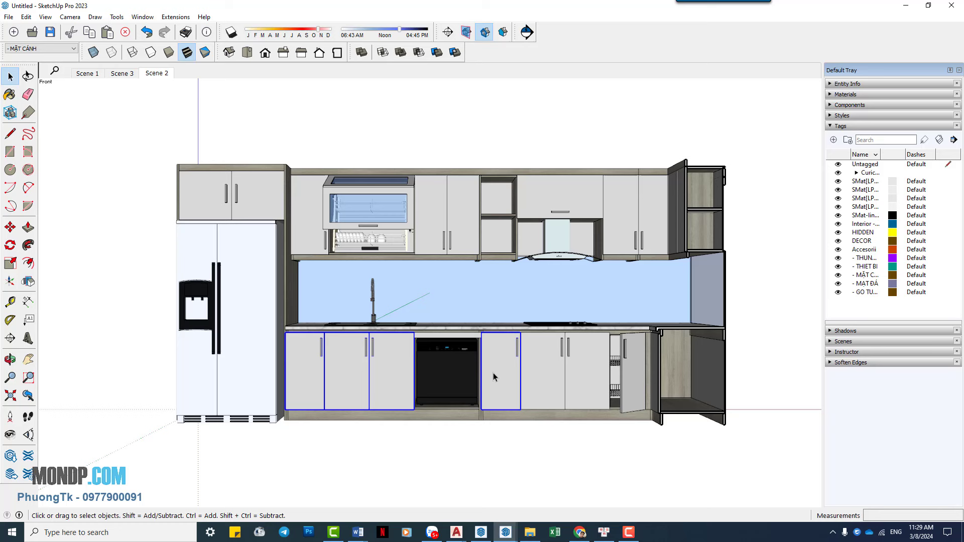
left_click(838, 275)
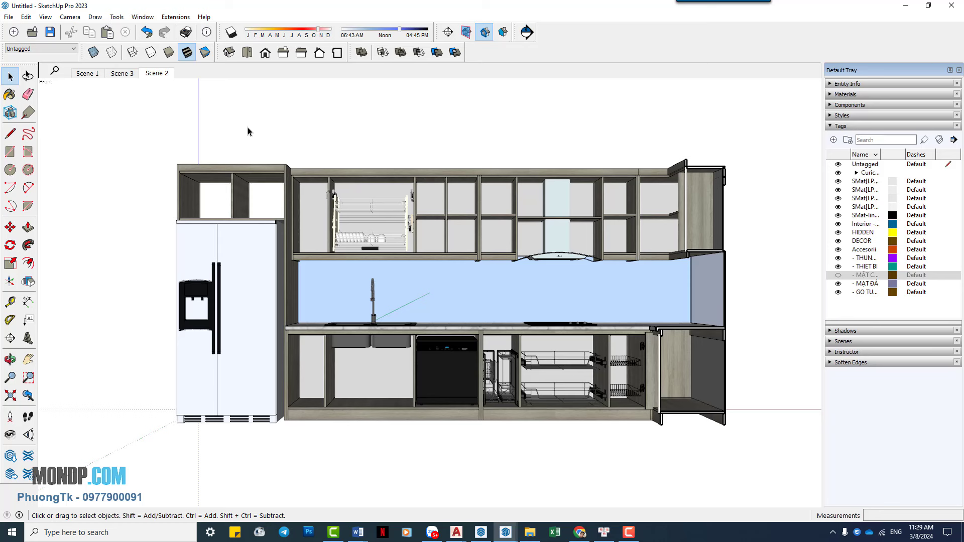
key("ctrl+shift+n")
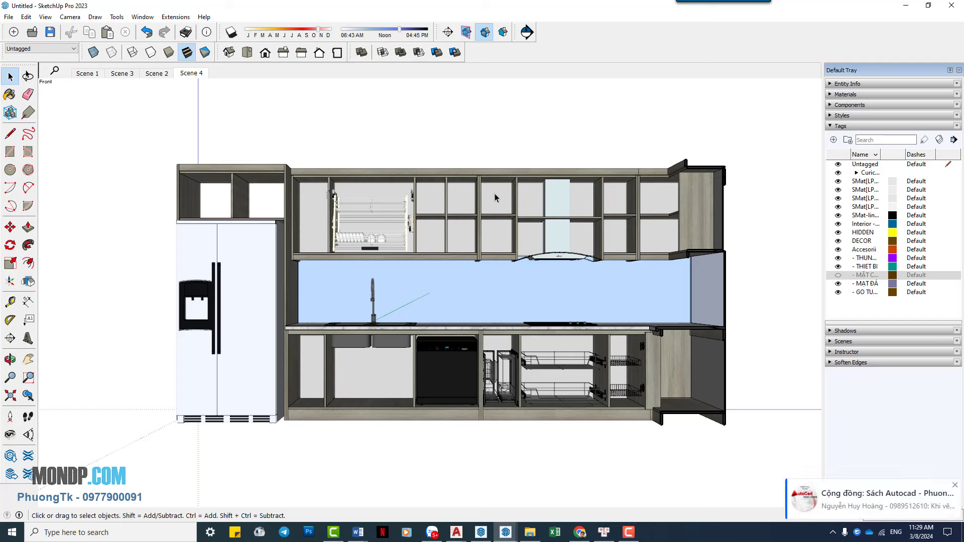
Go to Scene 3's left view, hide the MẶT CÁNH door tag, and add it as Scene 5.
left_click(153, 74)
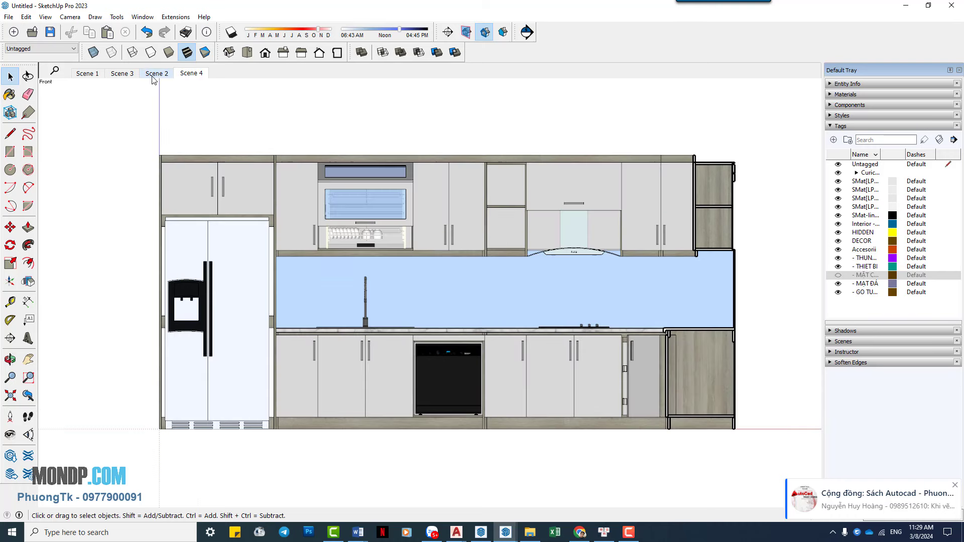
left_click(136, 74)
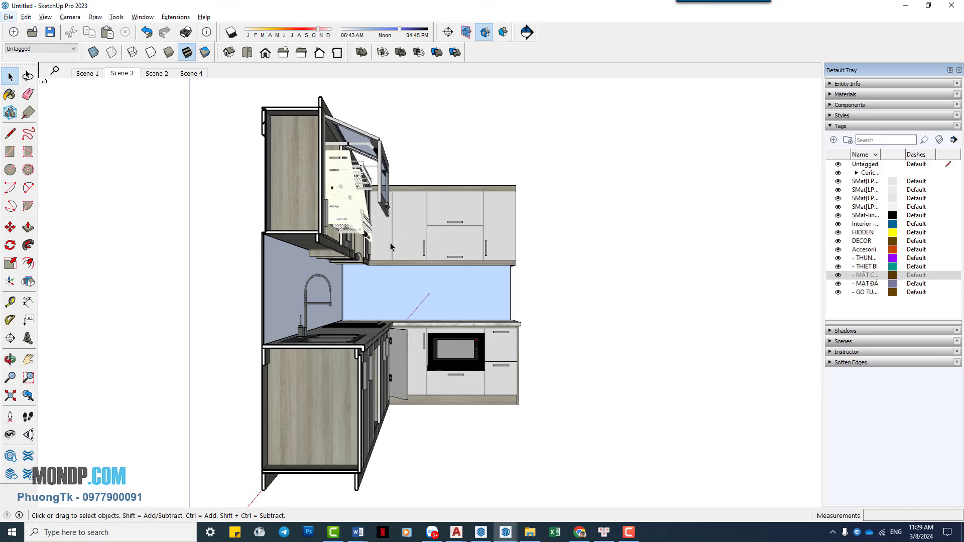
left_click(837, 274)
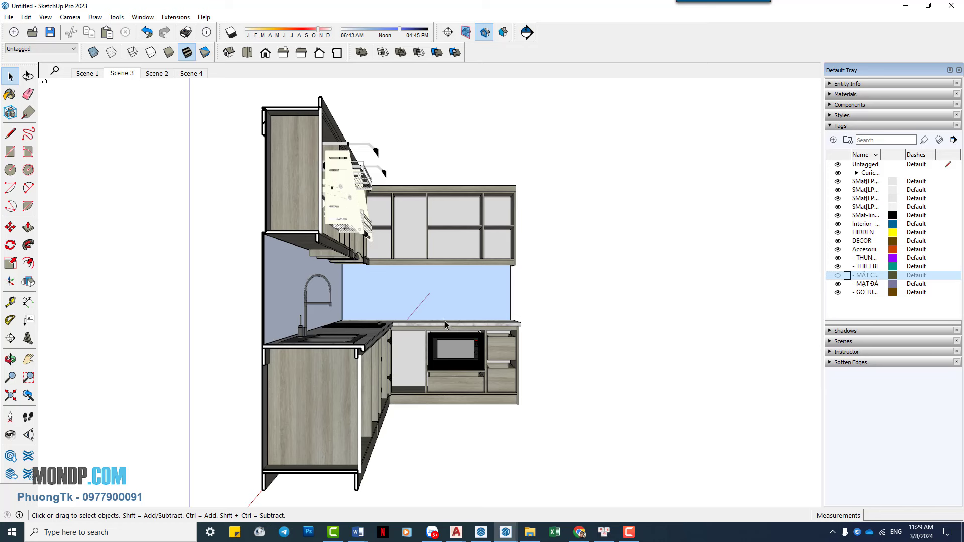
key("ctrl+shift+a")
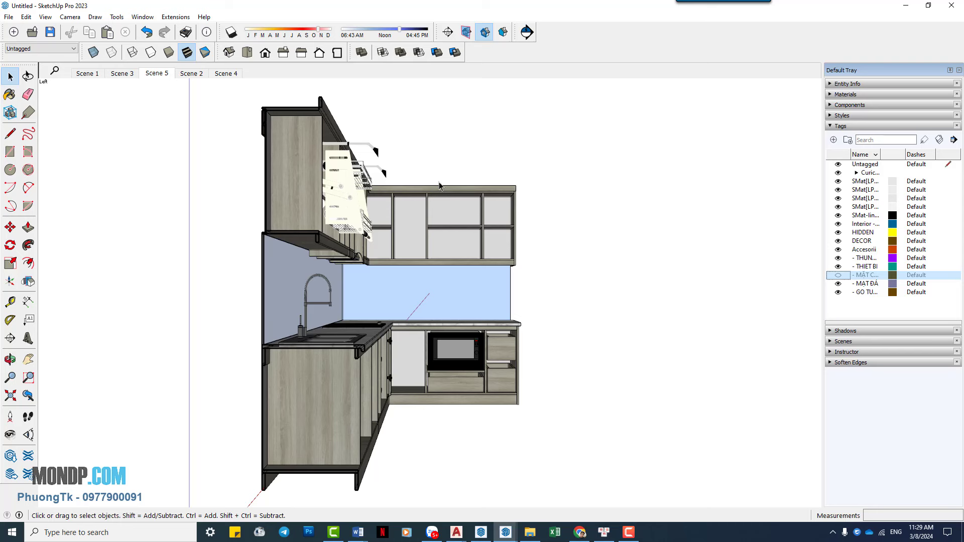
Create Curic Section 3 for Scene 5 with Cut by Tag and Align View Yes.
left_click(526, 32)
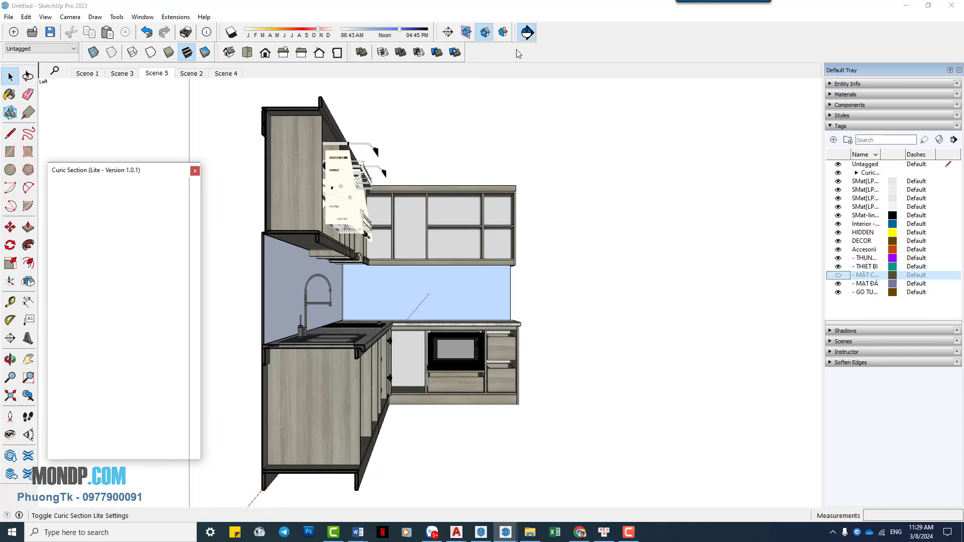
left_click(134, 259)
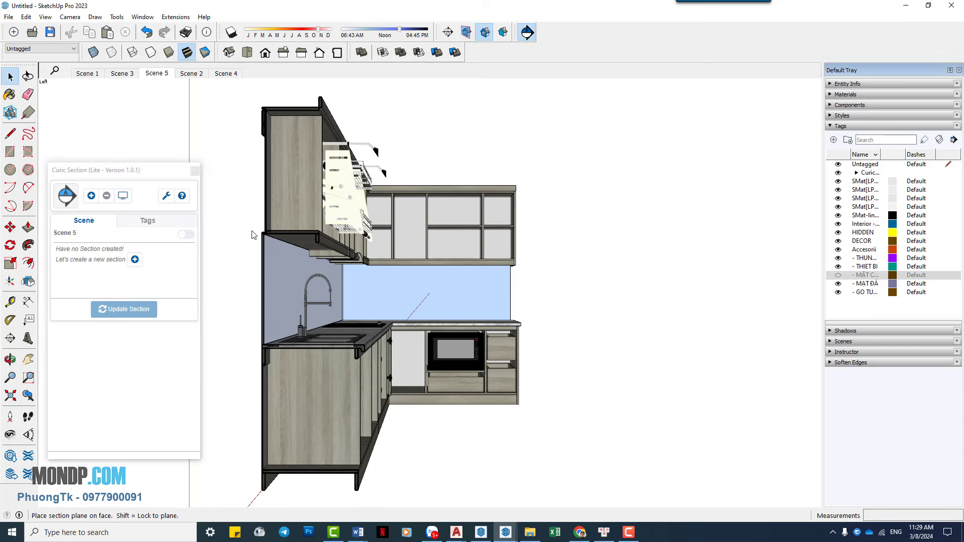
left_click(354, 298)
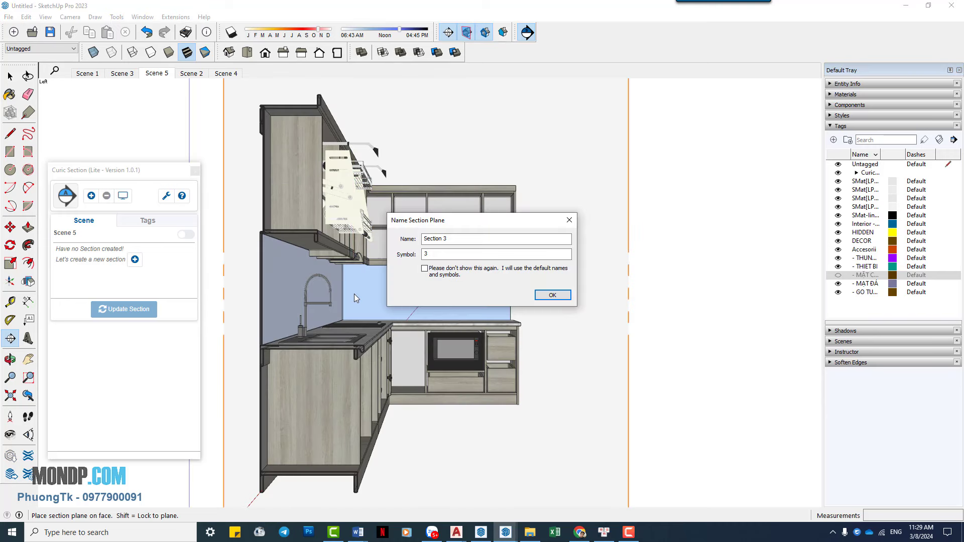
left_click(552, 295)
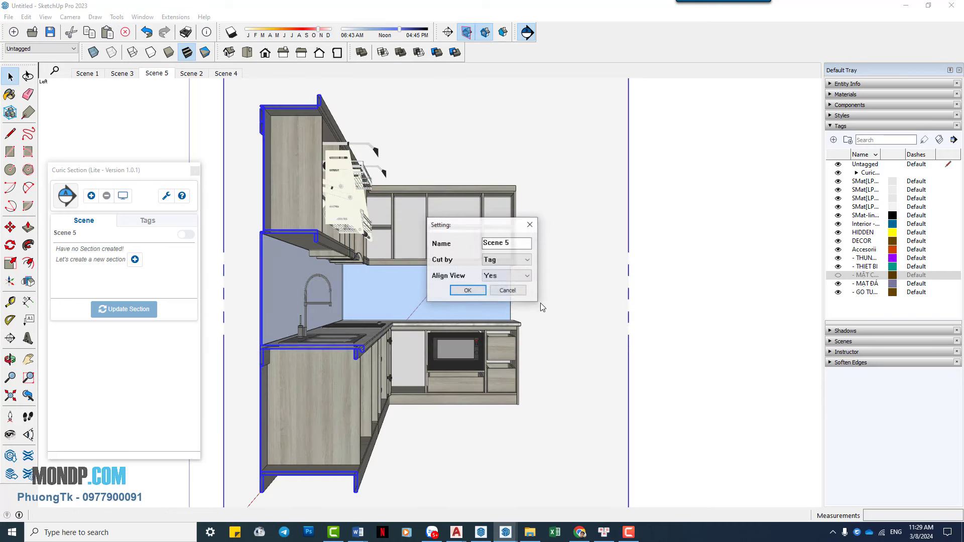
left_click(504, 275)
left_click(489, 294)
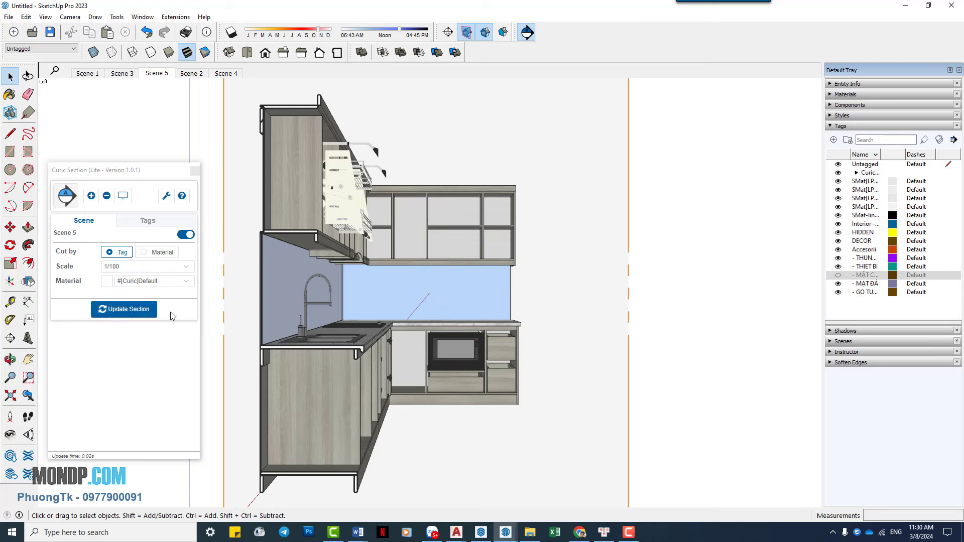
Orbit the kitchen and move the section plane about 2915 mm to cut off the sink wing.
left_click(195, 170)
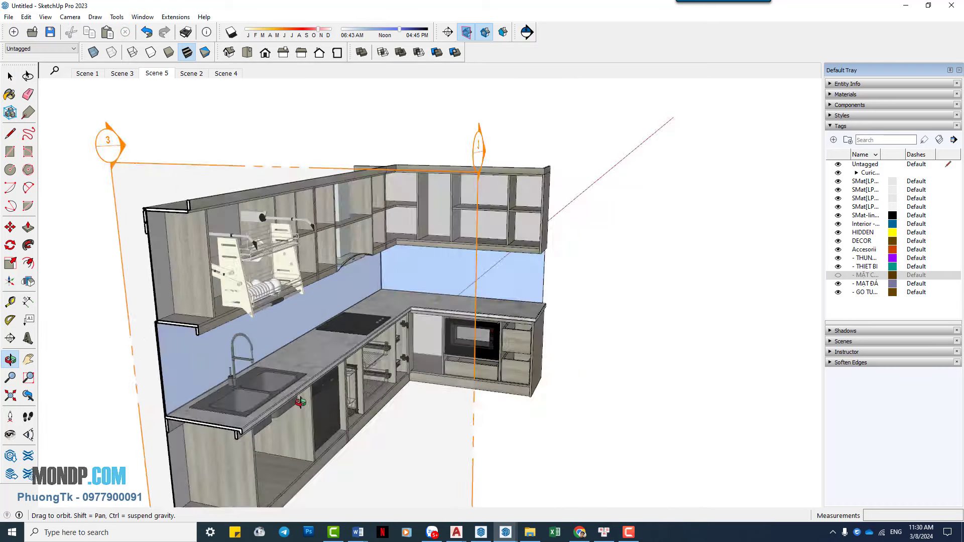
middle_click_drag(236, 209, 304, 412)
left_click_drag(286, 455, 261, 479)
key("m")
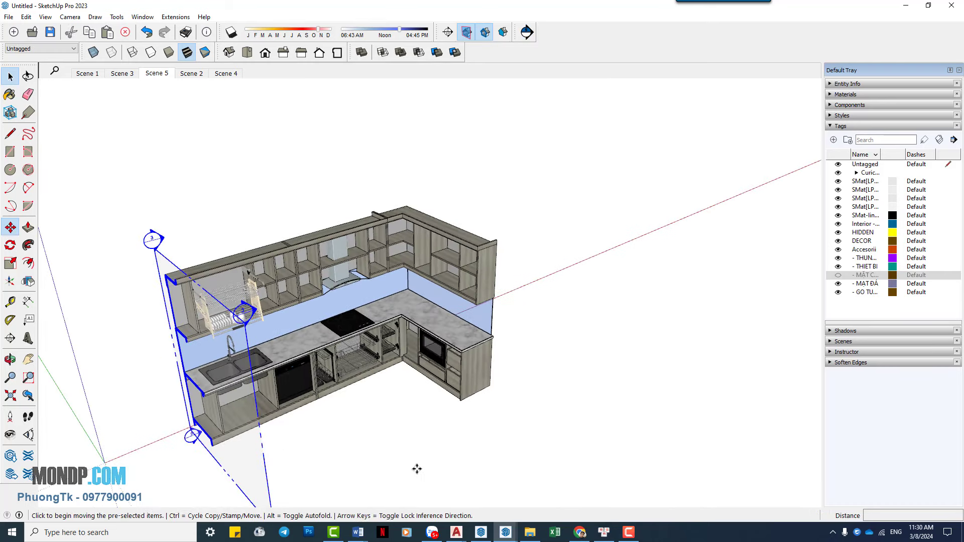
left_click(416, 468)
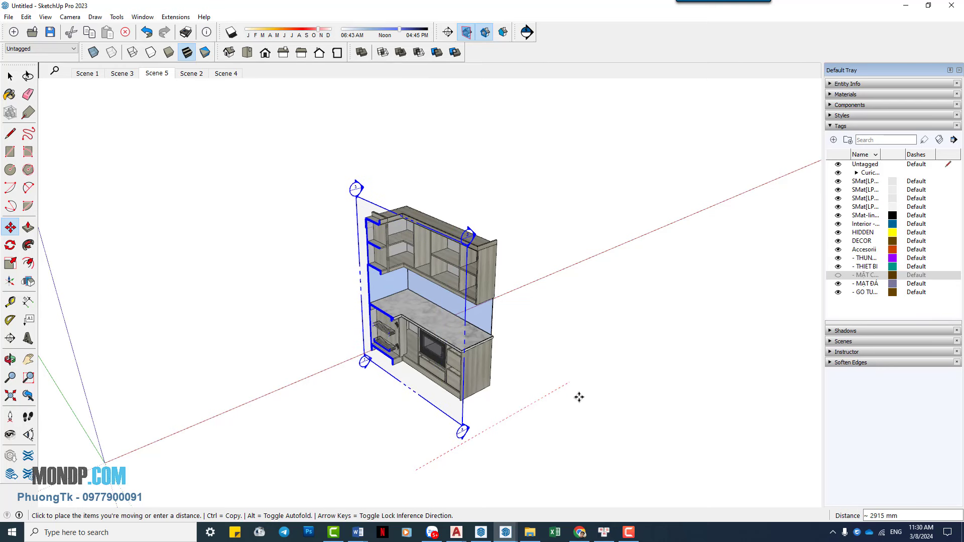
left_click(579, 397)
key("space")
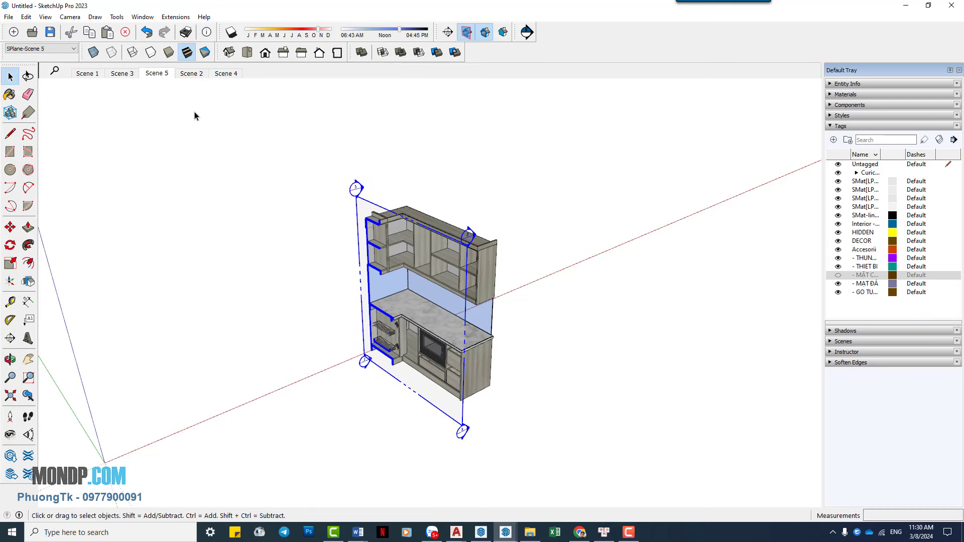
Reframe Scene 5's microwave-wall elevation with zoom and pan, then update its Curic section.
left_click(157, 74)
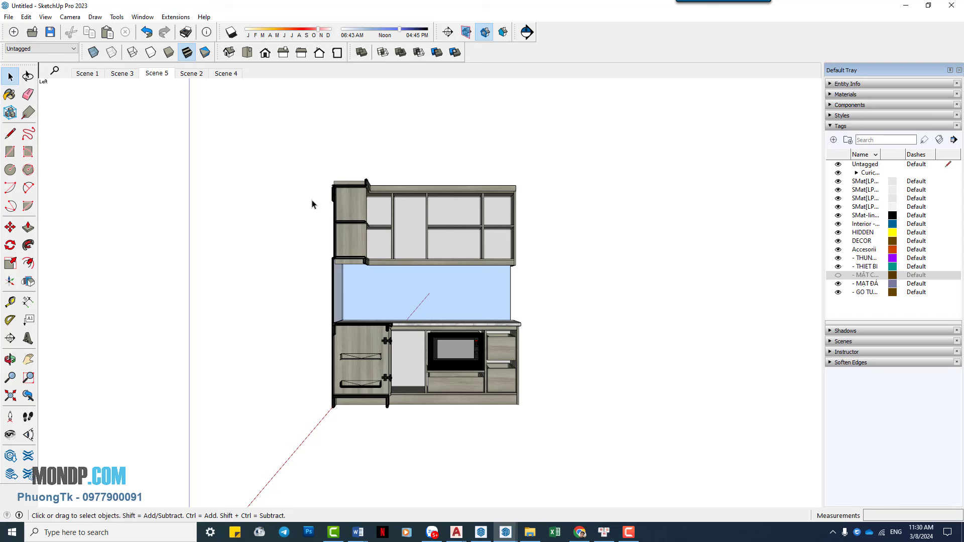
scroll(369, 226, "up", 2)
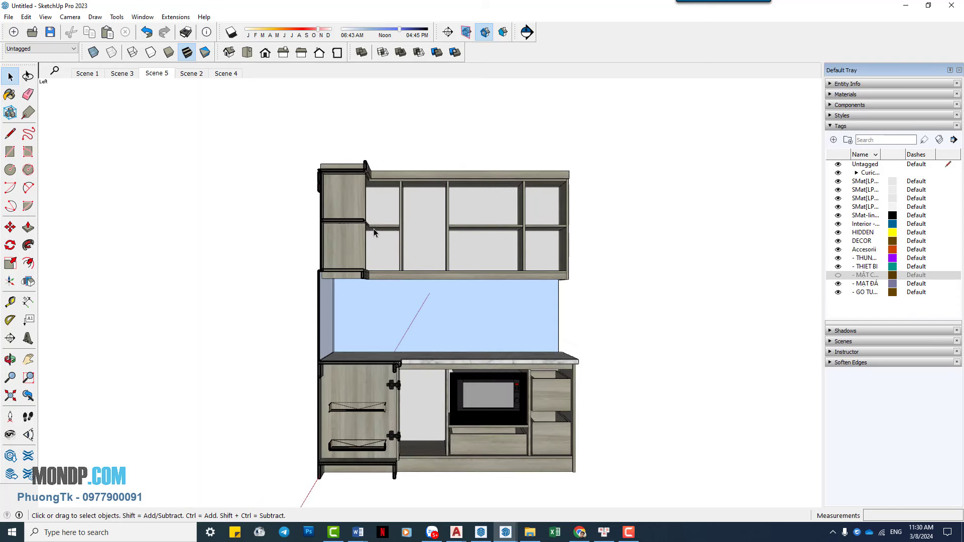
middle_click_drag(373, 232, 385, 222, "shift")
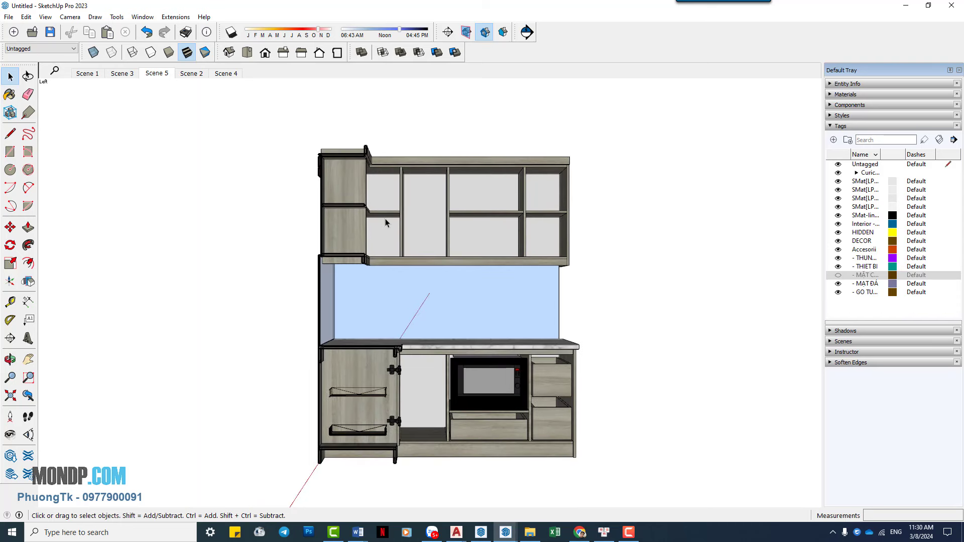
middle_click_drag(385, 219, 394, 230)
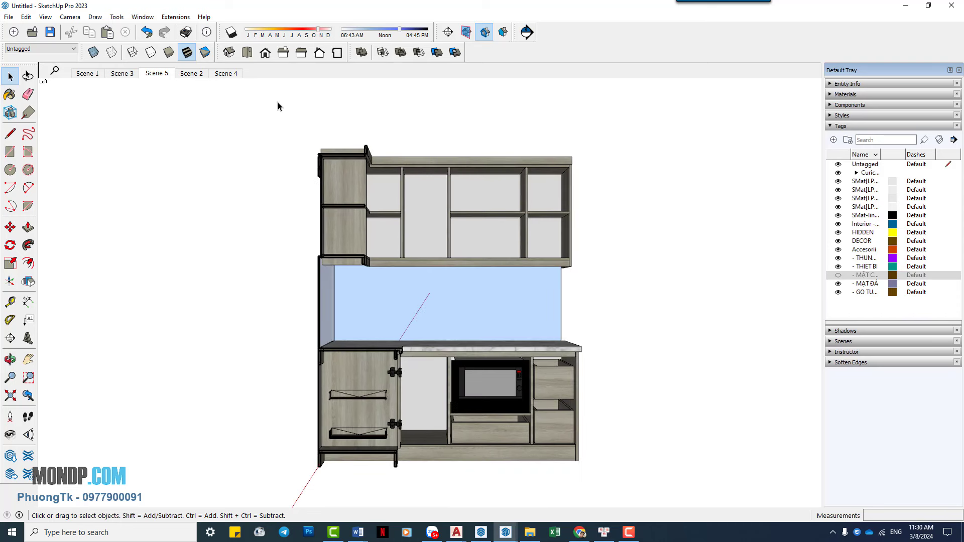
left_click(526, 32)
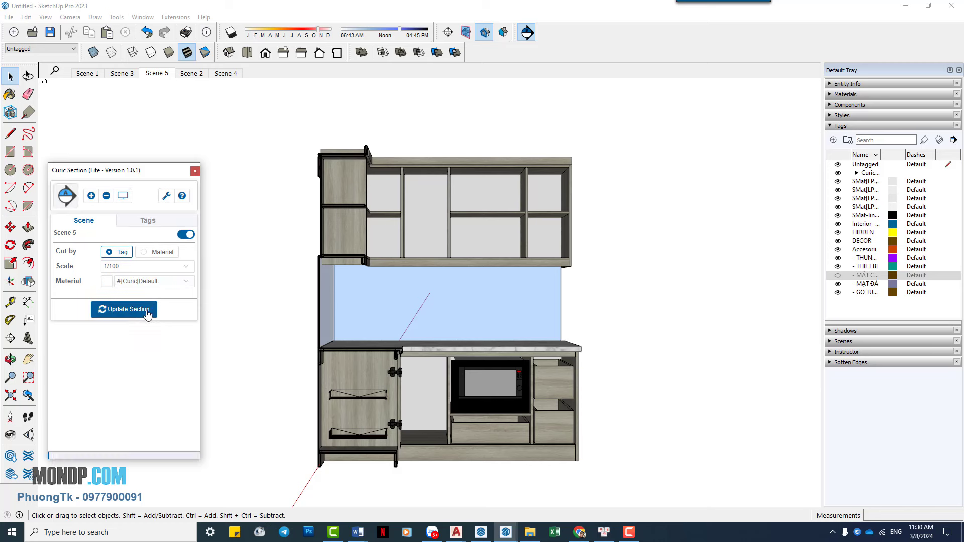
left_click(141, 310)
left_click(194, 171)
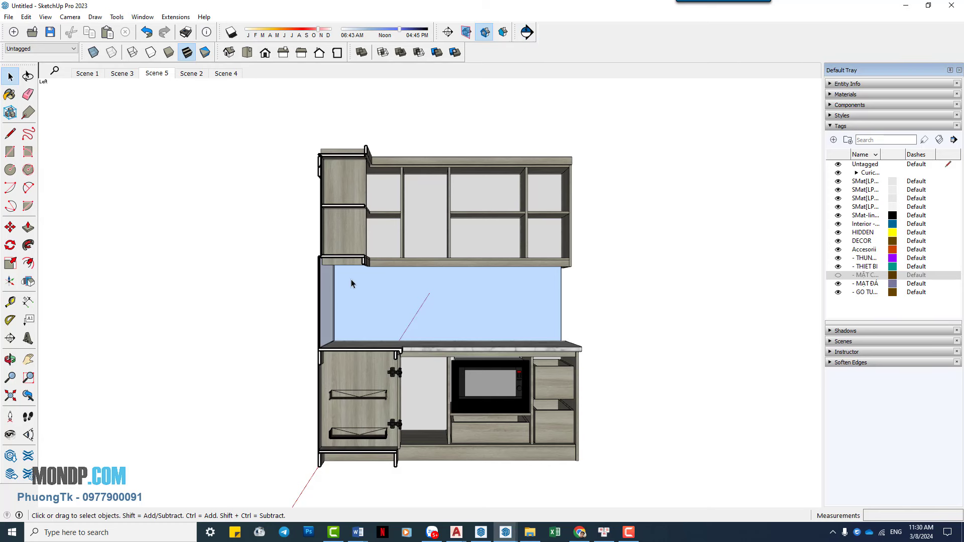
Update Scene 5 with the current view, then open the style's Edit > Edge settings.
right_click(164, 75)
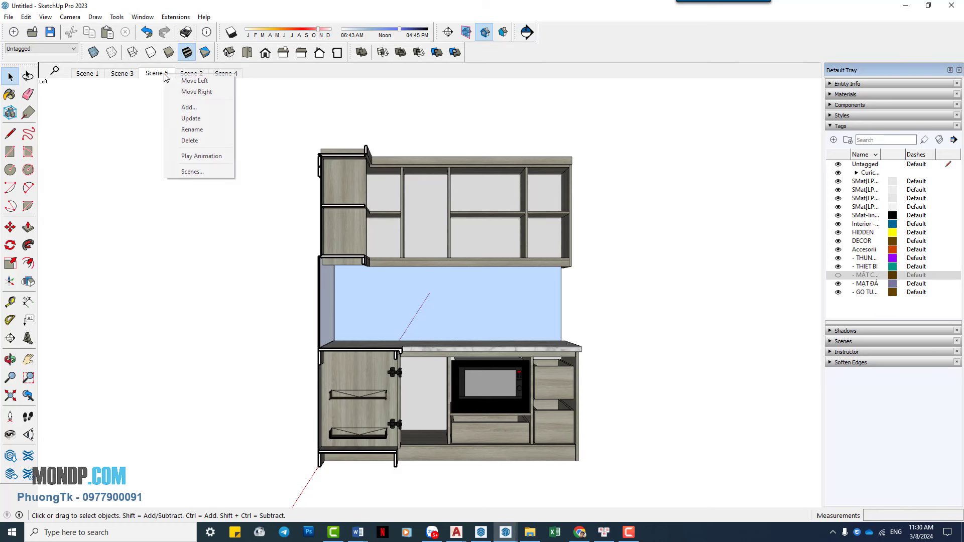
left_click(201, 119)
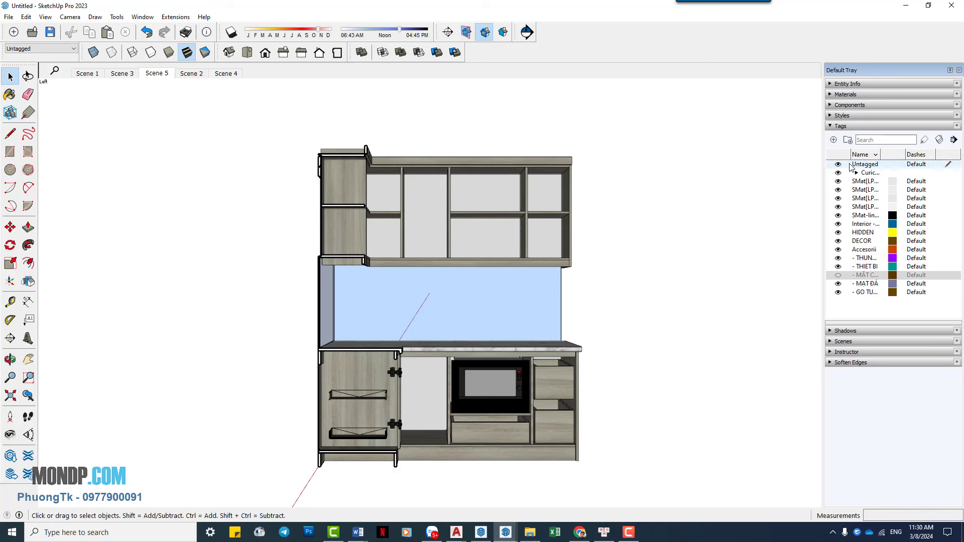
left_click(843, 126)
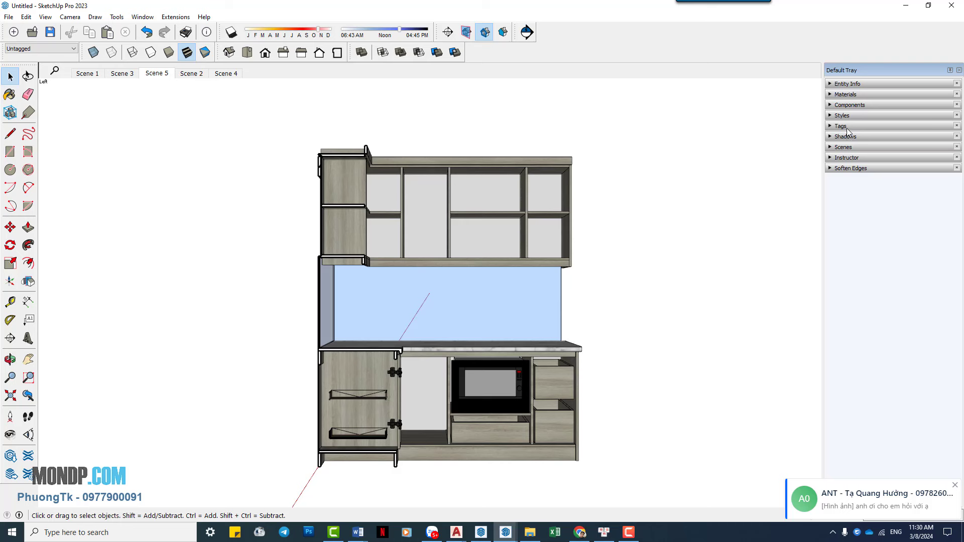
left_click(843, 116)
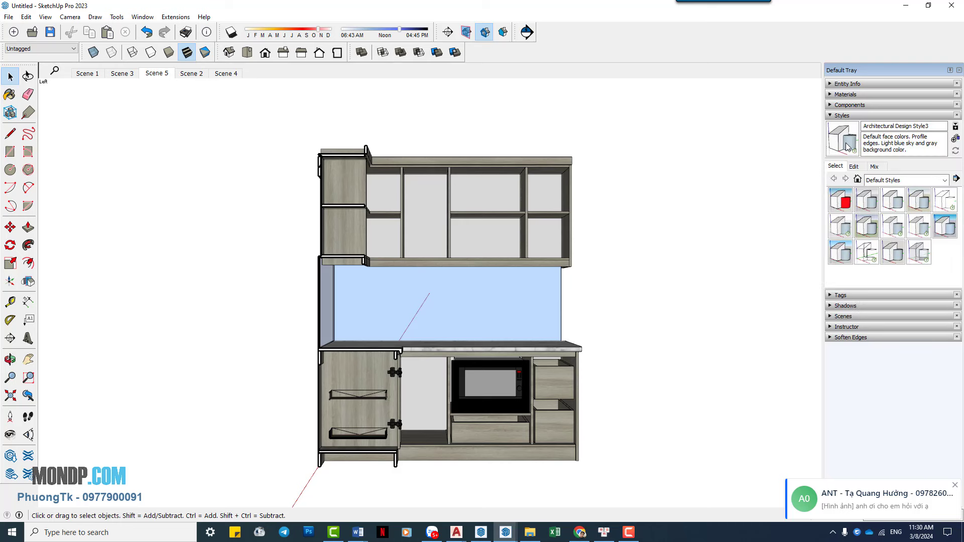
left_click(854, 166)
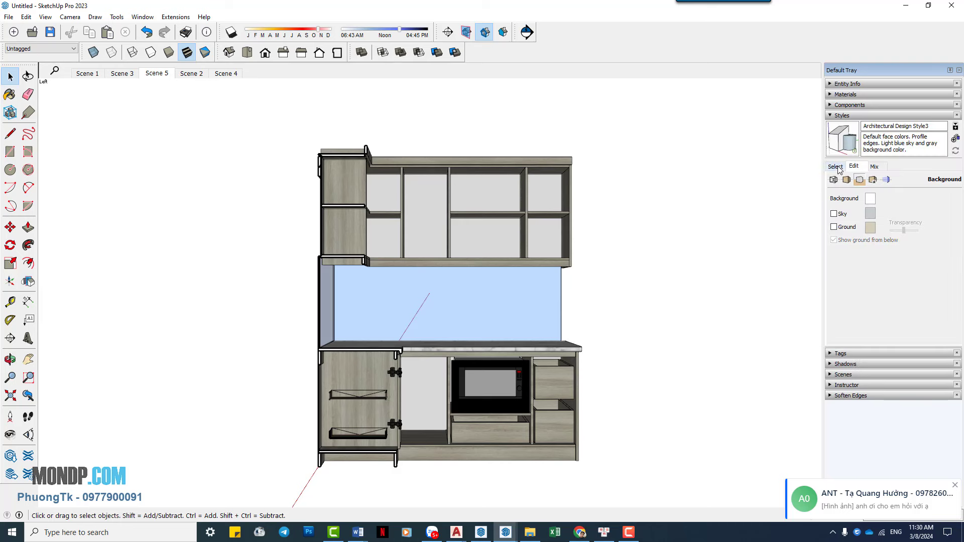
left_click(833, 180)
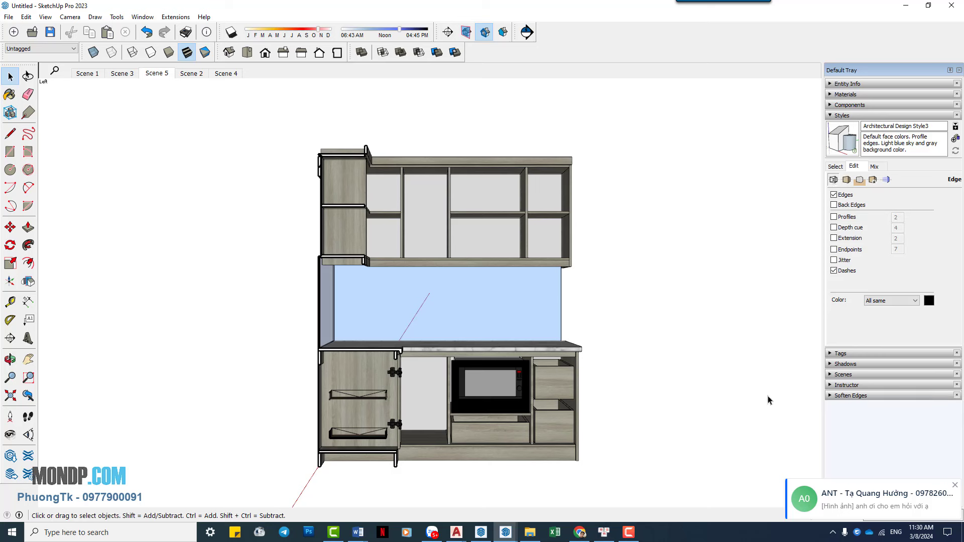
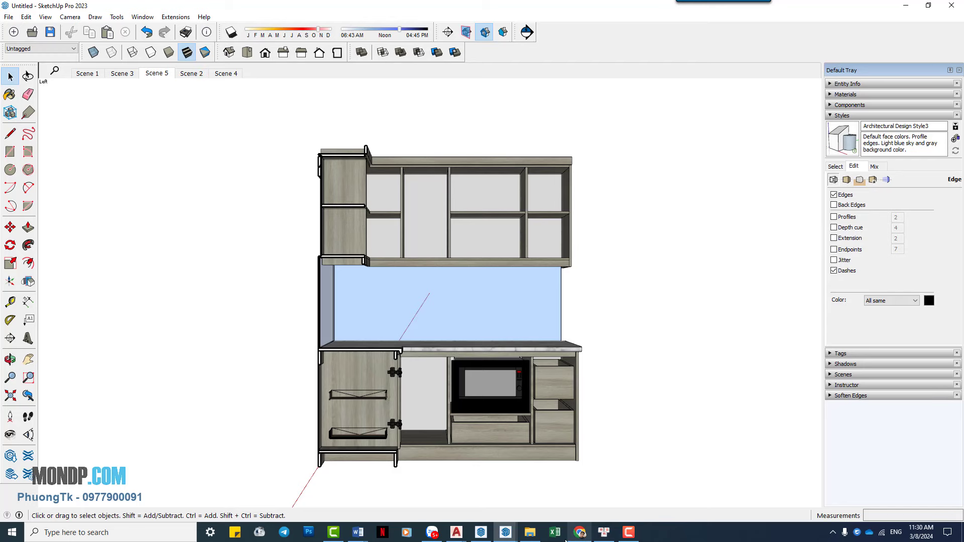
Bring the LayOut document window to the front from the taskbar.
left_click(505, 532)
left_click(481, 532)
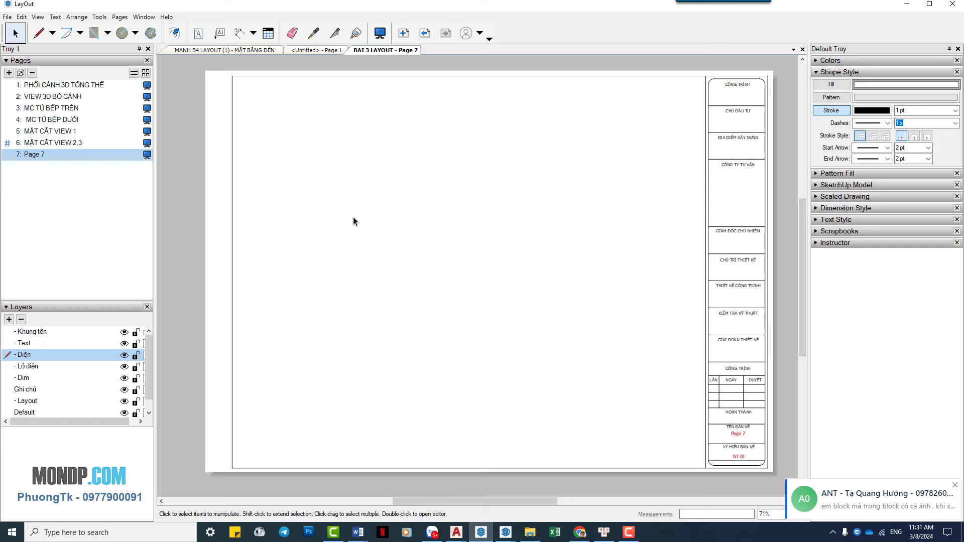
Draw a large rectangle spanning most of Page 7.
key("r")
left_click(280, 119)
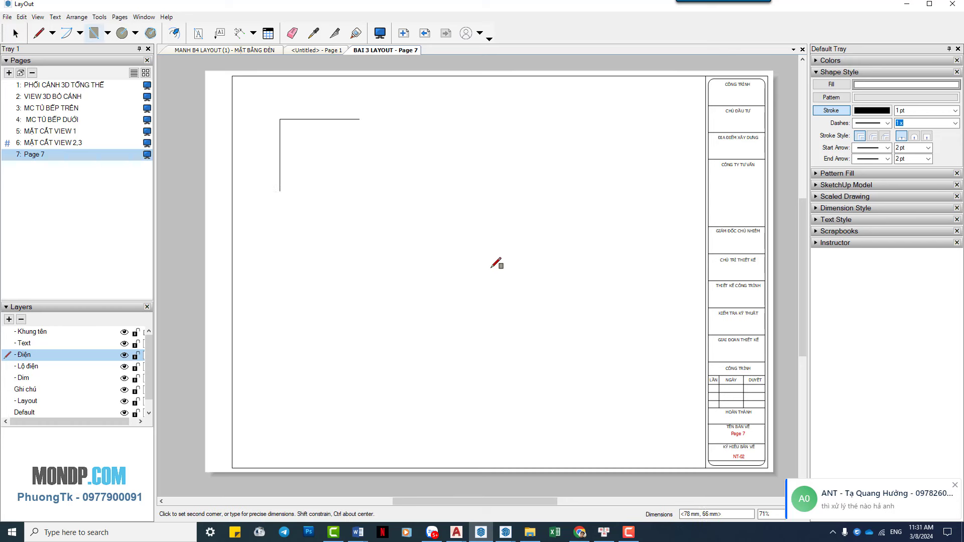
left_click(672, 414)
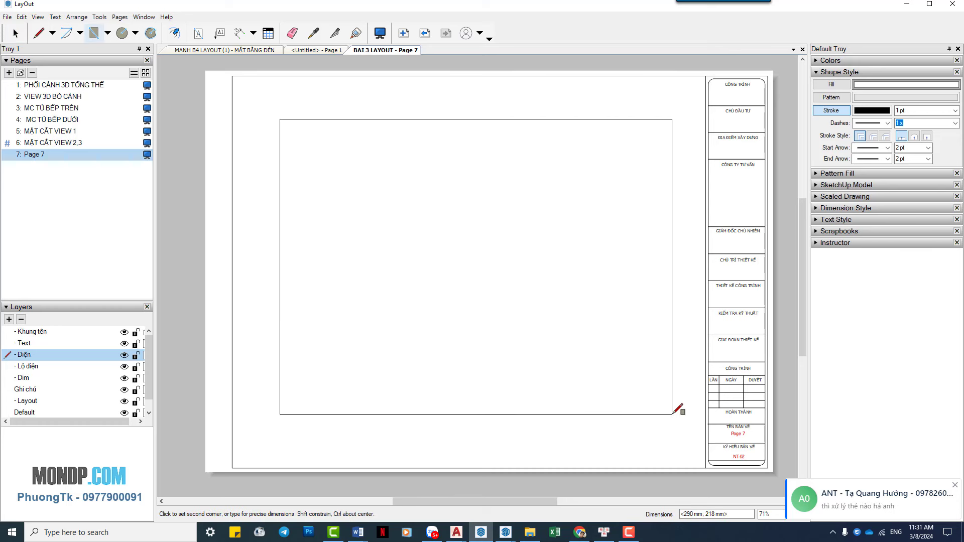
key("space")
left_click(672, 358)
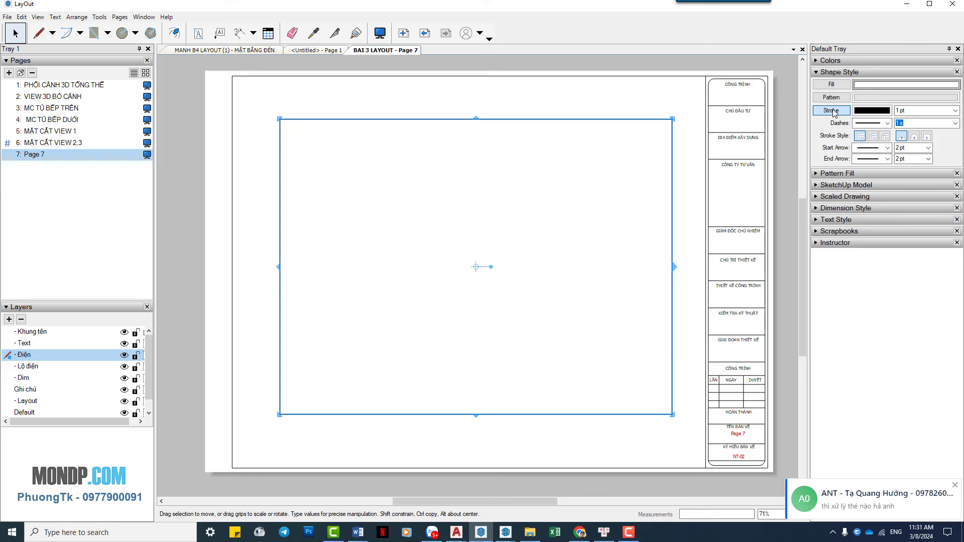
Give the rectangle a peach fill at 46% opacity and a dashed border.
left_click(837, 87)
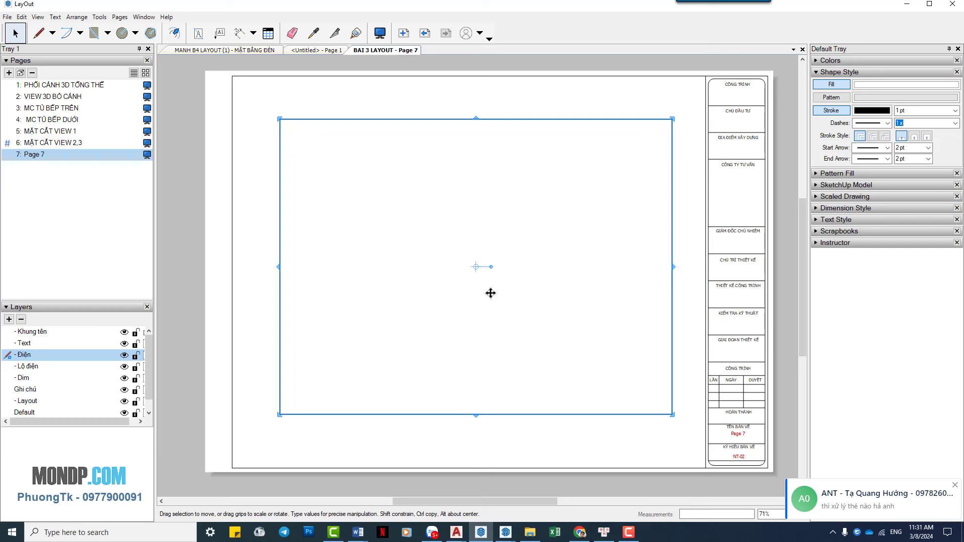
left_click(875, 86)
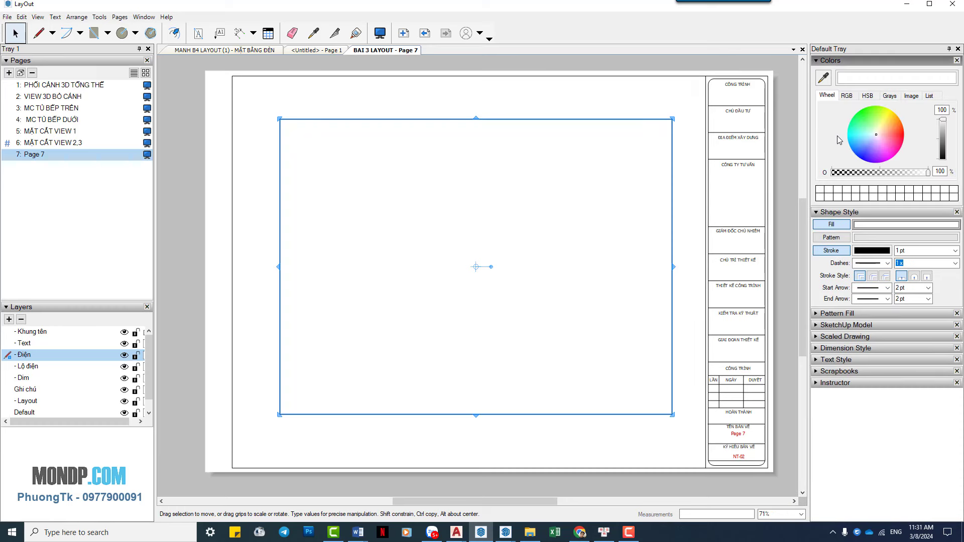
left_click(888, 137)
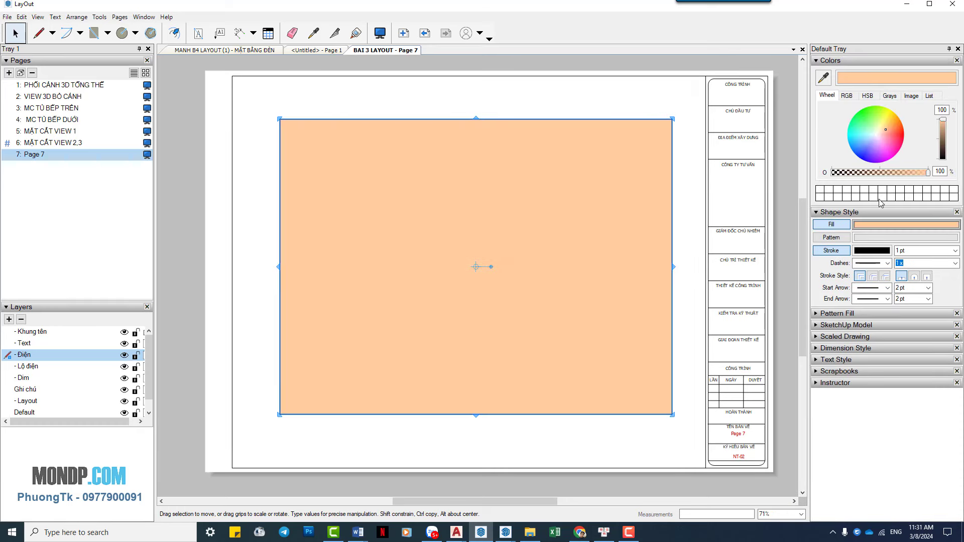
left_click_drag(928, 172, 874, 172)
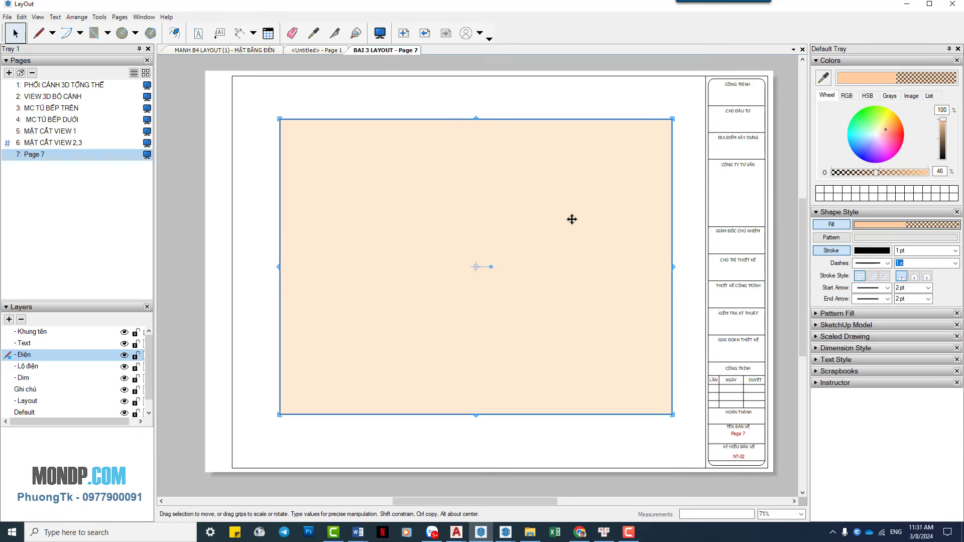
left_click(874, 263)
left_click(871, 289)
key("Escape")
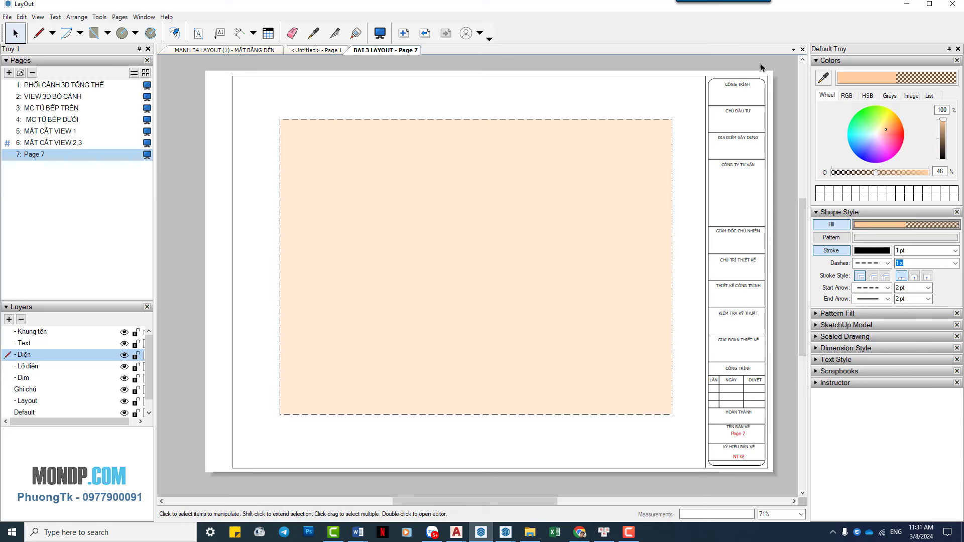
left_click(468, 225)
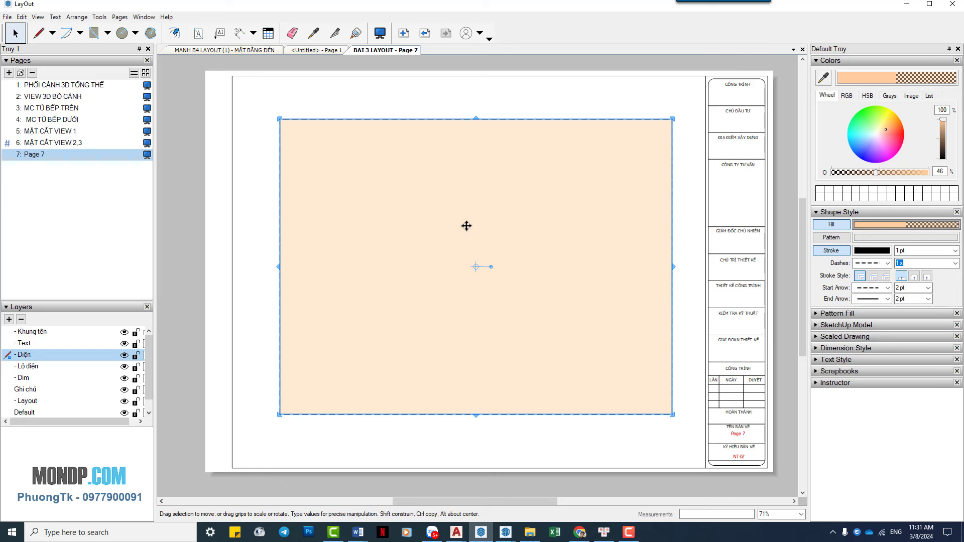
Add Page 8 with a wide rectangle across its upper half, then add Page 9.
left_click(9, 72)
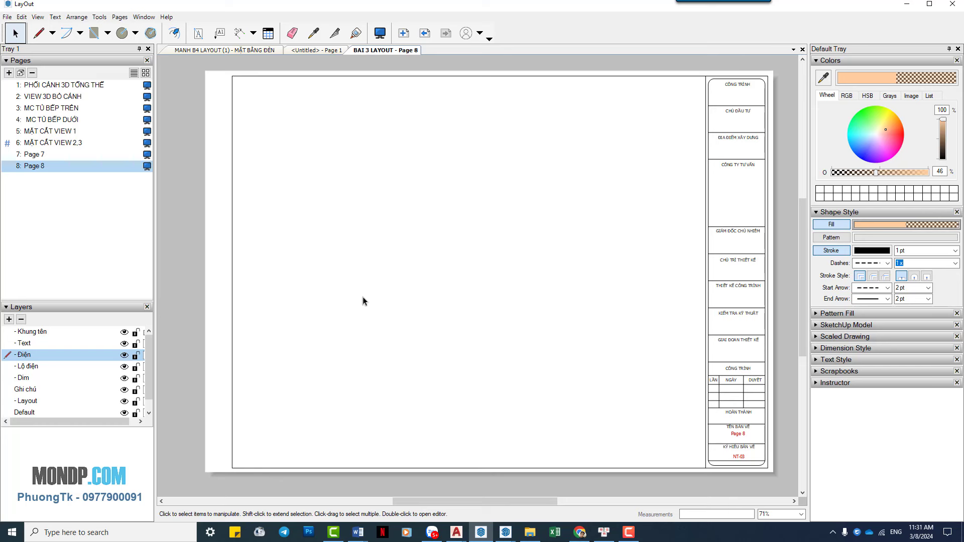
key("r")
left_click(254, 172)
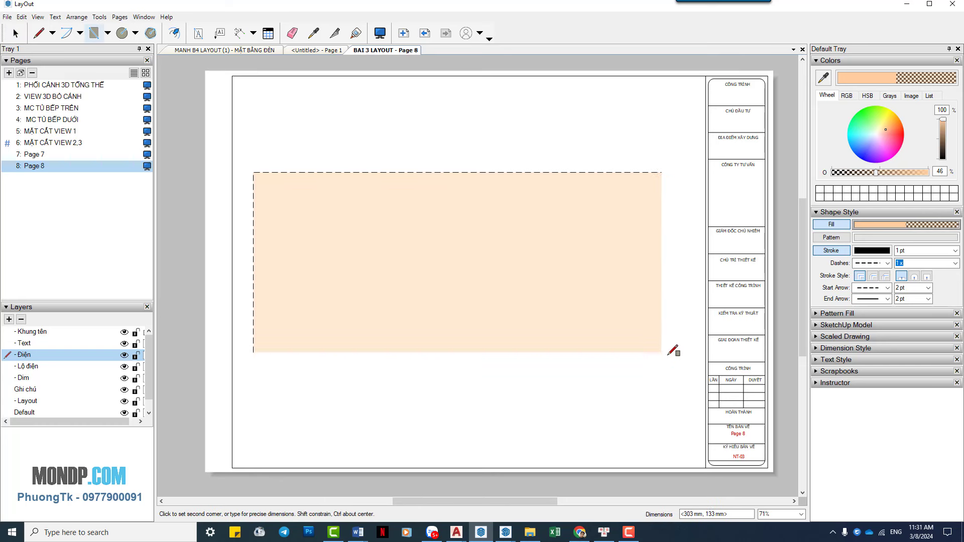
left_click(677, 362)
key("space")
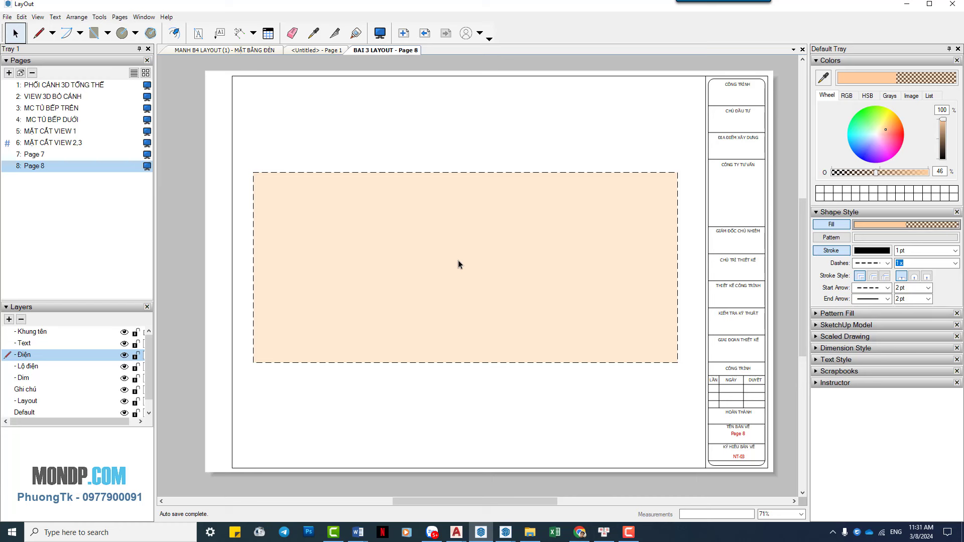
left_click(8, 73)
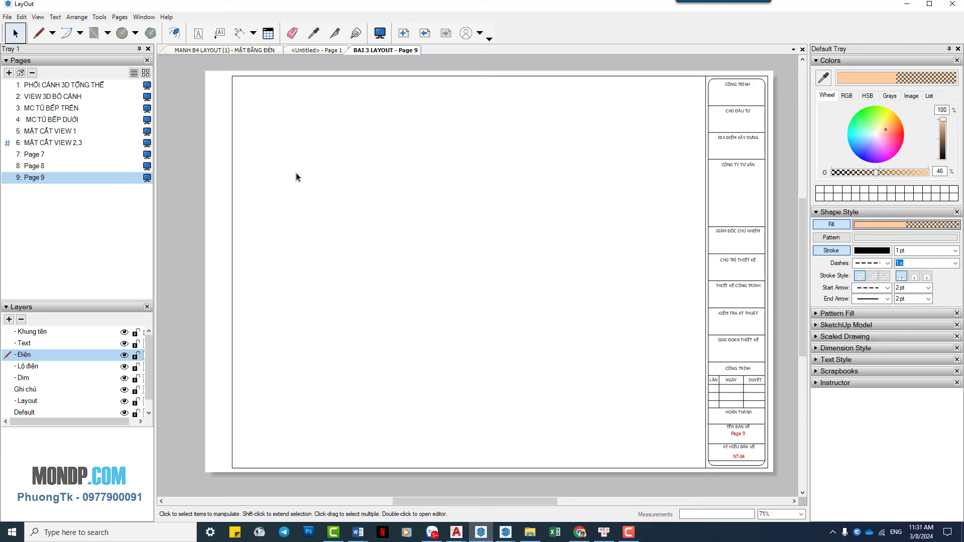
Draw a wide rectangle across Page 9's upper half, stretched right toward the title block.
key("r")
left_click(259, 95)
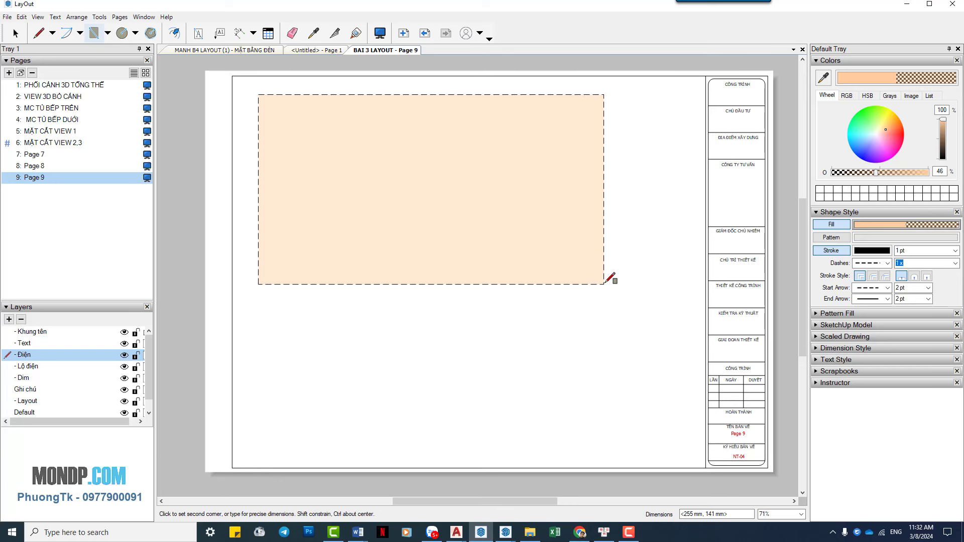
left_click(605, 283)
left_click(624, 97)
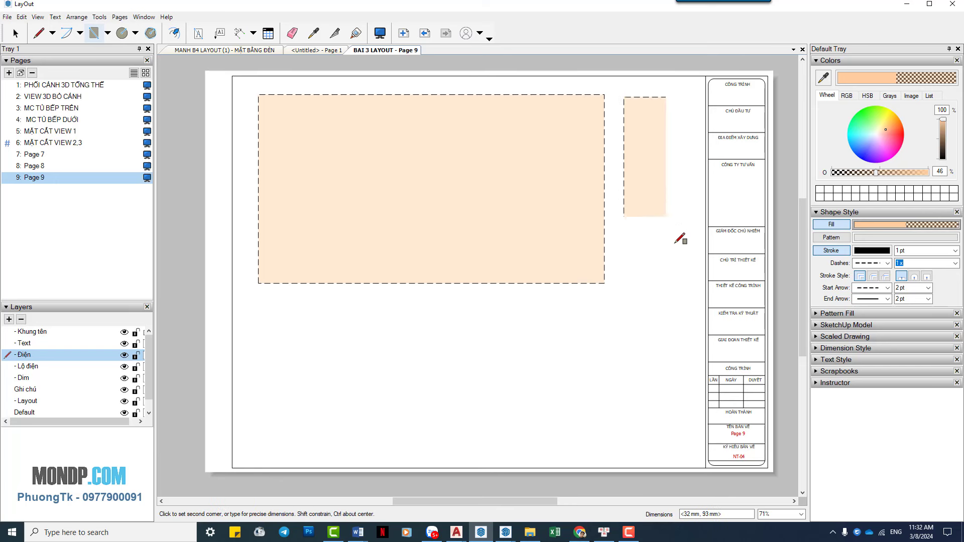
left_click(695, 282)
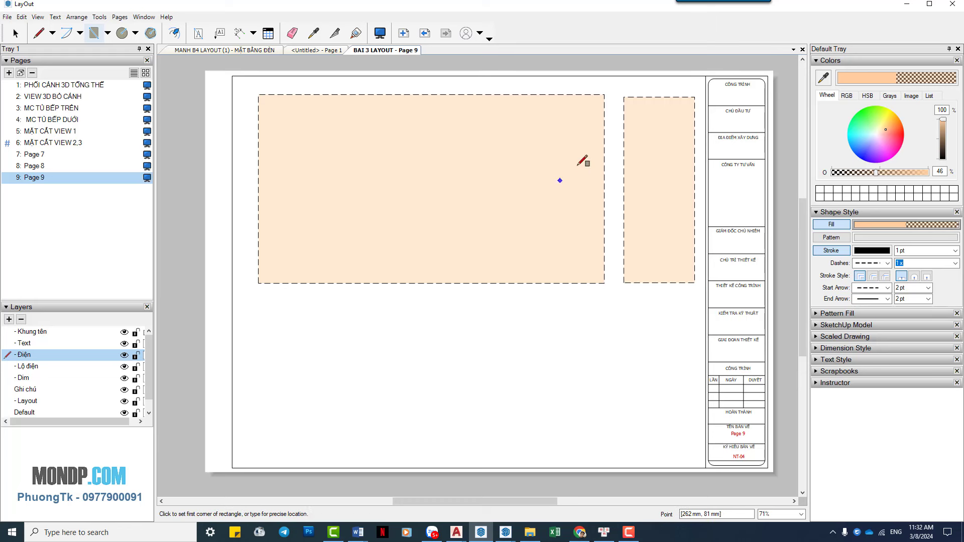
key("space")
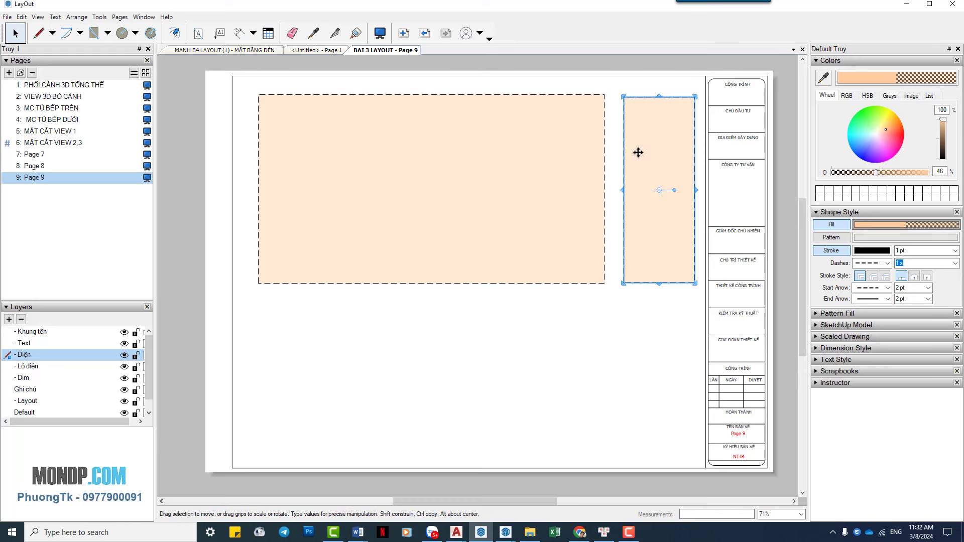
key("Delete")
left_click(595, 173)
left_click_drag(604, 189, 675, 190)
Draw a shorter wide rectangle near the bottom of Page 9.
key("r")
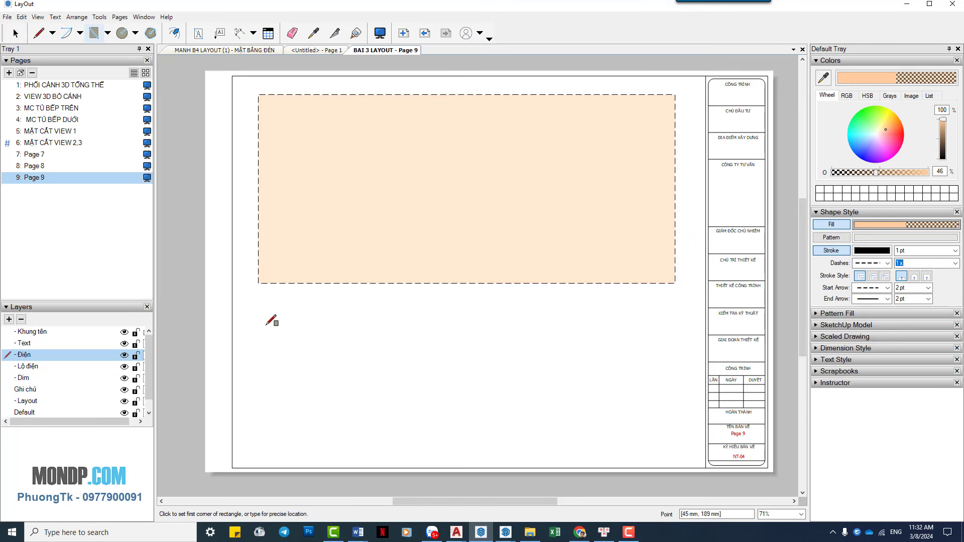
left_click(257, 337)
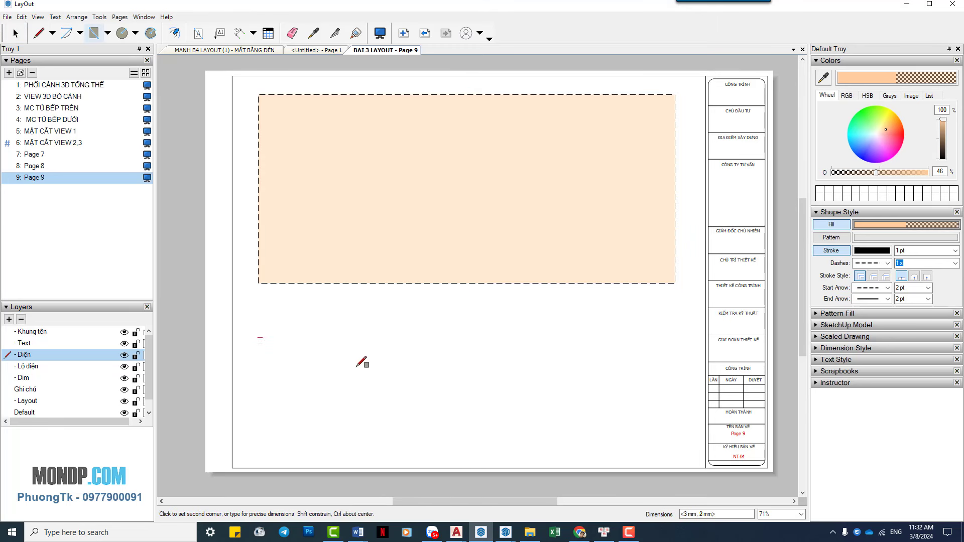
left_click(674, 425)
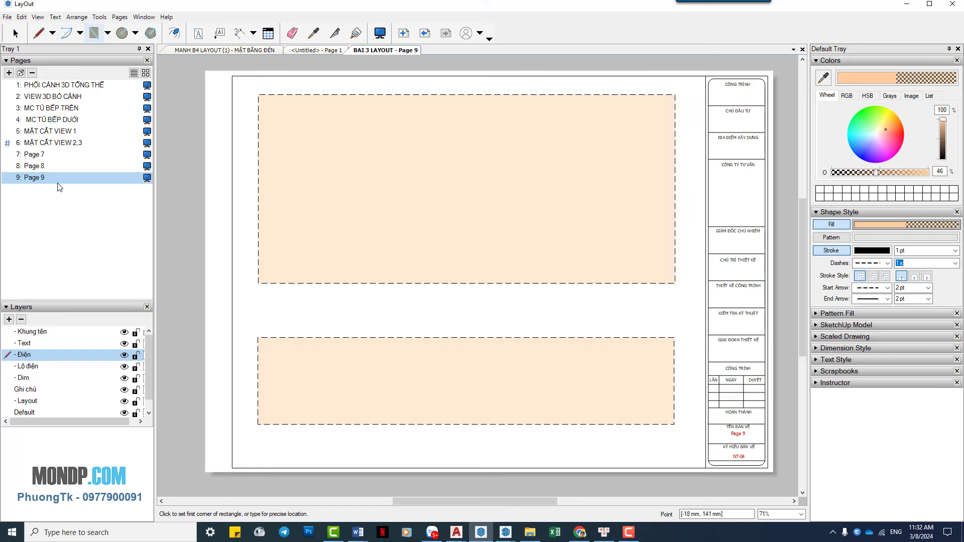
Add Page 10 with a large left rectangle and two narrow rectangles nudged left beside it.
left_click(8, 73)
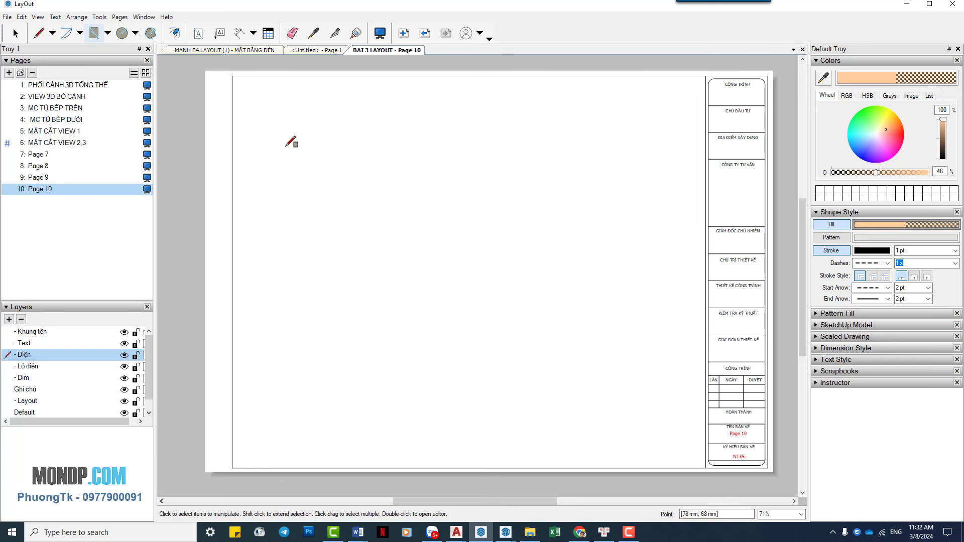
left_click(250, 91)
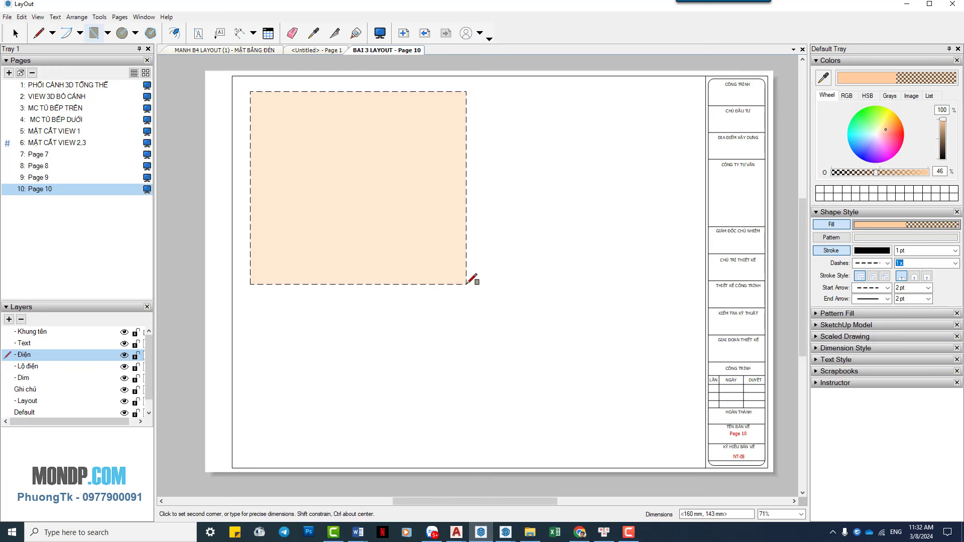
left_click(472, 289)
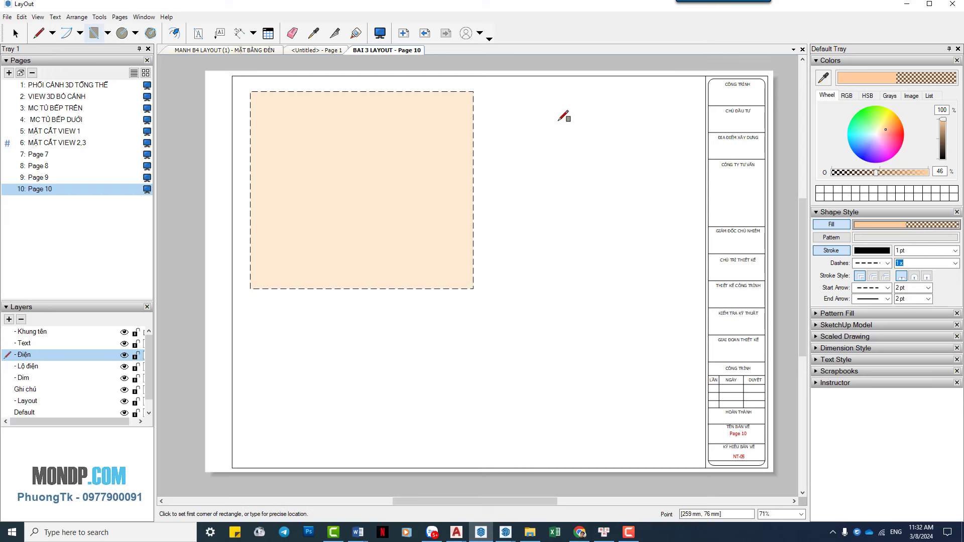
left_click(522, 92)
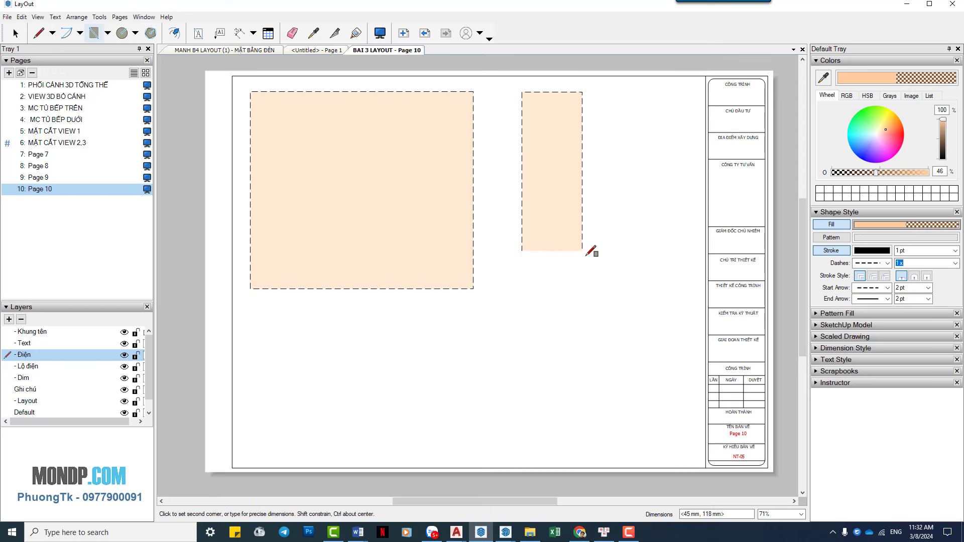
left_click(593, 288)
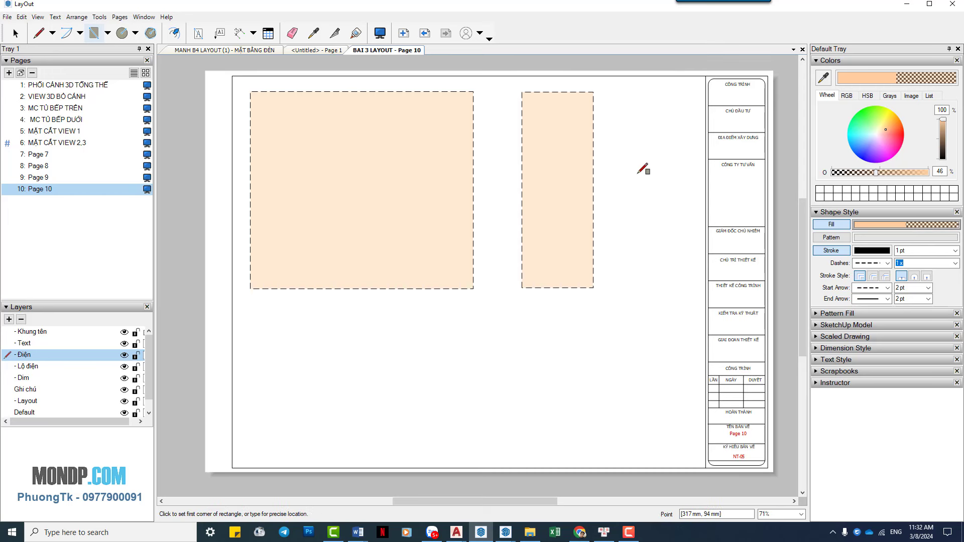
left_click(632, 92)
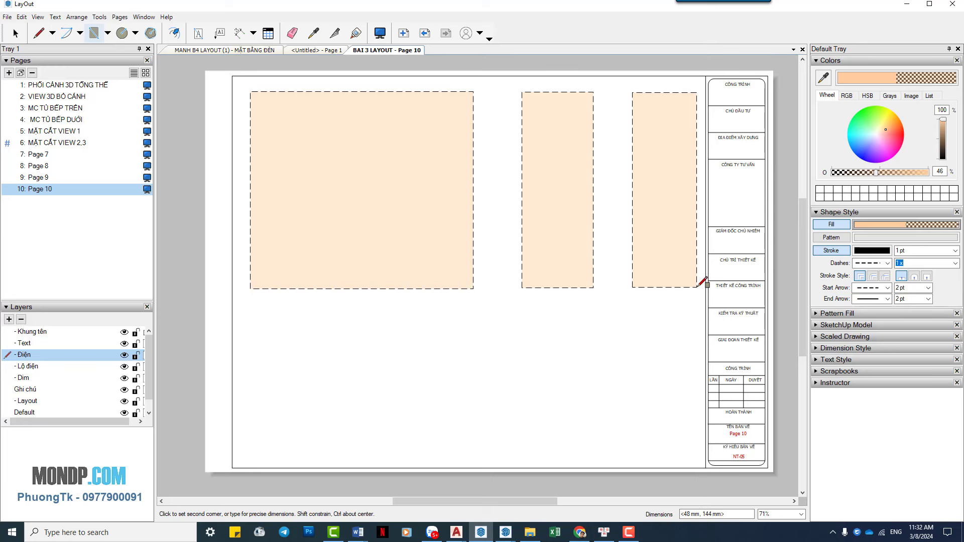
left_click(695, 288)
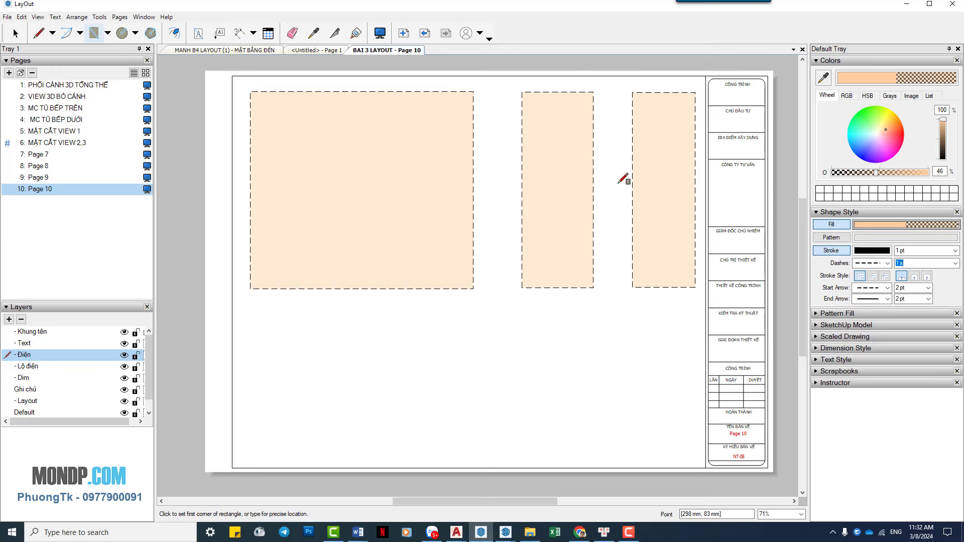
key("space")
left_click(560, 198, "ctrl")
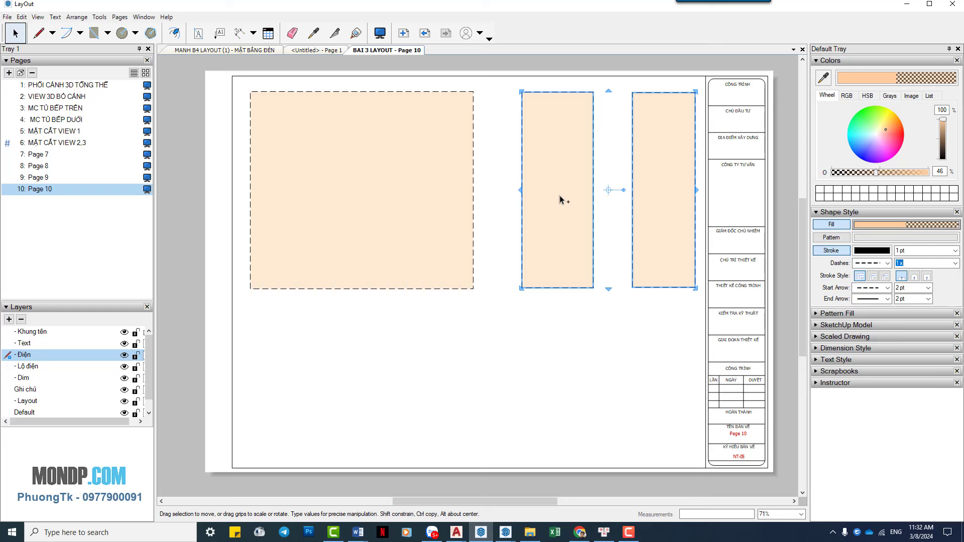
key("Left")
key("Left")
key("Left")
key("Left")
key("Left")
key("Left")
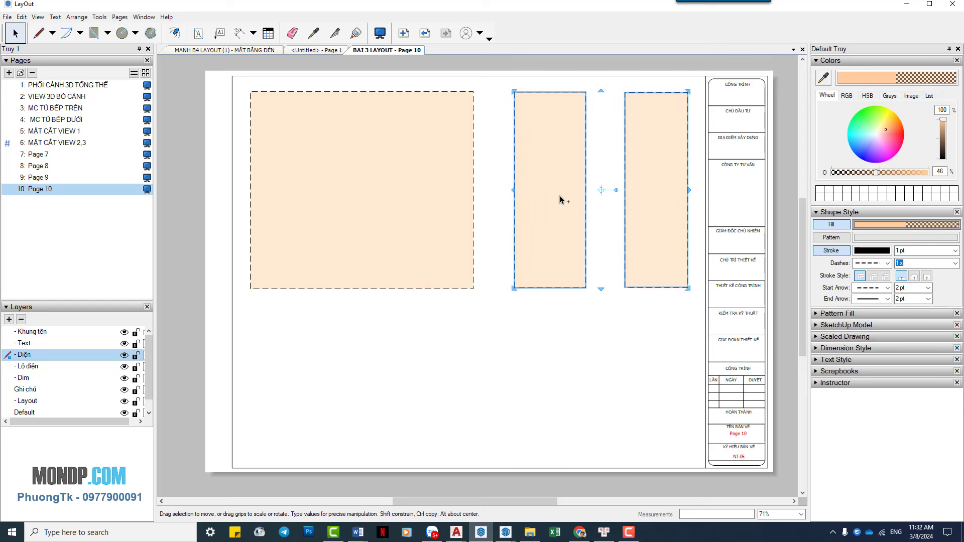
Draw a wide rectangle below the large left rectangle.
key("r")
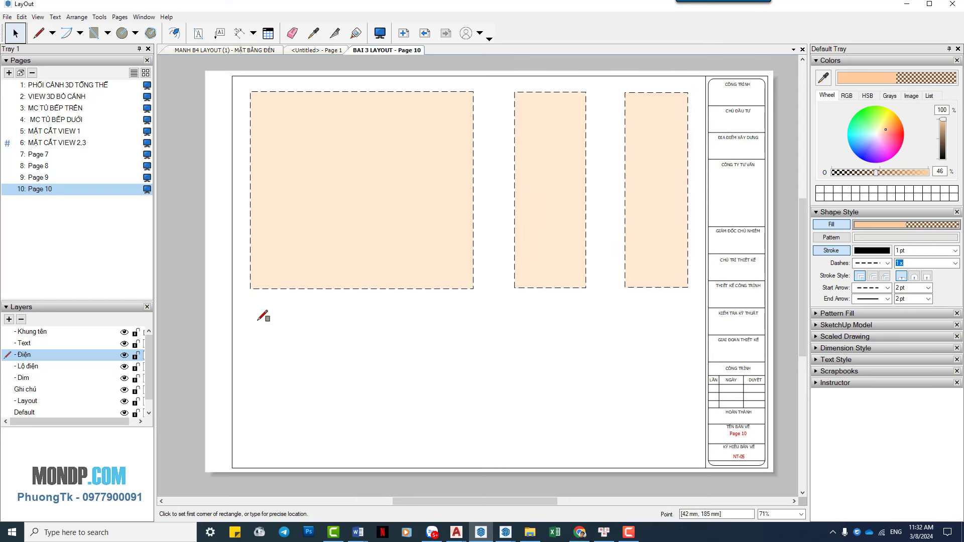
left_click(250, 331)
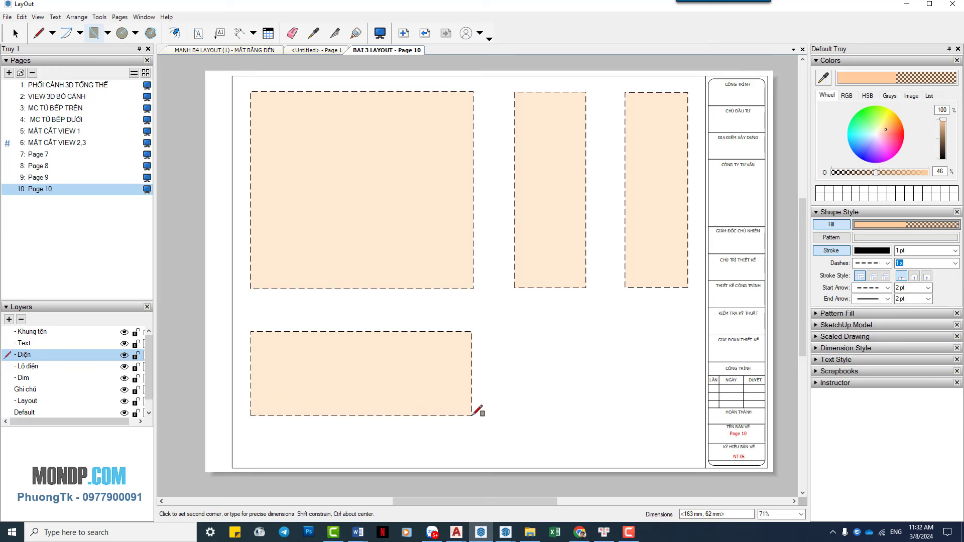
left_click(472, 415)
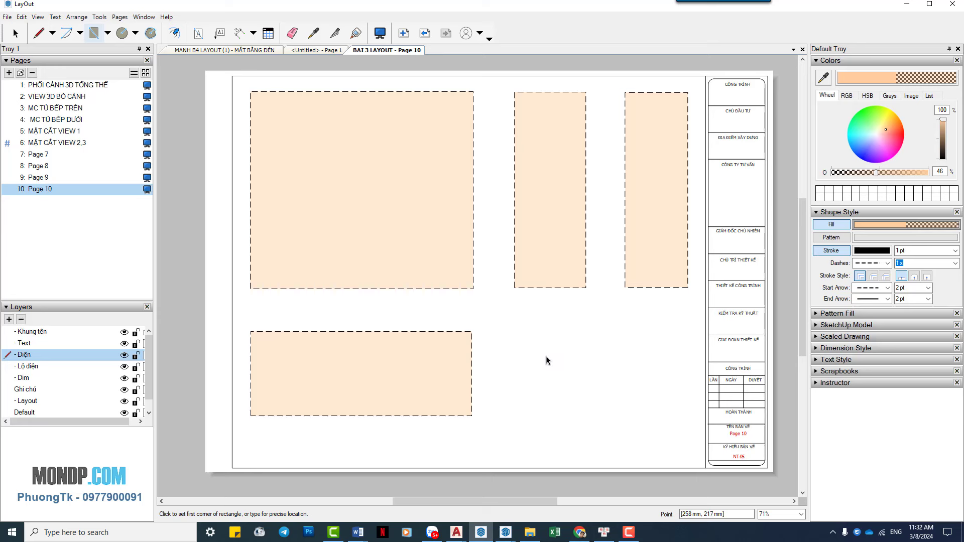
Draw two dashed circles side by side in the lower right area.
key("c")
left_click(549, 356)
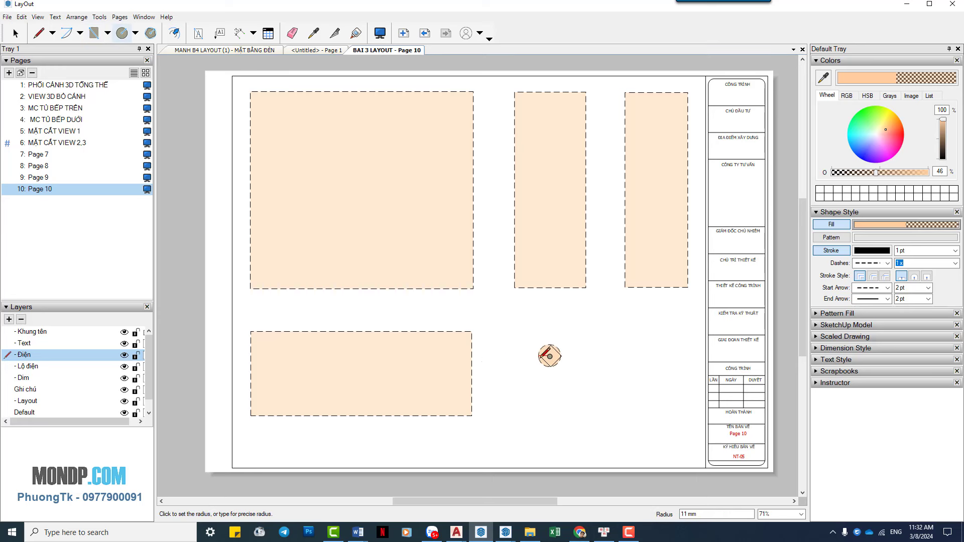
left_click(562, 329)
left_click(655, 358)
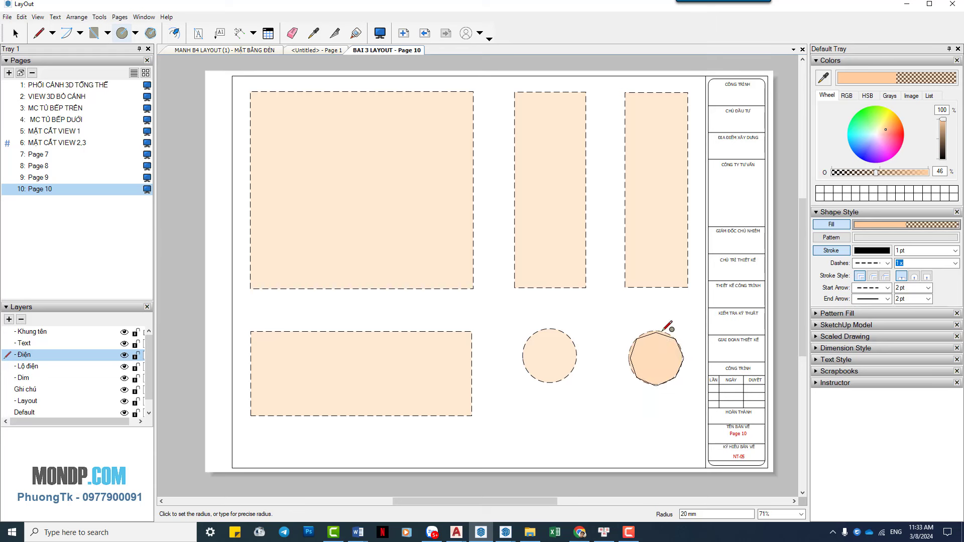
left_click(669, 332)
key("space")
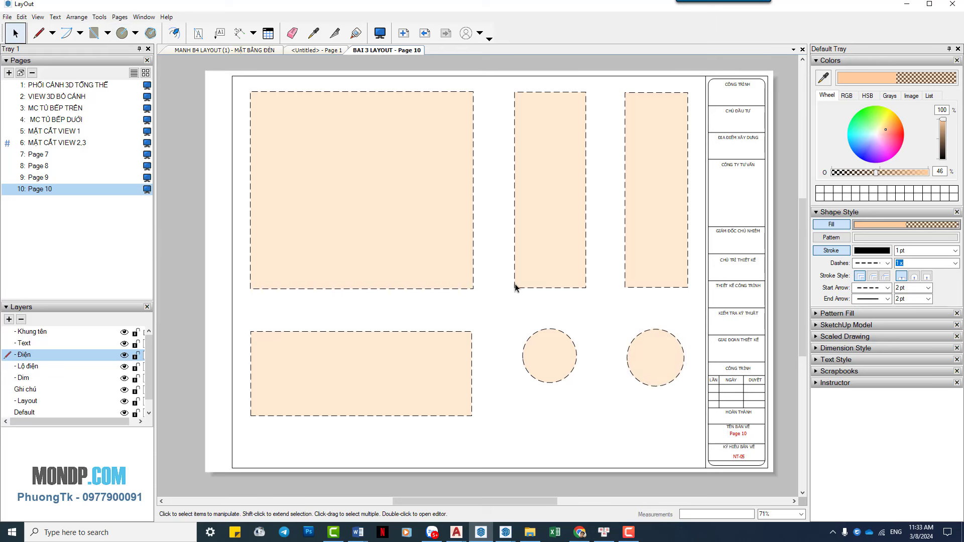
Review Pages 8, 7, 9 and 10 in turn.
left_click(48, 169)
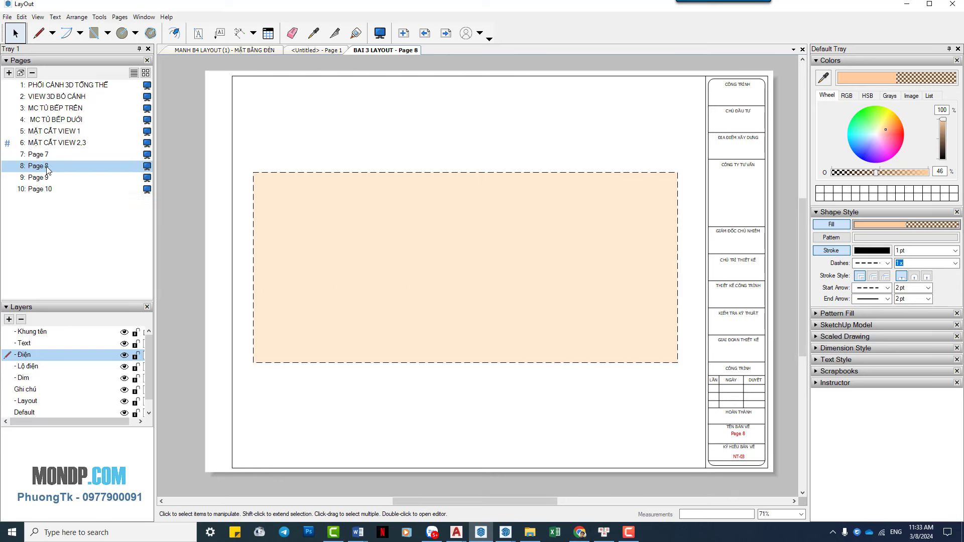
left_click(53, 154)
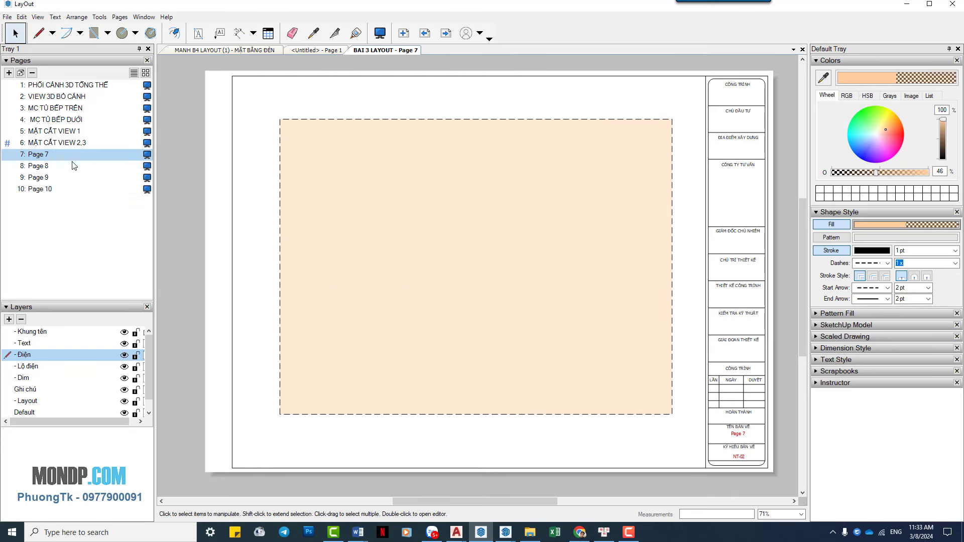
left_click(37, 179)
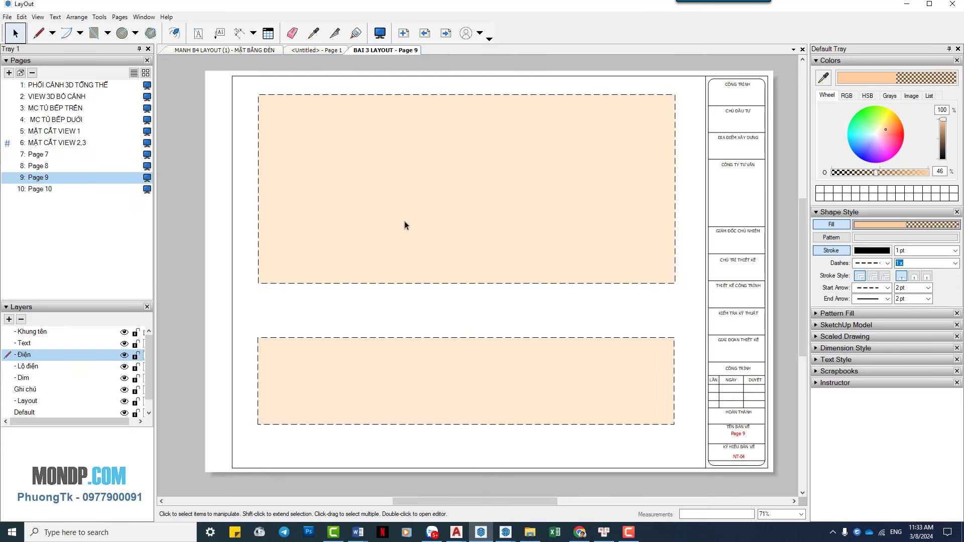
left_click(41, 192)
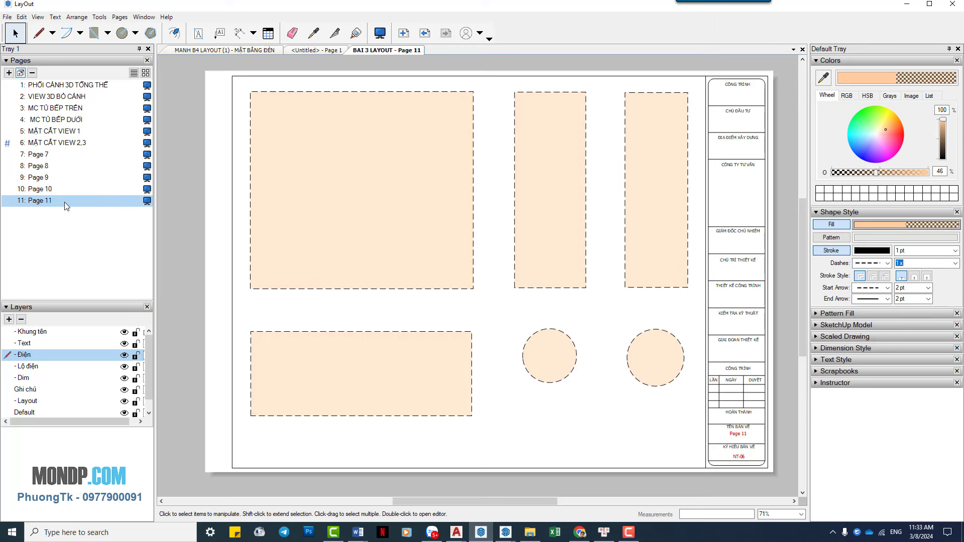
Add a new Page 12 after Page 10 and start a large rectangle on it.
left_click(32, 73)
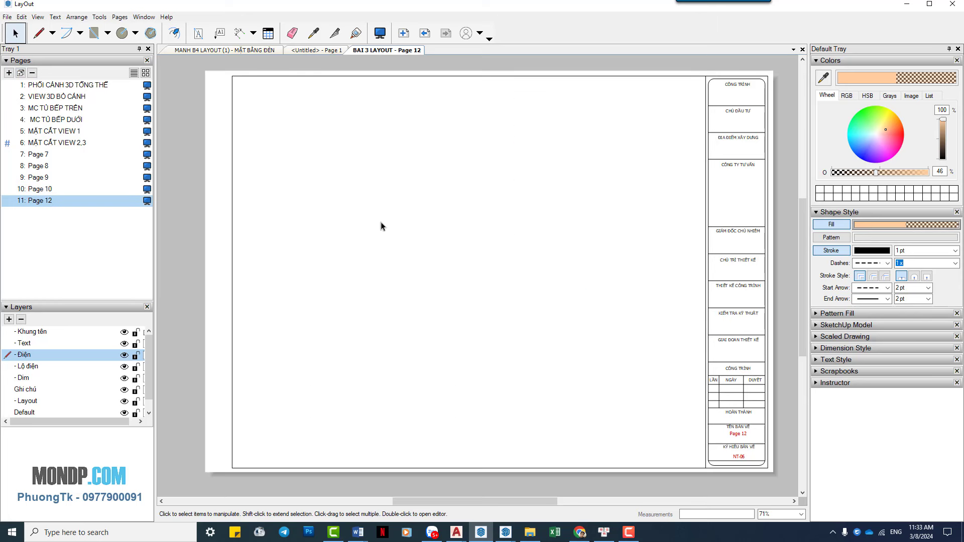
key("r")
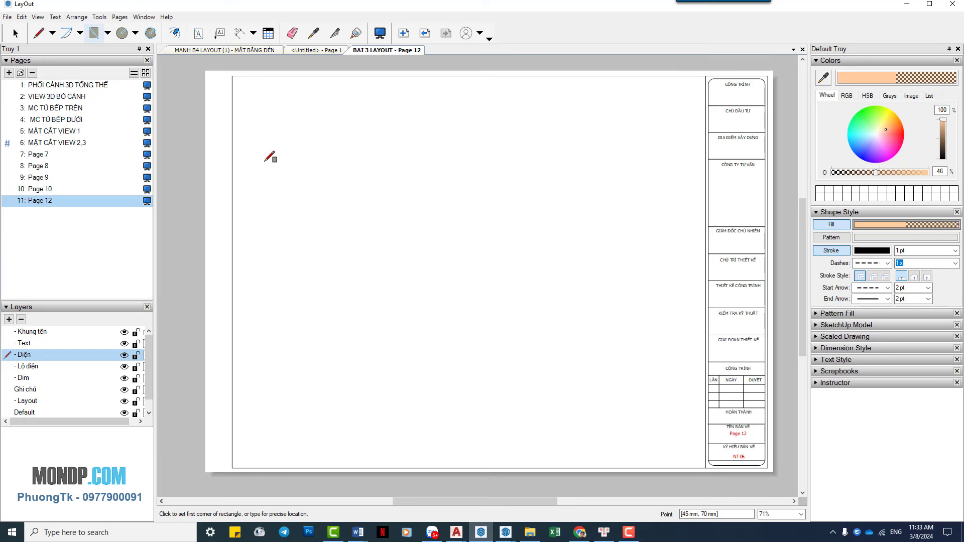
left_click(252, 140)
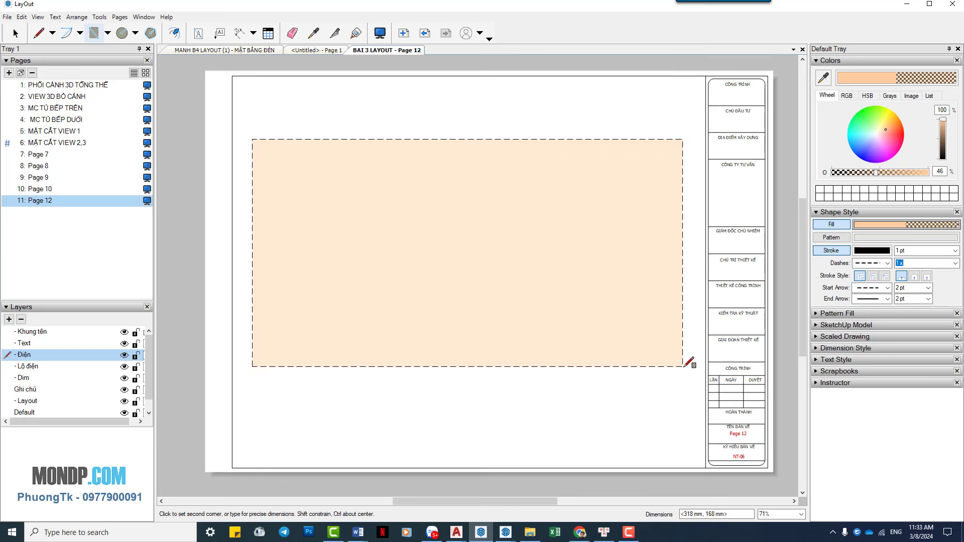
Finish the large rectangle and draw a small triangular shape over its top-left corner.
left_click(683, 370)
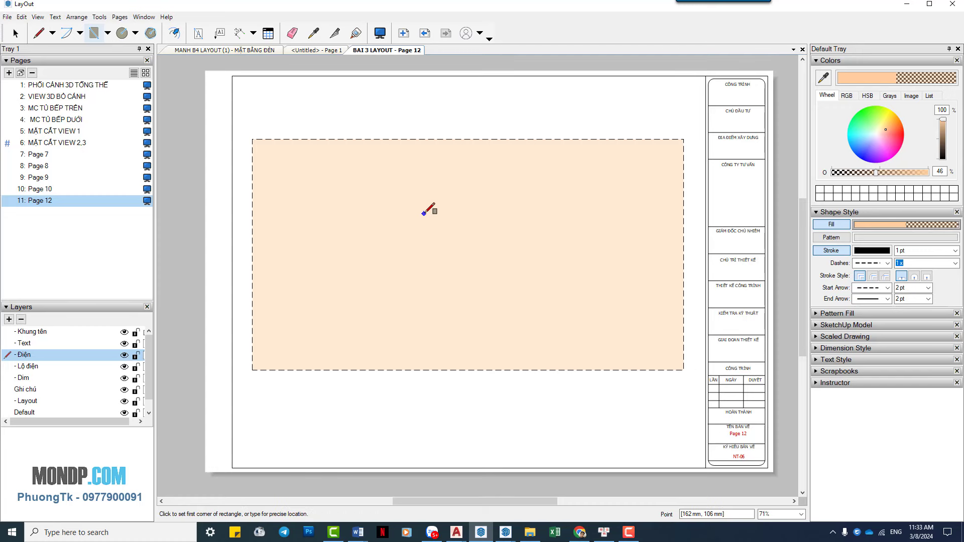
key("l")
left_click(312, 176)
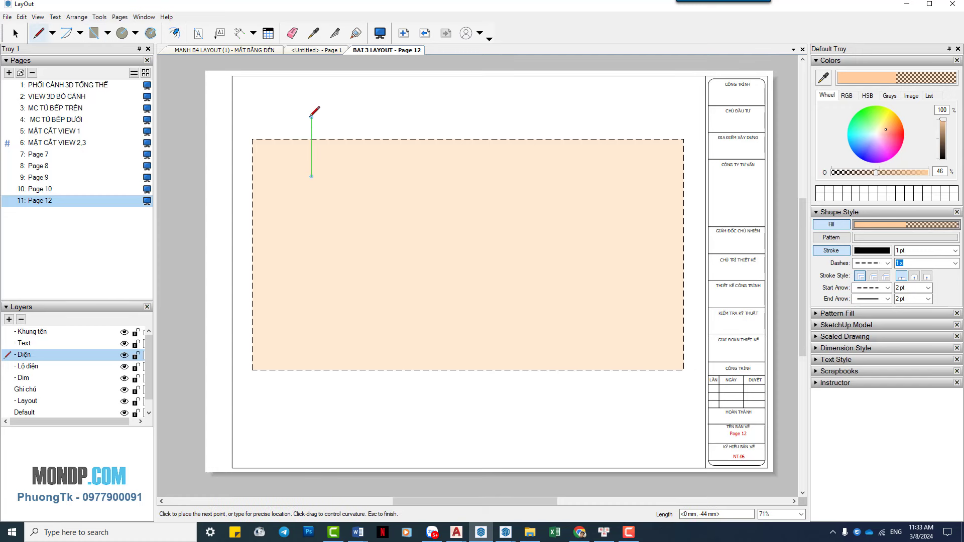
left_click(311, 117)
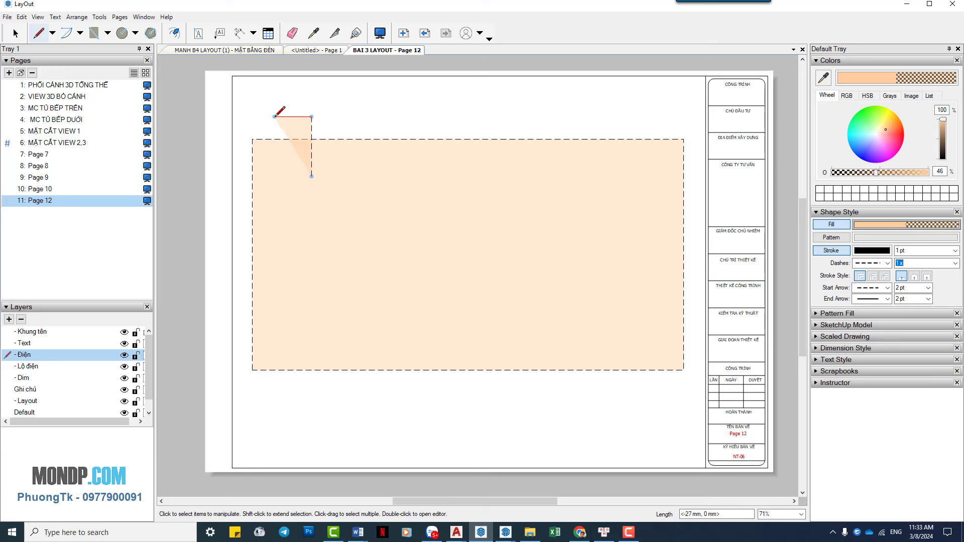
left_click(274, 117)
key("space")
Select and deselect the triangle and large rectangle to check them.
left_click(311, 134)
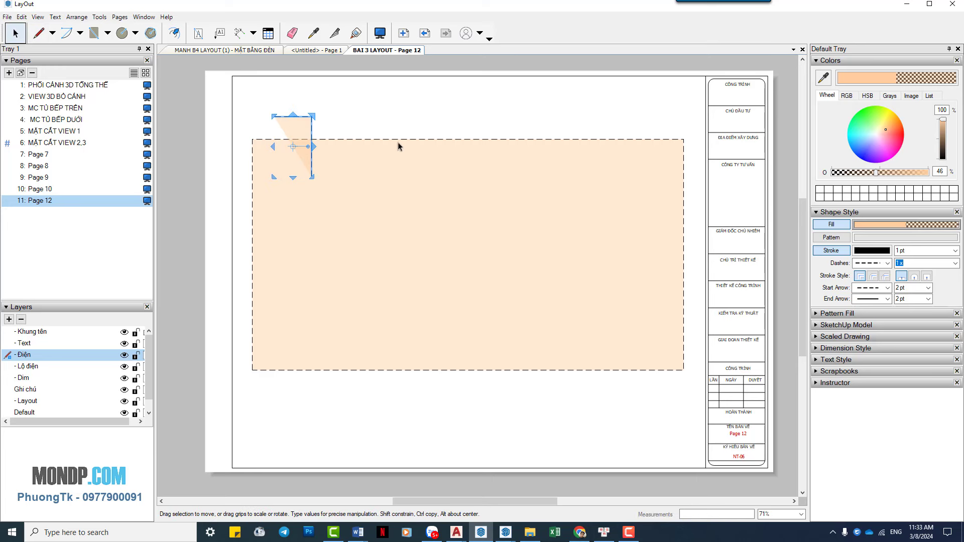
left_click(535, 111)
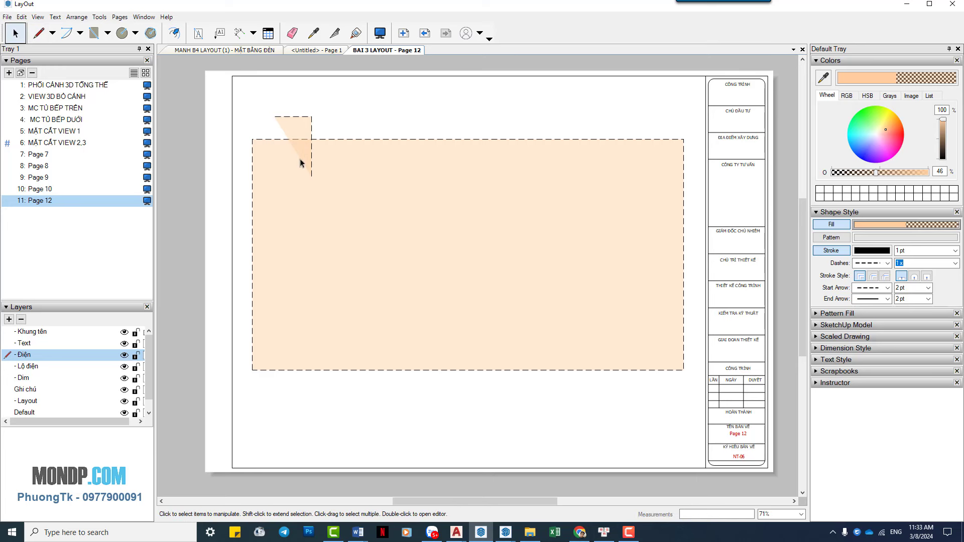
left_click(511, 226)
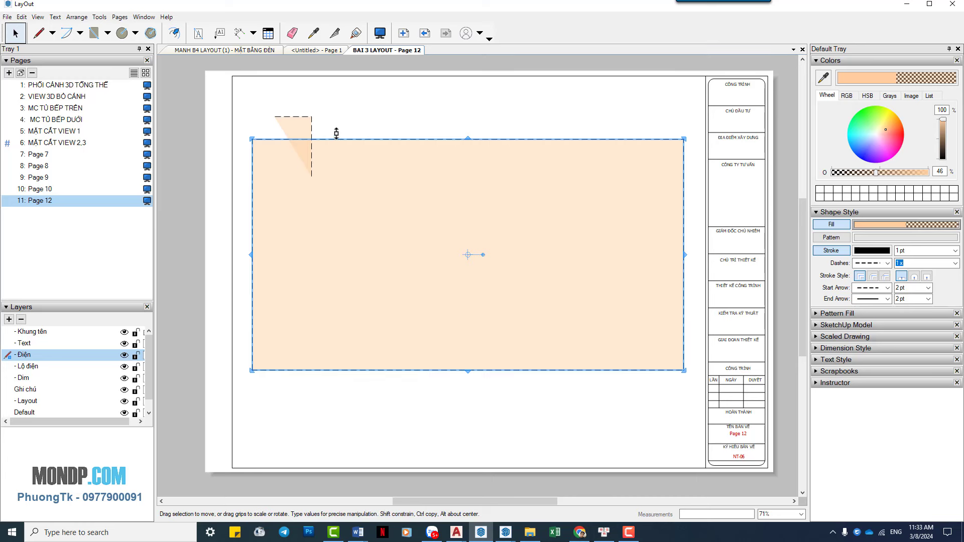
left_click(167, 201)
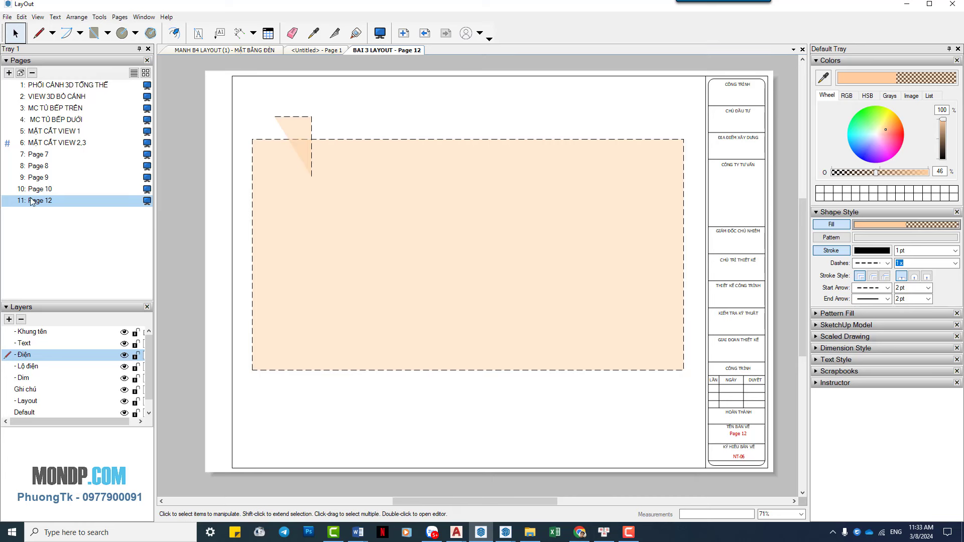
Add Page 13 with a large left and a narrow tall rectangle, moved up toward the top.
left_click(9, 73)
key("r")
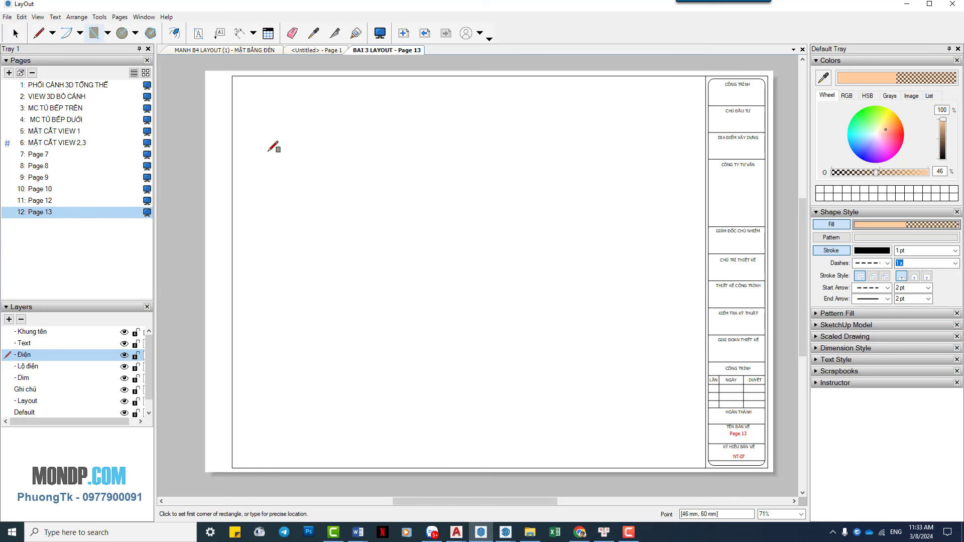
left_click_drag(266, 151, 457, 363)
left_click(481, 372)
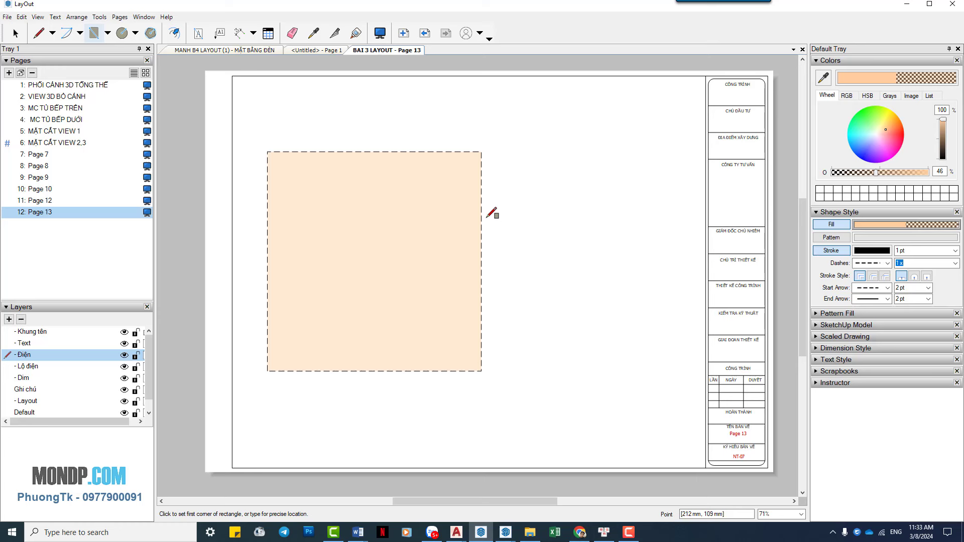
left_click(548, 153)
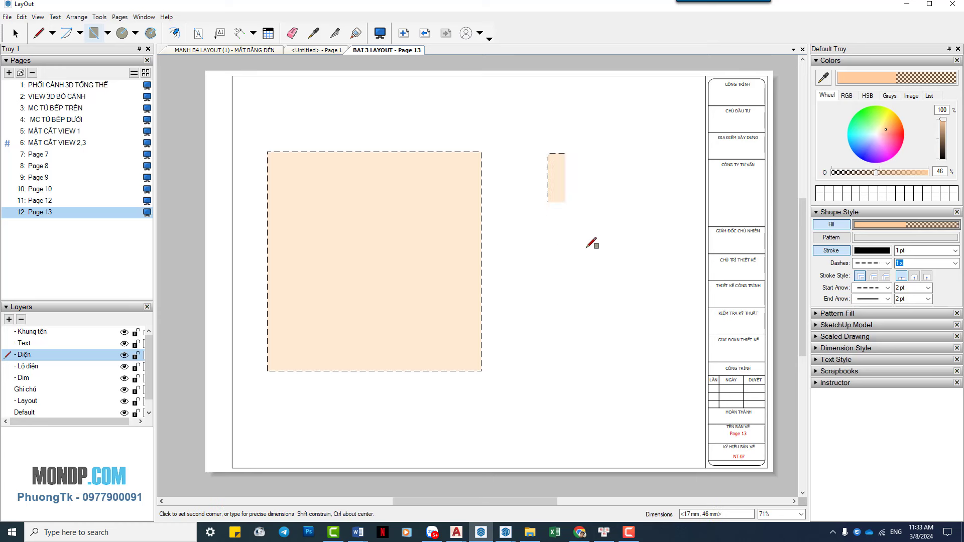
left_click(622, 370)
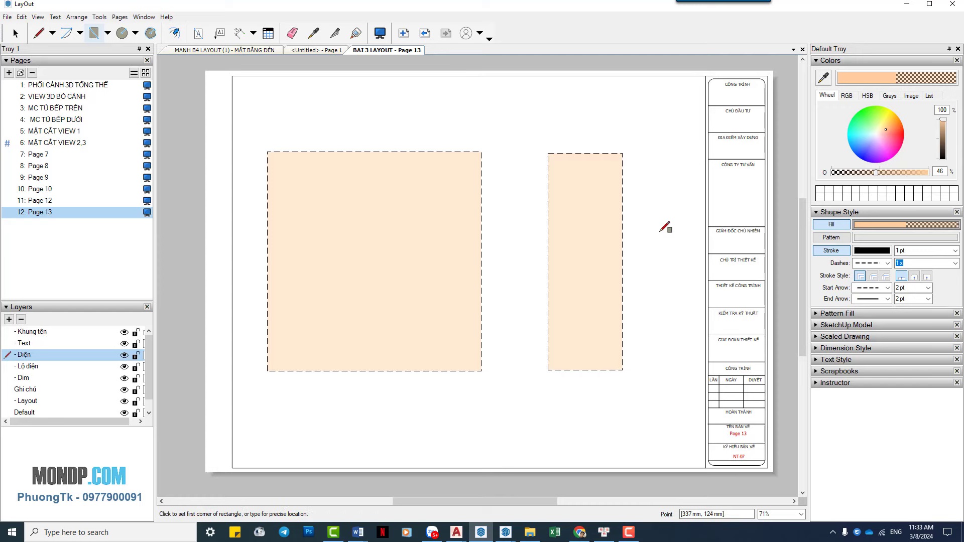
key("space")
left_click_drag(643, 128, 444, 201)
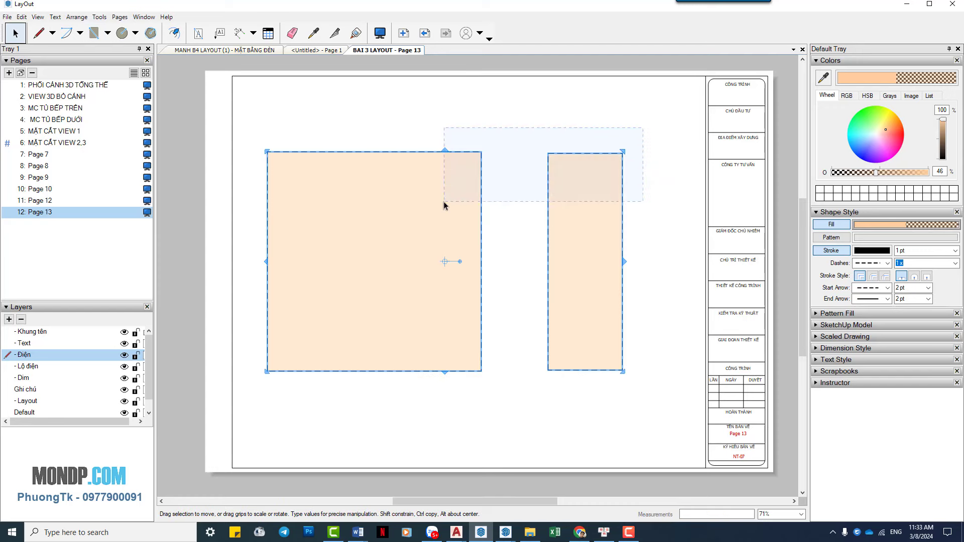
left_click(665, 212)
left_click(600, 217)
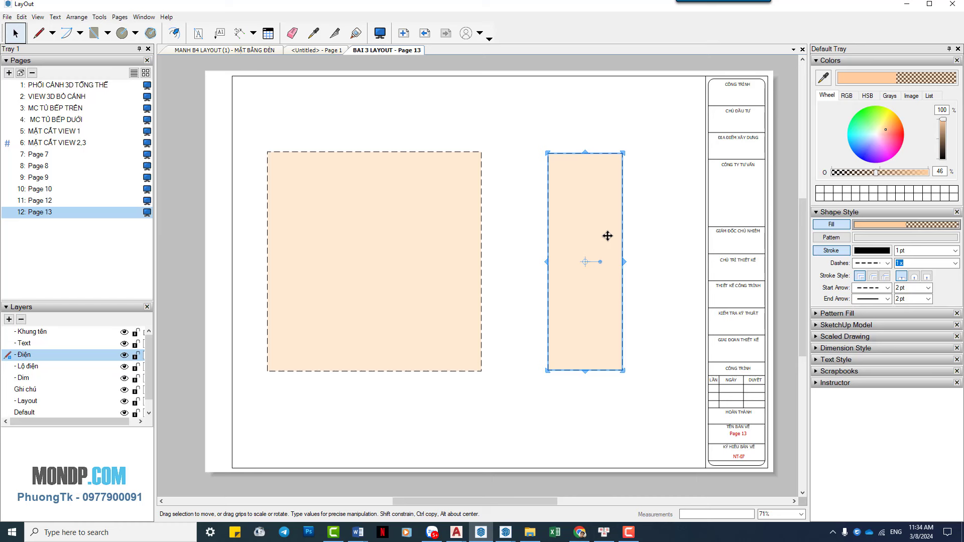
mouse_move(653, 206)
left_mouse_down()
mouse_move(453, 209)
mouse_move(475, 172)
mouse_move(450, 147)
left_mouse_up()
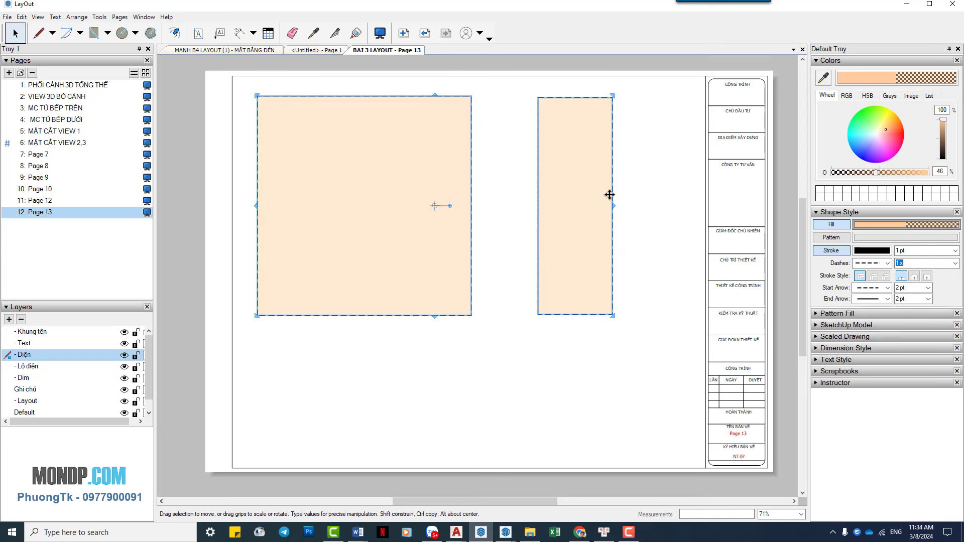
left_click(645, 198)
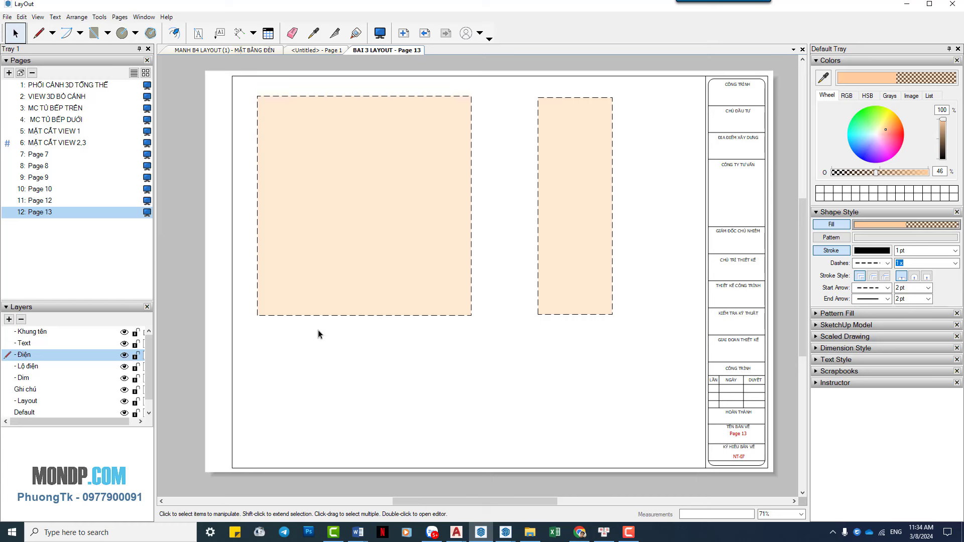
Draw a wide rectangle below the left one, then return to Page 12.
key("r")
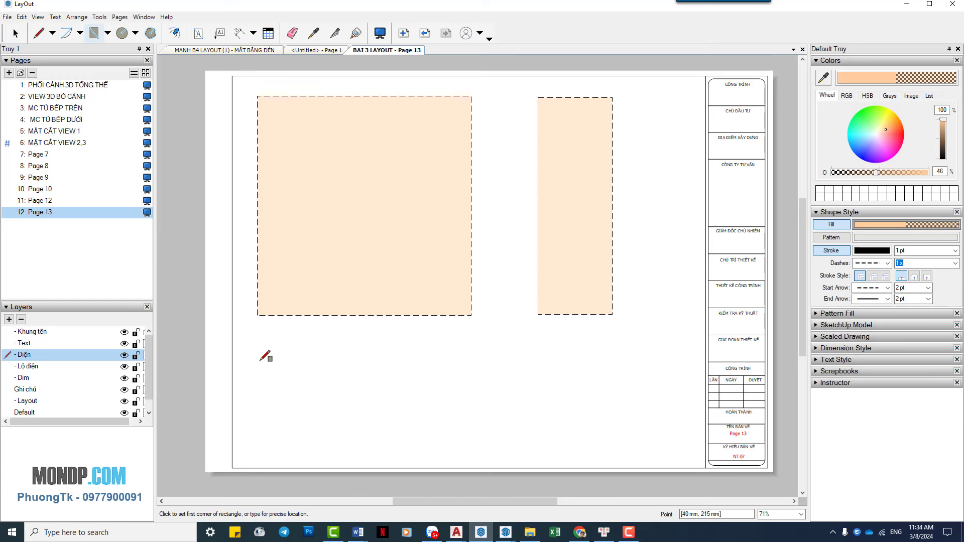
left_click(259, 361)
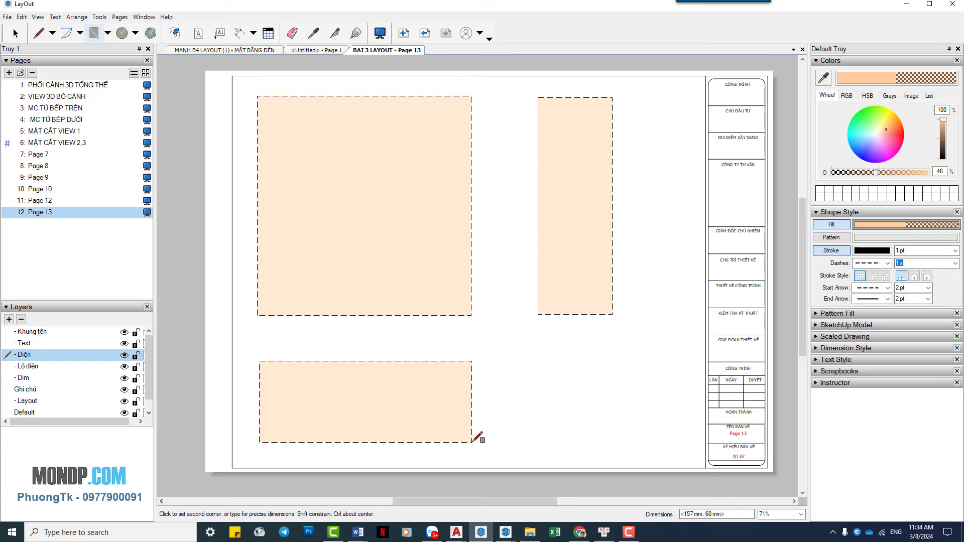
left_click(472, 441)
key("space")
key("Page_Up")
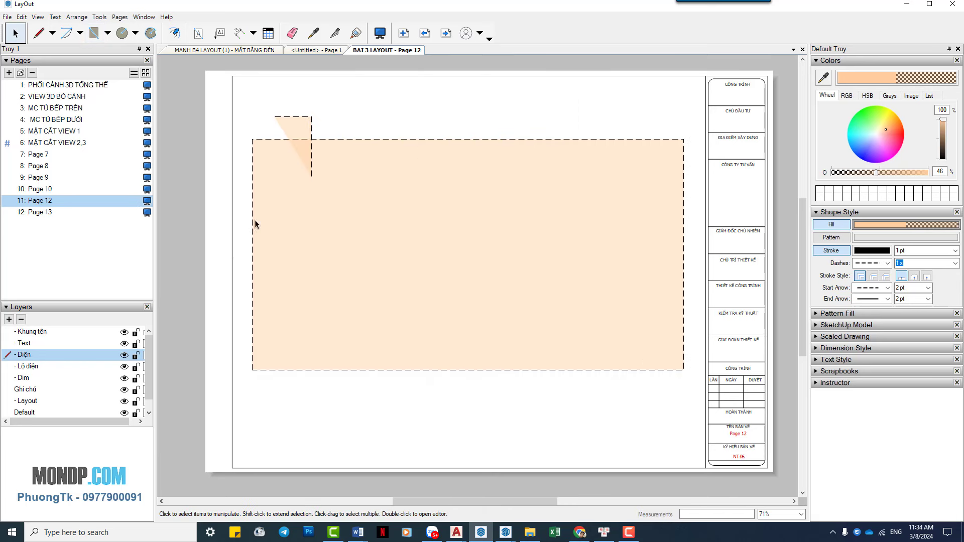
Delete the stray triangle and move the large peach rectangle higher on Page 12.
left_click(299, 128)
key("Delete")
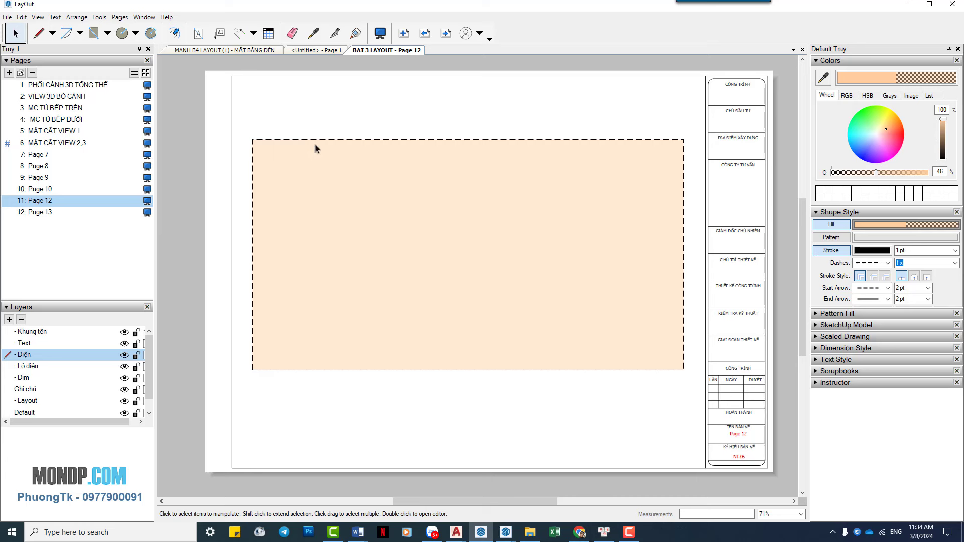
left_click(452, 164)
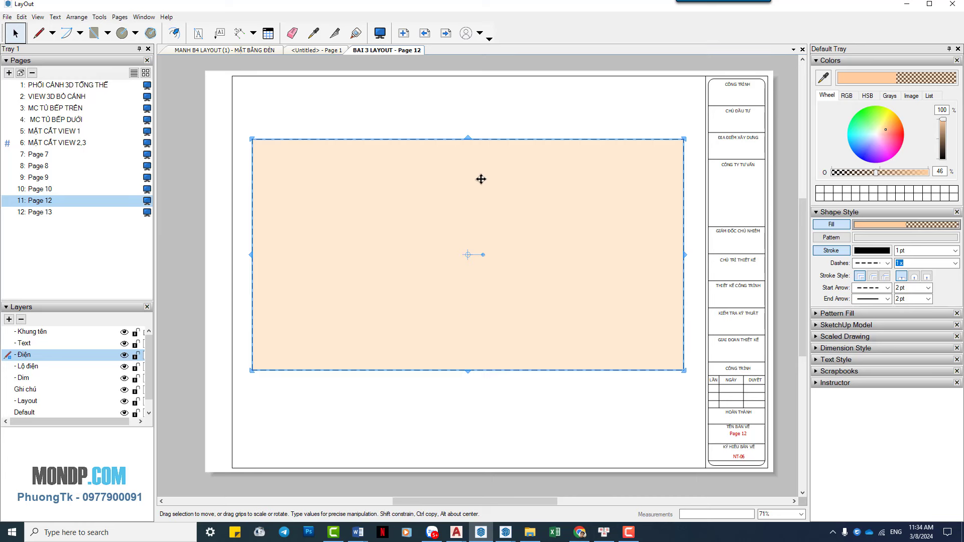
left_click_drag(499, 164, 499, 140)
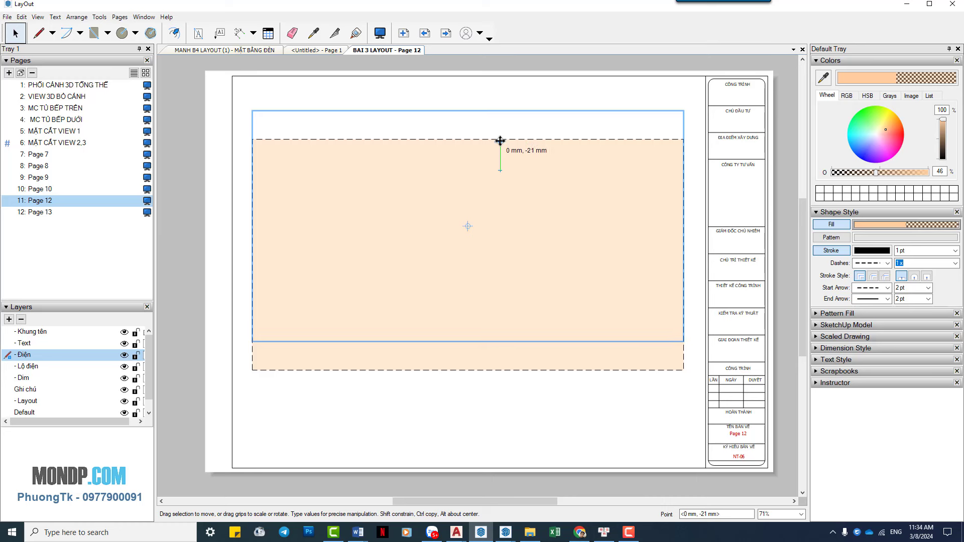
key("Escape")
Draw a new wide dashed peach rectangle along the bottom of the sheet.
key("r")
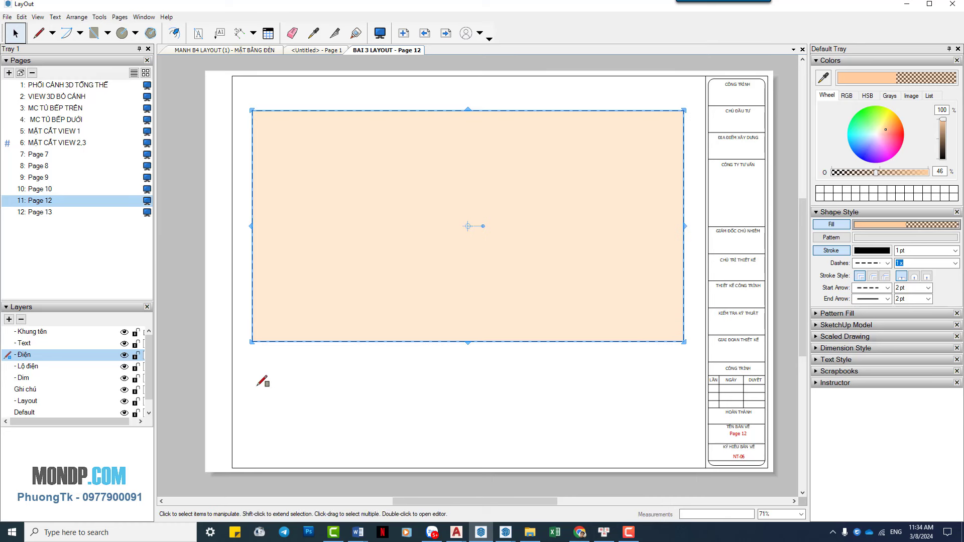
left_click(254, 387)
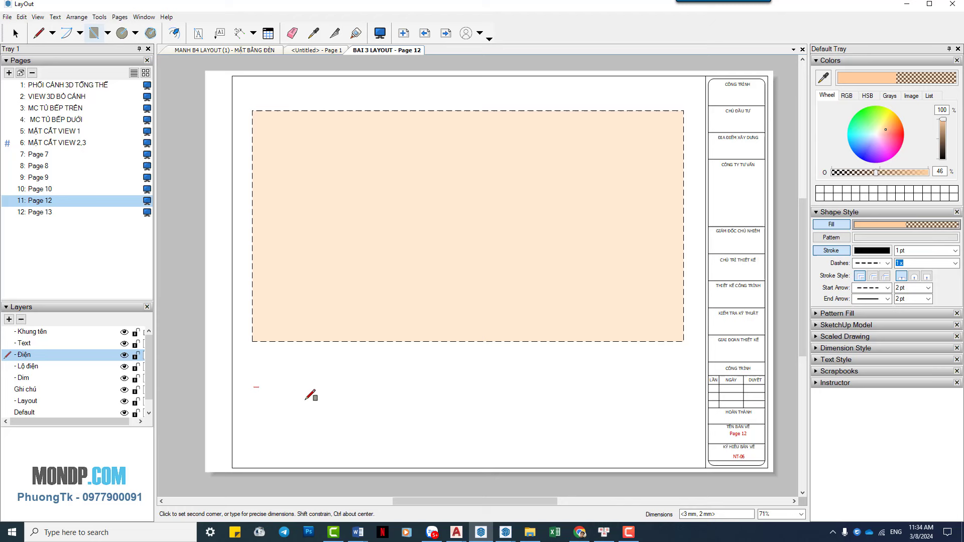
left_click(681, 449)
key("space")
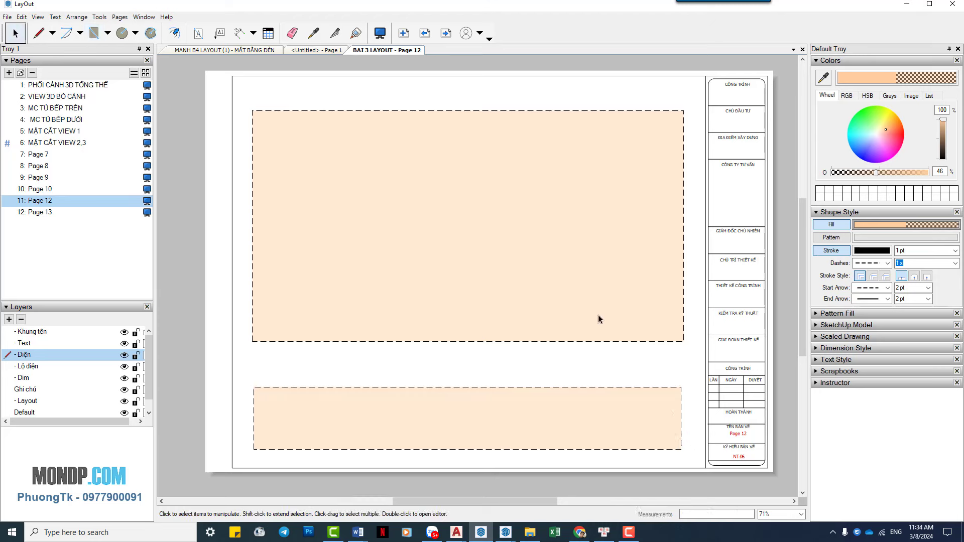
left_click(609, 305)
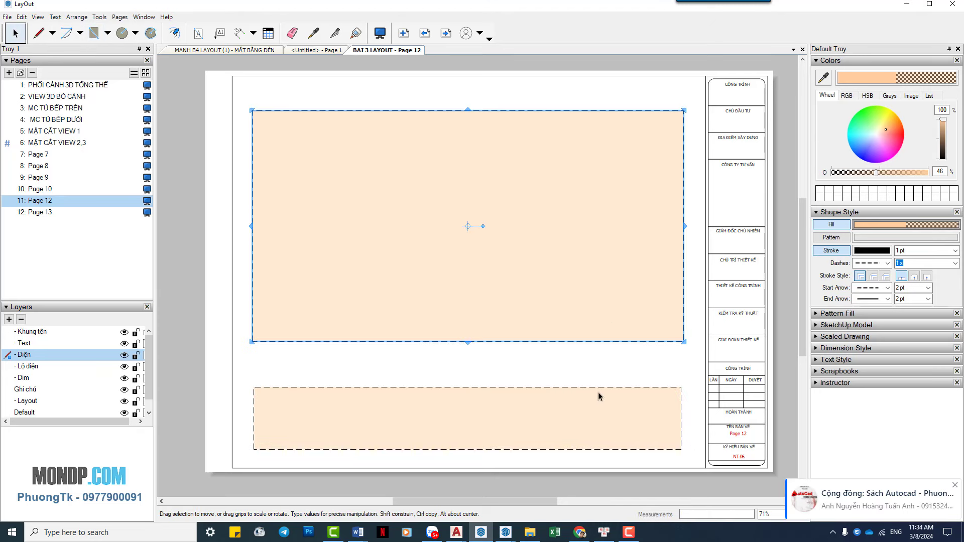
On Page 13, drag the bottom rectangle's top edge down to shorten it.
left_click(49, 211)
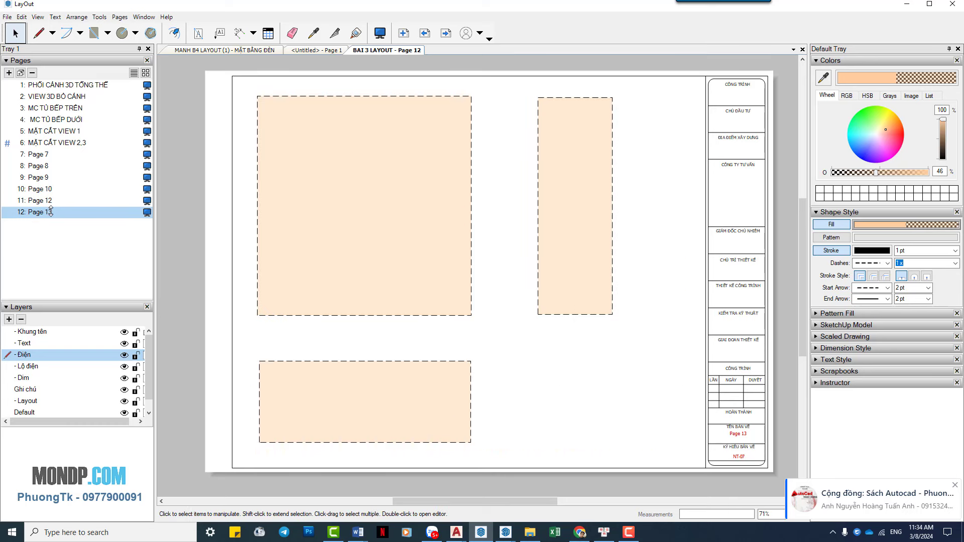
left_click(382, 378)
left_click_drag(365, 360, 369, 382)
left_click(376, 267)
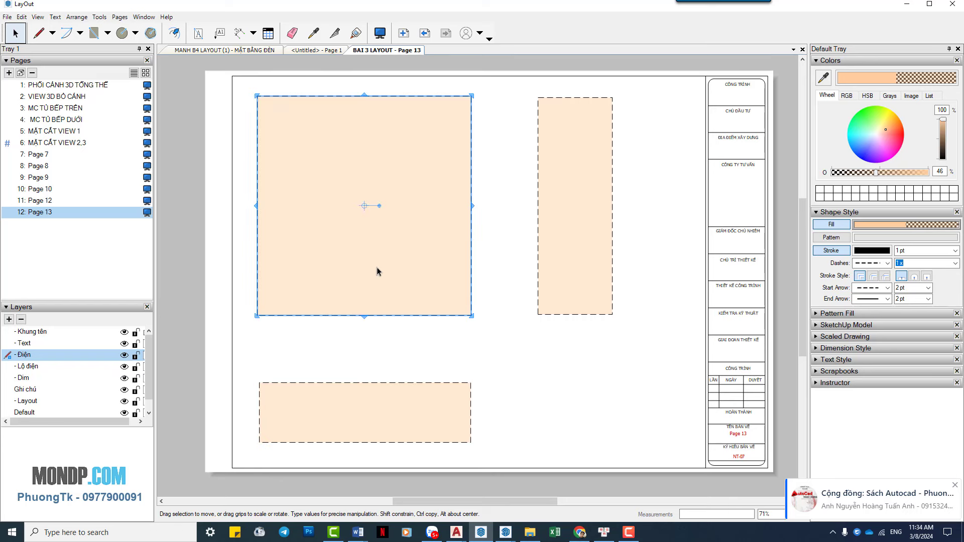
left_click(575, 271)
left_click(661, 229)
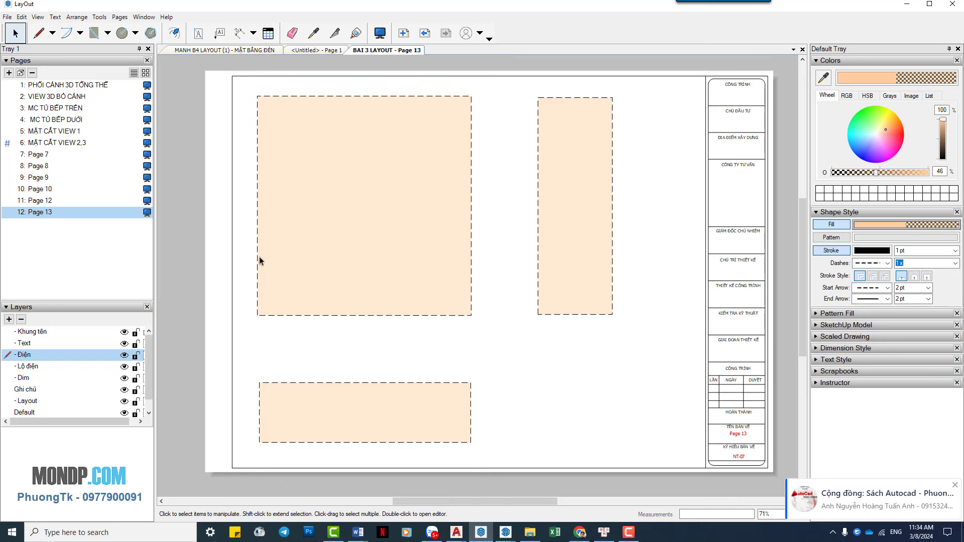
Browse Pages 7 to 10, selecting their rectangles to compare layouts.
left_click(56, 155)
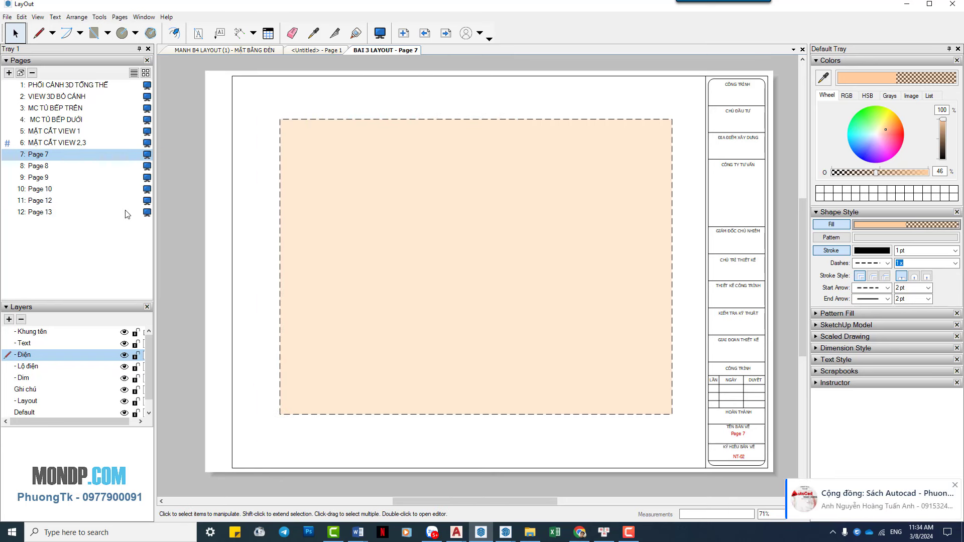
left_click(41, 166)
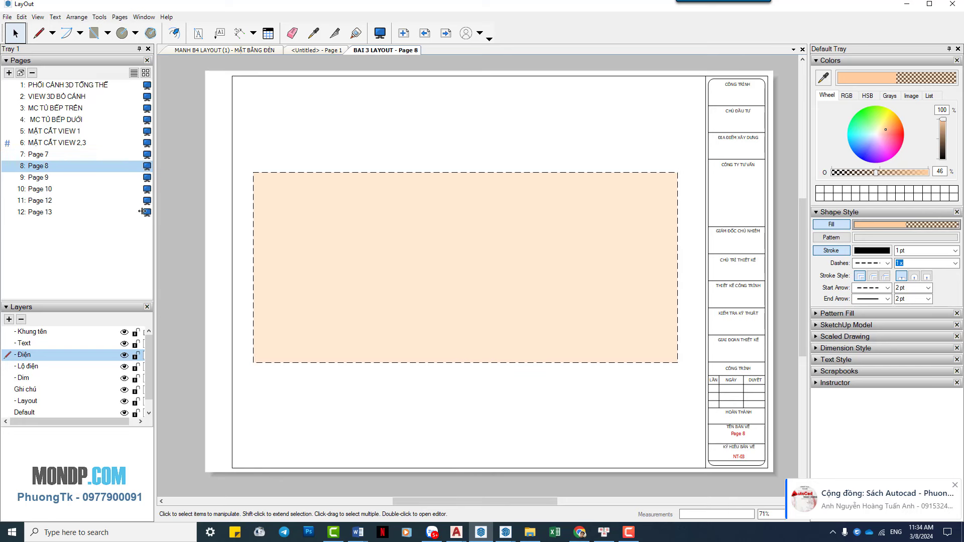
left_click(39, 180)
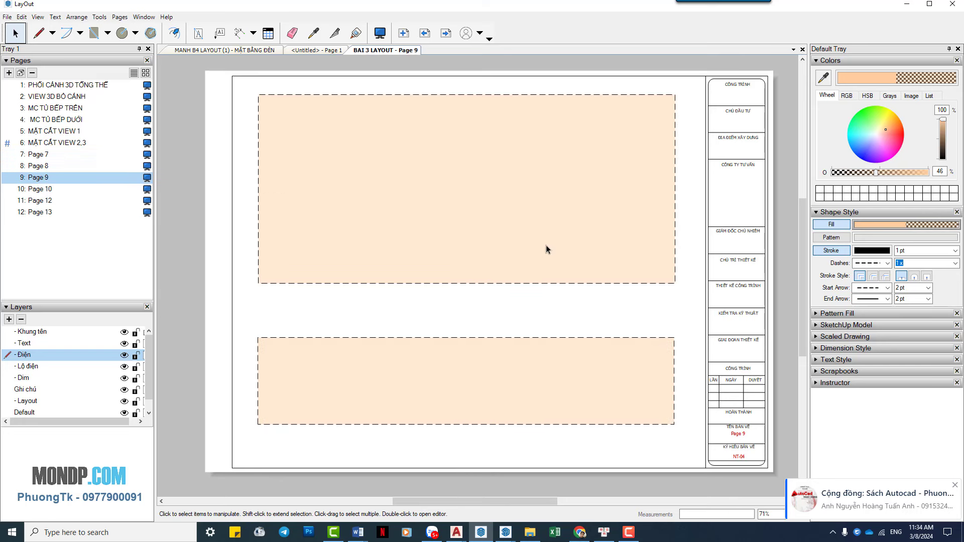
left_click(553, 221)
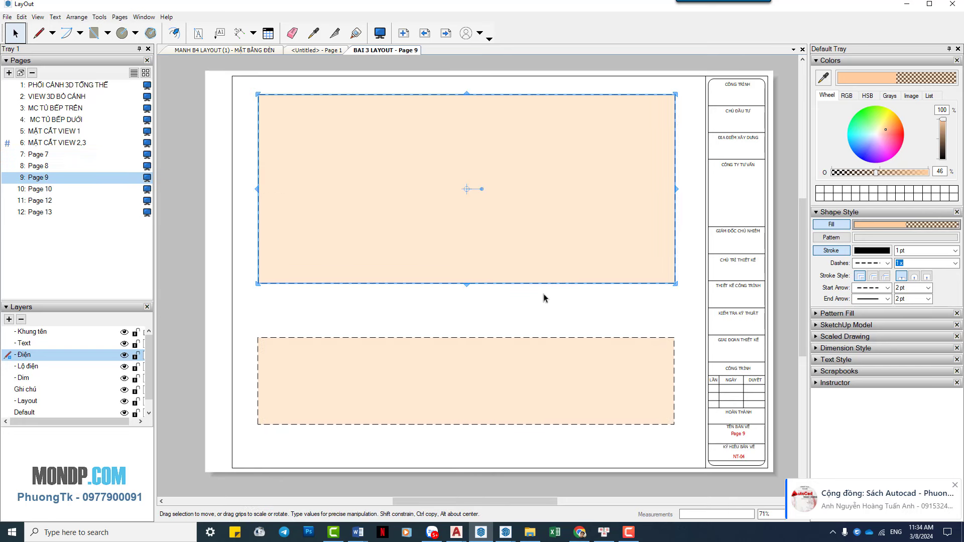
left_click(528, 360)
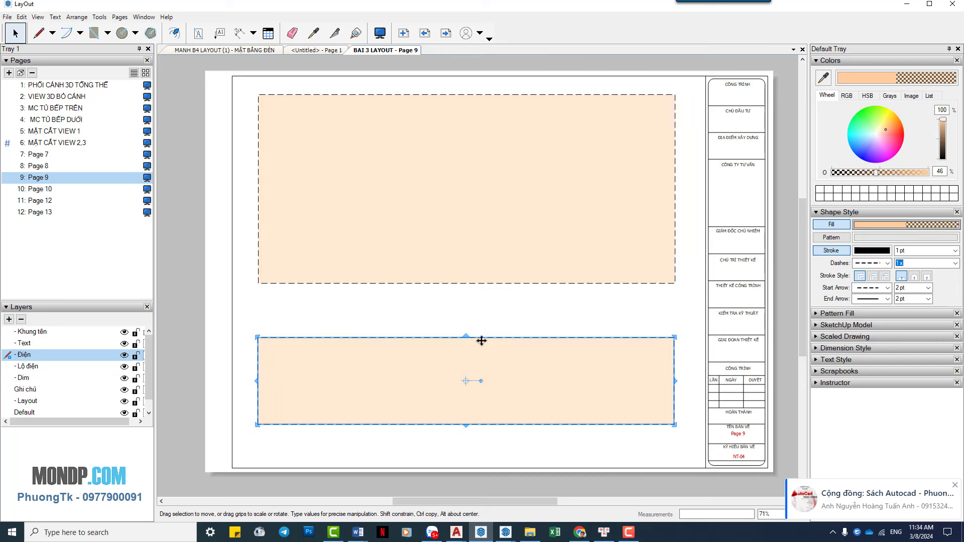
left_click(56, 189)
left_click(424, 231)
left_click(429, 333)
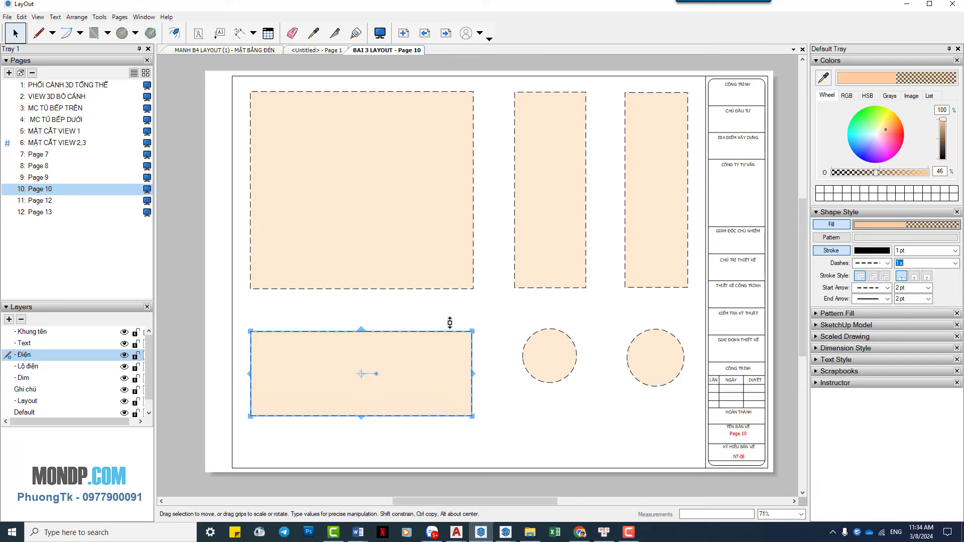
left_click(576, 232)
left_click(629, 271)
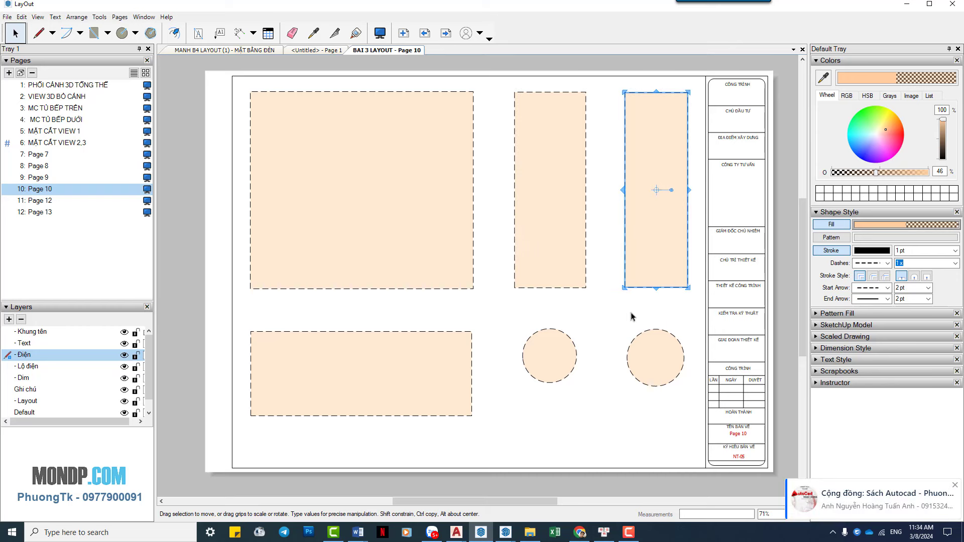
Check Page 12's rectangles, then go back to Page 13.
left_click(58, 202)
left_click(453, 267)
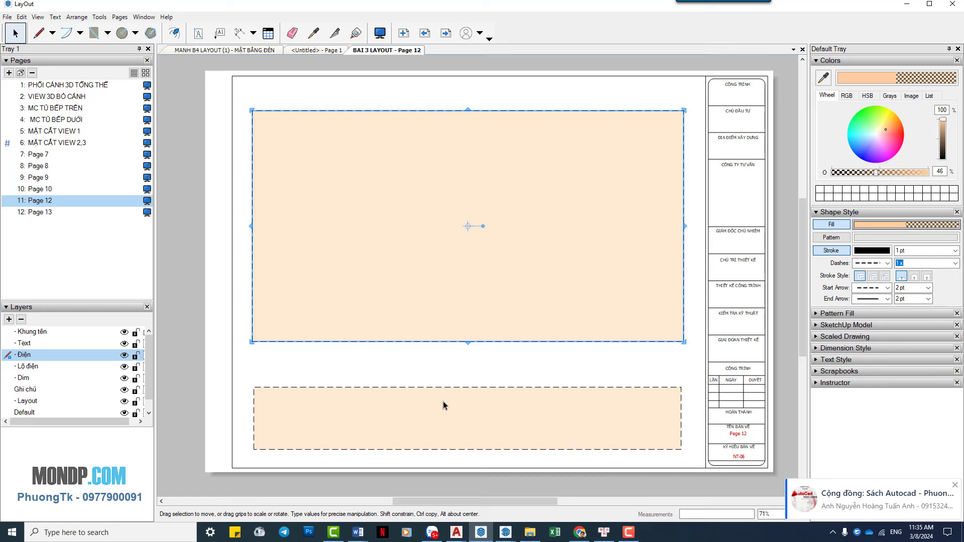
left_click(443, 401)
left_click(438, 264)
left_click(47, 211)
left_click(386, 264)
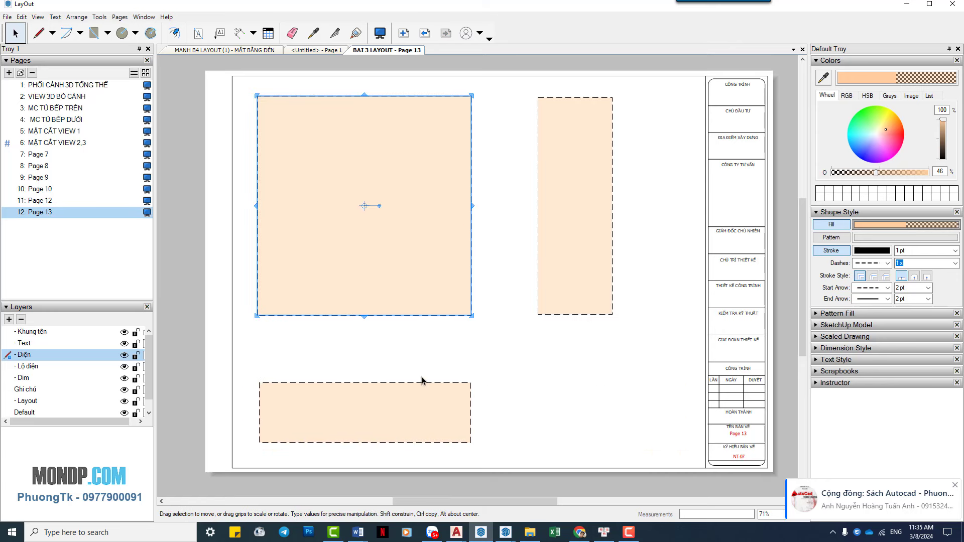
Select the tall narrow peach rectangle on Page 13 and shift it left.
left_click(405, 402)
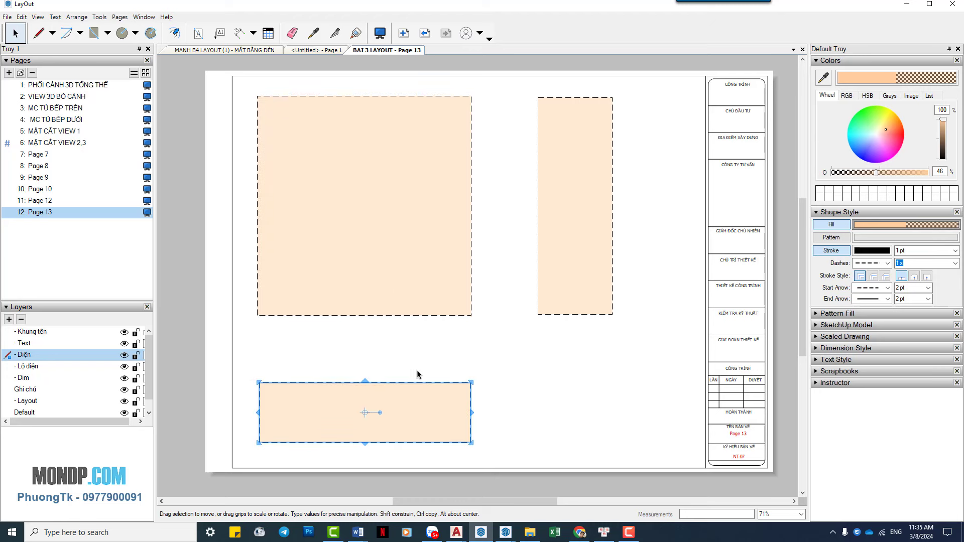
left_click(420, 280)
left_click(589, 275)
left_click(645, 267)
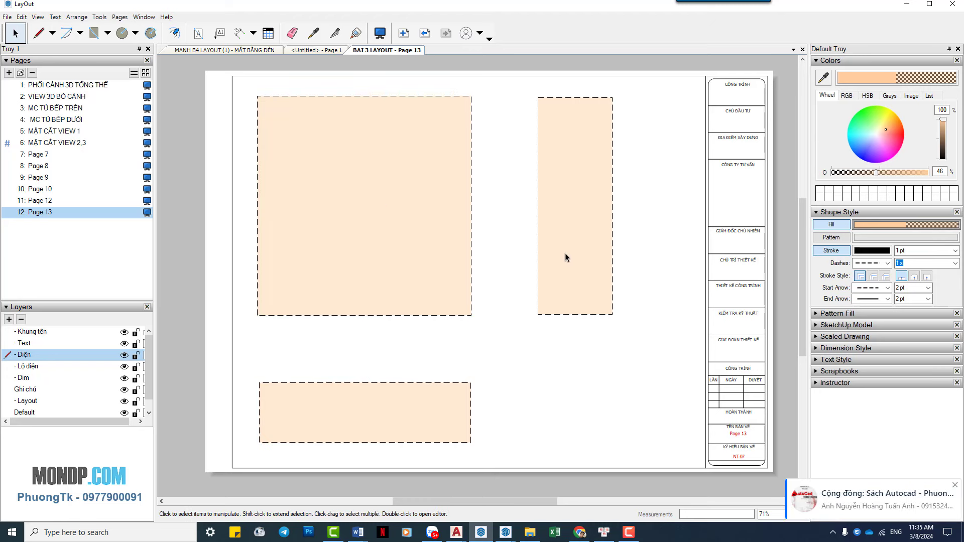
left_click(565, 257)
mouse_move(574, 275)
left_mouse_down()
mouse_move(554, 276)
mouse_move(657, 280)
left_mouse_up()
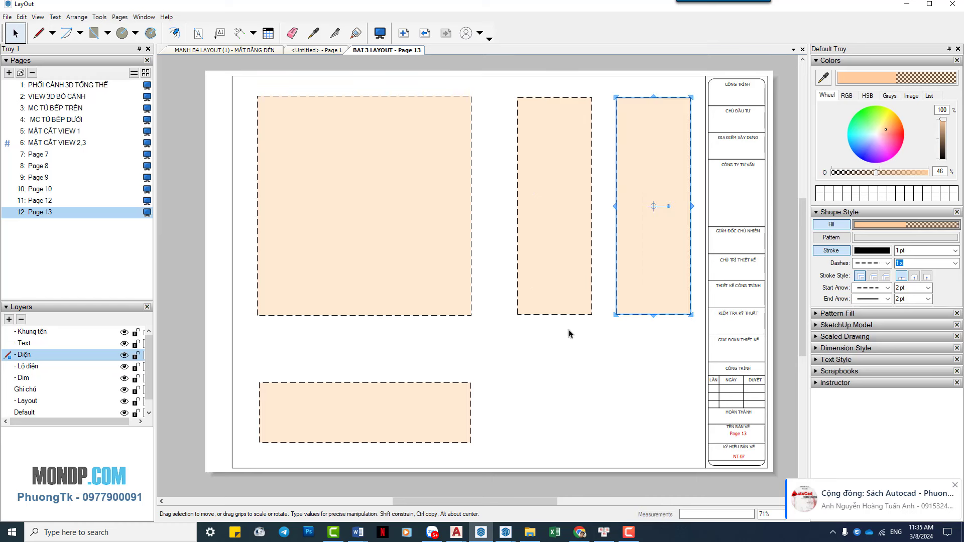
Place a copy of the tall rectangle to its right and nudge the left one slightly left.
left_click(584, 343)
left_click_drag(603, 322, 549, 312)
left_click(537, 306)
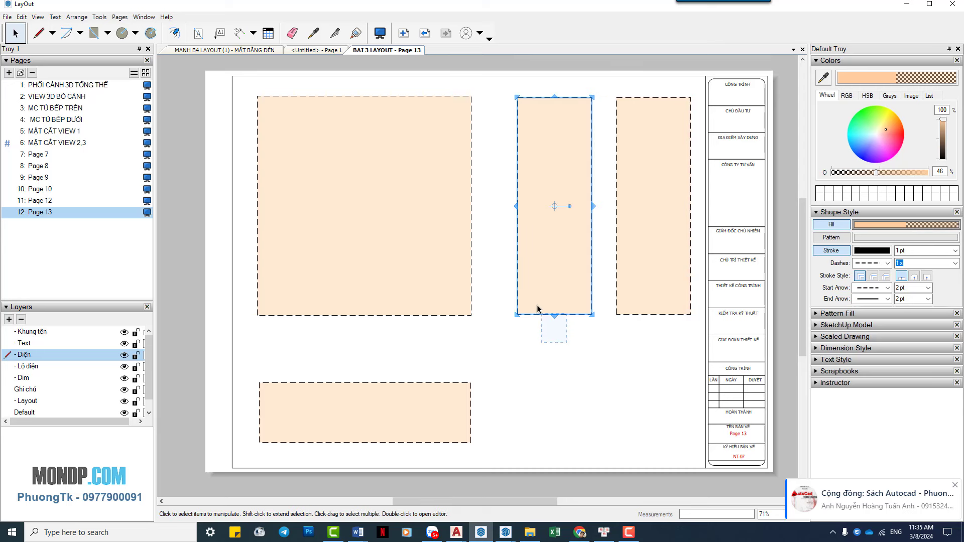
key("Left")
key("Left")
key("Left")
key("Left")
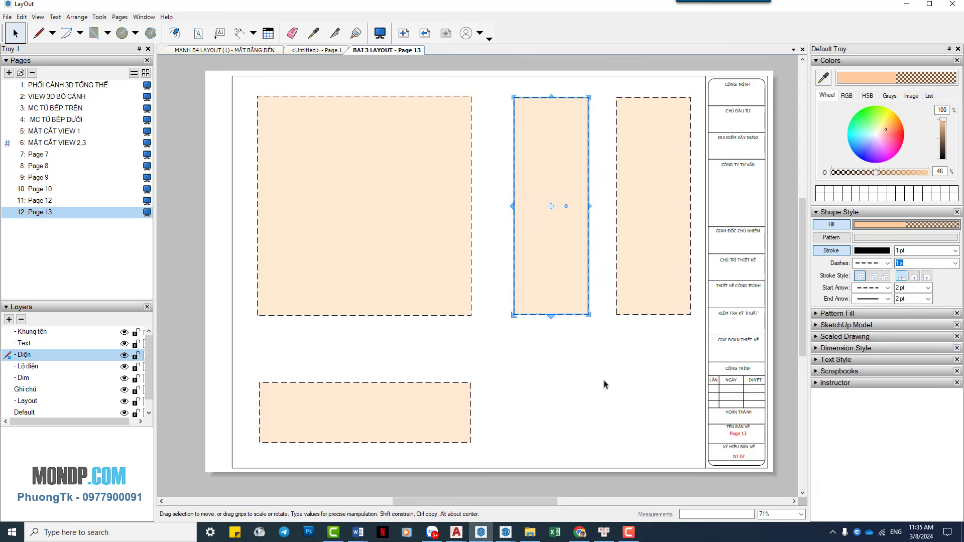
left_click(589, 402)
Draw a dashed peach circle below the tall rectangles.
key("c")
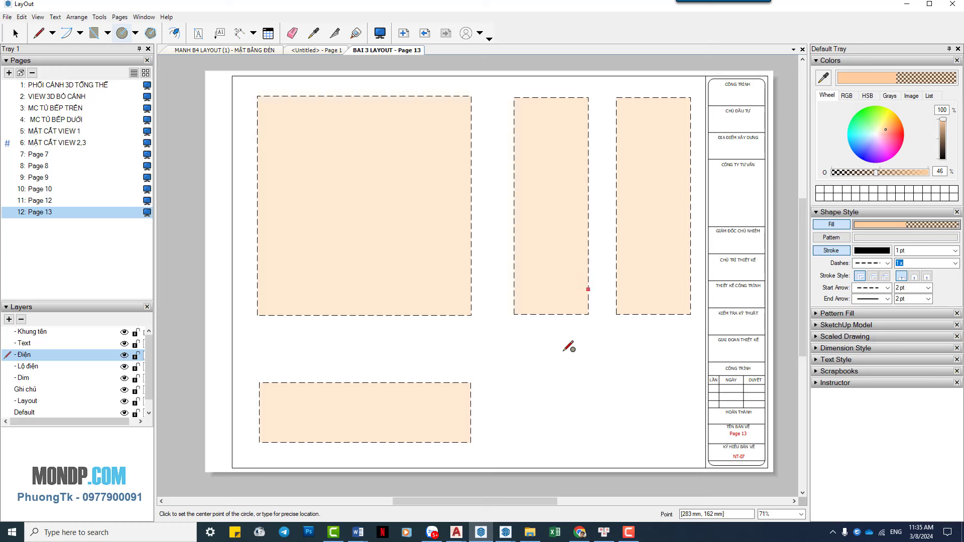
left_click(552, 372)
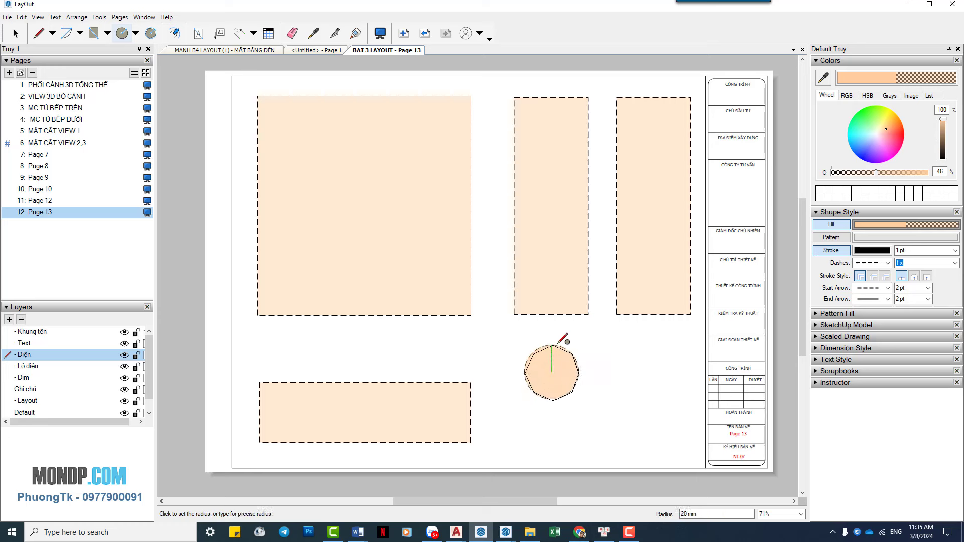
left_click(560, 343)
key("space")
Copy the circle to the right, then go to page 5, MẶT CẮT VIEW 1.
left_click(554, 378)
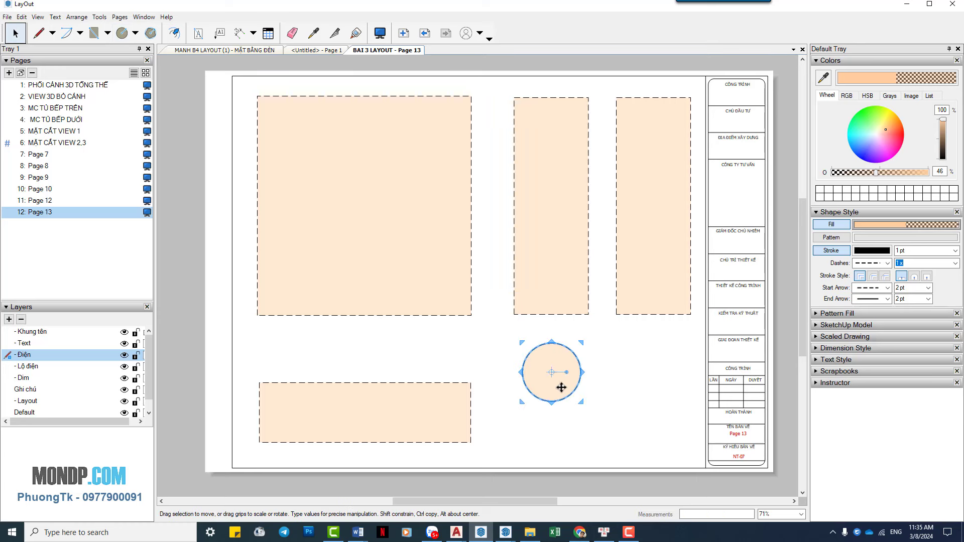
left_click_drag(562, 387, 660, 387, "ctrl")
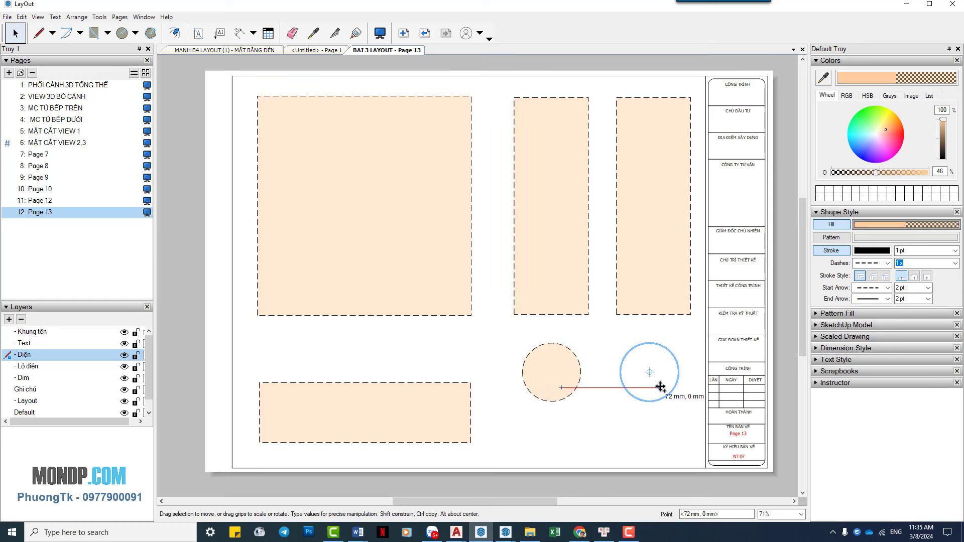
left_click(608, 432)
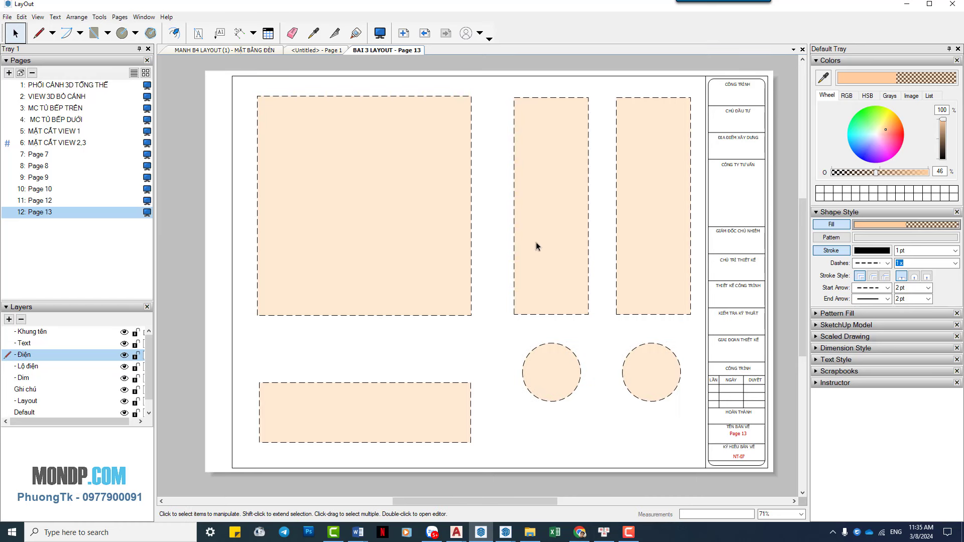
left_click(412, 402)
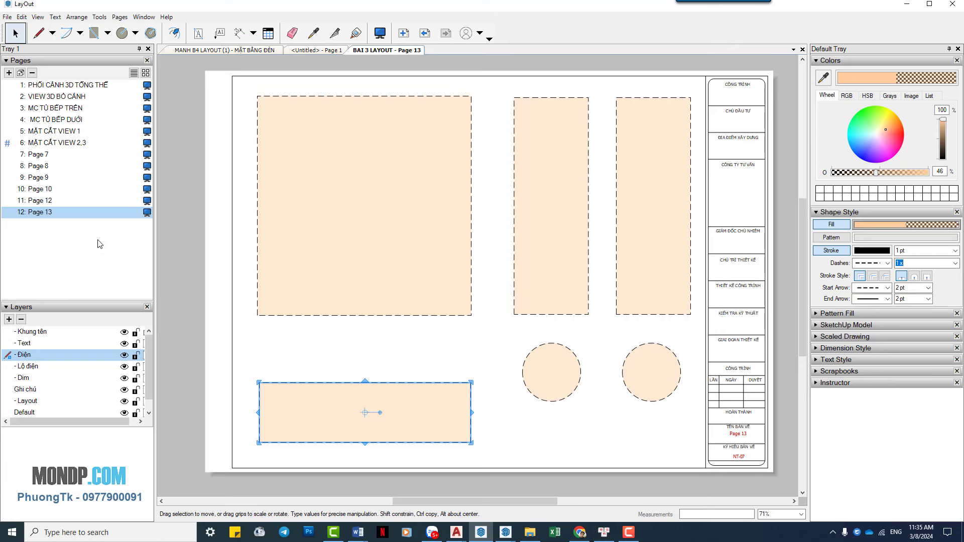
left_click(66, 133)
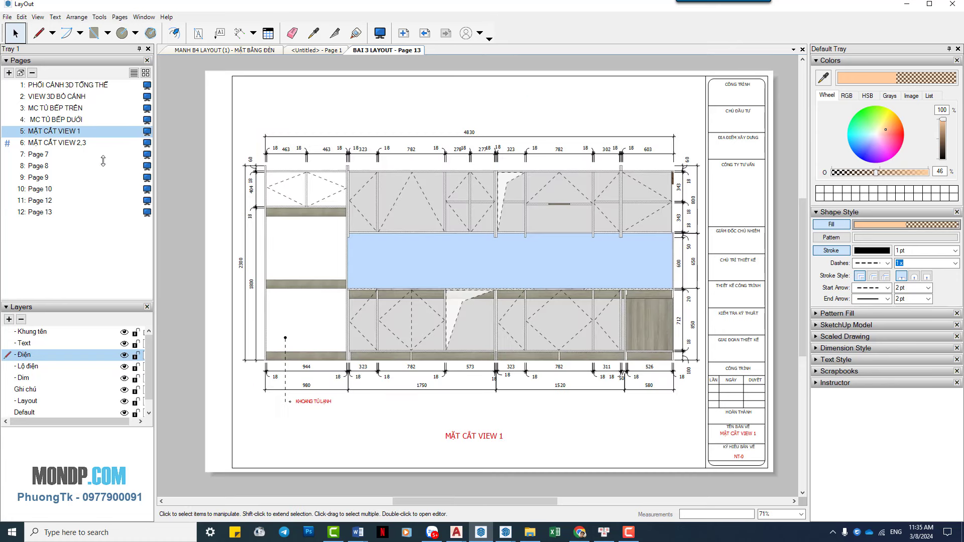
Select the lower-cabinet plan viewport on page 4, MC TỦ BẾP DƯỚI, and add Page 14 after it.
left_click(69, 122)
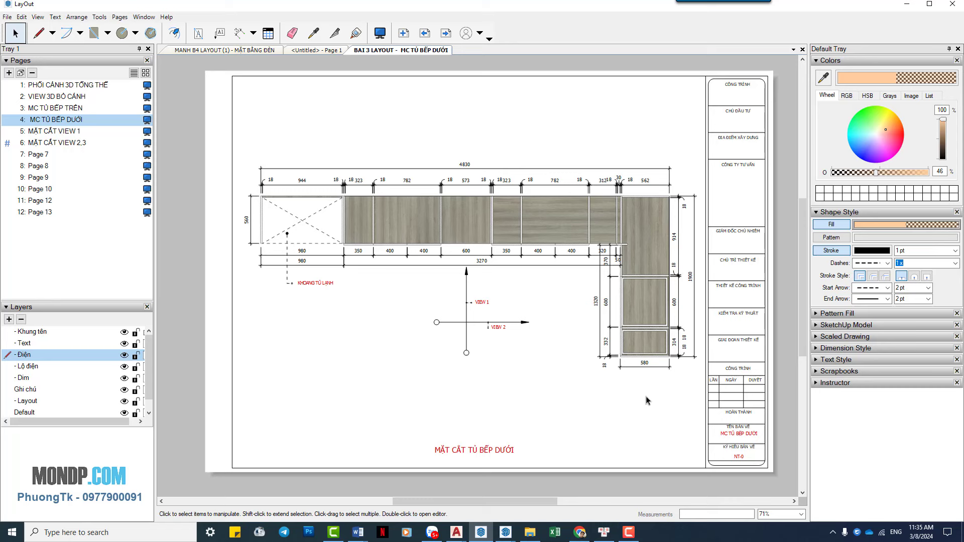
left_click(452, 236)
left_click(464, 229)
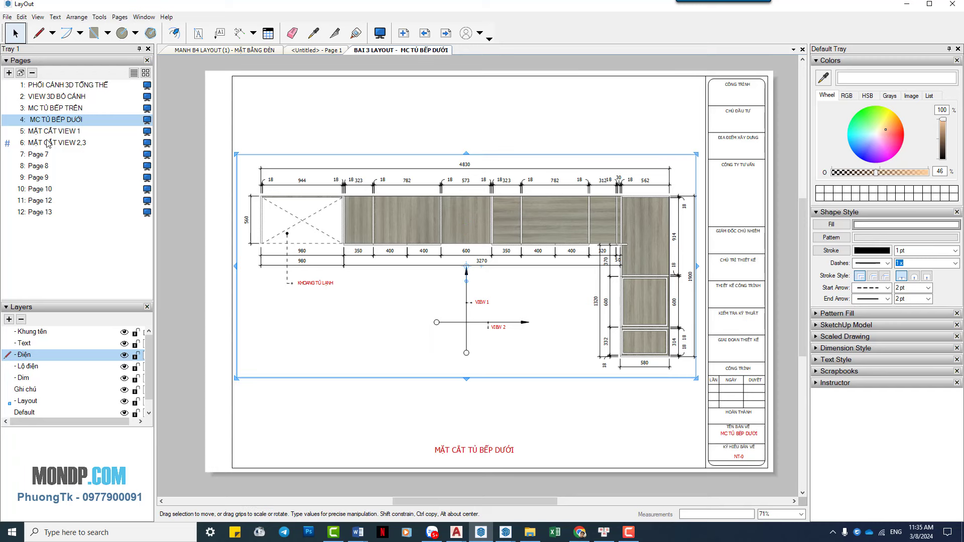
left_click(9, 72)
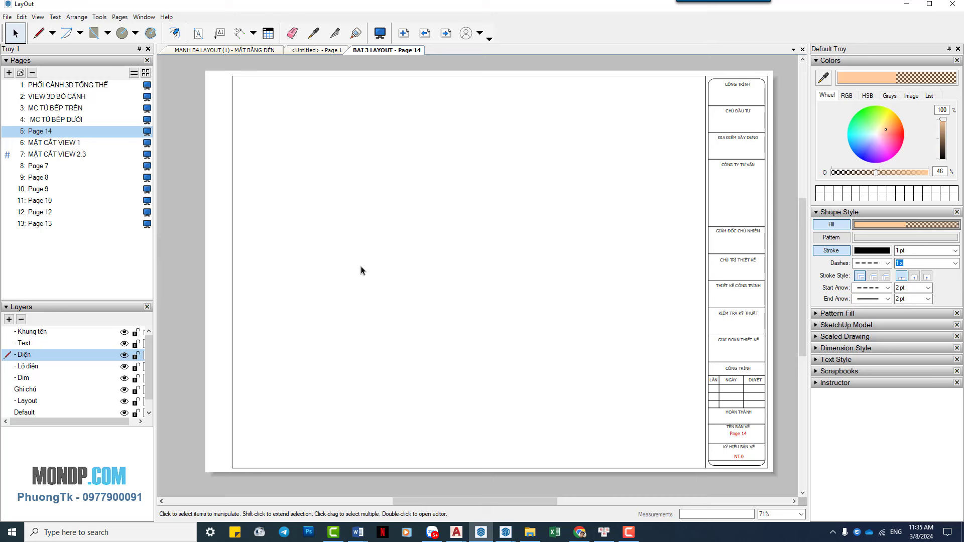
Paste the cabinet plan viewport and crop its left, top and bottom edges to the cabinets.
key("ctrl+v")
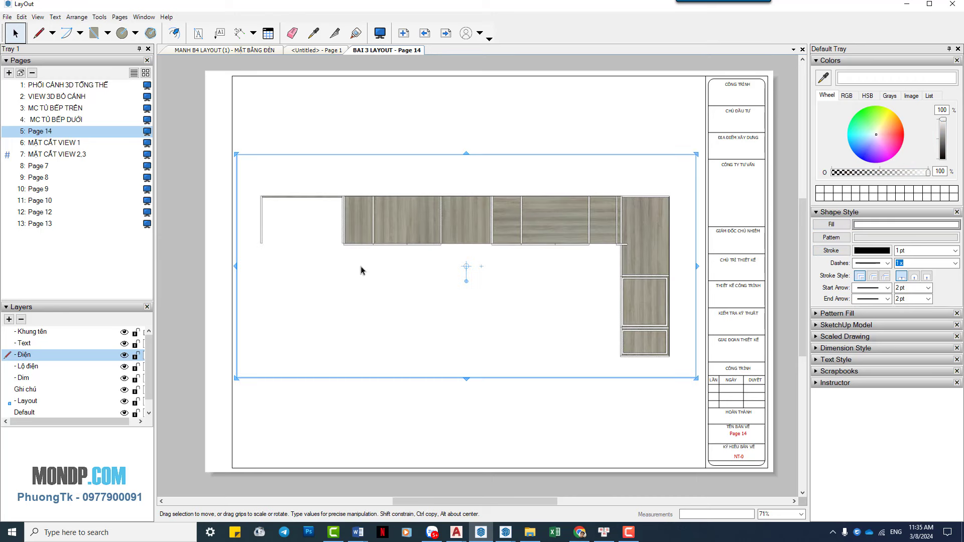
left_click_drag(230, 267, 246, 266)
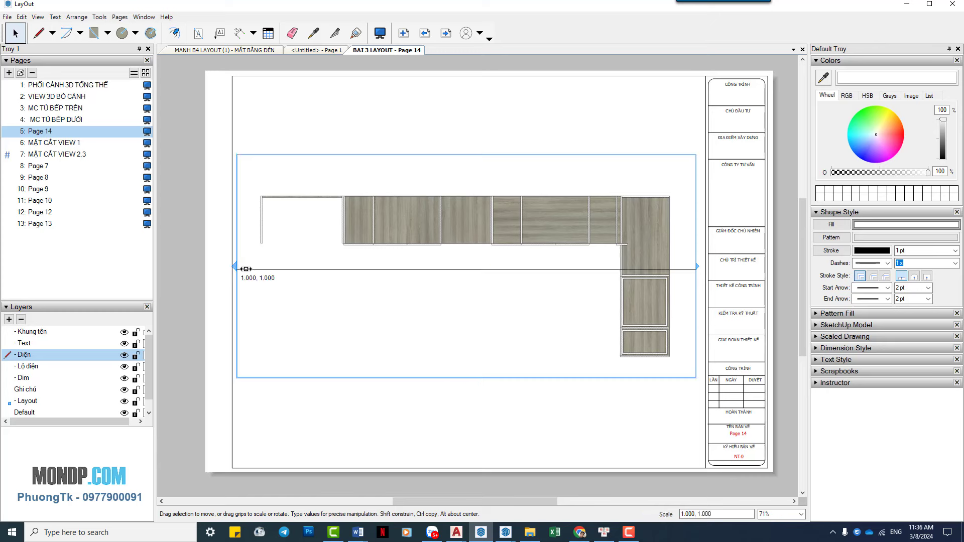
left_click_drag(477, 157, 473, 182)
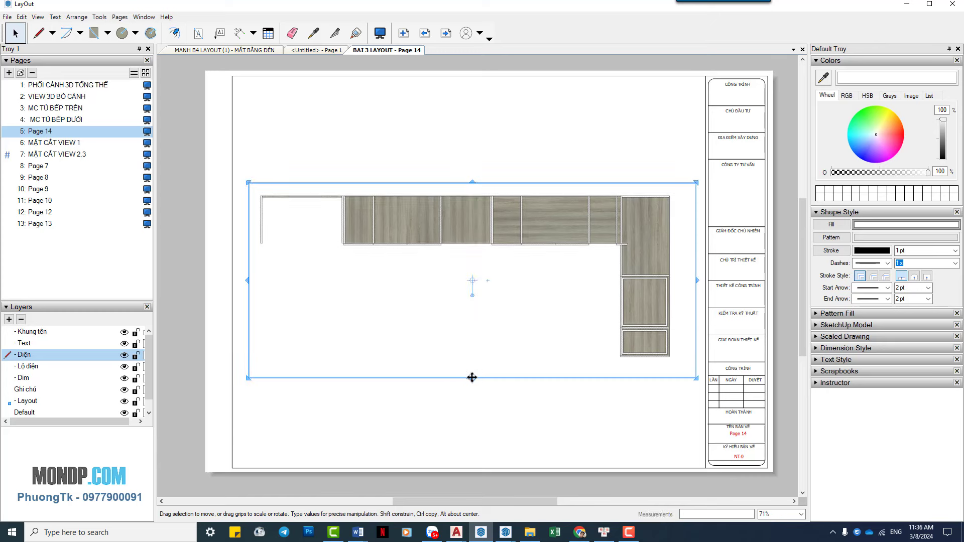
mouse_move(472, 377)
left_mouse_down()
mouse_move(495, 257)
mouse_move(492, 286)
left_mouse_up()
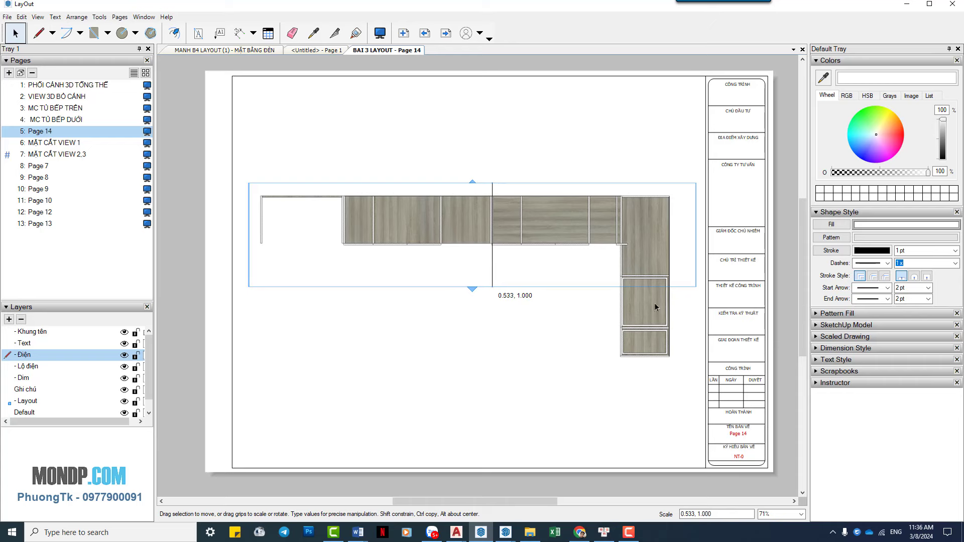
Move the trimmed cabinet strip down into the sheet's lower half.
scroll(662, 248, "up", 1)
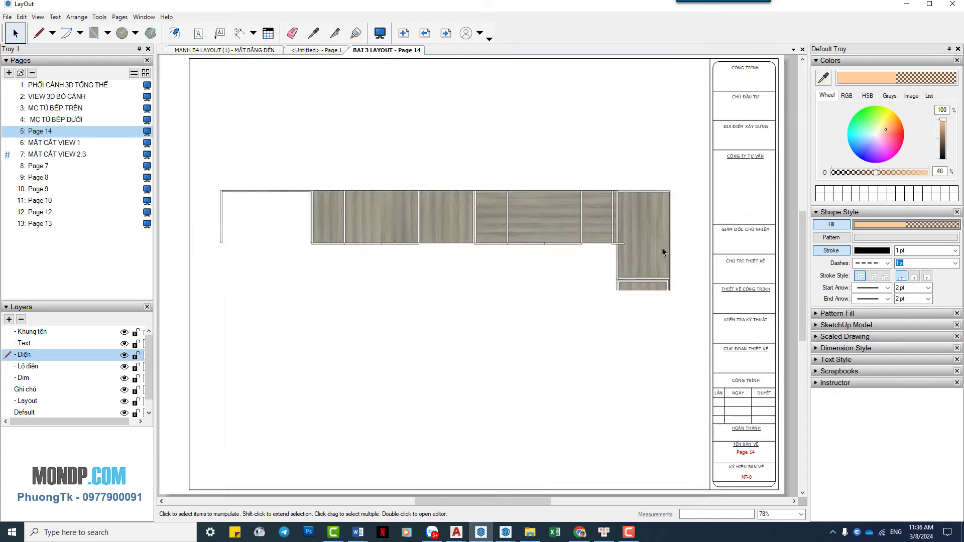
scroll(661, 248, "up", 1)
middle_click_drag(554, 263, 593, 250)
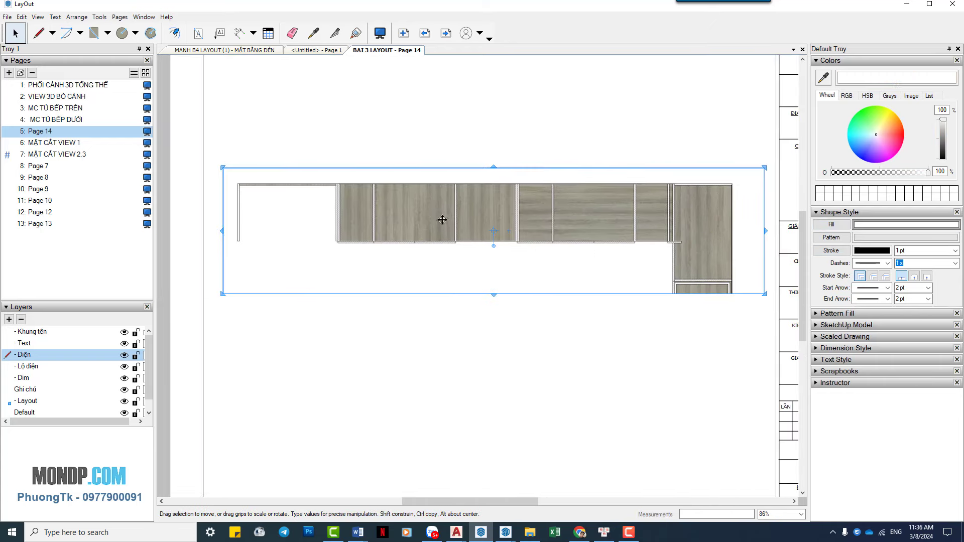
scroll(508, 231, "down", 2)
left_click_drag(523, 232, 517, 339)
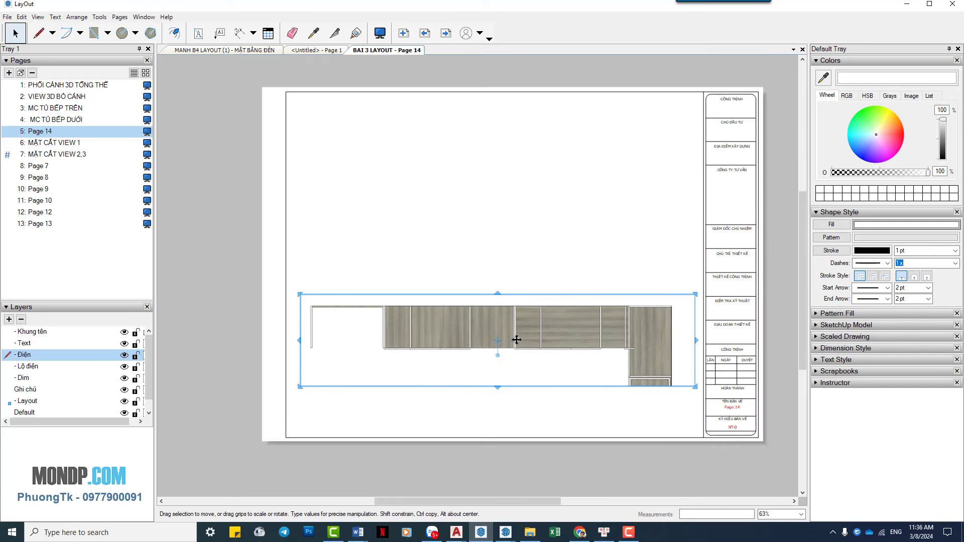
mouse_move(505, 532)
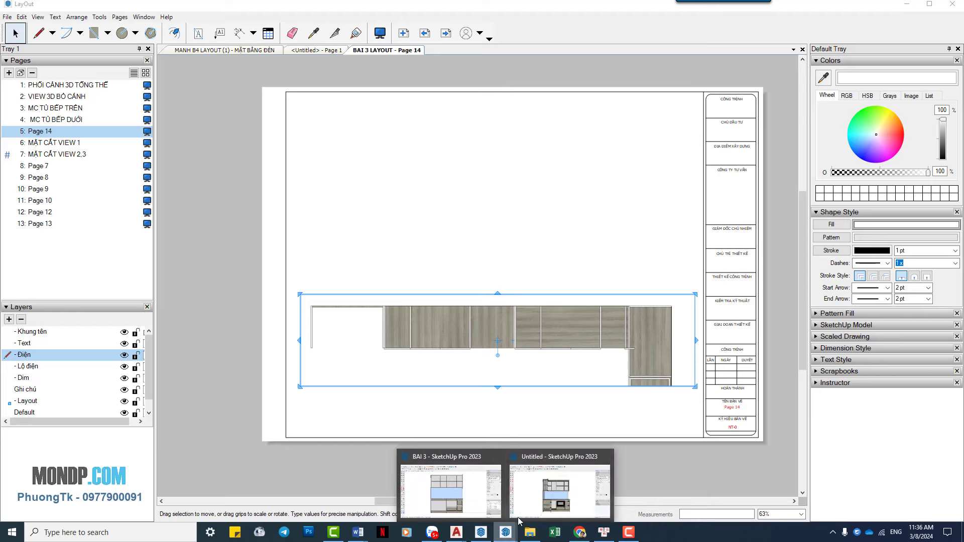
In SketchUp, check Scenes 1 and 3, then save the kitchen model and send it to LayOut.
left_click(532, 502)
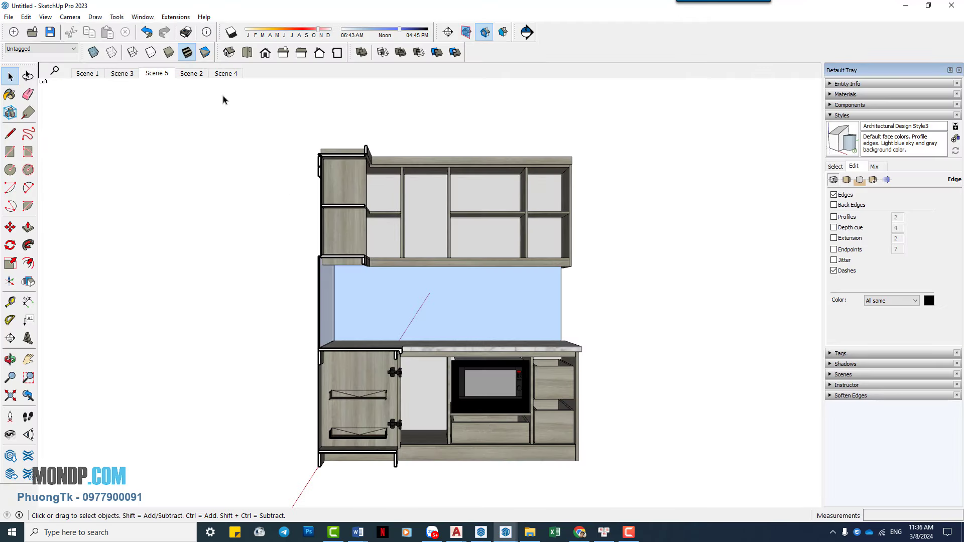
left_click(89, 74)
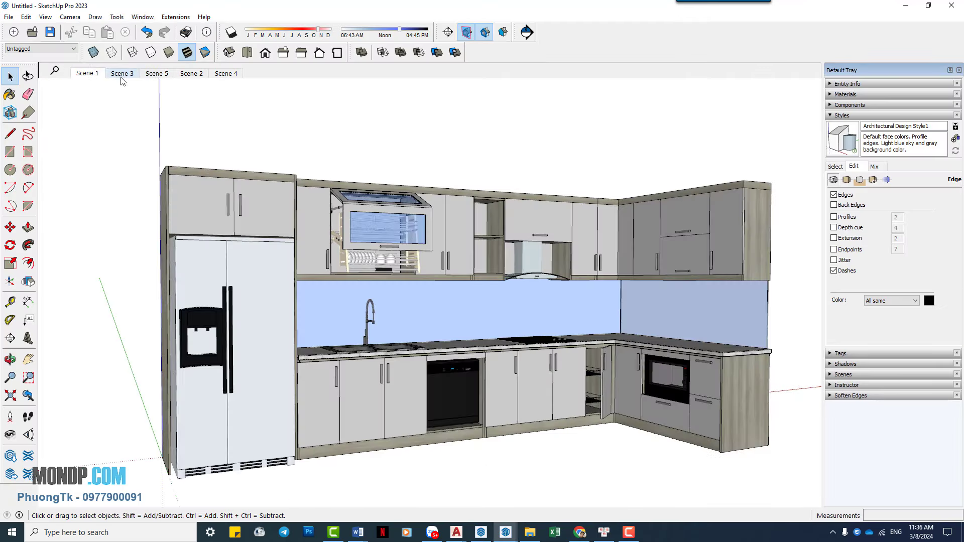
left_click(123, 74)
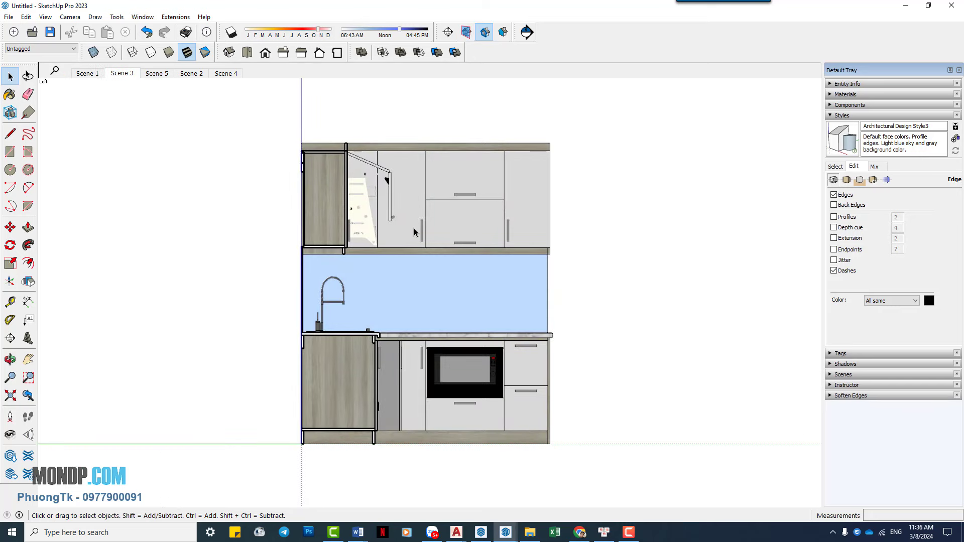
left_click(473, 219)
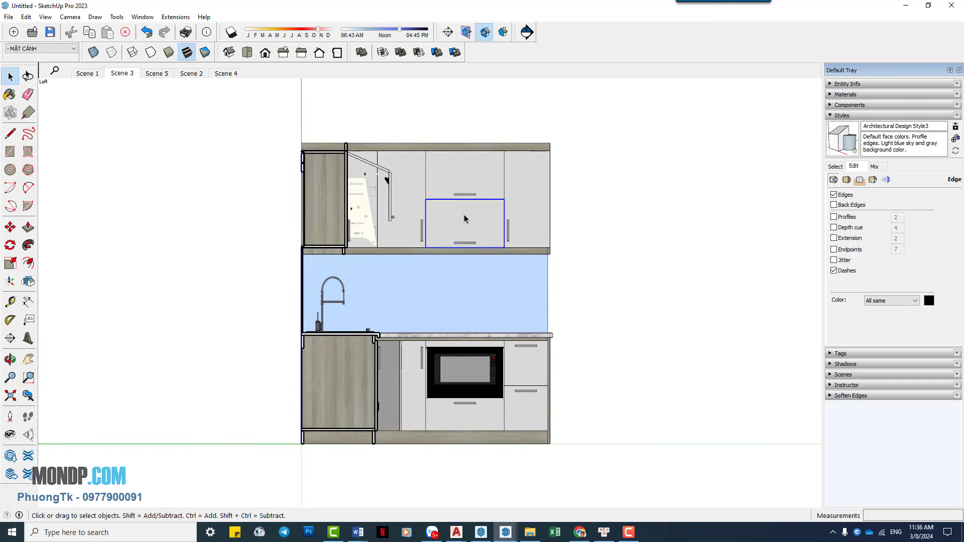
left_click(611, 194)
left_click(9, 17)
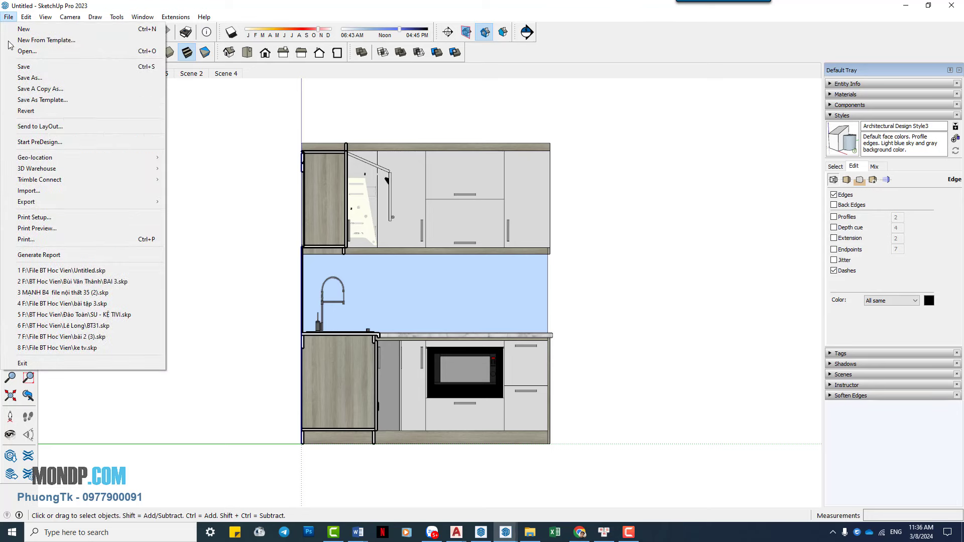
left_click(61, 130)
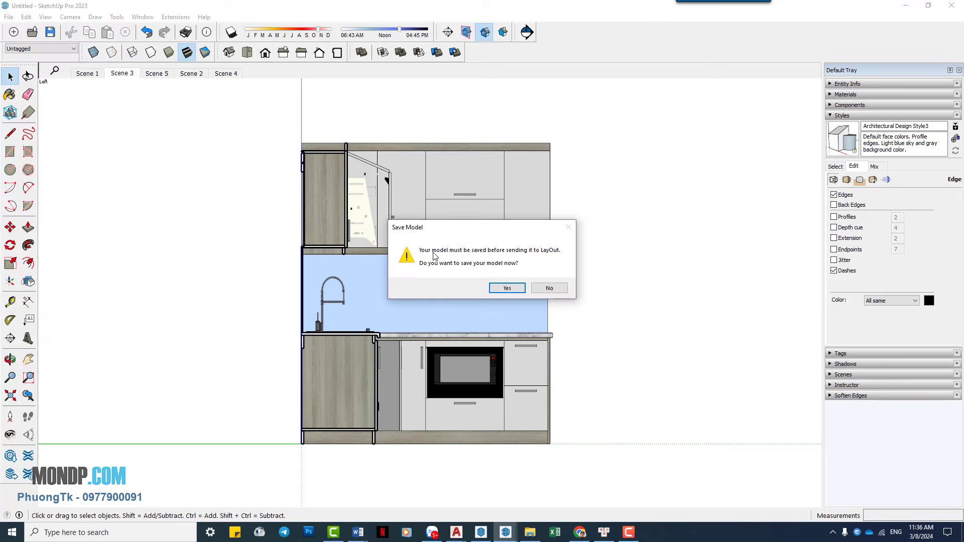
left_click(507, 289)
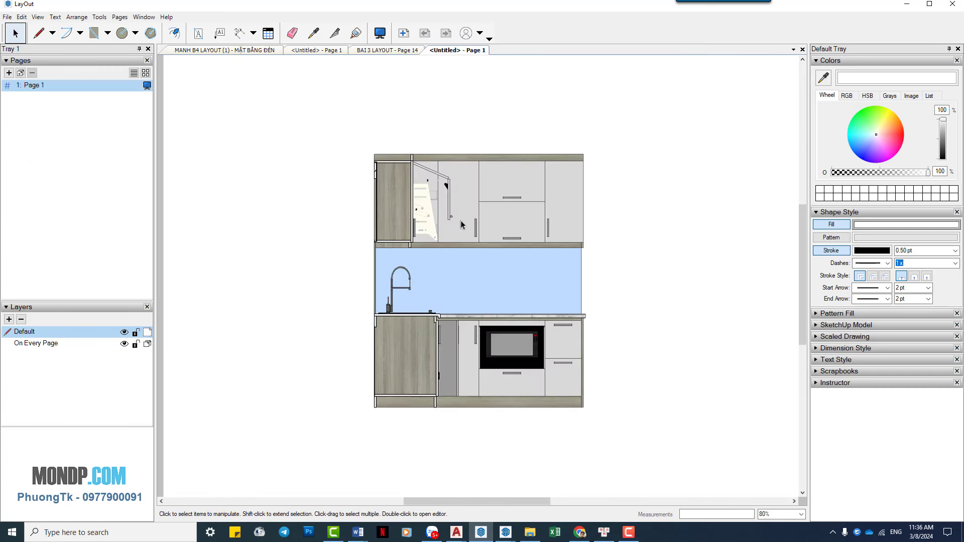
Switch the sent viewport's scene to the flat front elevation, trying Scene 1 and Scene 5 first.
left_click(463, 215)
scroll(466, 245, "down", 5)
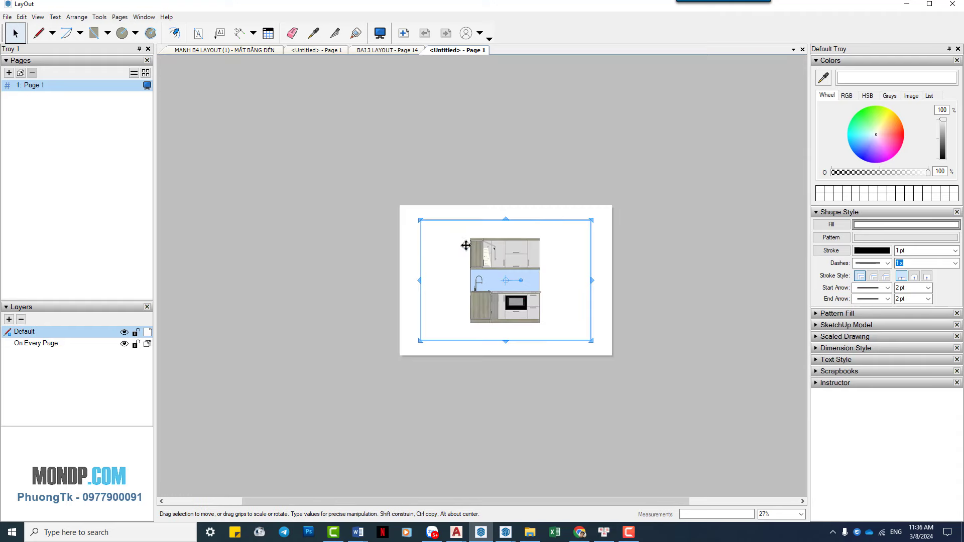
right_click(477, 246)
mouse_move(505, 478)
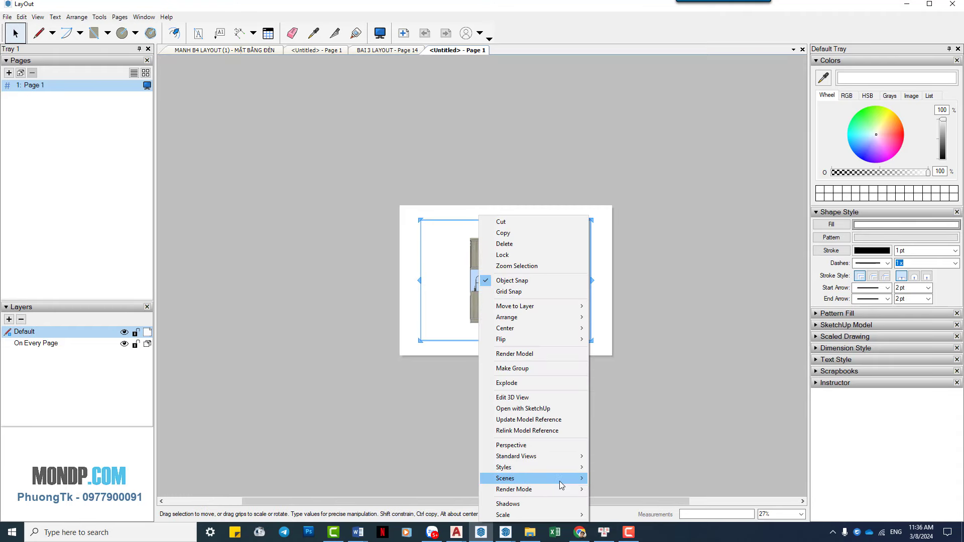
left_click(609, 489)
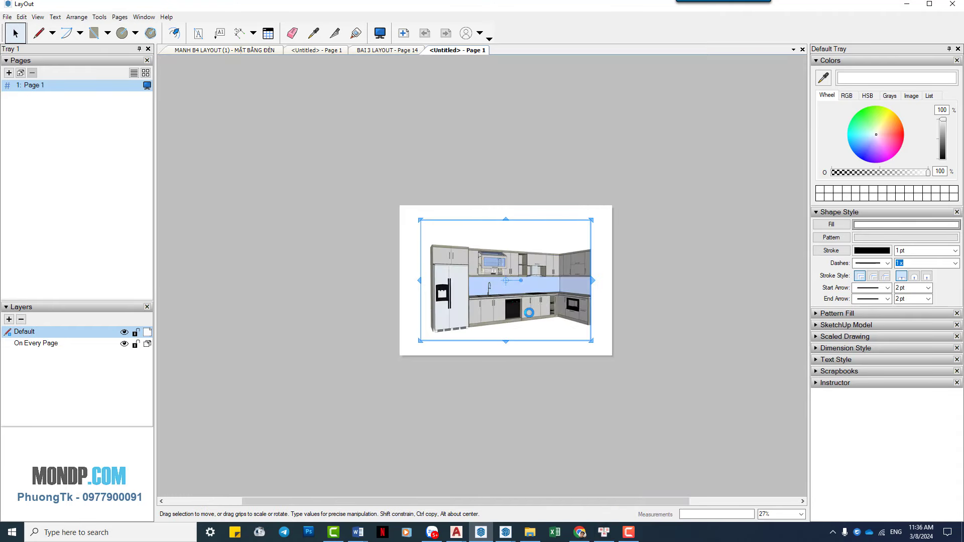
right_click(536, 297)
mouse_move(587, 478)
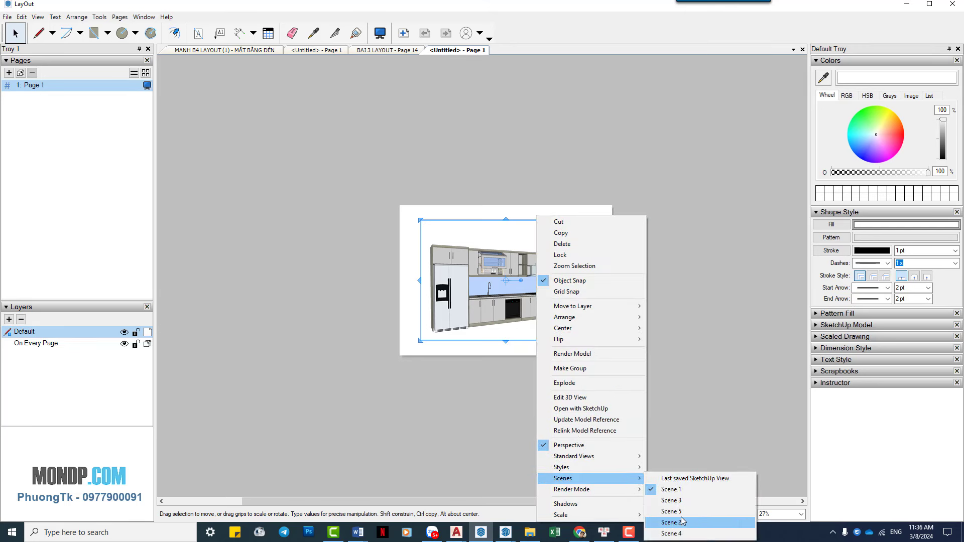
left_click(683, 517)
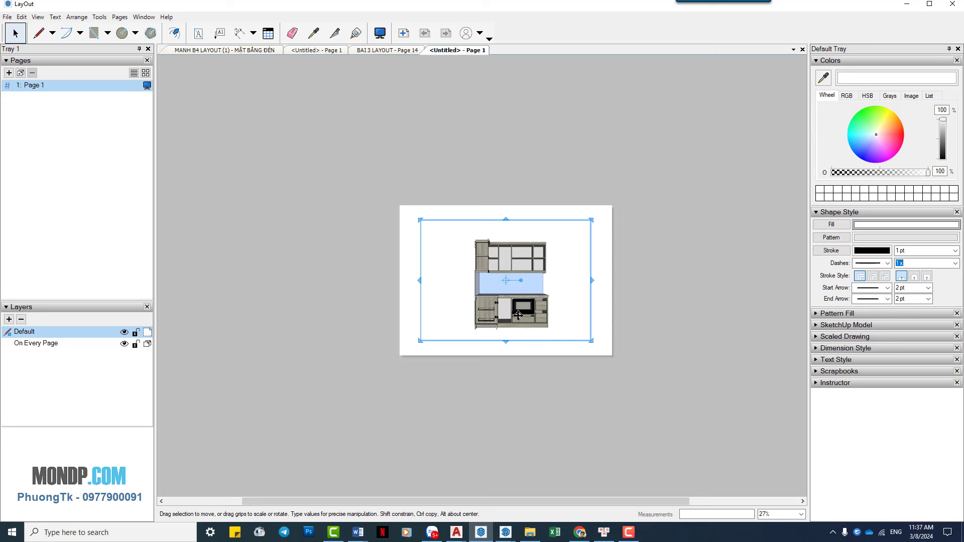
right_click(518, 316)
mouse_move(544, 273)
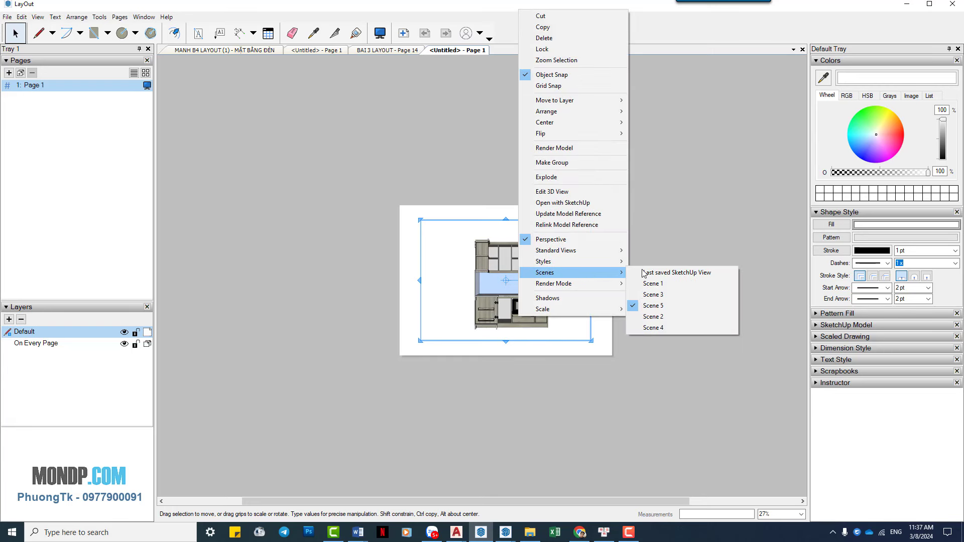
left_click(668, 317)
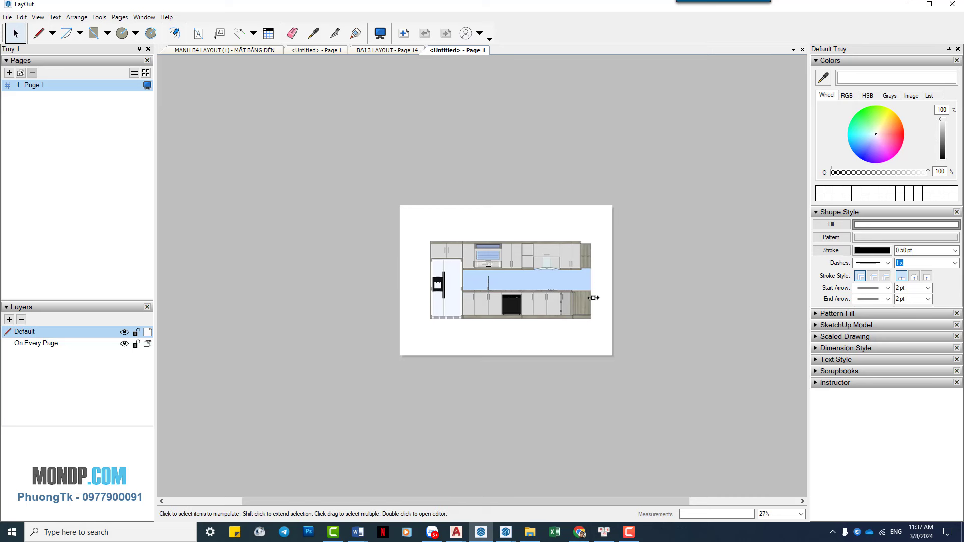
Stretch the elevation viewport slightly wider from its right edge.
scroll(595, 287, "up", 1)
scroll(596, 288, "up", 1)
left_click_drag(588, 278, 601, 278)
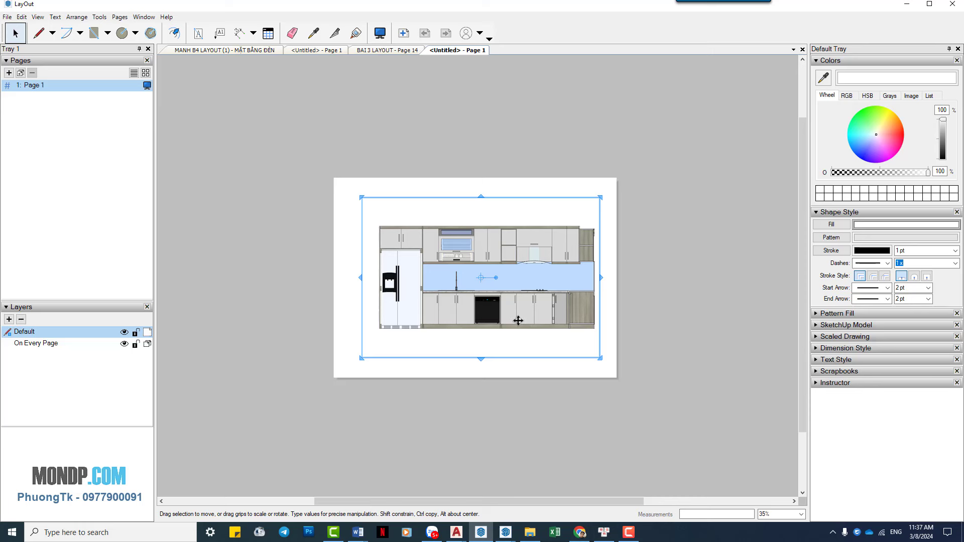
In BAI 3 LAYOUT, move the kitchen elevation to the top of Page 14 and delete the plan strip.
left_click(383, 50)
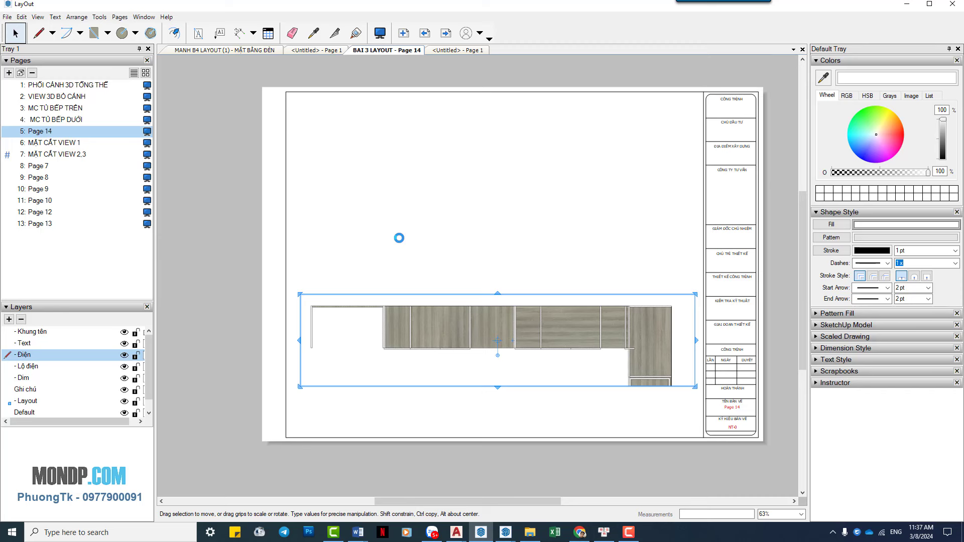
left_click_drag(416, 245, 384, 179)
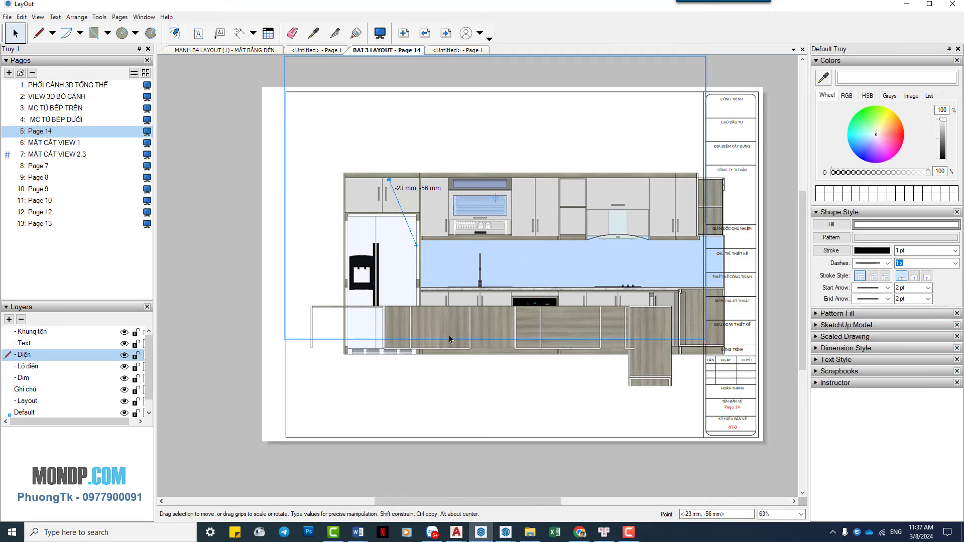
left_click(634, 378)
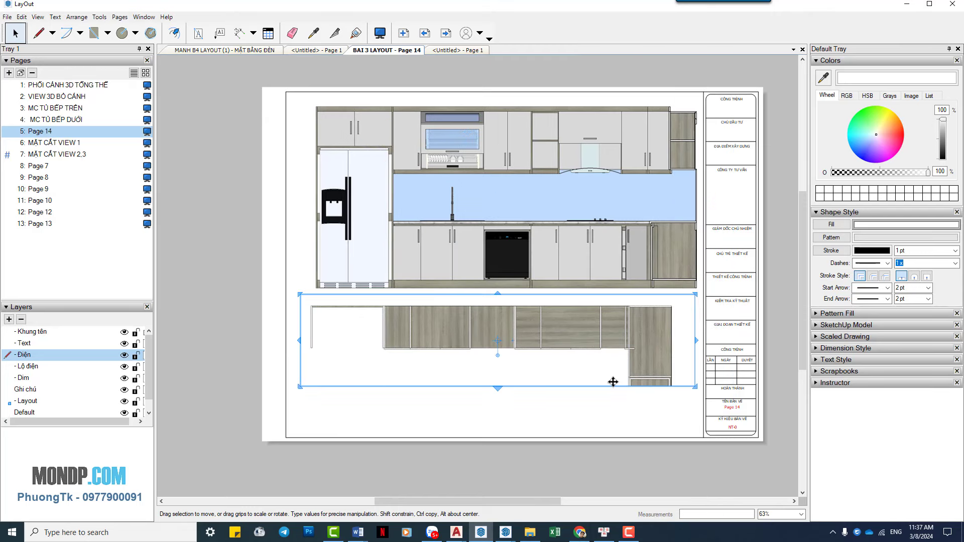
key("Delete")
left_click(295, 232)
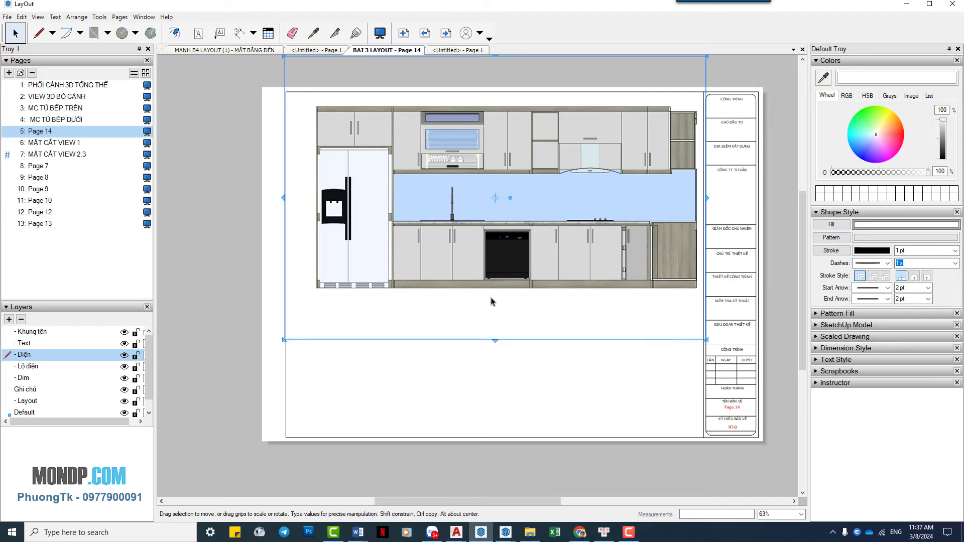
Rescale the kitchen elevation viewport, trying 1:20 before settling on 1:15.
right_click(345, 236)
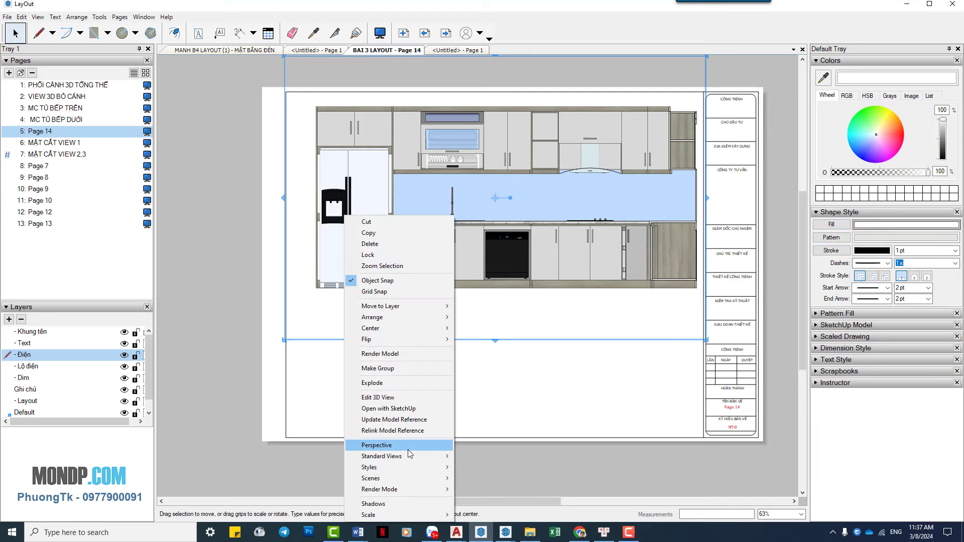
mouse_move(397, 514)
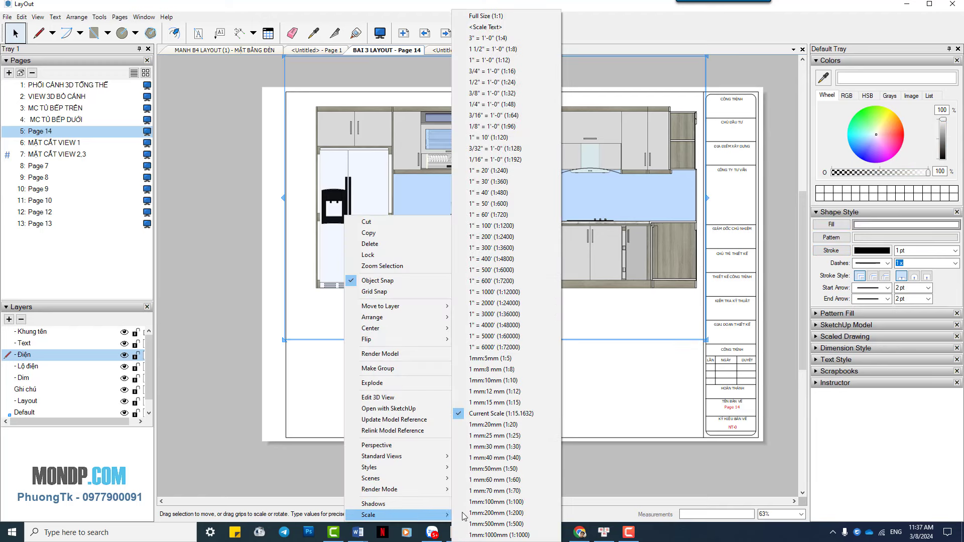
left_click(519, 418)
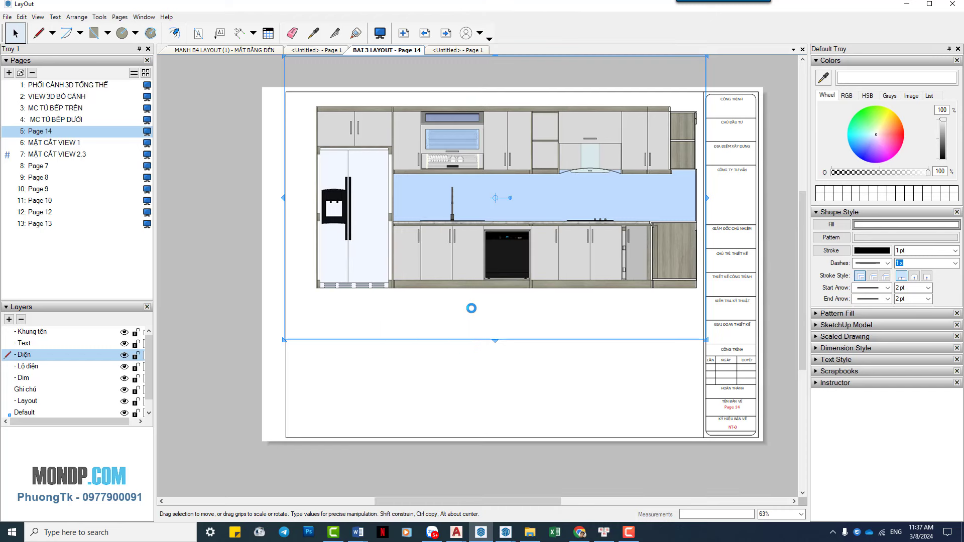
right_click(458, 275)
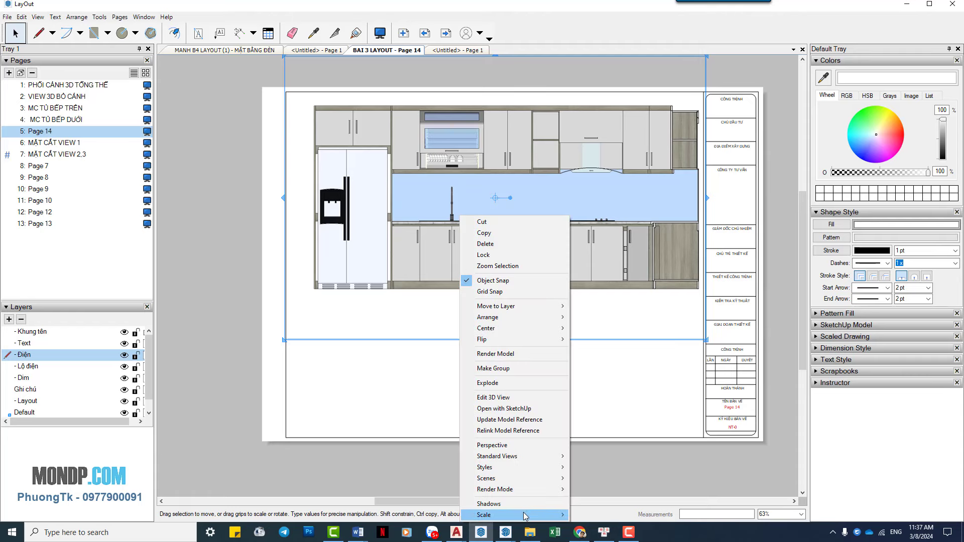
left_click(610, 382)
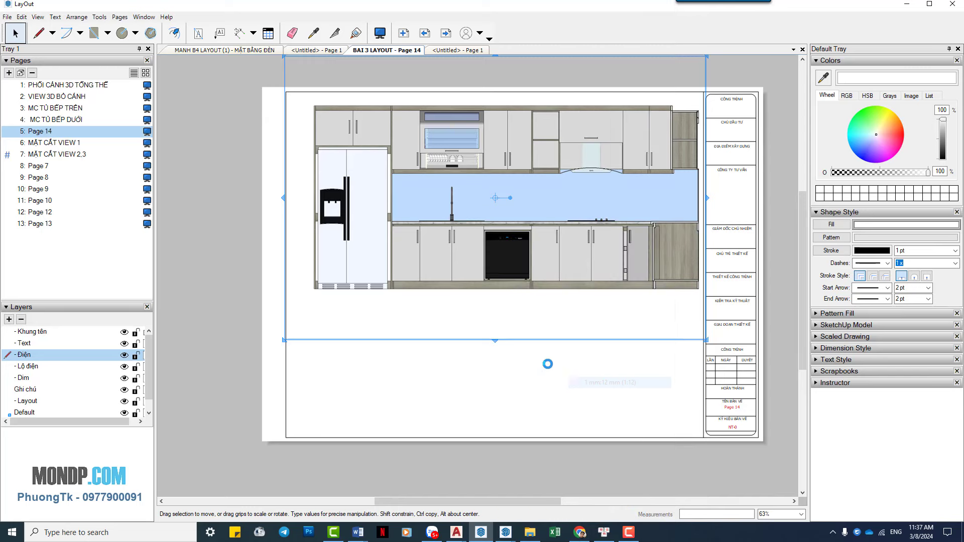
right_click(534, 266)
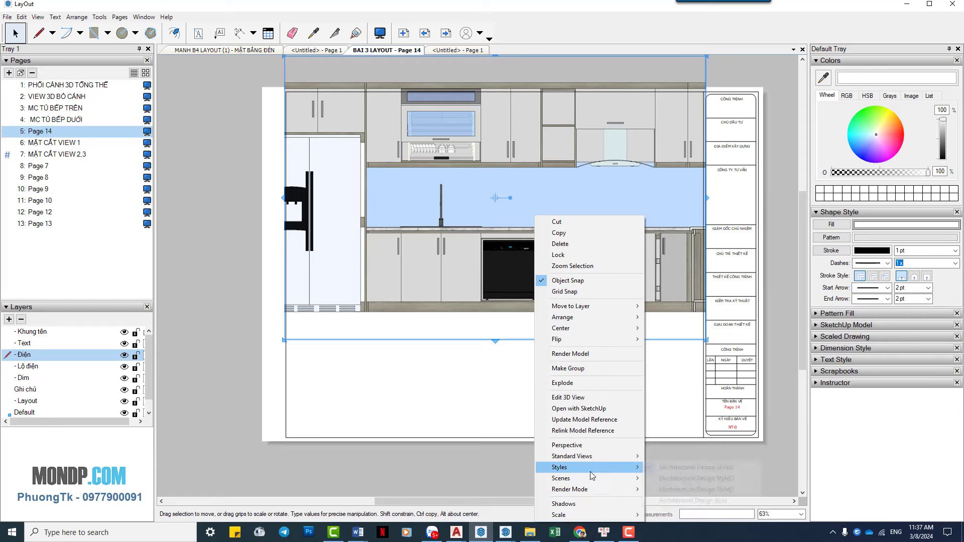
mouse_move(558, 514)
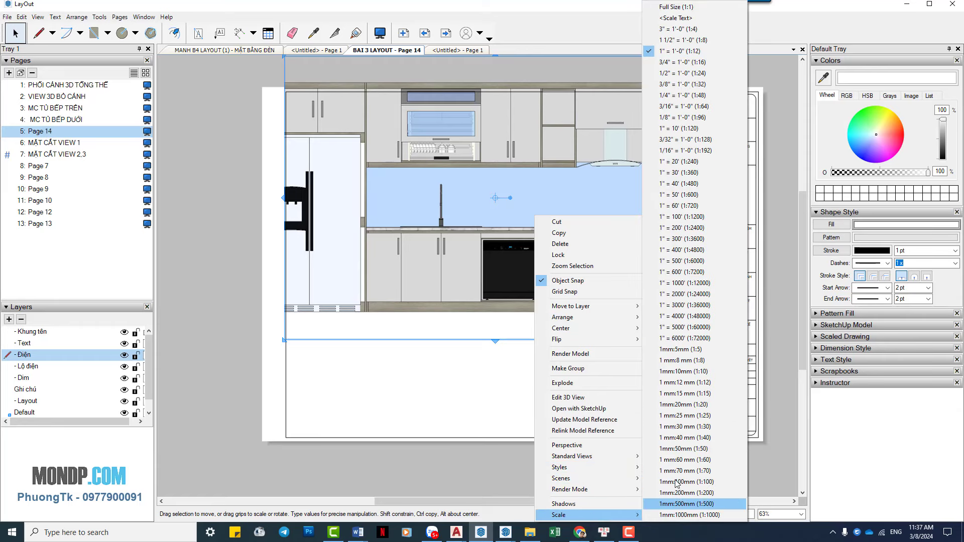
left_click(695, 404)
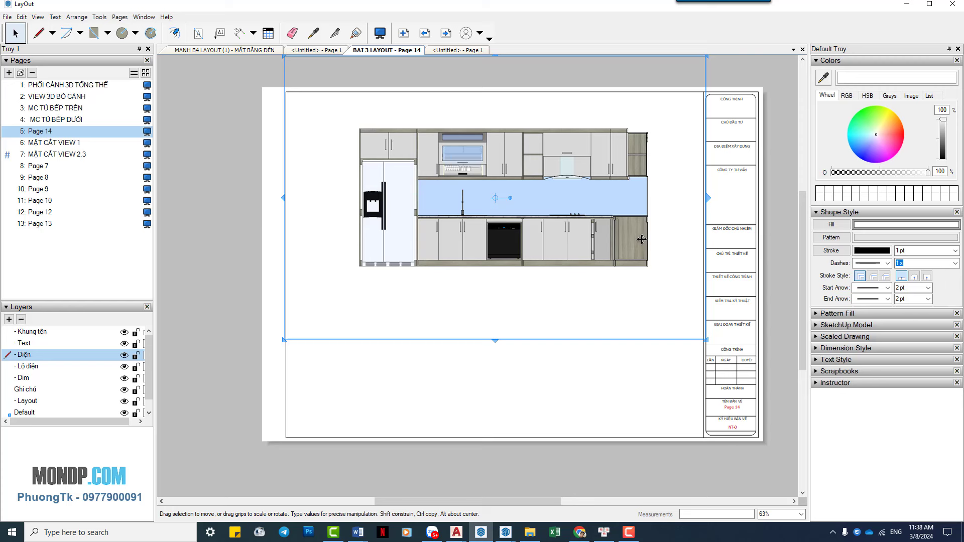
right_click(607, 215)
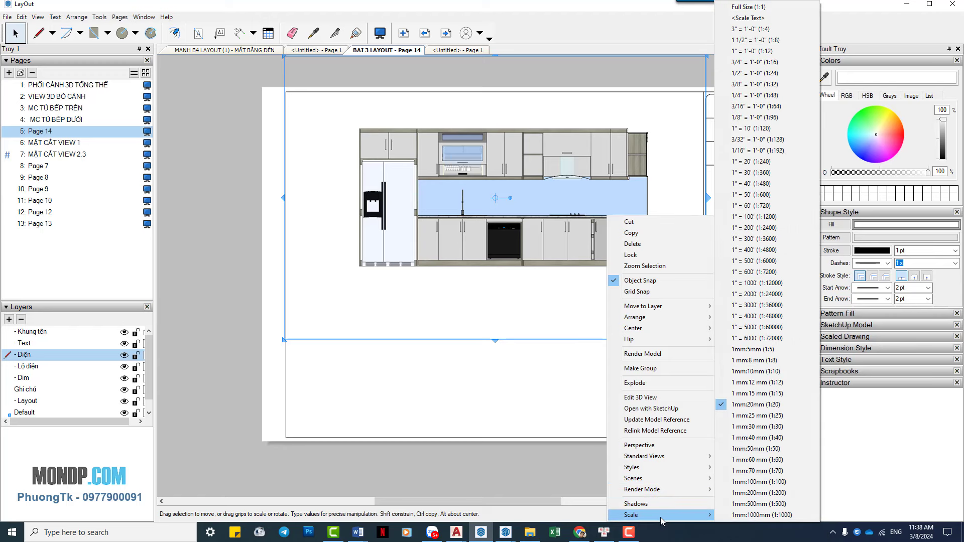
mouse_move(659, 515)
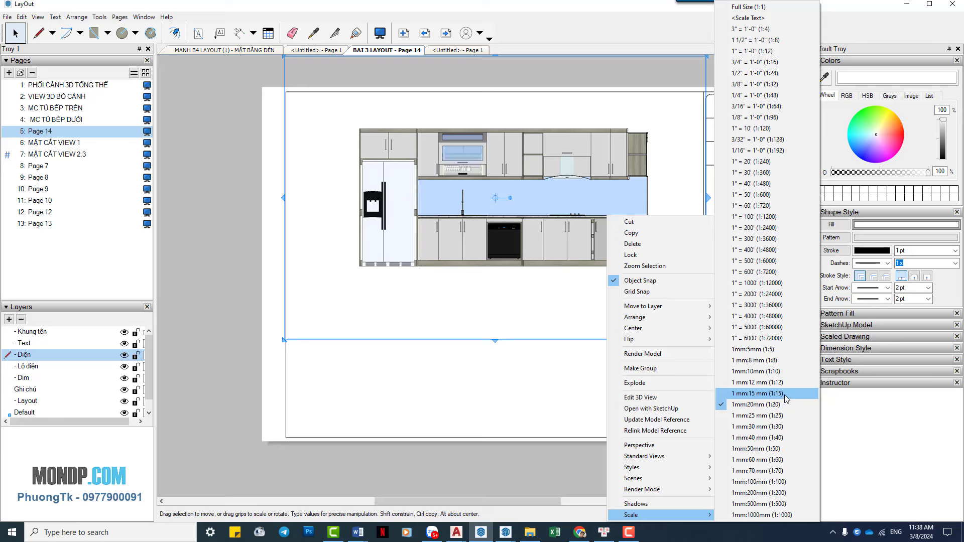
left_click(784, 395)
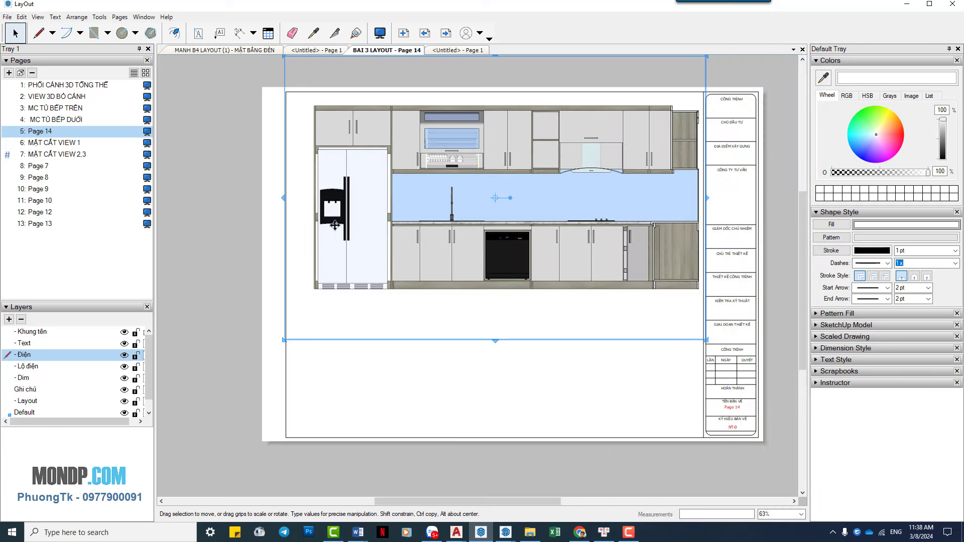
Crop the elevation viewport's left, top and bottom edges close to the fridge, cabinets and plinth.
left_click_drag(282, 196, 300, 197)
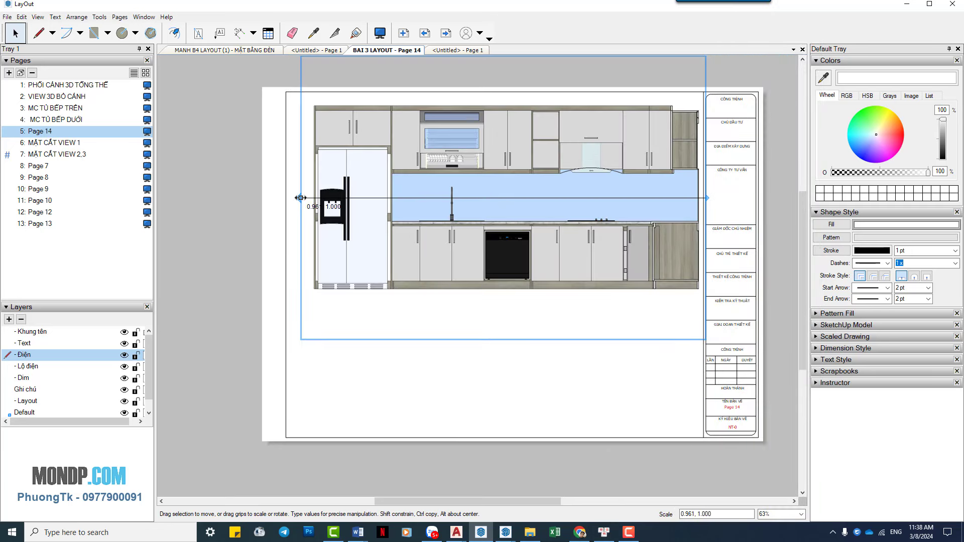
middle_click_drag(587, 182, 579, 250)
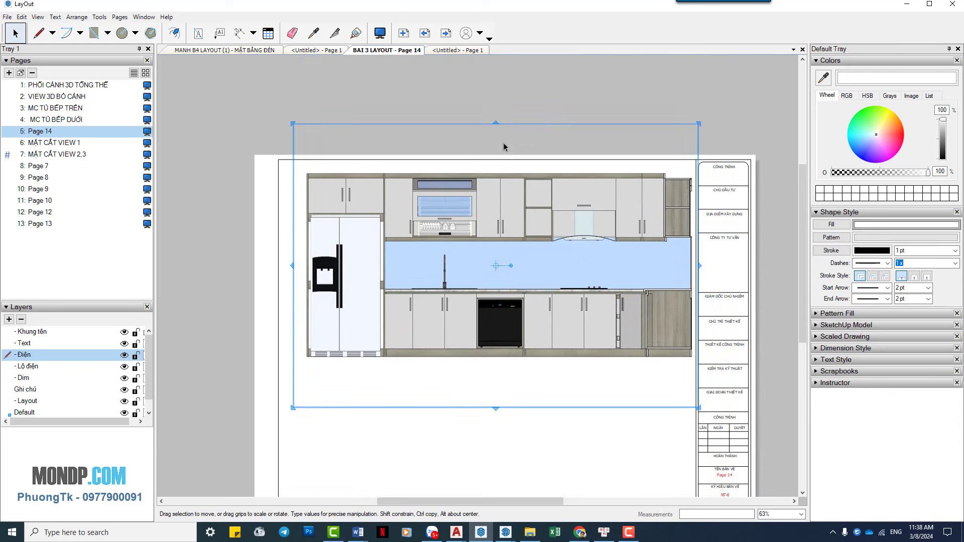
left_click_drag(494, 121, 495, 159)
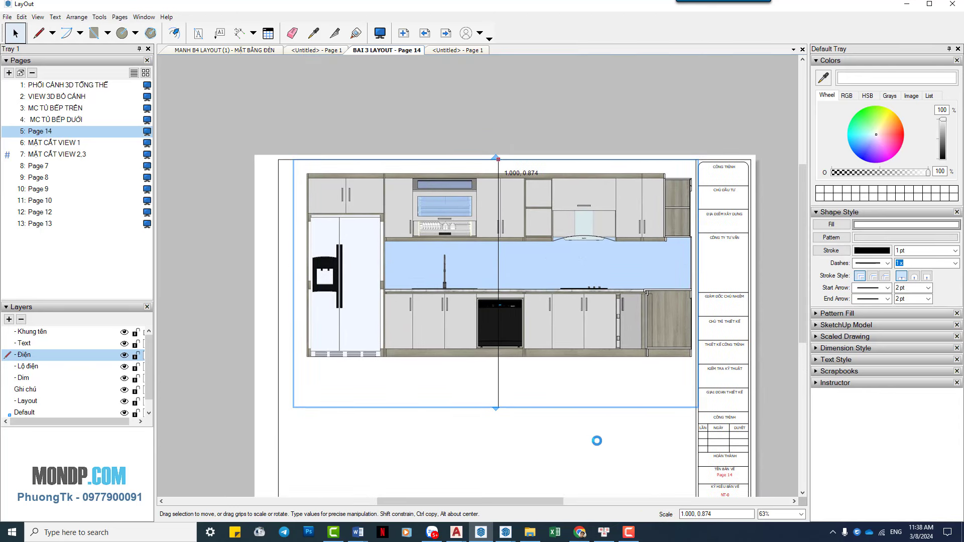
left_click_drag(497, 411, 501, 369)
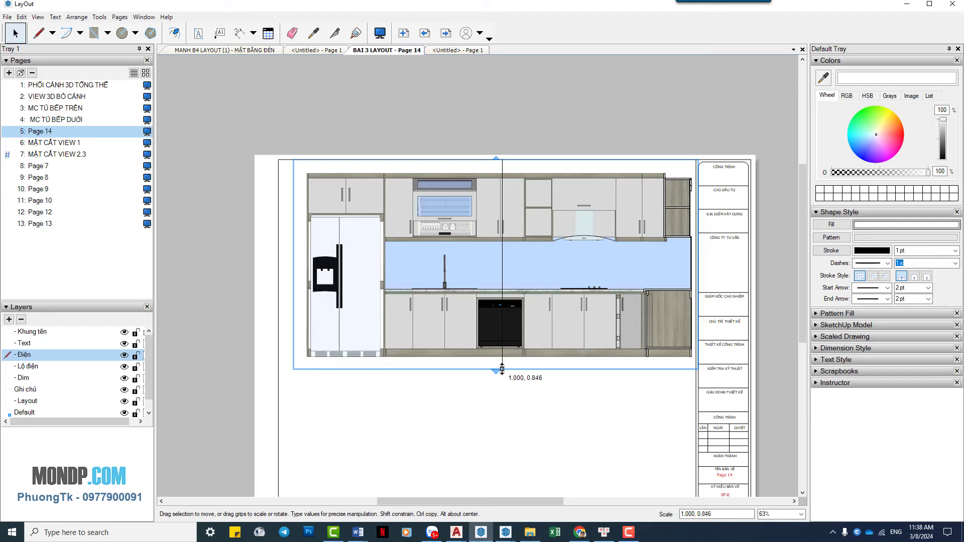
Nudge the cropped elevation left and settle it about 32 mm lower near the top of the sheet.
key("Left")
key("Left")
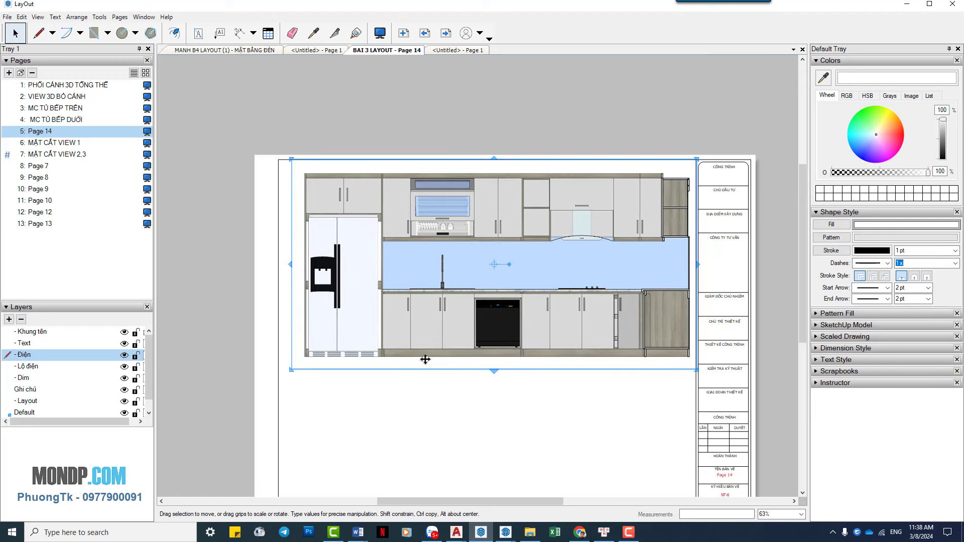
key("Left")
key("Left")
key("Left")
key("Left")
key("Left")
key("Left")
key("Left")
key("Left")
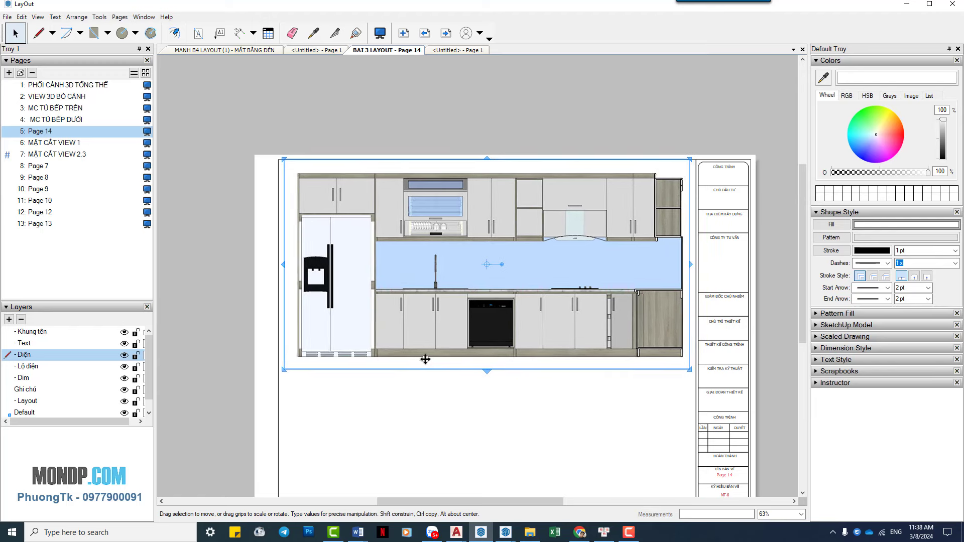
key("Left")
key("Left")
key("Left")
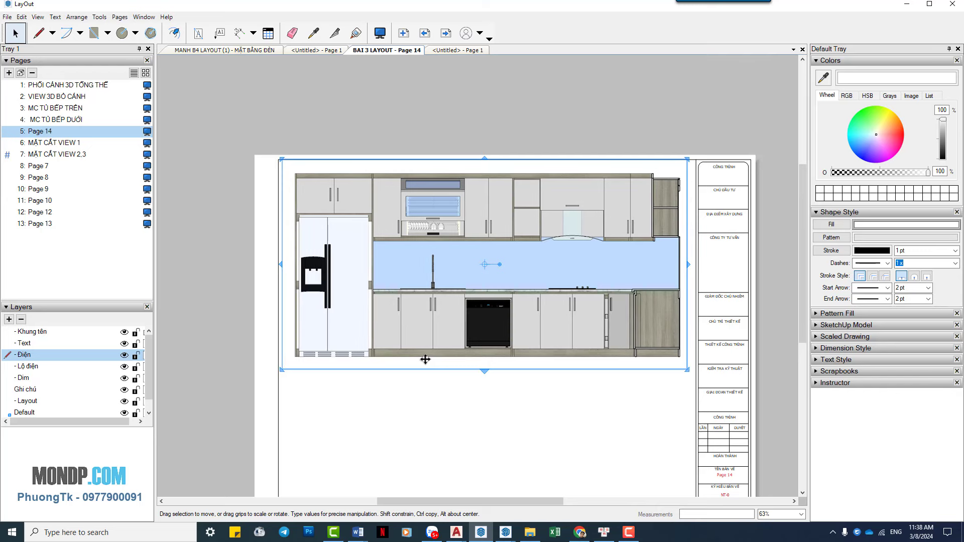
left_click_drag(534, 341, 537, 386)
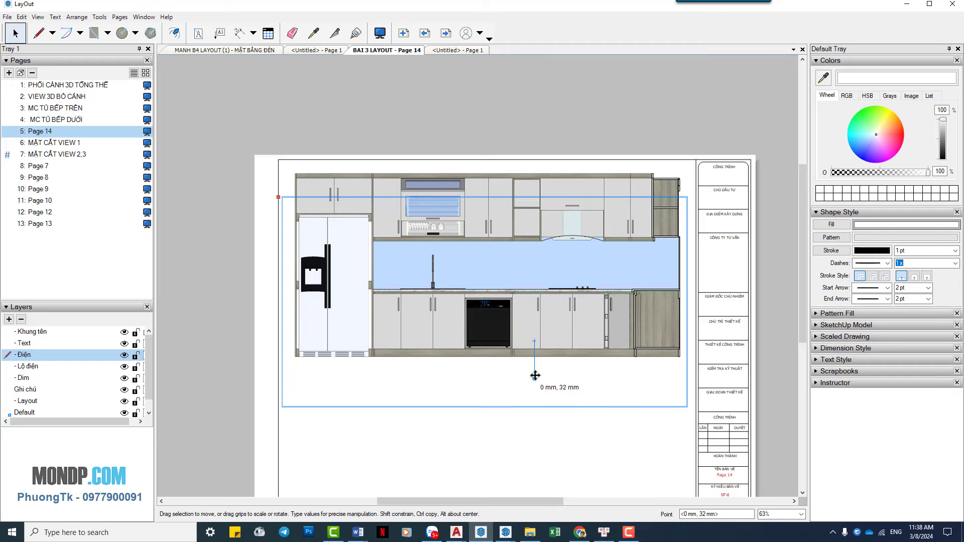
left_click_drag(537, 386, 535, 370)
left_click(599, 128)
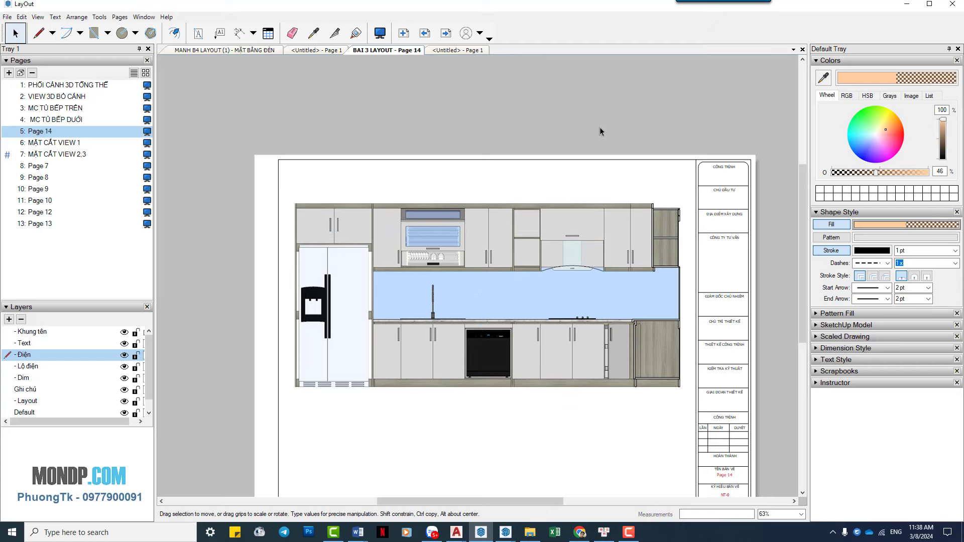
scroll(599, 127, "down", 2)
scroll(570, 284, "up", 1)
left_click(527, 286)
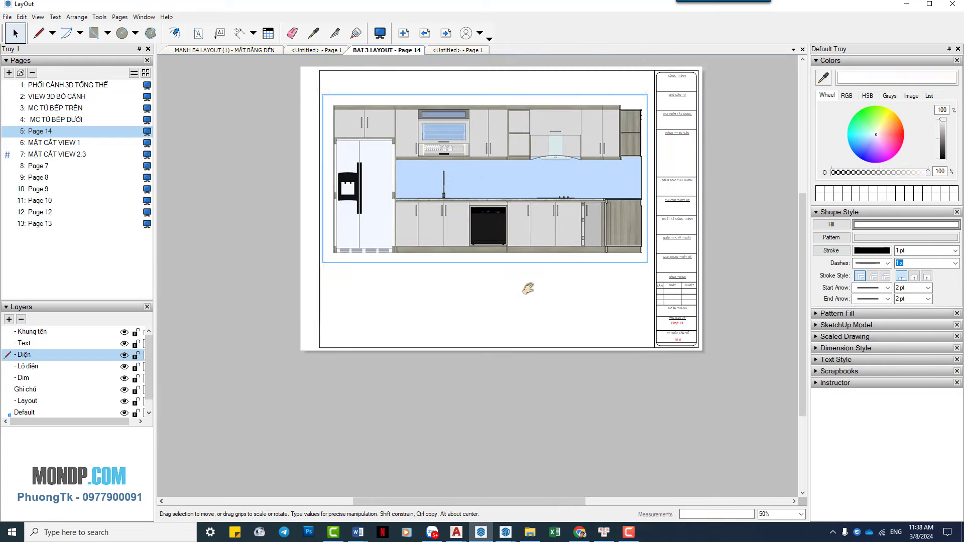
left_click(723, 279)
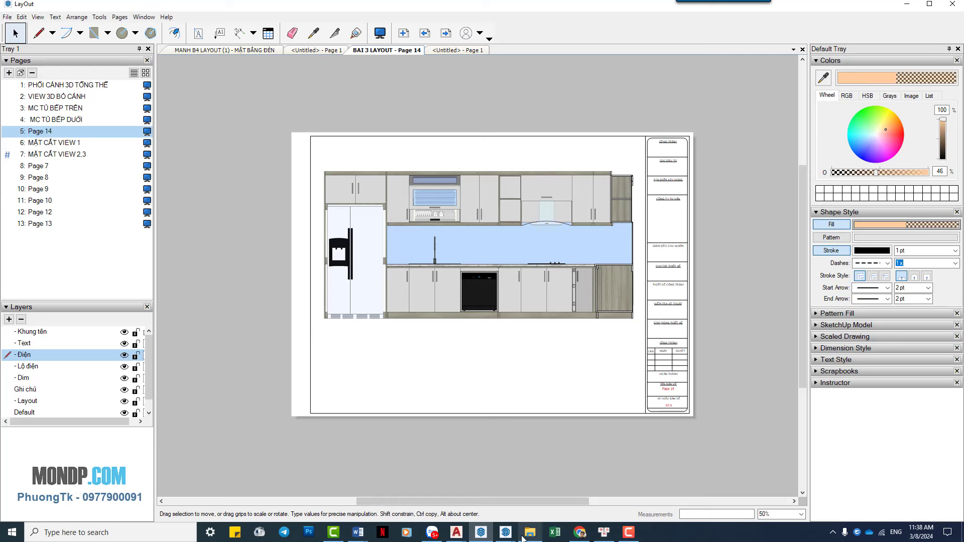
Set the kitchen model to a parallel-projection Top view and save it as Scene 6.
mouse_move(504, 532)
left_click(567, 496)
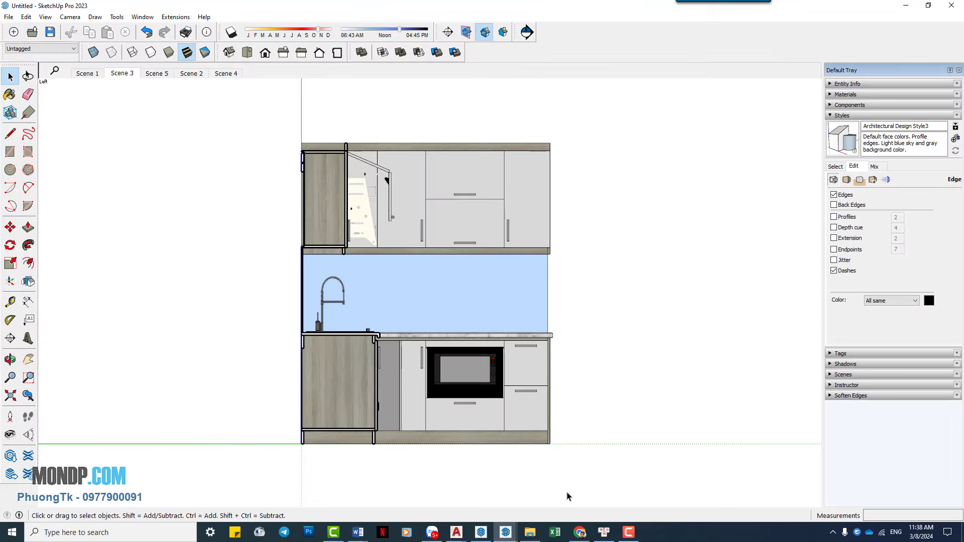
left_click(153, 75)
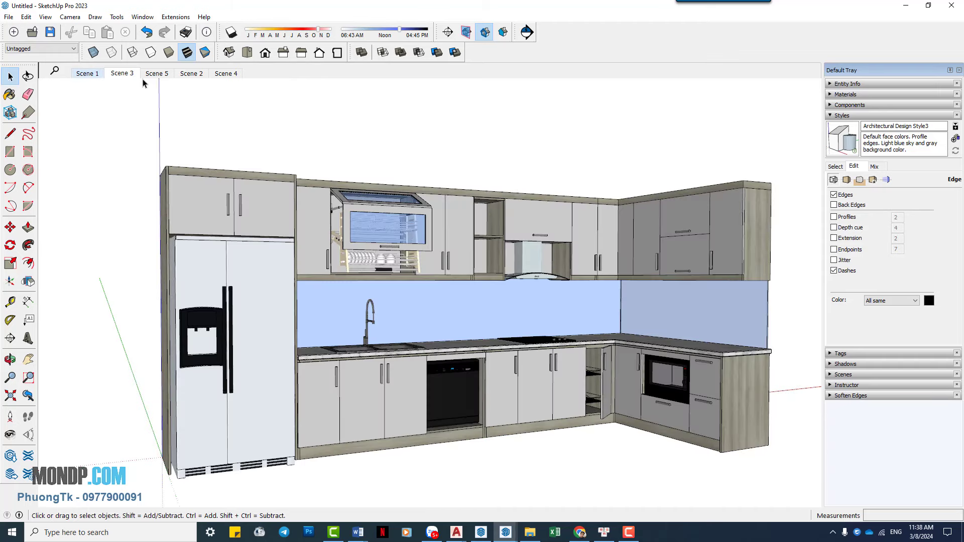
left_click(87, 74)
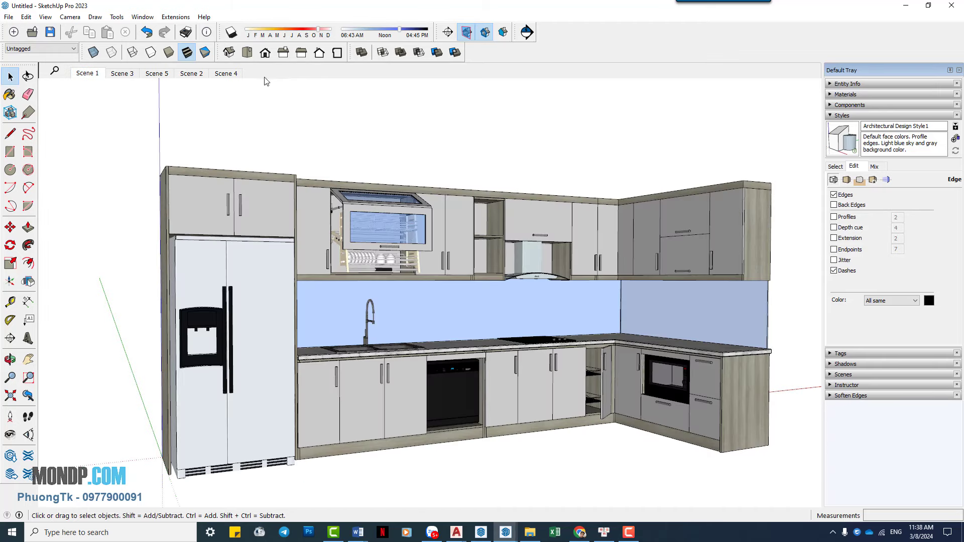
left_click(243, 56)
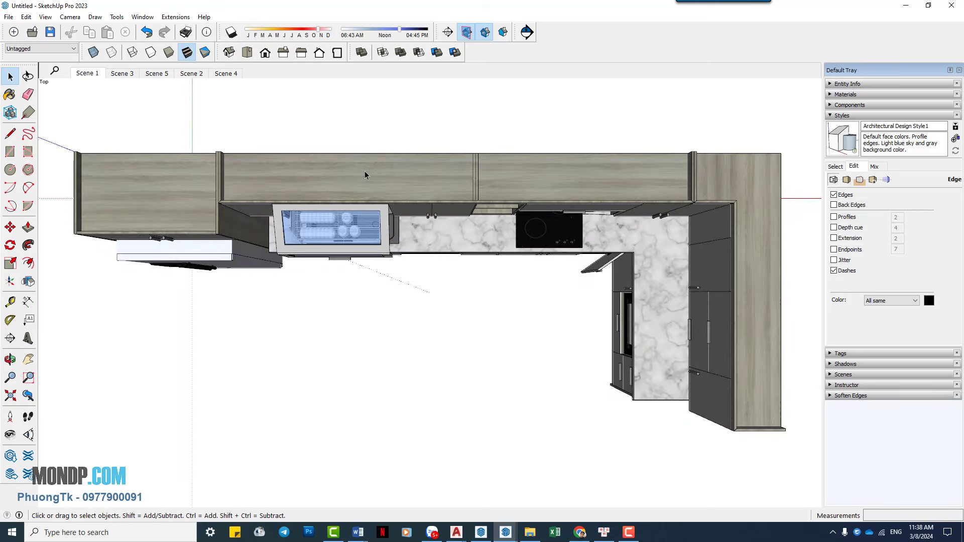
key("alt")
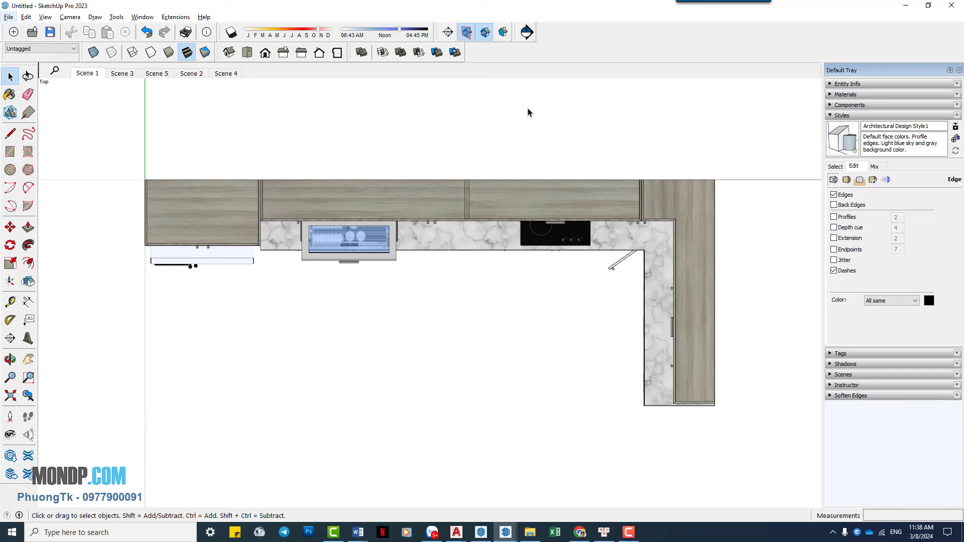
key("v")
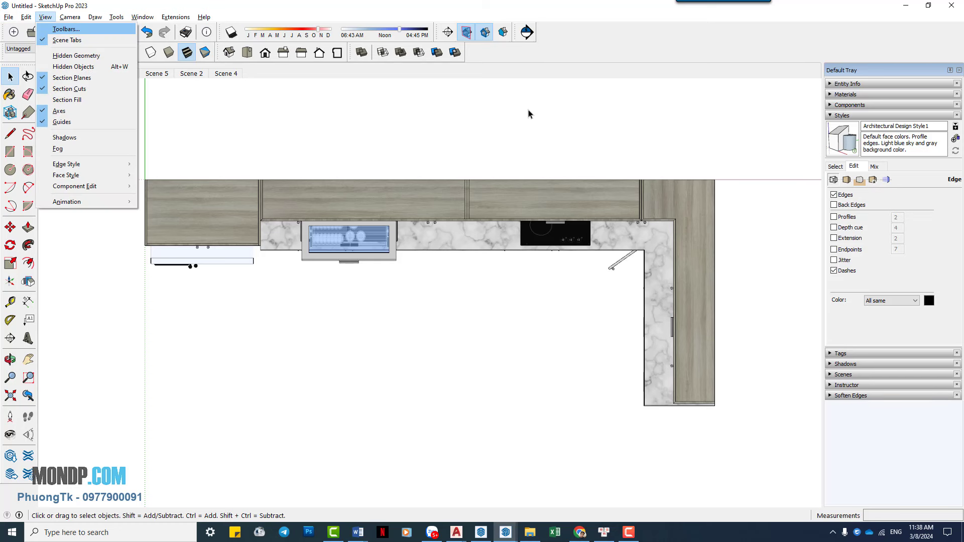
key("Escape")
key("Escape")
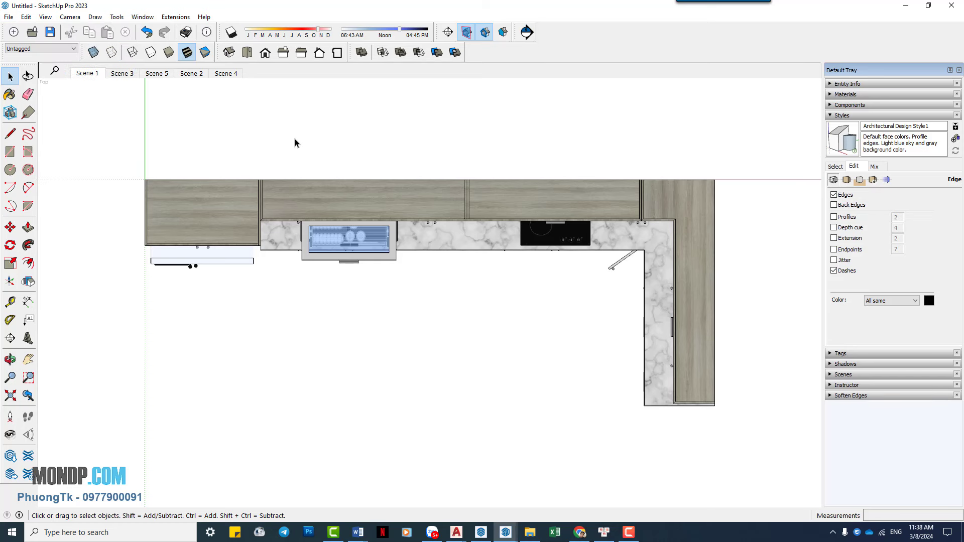
key("Return")
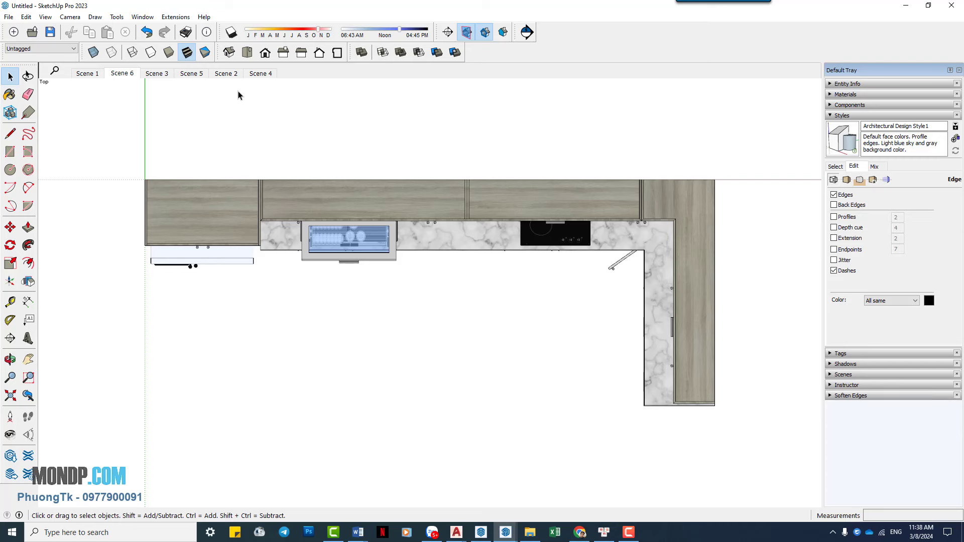
Add an unaligned section plane across the kitchen for Scene 6 using the section-cut plugin.
left_click(524, 37)
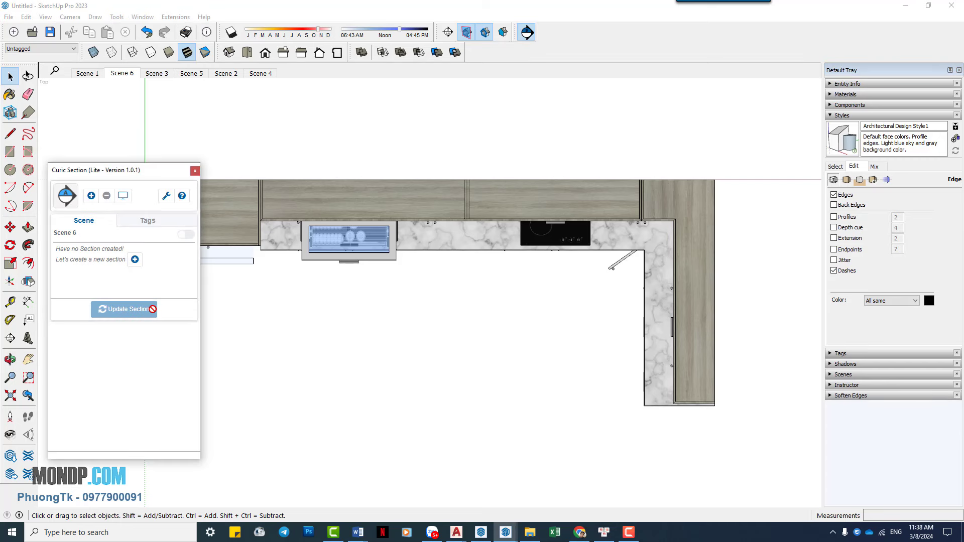
left_click(134, 260)
left_click(465, 242)
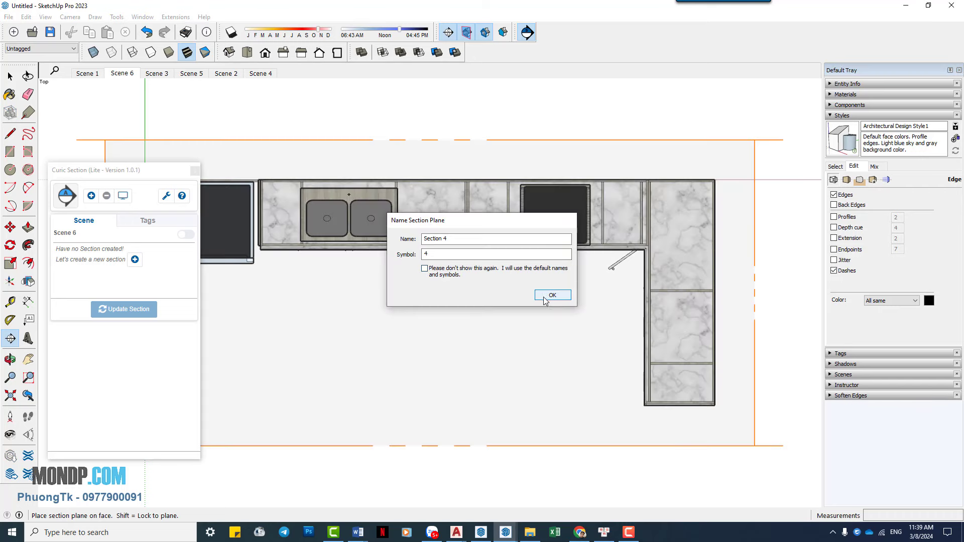
left_click(550, 296)
left_click(506, 275)
left_click(487, 294)
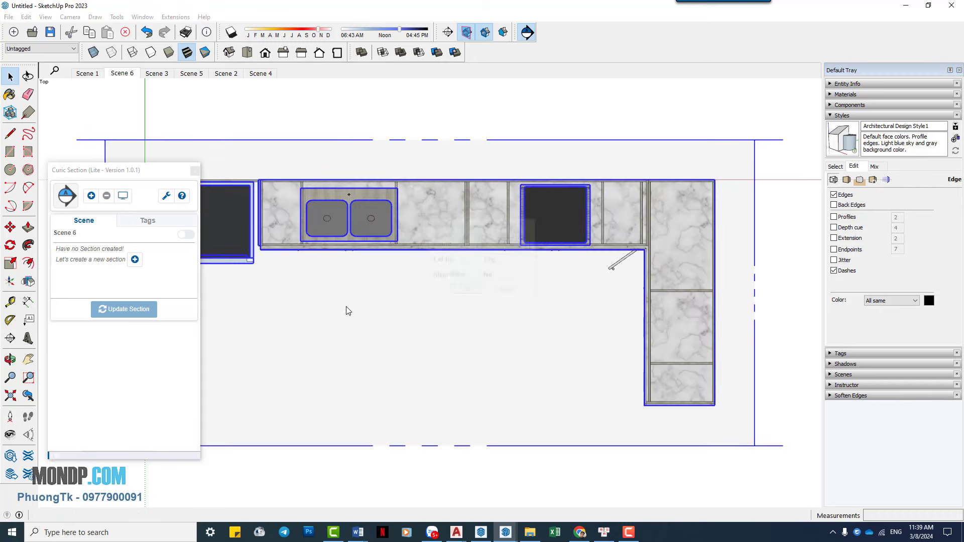
left_click(195, 171)
Select everything and lower the section plane by 392 mm.
mouse_move(484, 360)
middle_mouse_down()
mouse_move(582, 226)
mouse_move(735, 228)
mouse_move(748, 157)
mouse_move(740, 147)
middle_mouse_up()
key("ctrl+a")
key("m")
left_click(739, 147)
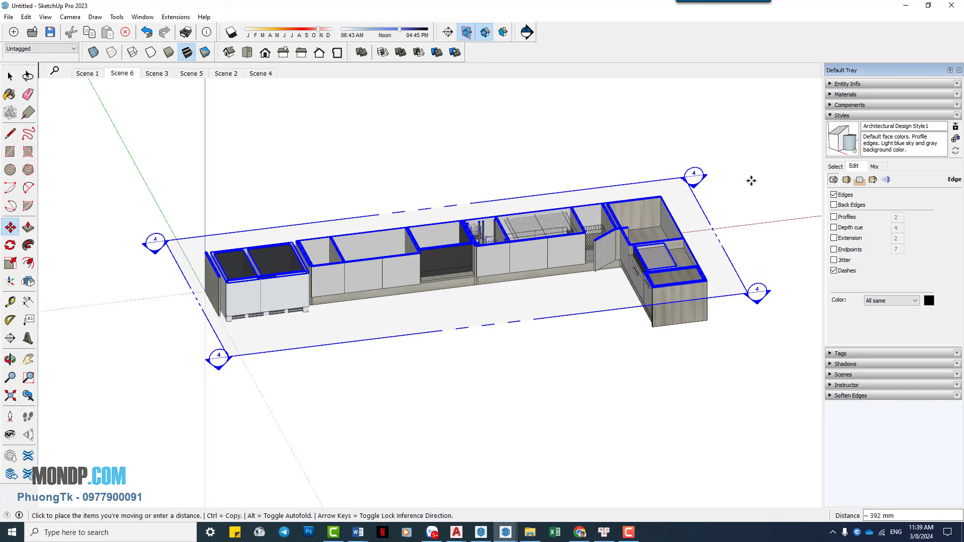
left_click(751, 181)
Shift the section cut about 22 mm further and switch to Scene 6's top view.
scroll(681, 241, "up", 2)
scroll(670, 263, "up", 2)
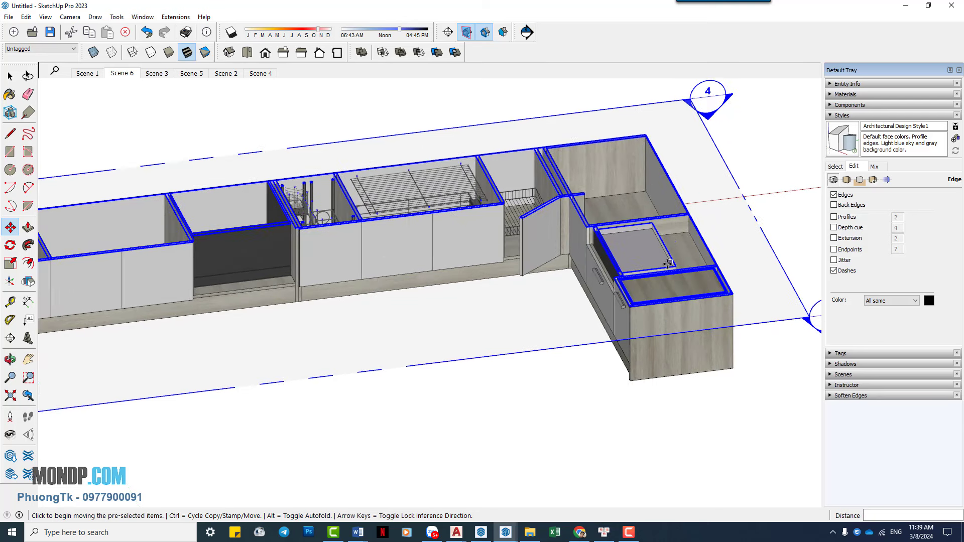
left_click(724, 157)
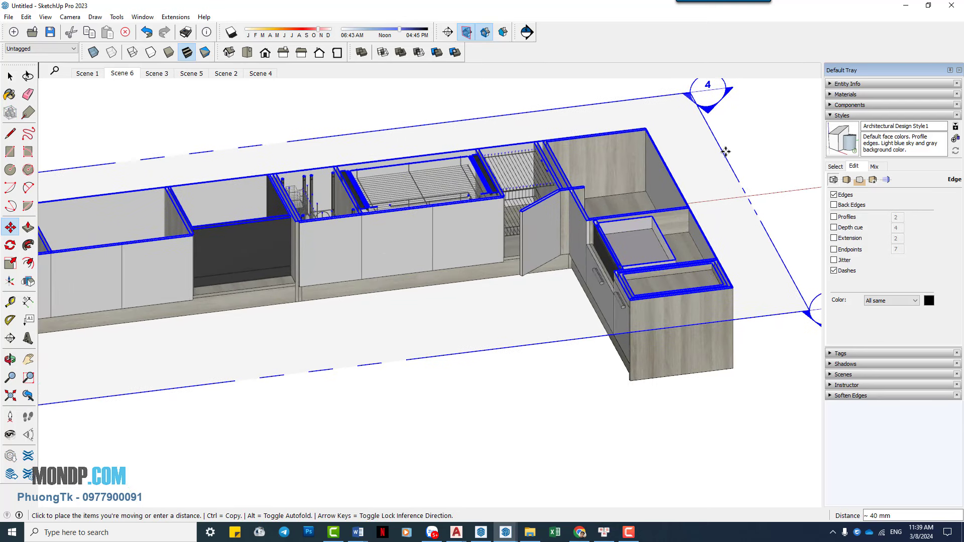
left_click(725, 155)
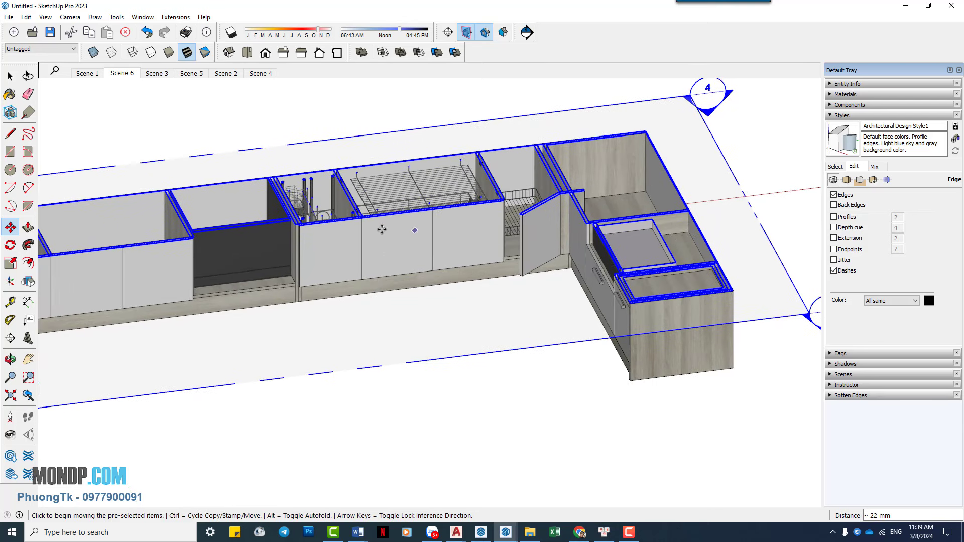
key("space")
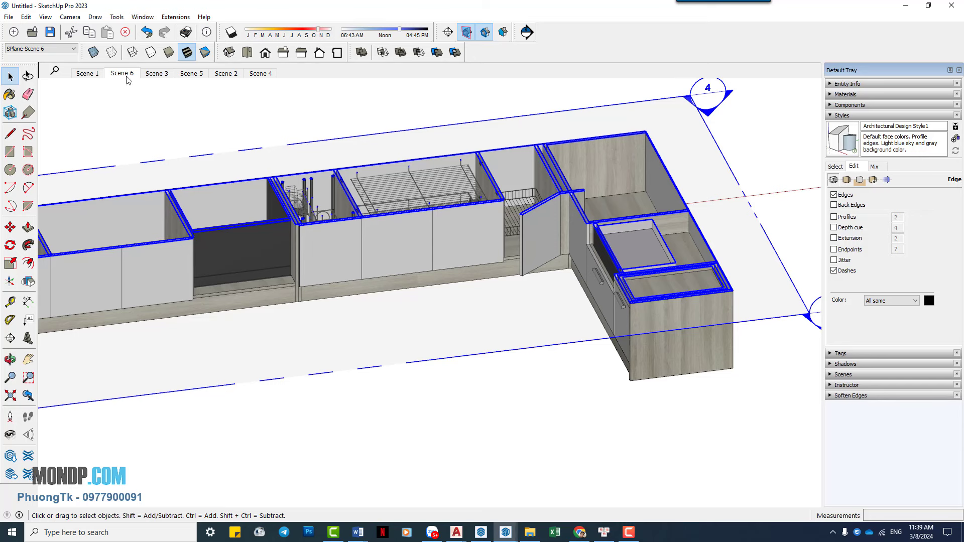
left_click(127, 78)
Hide the section planes and hide the dark fridge at the left end of the plan.
left_click(466, 32)
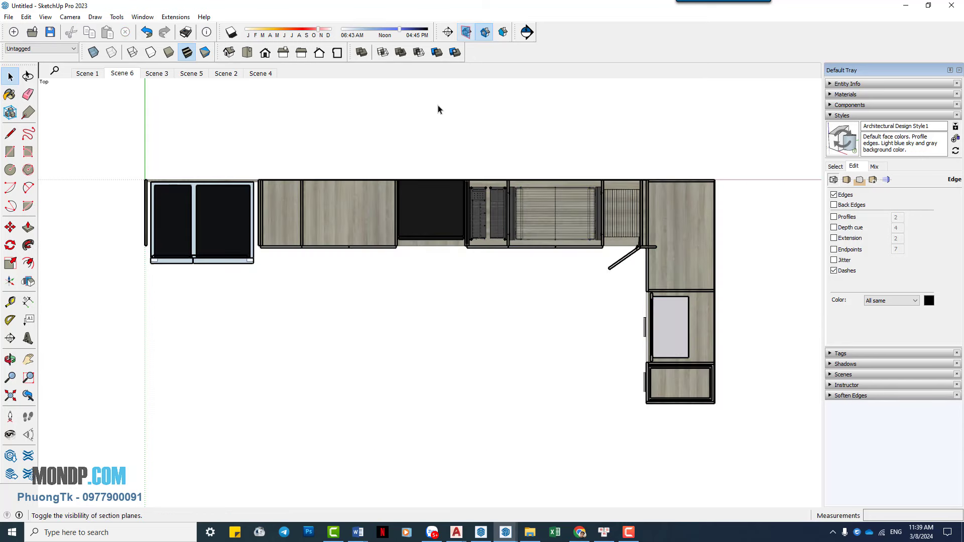
left_click(526, 32)
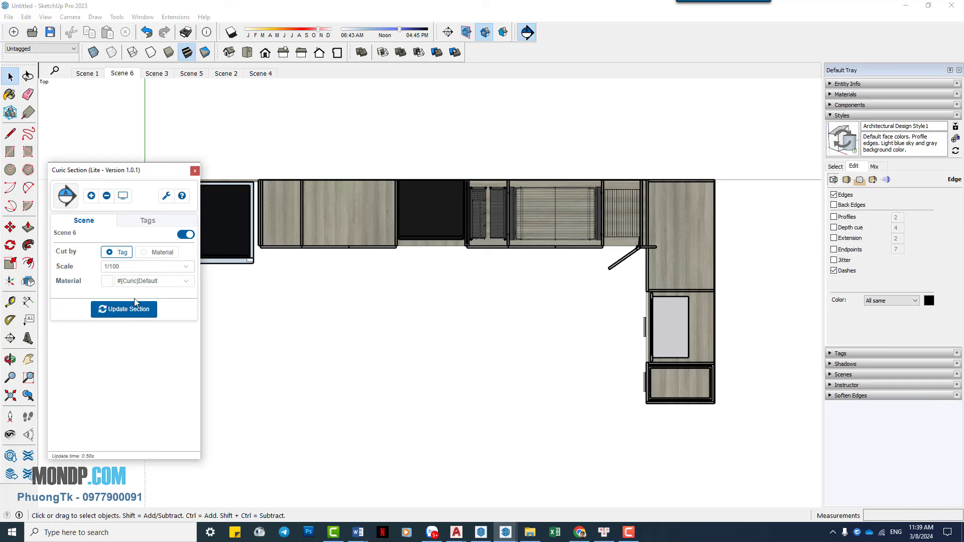
left_click(195, 171)
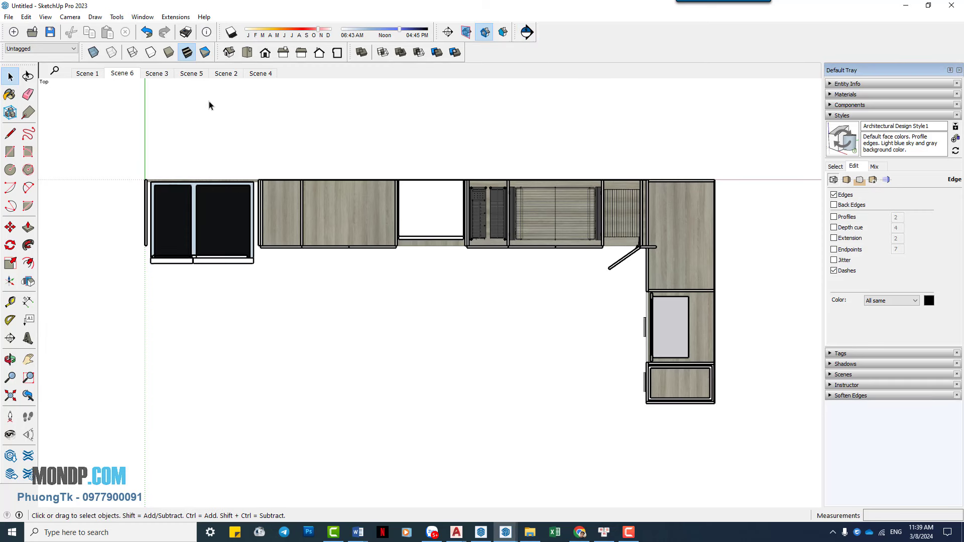
left_click(219, 244)
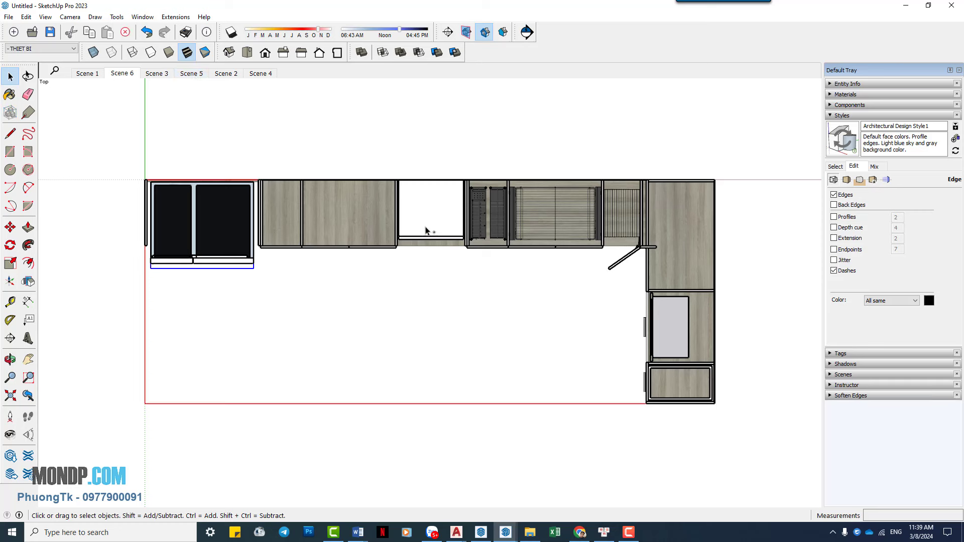
right_click(222, 228)
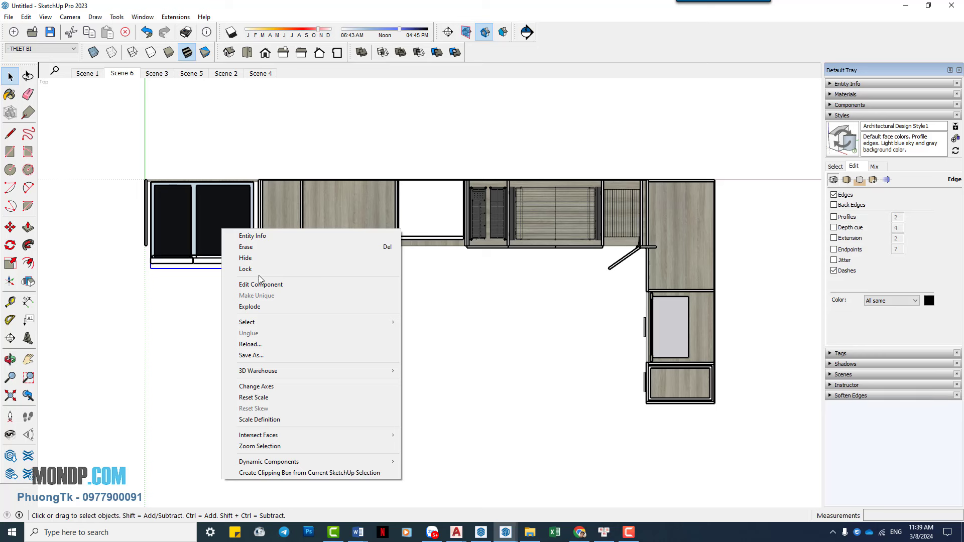
left_click(255, 262)
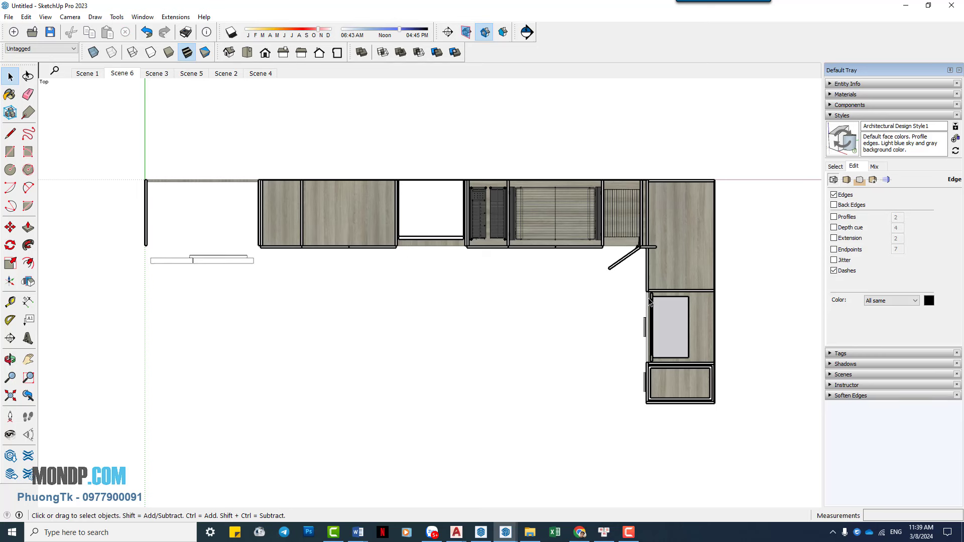
Update Scene 6 with the current view and save the model.
left_click(670, 331)
right_click(125, 80)
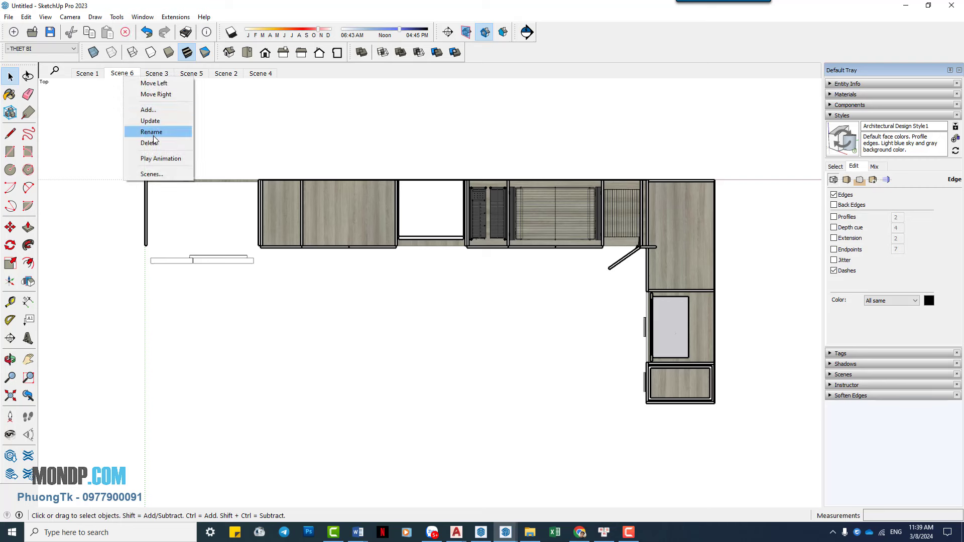
left_click(150, 121)
left_click(507, 306)
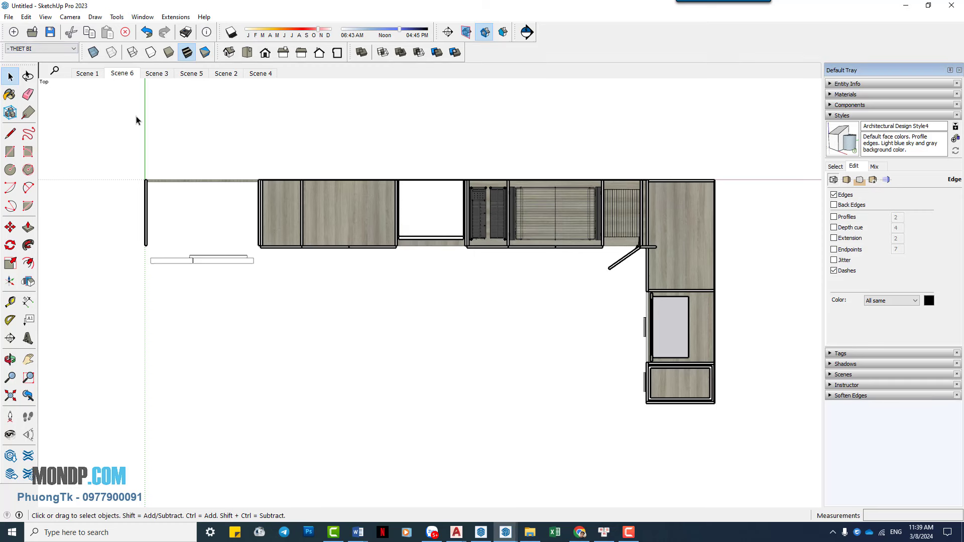
left_click(50, 33)
Regenerate Scene 6's section, save again, and bring the BAI 3 model forward.
left_click(526, 32)
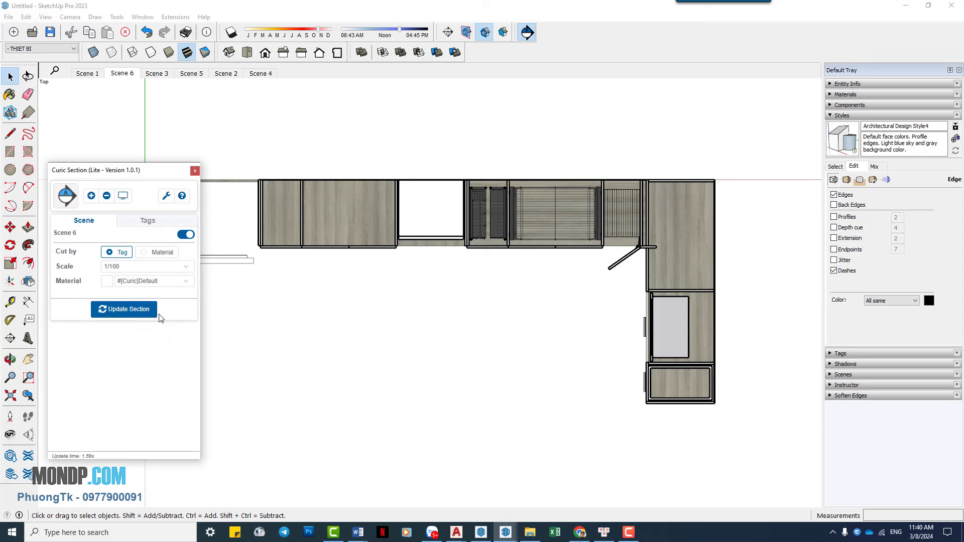
left_click(195, 172)
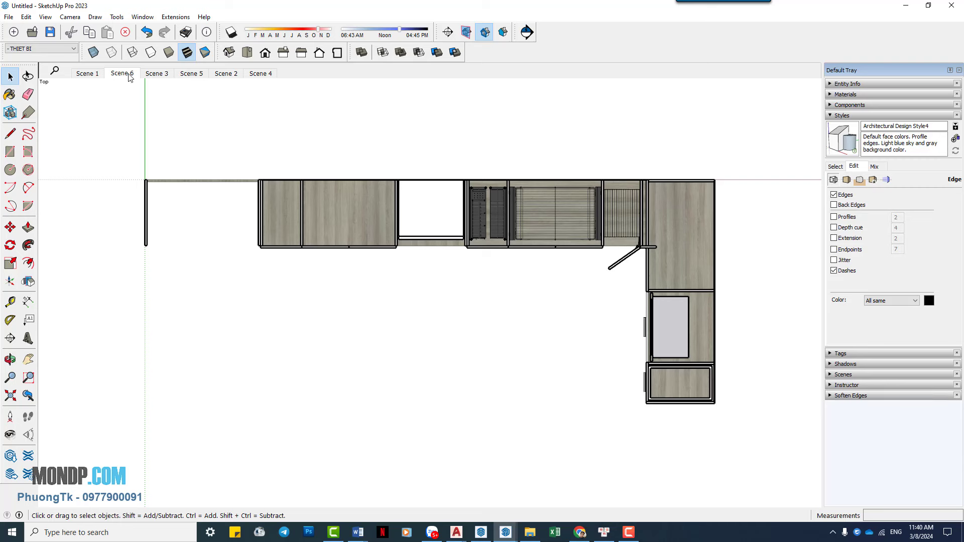
left_click(51, 32)
mouse_move(480, 532)
left_click(477, 496)
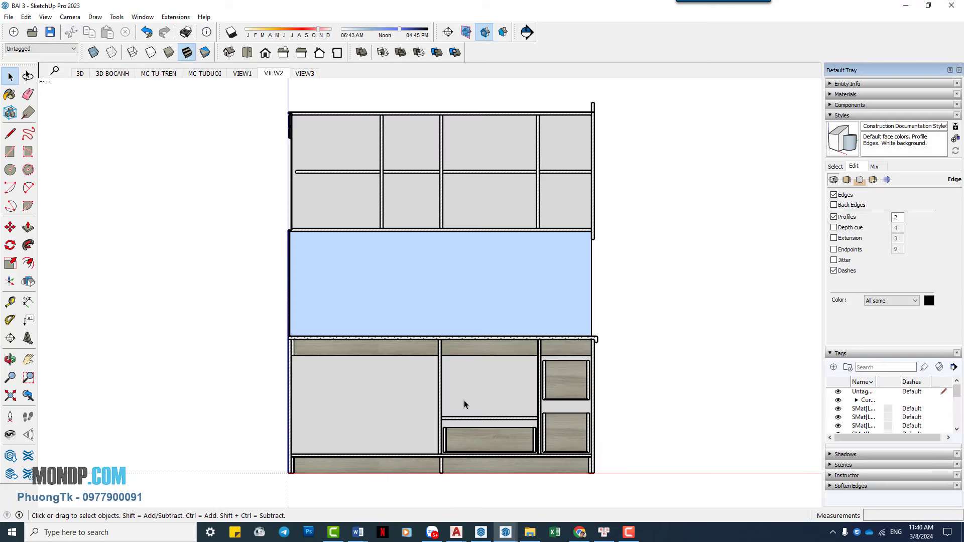
Update the Page 14 elevation viewport's model reference to show the range hood and dishwasher.
left_click(482, 533)
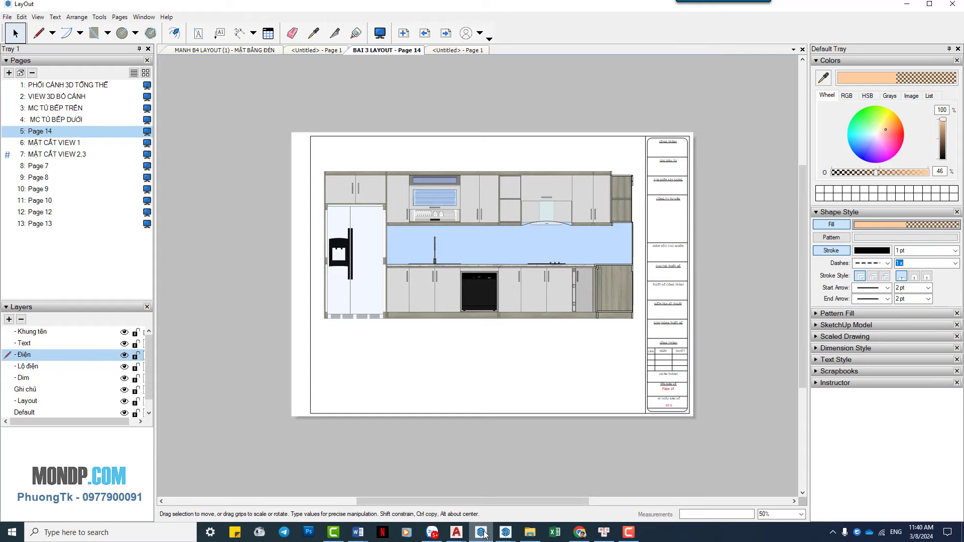
right_click(466, 279)
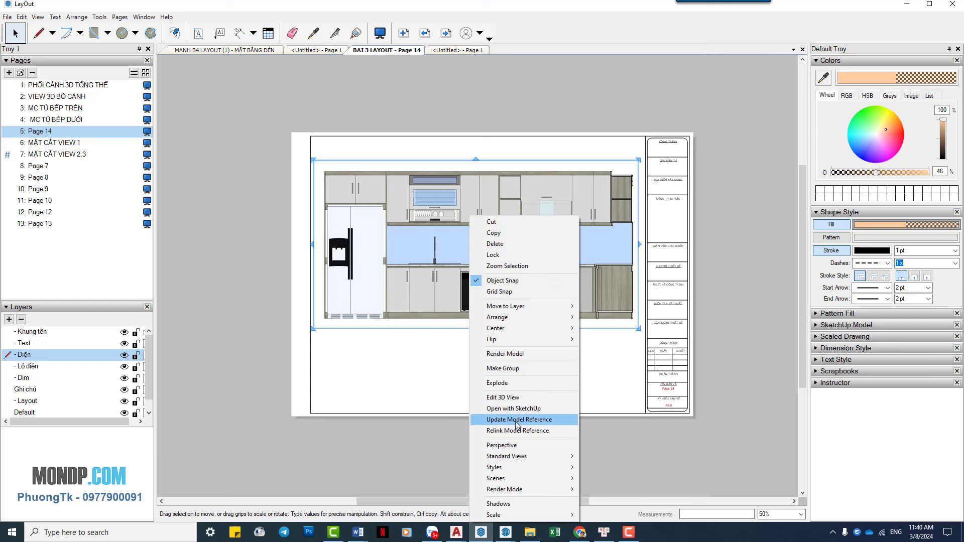
left_click(517, 420)
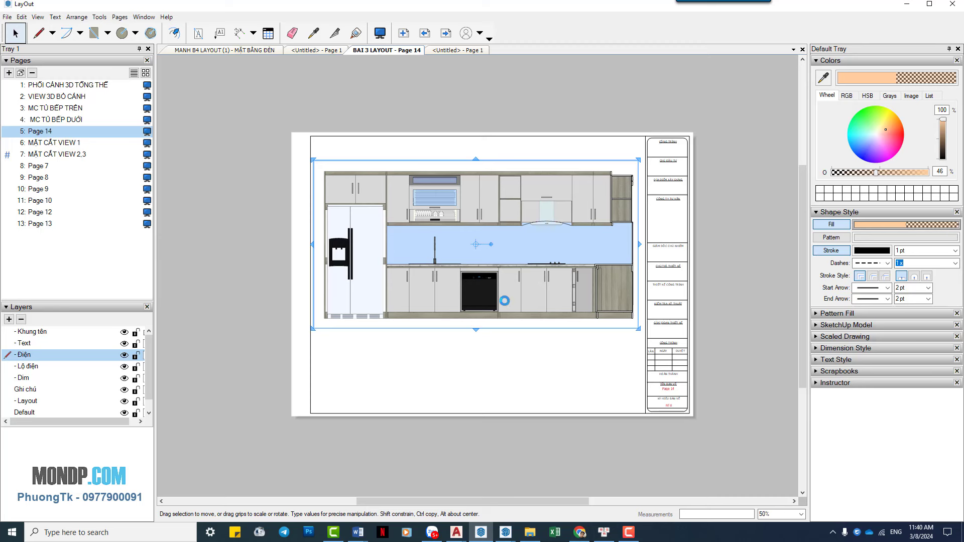
scroll(510, 306, "down", 2)
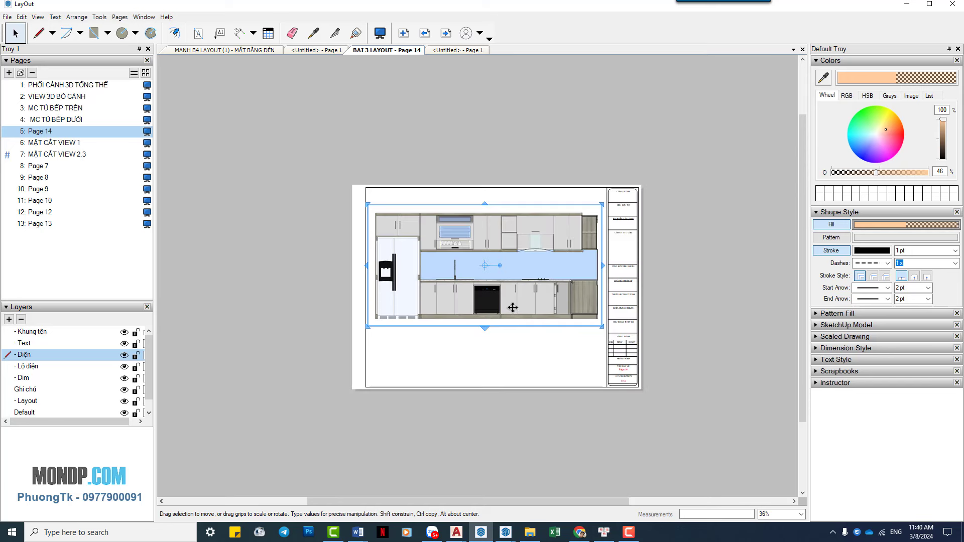
Copy the elevation viewport below itself and switch the copy to the top-view plan scene.
left_click_drag(515, 297, 517, 332)
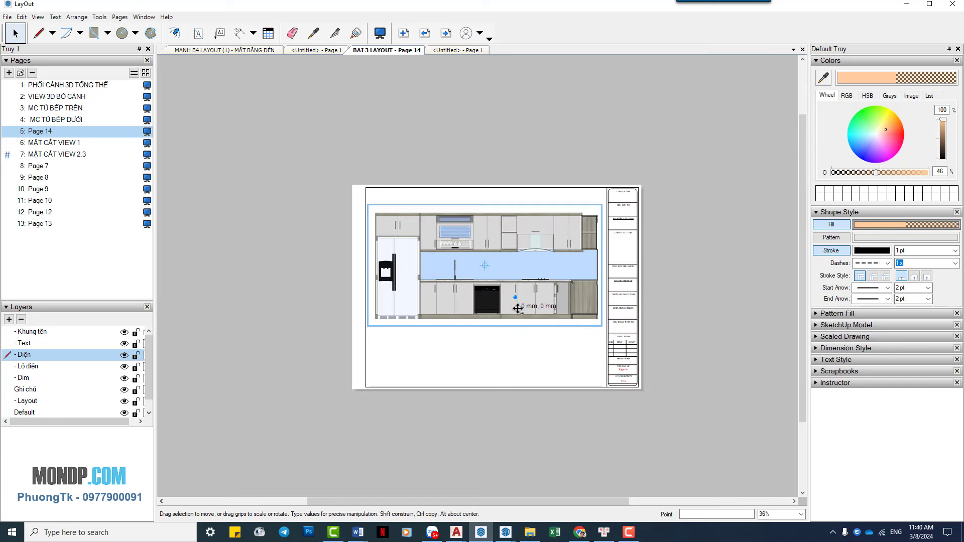
left_click_drag(522, 309, 516, 355)
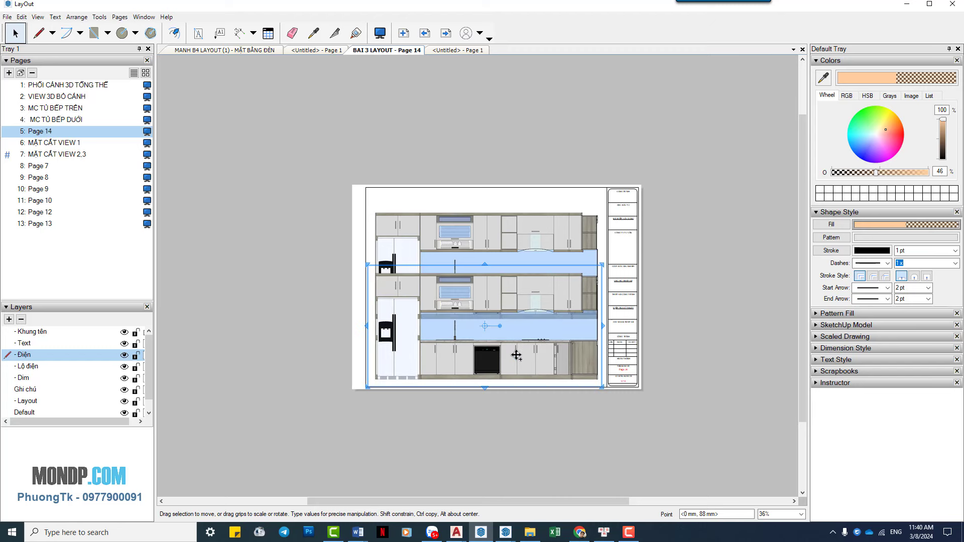
scroll(487, 295, "up", 1)
right_click(487, 295)
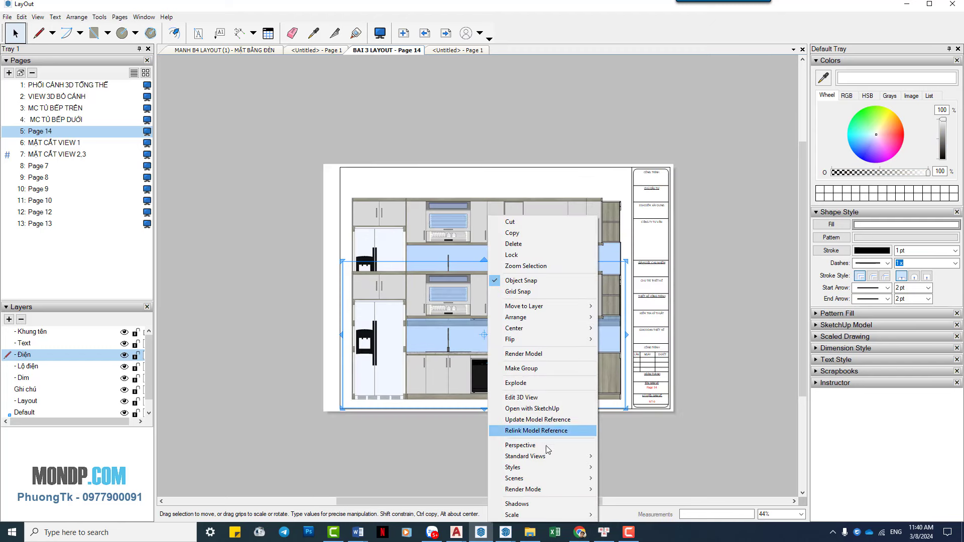
mouse_move(513, 478)
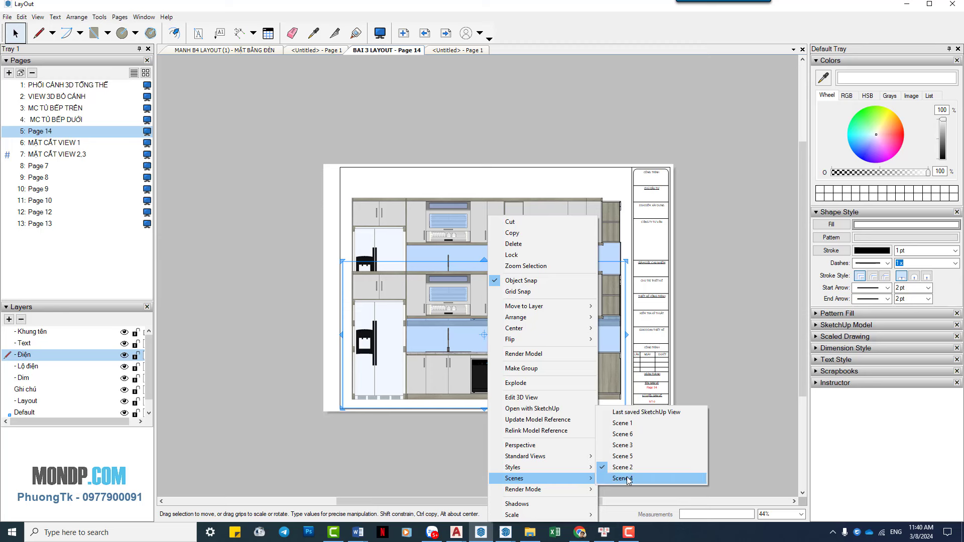
left_click(622, 433)
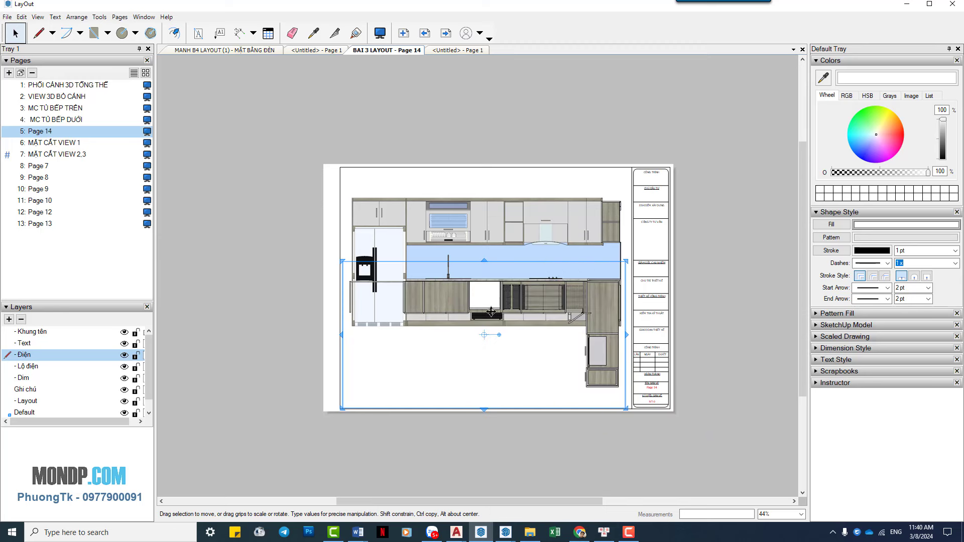
Crop the plan copy to a narrow strip under the elevation and raise the elevation 12 mm.
left_click_drag(484, 260, 483, 271)
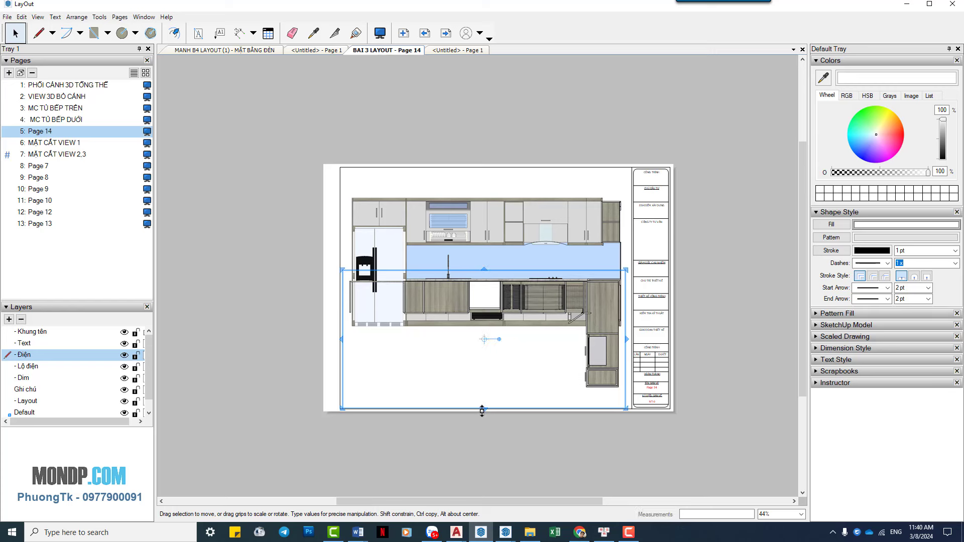
left_click_drag(482, 410, 499, 334)
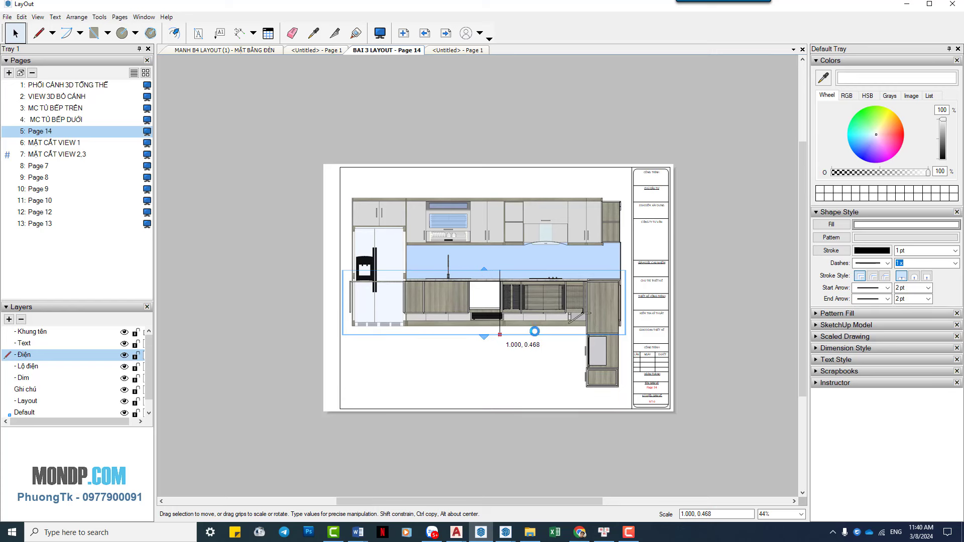
left_click_drag(530, 301, 530, 363)
scroll(531, 364, "up", 1)
scroll(527, 365, "up", 1)
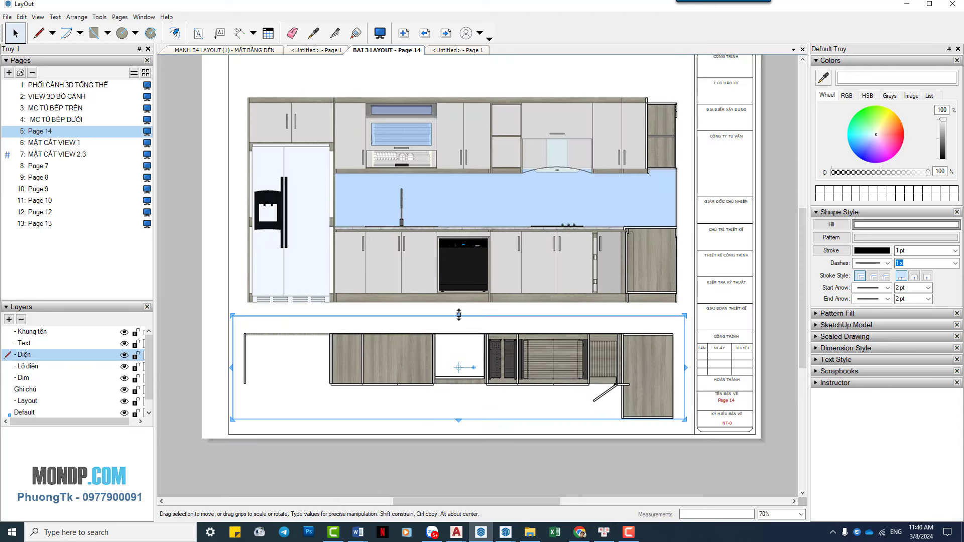
left_click_drag(458, 315, 460, 324)
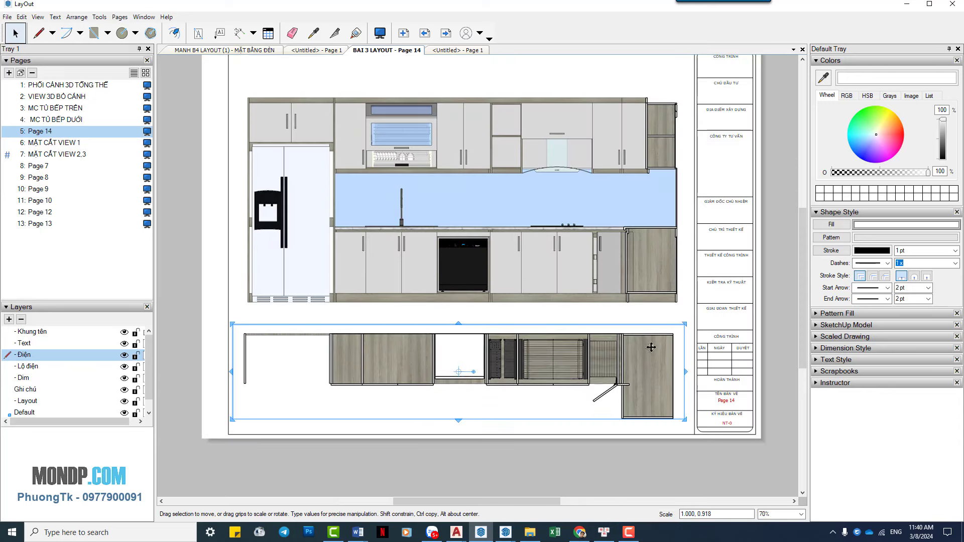
scroll(608, 370, "up", 2)
scroll(622, 434, "up", 1)
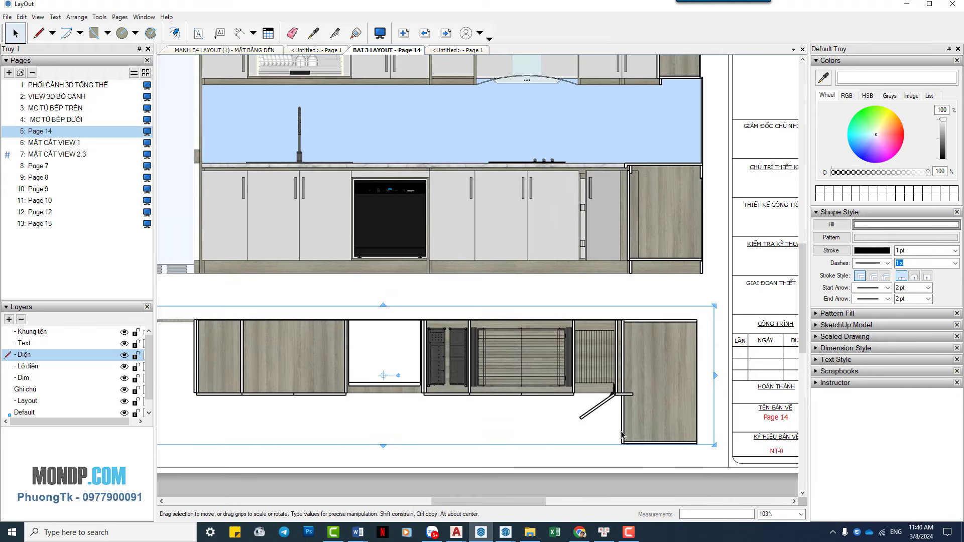
left_click_drag(385, 444, 390, 427)
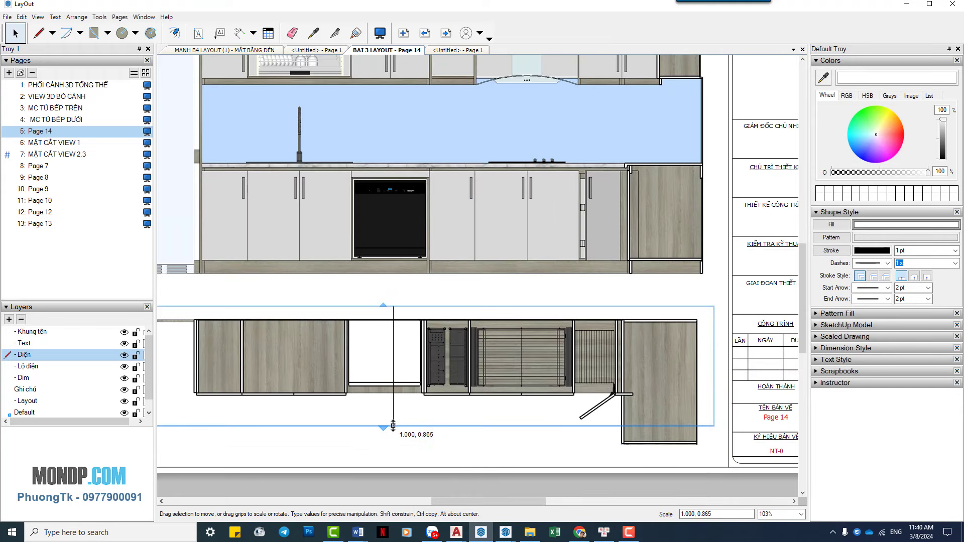
scroll(591, 374, "down", 3)
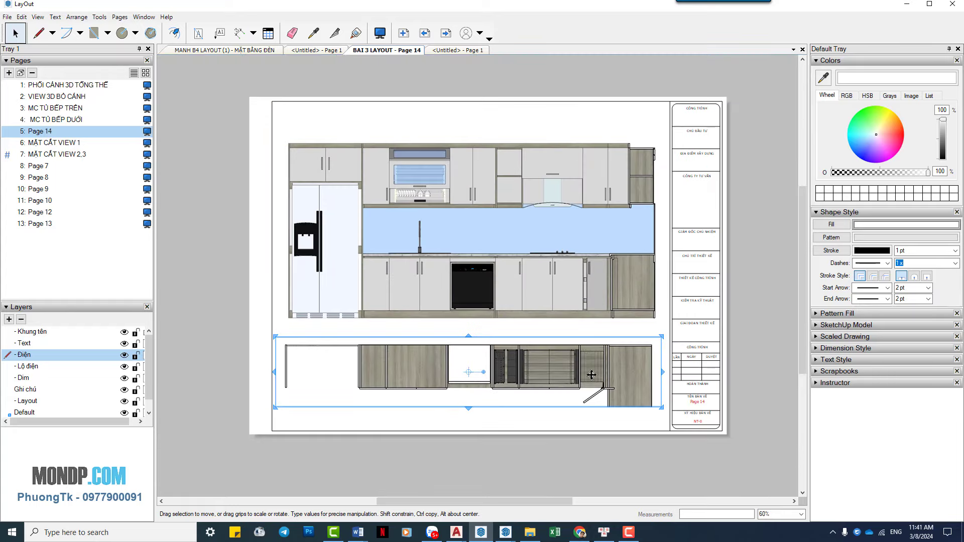
left_click(522, 193)
left_click_drag(525, 171, 526, 156)
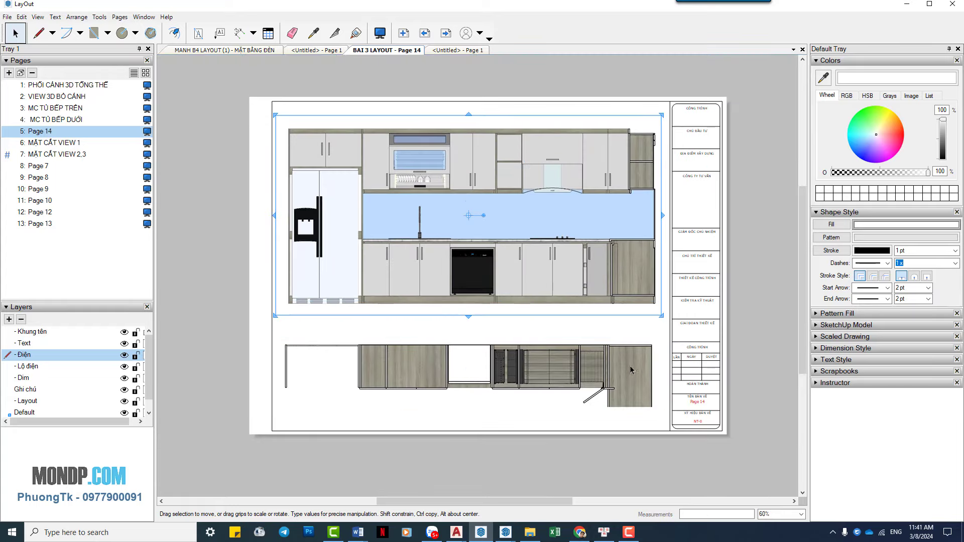
Give the lower plan viewport a dashed stroke outline with 0.10 pt weight.
left_click(643, 366)
left_click(700, 367)
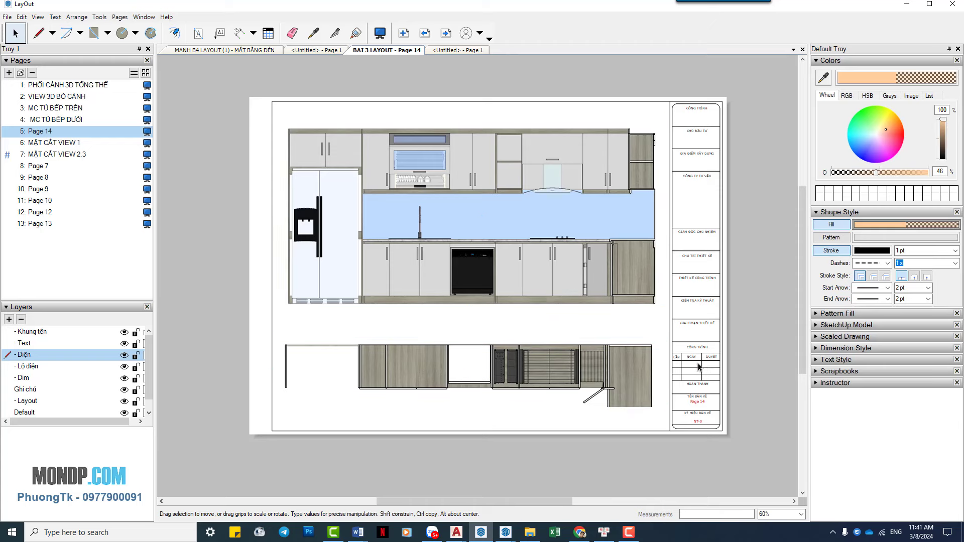
left_click(602, 372)
scroll(309, 381, "up", 1)
scroll(309, 381, "up", 1)
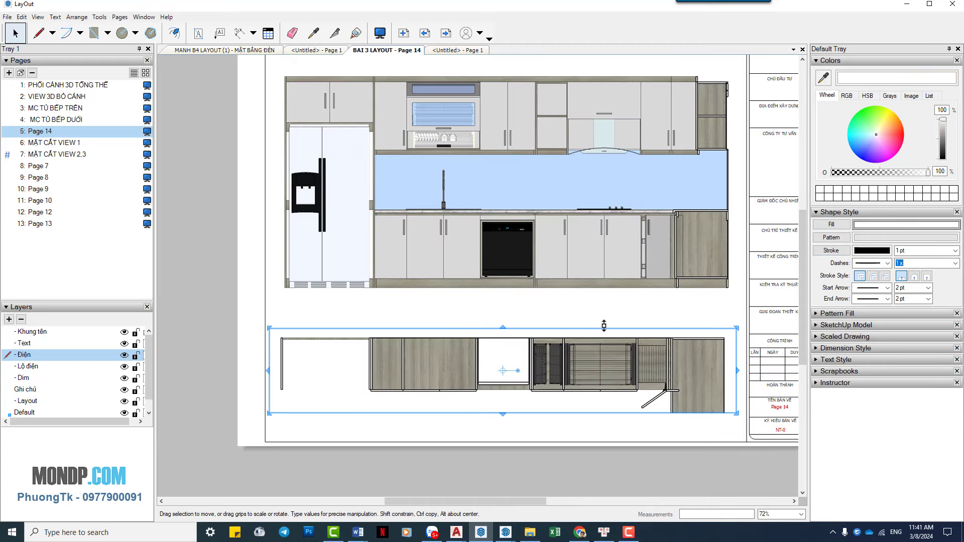
left_click(830, 251)
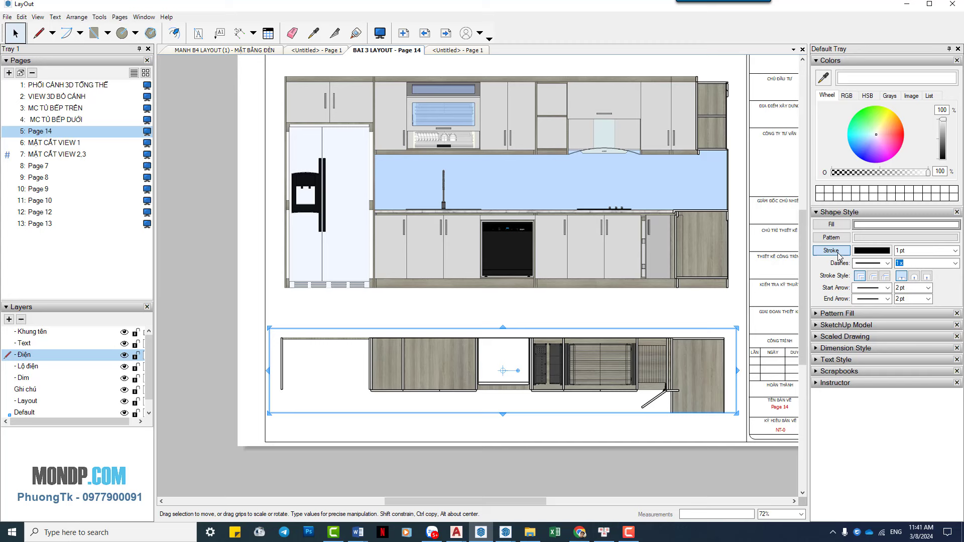
left_click(886, 263)
left_click(873, 287)
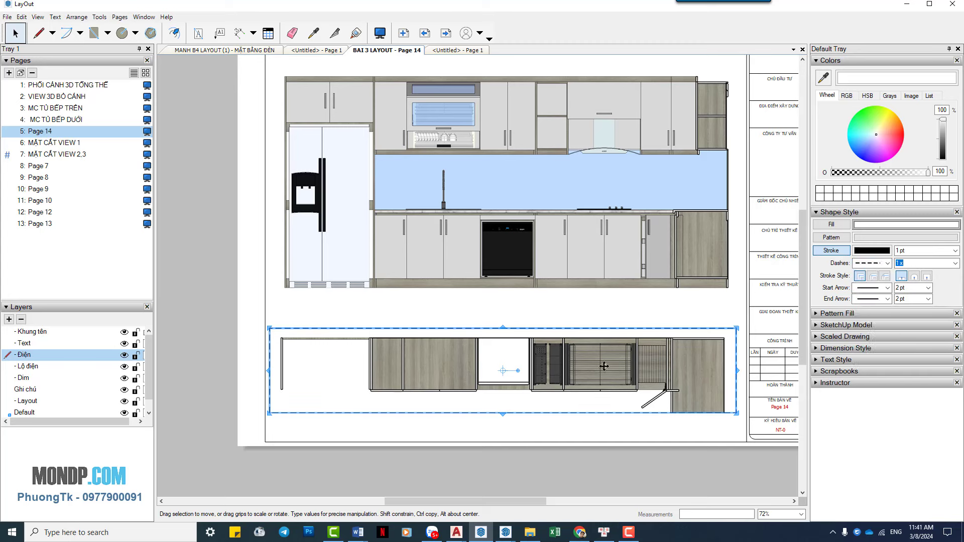
left_click(955, 251)
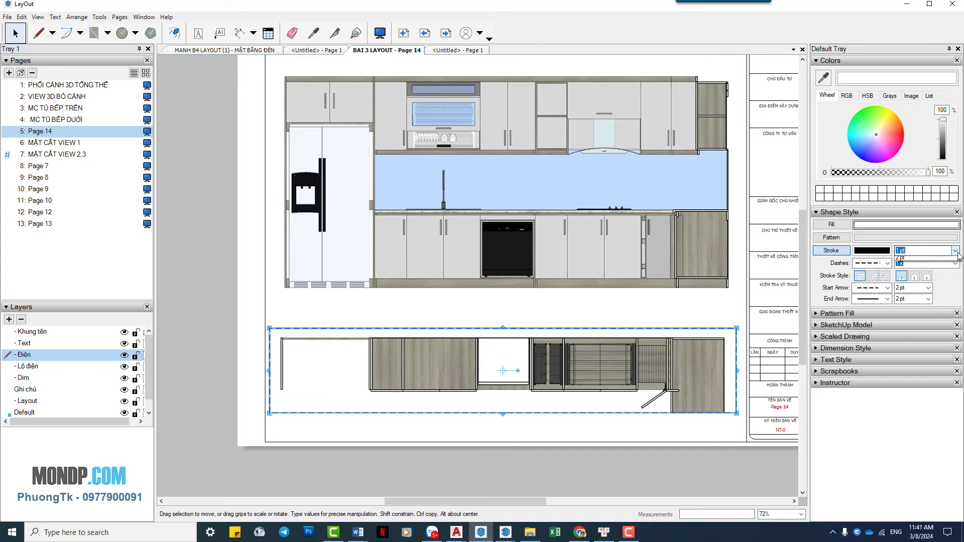
left_click(914, 261)
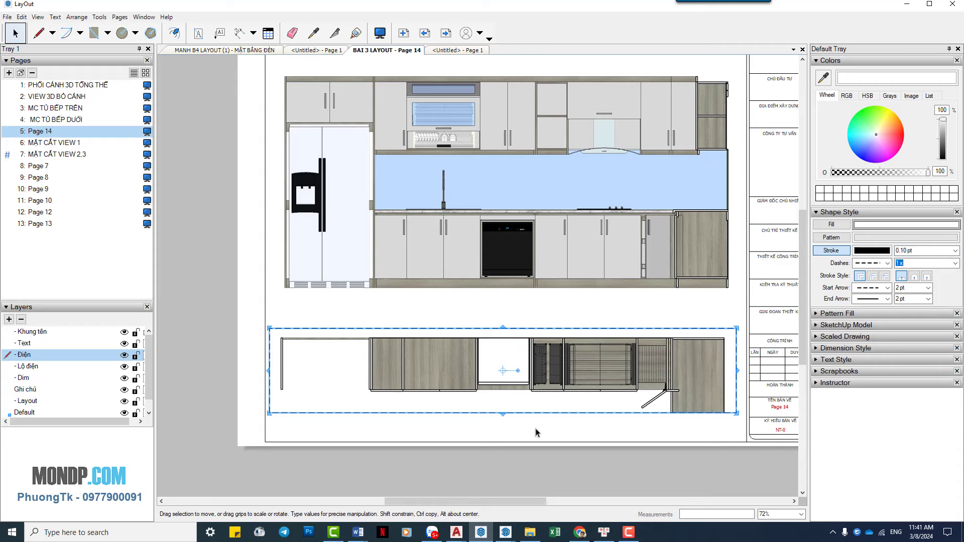
Check the plan and elevation viewports by selecting each, ending on the dashed plan.
left_click(536, 427)
scroll(528, 388, "down", 2)
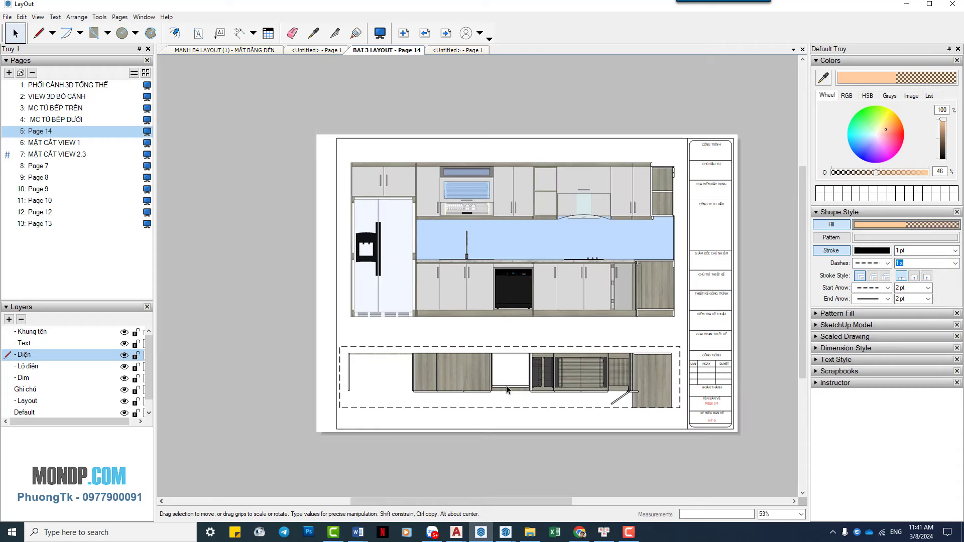
scroll(575, 374, "up", 1)
scroll(595, 373, "up", 1)
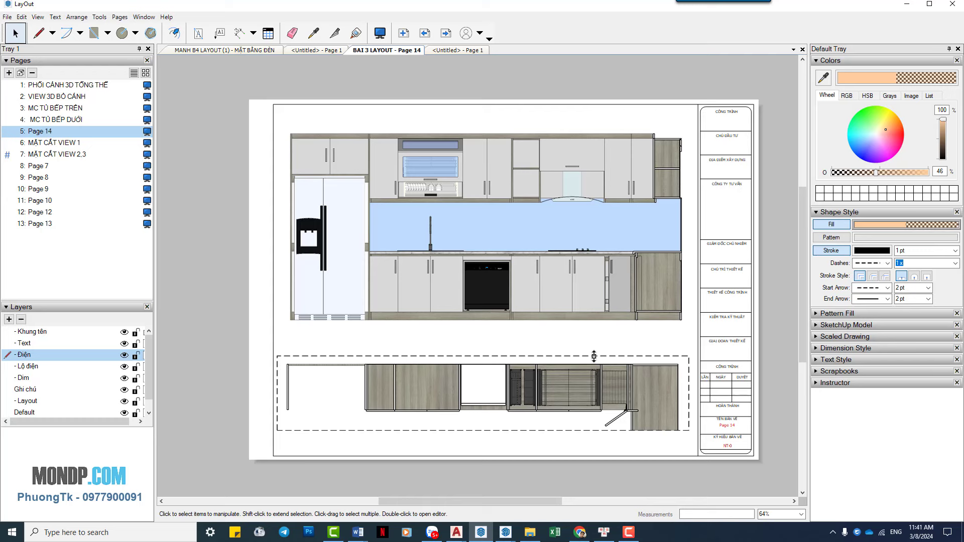
left_click(594, 356)
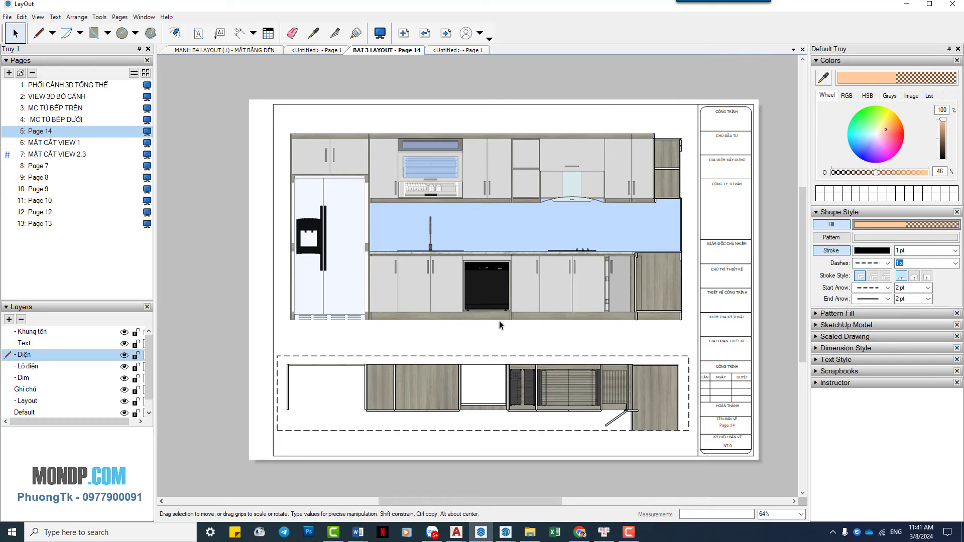
left_click(522, 290)
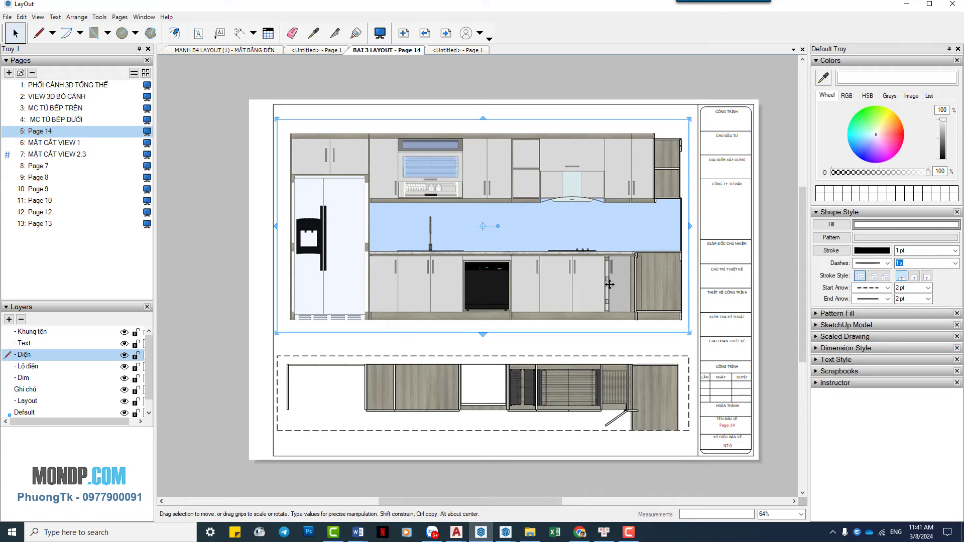
scroll(502, 381, "up", 1)
scroll(502, 381, "up", 1)
left_click(415, 392)
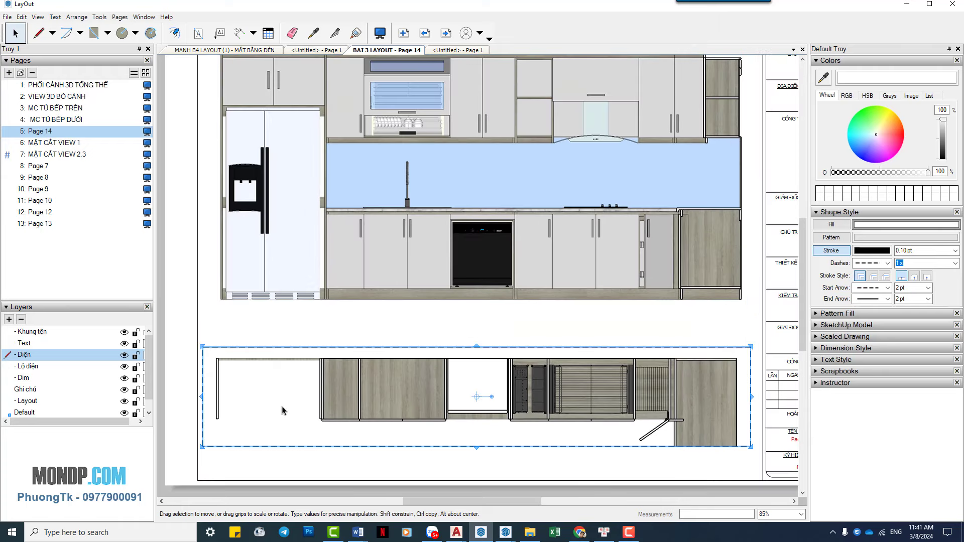
Draw a large rectangle over the left cabinet in the plan strip.
scroll(391, 321, "up", 1)
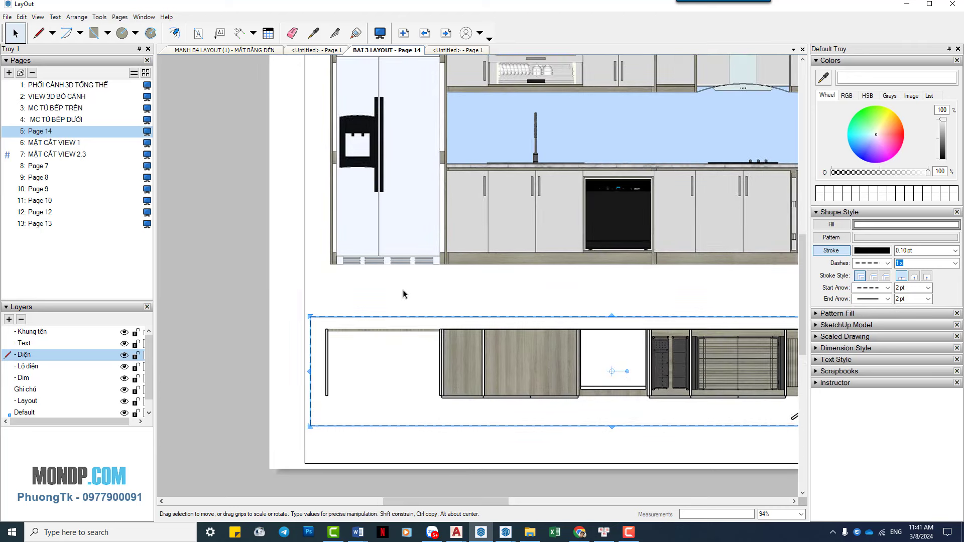
key("r")
scroll(337, 332, "up", 1)
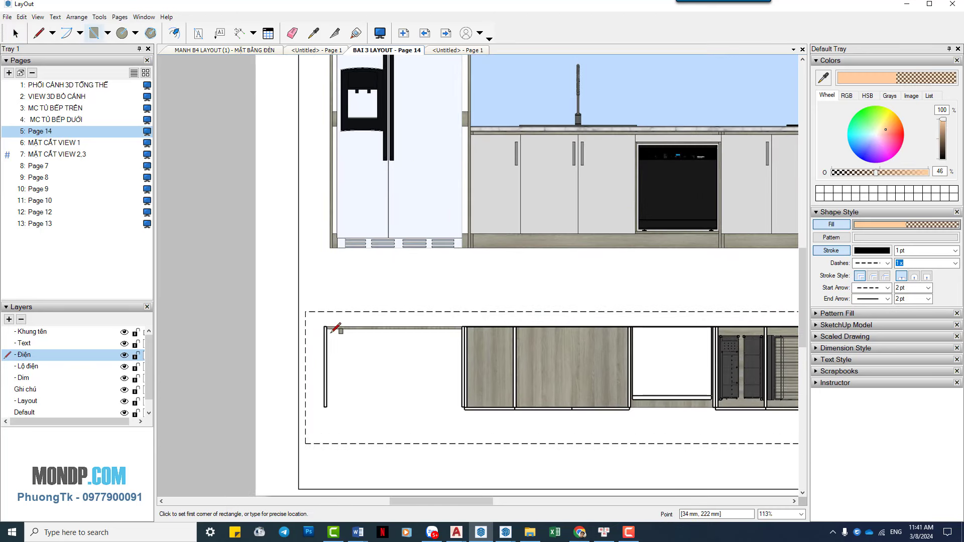
left_click(330, 334)
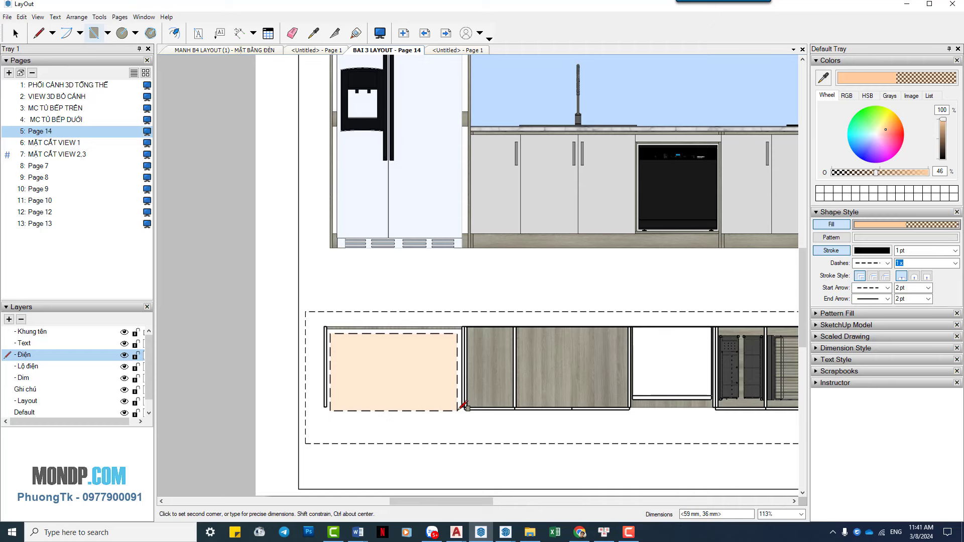
left_click(457, 410)
Draw two slim rectangles side by side beneath the large one.
scroll(356, 419, "up", 2)
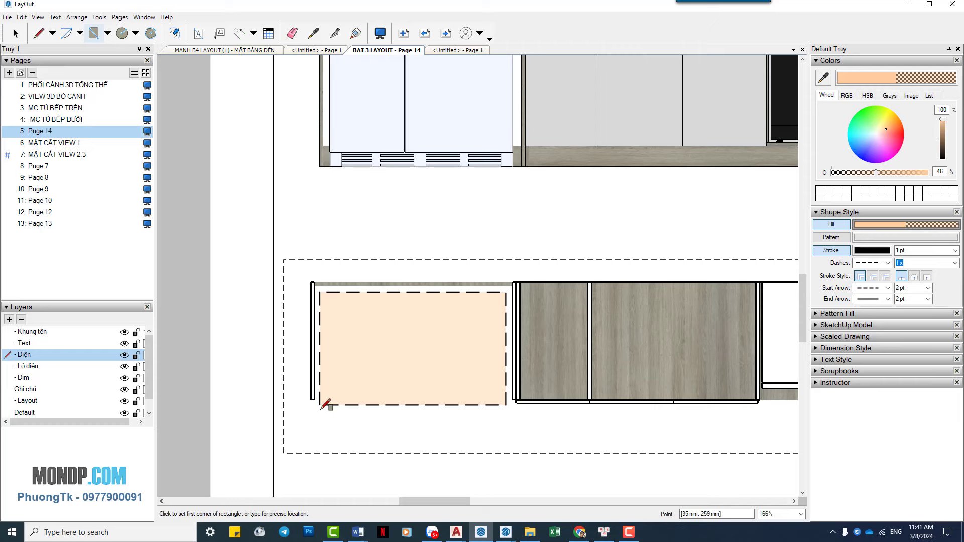
scroll(323, 406, "up", 2)
left_click(317, 406)
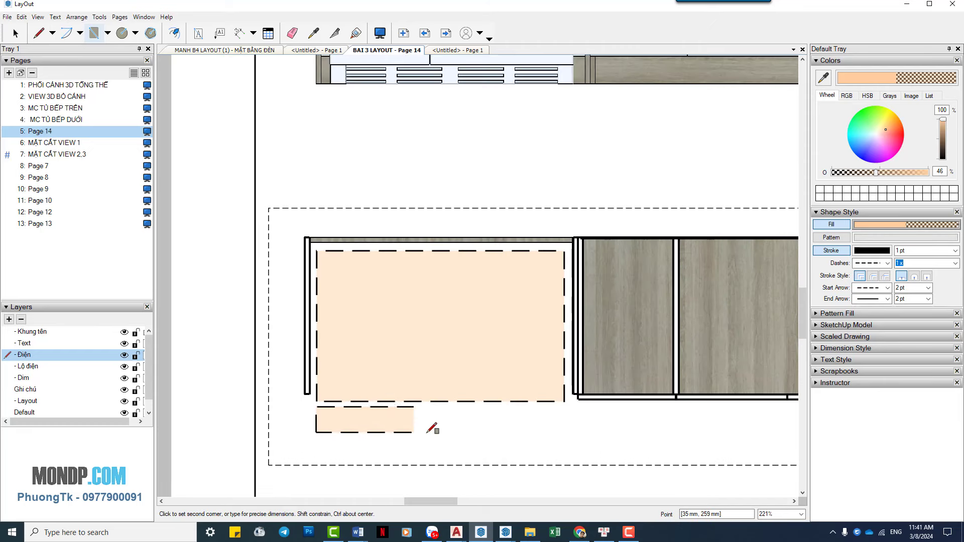
left_click(457, 411)
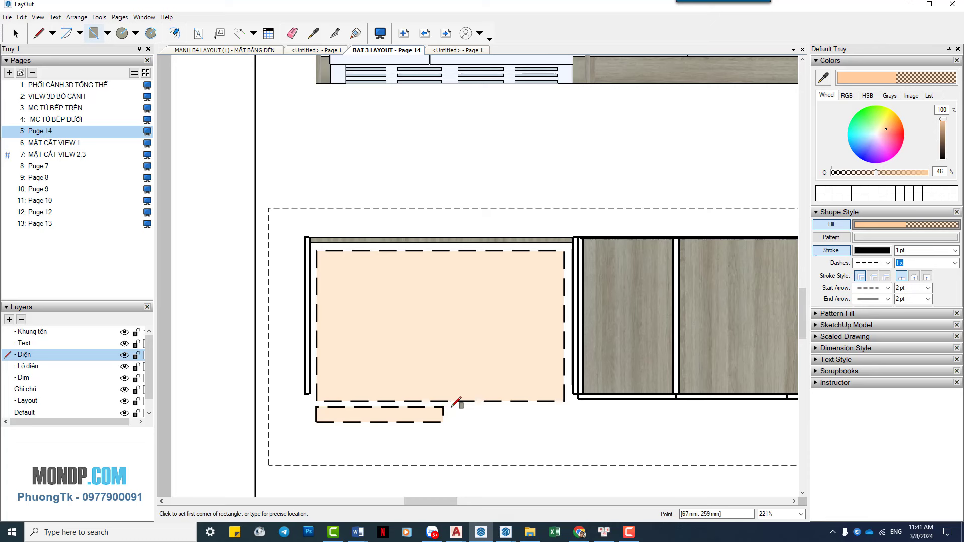
left_click(451, 407)
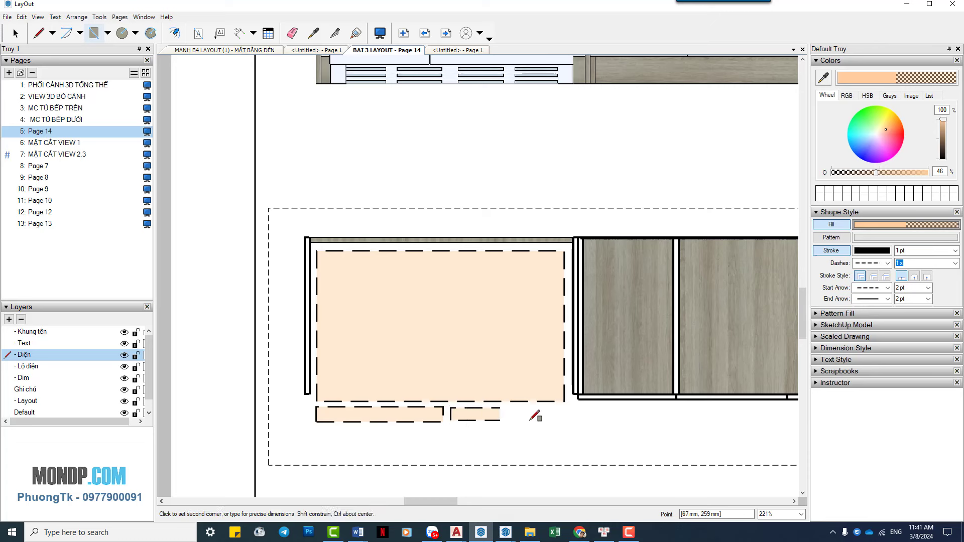
left_click(567, 418)
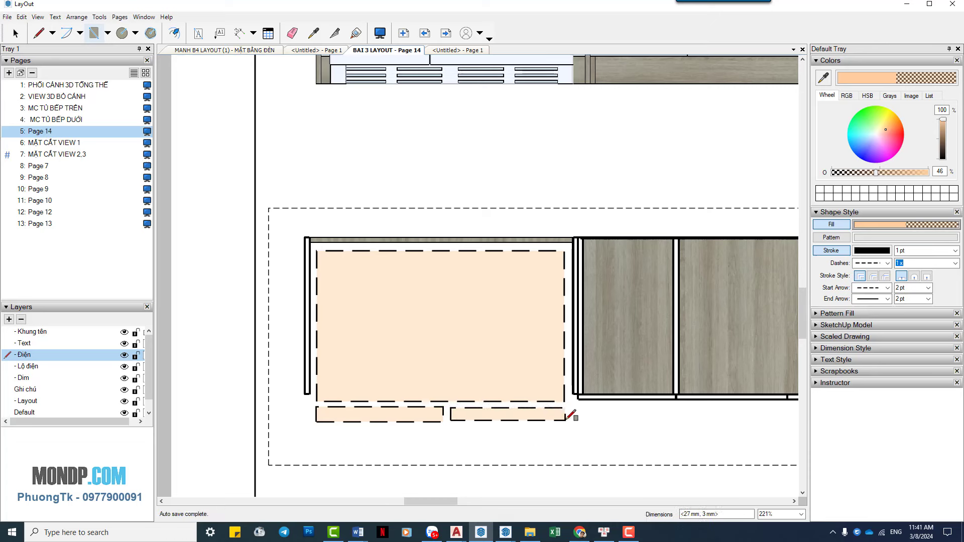
scroll(517, 407, "up", 2)
scroll(517, 407, "up", 2)
Give the three rectangles a finer dash, 0.10 pt stroke, and a more transparent peach fill.
key("space")
left_click(501, 409)
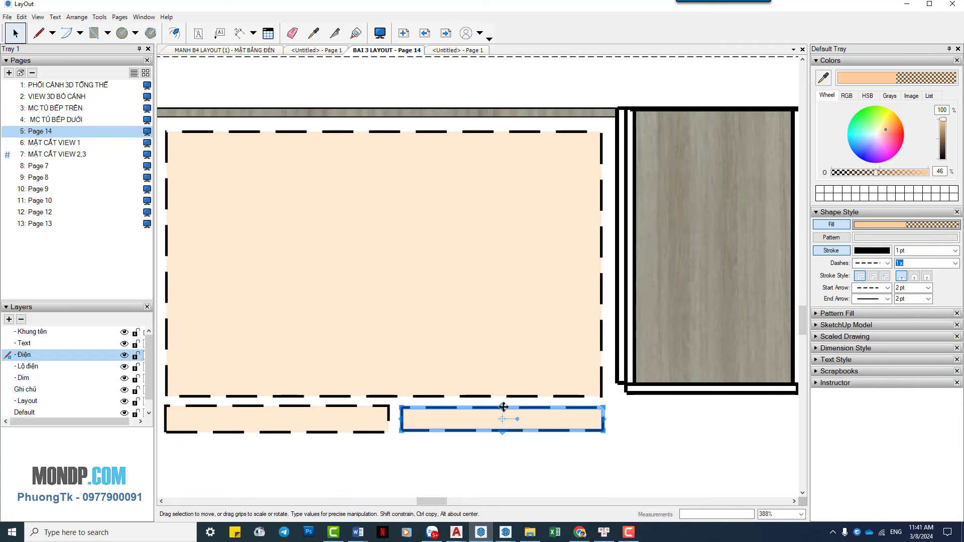
scroll(503, 407, "down", 3)
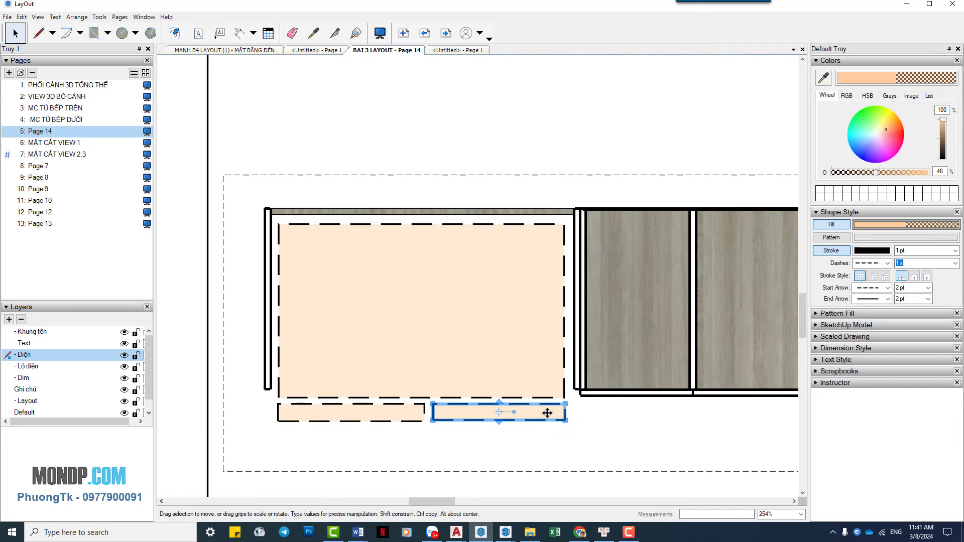
left_click(557, 441)
scroll(487, 449, "down", 3)
left_click_drag(480, 441, 434, 382)
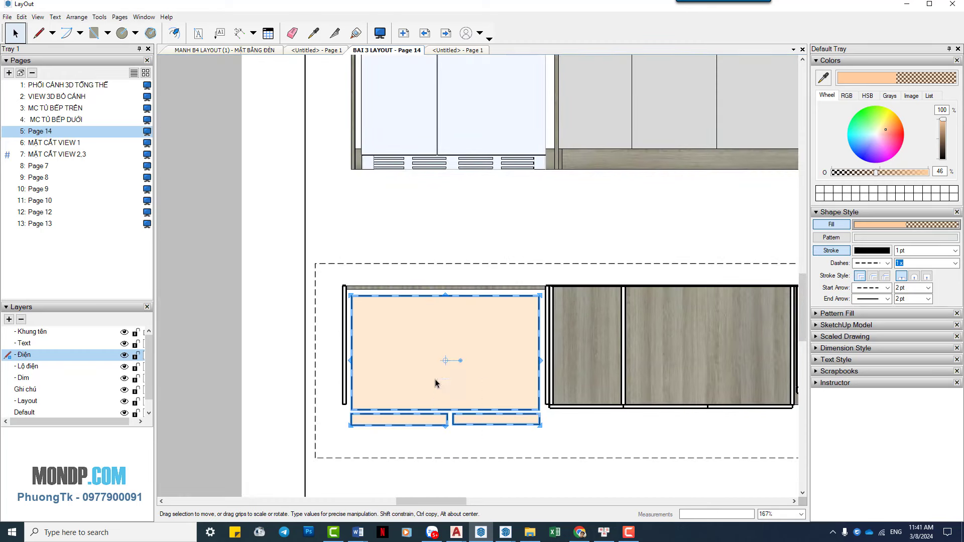
left_click(898, 275)
left_click(909, 264)
left_click(871, 263)
left_click(872, 287)
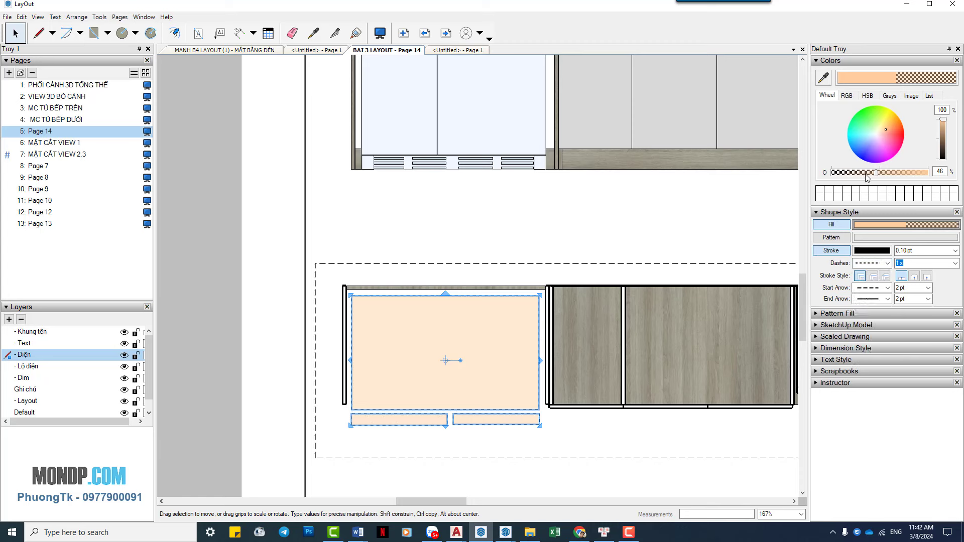
left_click_drag(861, 178, 848, 175)
left_click(602, 440)
Zoom and pan to review the whole Page 14 sheet with its title block.
scroll(477, 362, "down", 3)
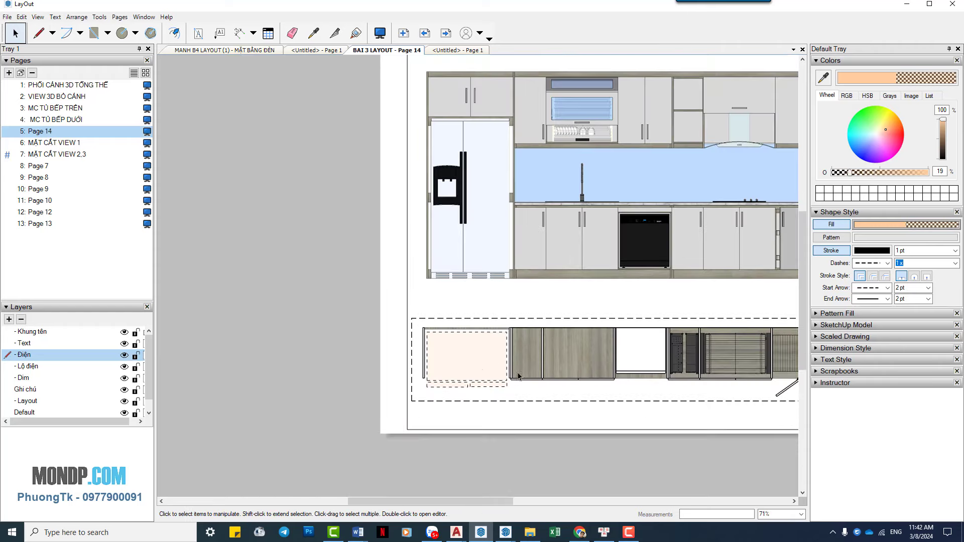
scroll(432, 351, "down", 2)
scroll(422, 345, "up", 1)
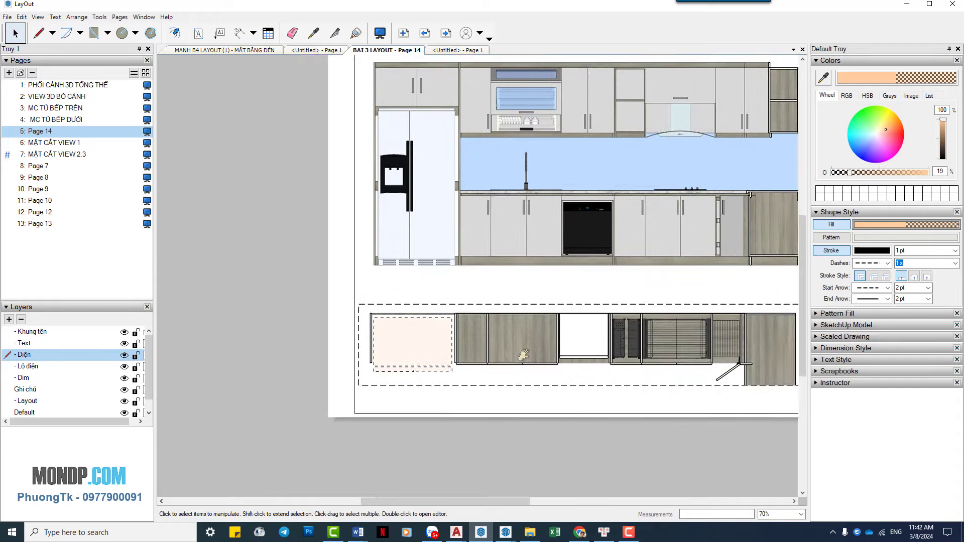
scroll(452, 349, "up", 1)
scroll(457, 350, "up", 1)
scroll(492, 334, "up", 1)
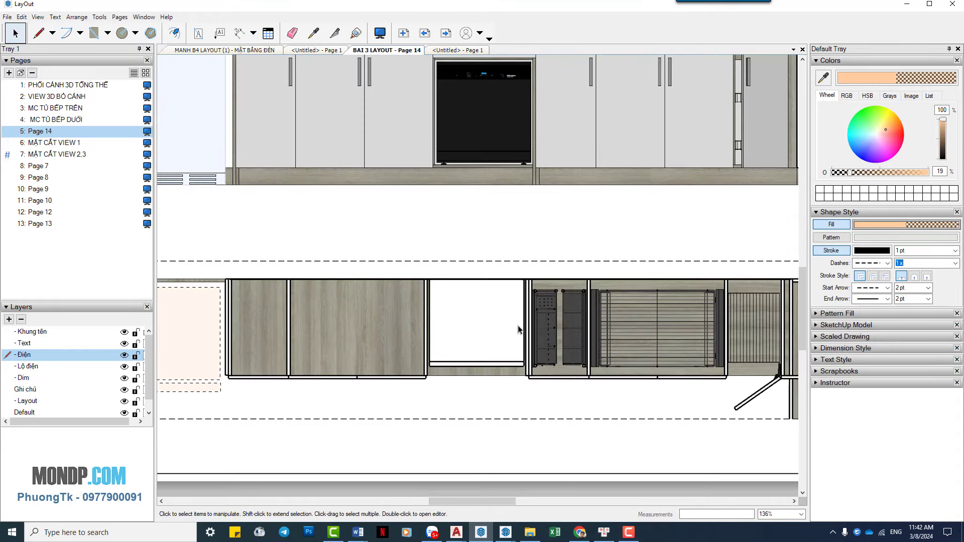
scroll(517, 325, "down", 2)
scroll(602, 327, "down", 1)
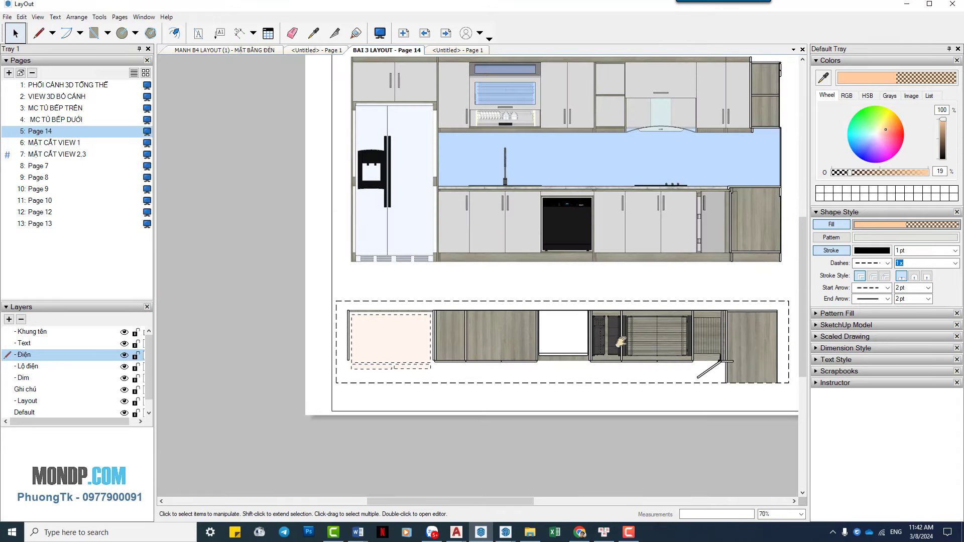
middle_click_drag(620, 342, 572, 325)
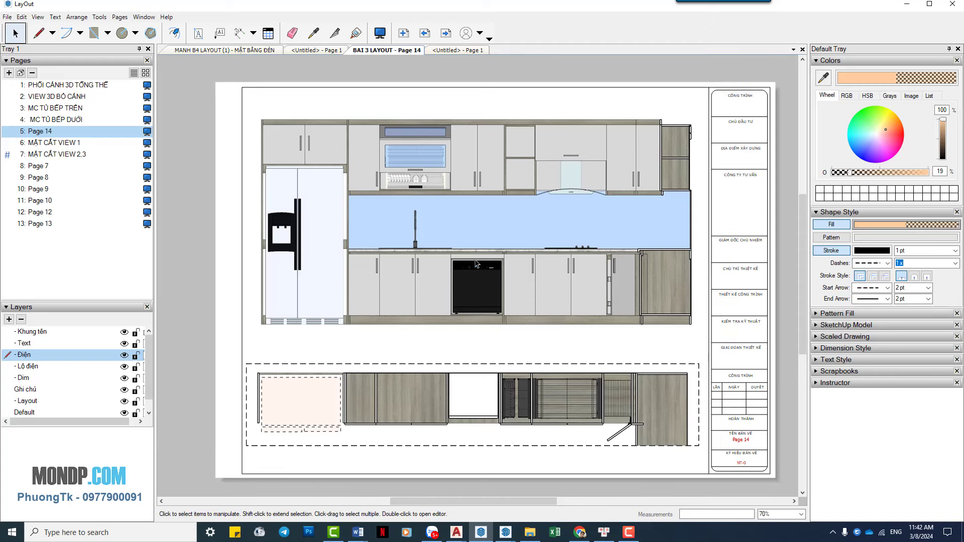
middle_click_drag(558, 318, 555, 317)
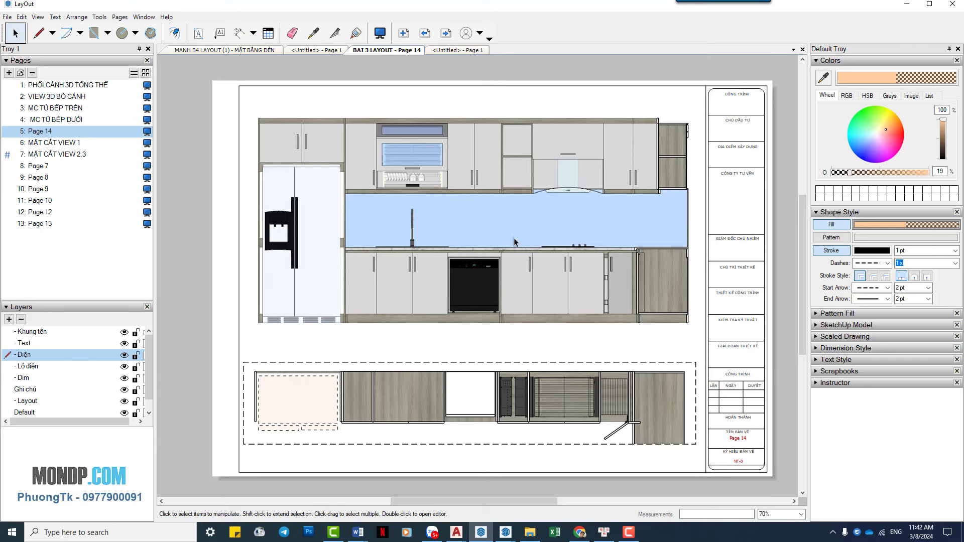
Step through Pages 7, 8, 9 and 10 to reach Page 13.
left_click(52, 168)
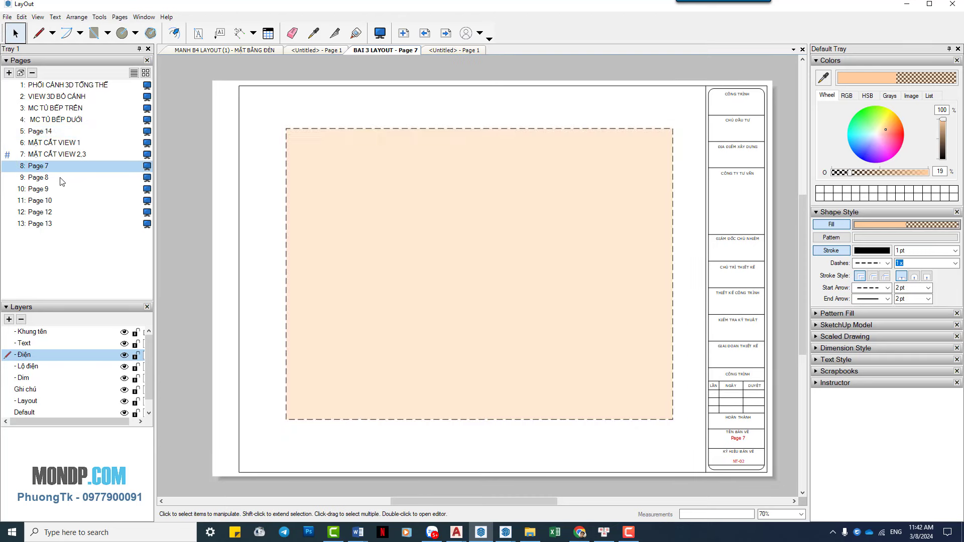
left_click(56, 178)
left_click(50, 202)
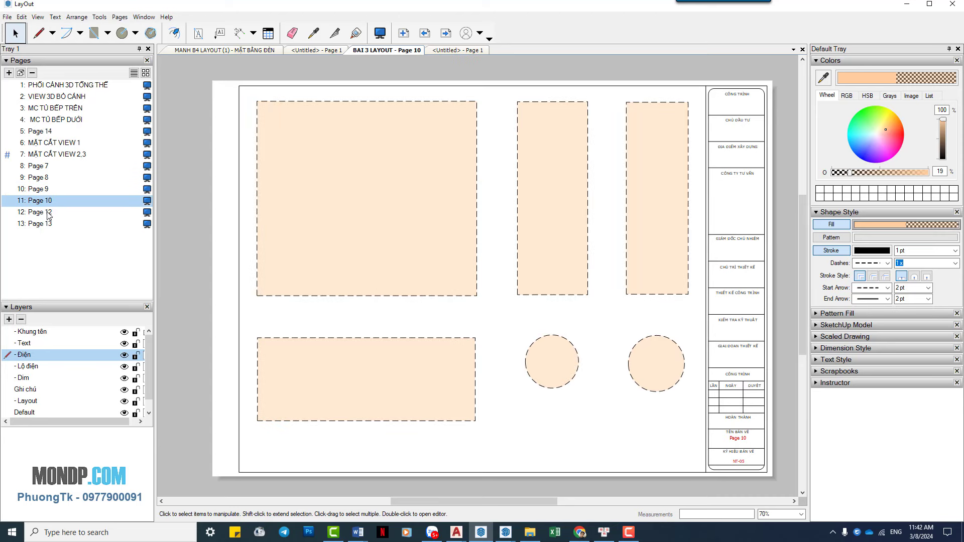
left_click(76, 224)
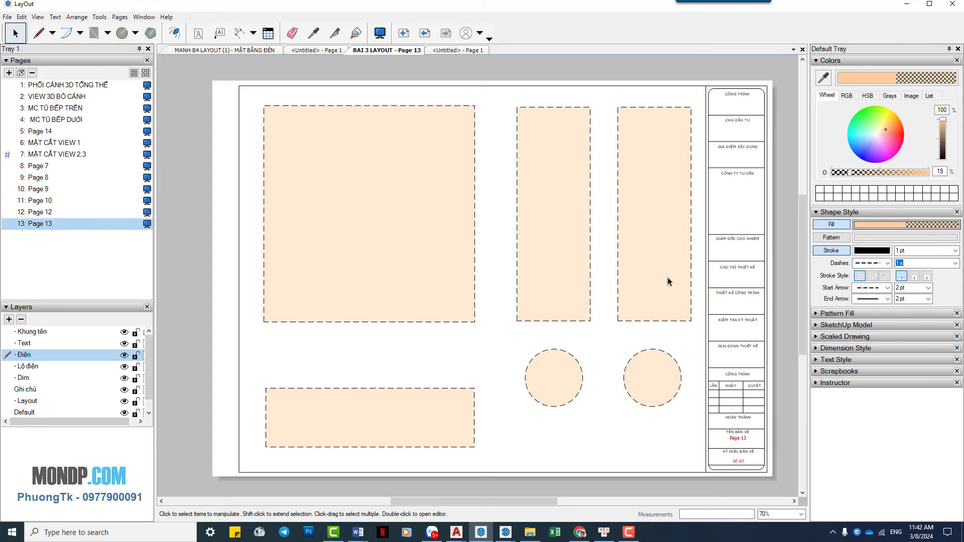